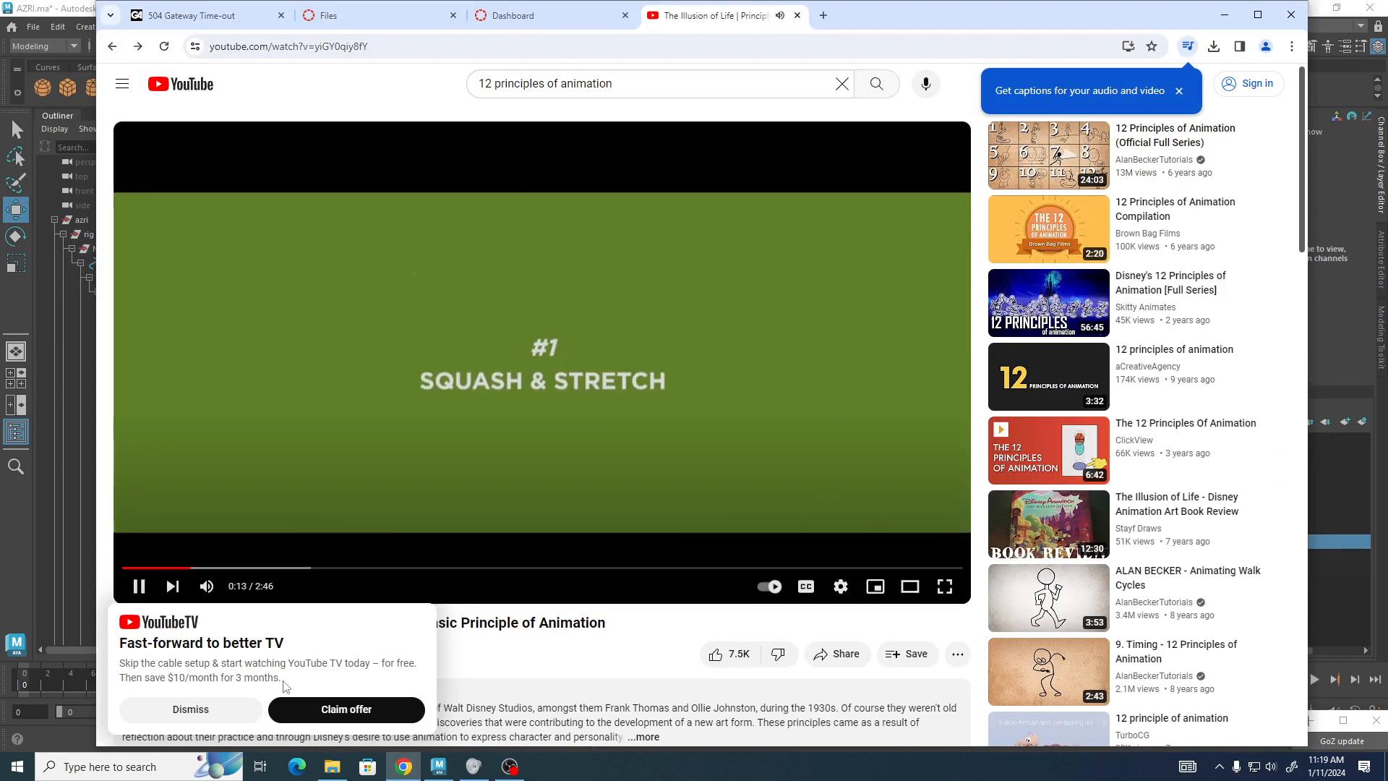
Dismiss the YouTube TV offer and switch back to Maya with the AZRI rig scene.
click(191, 710)
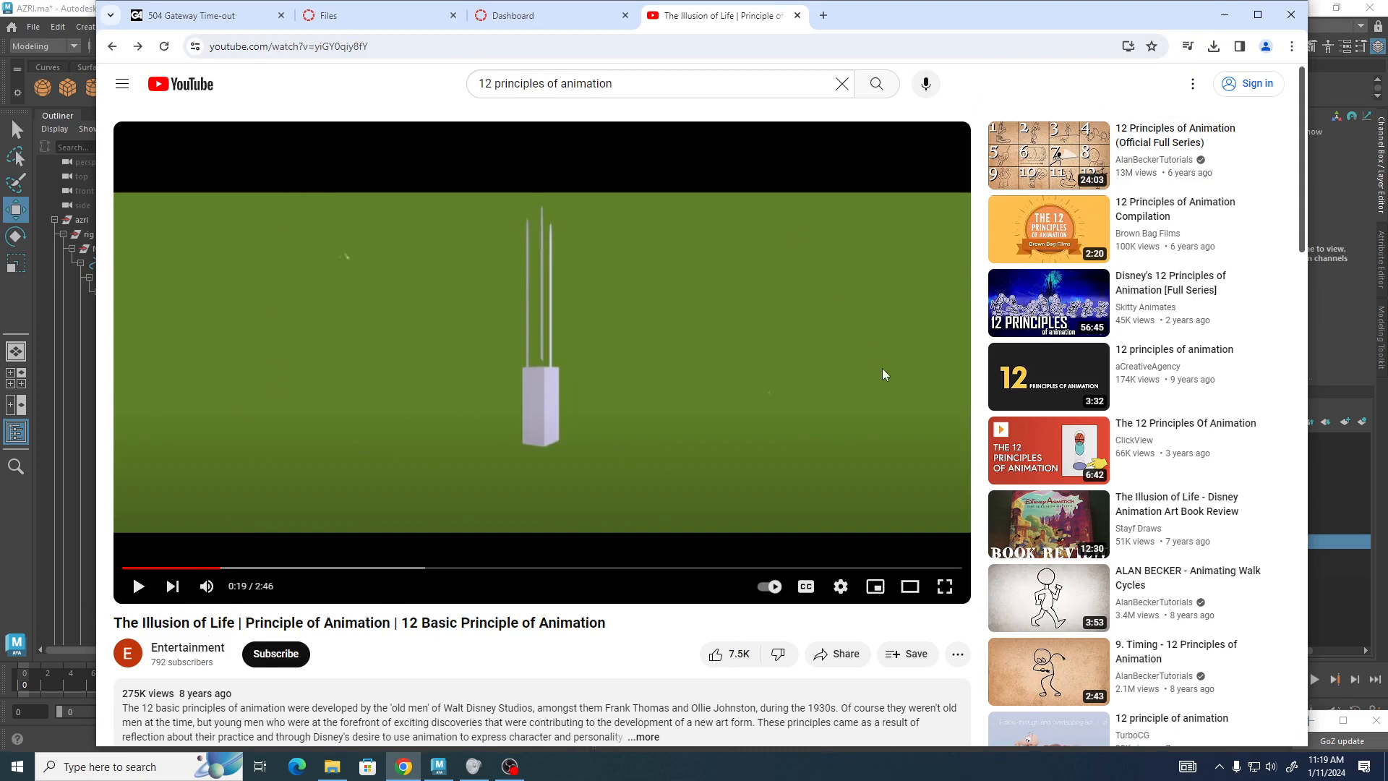
key(alt+Tab)
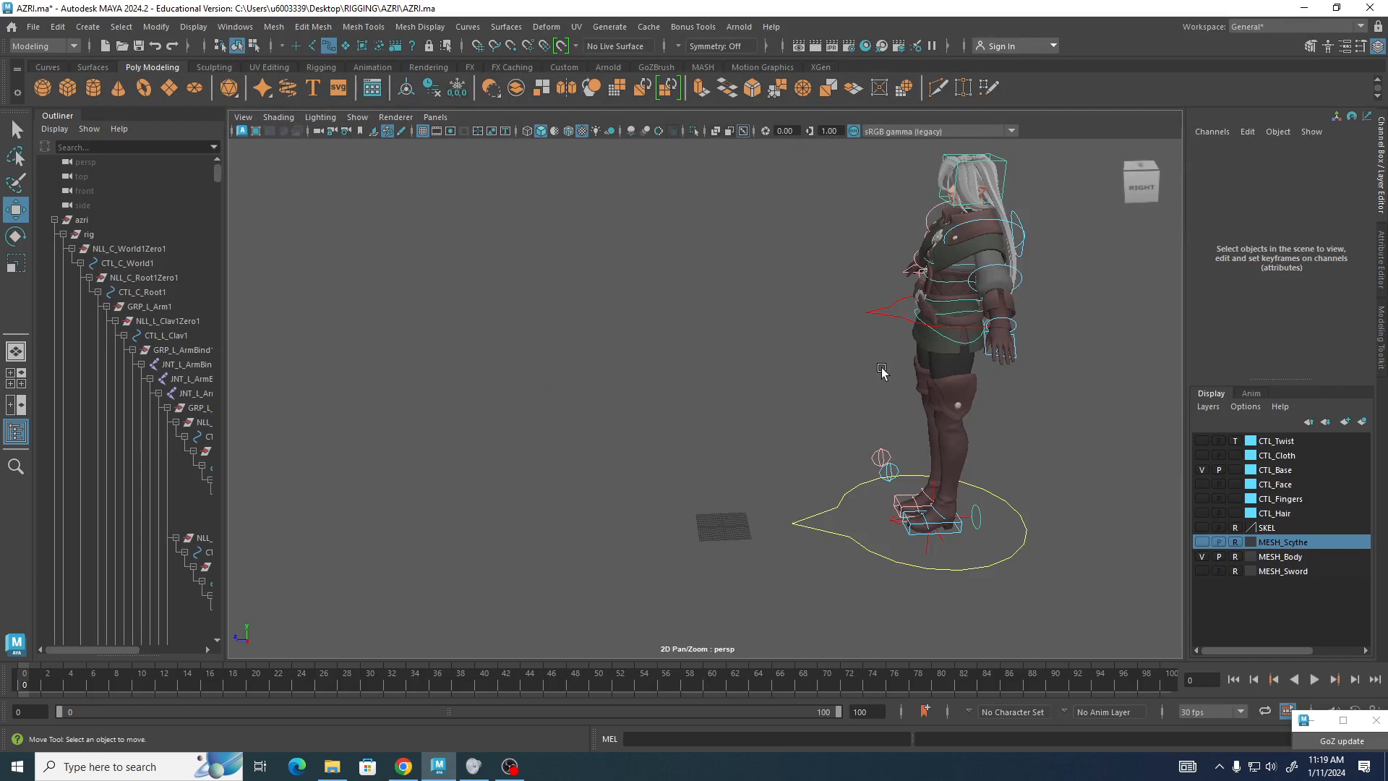
alt+drag(737, 417, 716, 399)
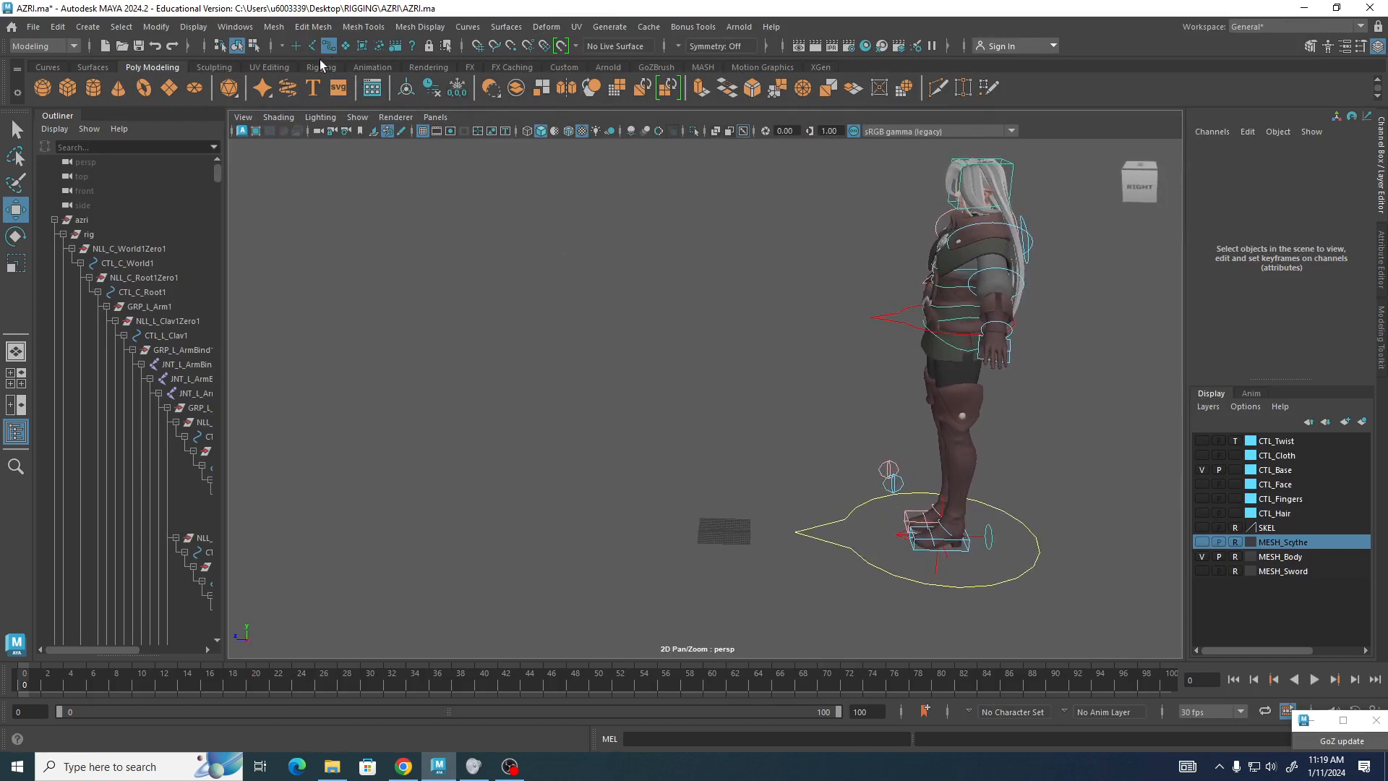
Create a new shelf named Anim.
click(17, 94)
click(50, 160)
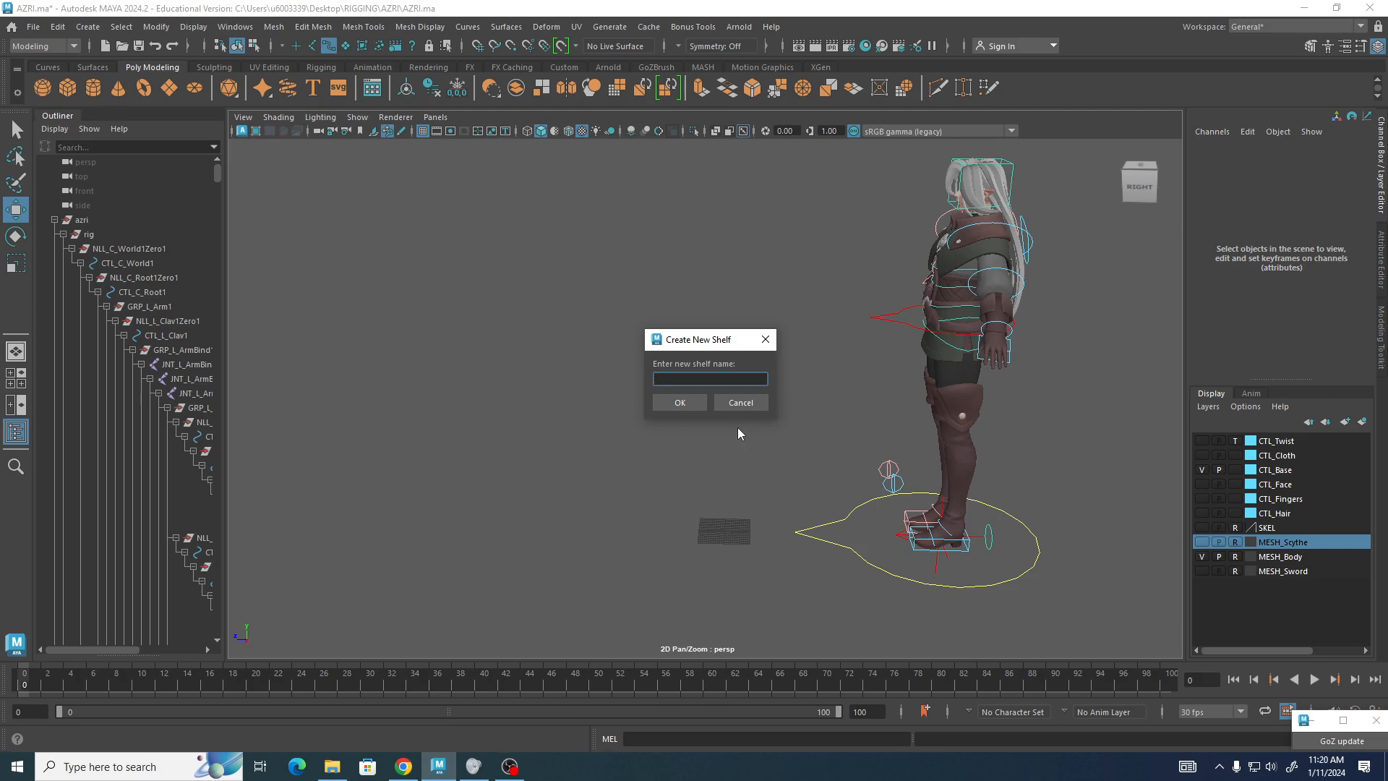
text(Anim)
click(678, 403)
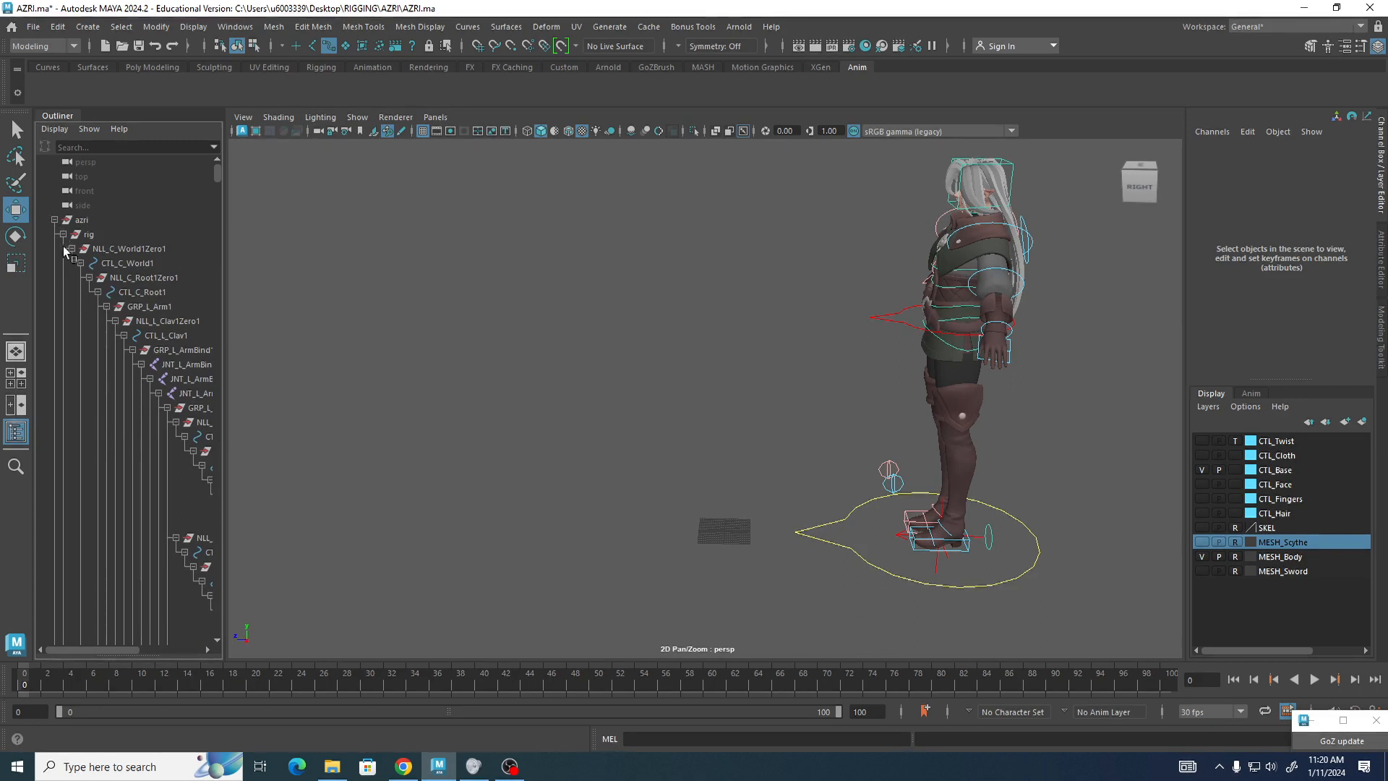
Browse the outliner hierarchy of the left arm, hand and finger rig nodes.
scroll(91, 311, down, 5)
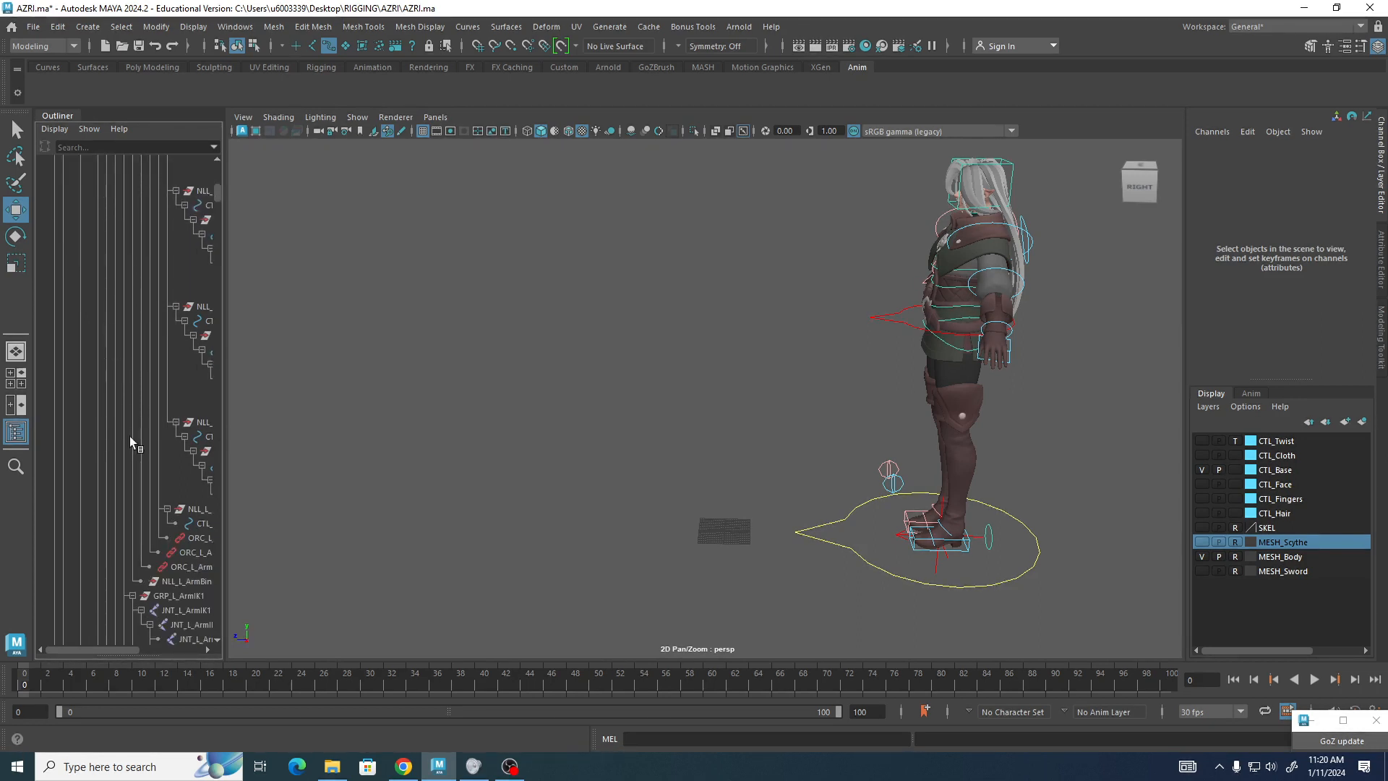
click(205, 523)
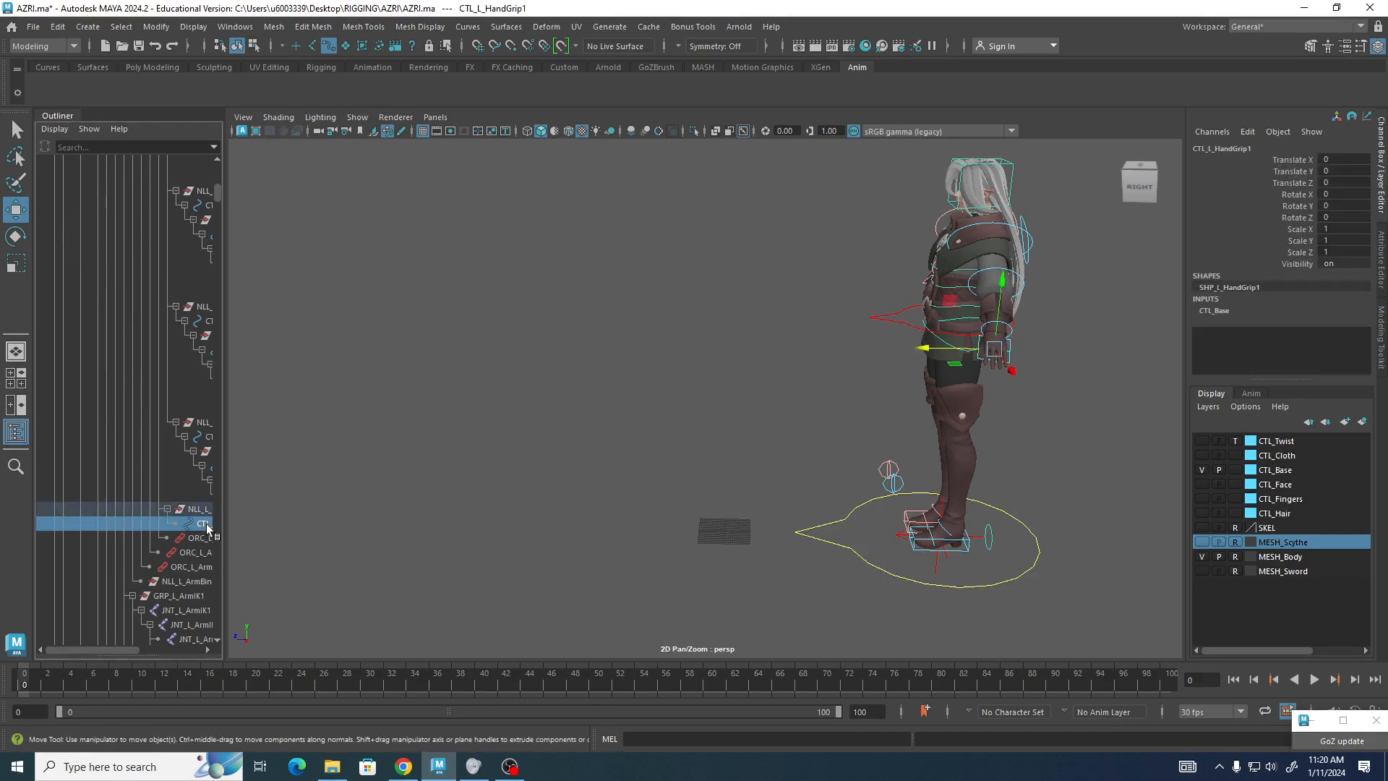
click(210, 319)
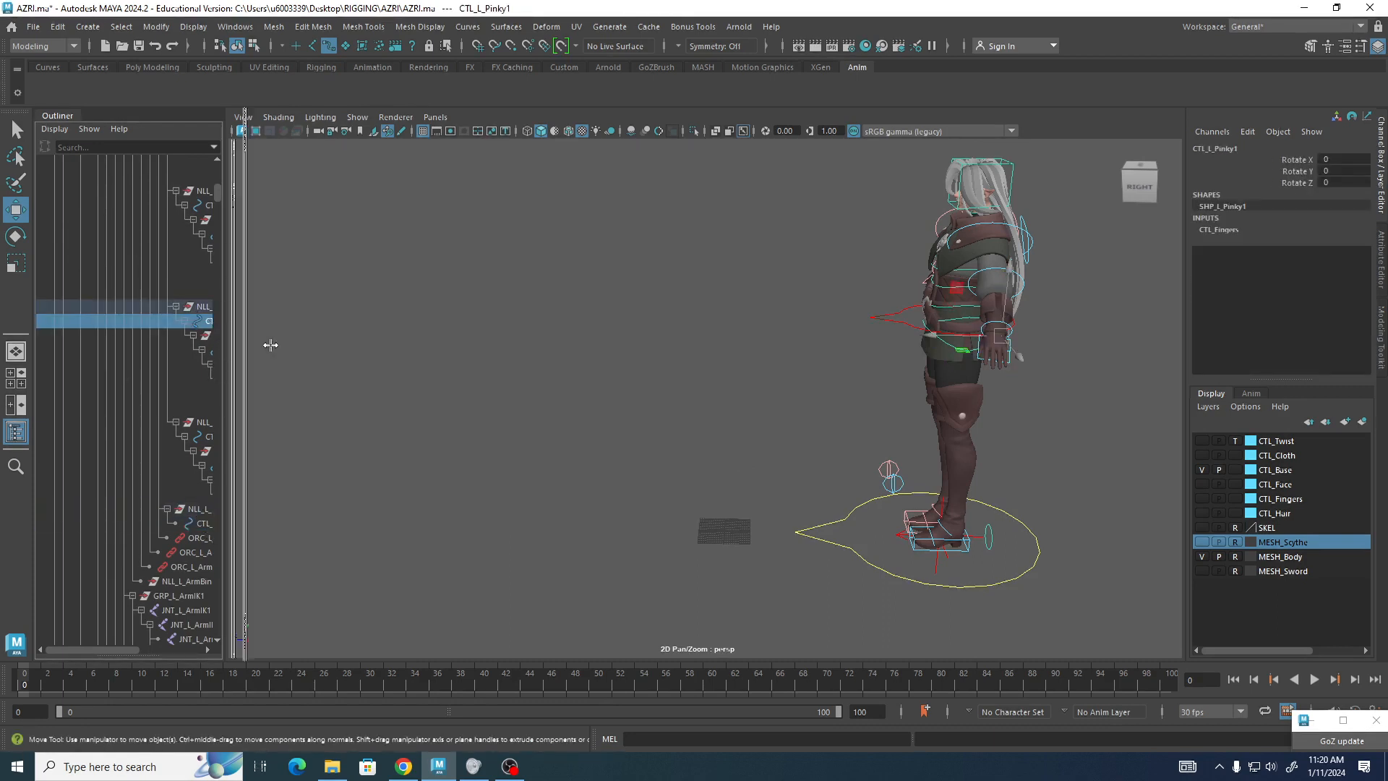
drag(271, 345, 448, 345)
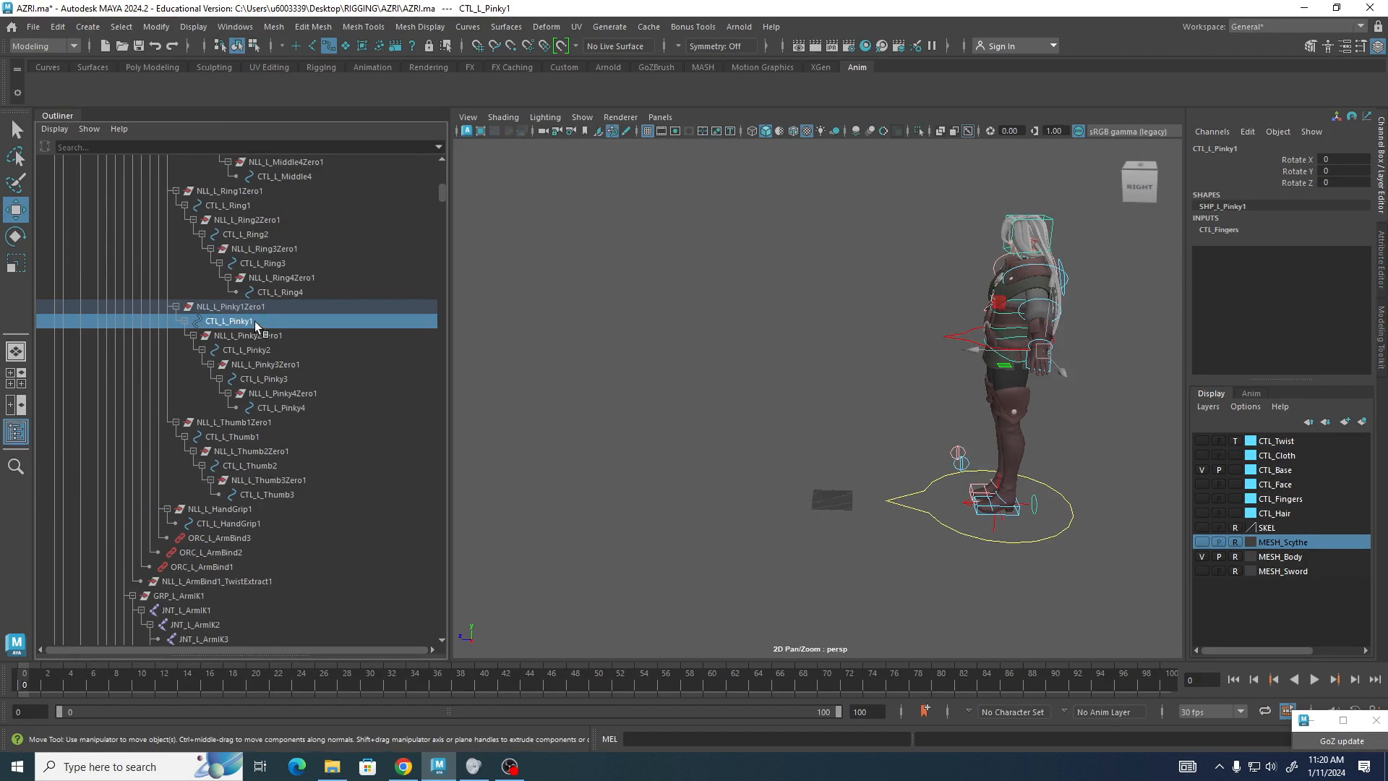
click(253, 340)
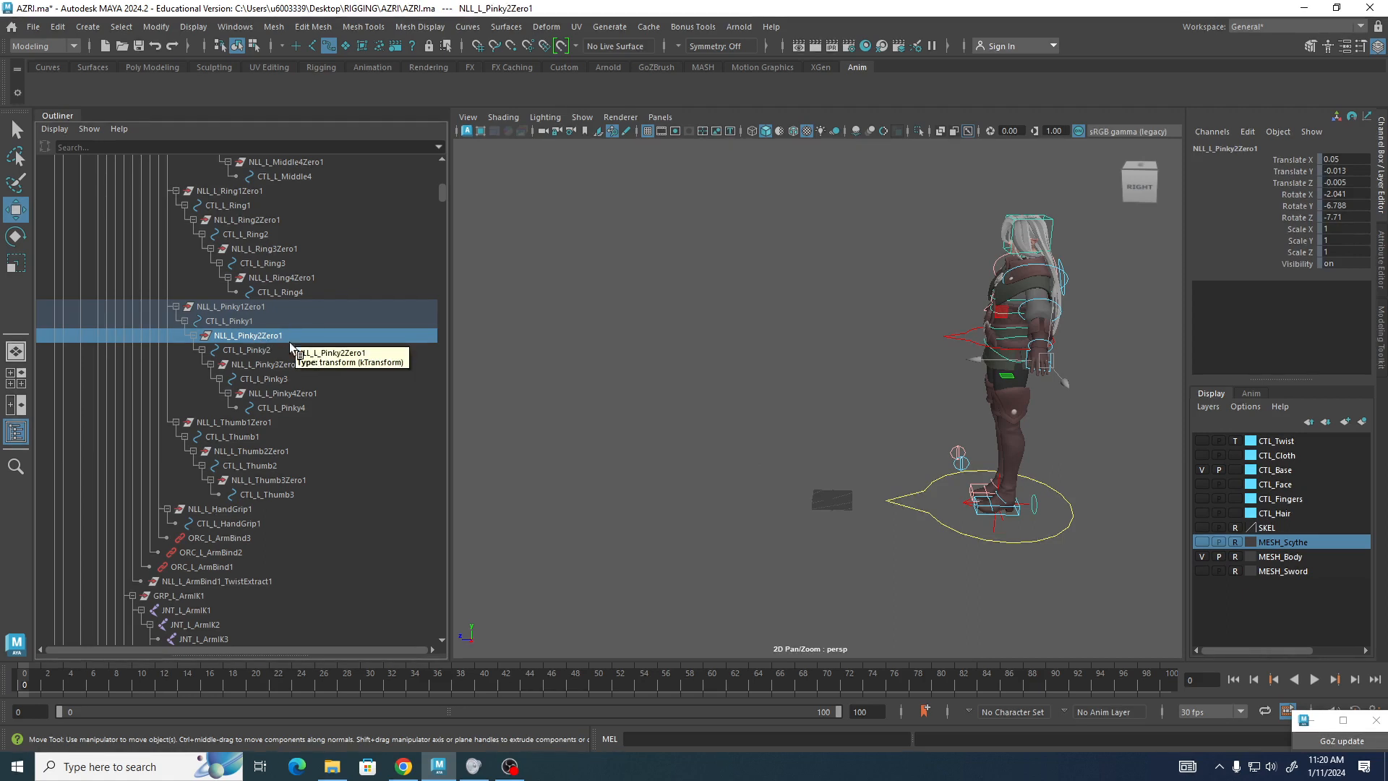
click(220, 540)
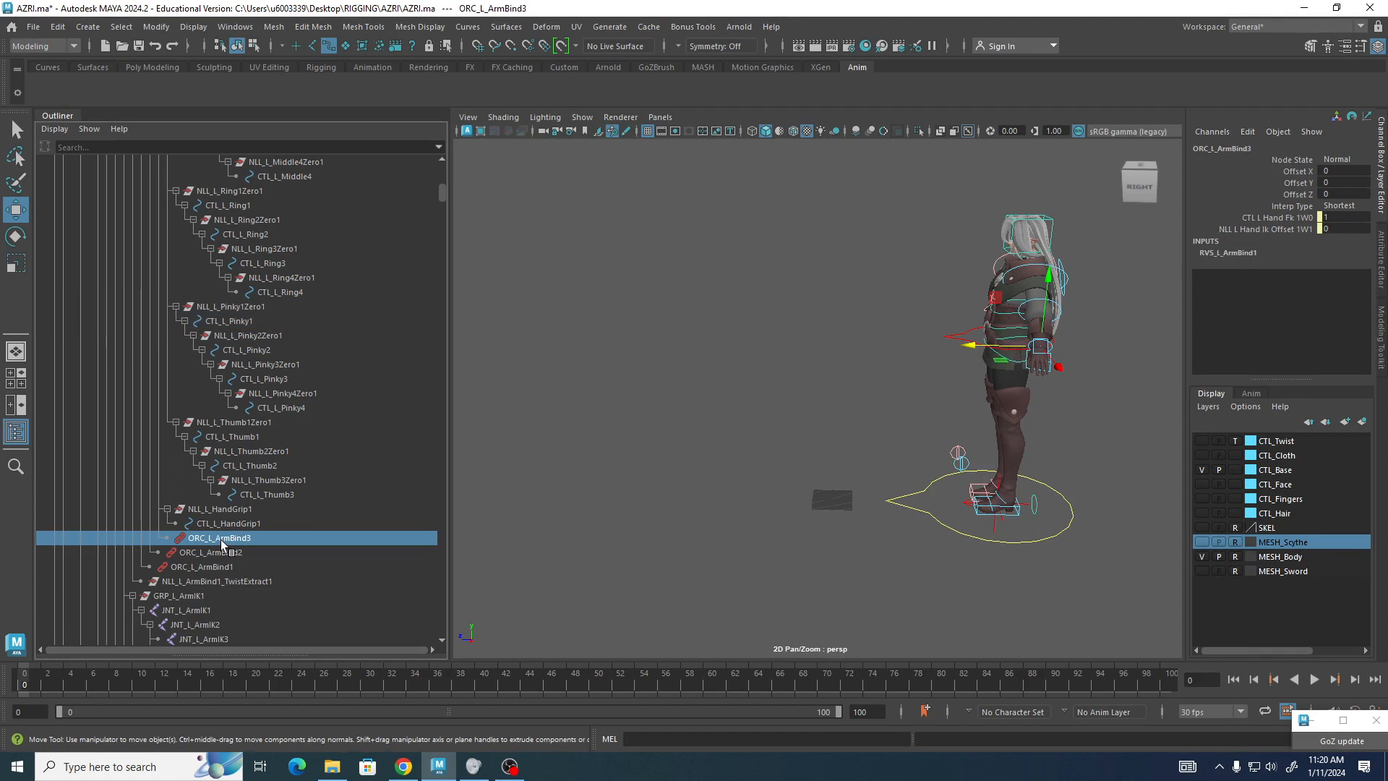
click(222, 554)
click(217, 567)
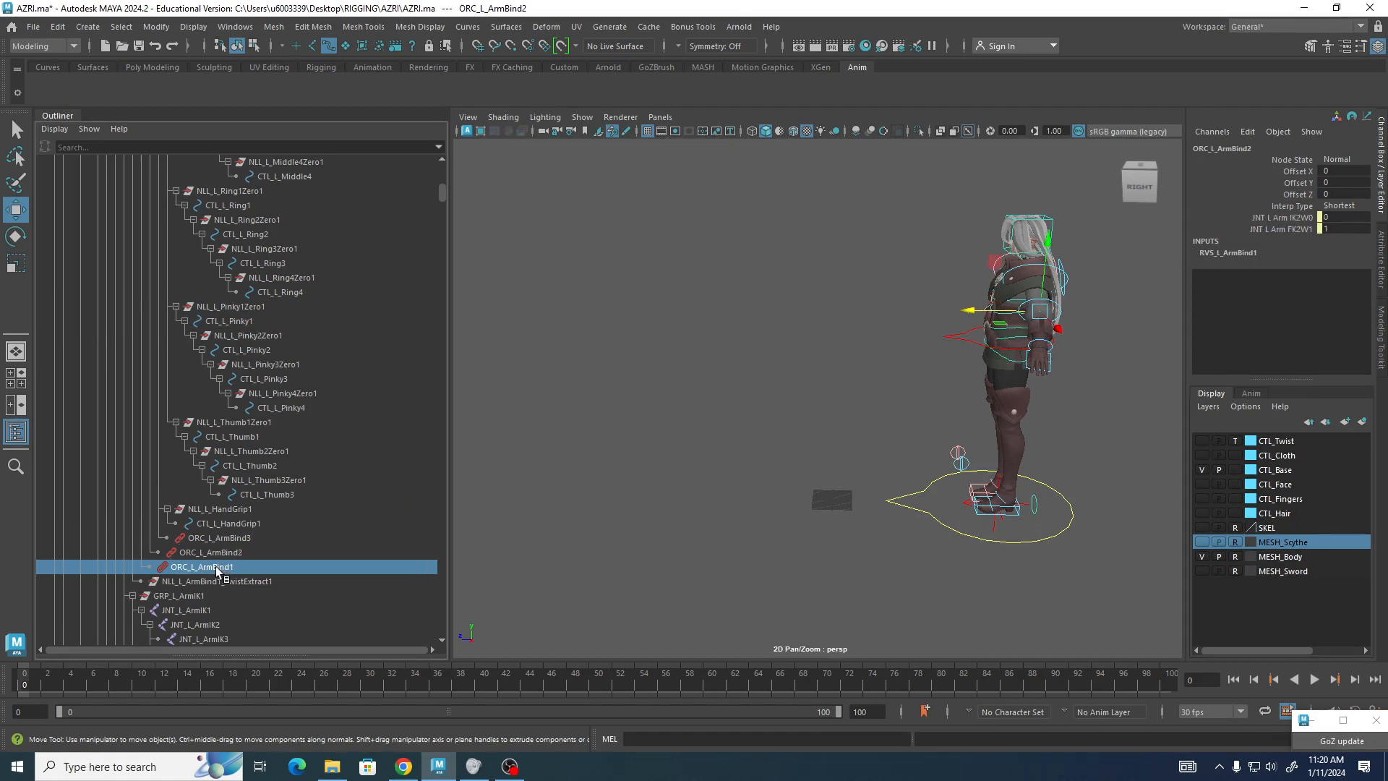
click(230, 538)
scroll(232, 540, down, 5)
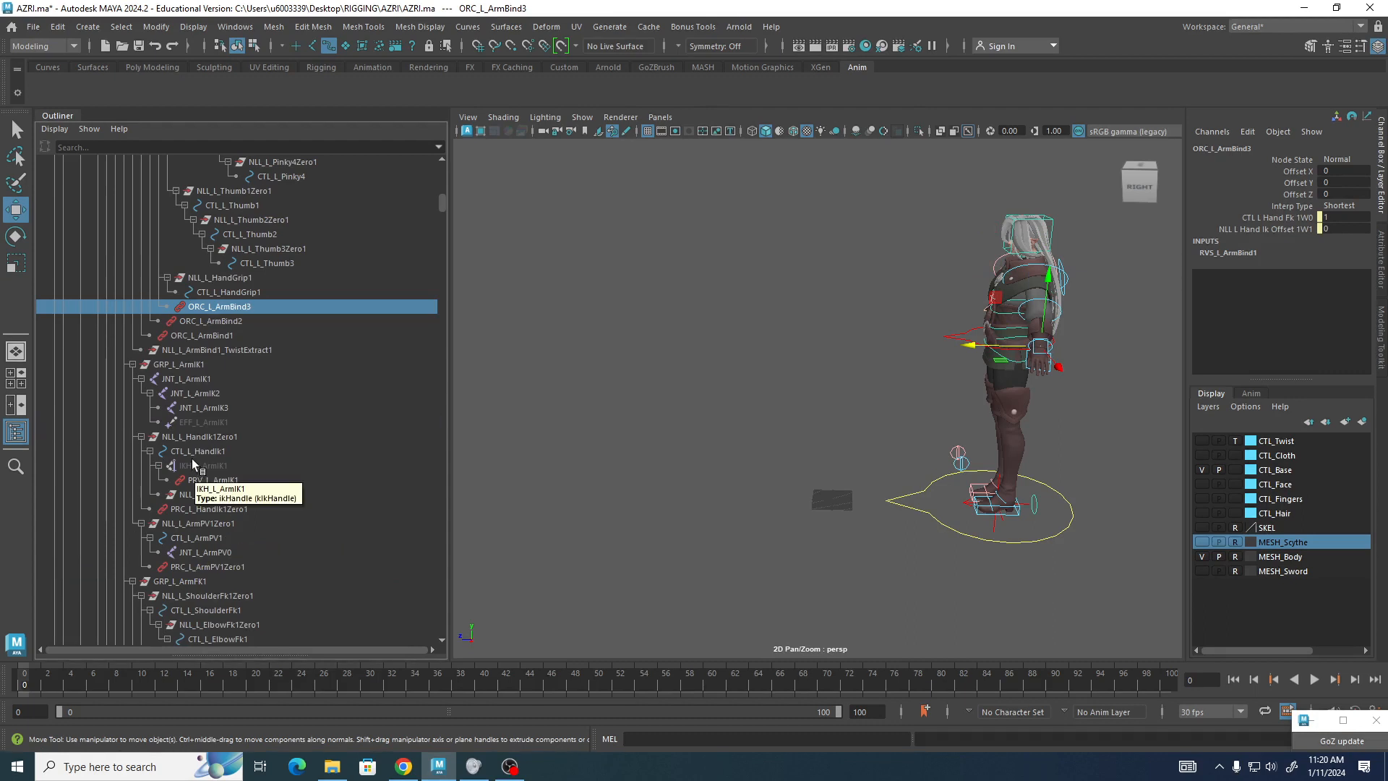
scroll(198, 463, down, 10)
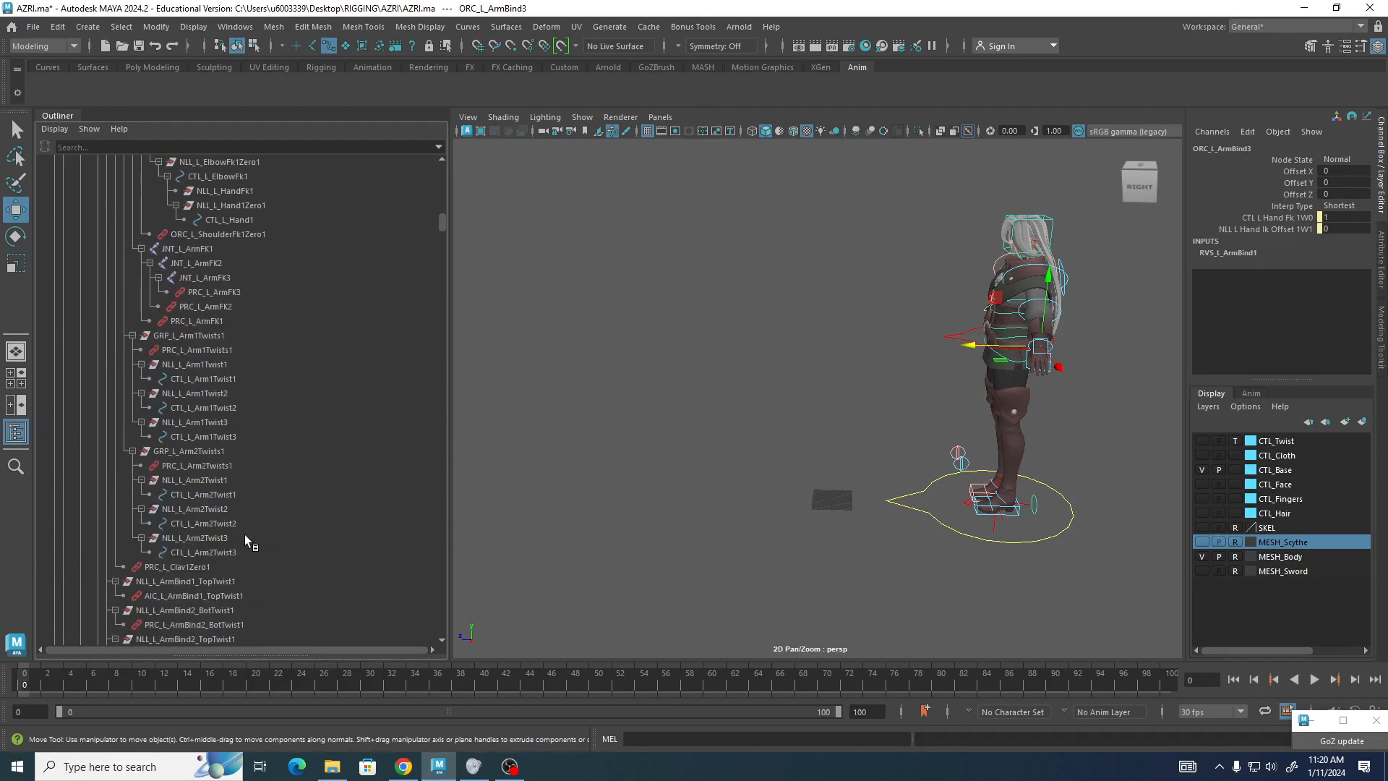
click(197, 277)
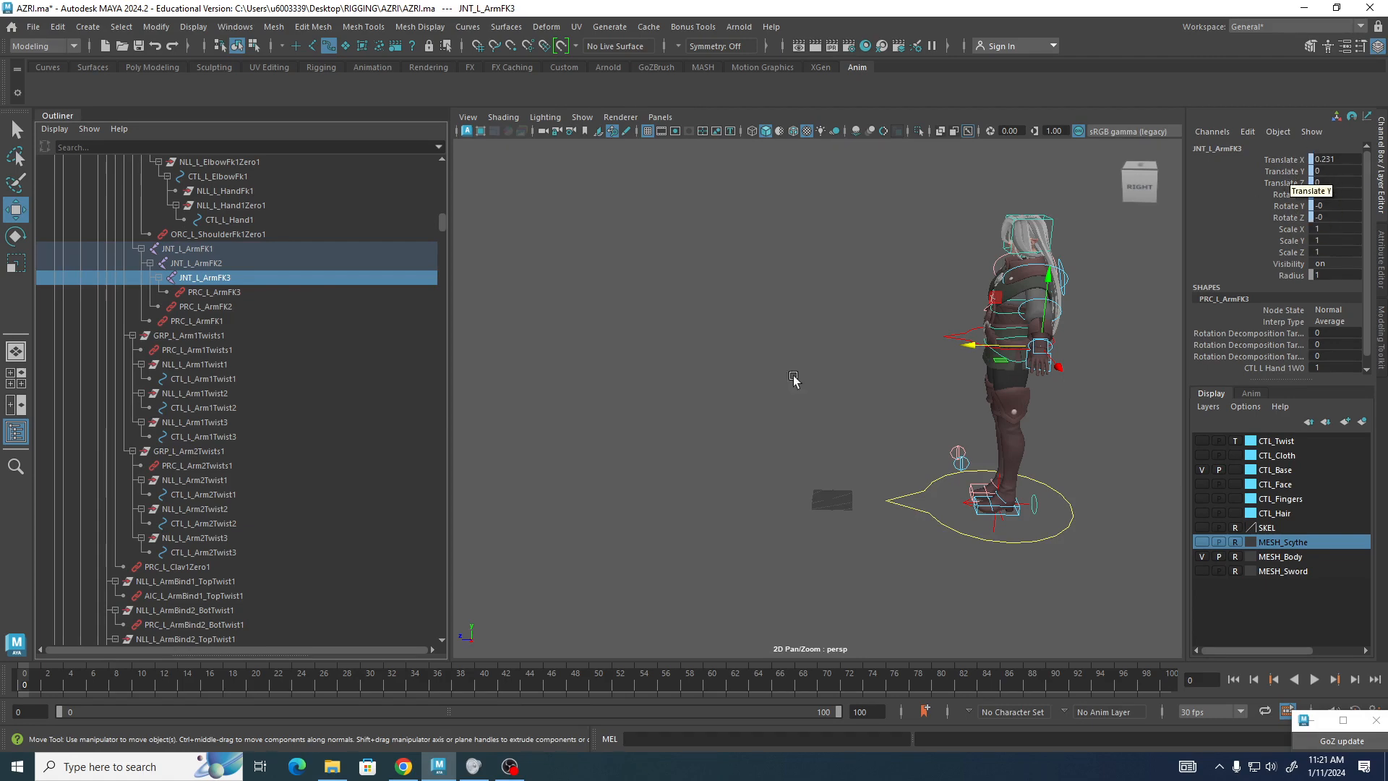
scroll(361, 328, up, 15)
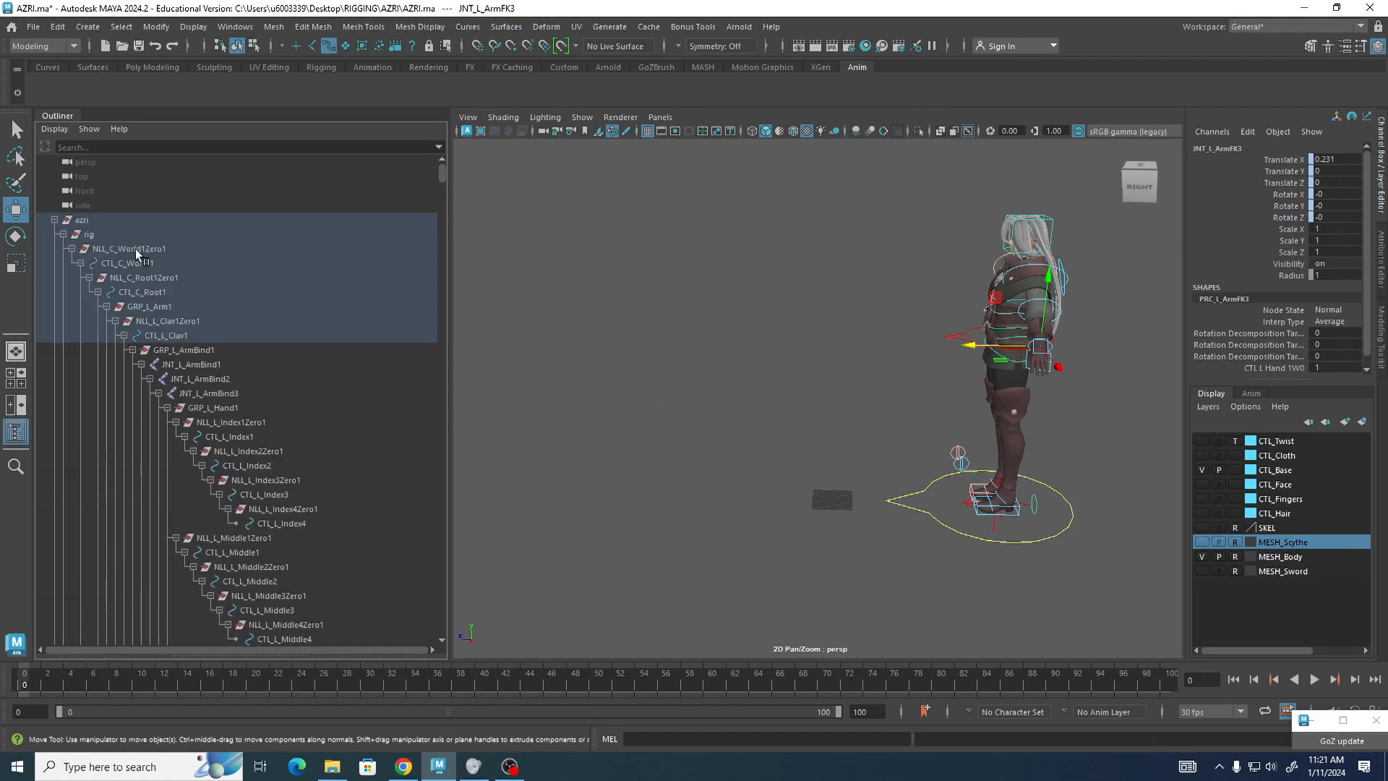
click(557, 301)
drag(449, 307, 228, 288)
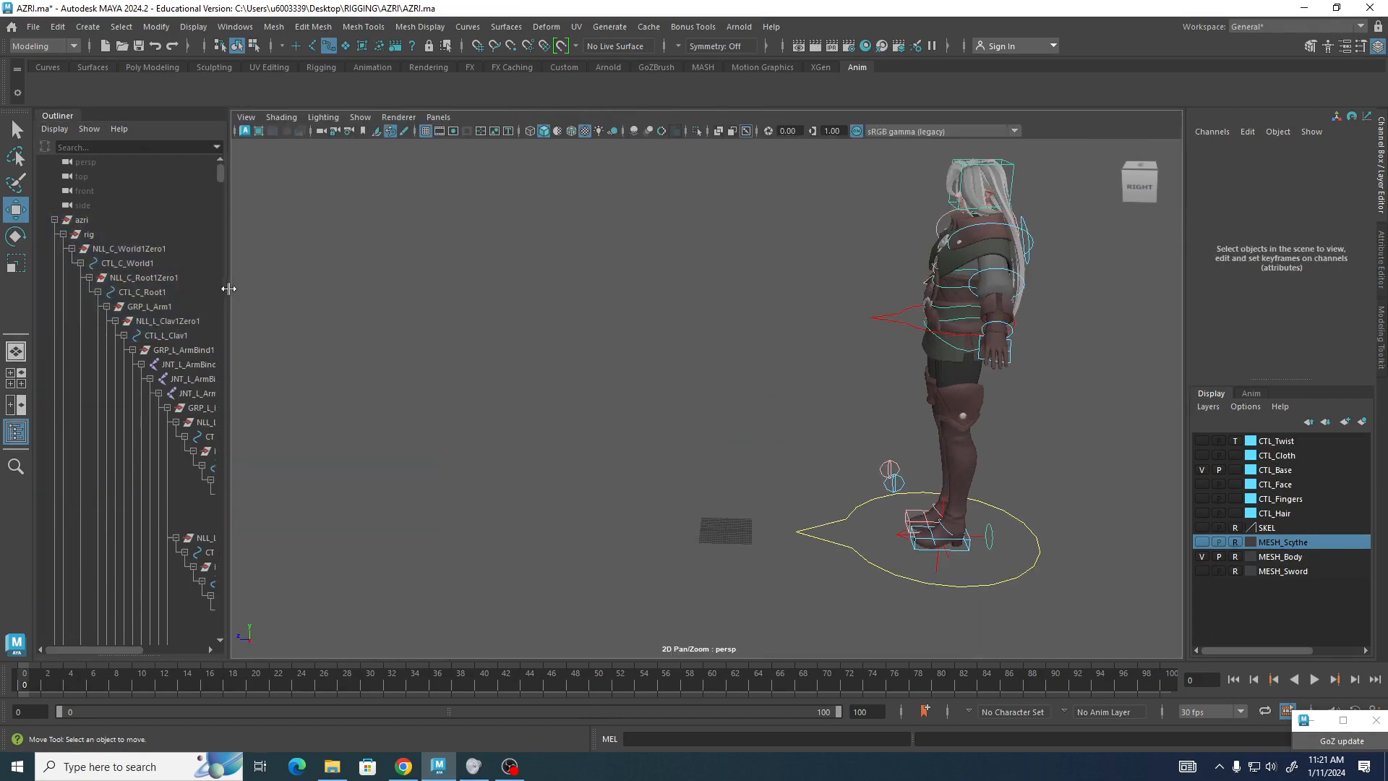
middle_drag(723, 394, 646, 373)
alt+right_drag(647, 374, 680, 383)
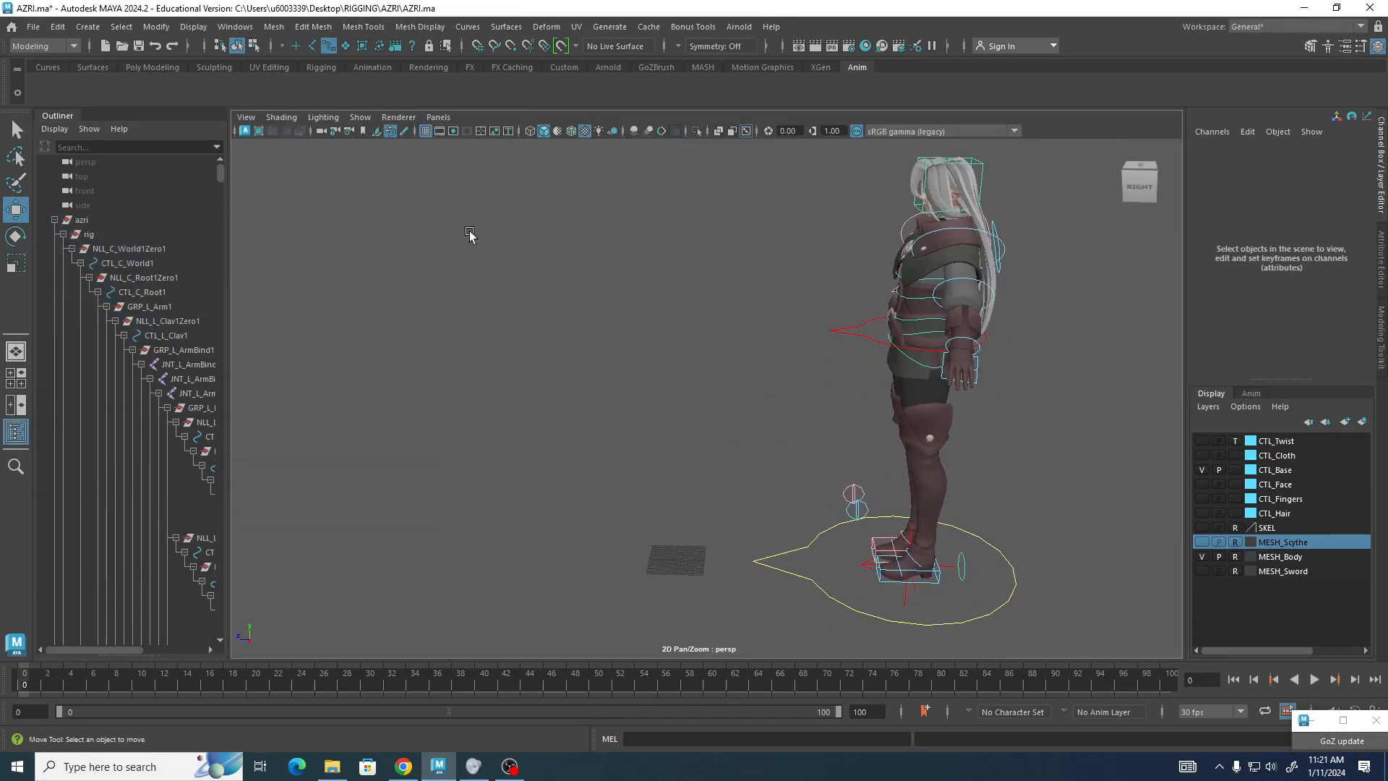
click(273, 46)
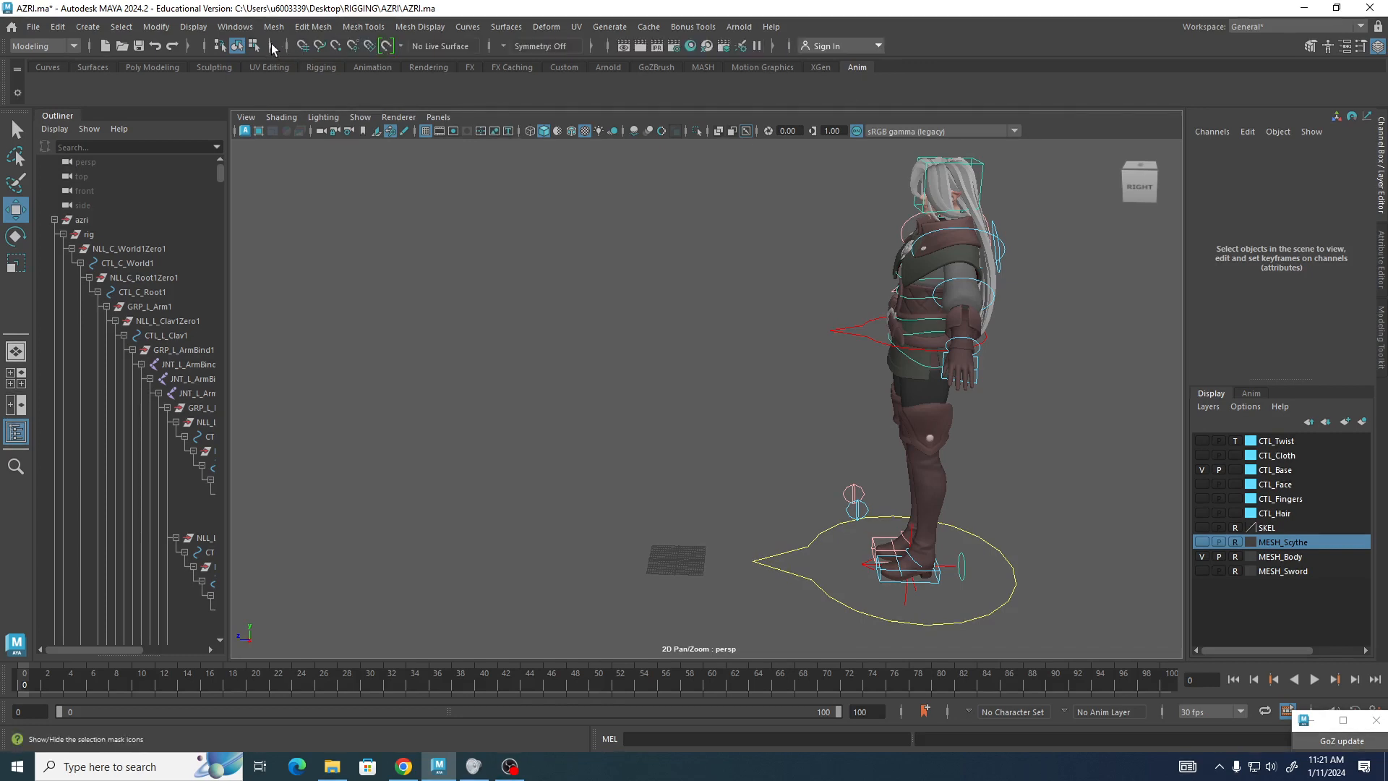
click(272, 46)
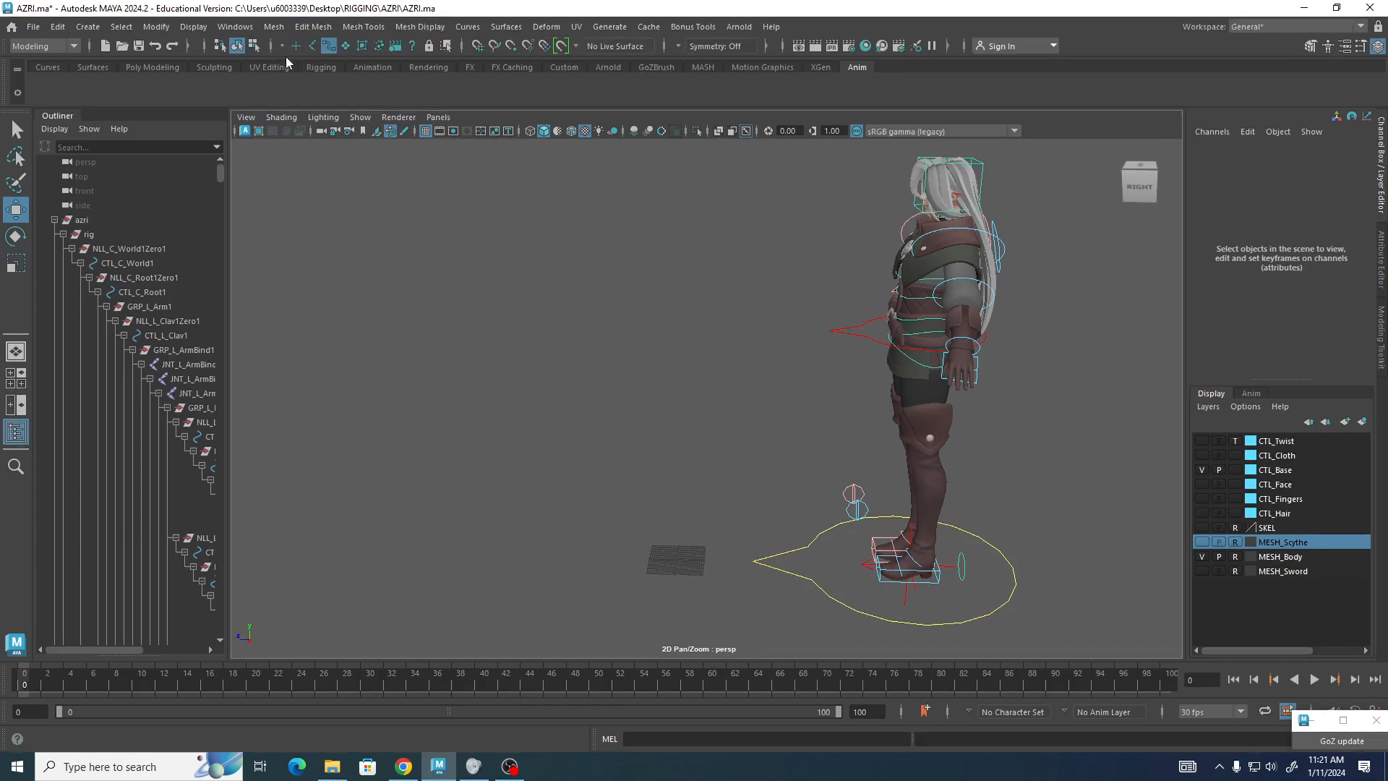
click(281, 46)
click(295, 65)
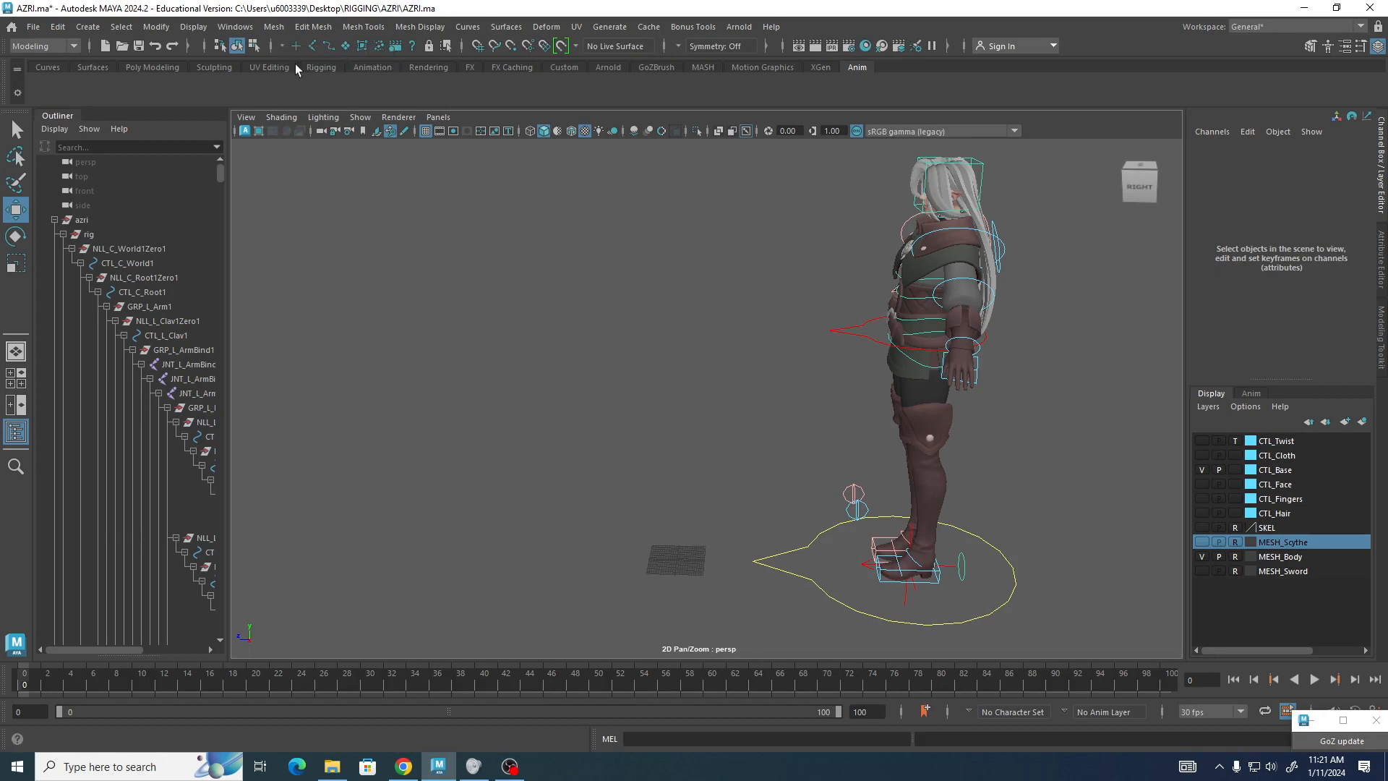
click(329, 46)
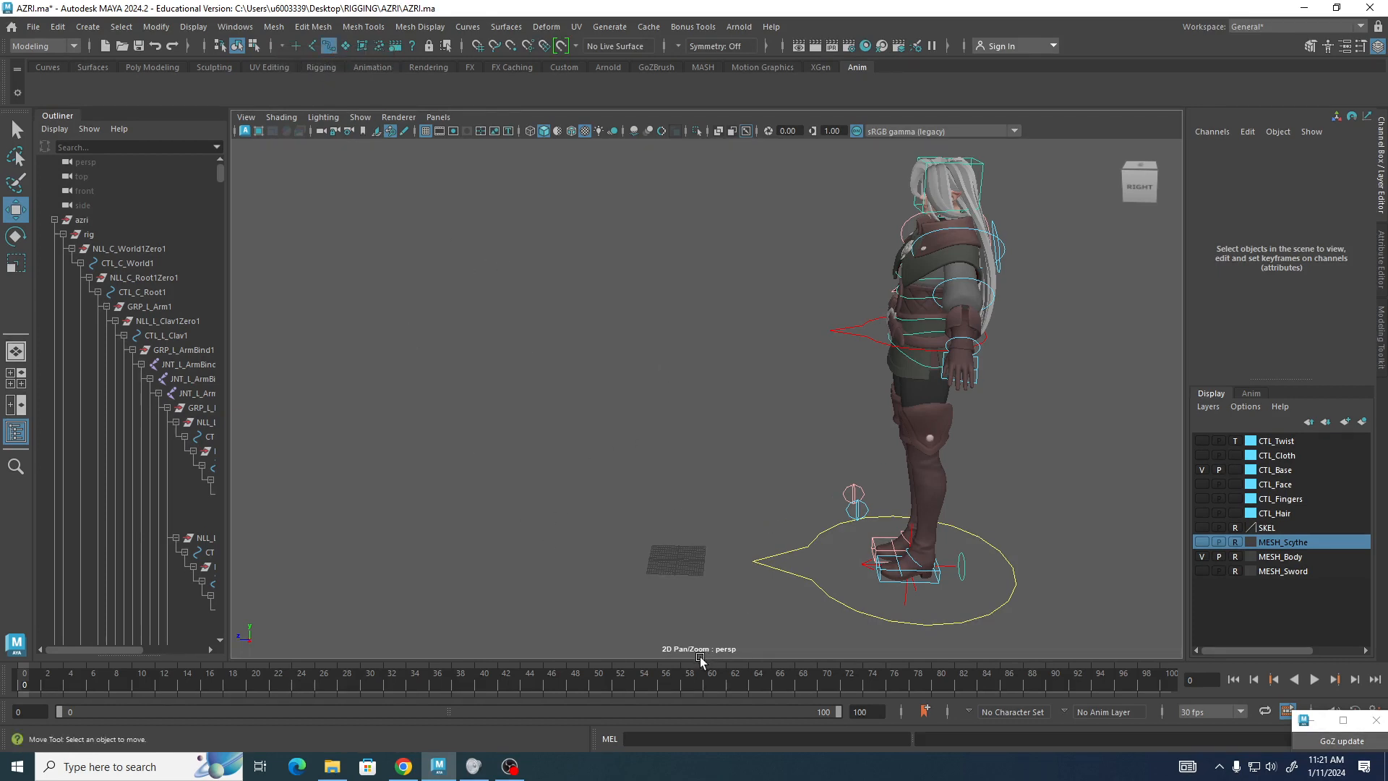
alt+right_drag(703, 659, 596, 463)
alt+drag(596, 462, 608, 521)
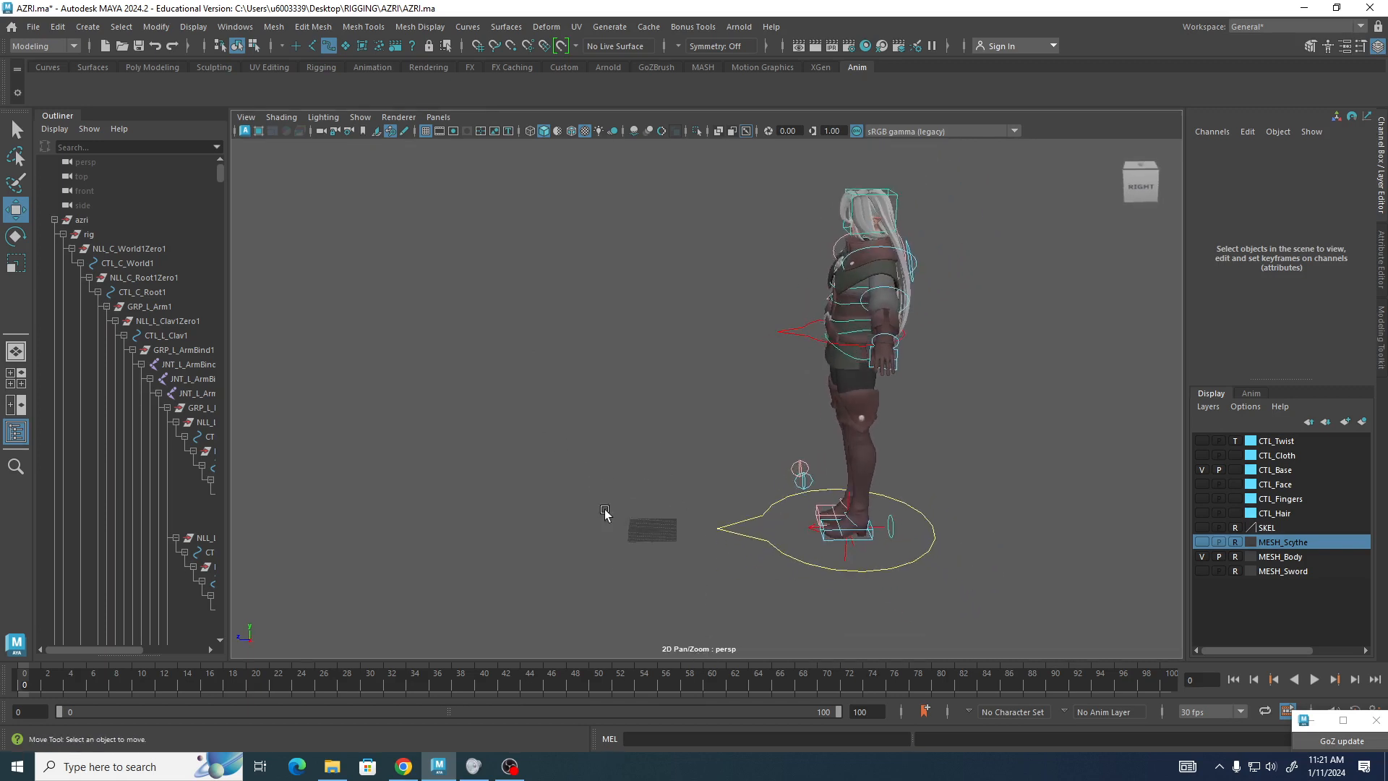
Select the world control and move the whole rig back along Z to about -1.65.
drag(677, 490, 752, 575)
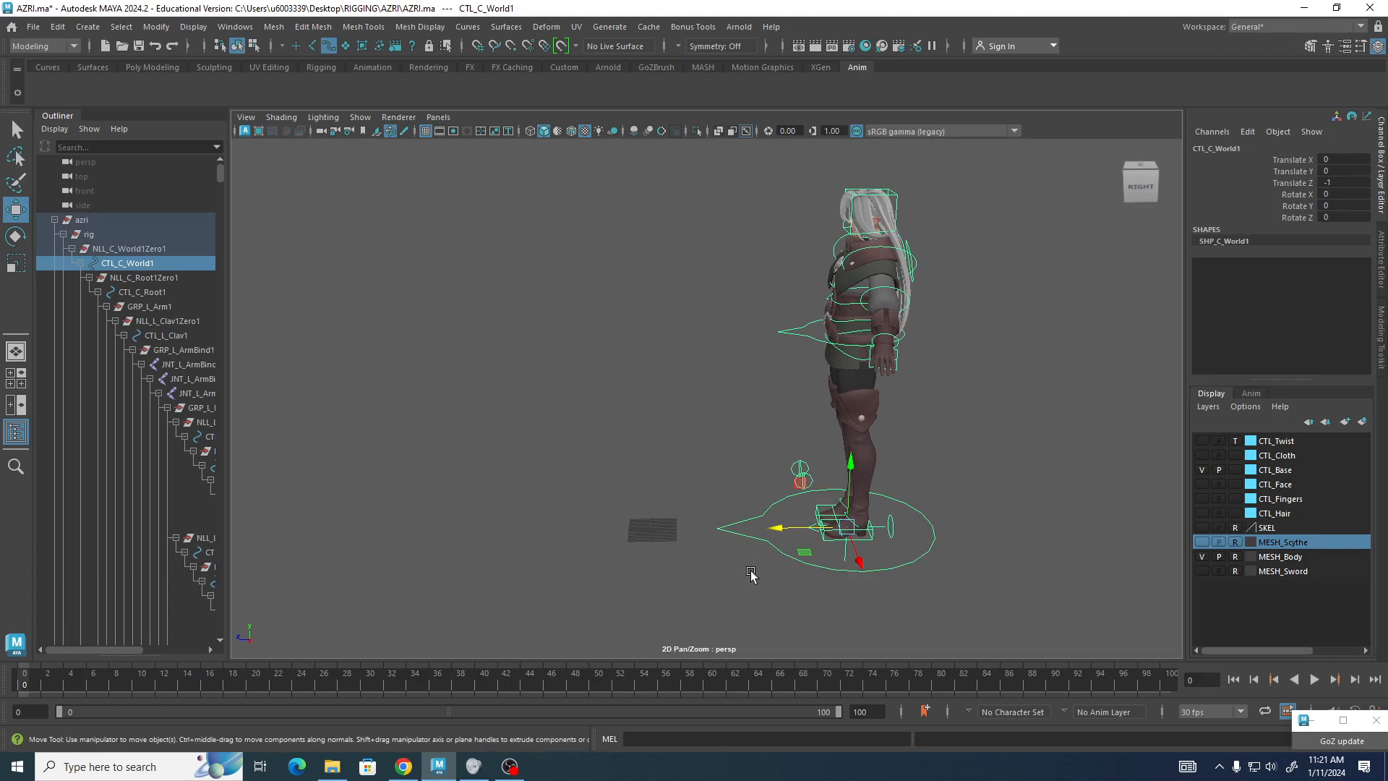
drag(780, 528, 899, 525)
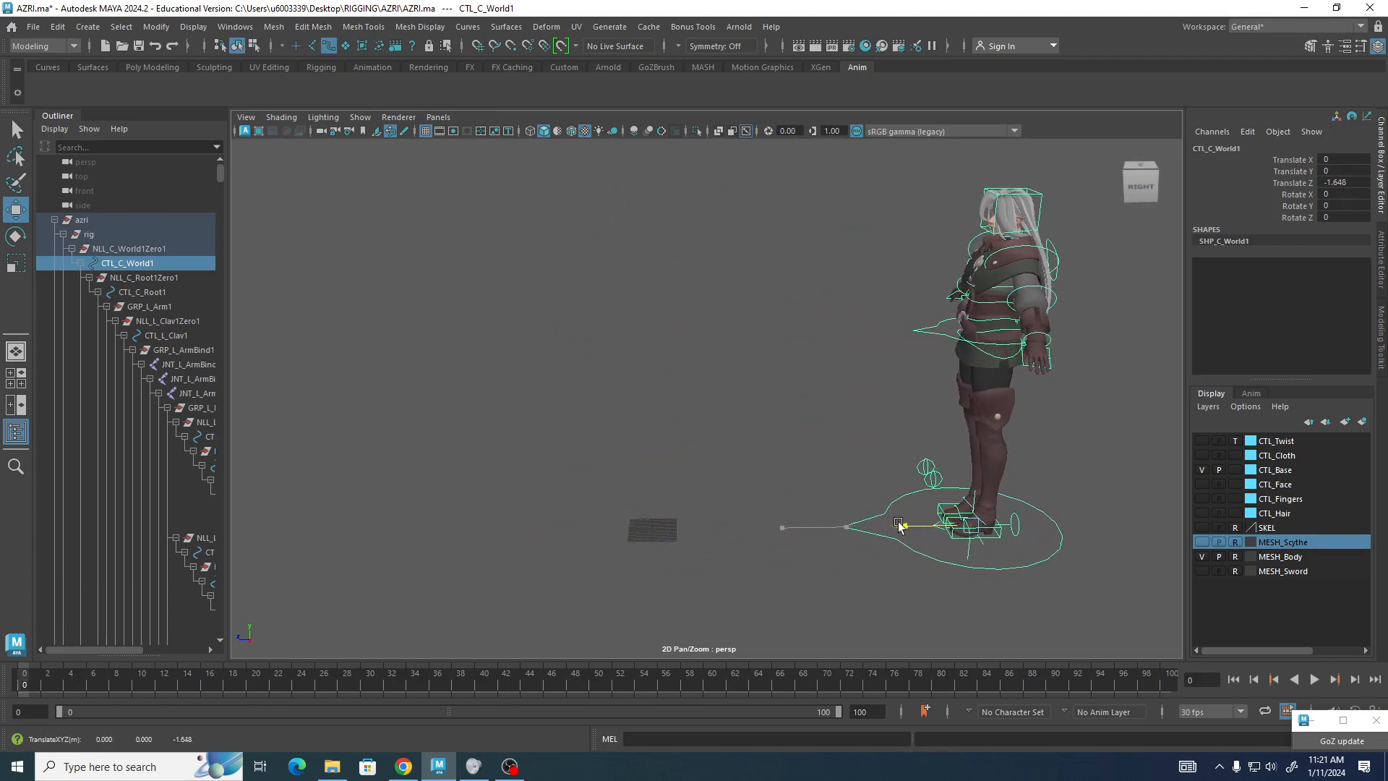
click(805, 468)
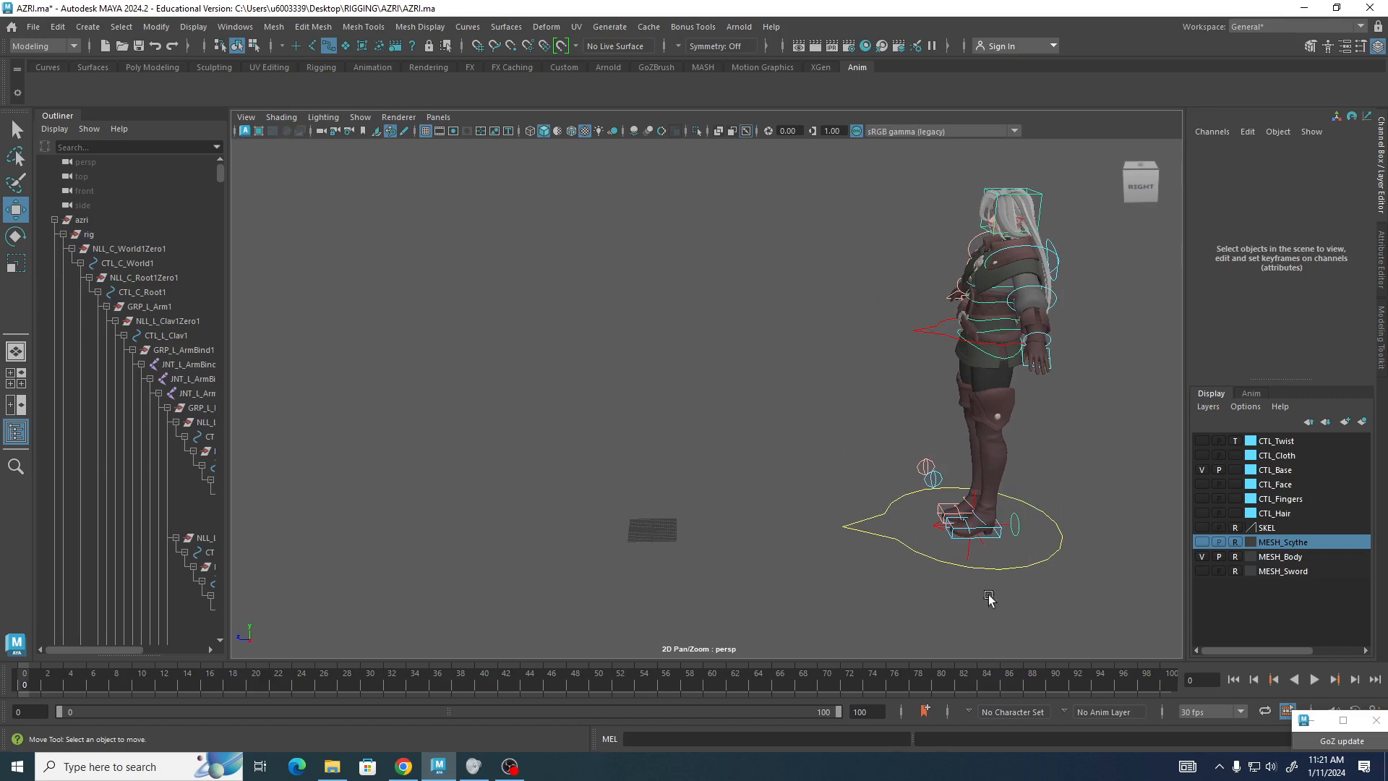
click(948, 564)
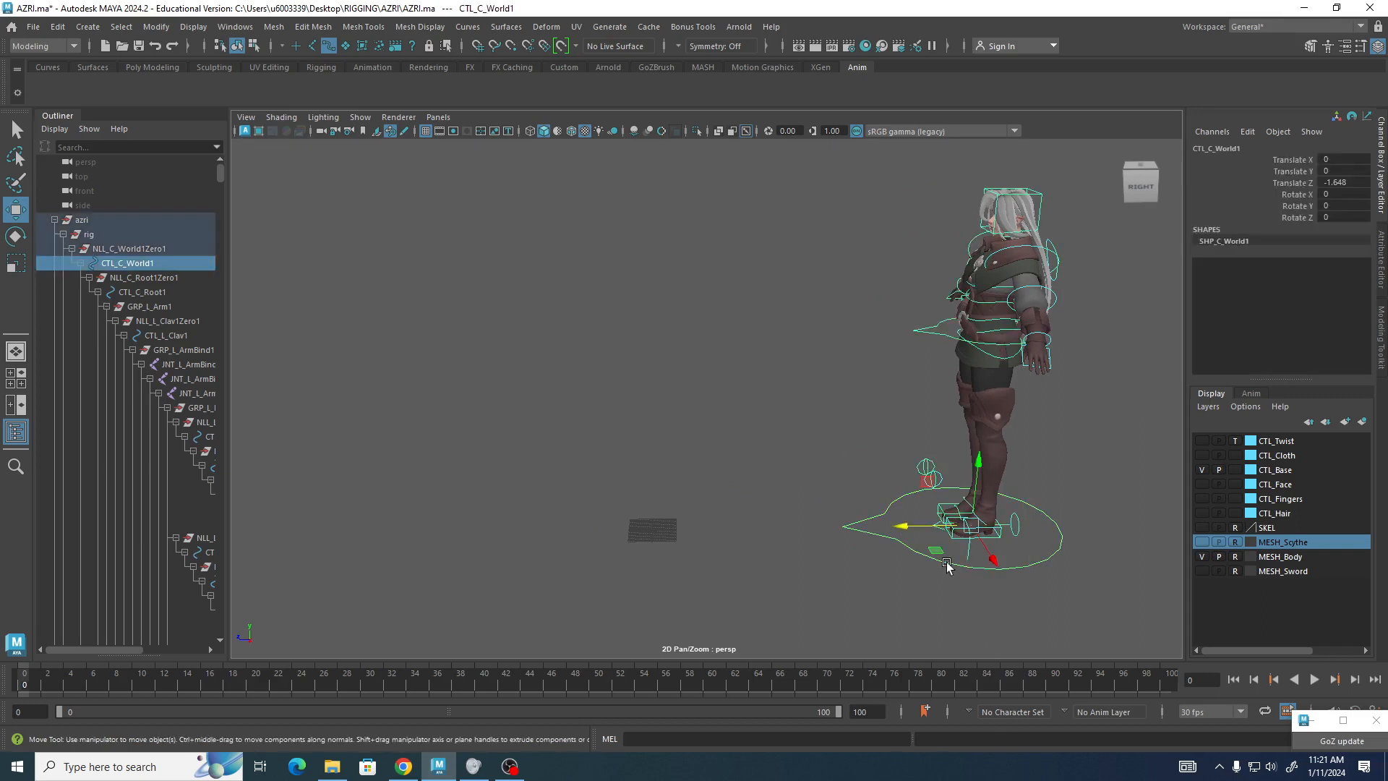
click(904, 526)
drag(904, 526, 908, 520)
click(892, 619)
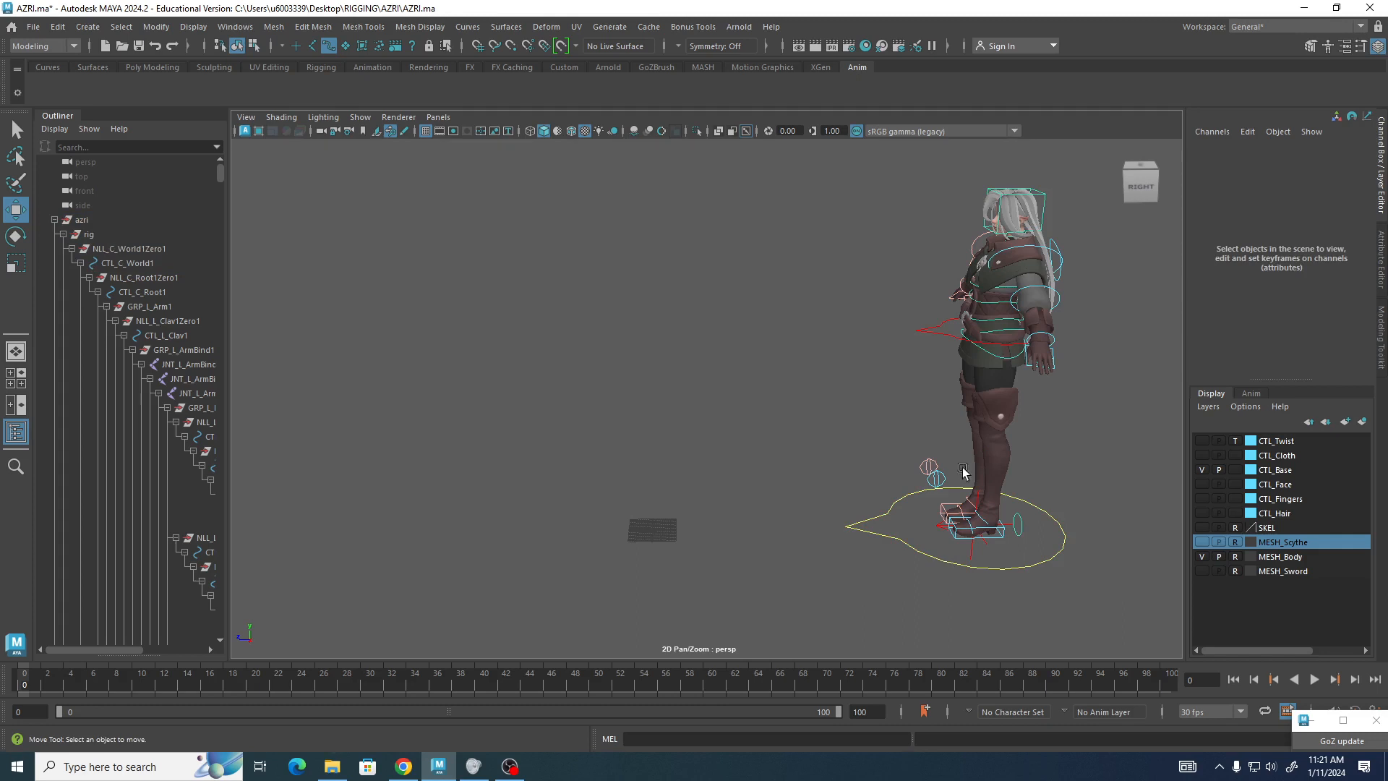
Try moving the left foot IK control, then undo the move.
click(1003, 541)
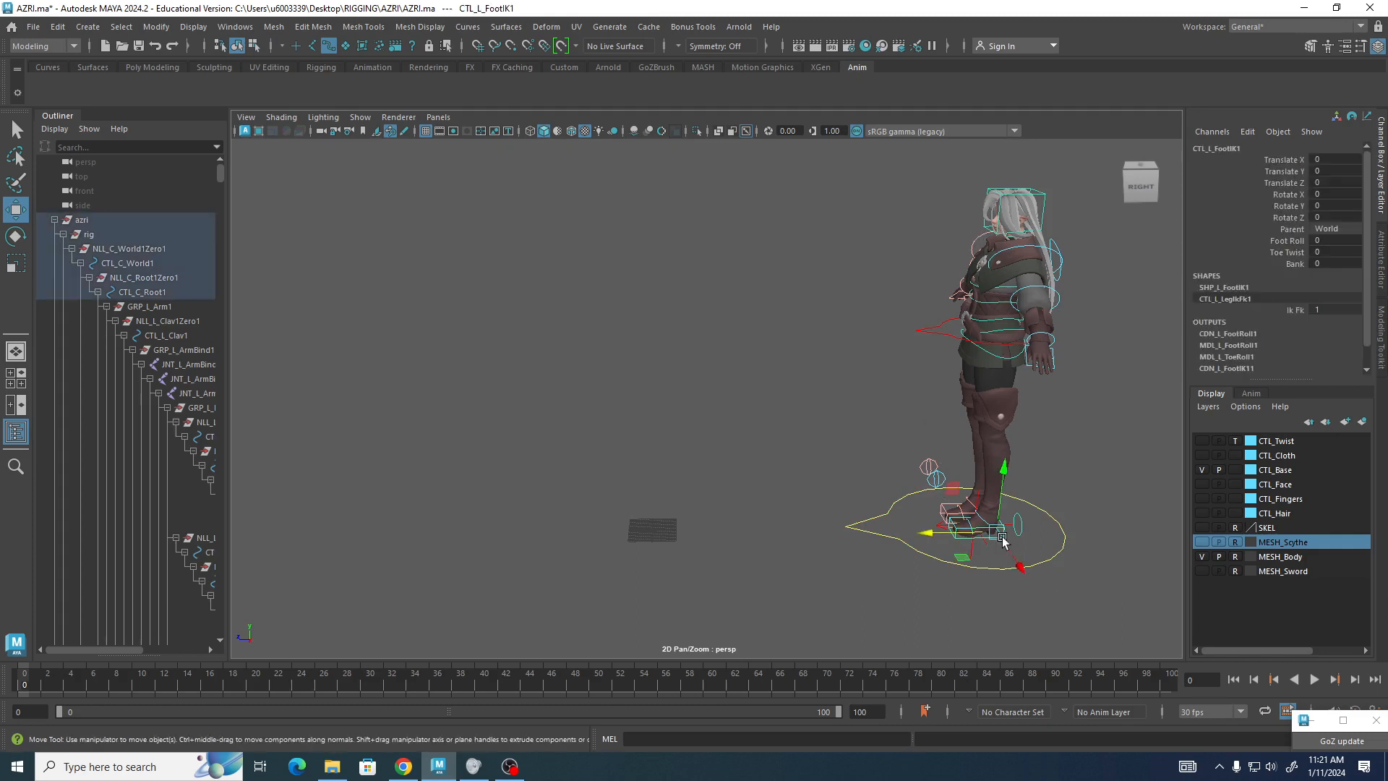
drag(936, 538, 977, 530)
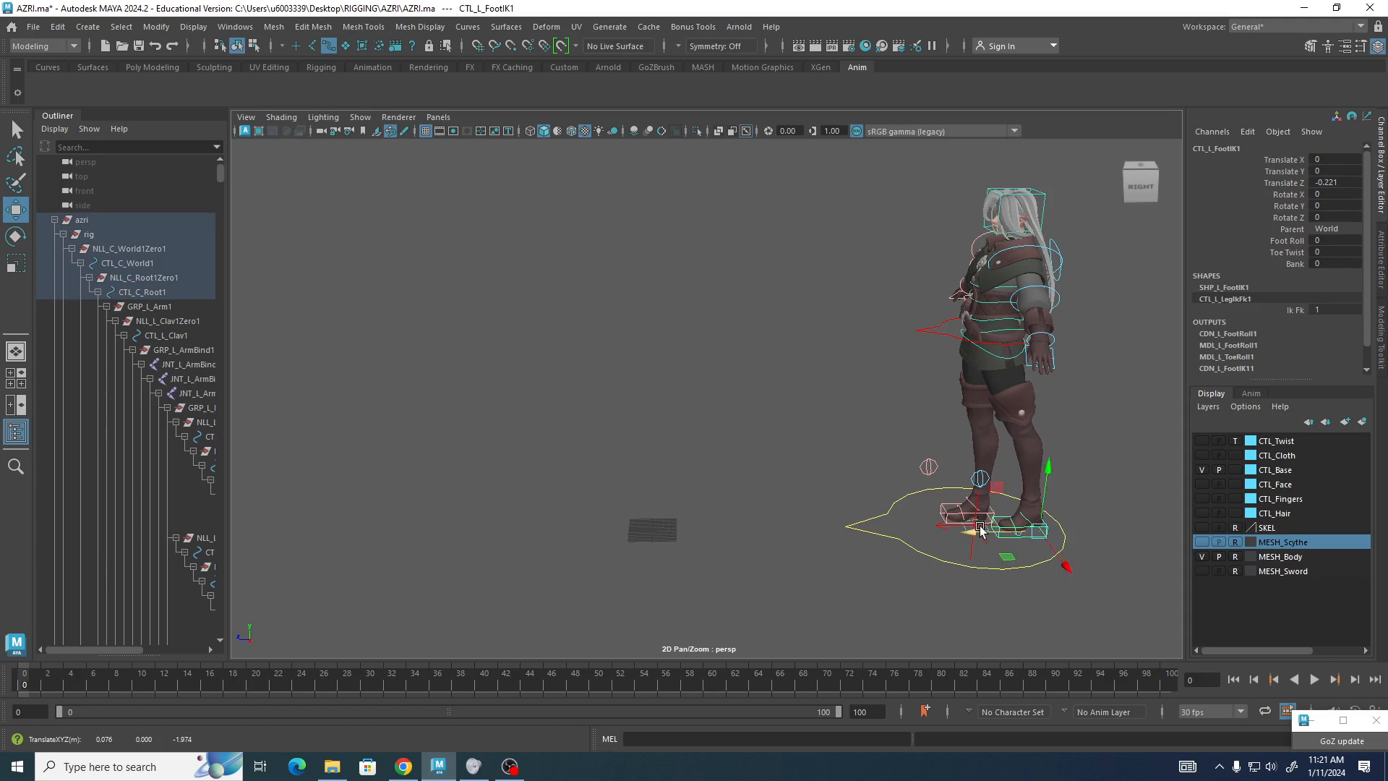
key(ctrl+z)
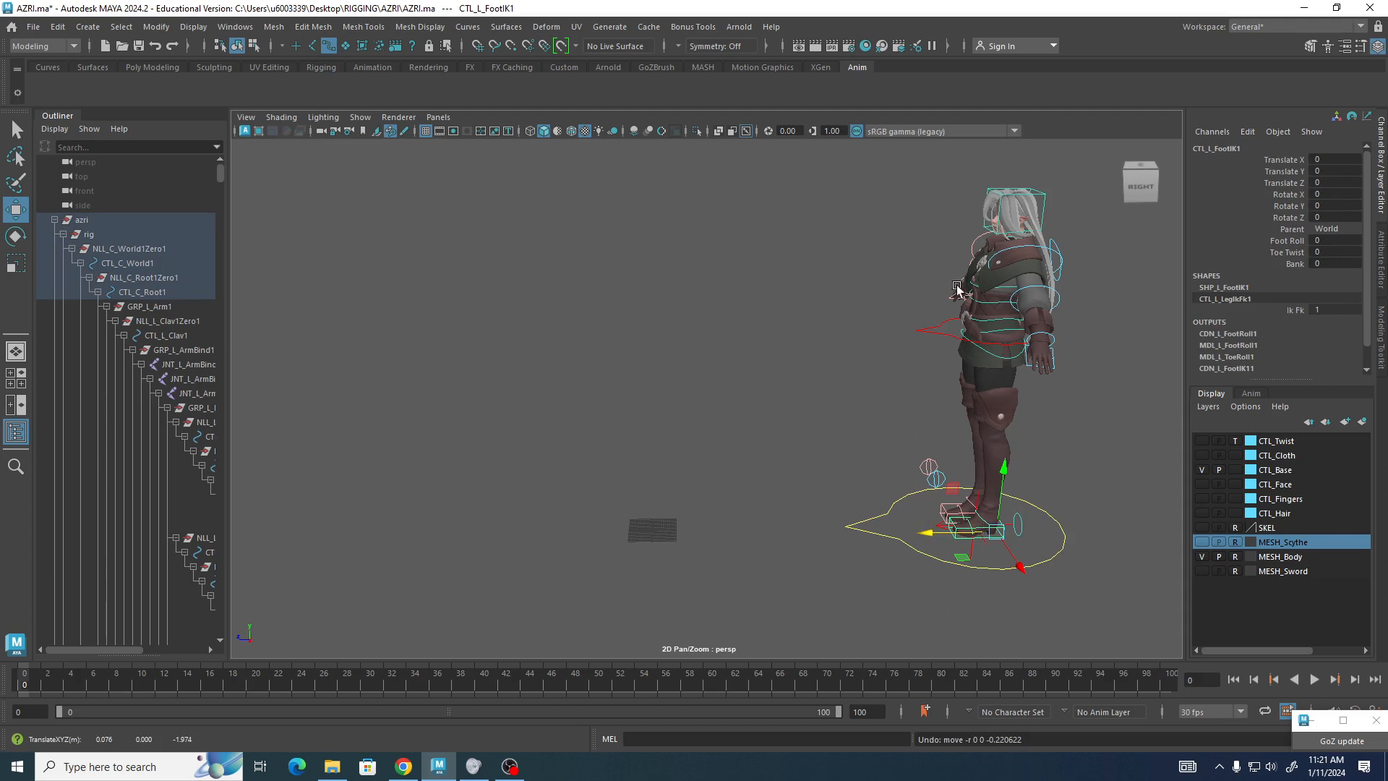
Try moving the right foot IK control sideways, then undo the move.
click(942, 509)
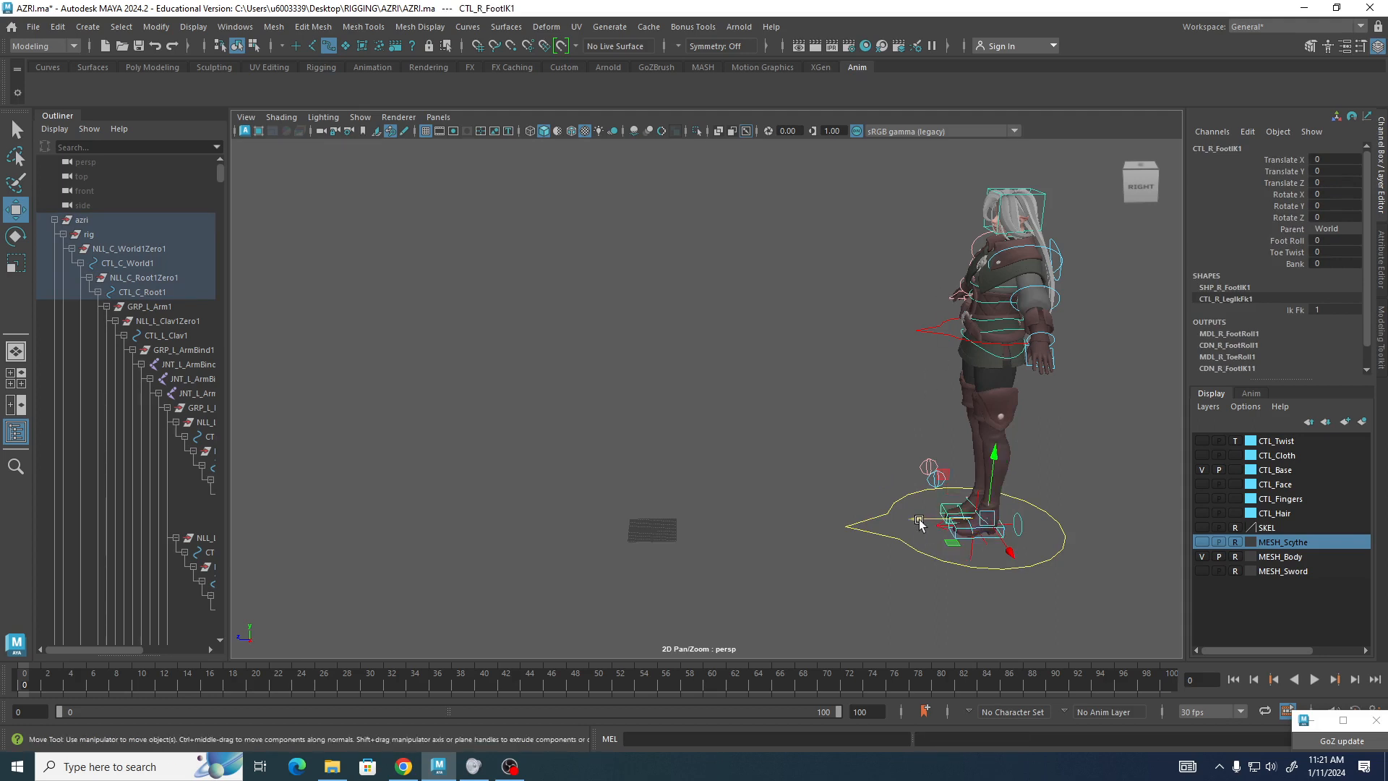
drag(915, 519, 835, 516)
key(ctrl+z)
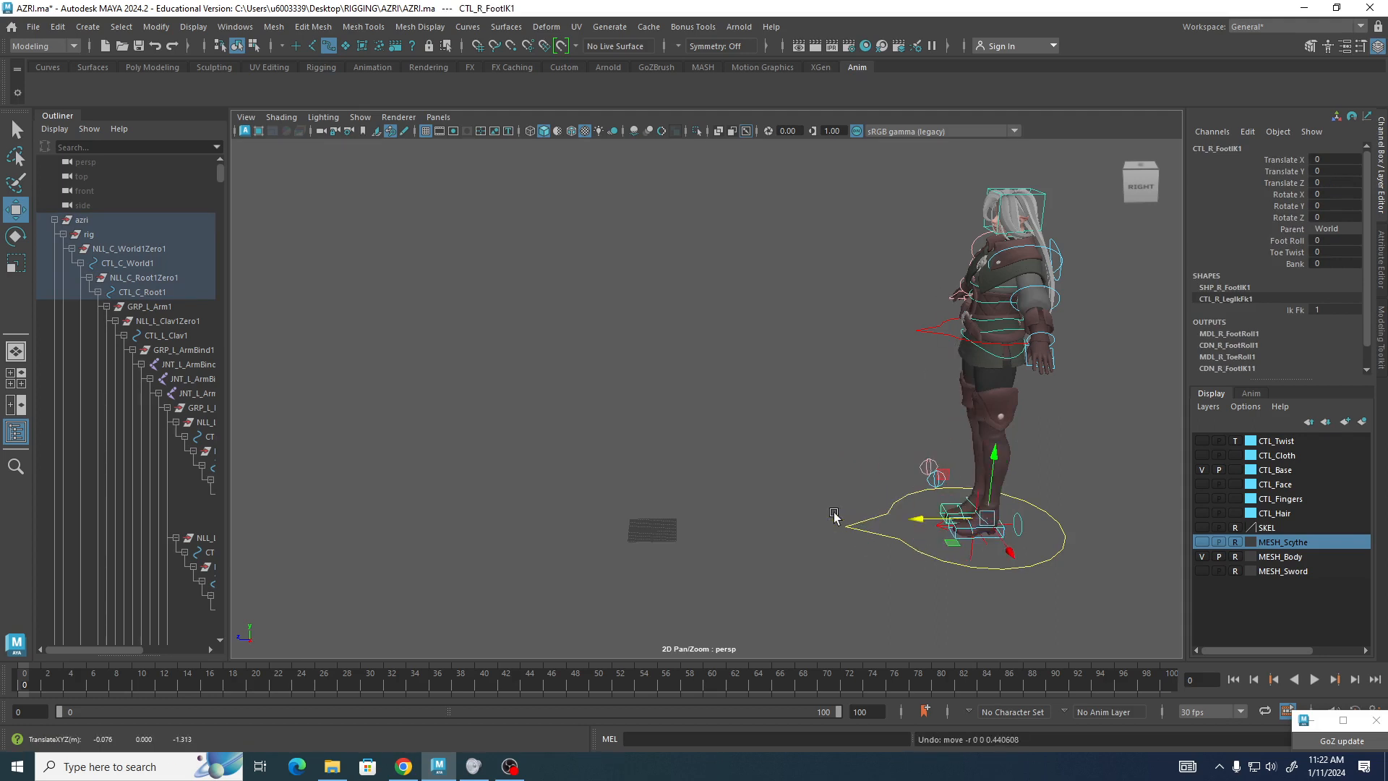
Try moving the root control at the hips, then undo the move.
drag(911, 317, 929, 364)
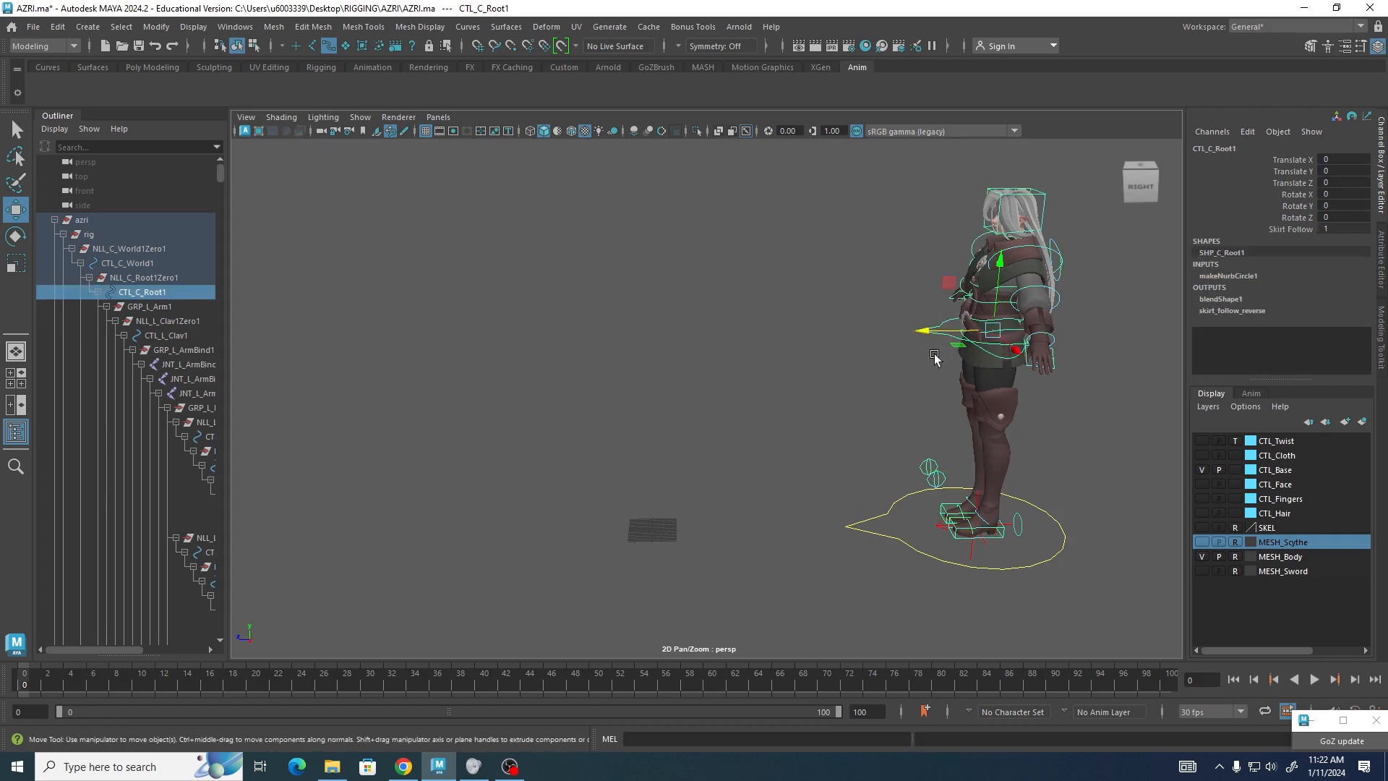
drag(929, 333, 870, 381)
key(ctrl+z)
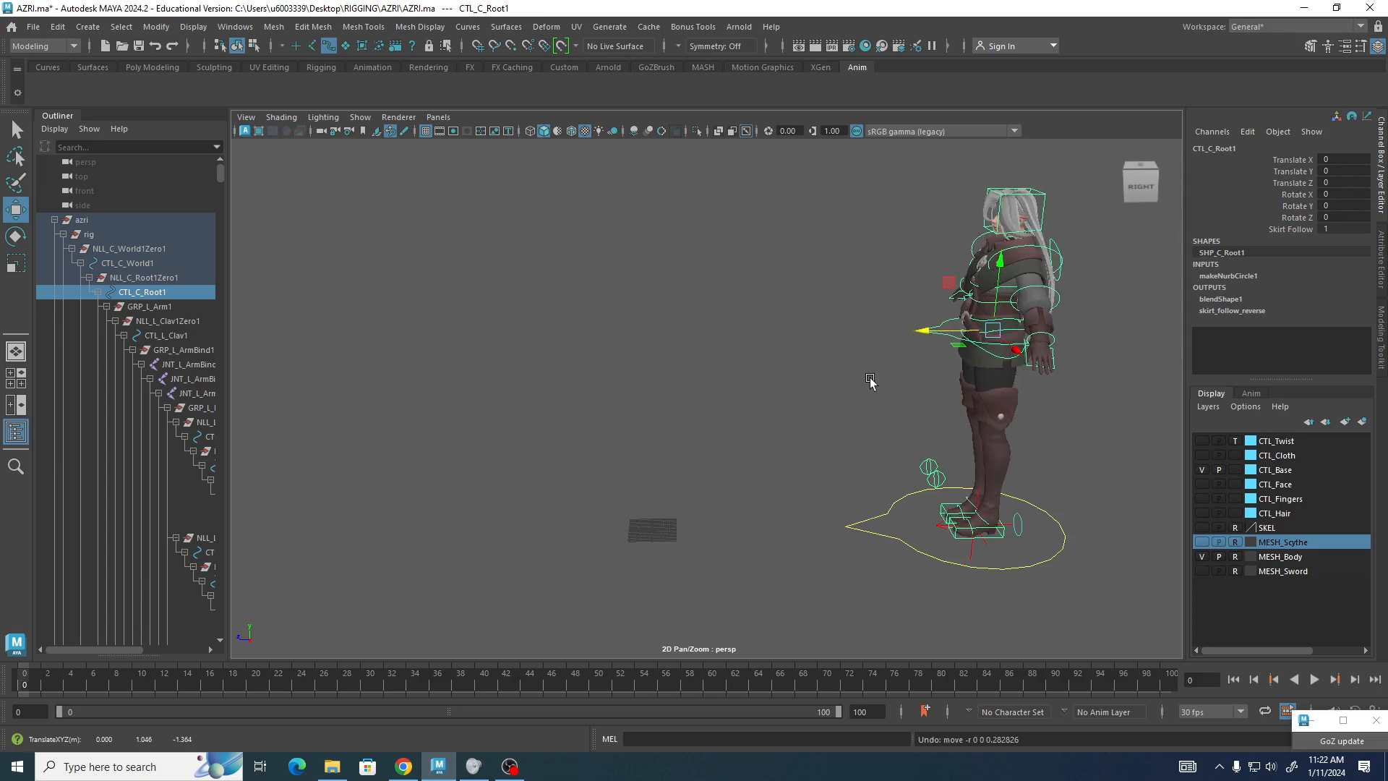
Try moving the left foot IK control again, then undo that move.
click(997, 535)
drag(954, 541, 894, 533)
key(ctrl+z)
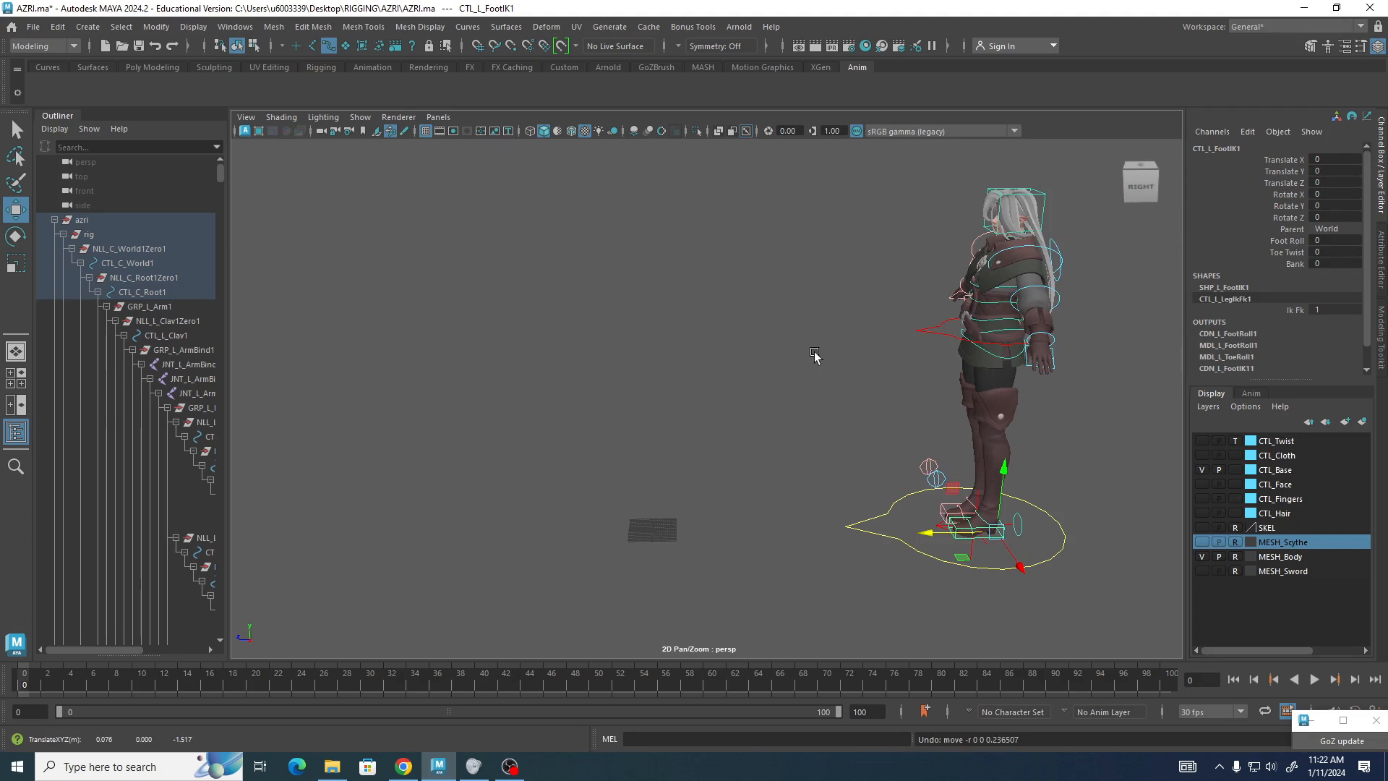
alt+drag(814, 357, 862, 337)
scroll(862, 337, up, 4)
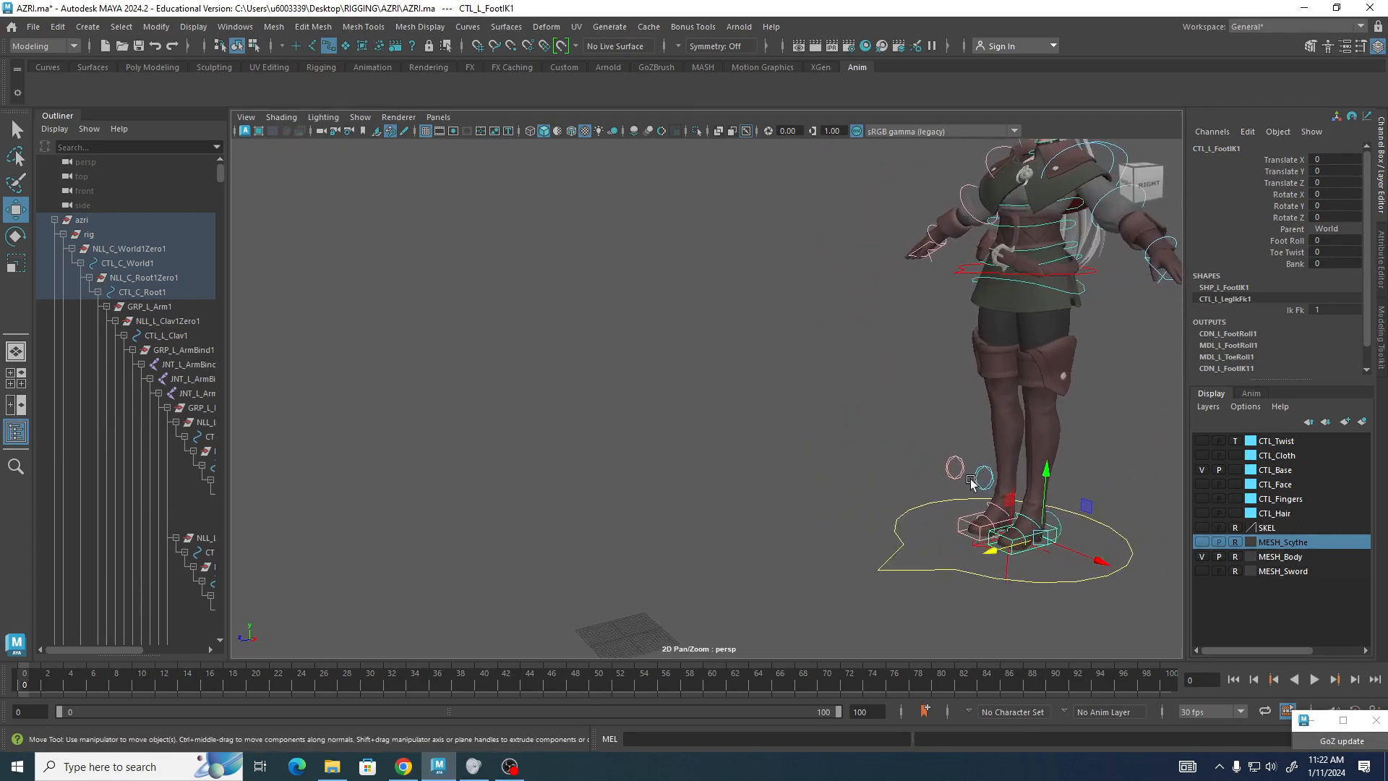
Try moving the left knee pole vector control, then undo the move.
click(982, 471)
drag(981, 472, 1128, 519)
key(ctrl+z)
key(ctrl+z)
key(ctrl+z)
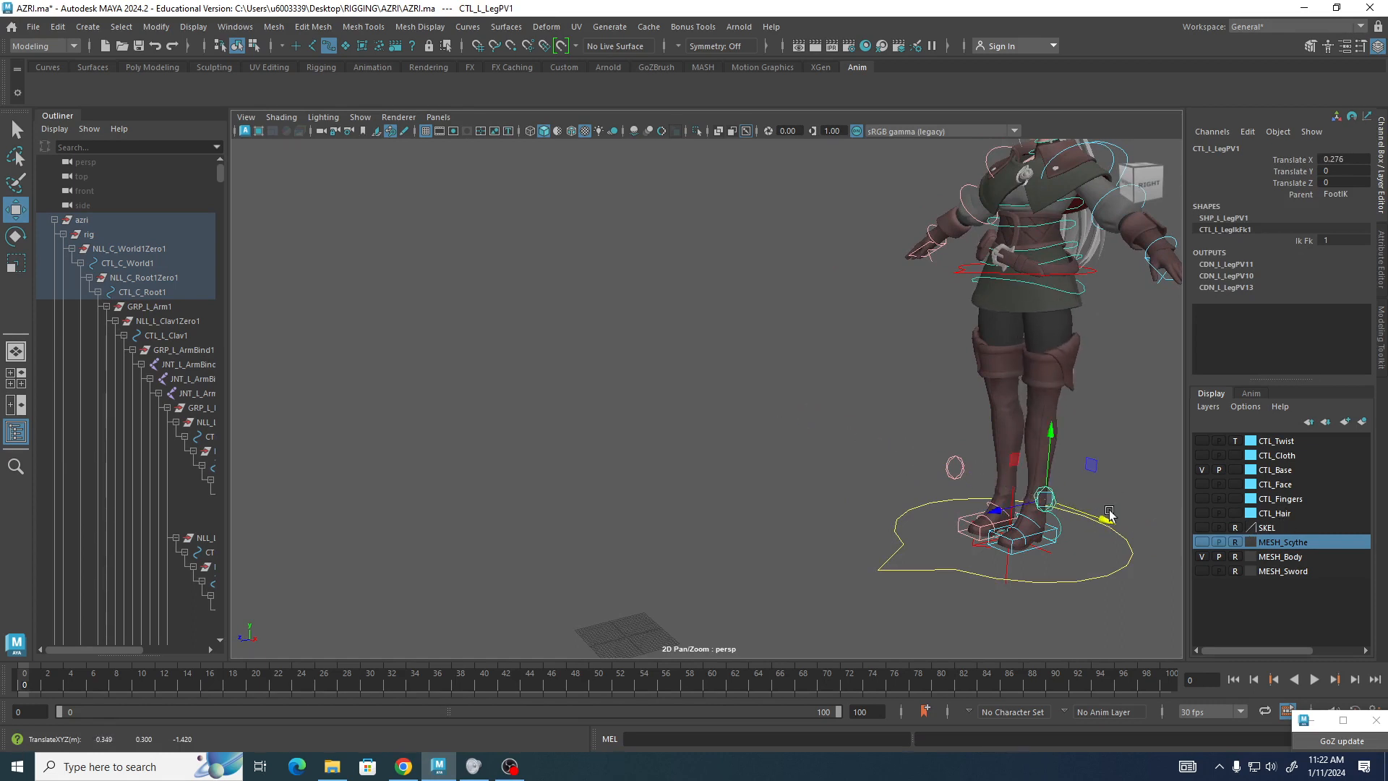
Try sliding the left foot IK control forward in a side view, then undo the move.
alt+drag(1033, 576, 951, 580)
alt+middle_drag(962, 571, 688, 339)
alt+drag(730, 409, 708, 392)
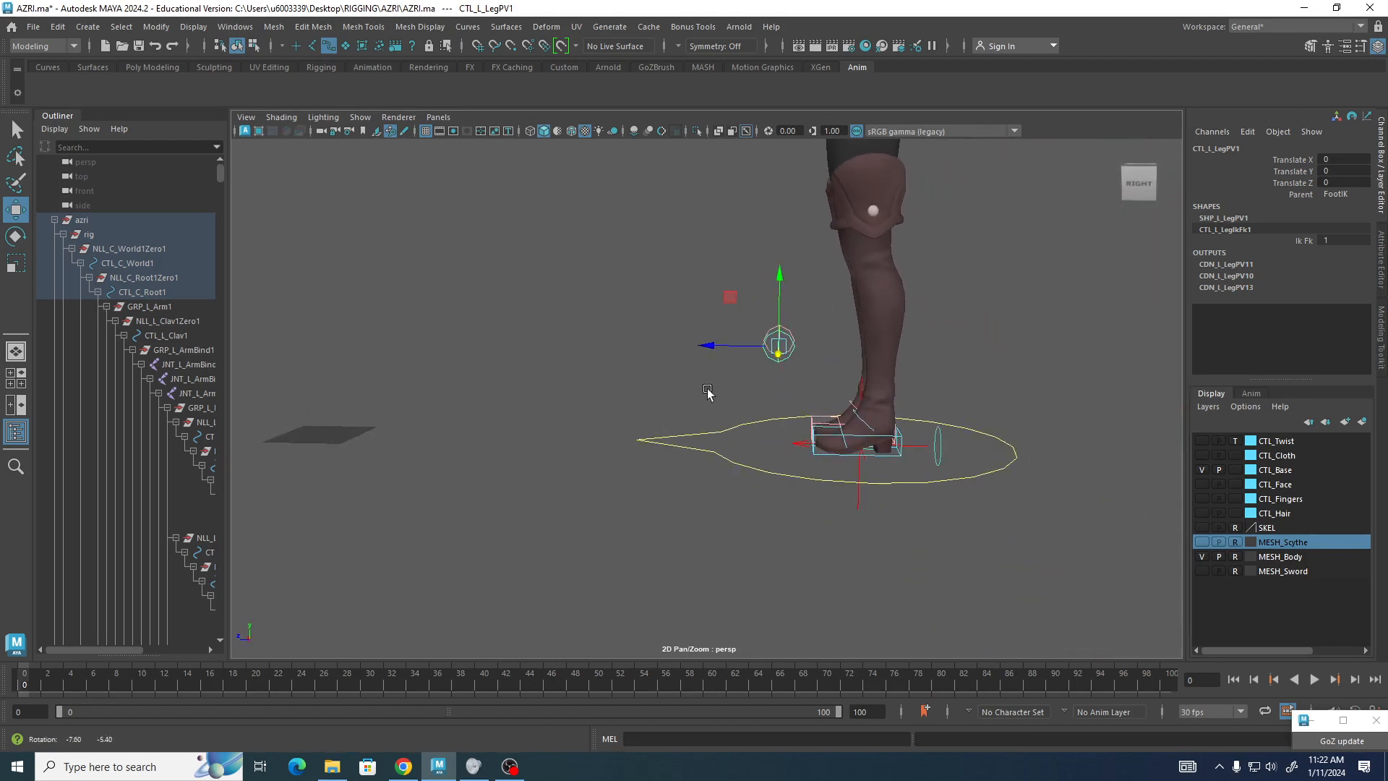
click(821, 455)
drag(830, 446, 724, 429)
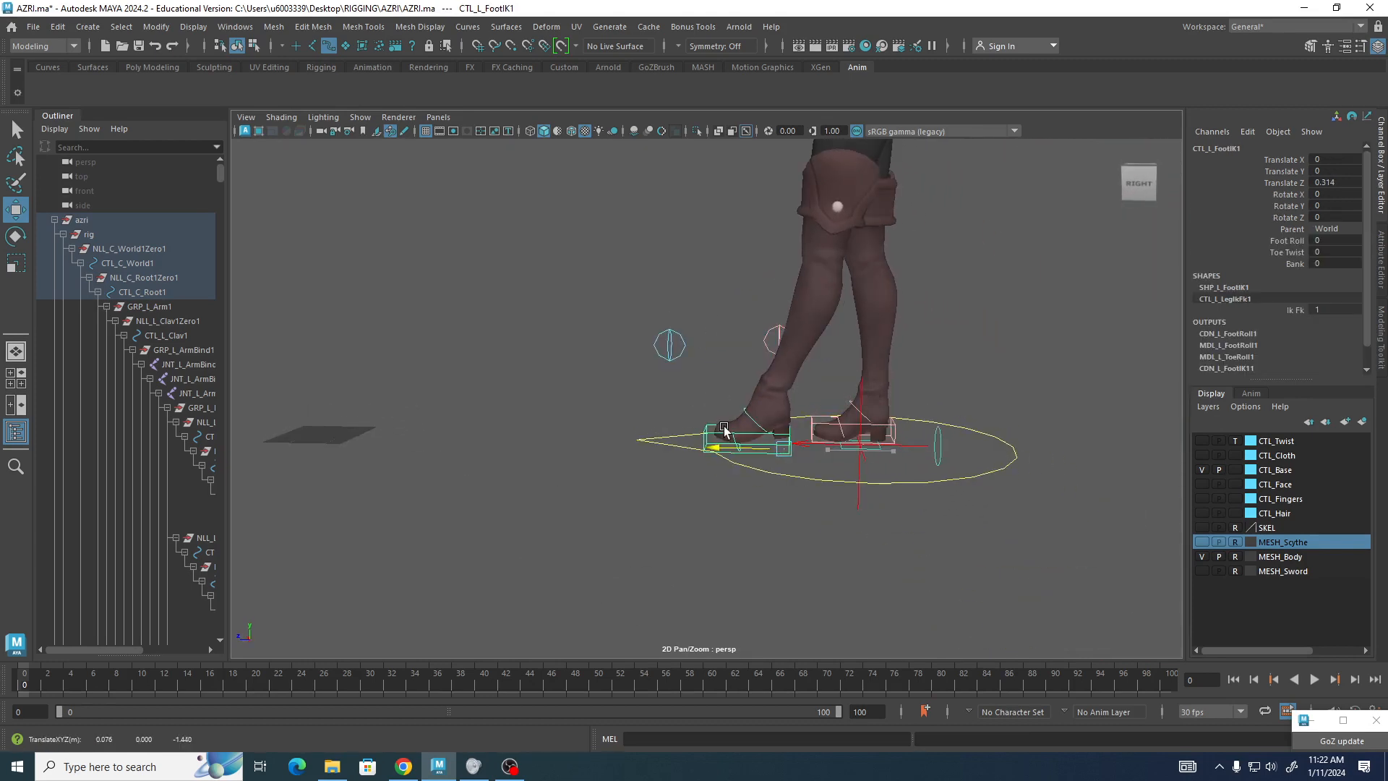
key(ctrl+z)
Select both foot IK controls and the root control together, then clear the selection.
alt+right_drag(966, 494, 713, 323)
alt+middle_drag(713, 324, 694, 429)
alt+drag(694, 429, 675, 396)
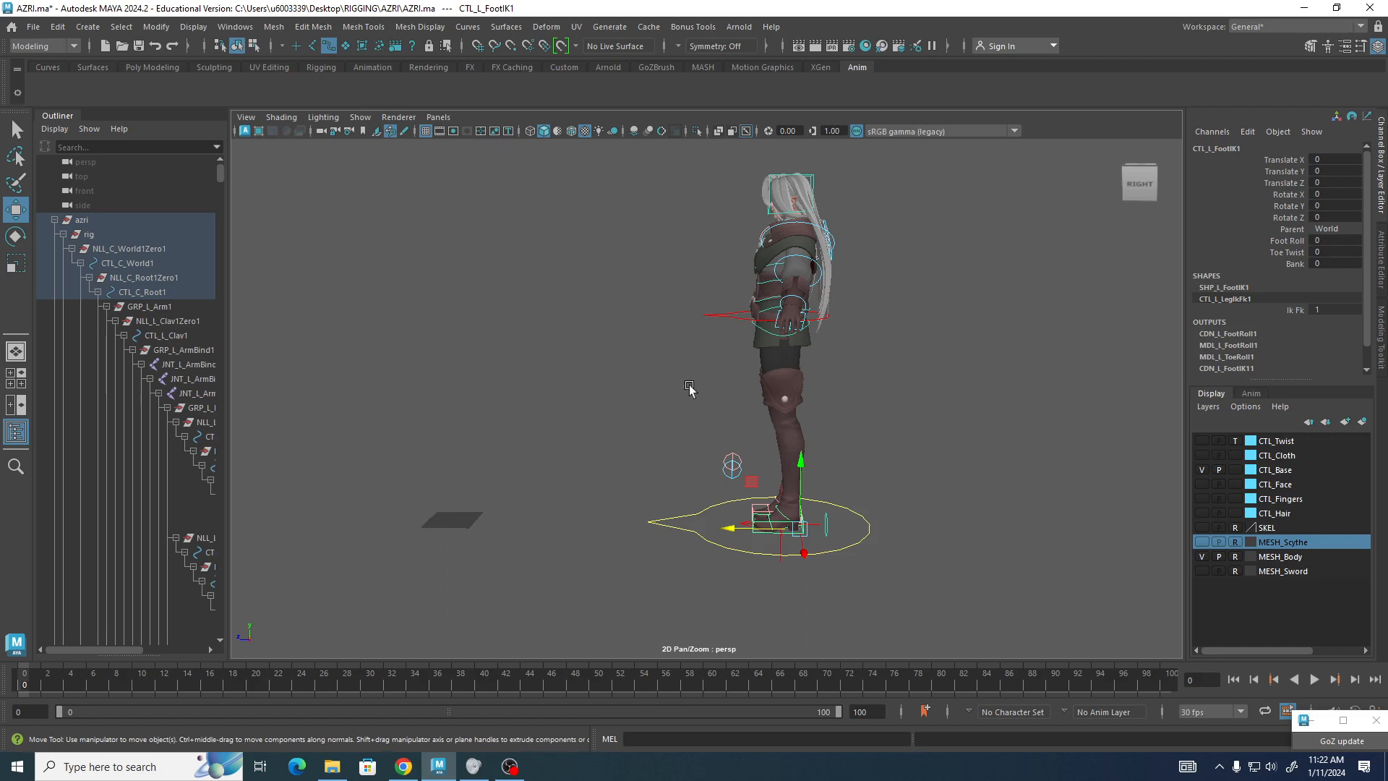
click(765, 506)
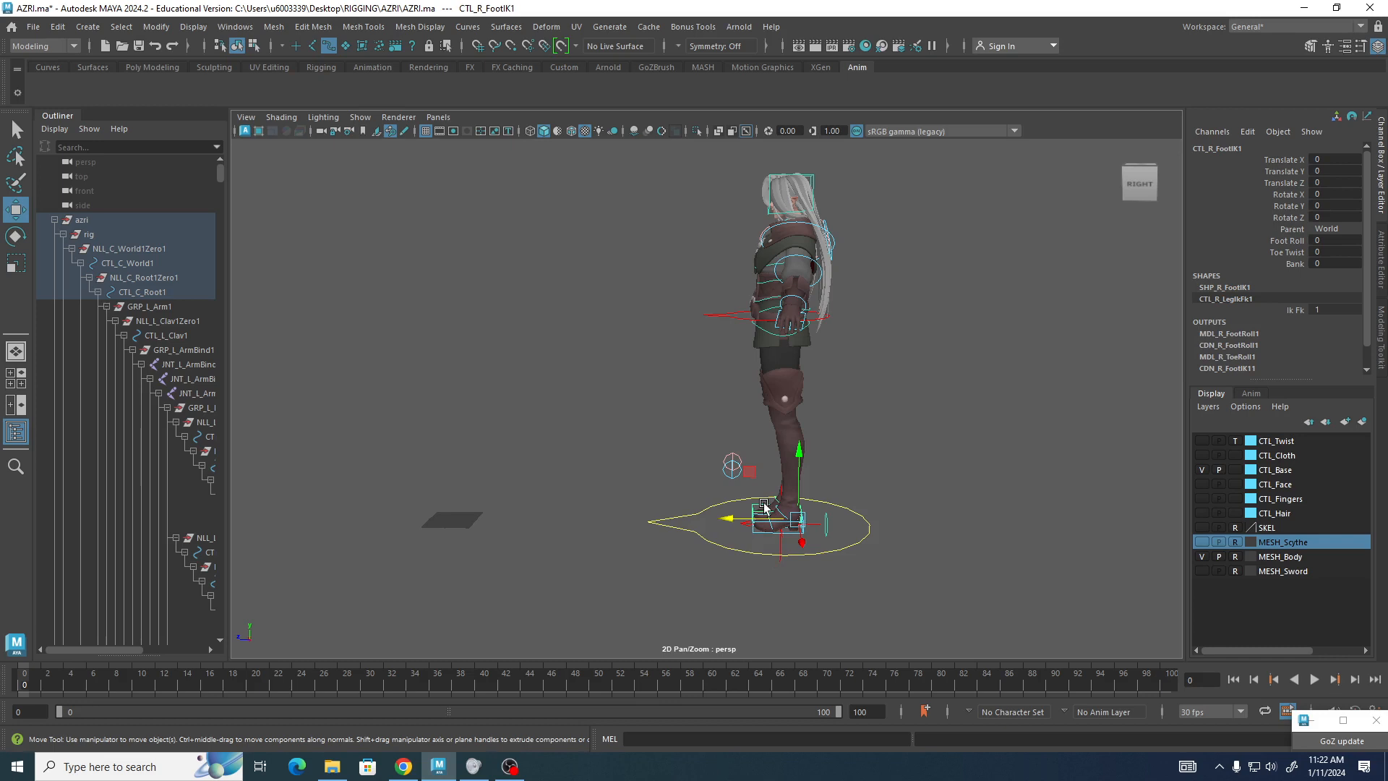
click(759, 538)
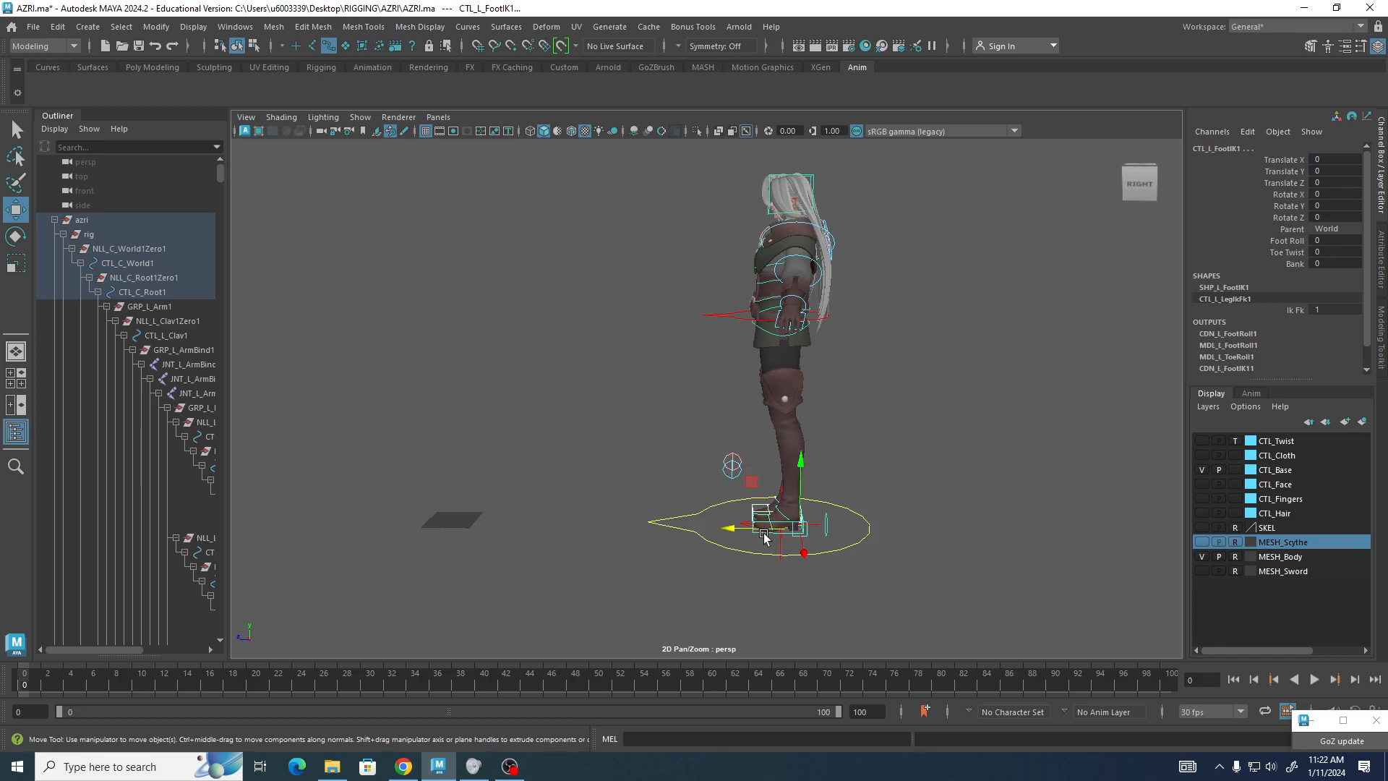
click(726, 316)
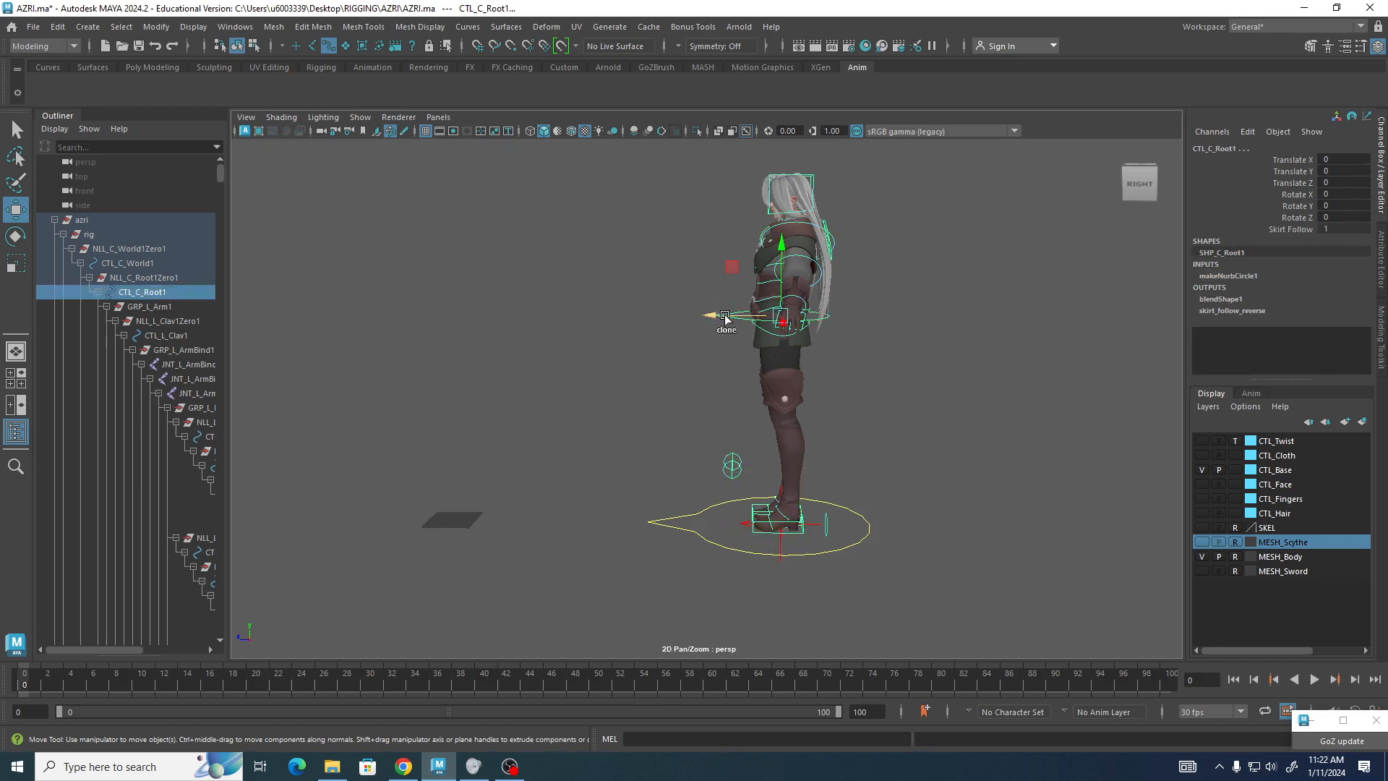
click(603, 354)
Open the Script Editor and enlarge its window and history pane.
click(1377, 721)
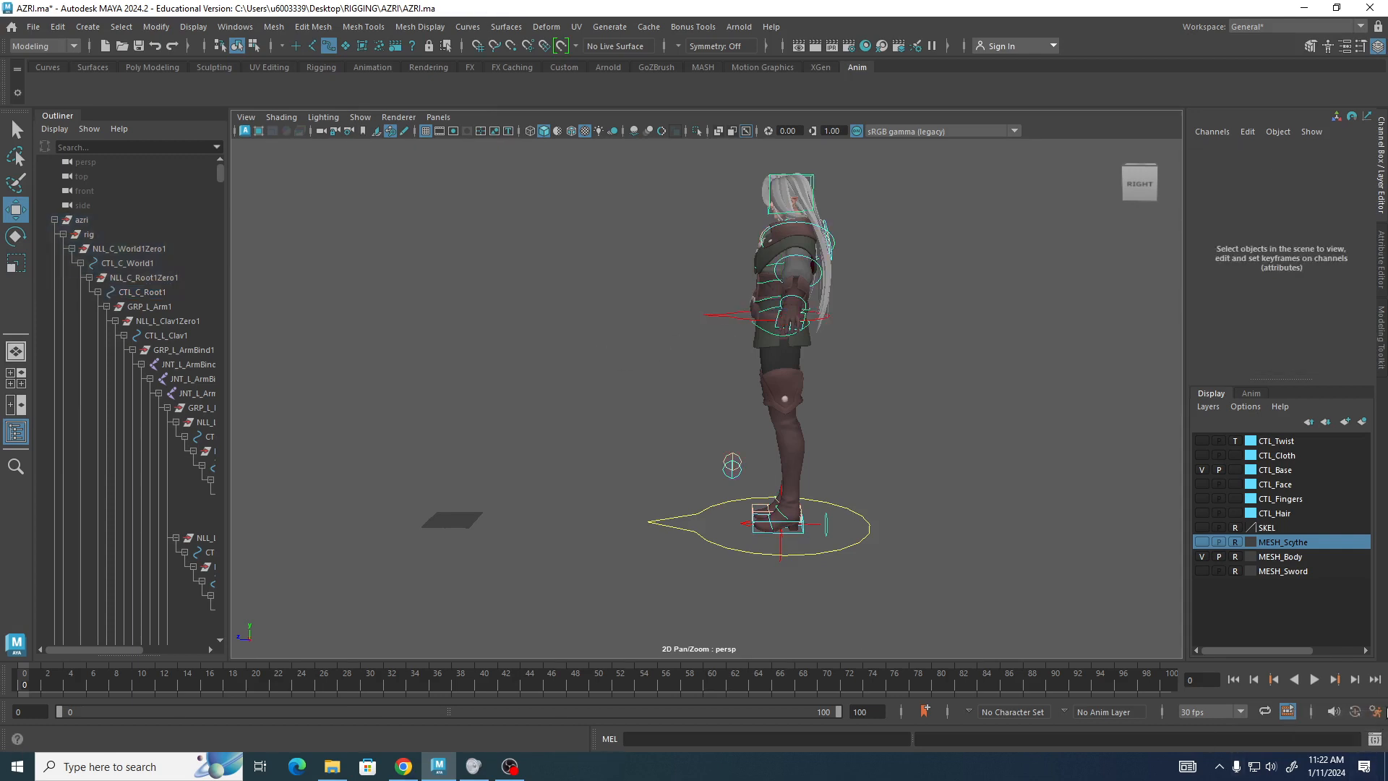
click(1377, 740)
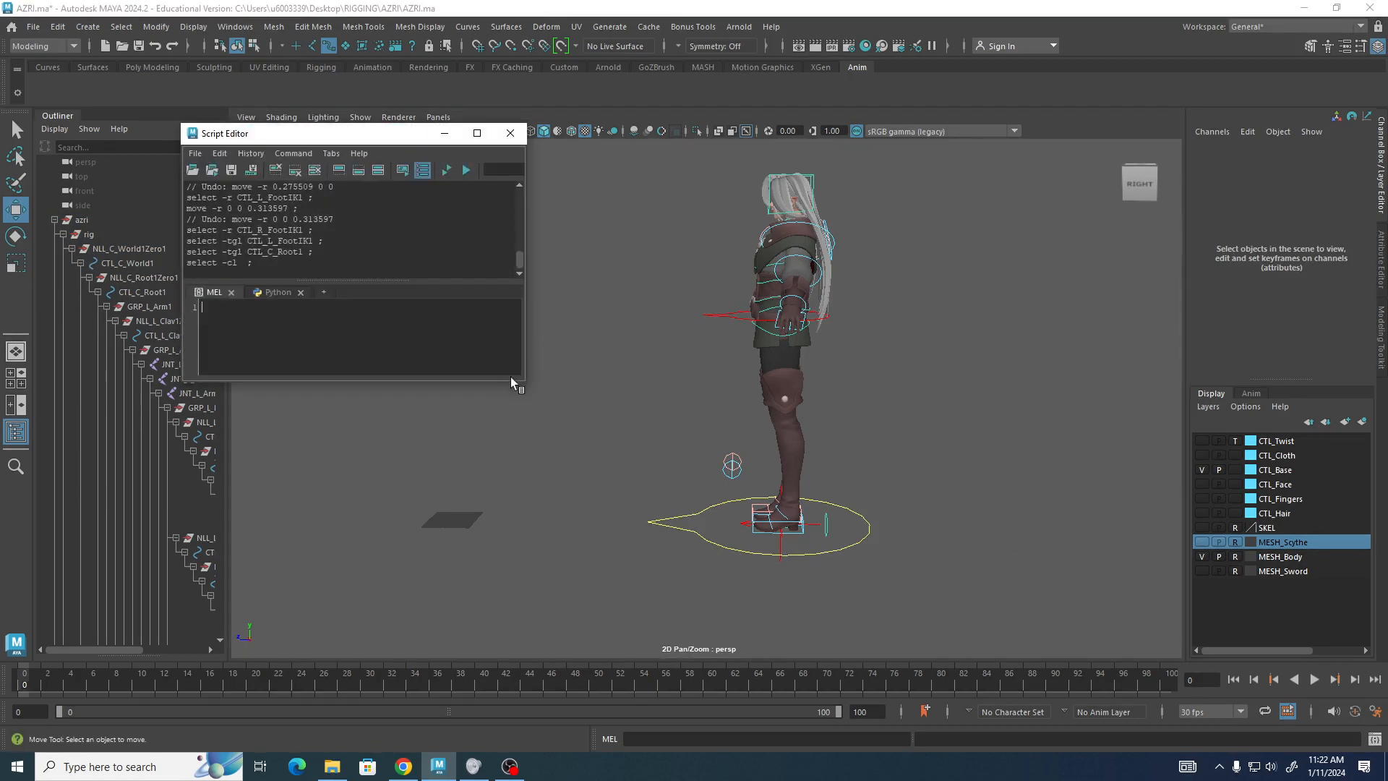
drag(526, 381, 733, 497)
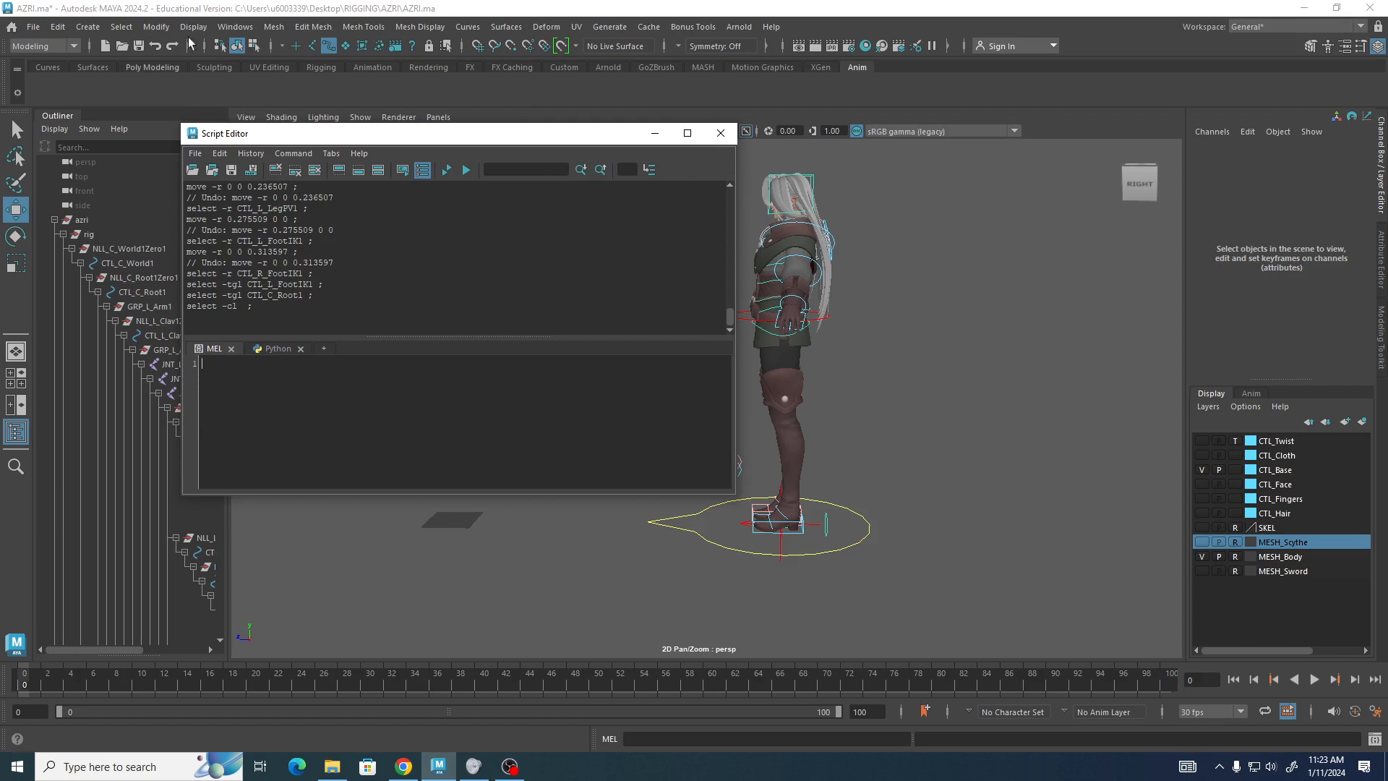
click(234, 27)
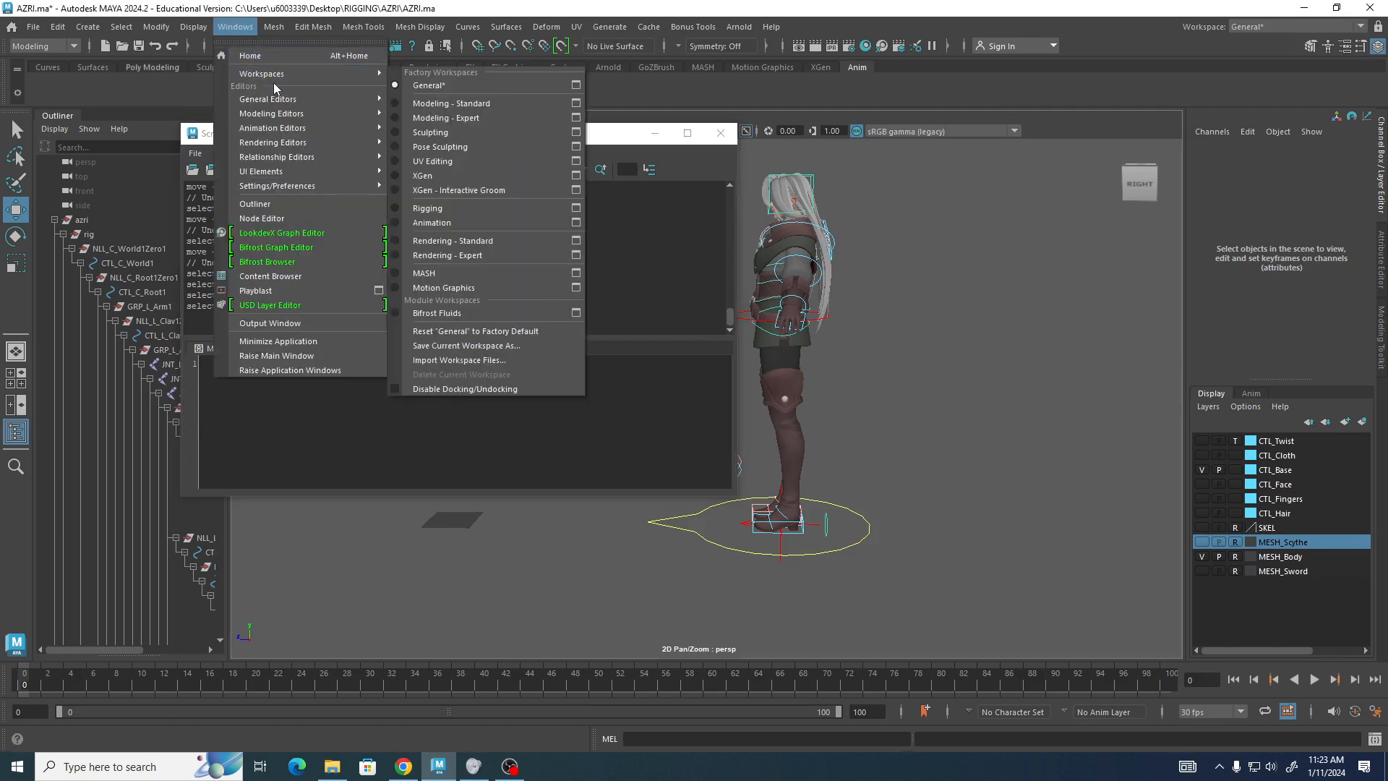
mouse_move(281, 101)
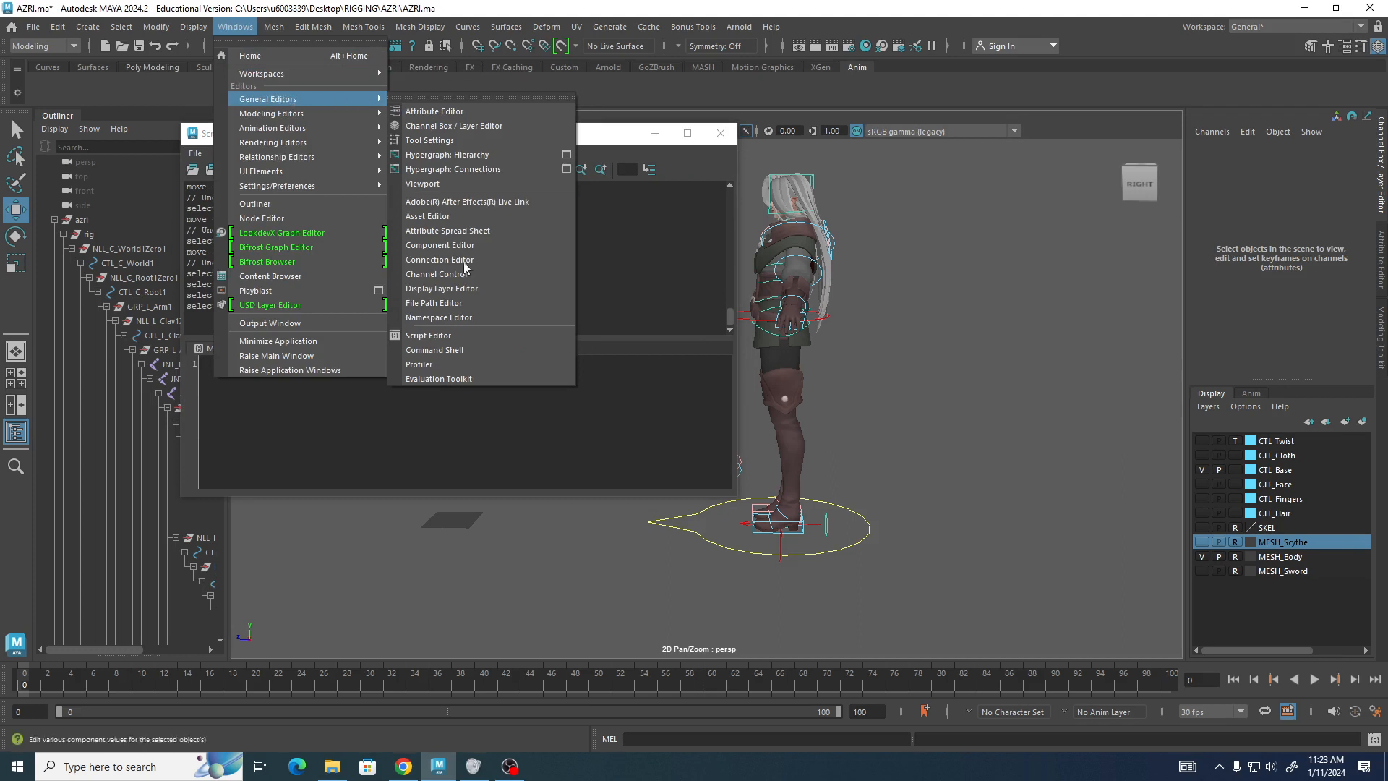
click(469, 335)
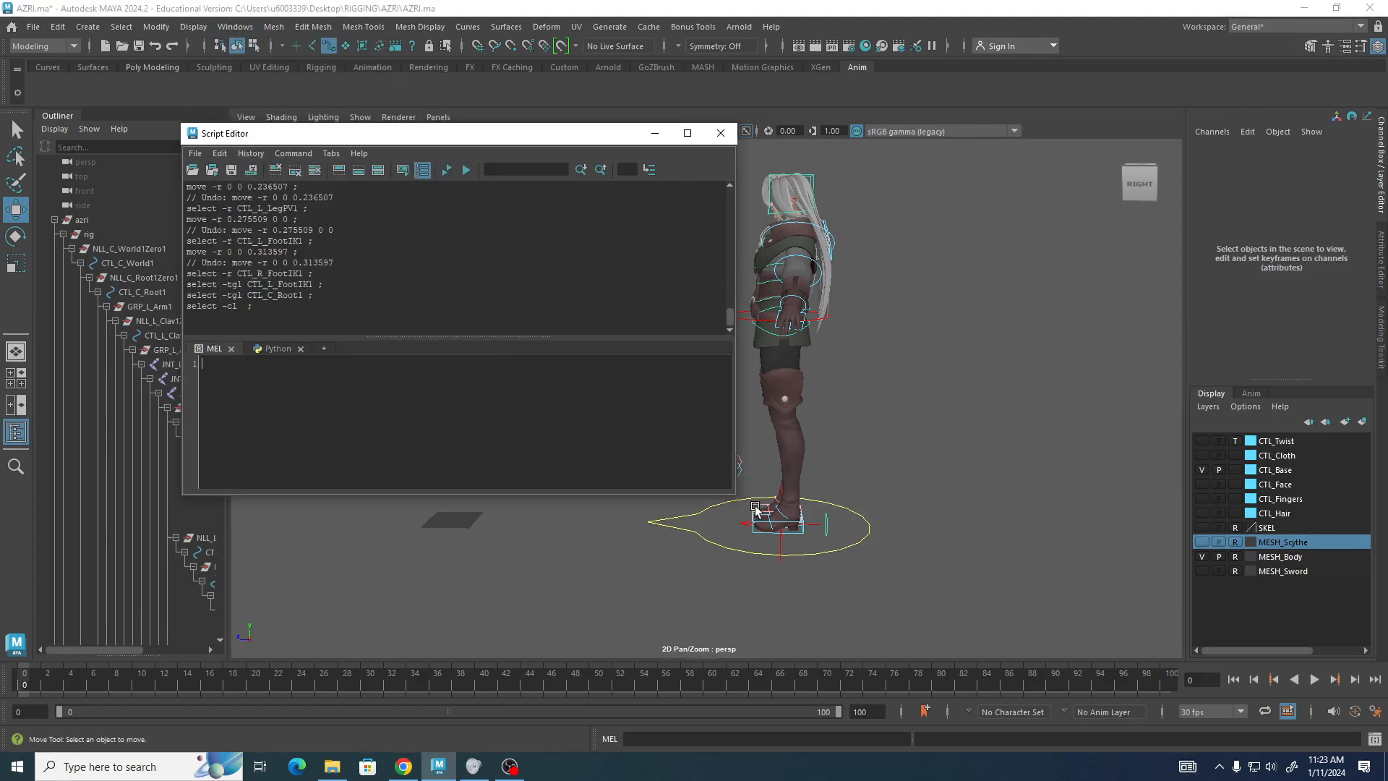
drag(735, 496, 777, 560)
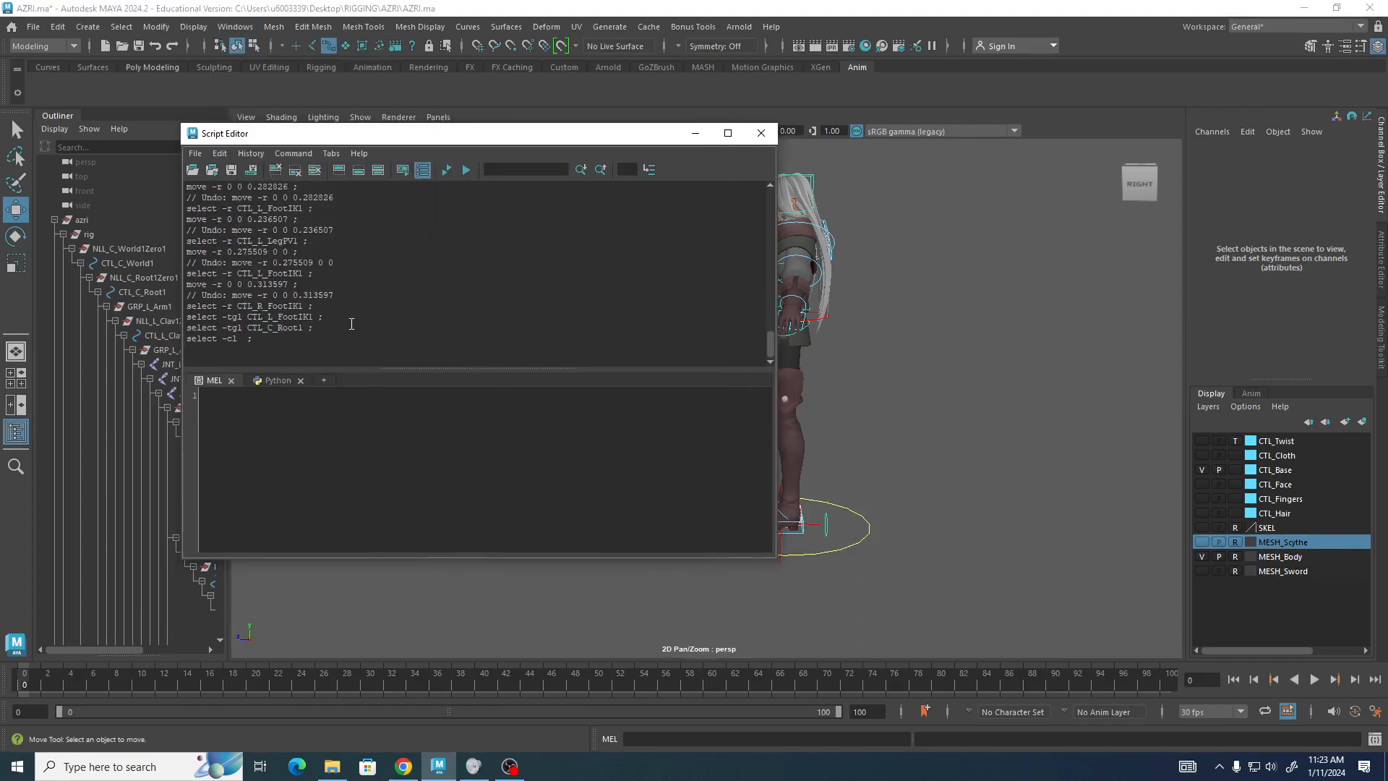
drag(387, 367, 388, 359)
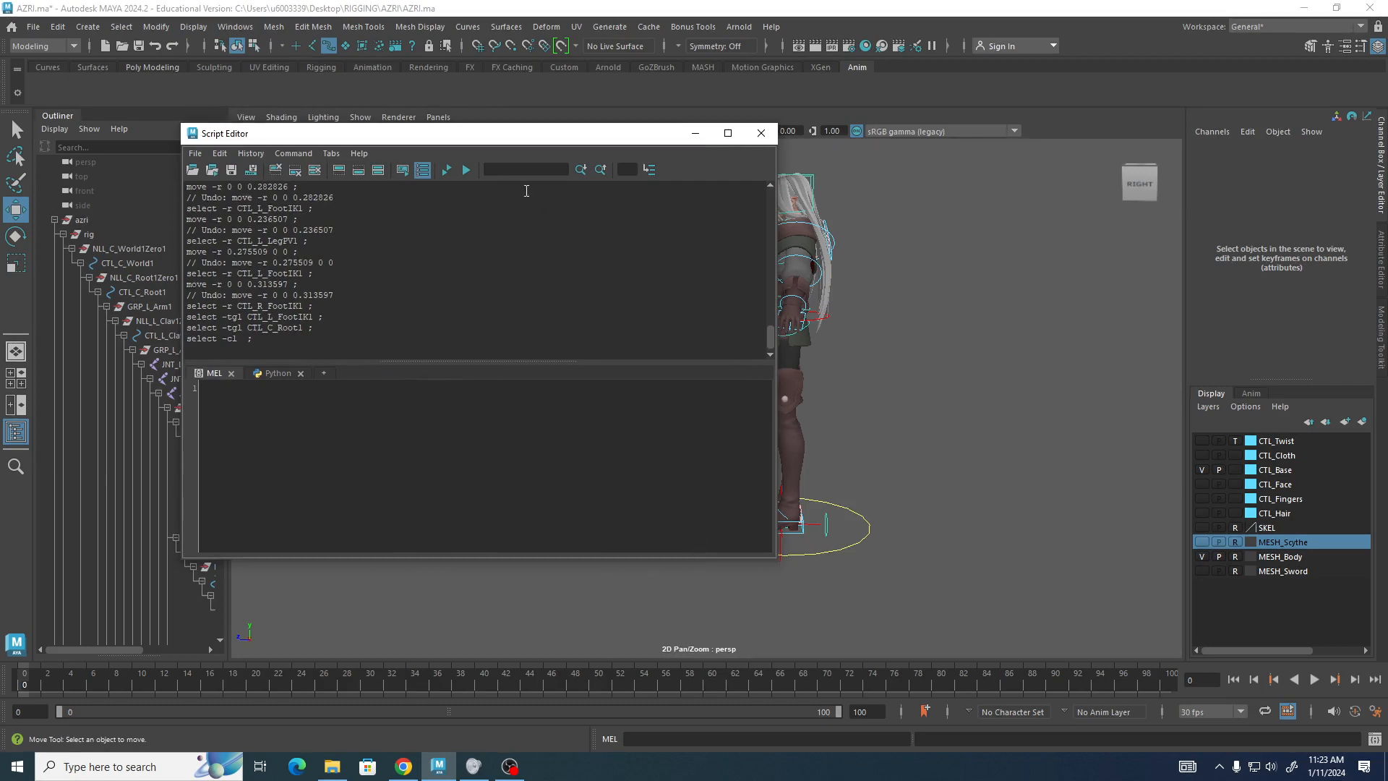
Clear the Script Editor history and move its window over the Outliner.
click(433, 444)
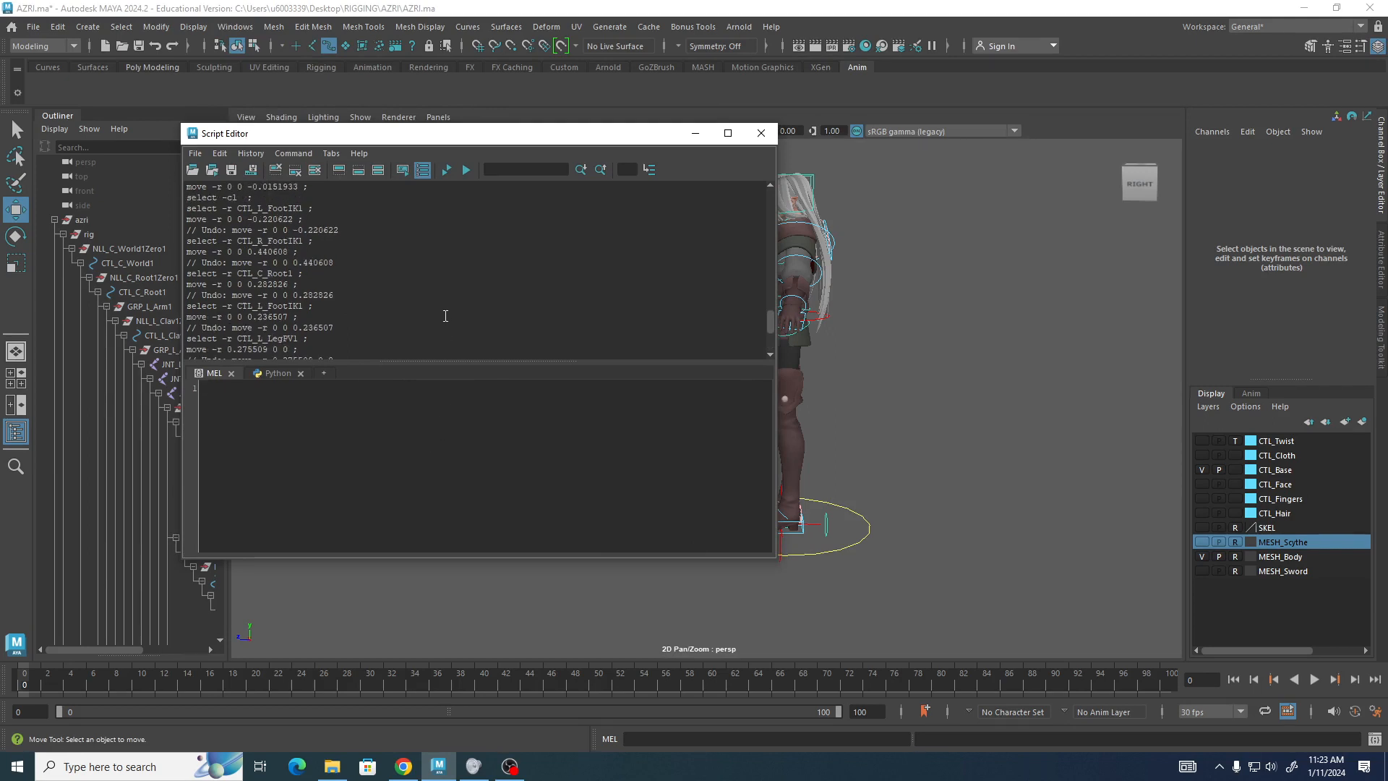
scroll(447, 312, down, 1)
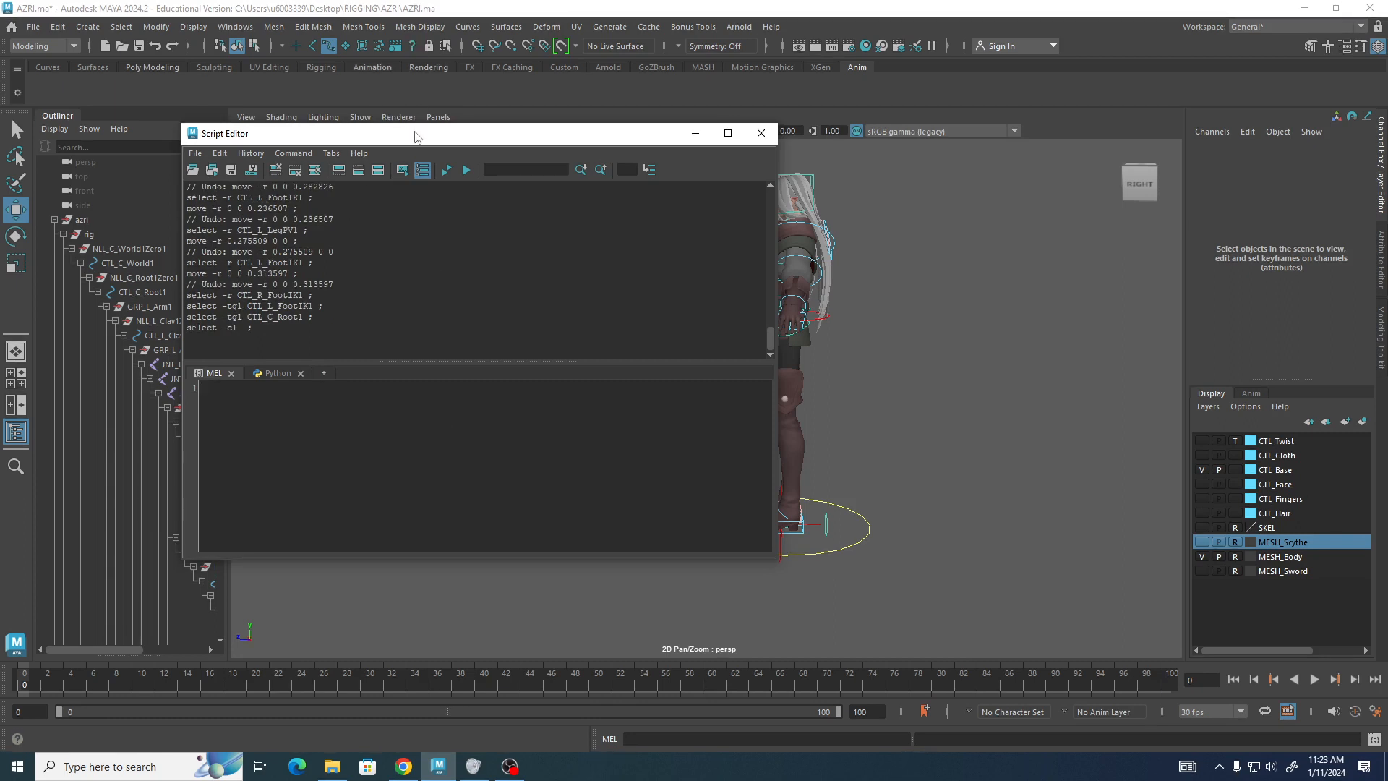
drag(417, 134, 545, 178)
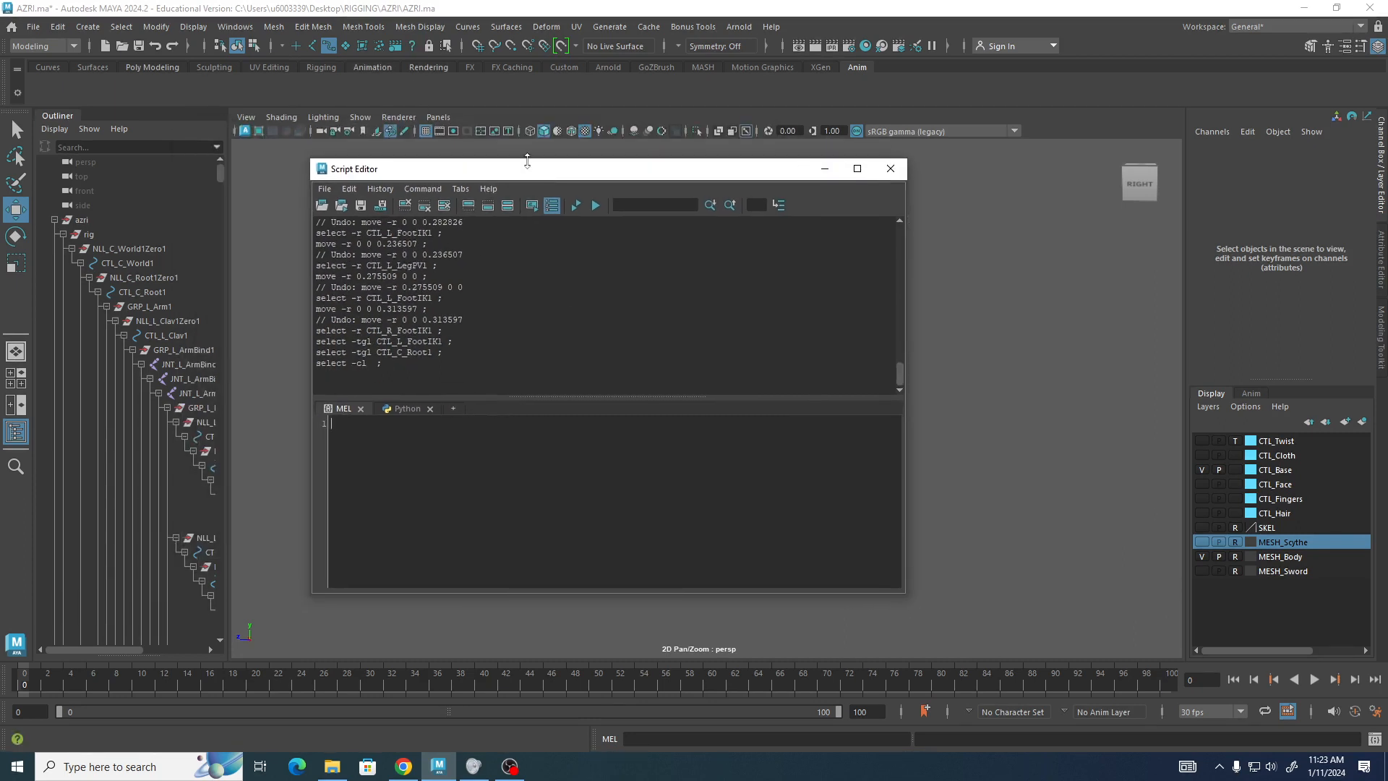
click(406, 207)
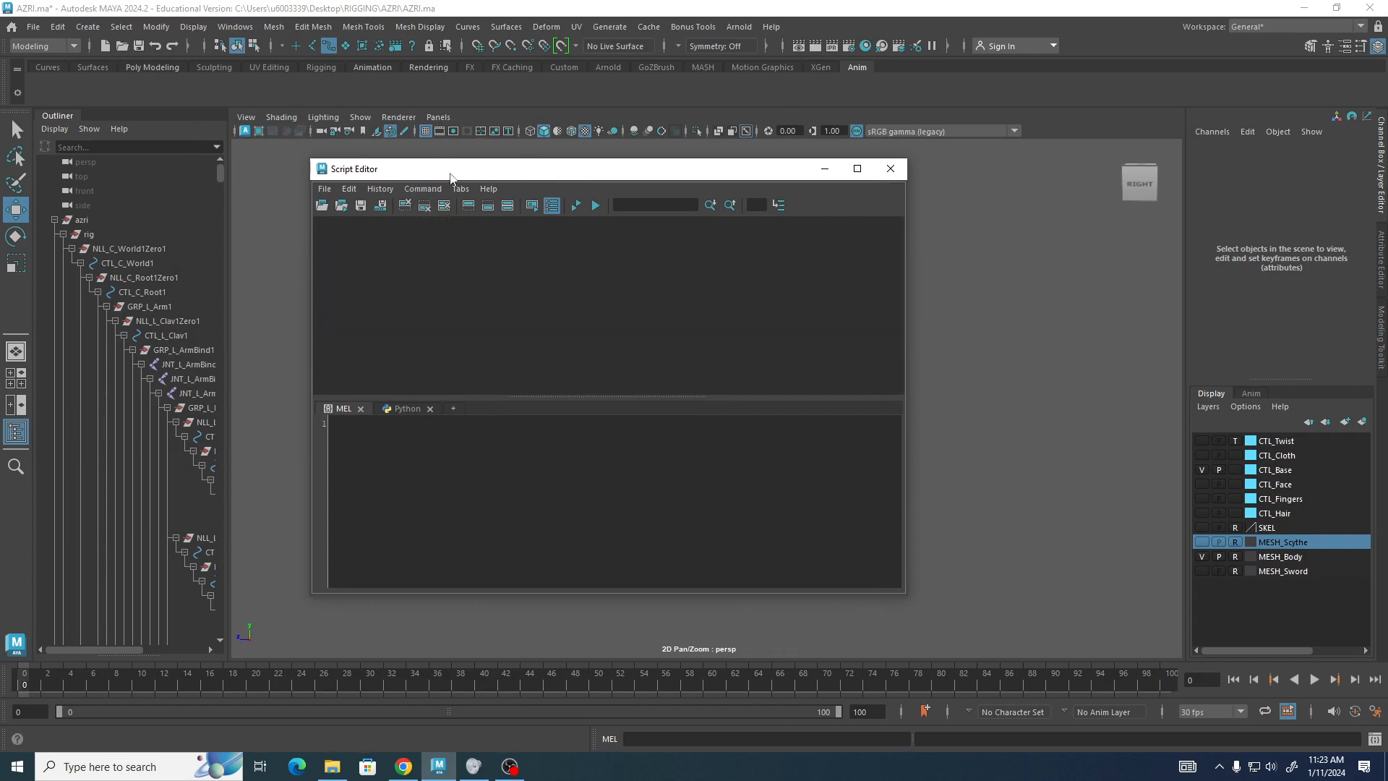
drag(450, 177, 179, 178)
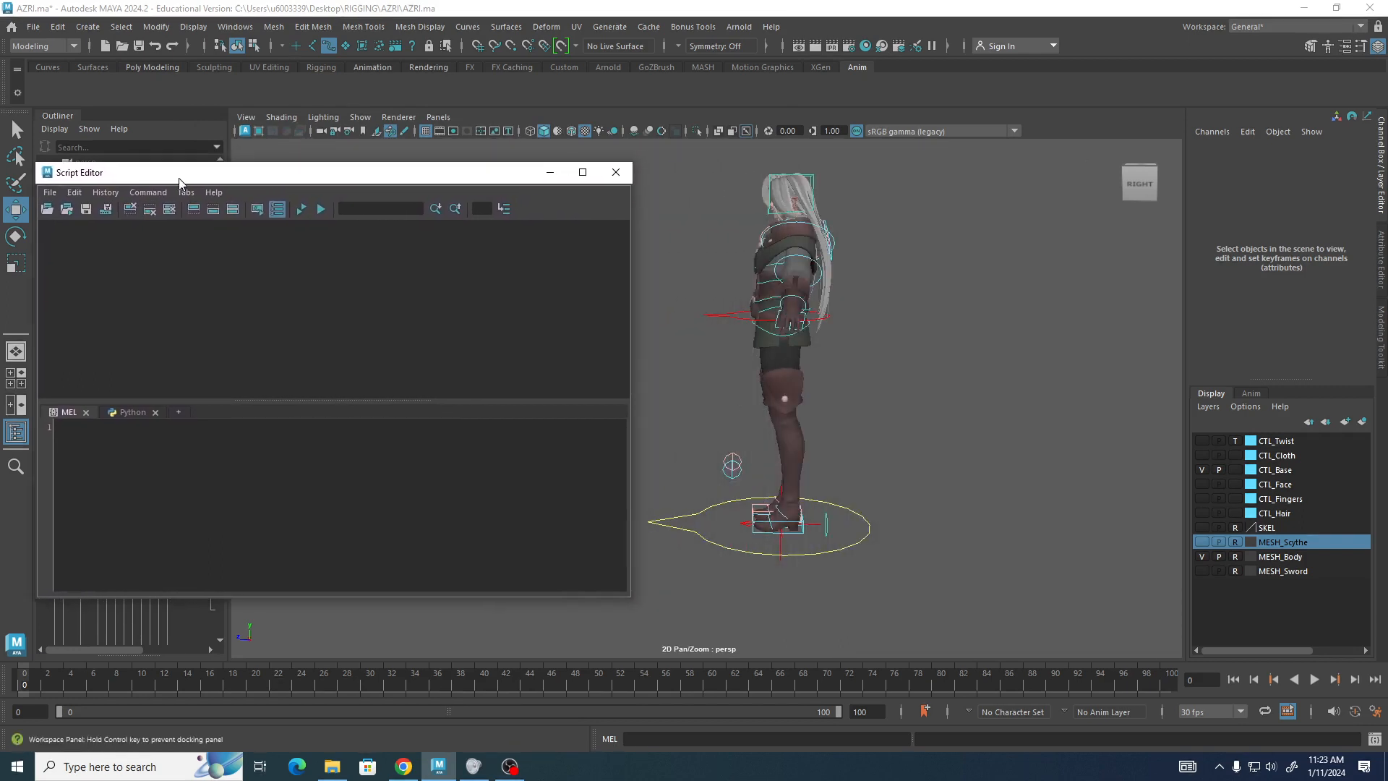
Select the left foot IK, right foot IK and root controls together to record their select commands.
alt+drag(1025, 271, 1016, 357)
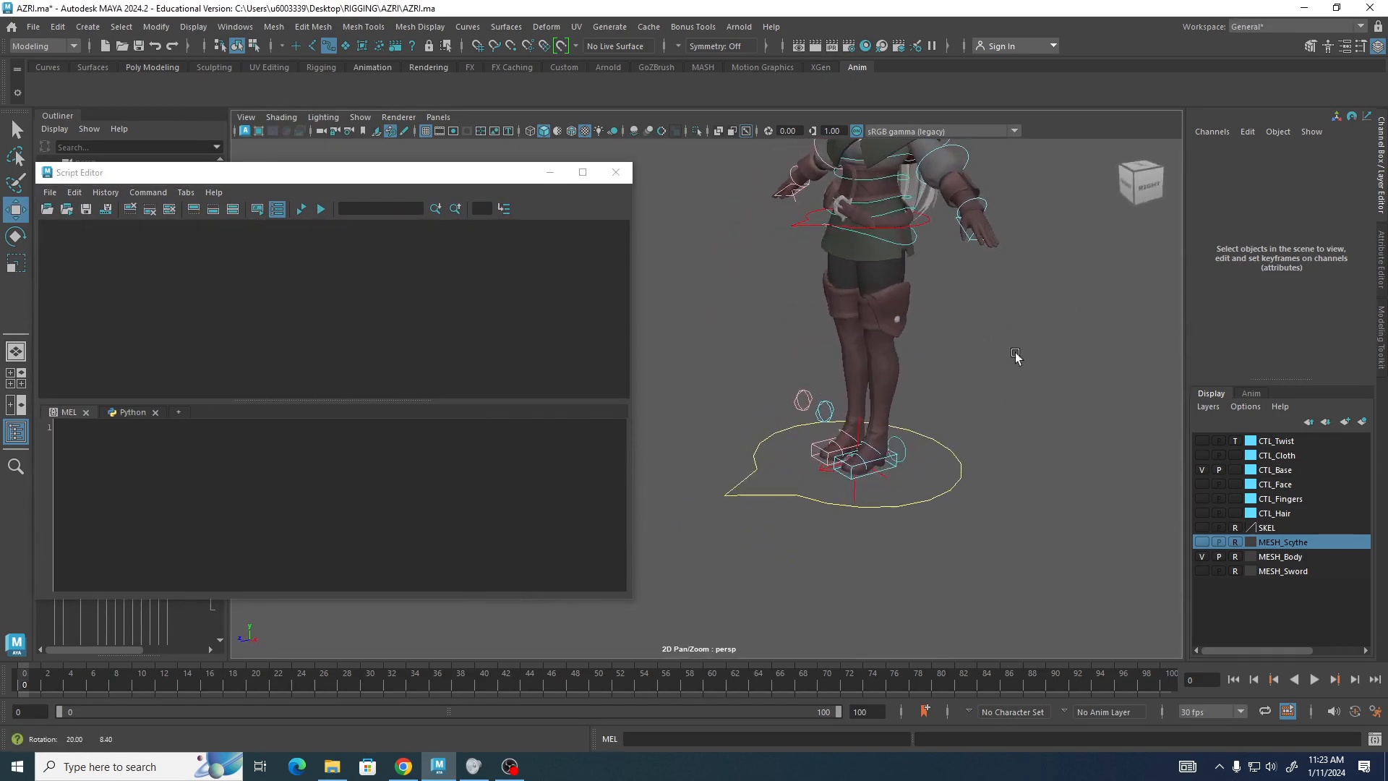
alt+middle_drag(1016, 354, 965, 418)
alt+right_drag(965, 419, 1019, 442)
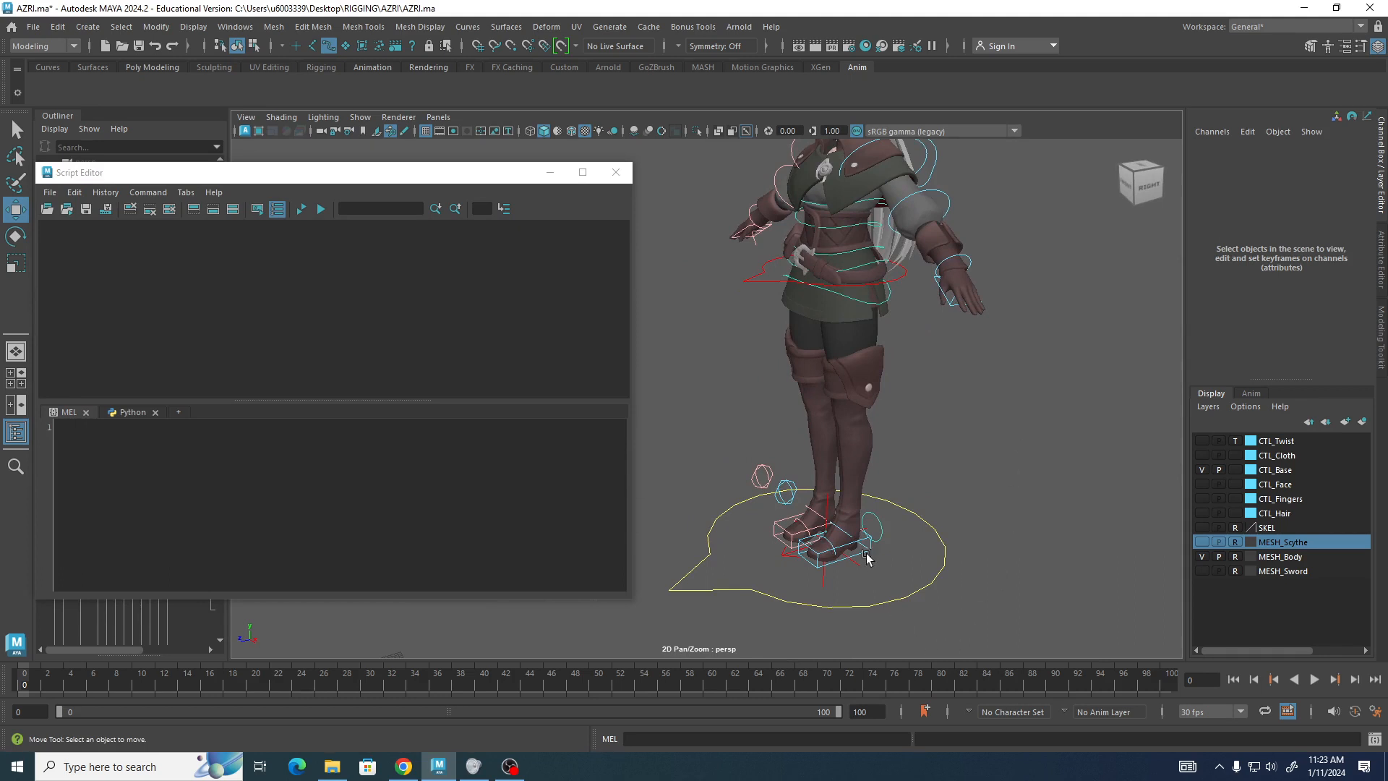
click(864, 554)
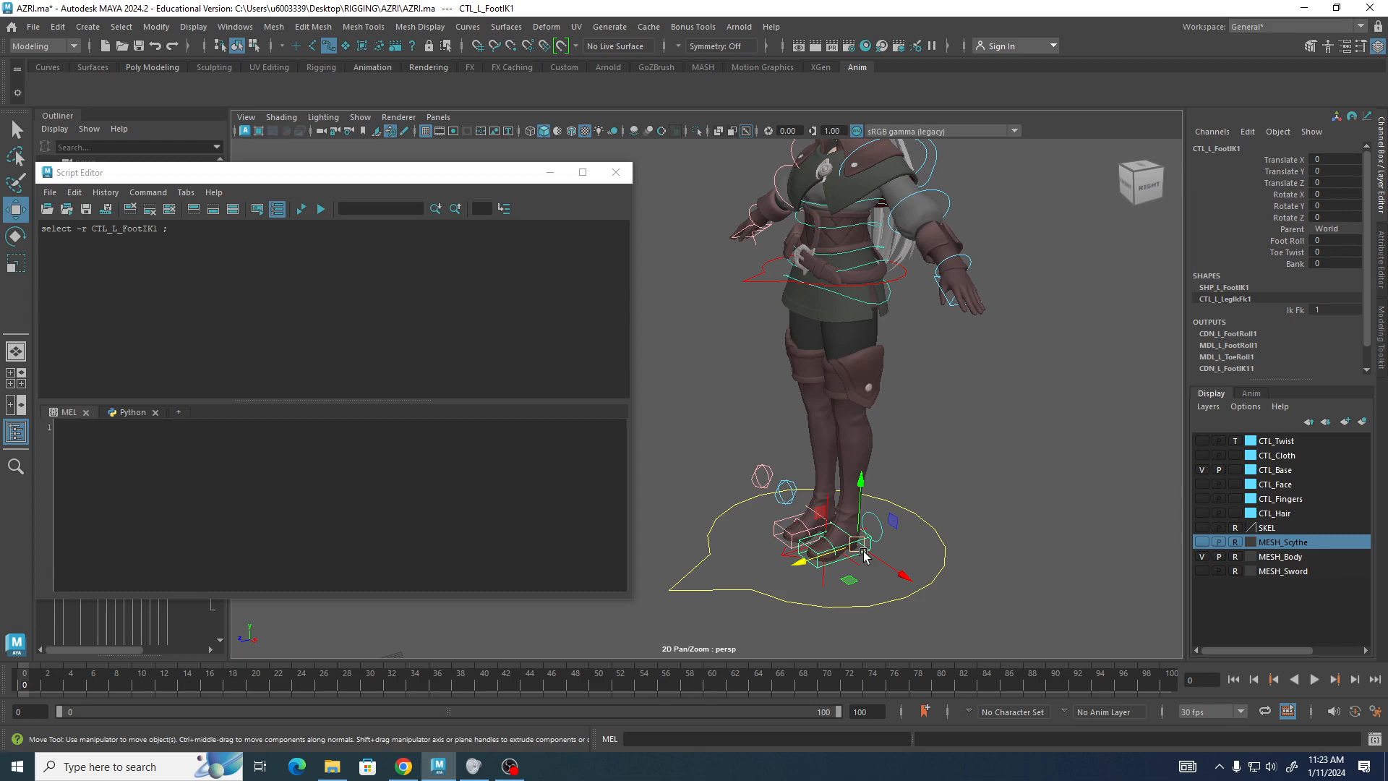
shift+click(776, 524)
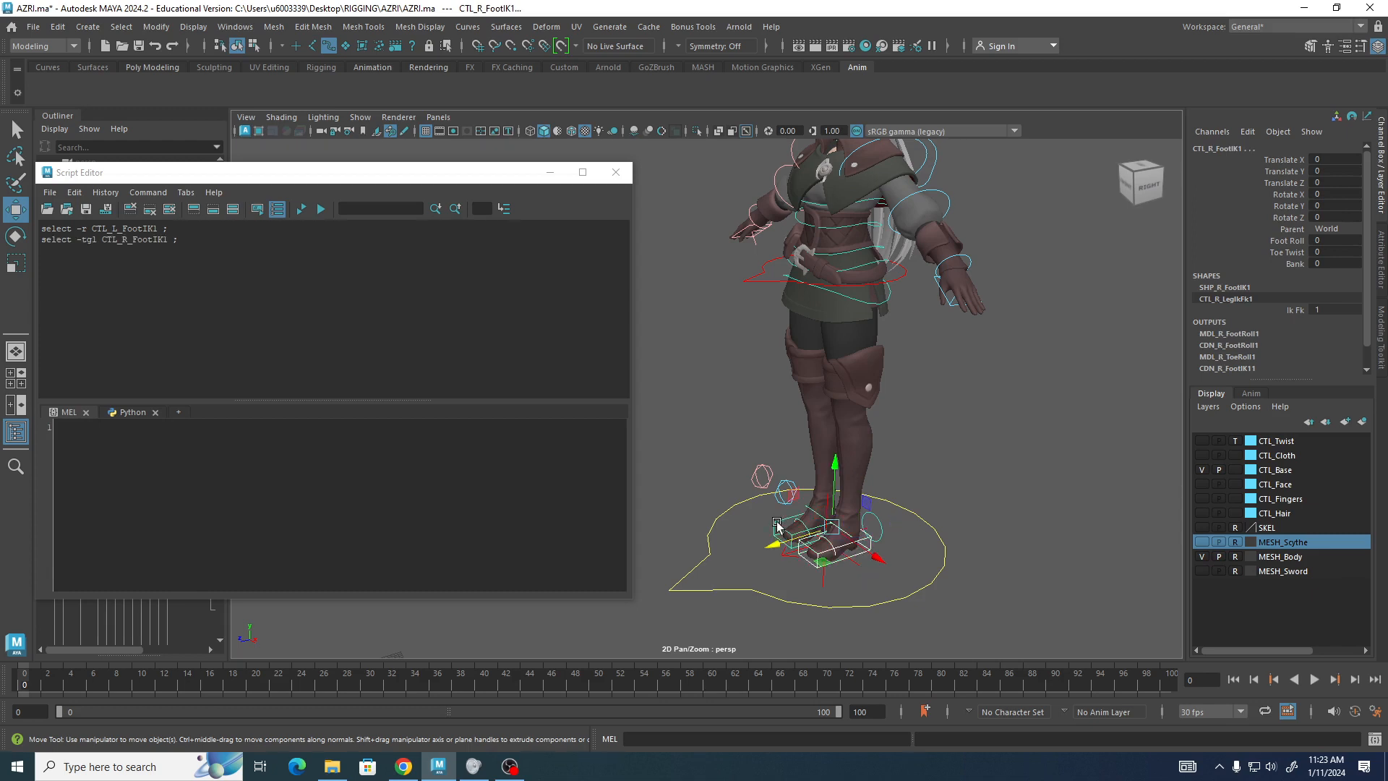
shift+click(752, 282)
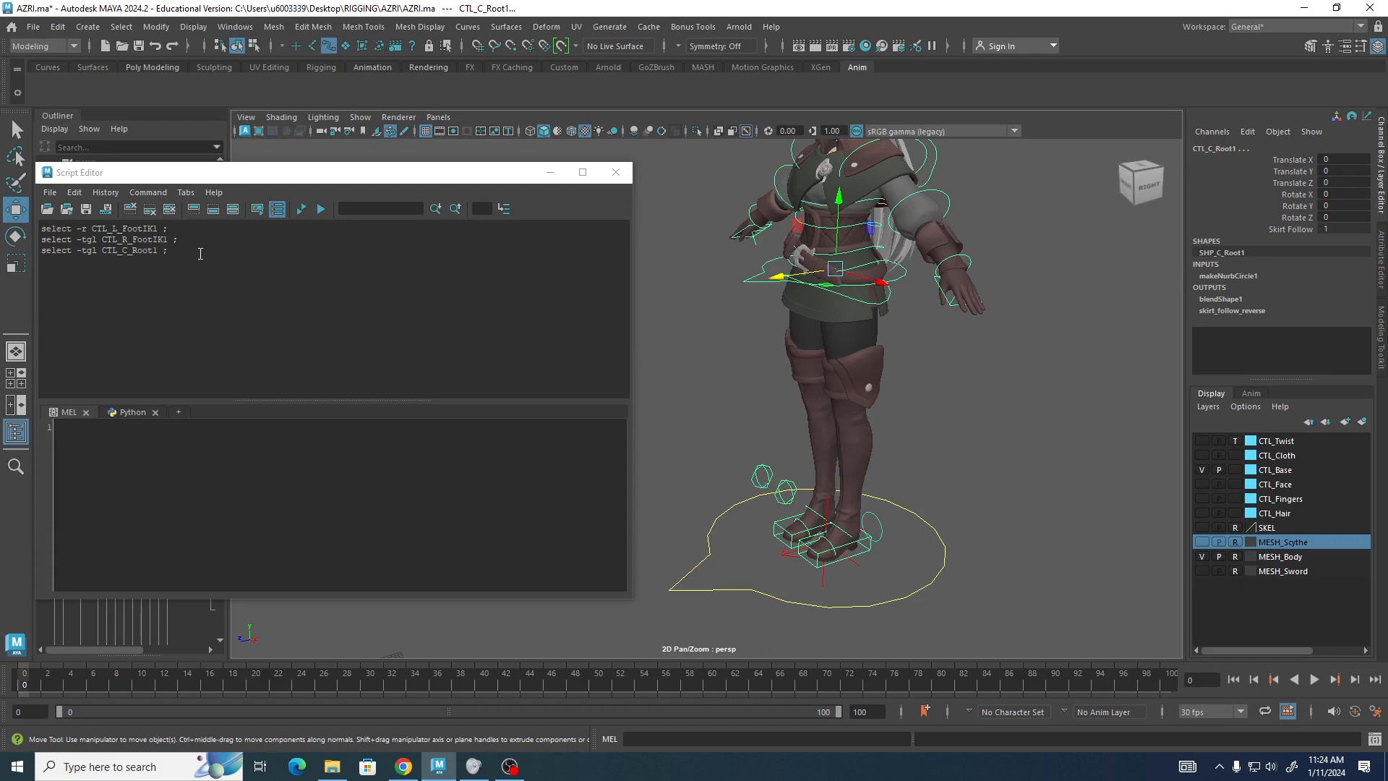
Copy the three recorded select commands from the history into the MEL input tab and enlarge the text.
drag(174, 250, 41, 228)
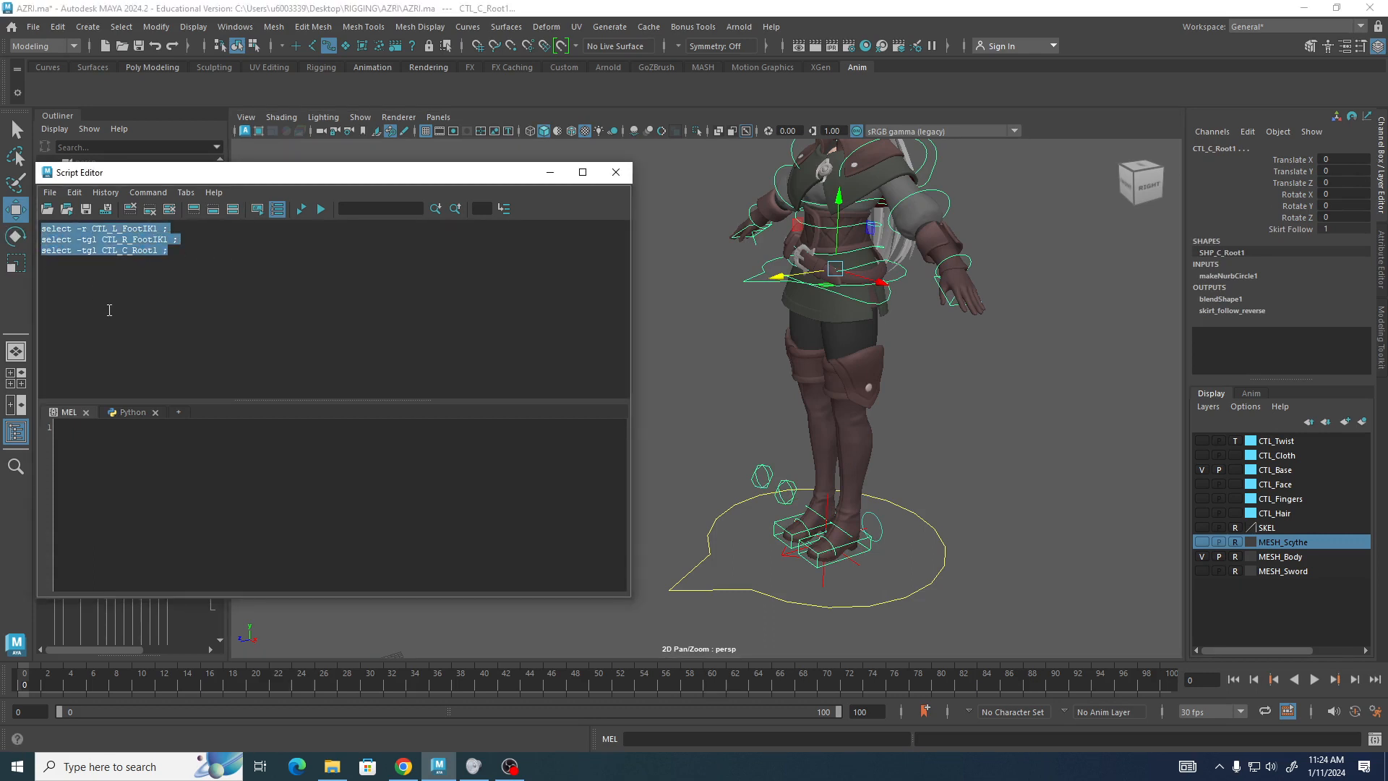
ctrl+scroll(258, 337, up, 3)
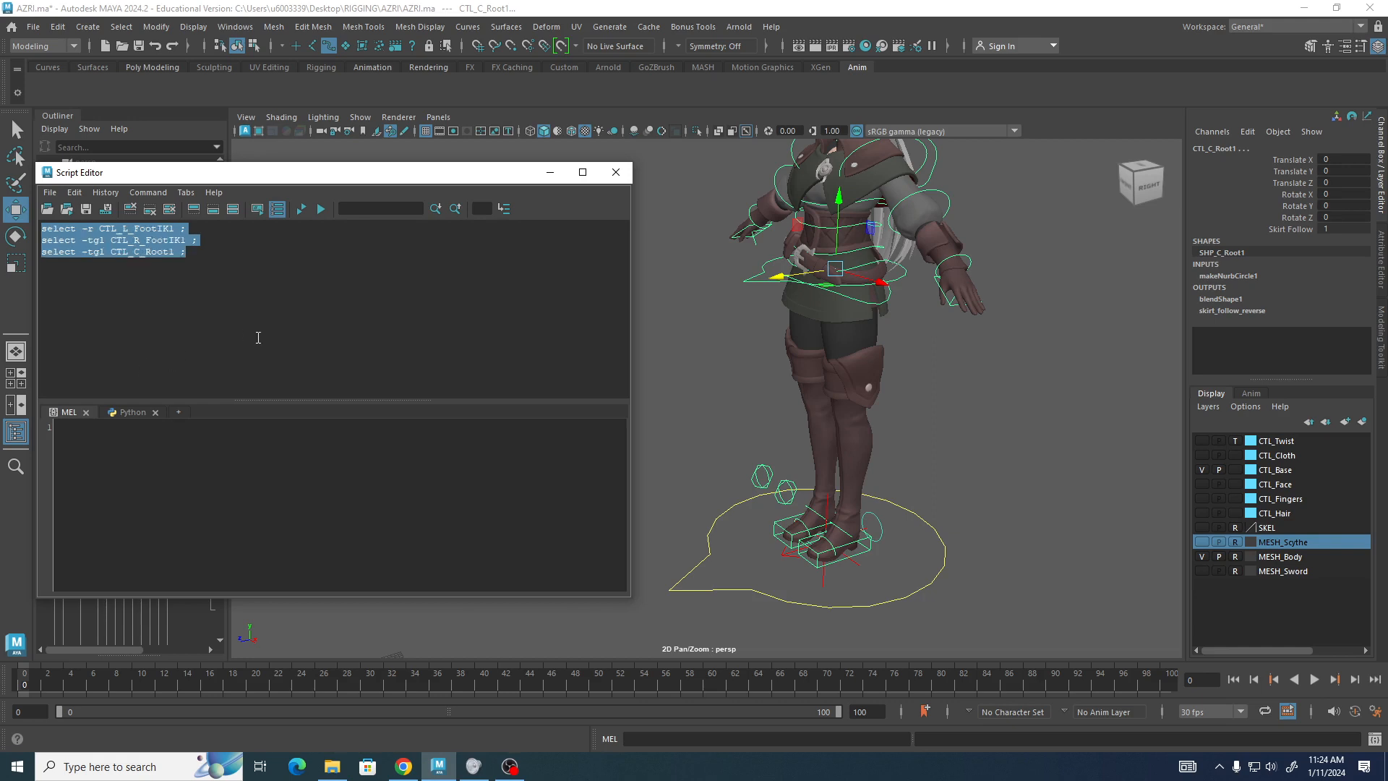
ctrl+scroll(268, 344, up, 2)
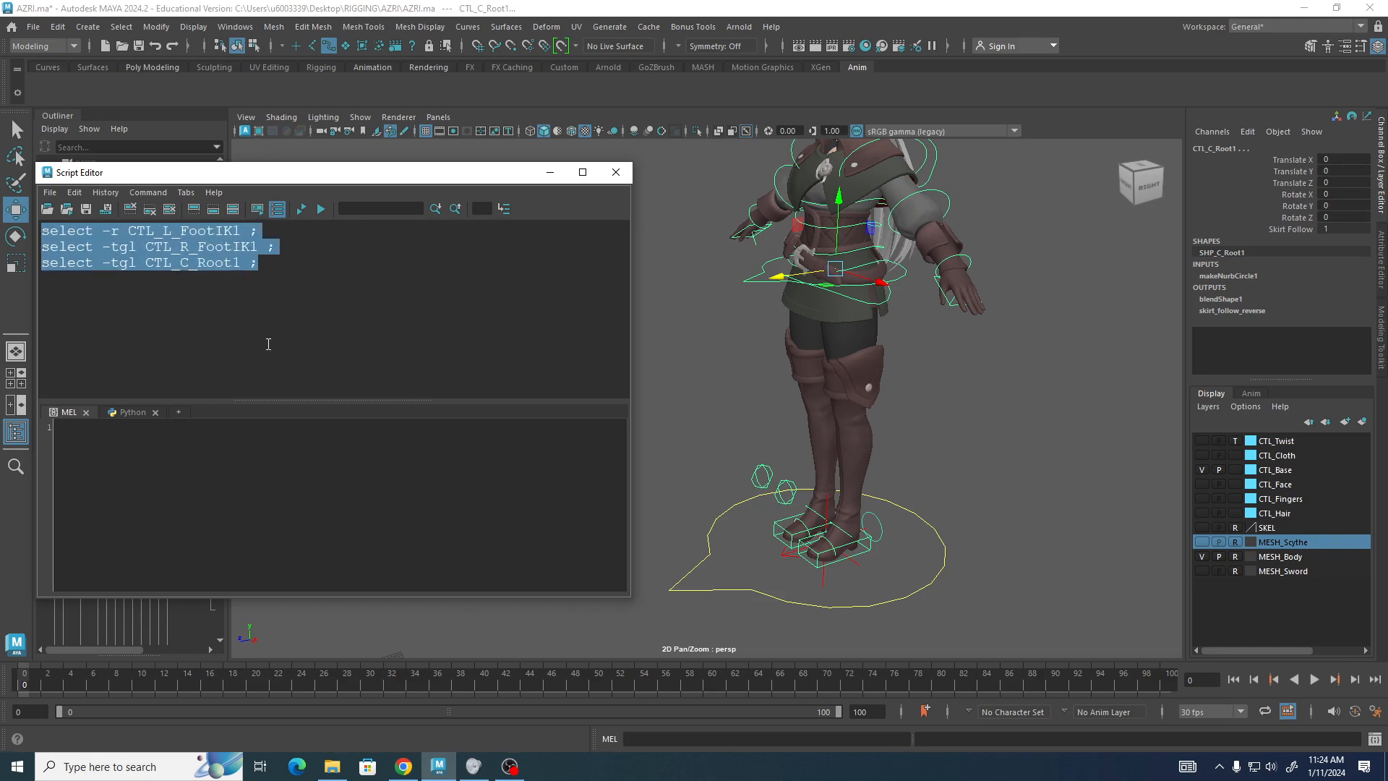
ctrl+scroll(268, 349, up, 1)
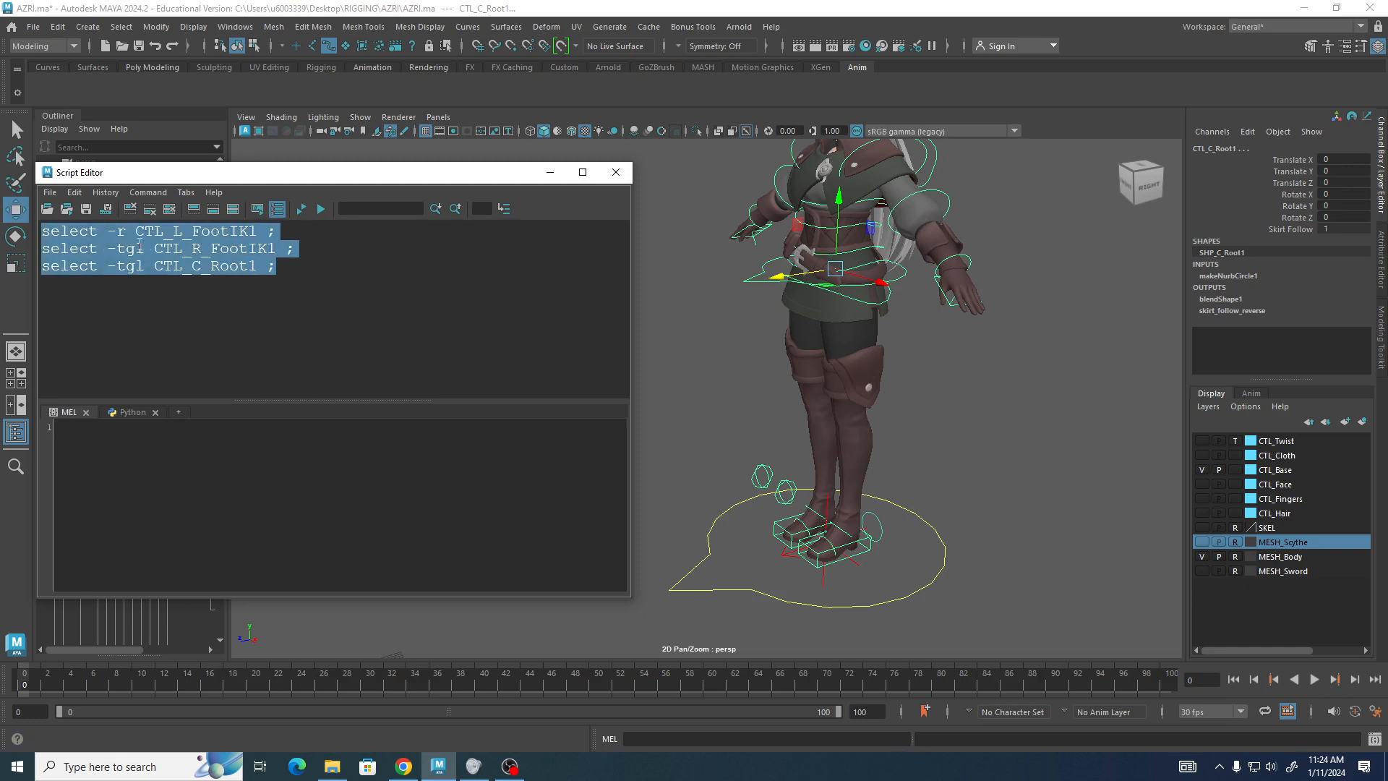
drag(140, 246, 197, 495)
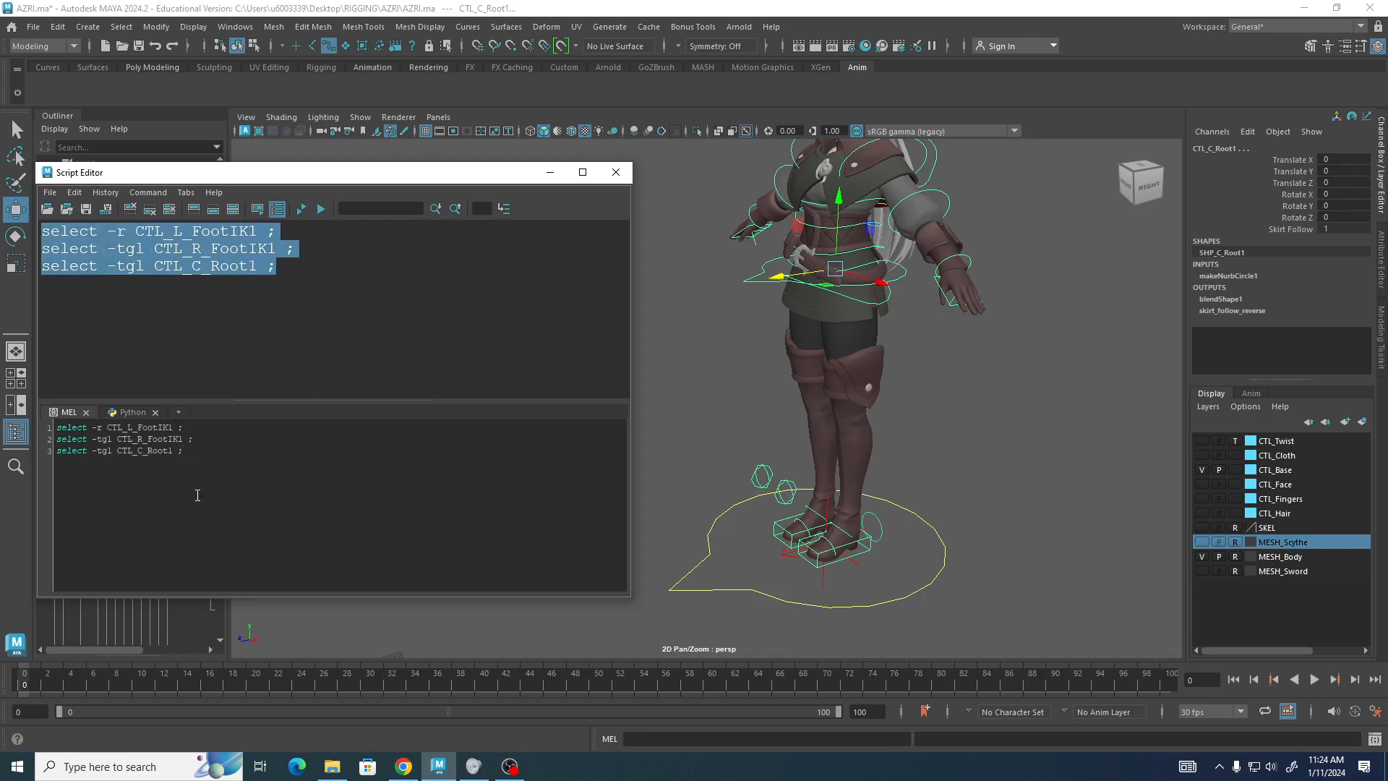
ctrl+scroll(232, 525, up, 4)
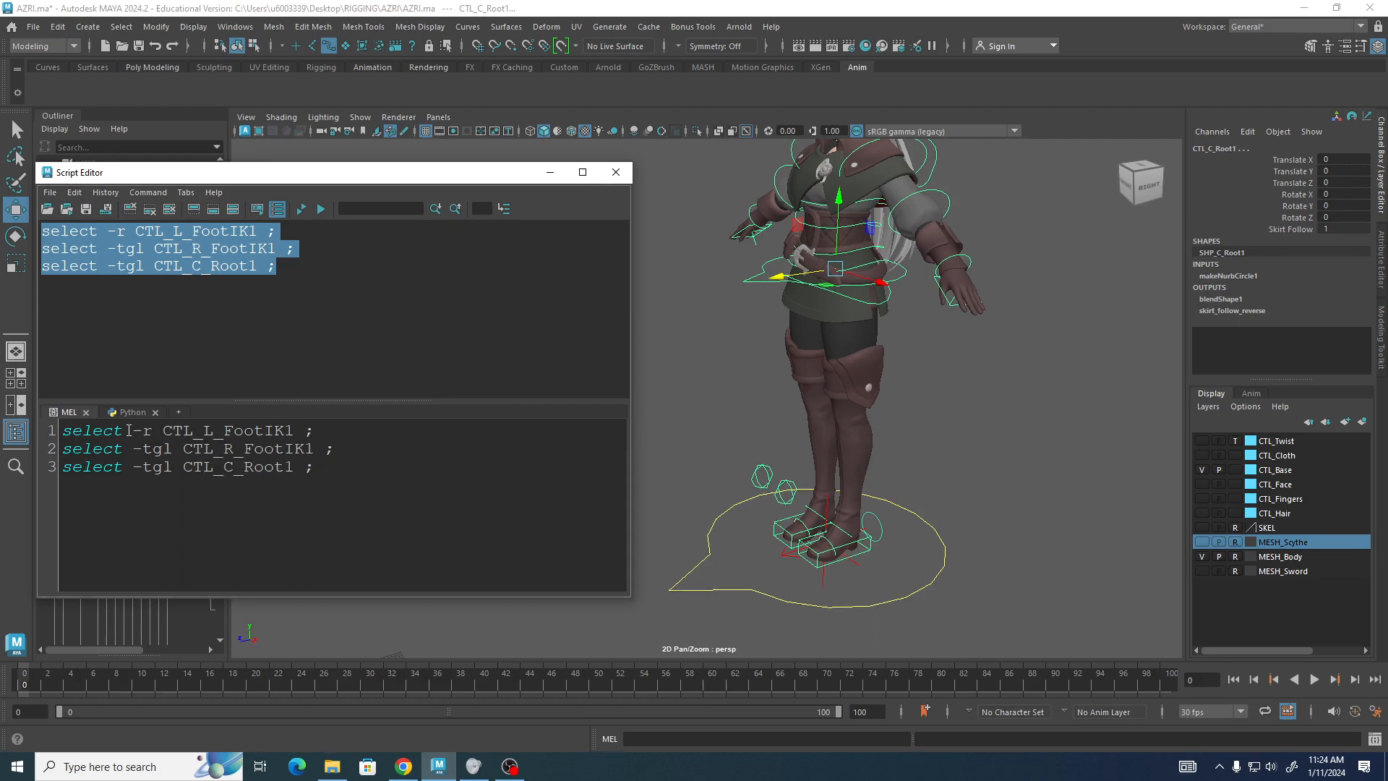
Select all the MEL commands in the input tab and add them as a button on the Anim shelf.
mouse_move(144, 431)
mouse_down()
mouse_move(127, 431)
mouse_move(132, 448)
mouse_up()
click(102, 432)
click(144, 430)
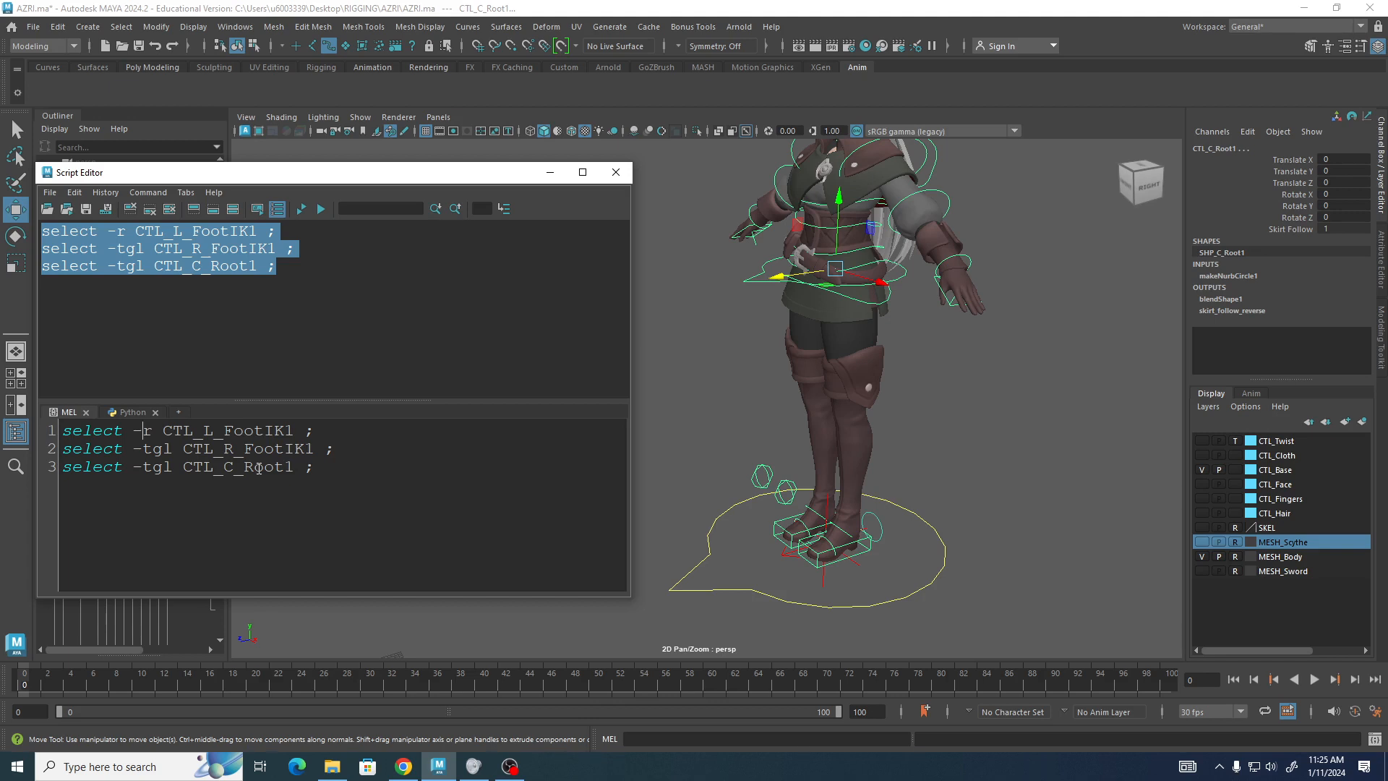
drag(334, 475, 81, 428)
middle_drag(110, 445, 62, 87)
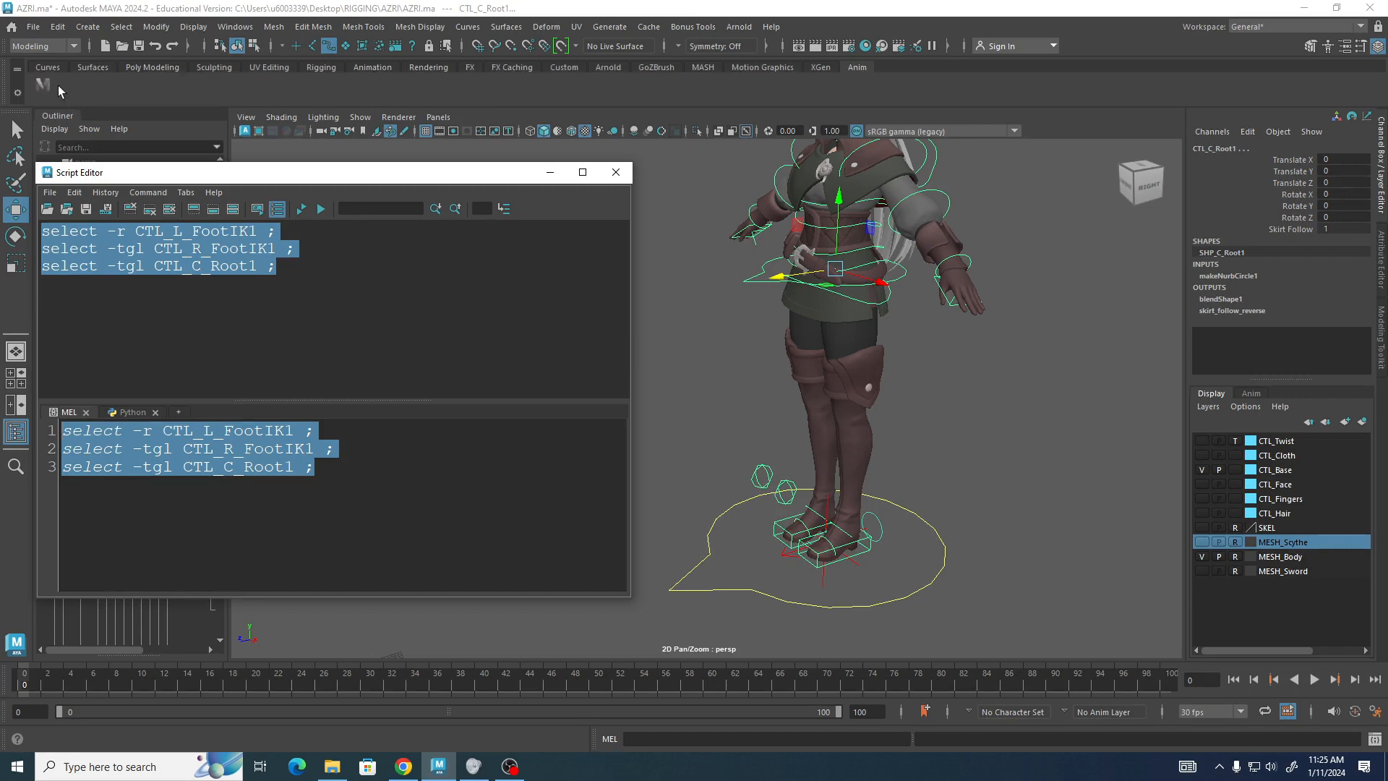
Minimize the Script Editor and clear the selection in the viewport.
click(549, 172)
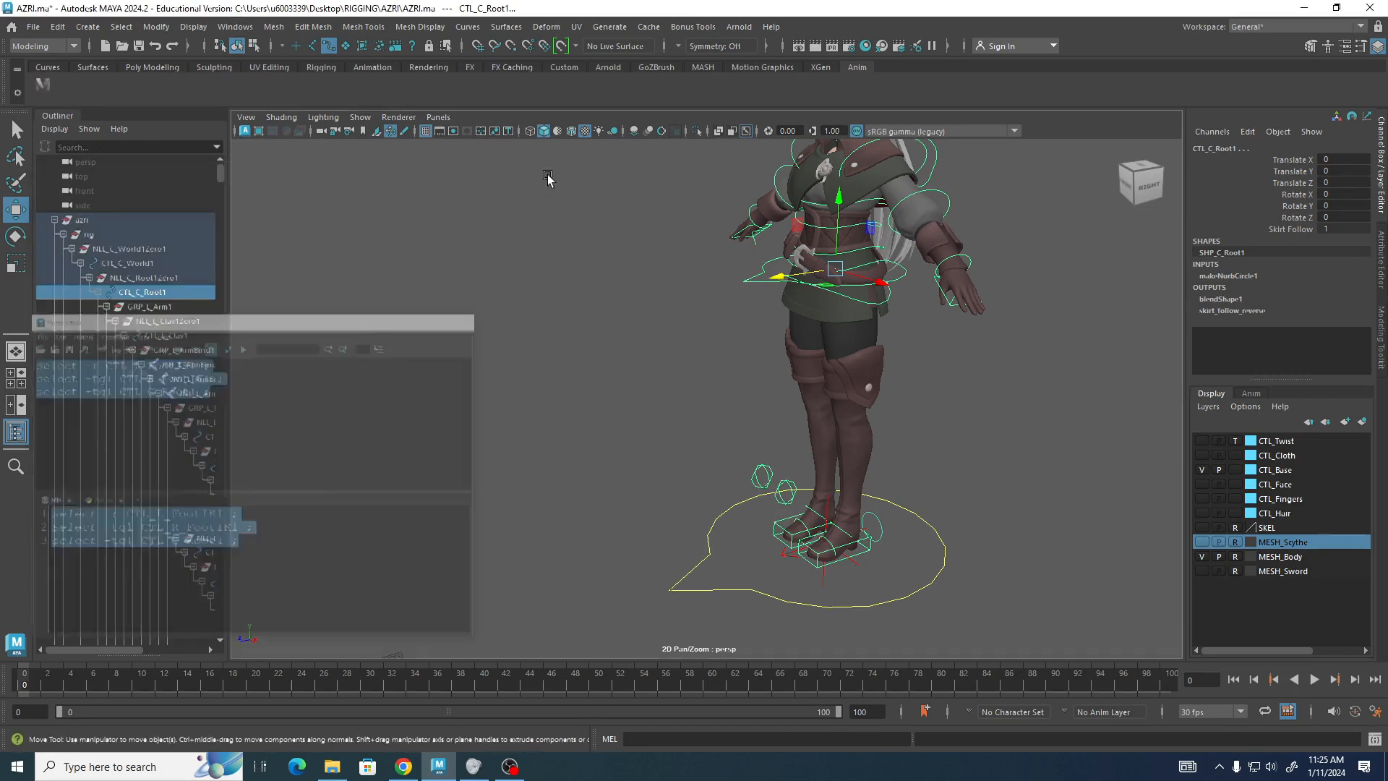
alt+middle_drag(557, 321, 531, 357)
click(520, 340)
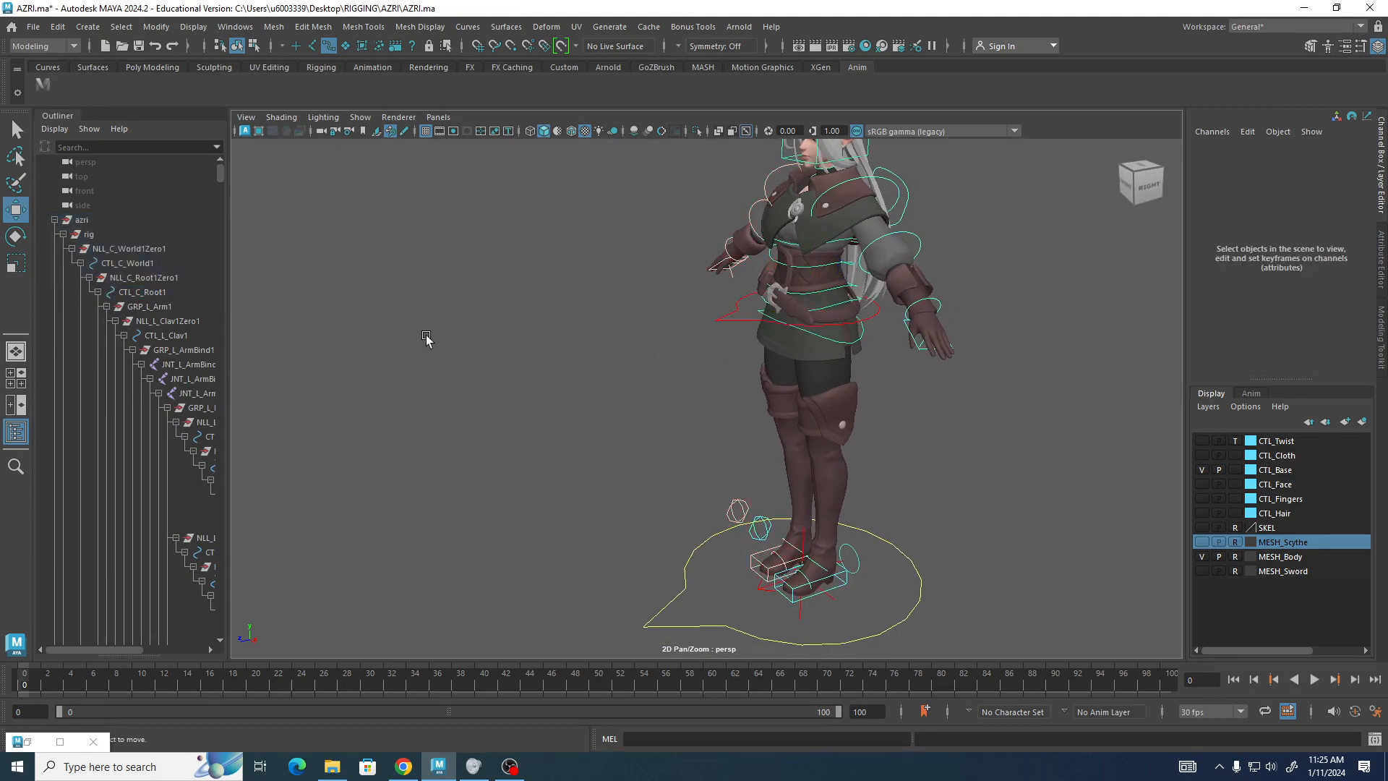
Test the new shelf button to select the feet IK and root controls, then clear the selection.
click(43, 83)
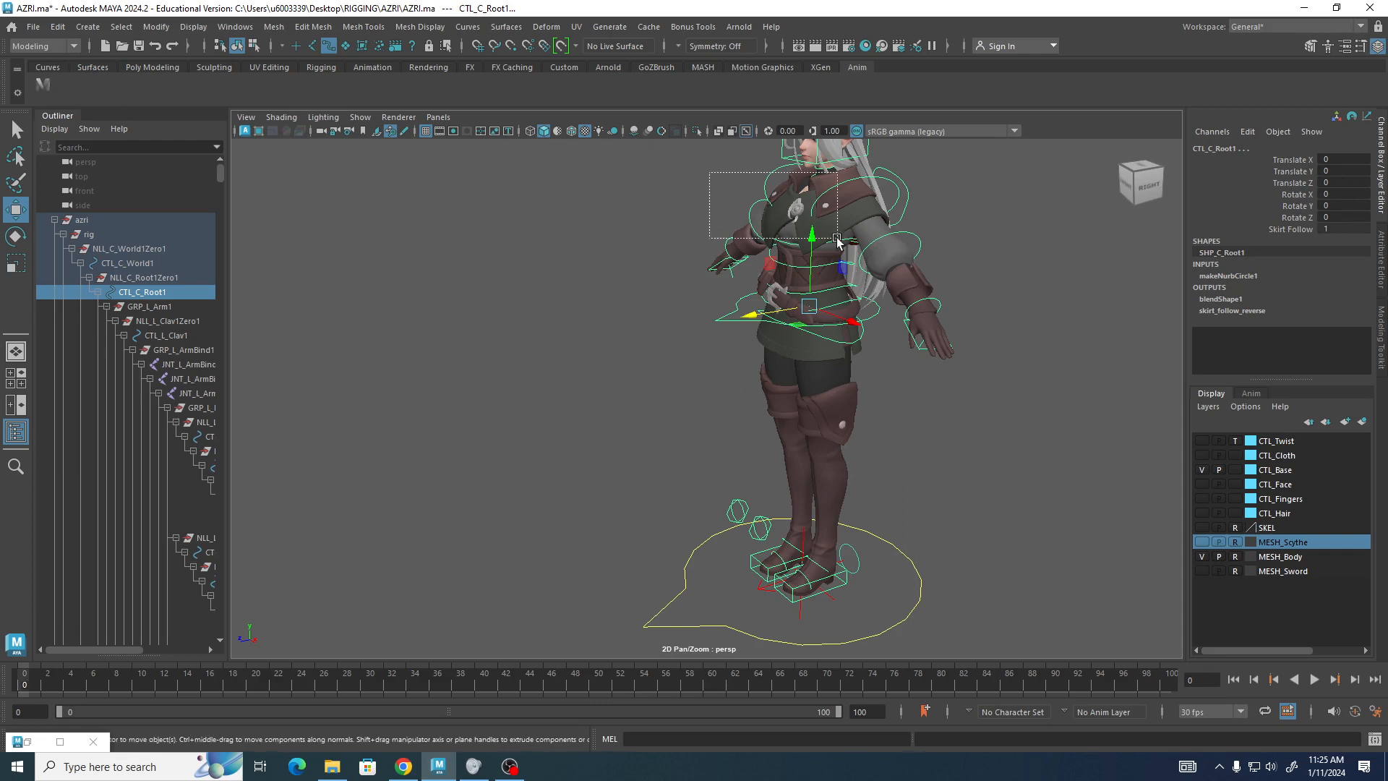
click(715, 189)
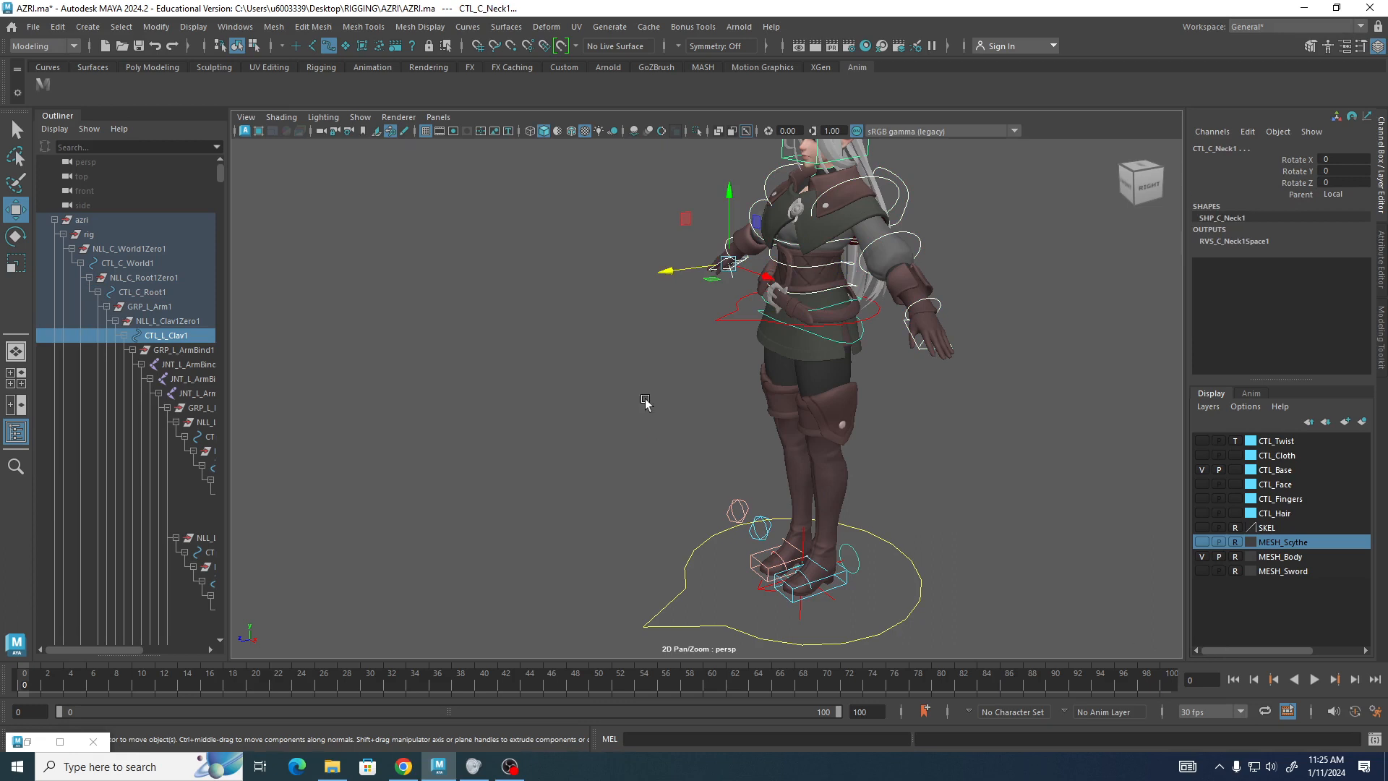
click(43, 84)
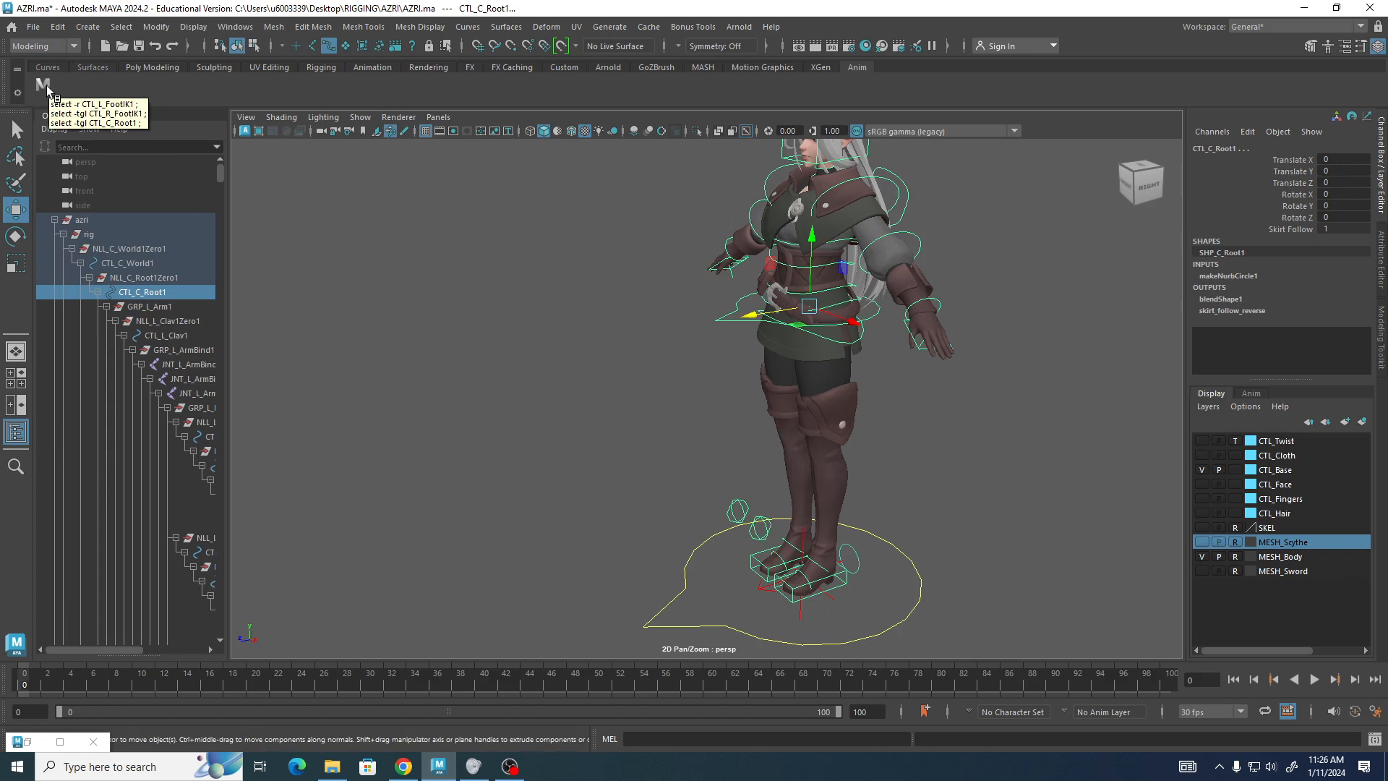
click(369, 196)
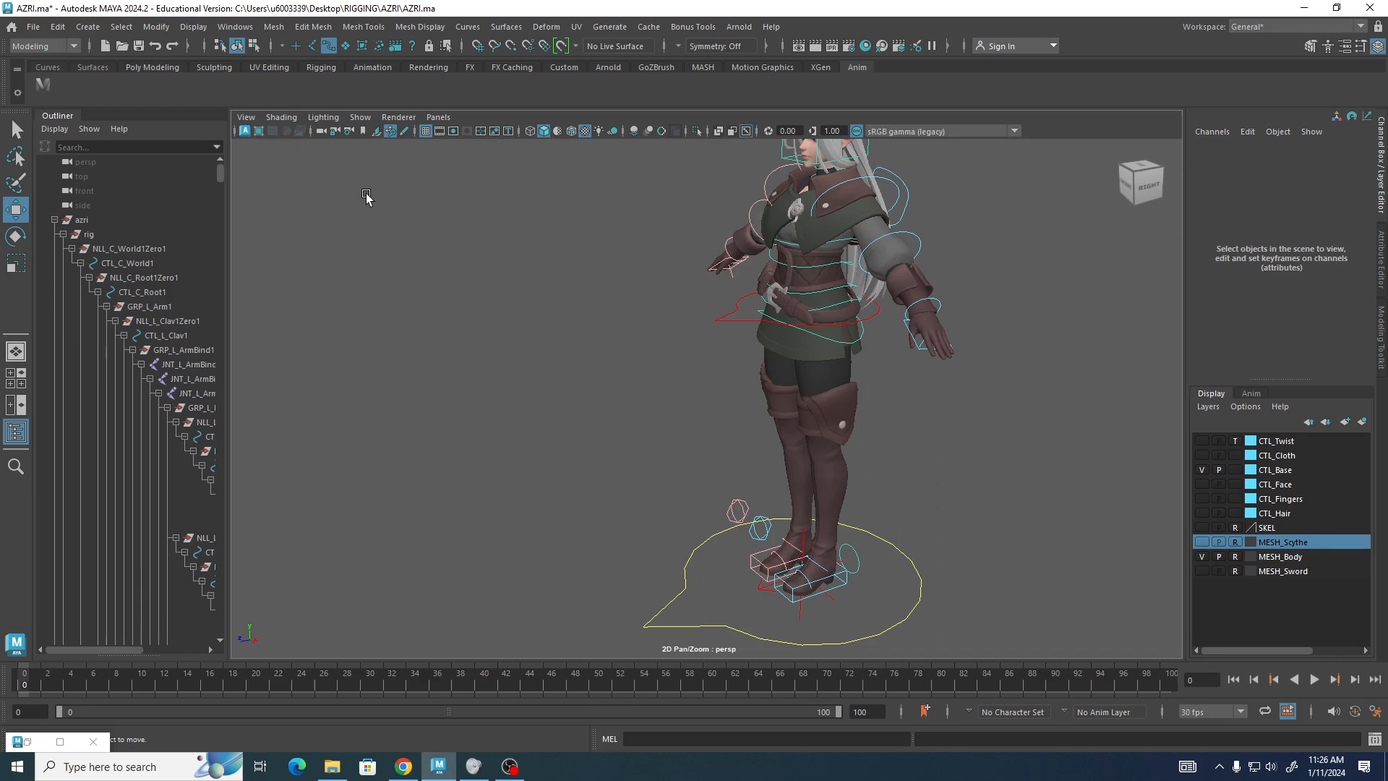
Open the shelf button in the Shelf Editor, give it the icon label Tran, and save all shelves.
right_click(41, 85)
click(99, 105)
drag(576, 262, 437, 159)
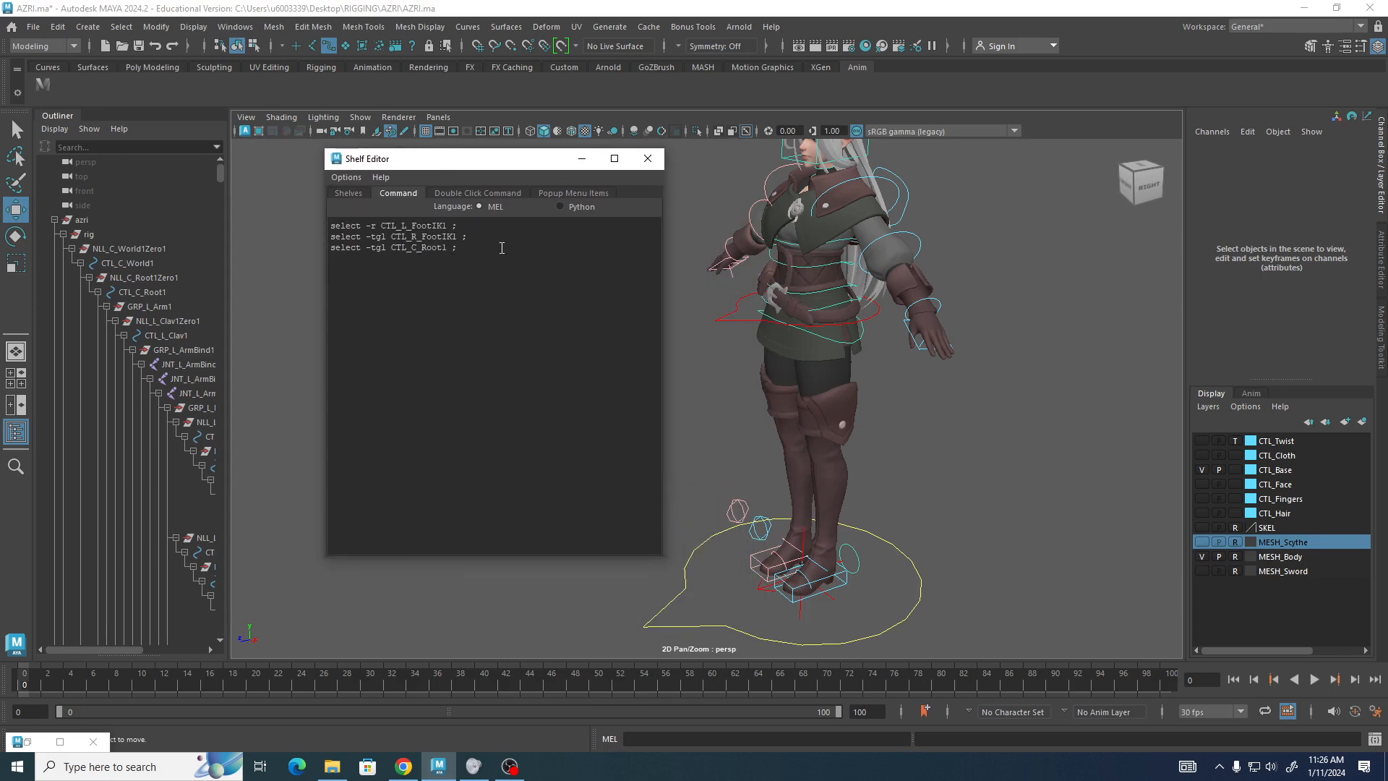
click(349, 193)
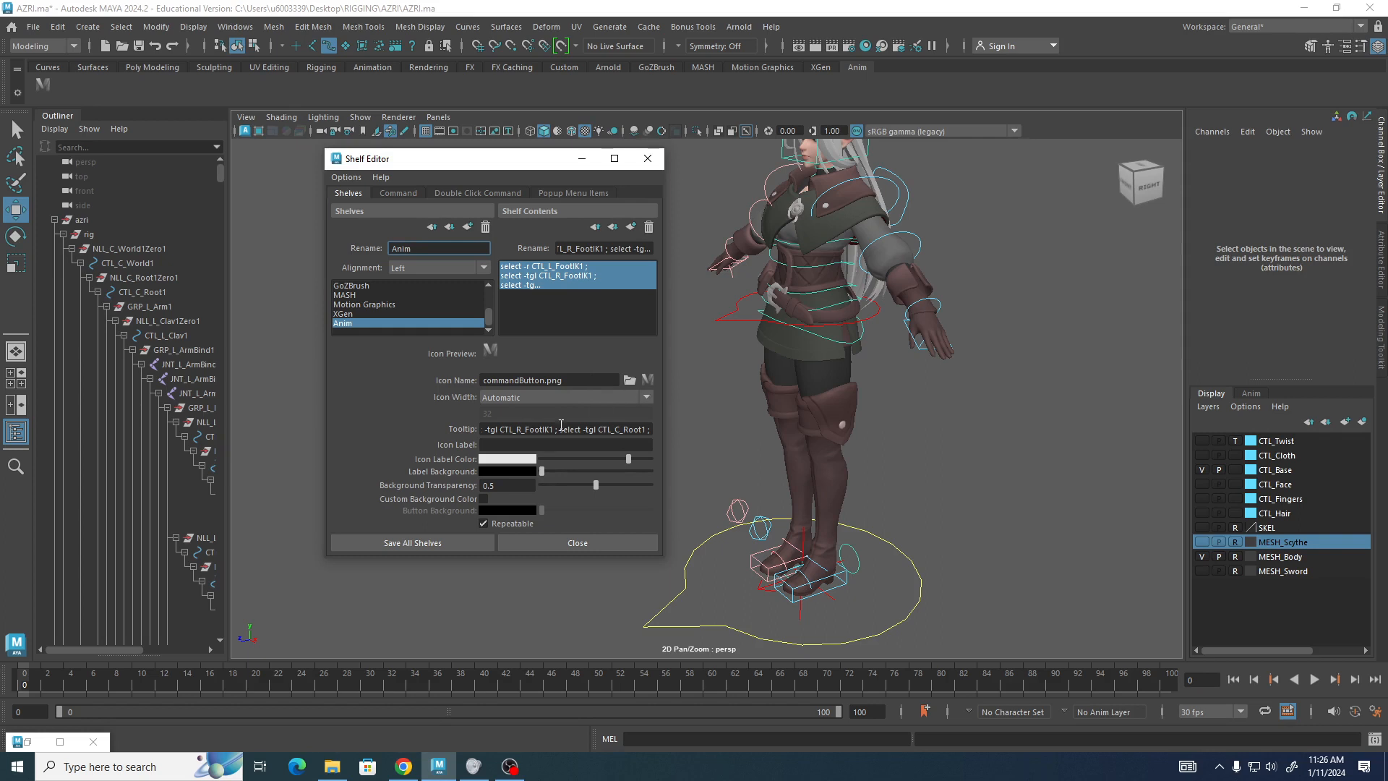
click(514, 444)
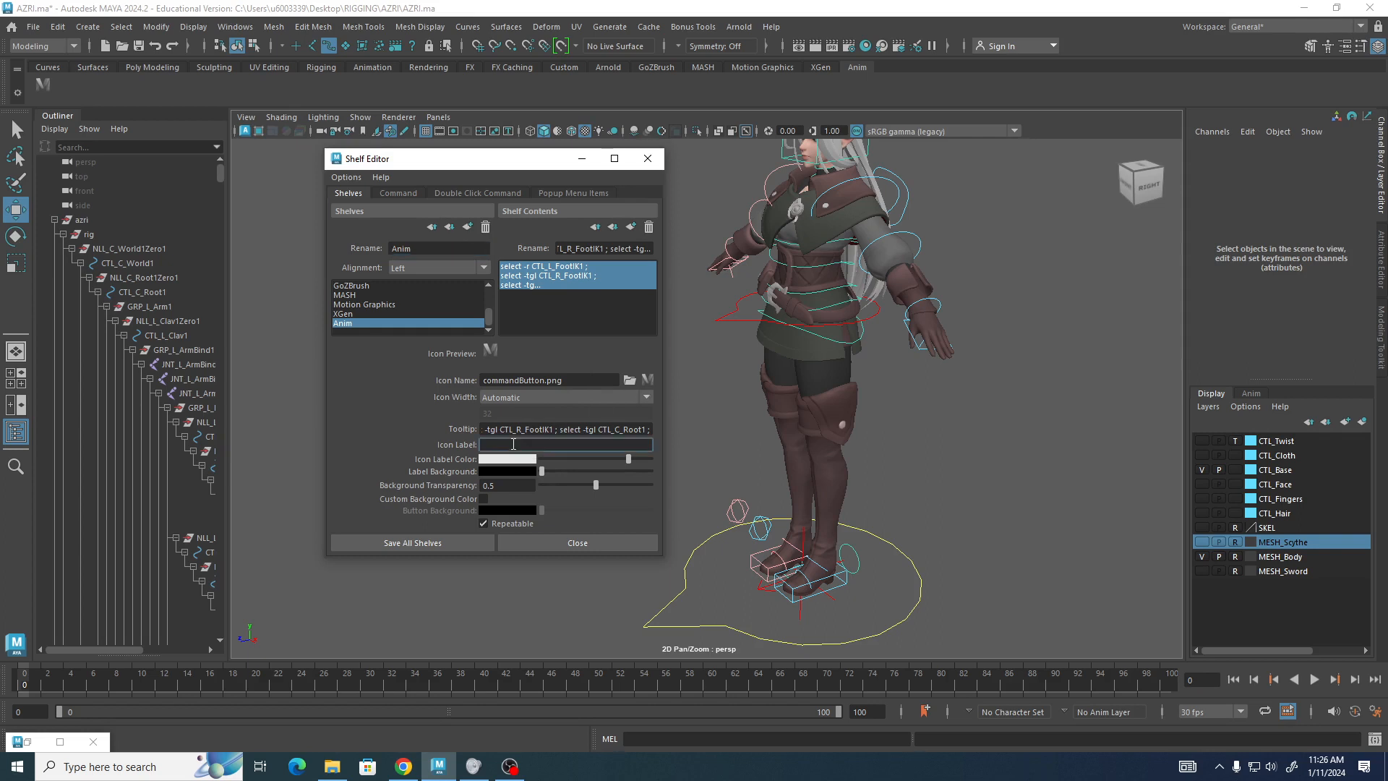
text(Tran)
click(405, 540)
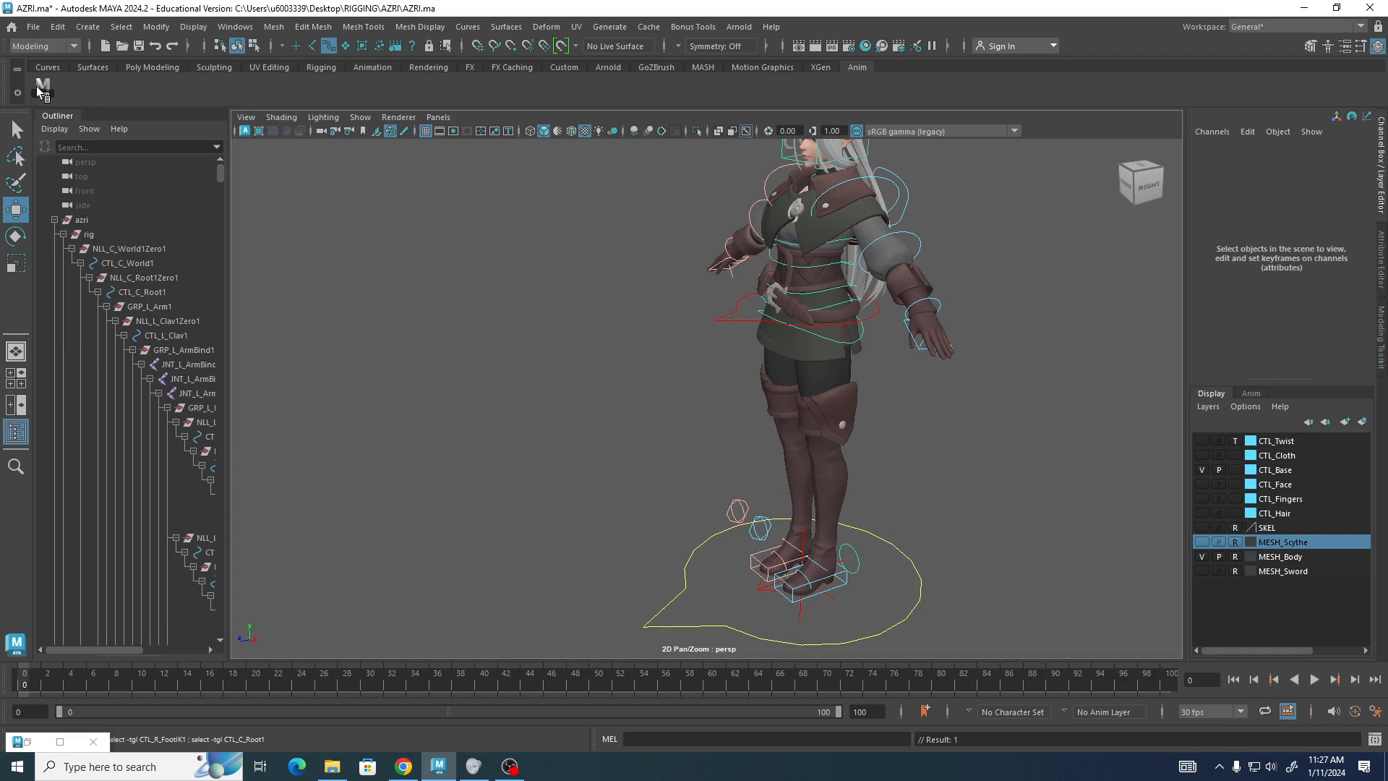
Test the labelled shelf button again and orbit around the character to inspect the rig.
click(468, 305)
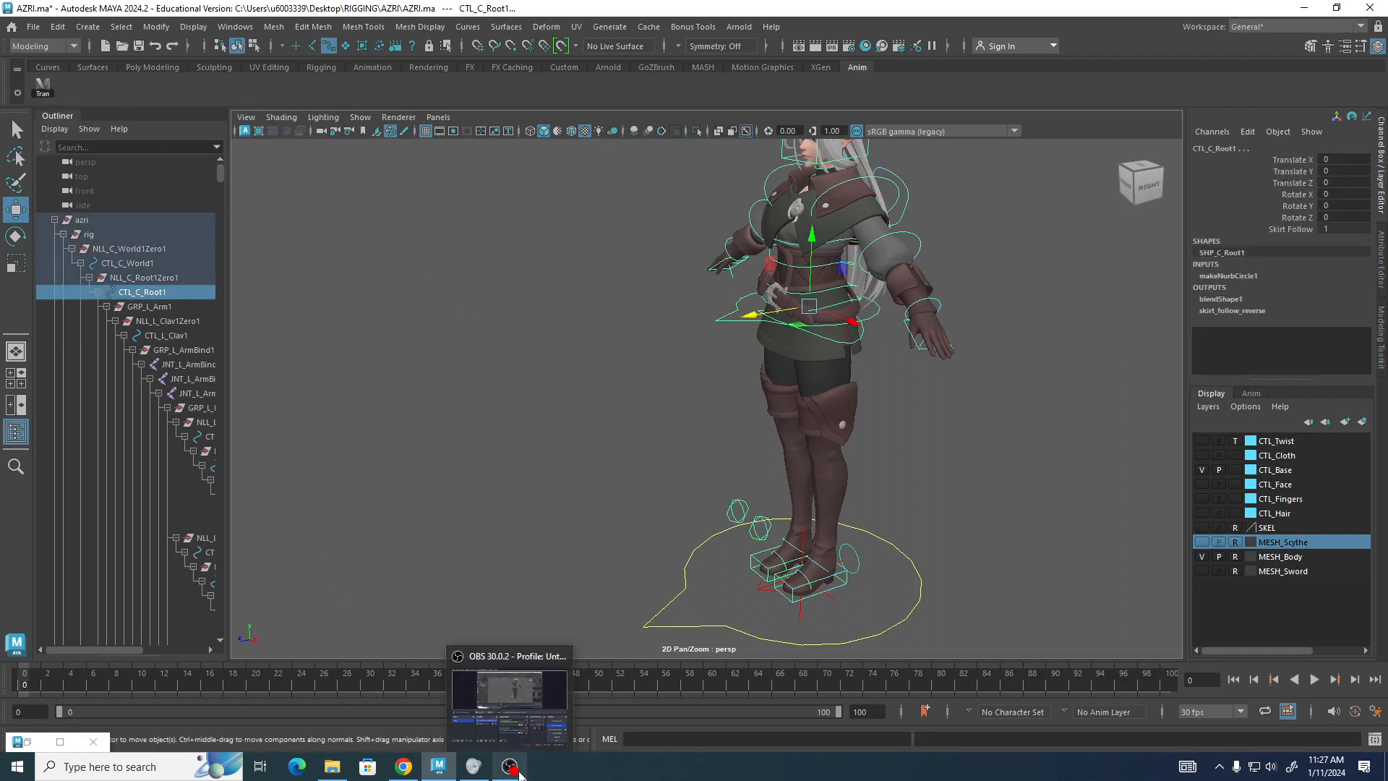
click(602, 310)
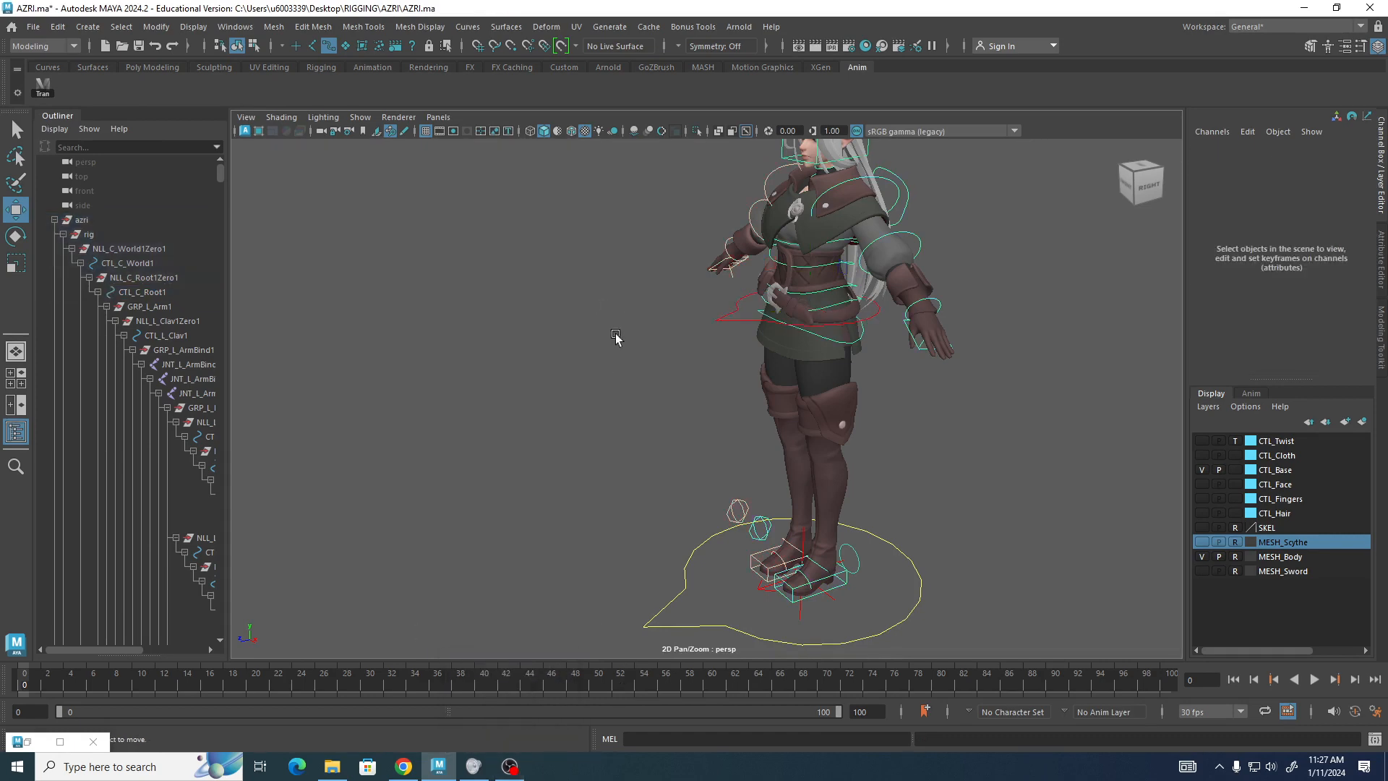
alt+drag(615, 333, 571, 320)
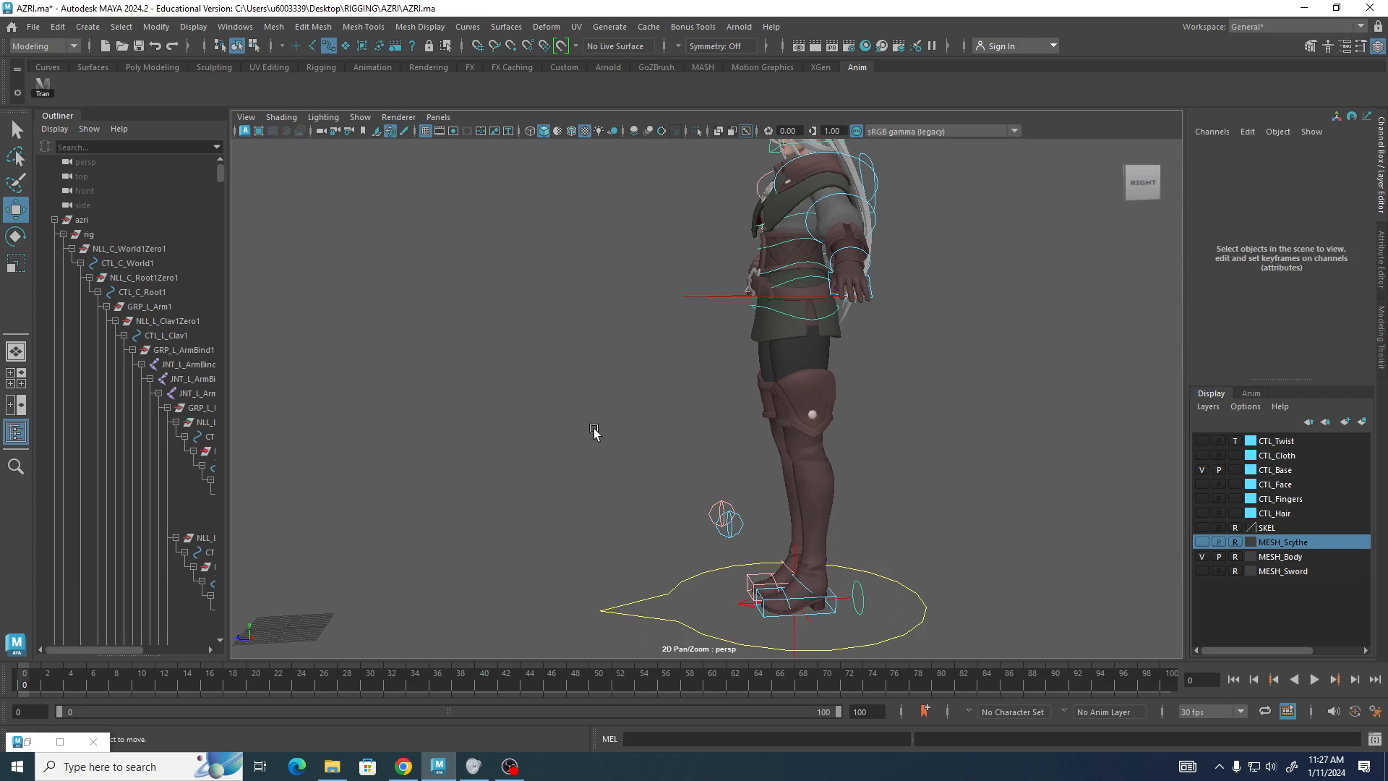
alt+drag(681, 456, 521, 426)
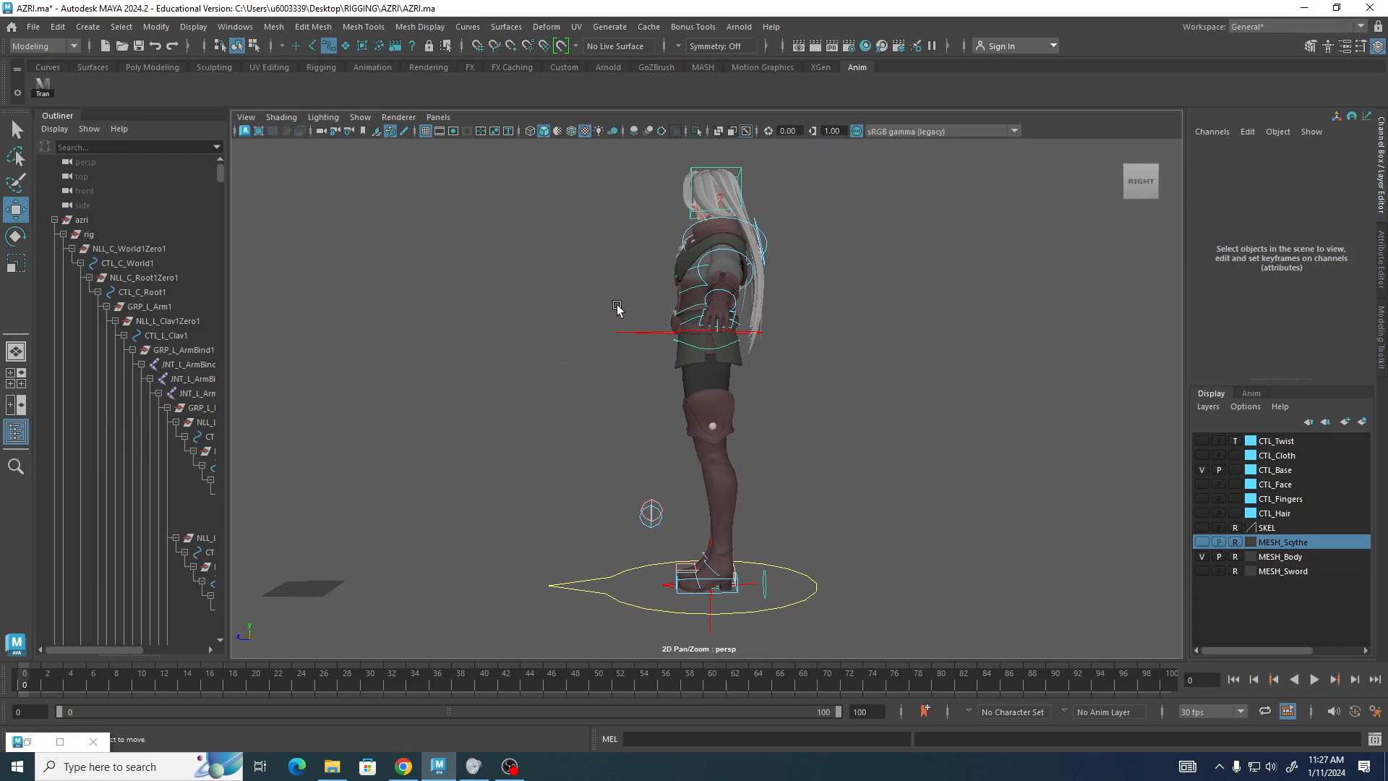
drag(620, 296, 699, 376)
click(634, 323)
key(ctrl+z)
alt+drag(535, 321, 612, 557)
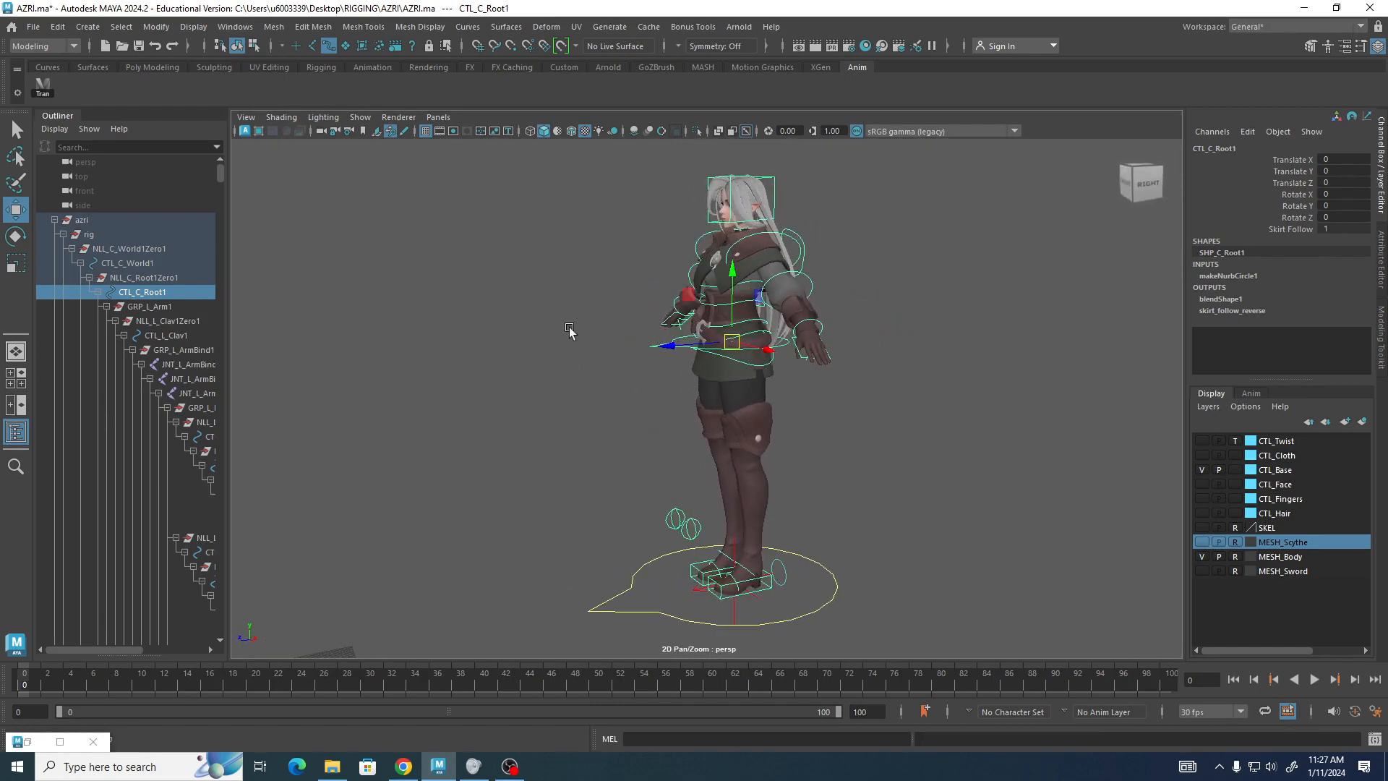
Select the left foot IK control and move it slightly forward.
click(767, 589)
drag(700, 600, 709, 601)
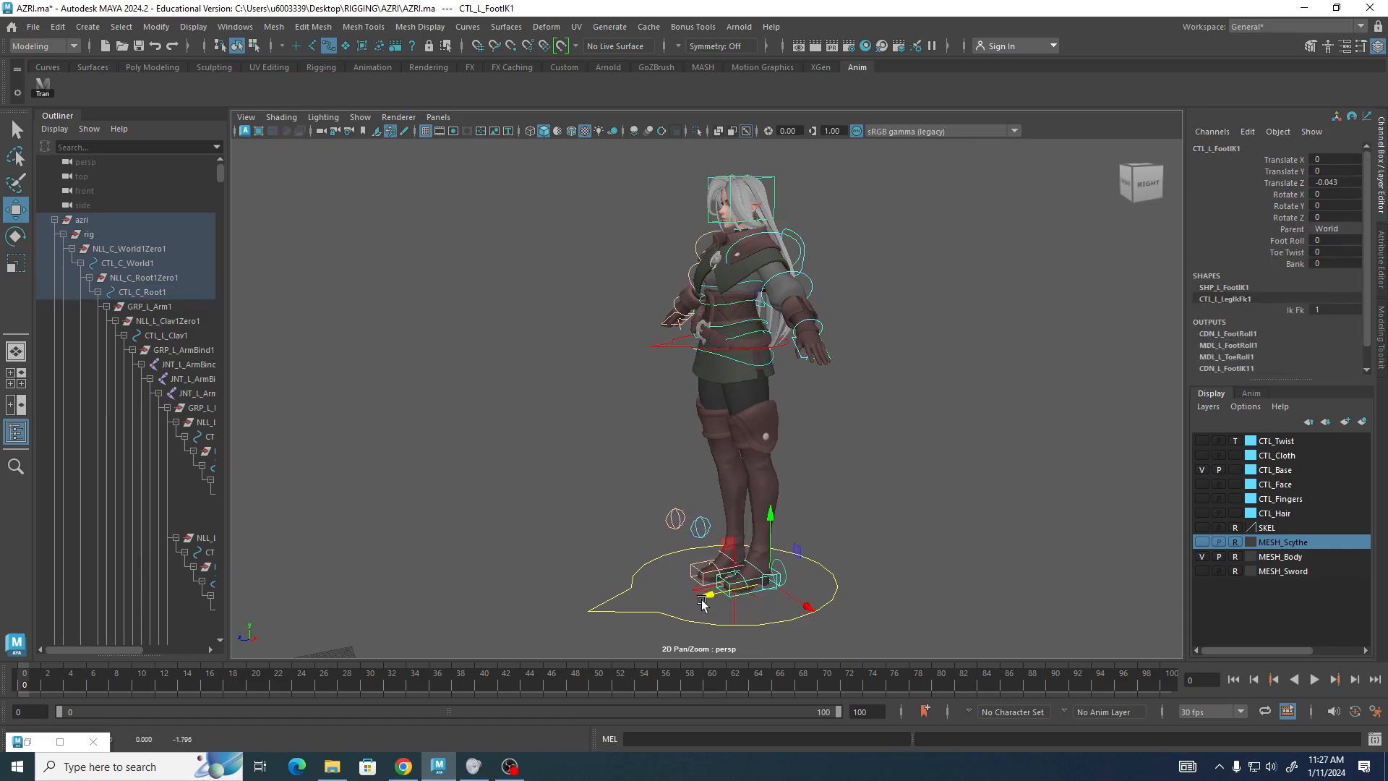
alt+drag(445, 421, 752, 333)
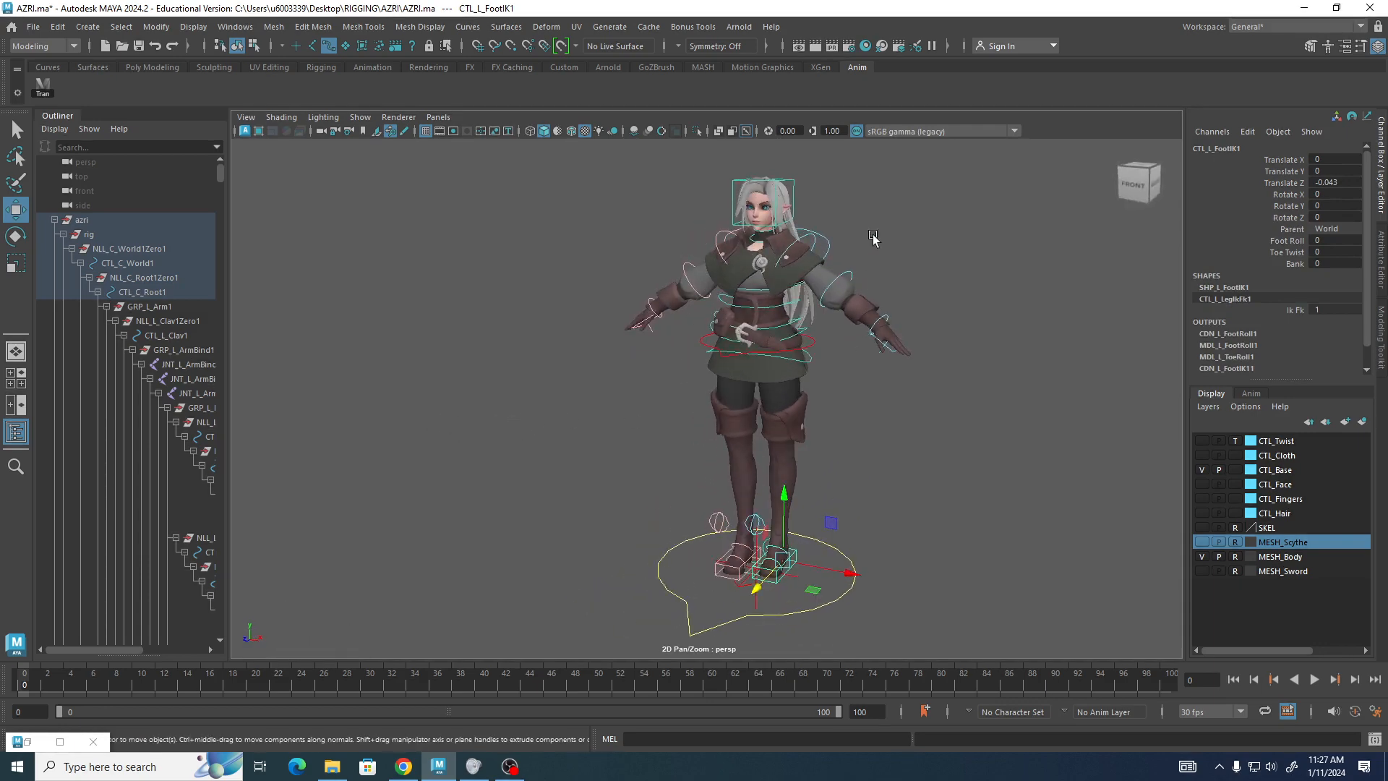
scroll(877, 238, up, 5)
alt+middle_drag(947, 390, 782, 547)
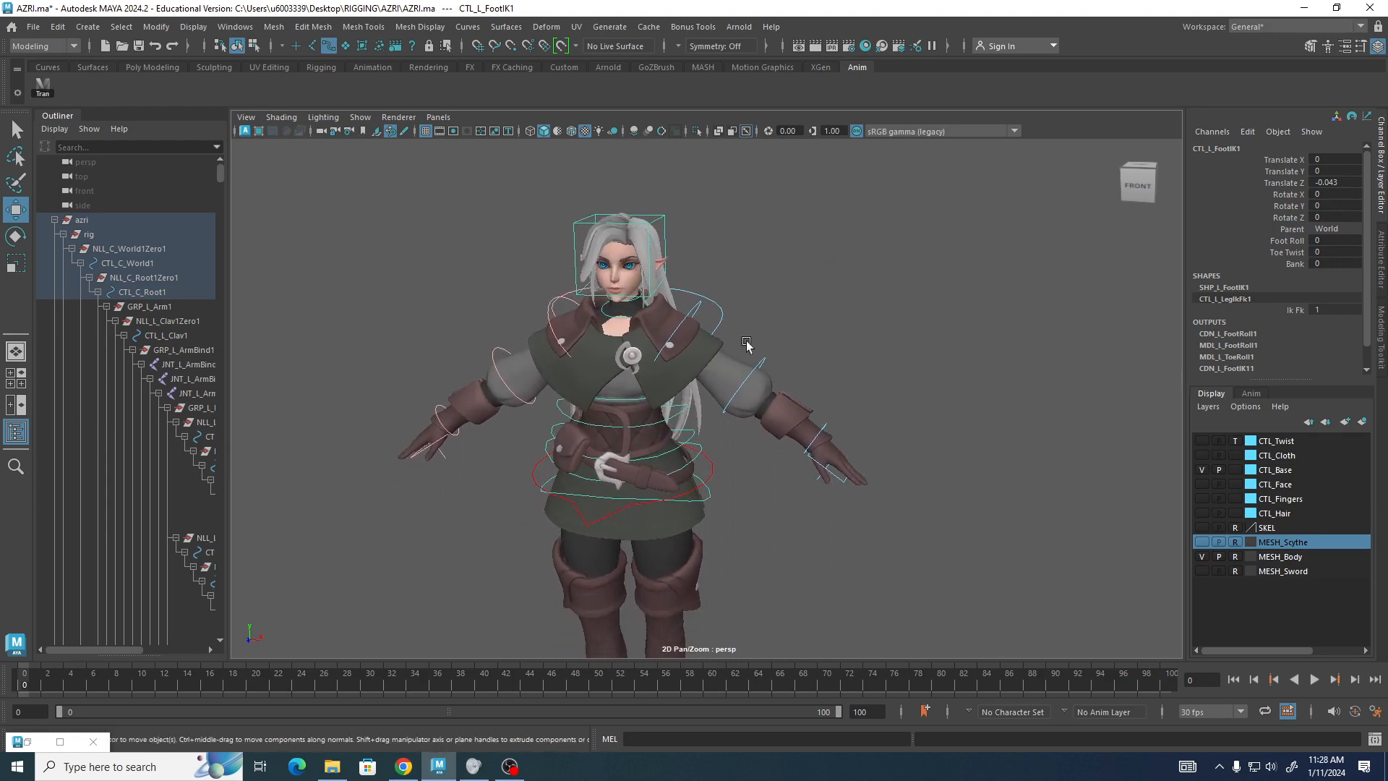
Switch to rotation and rotate the left shoulder FK and left elbow FK controls, the elbow about -22 degrees.
click(692, 311)
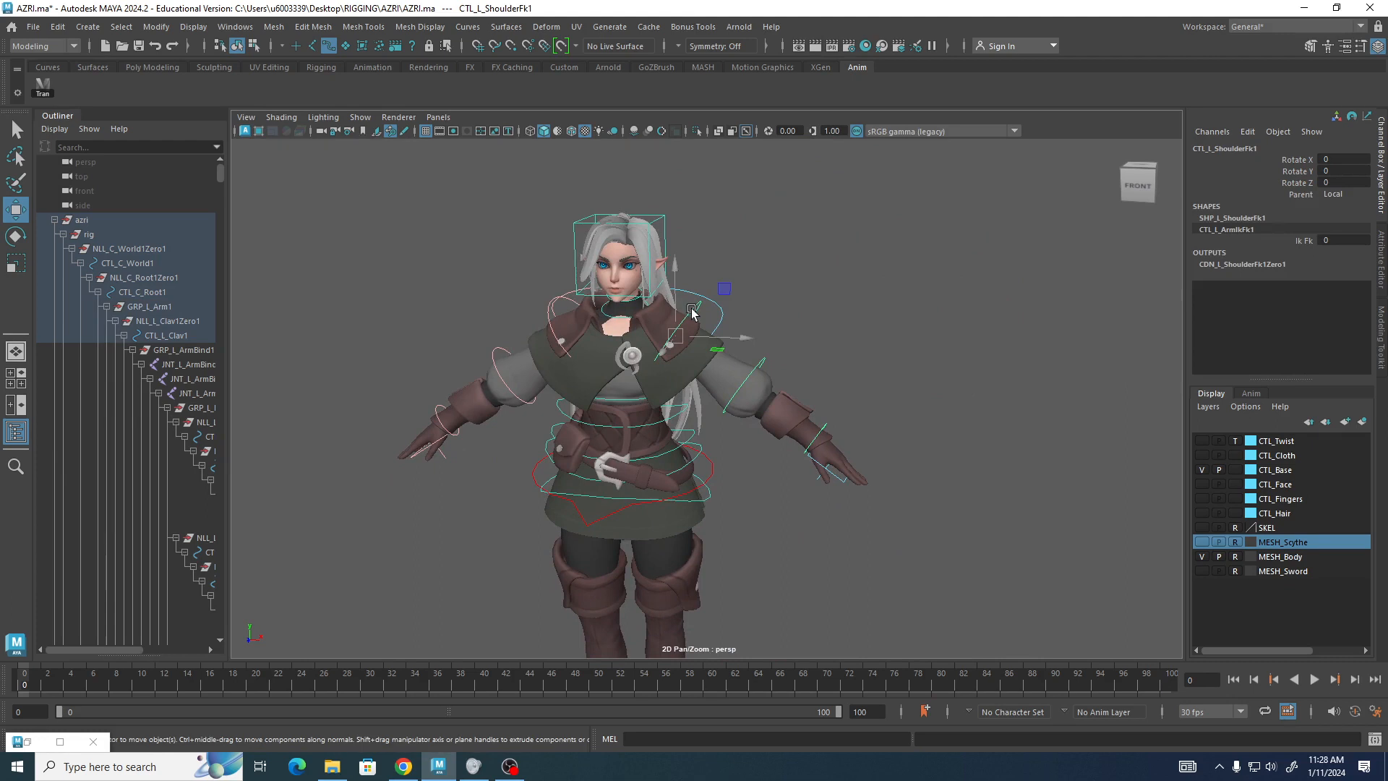
key(e)
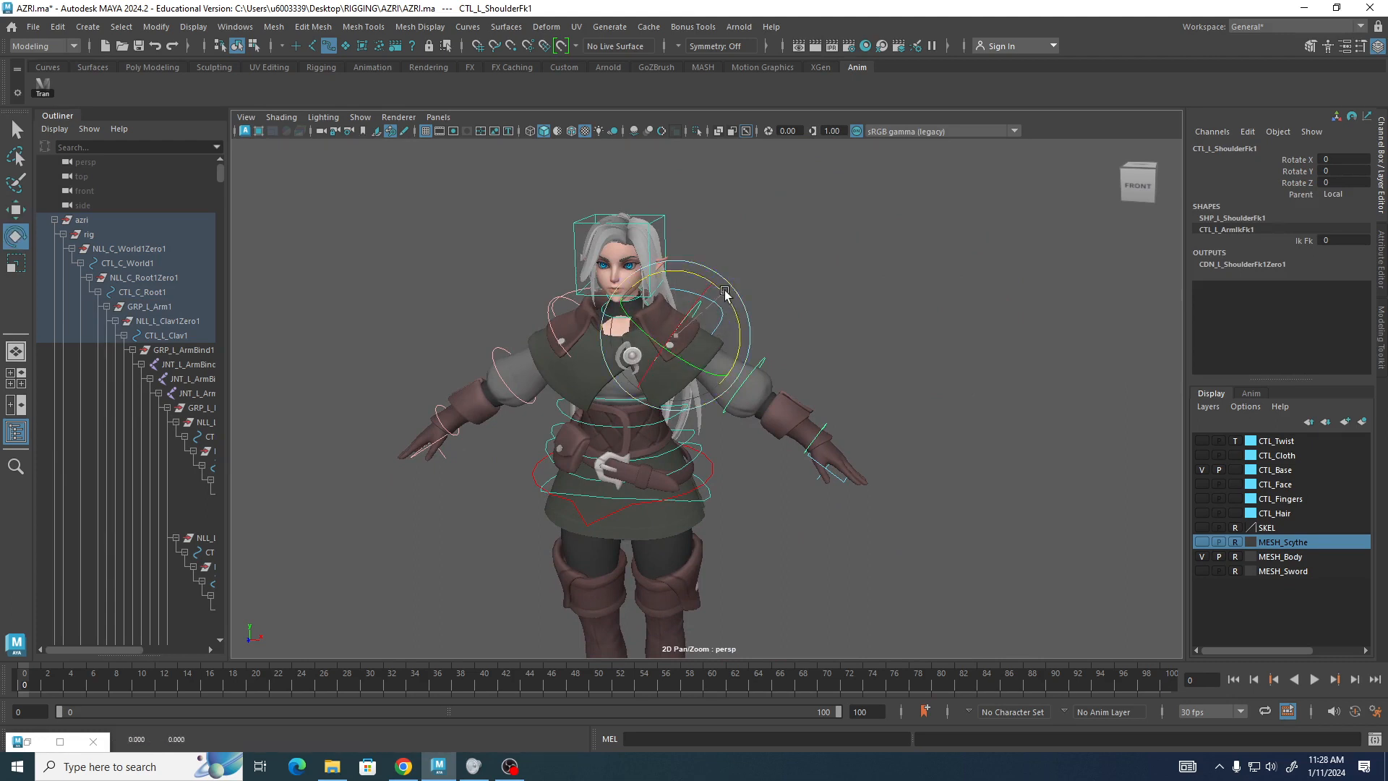
drag(725, 296, 714, 388)
click(713, 387)
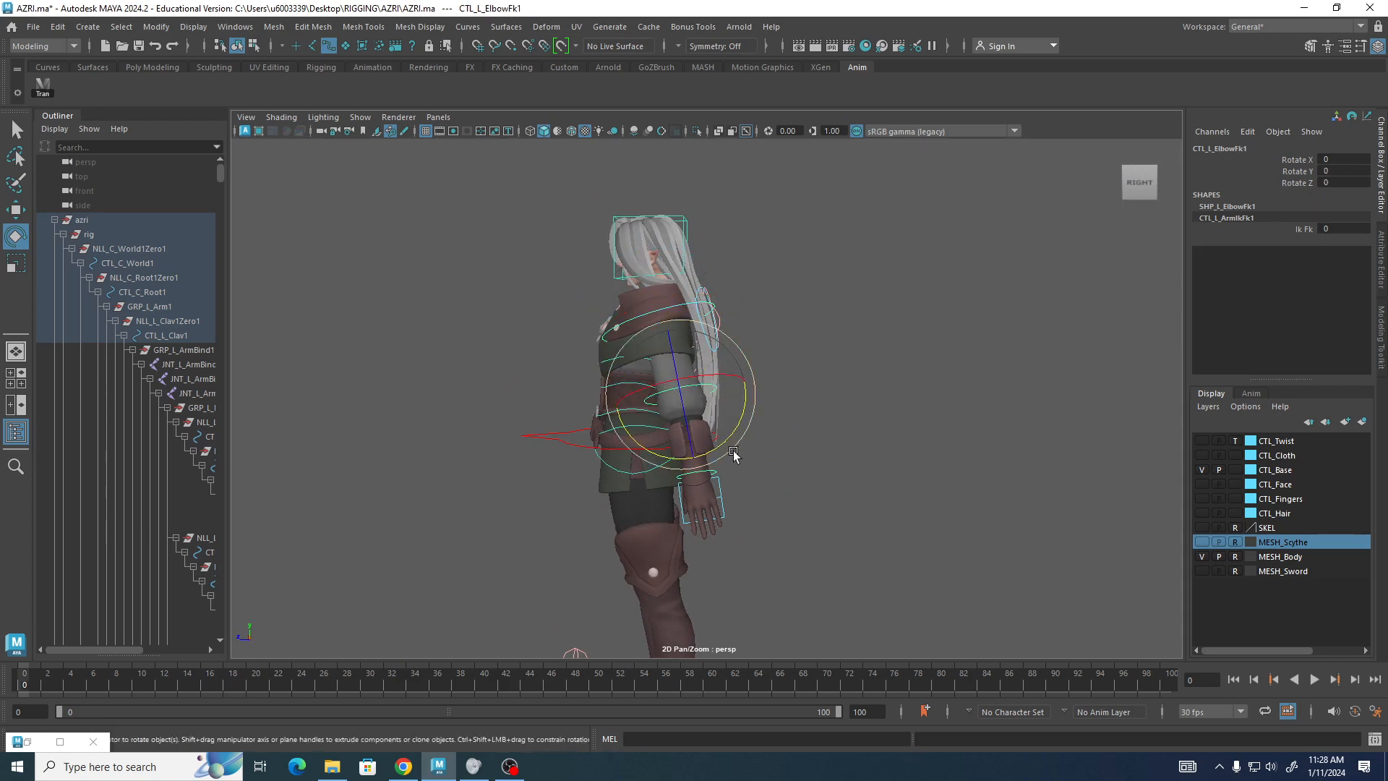
drag(728, 439, 702, 445)
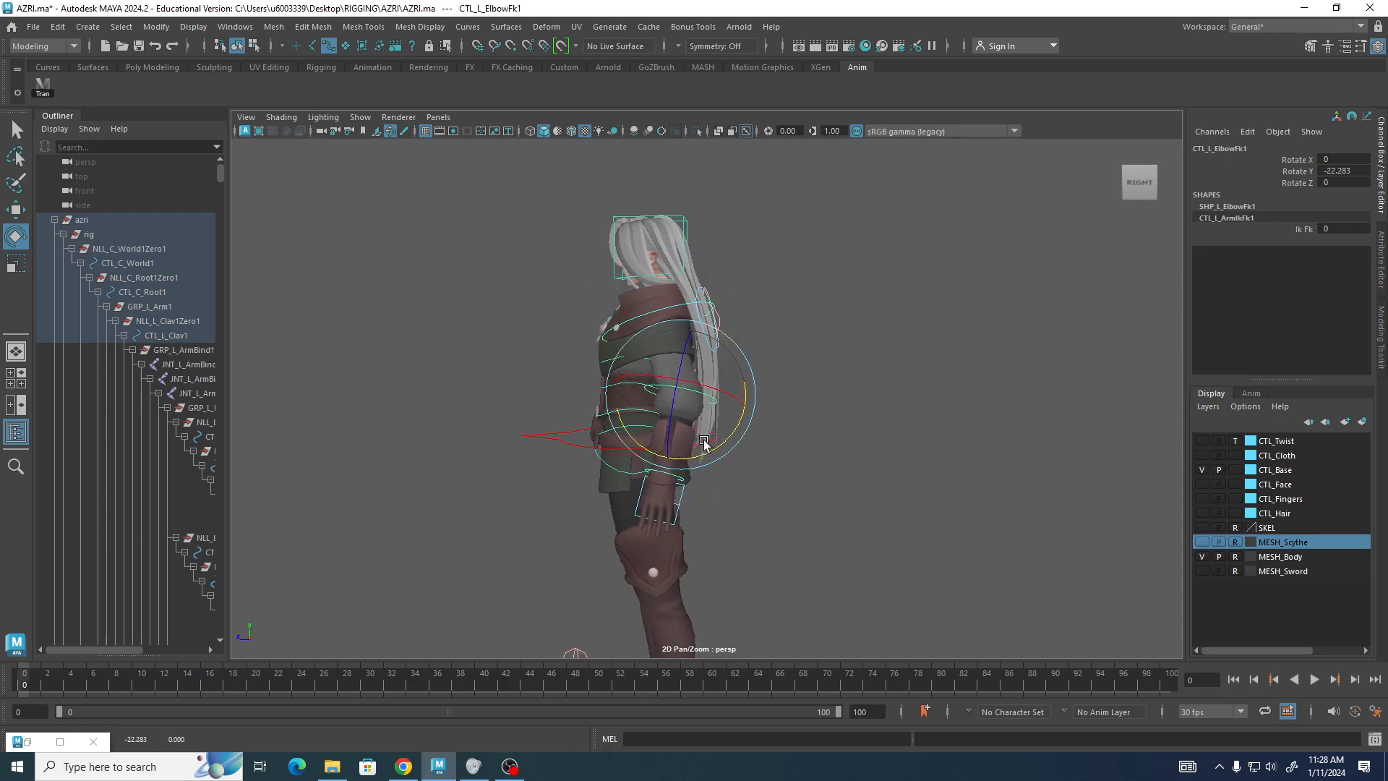
Rotate the left hand control about -7 degrees on Z.
alt+drag(506, 497, 707, 486)
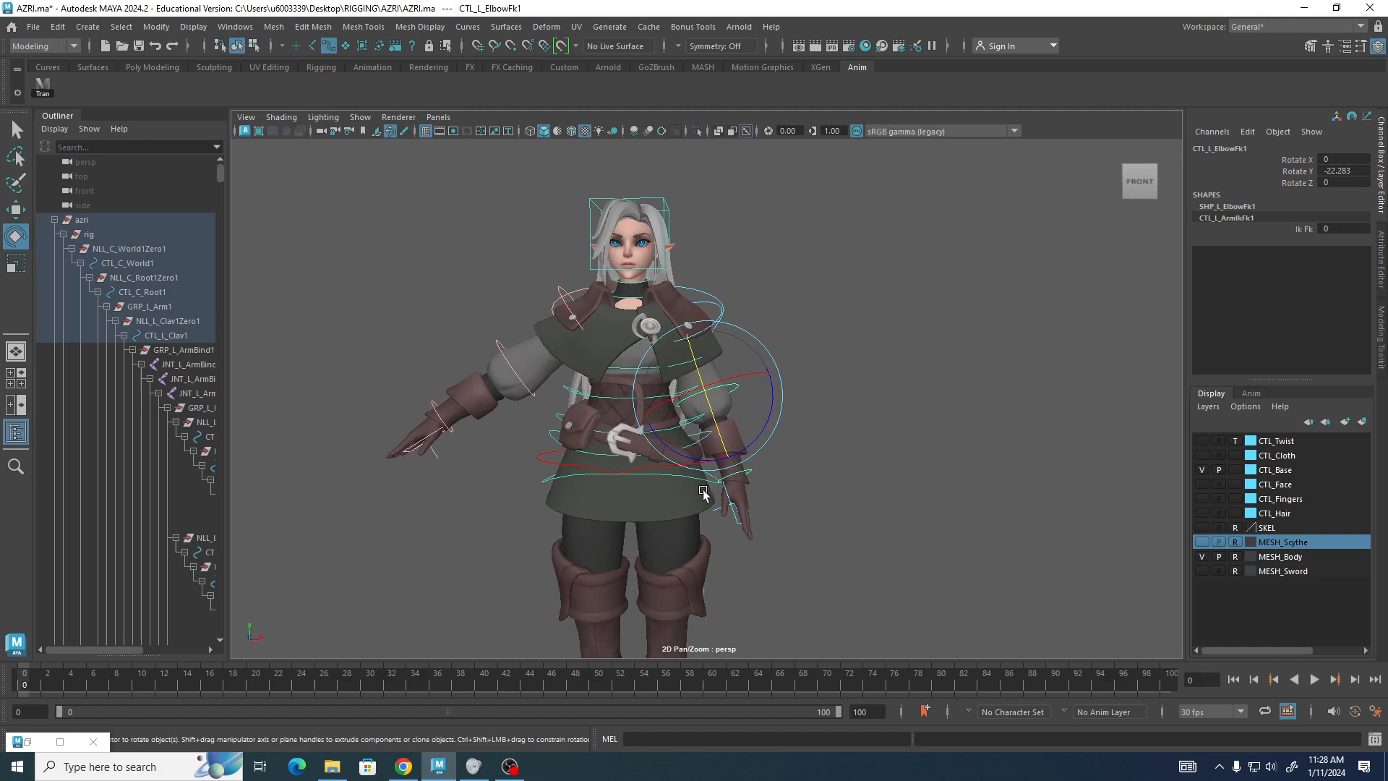
click(756, 486)
drag(797, 471, 795, 482)
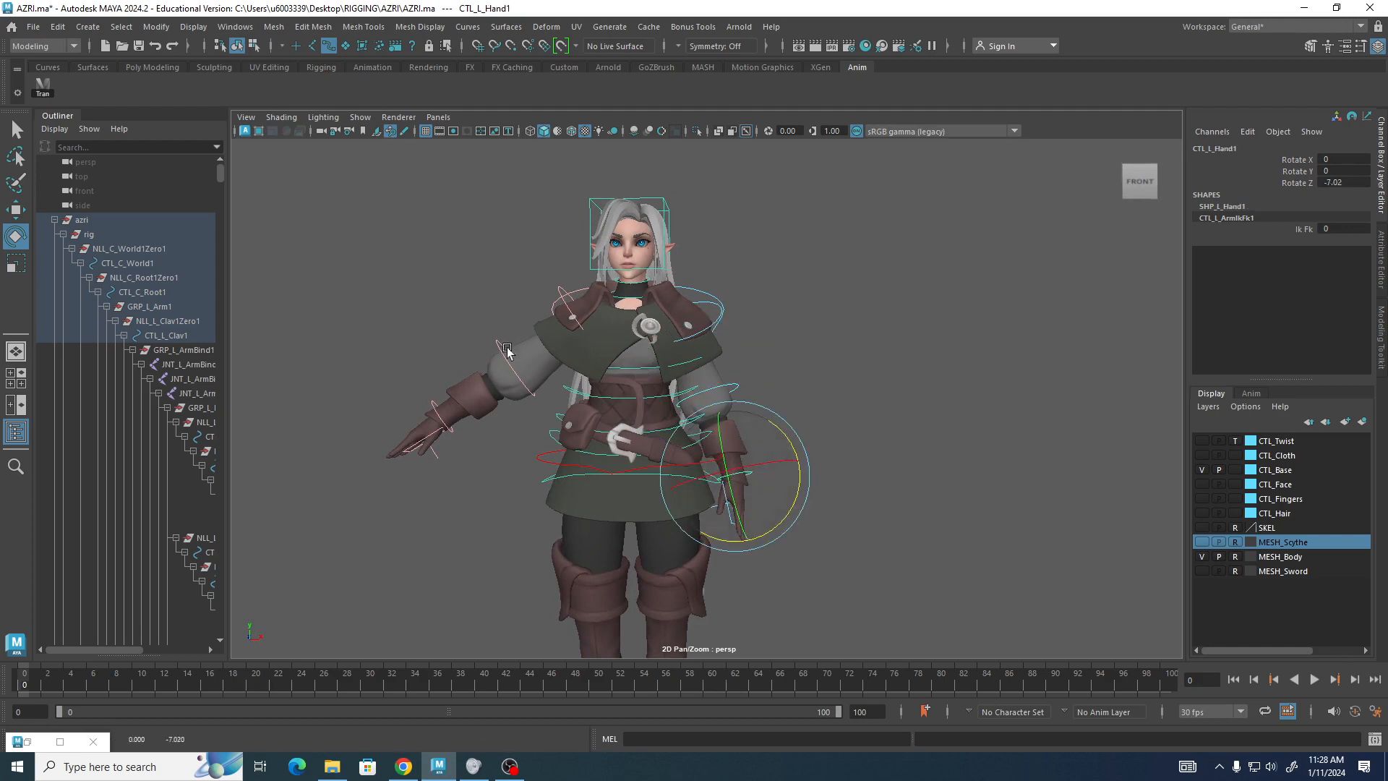
Rotate the right shoulder FK control about -24 degrees on Z.
click(555, 287)
drag(648, 306, 638, 284)
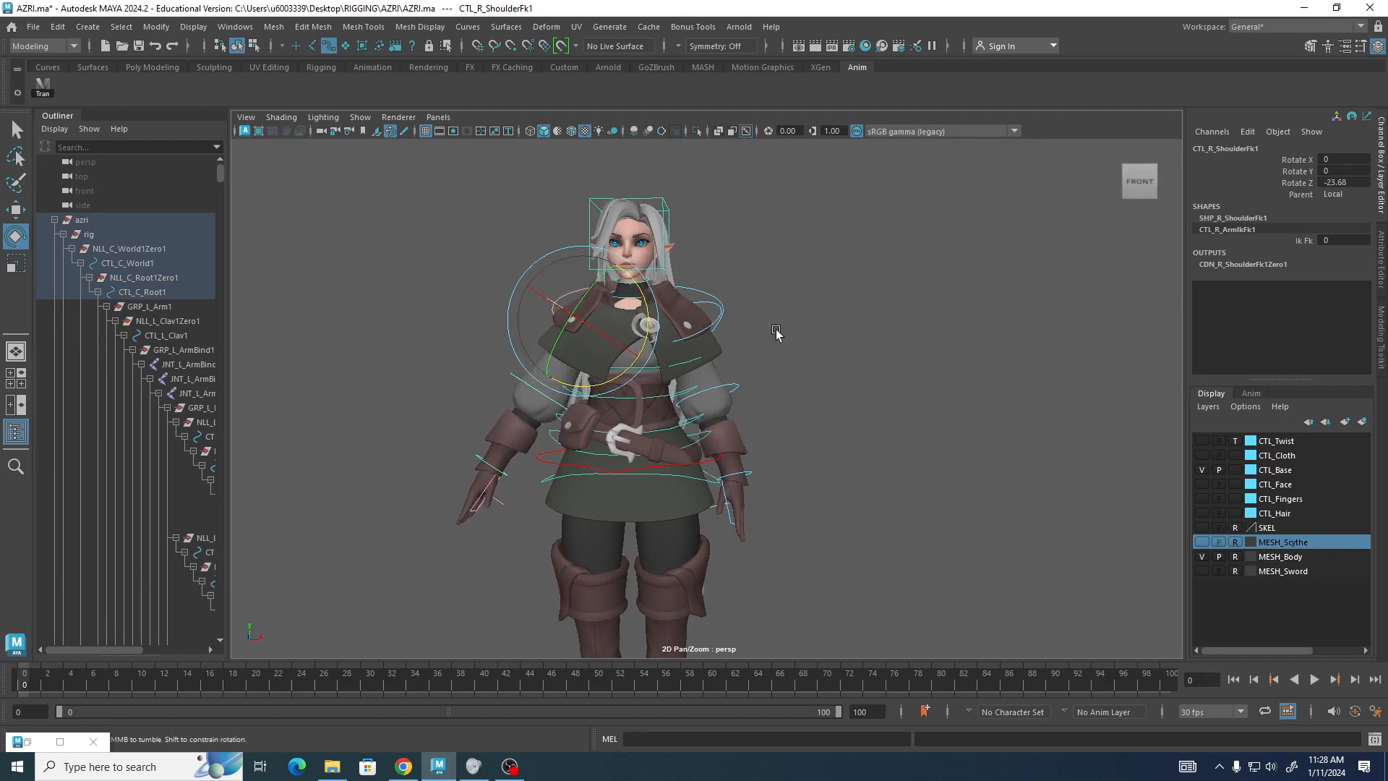
alt+drag(764, 334, 766, 349)
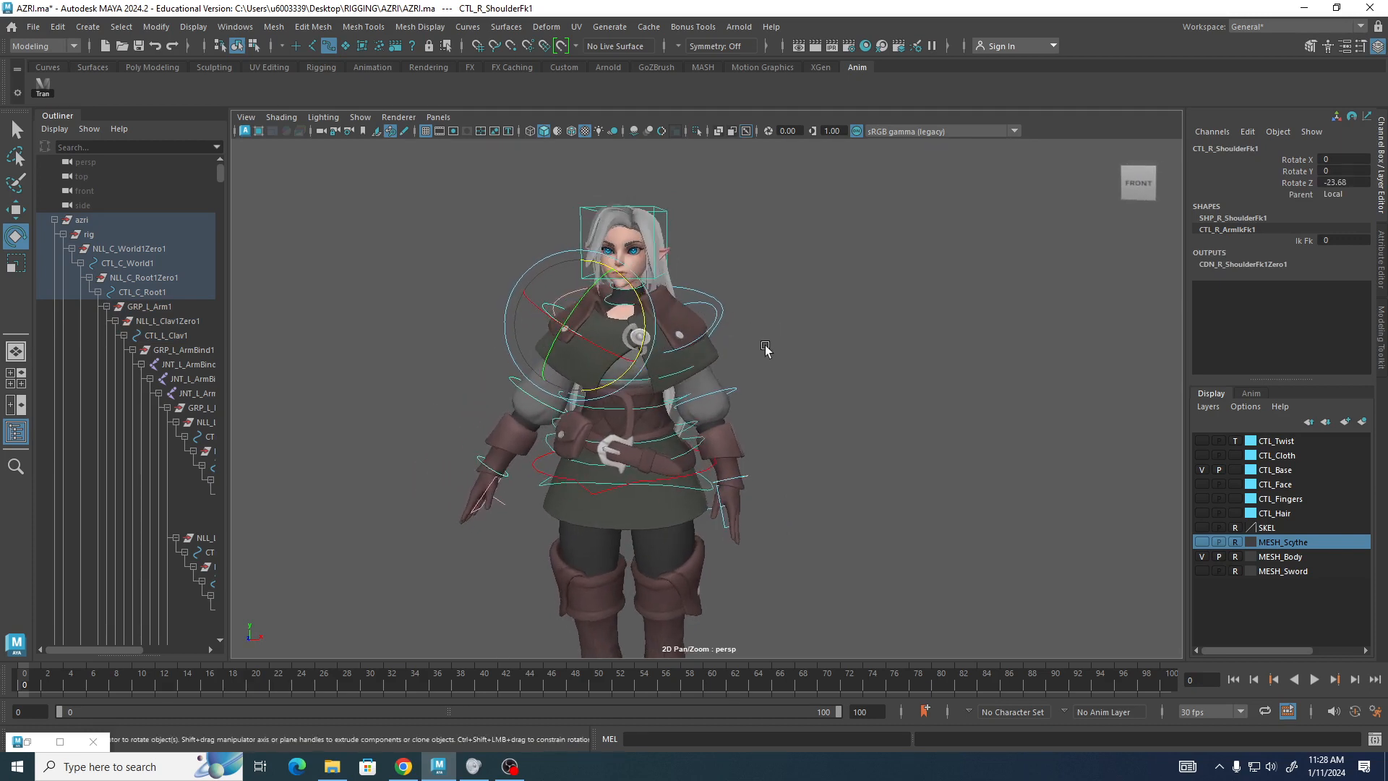
Rotate the right elbow FK control about -21 degrees and the right hand about -13 degrees.
click(523, 397)
alt+drag(524, 397, 599, 397)
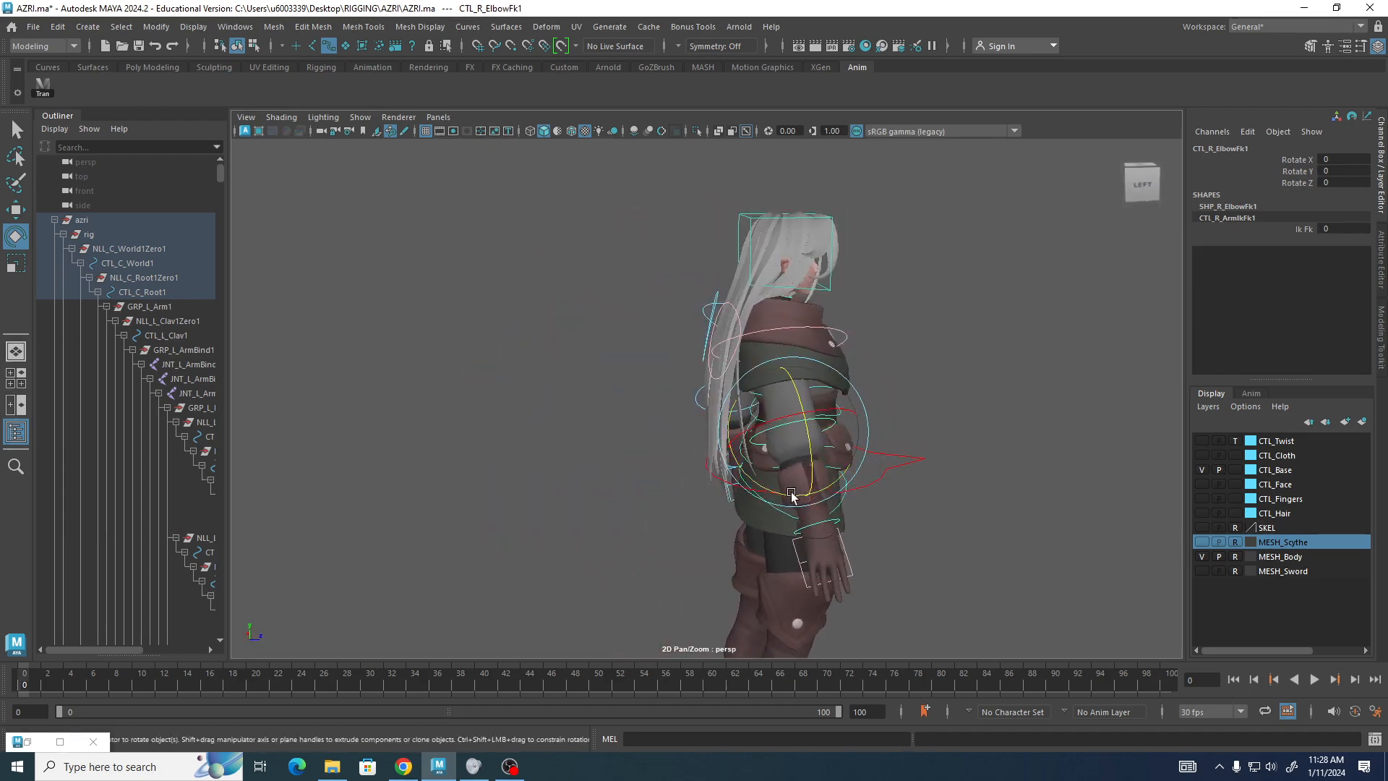
drag(773, 494, 801, 493)
click(860, 526)
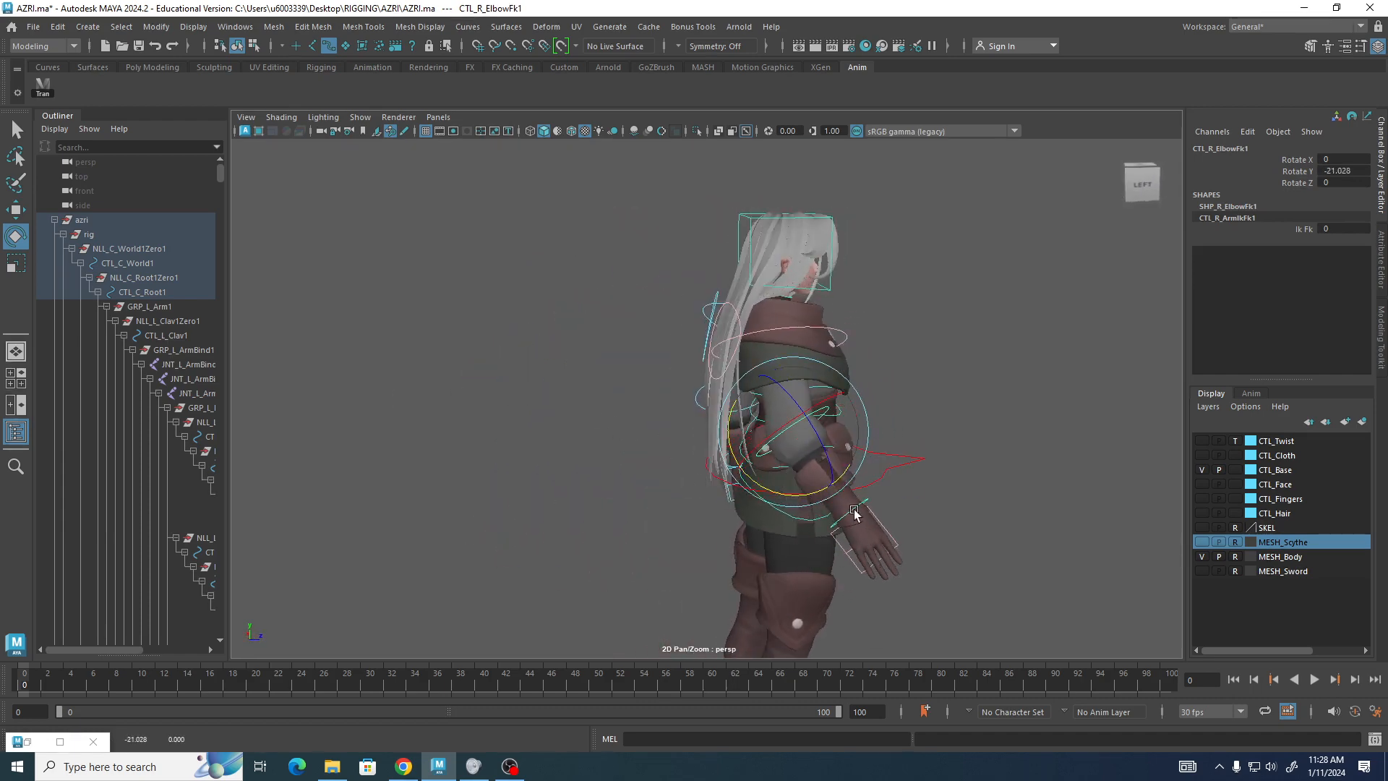
alt+drag(861, 527, 333, 461)
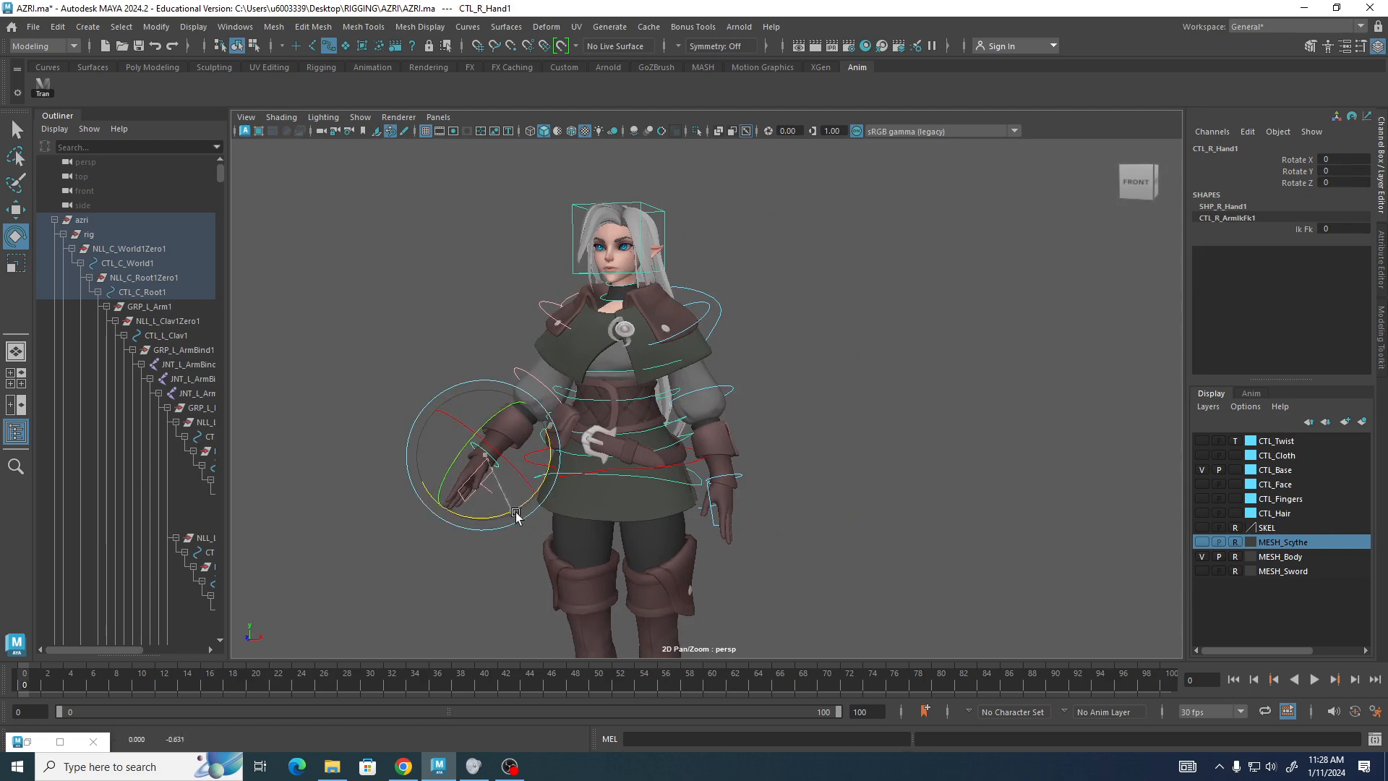
drag(522, 522, 530, 514)
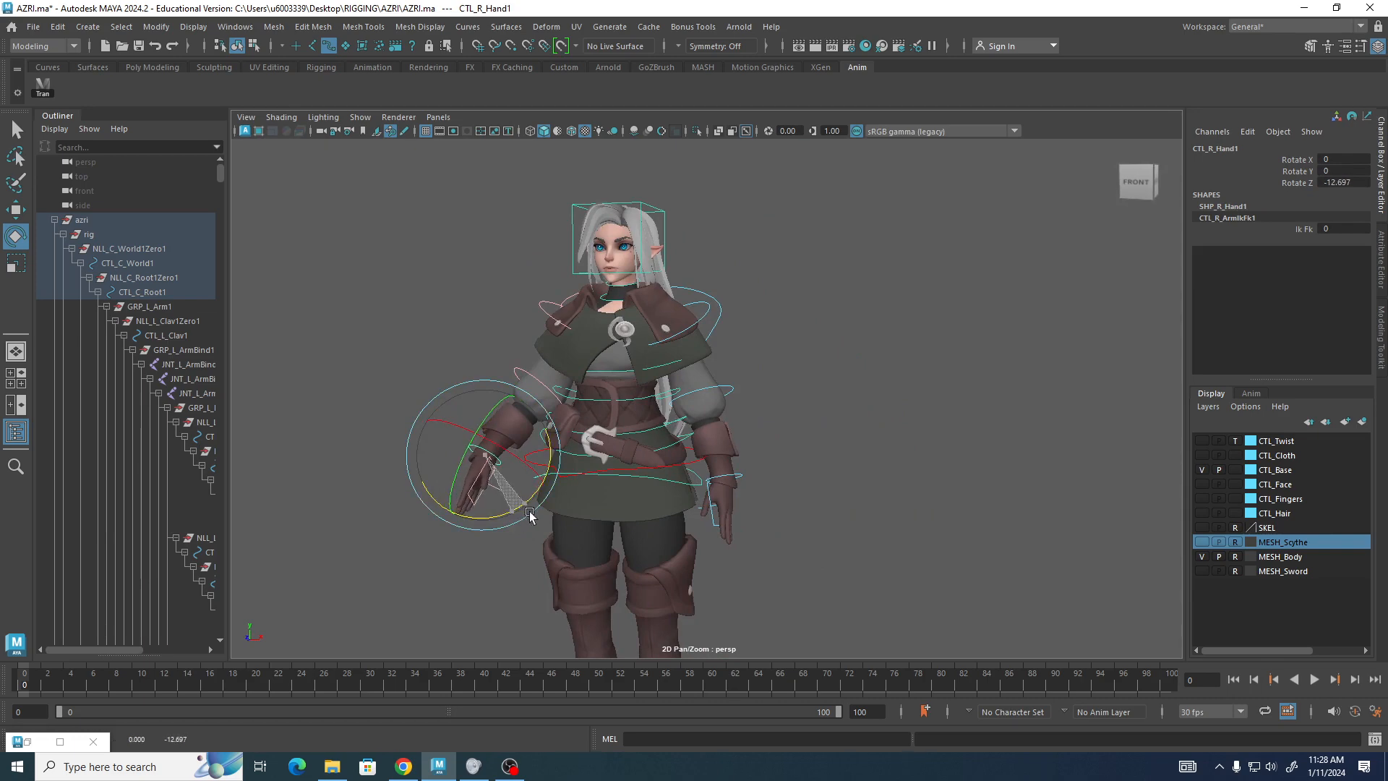
Rotate the right shoulder FK control about 18 degrees on Y.
alt+drag(1125, 382, 1335, 370)
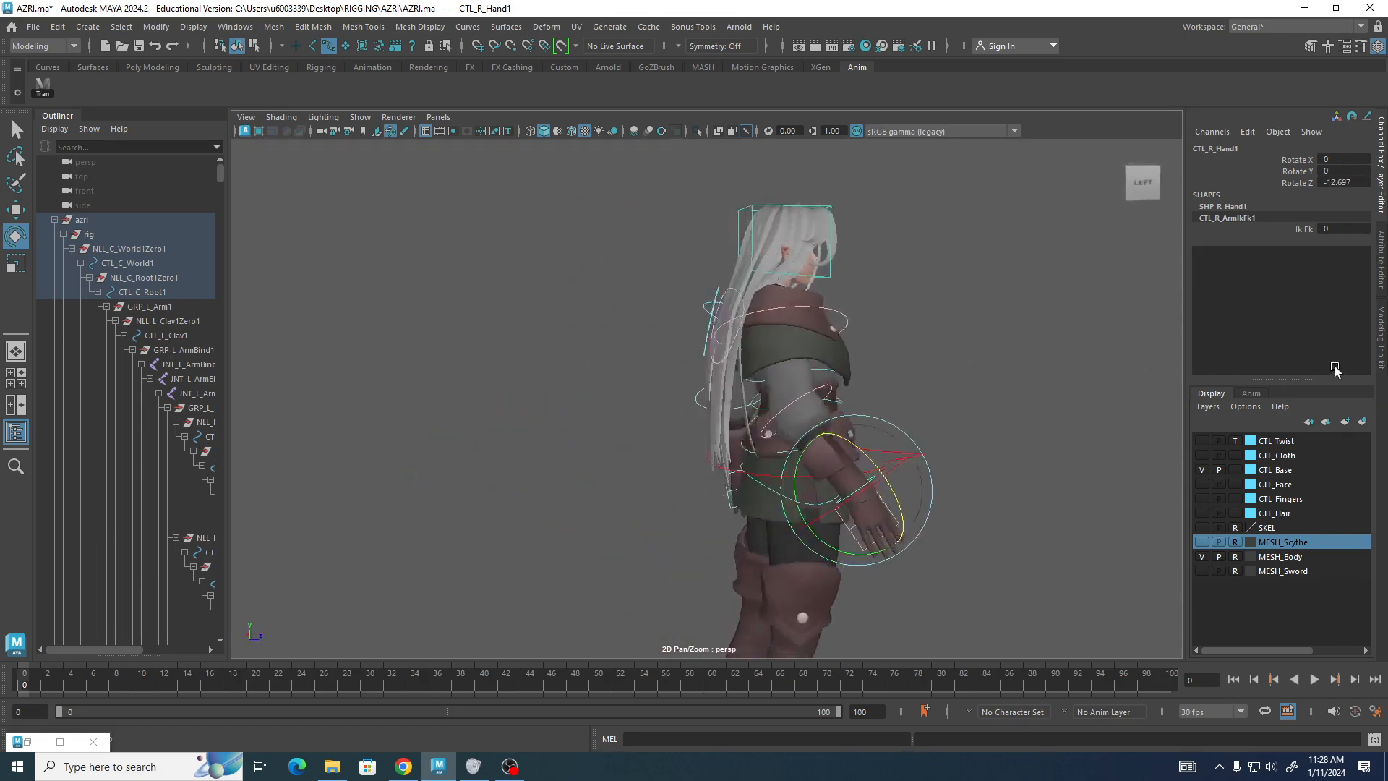
click(814, 327)
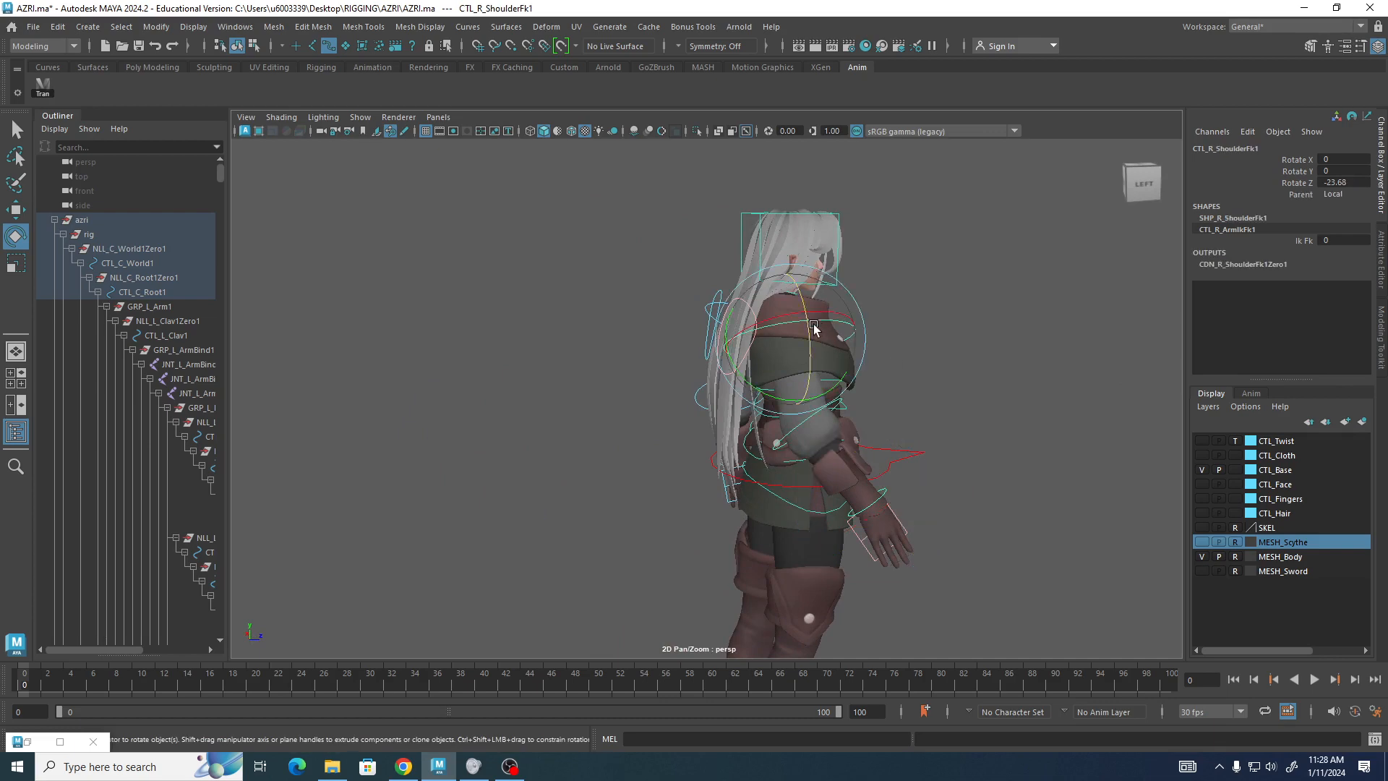
drag(786, 402, 758, 402)
alt+drag(954, 429, 815, 406)
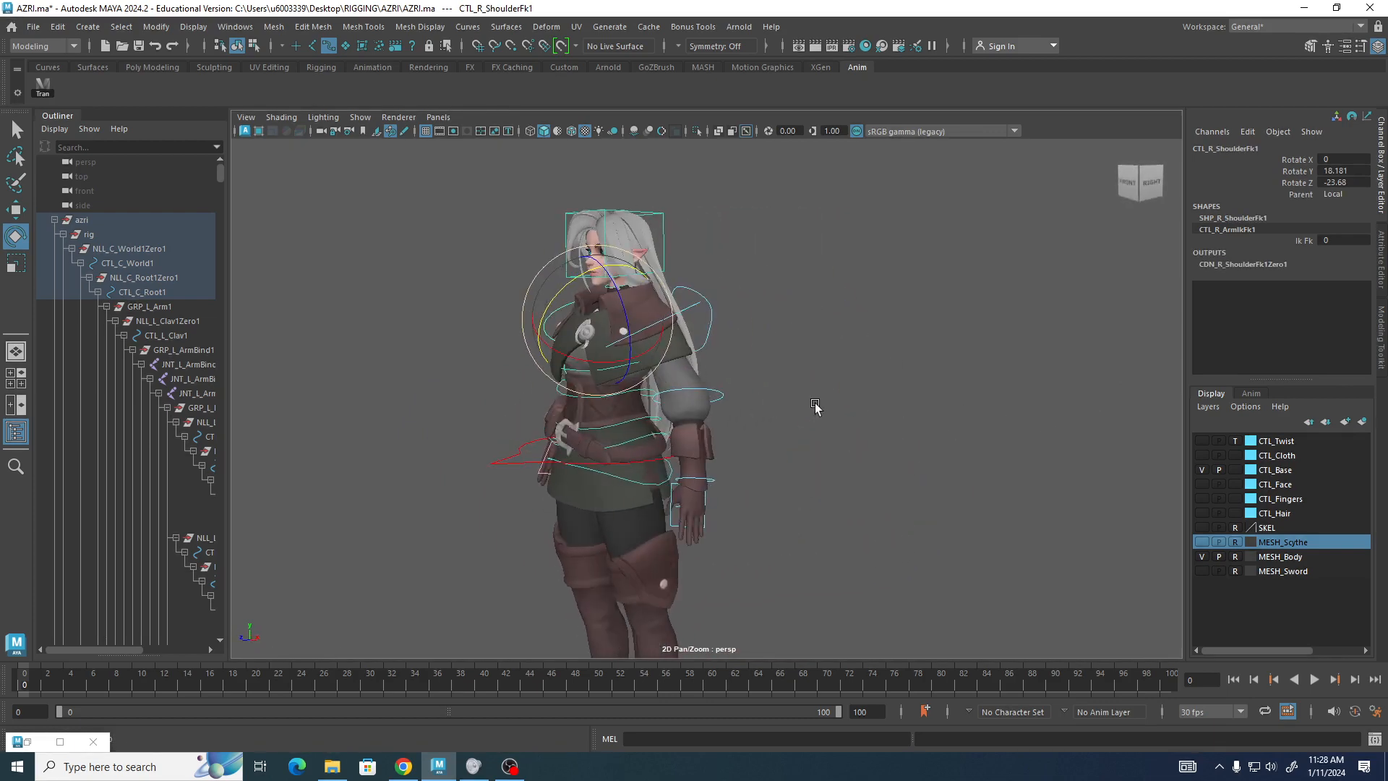
Rotate the head control to about 8.5, 2.2 and 1.4 degrees, then clear the selection.
click(653, 242)
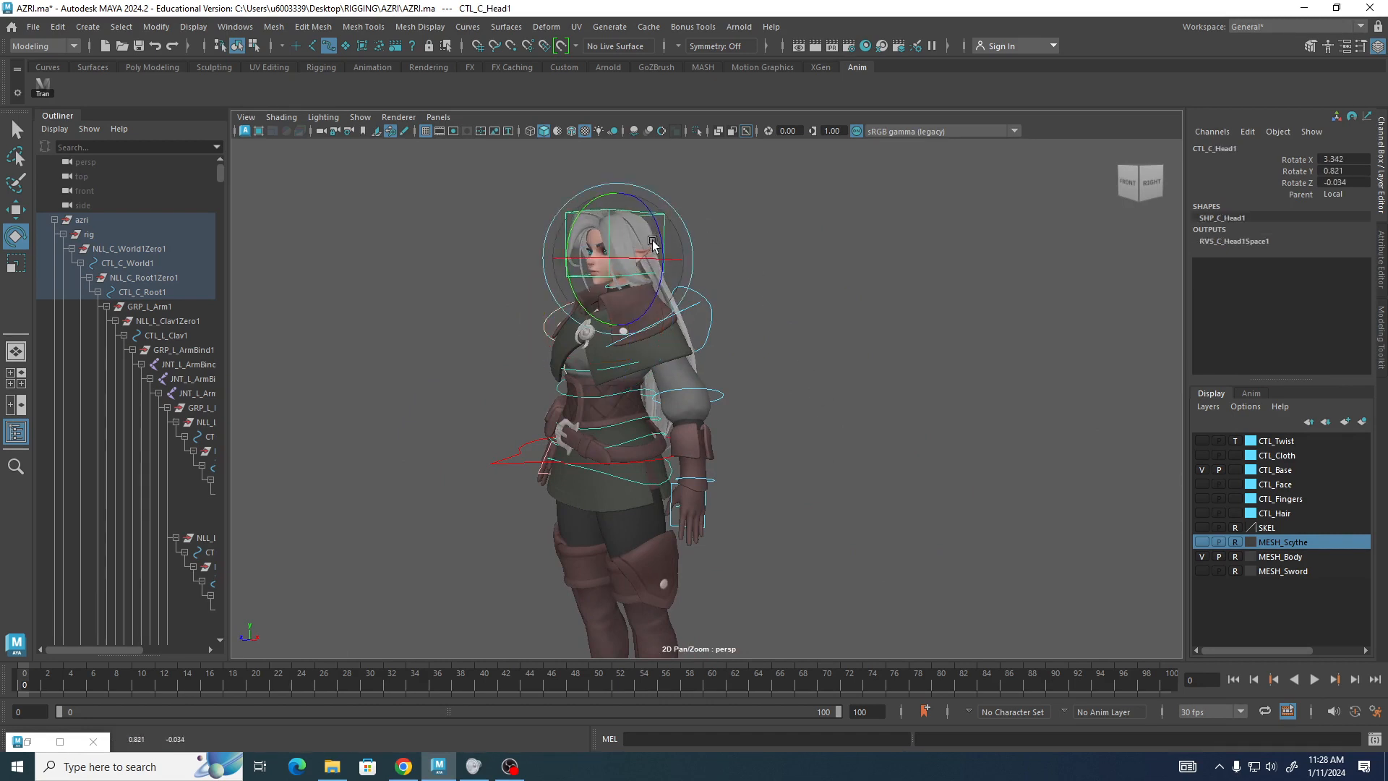
drag(652, 240, 659, 248)
alt+right_drag(929, 394, 679, 365)
alt+drag(680, 365, 741, 355)
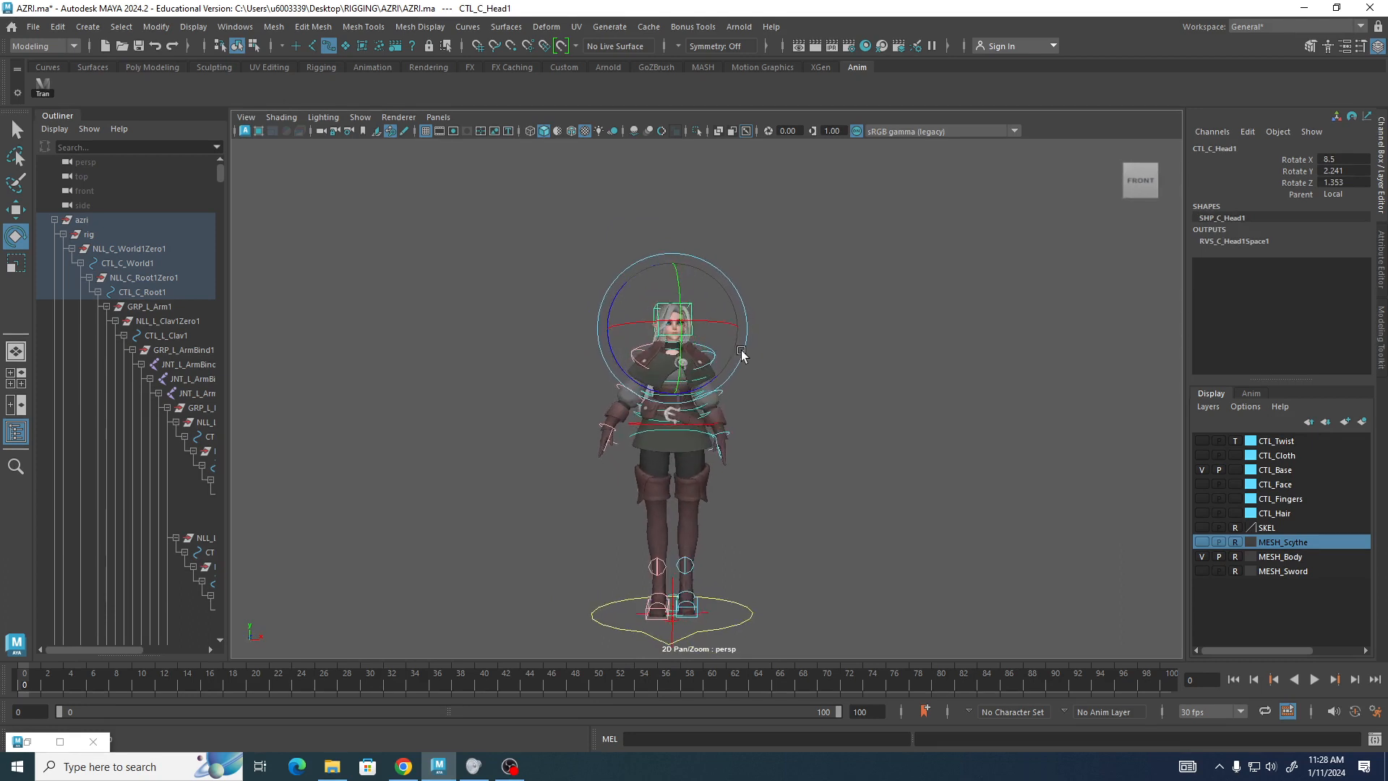
click(375, 253)
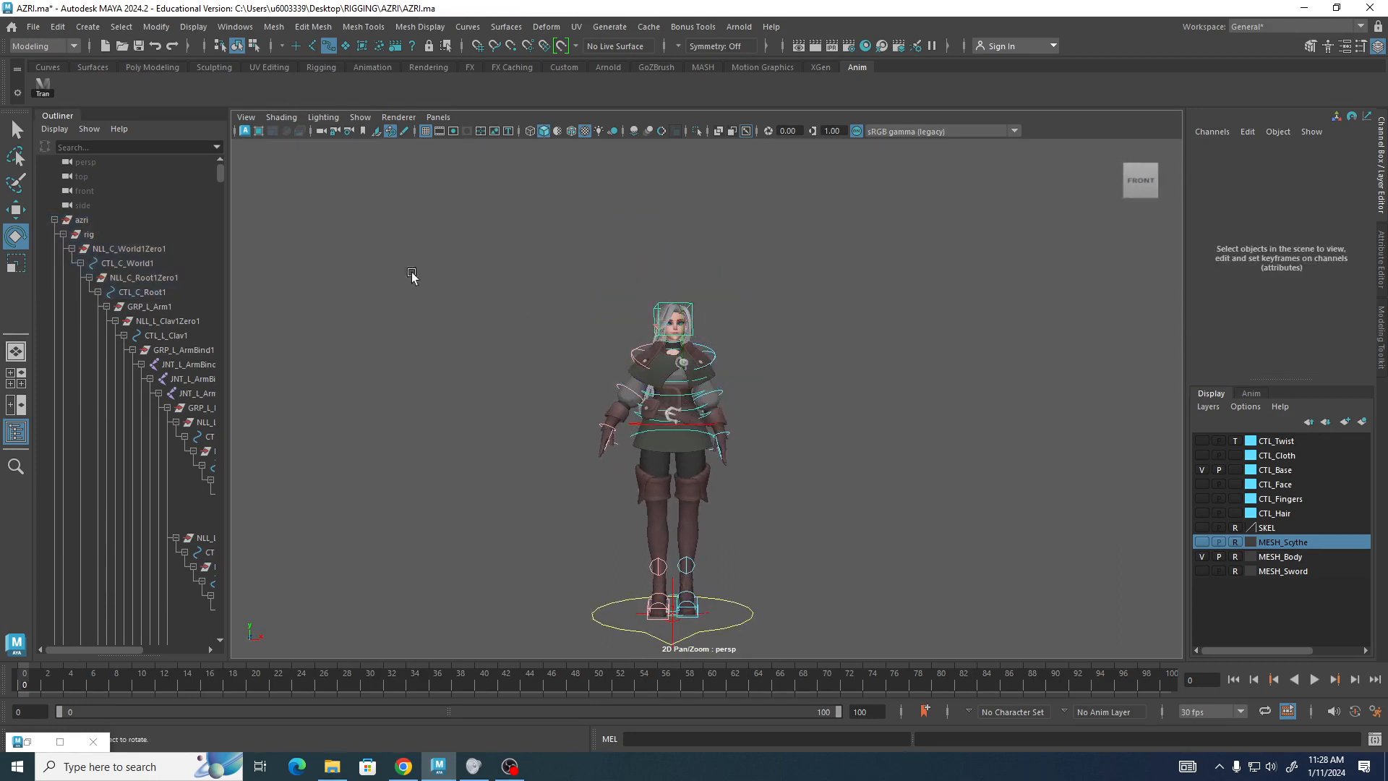
alt+right_drag(480, 322, 767, 408)
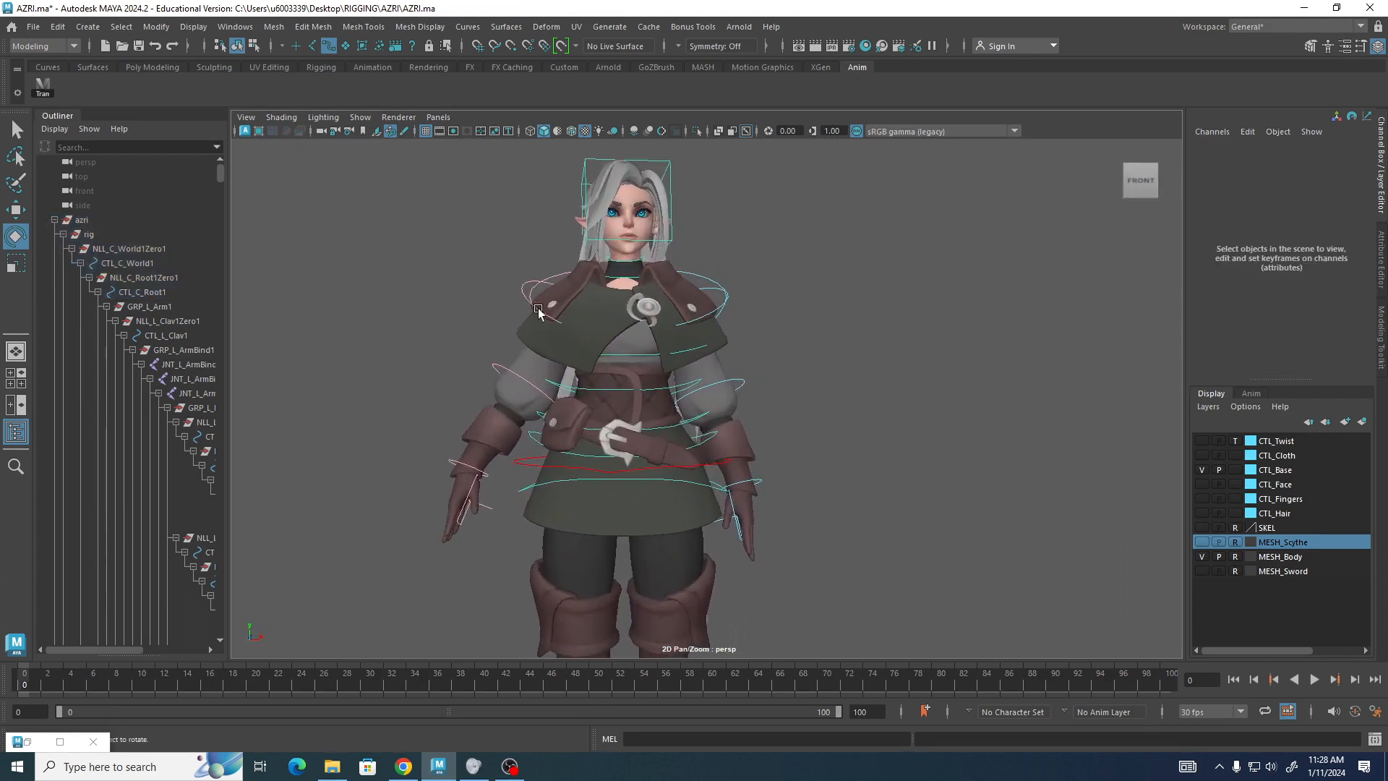
Rotate the spine FK2 control about 5.3 degrees on Y.
click(526, 282)
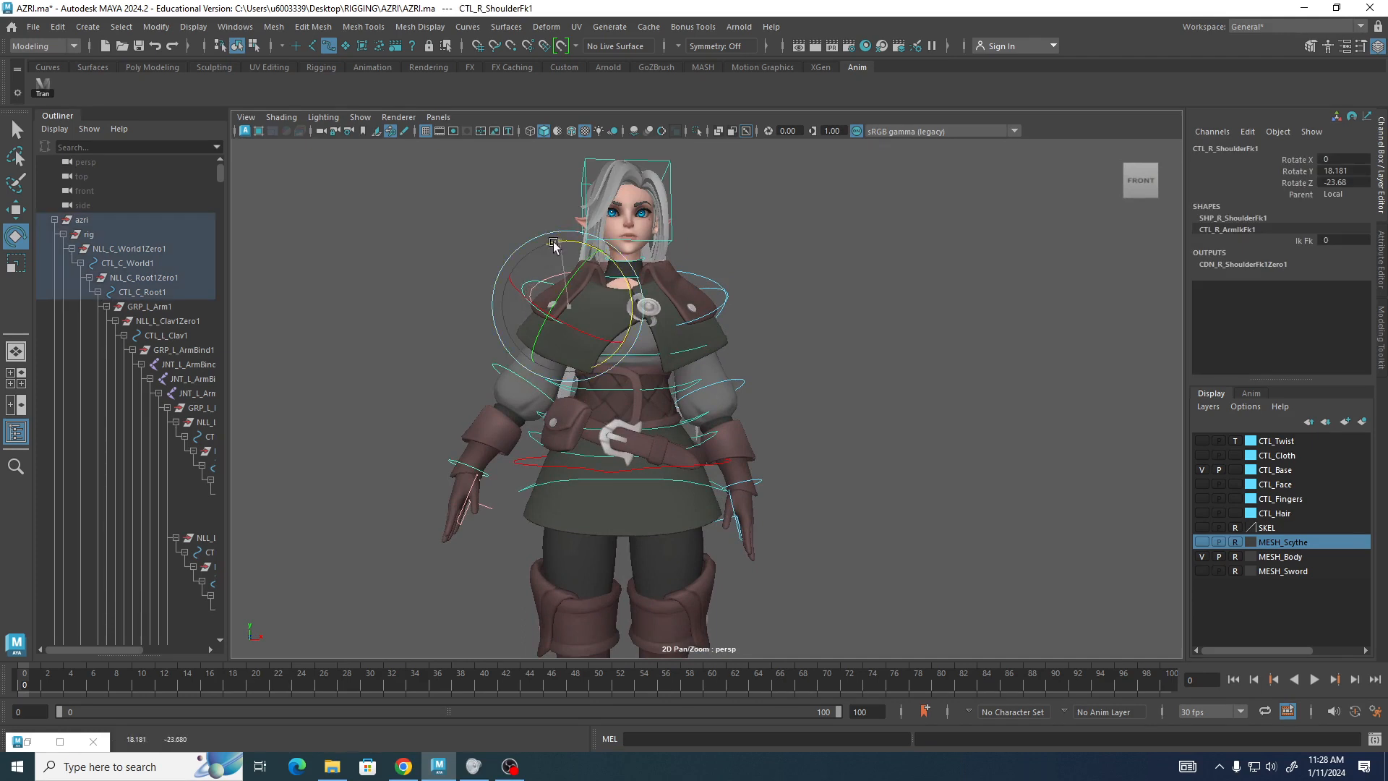
drag(553, 244, 549, 248)
alt+drag(801, 308, 699, 370)
click(614, 425)
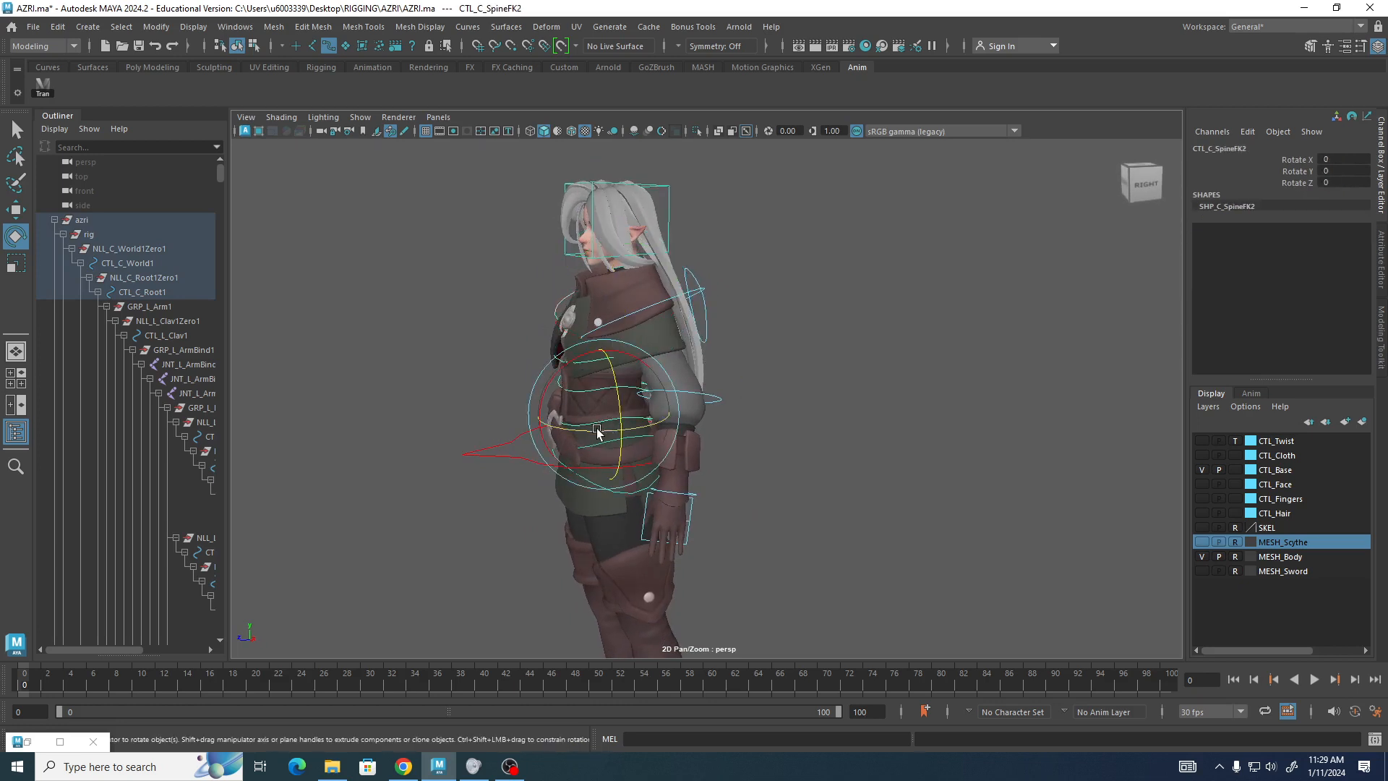
drag(599, 428, 603, 428)
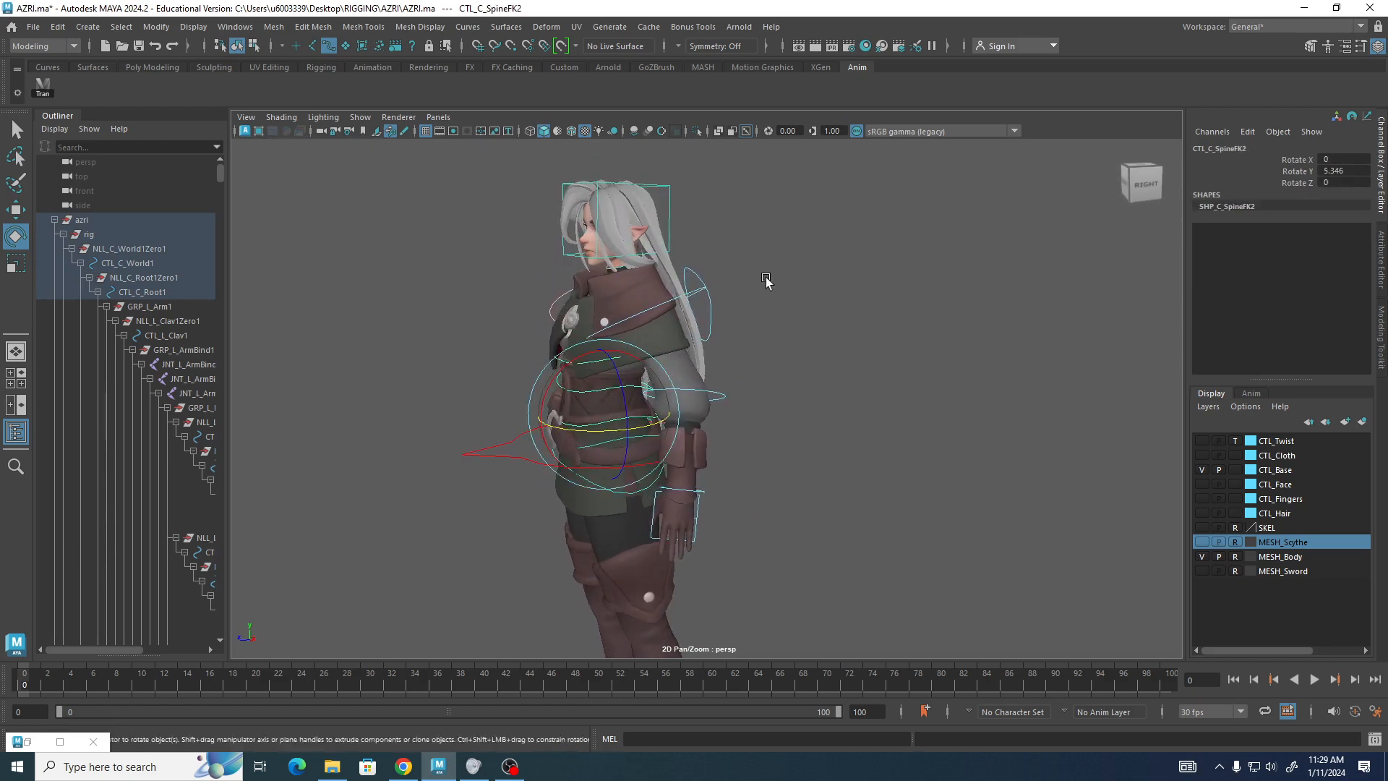
Rotate the spine FK4 control about -4.1 degrees on X.
click(687, 347)
click(595, 362)
drag(552, 330, 556, 322)
alt+drag(896, 380, 866, 369)
alt+right_drag(865, 368, 545, 356)
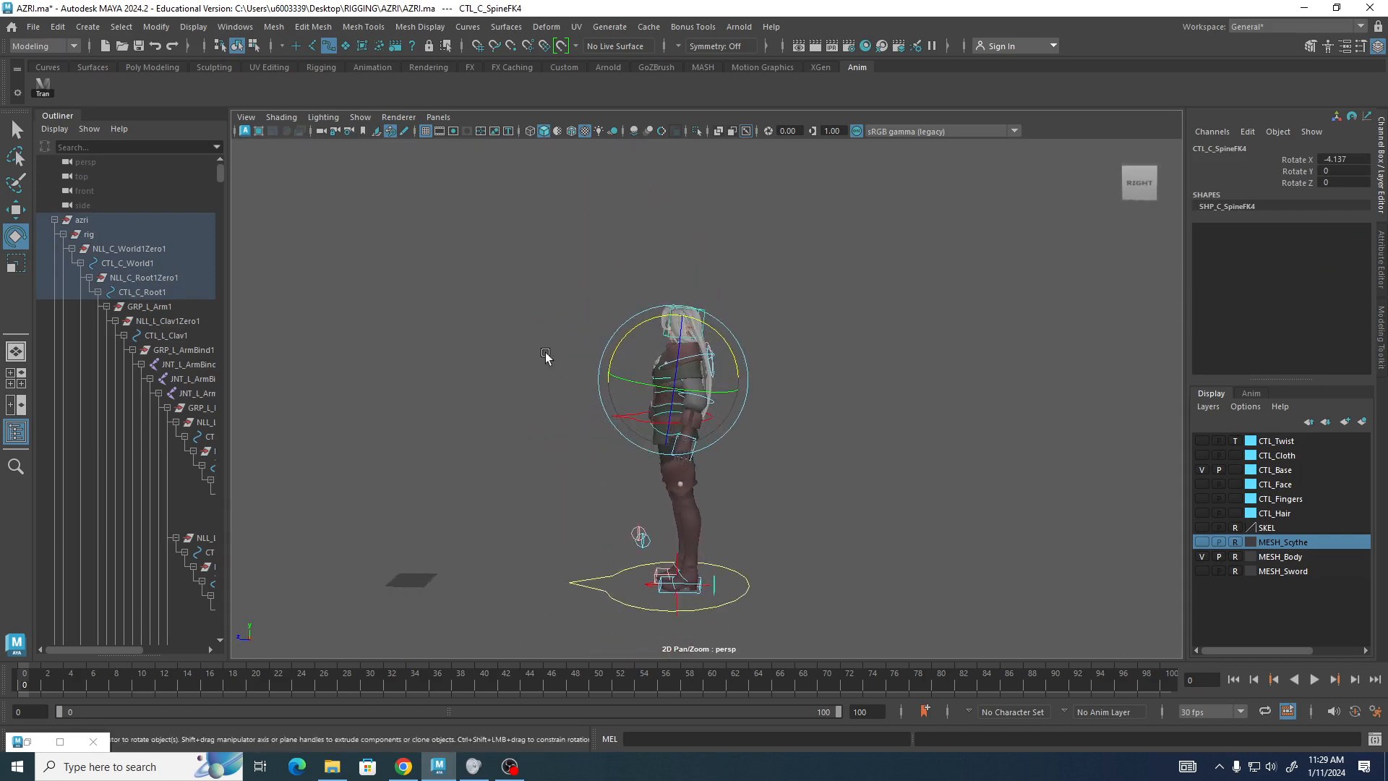
alt+drag(545, 357, 541, 356)
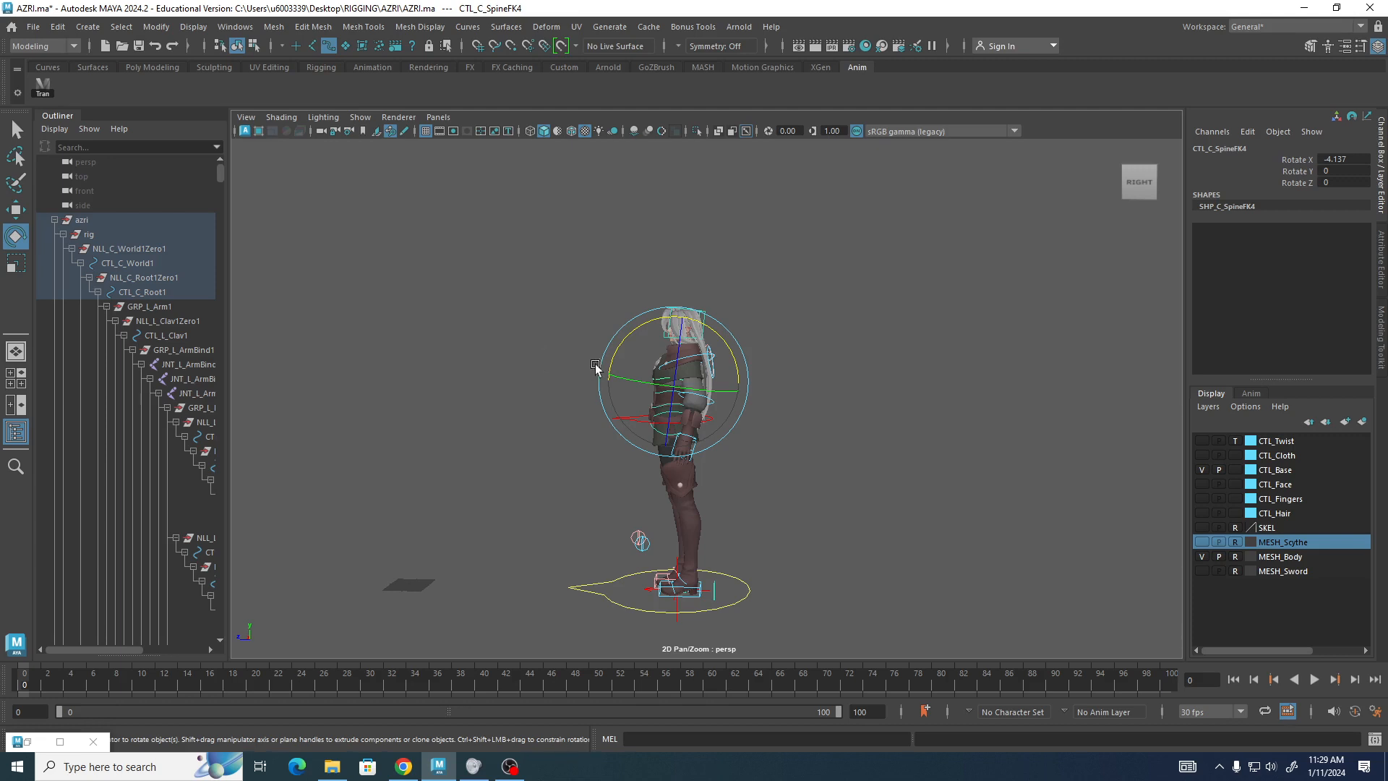
Select all the rig controls, set a keyframe on them at frame 0, and keep the playback rate at 30 fps.
drag(465, 149, 791, 623)
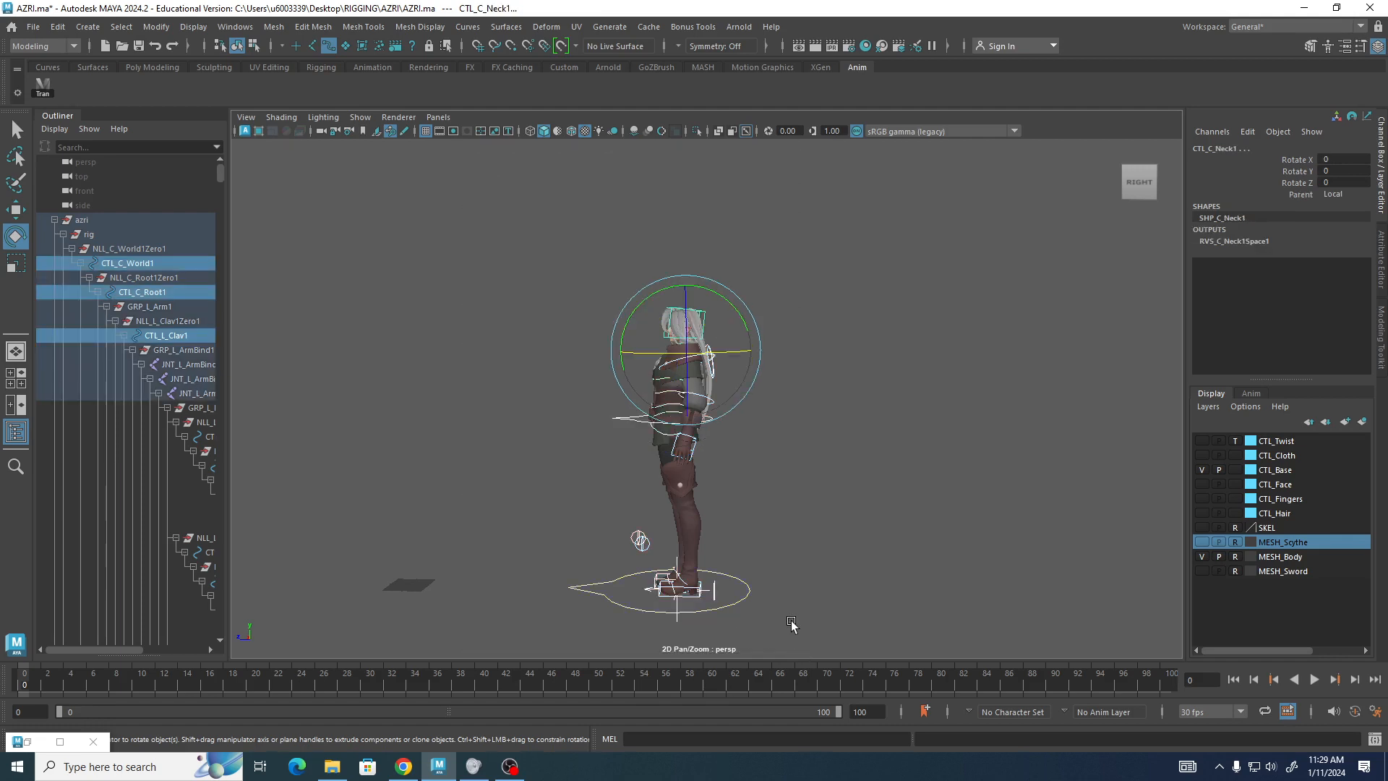
click(413, 226)
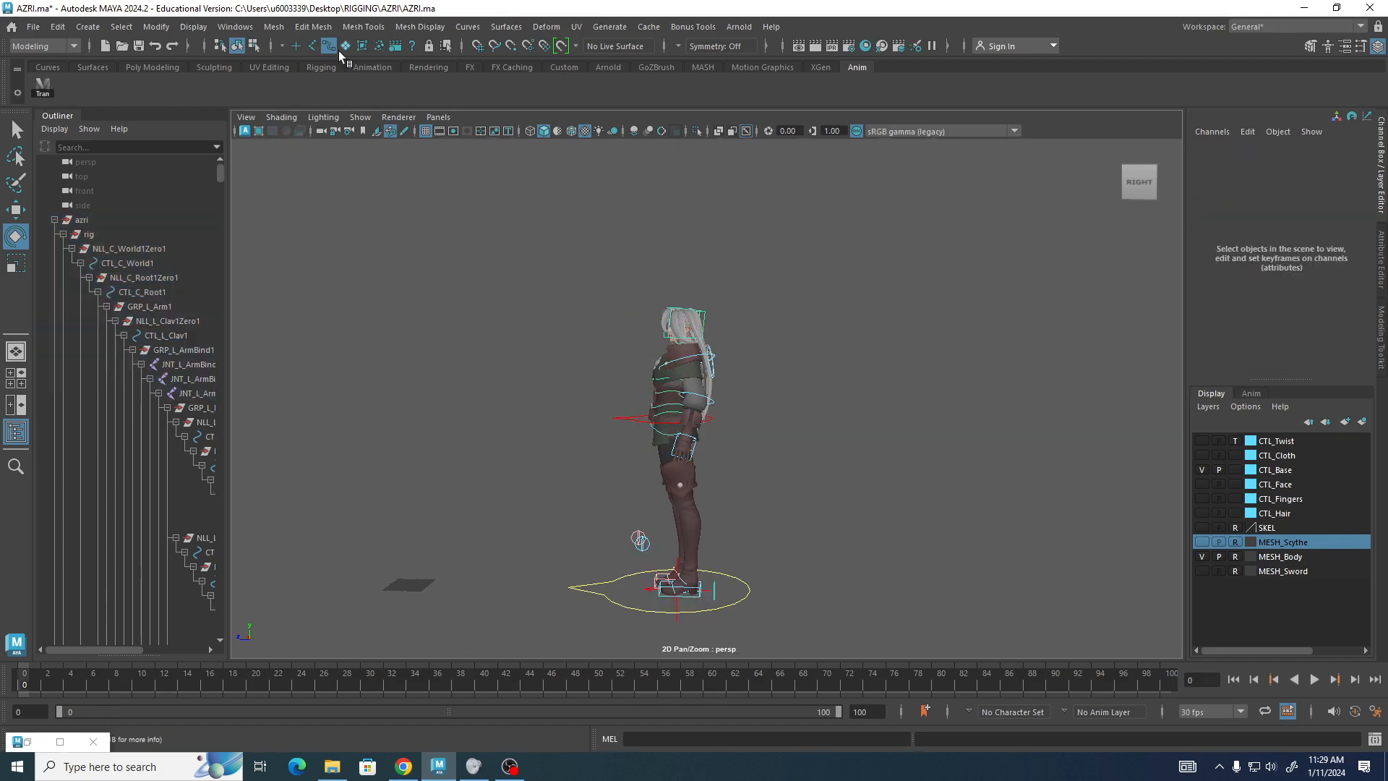
drag(485, 225, 946, 639)
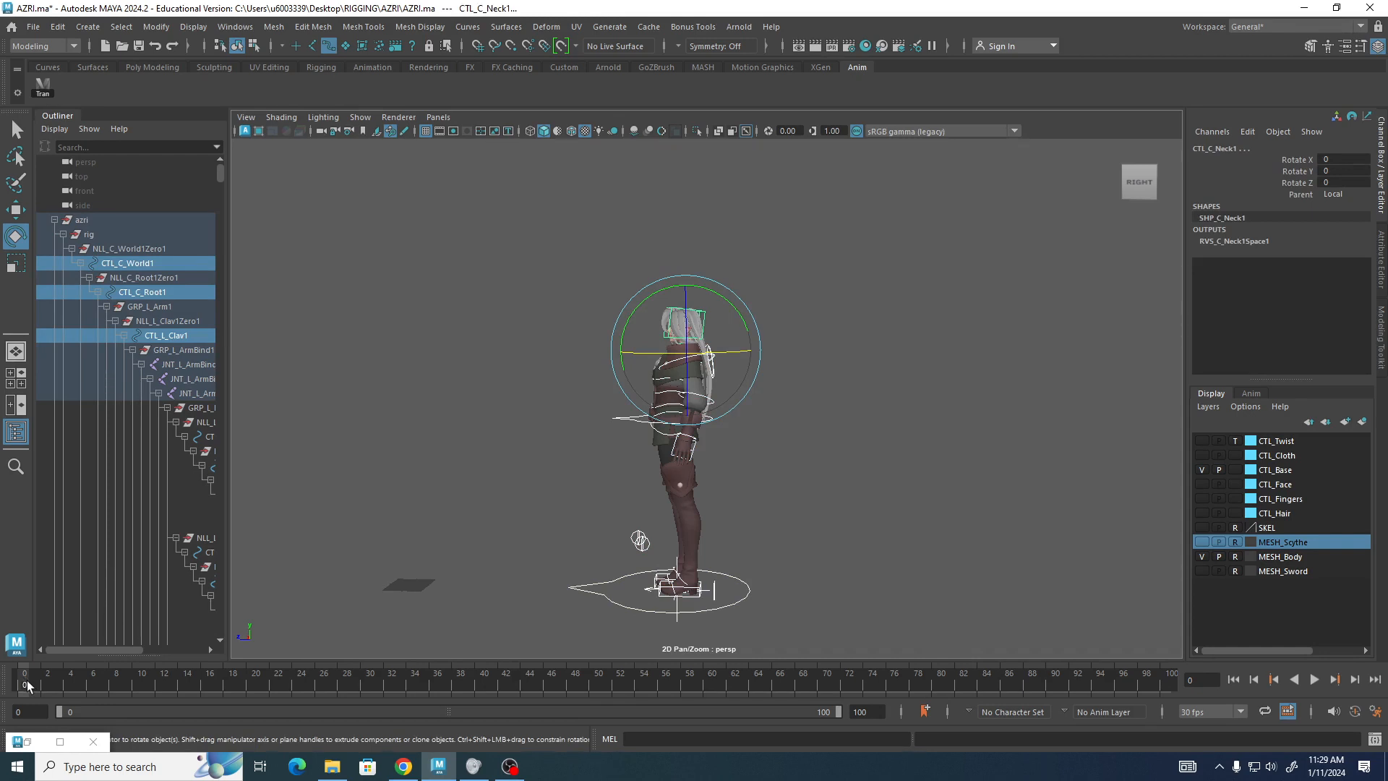
key(s)
click(1239, 712)
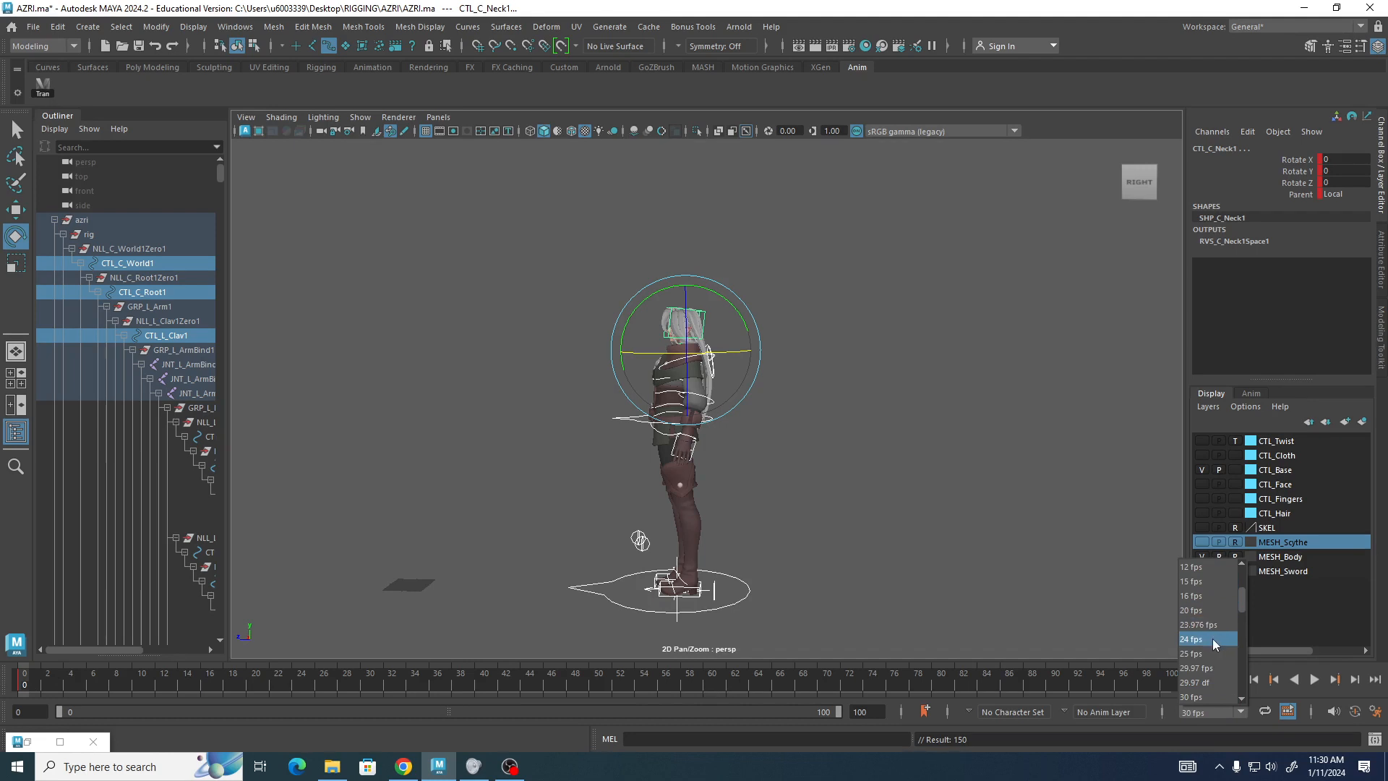
click(1197, 696)
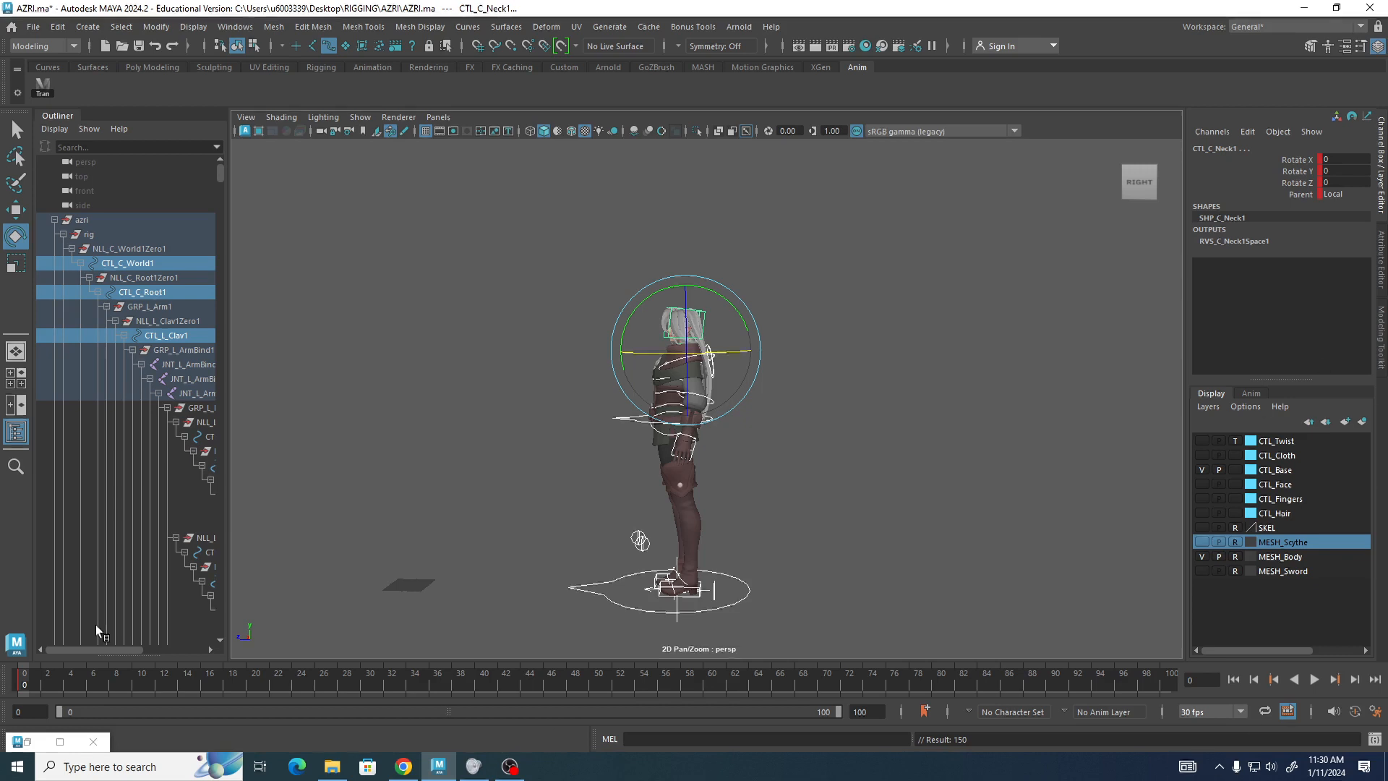
At frame 15, move the root control down about -0.35 on Y and about -0.07 on Z.
drag(84, 682, 206, 684)
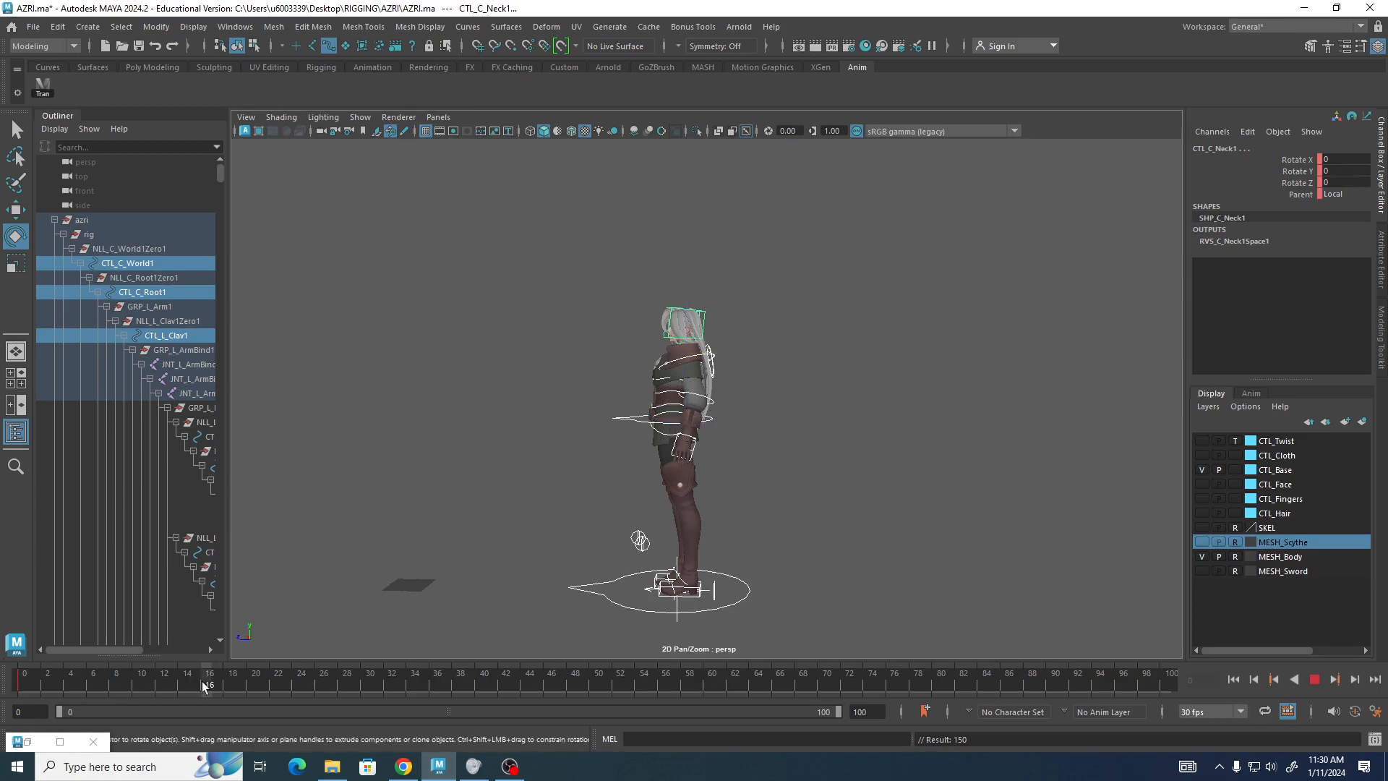
drag(204, 686, 196, 691)
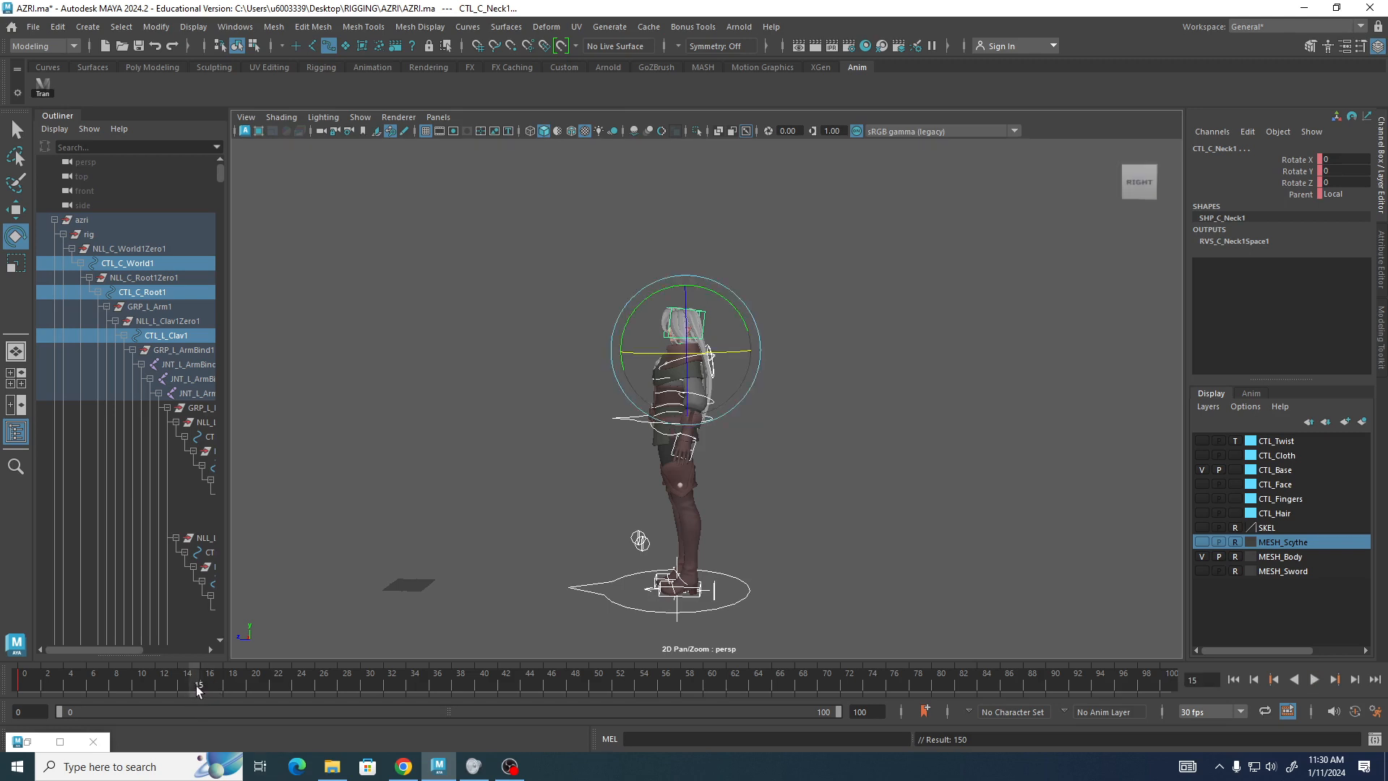
alt+drag(435, 402, 495, 396)
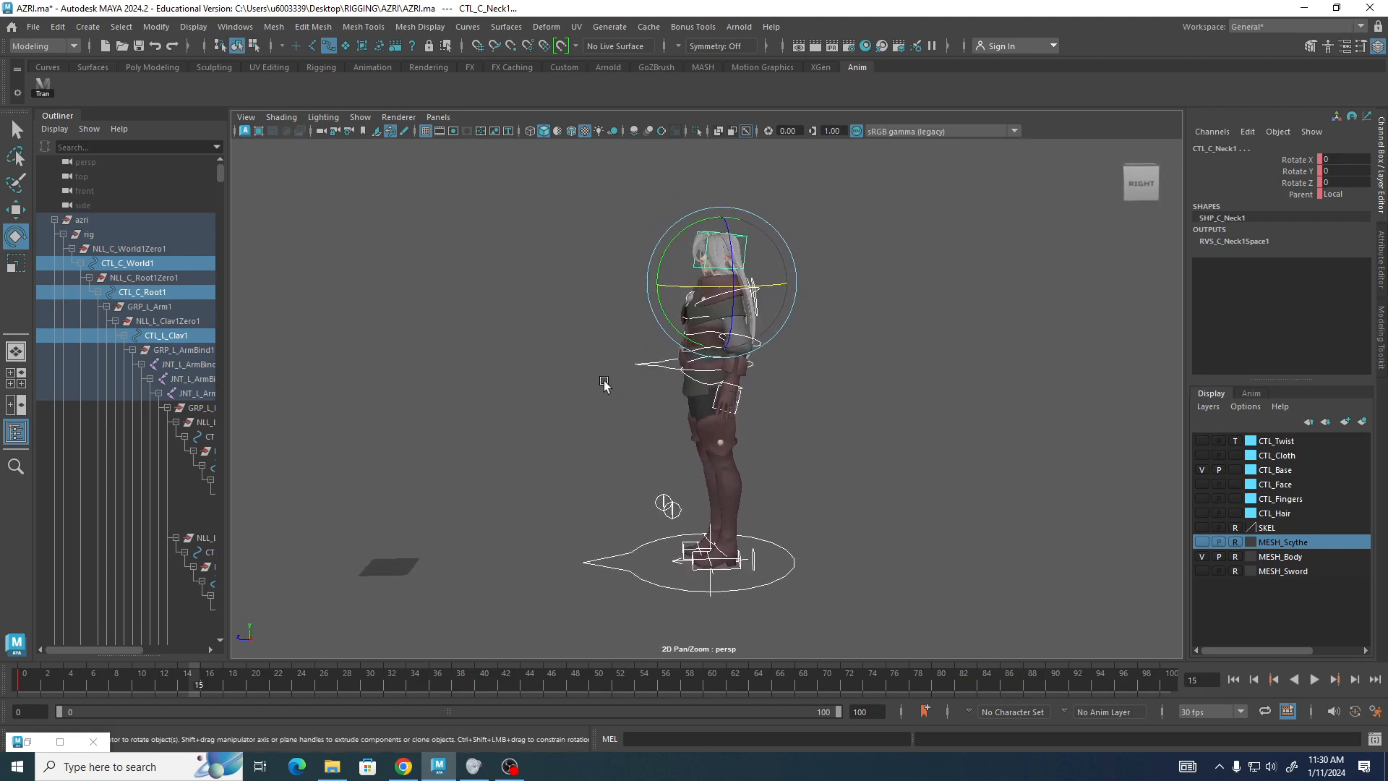
click(642, 397)
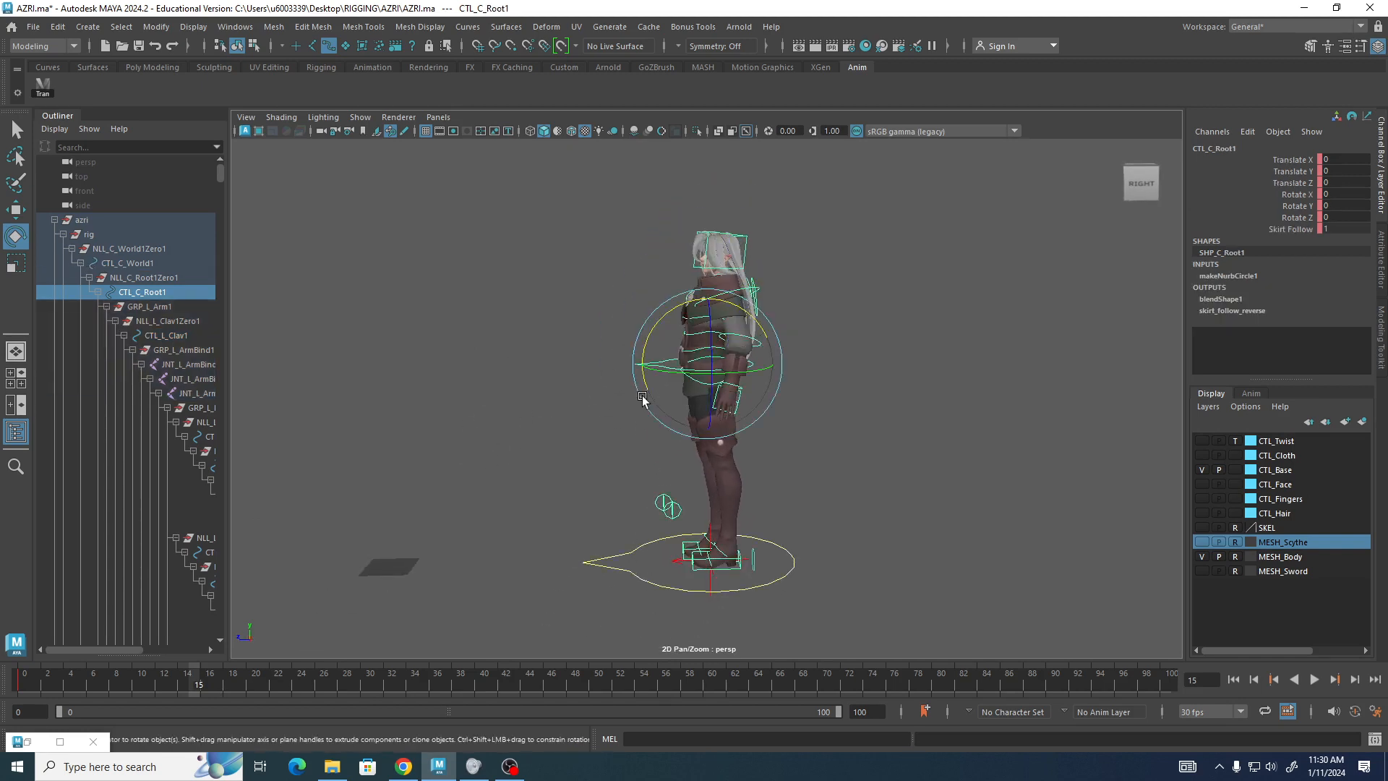
key(w)
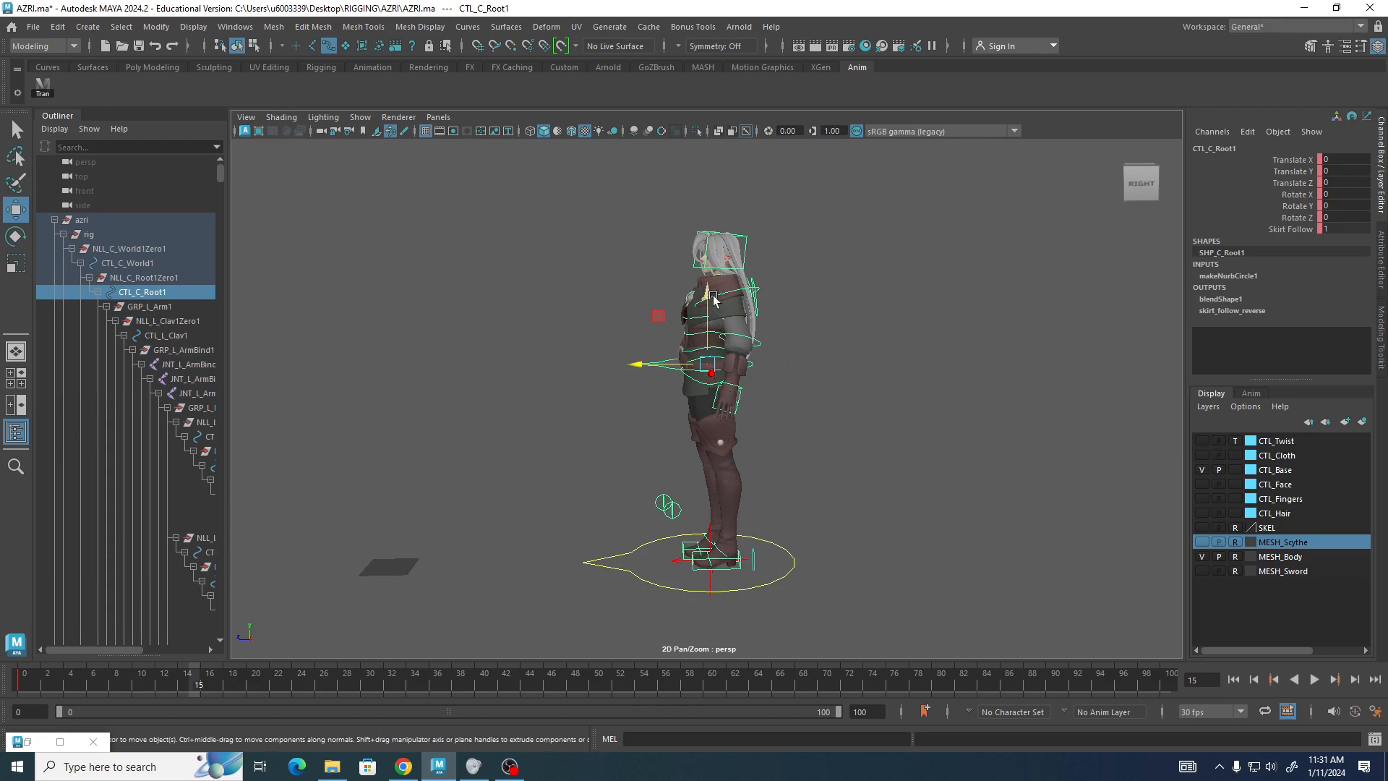
drag(703, 307, 701, 359)
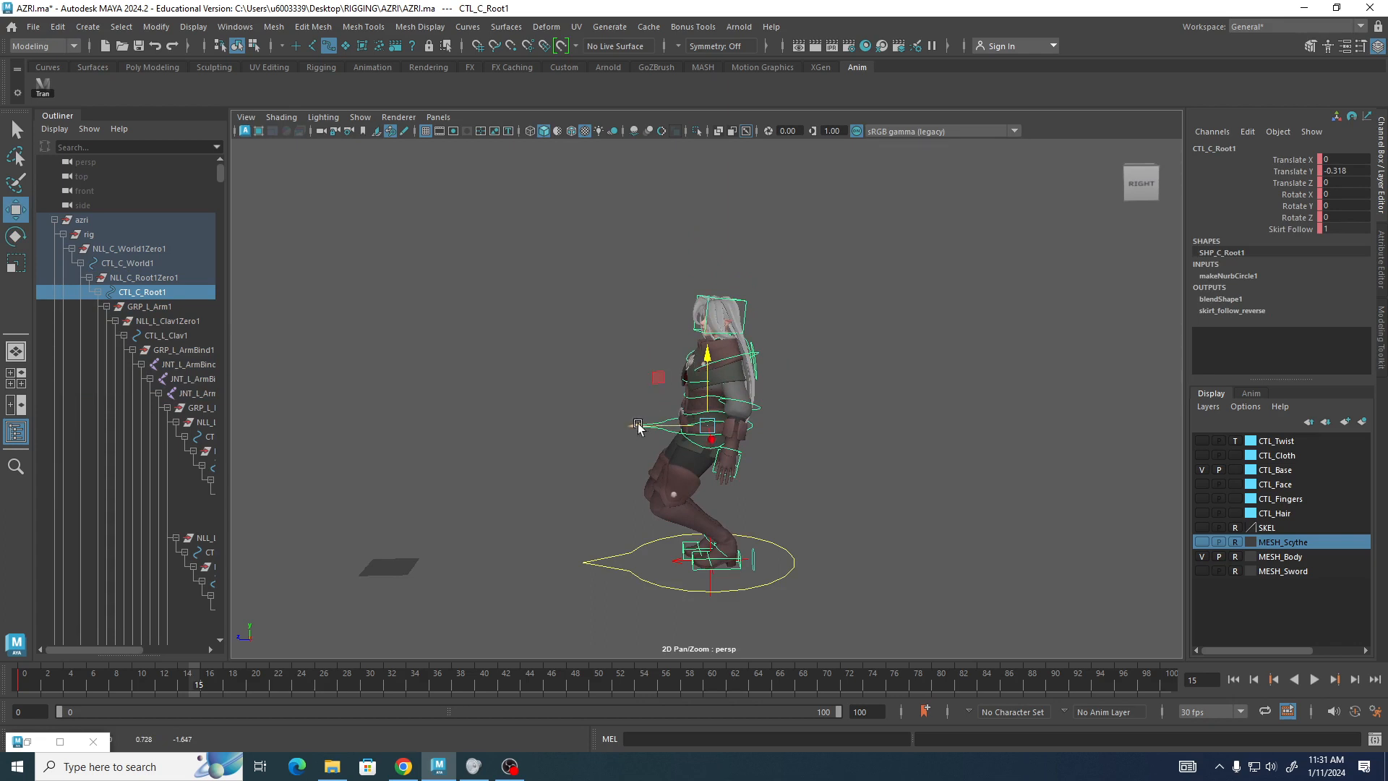
drag(639, 425, 653, 424)
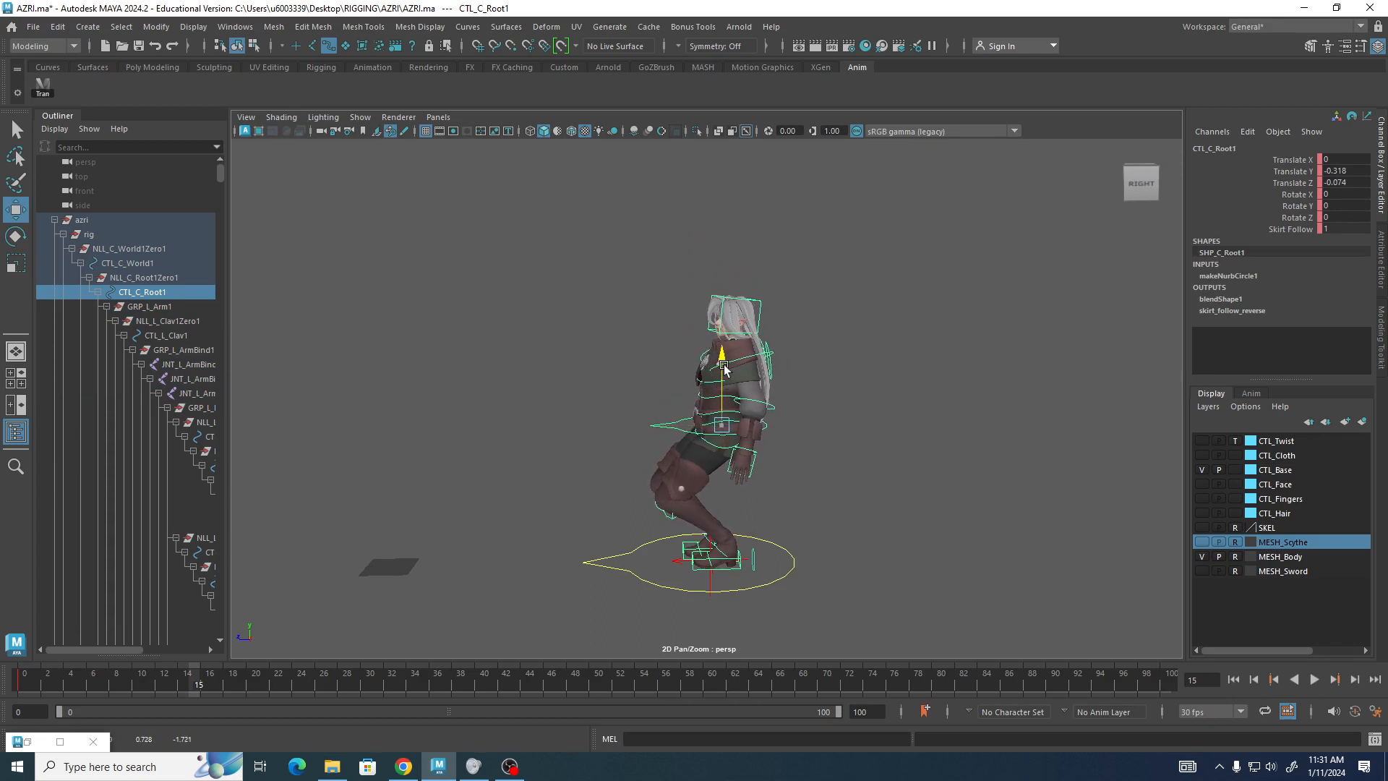
drag(723, 366, 600, 334)
alt+right_drag(600, 334, 652, 386)
alt+middle_drag(652, 386, 642, 309)
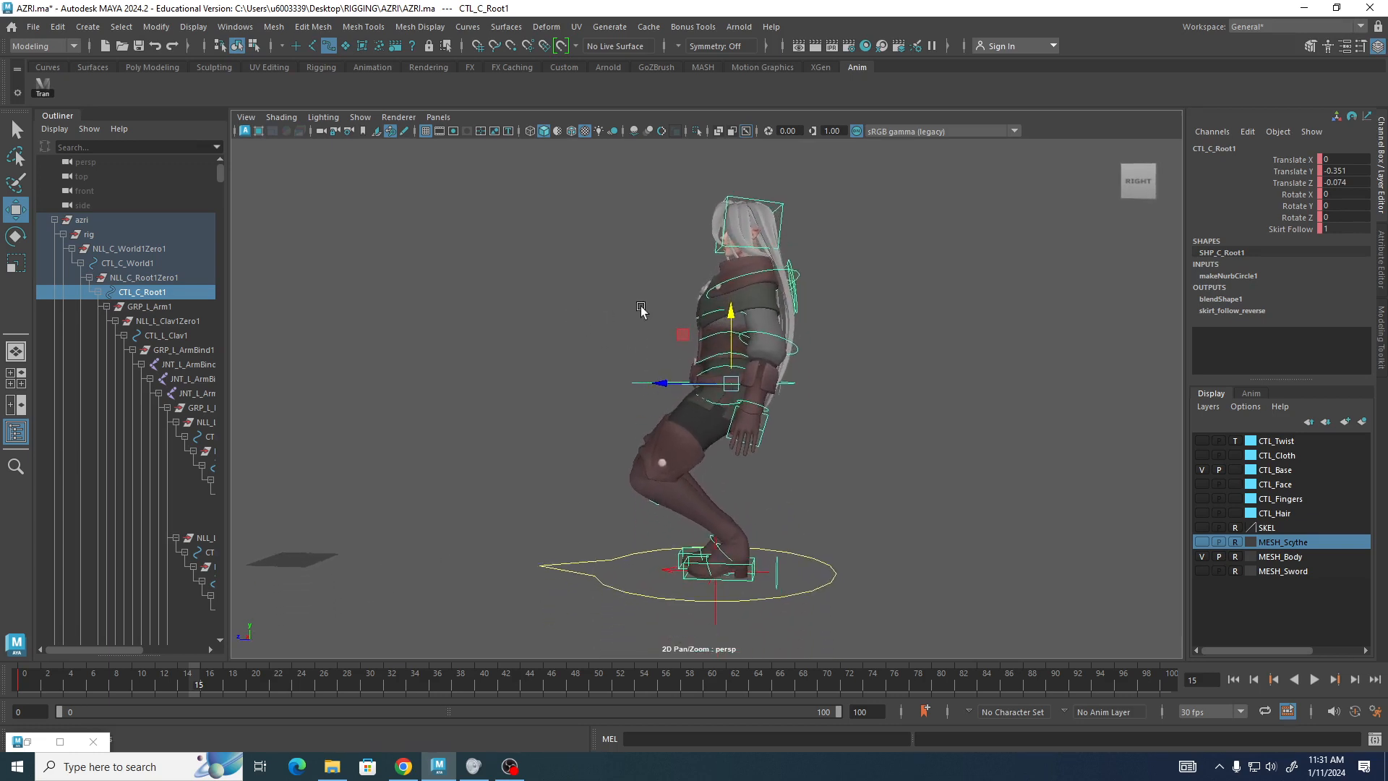
alt+drag(641, 310, 645, 325)
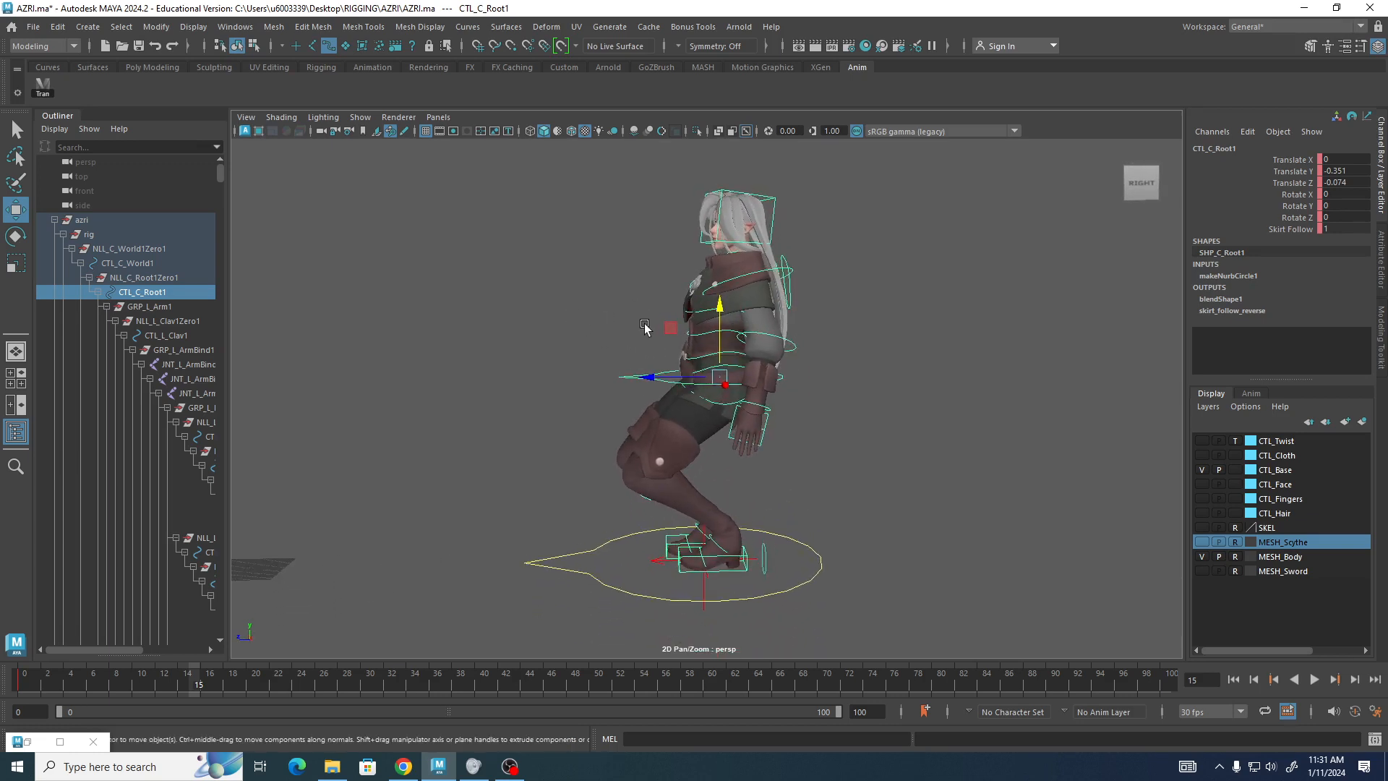
Rotate the root control about 16.5 degrees on X, then clear the selection.
key(e)
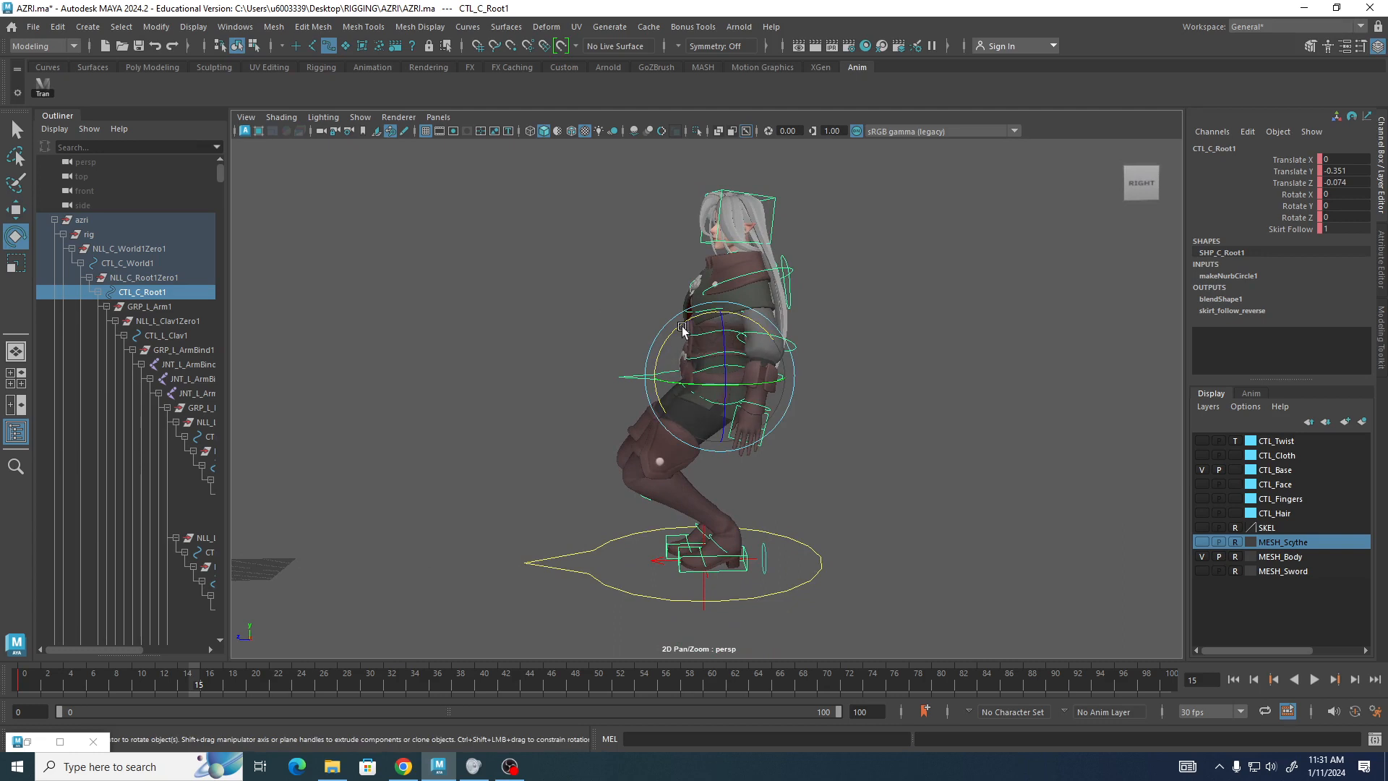
drag(683, 330, 723, 357)
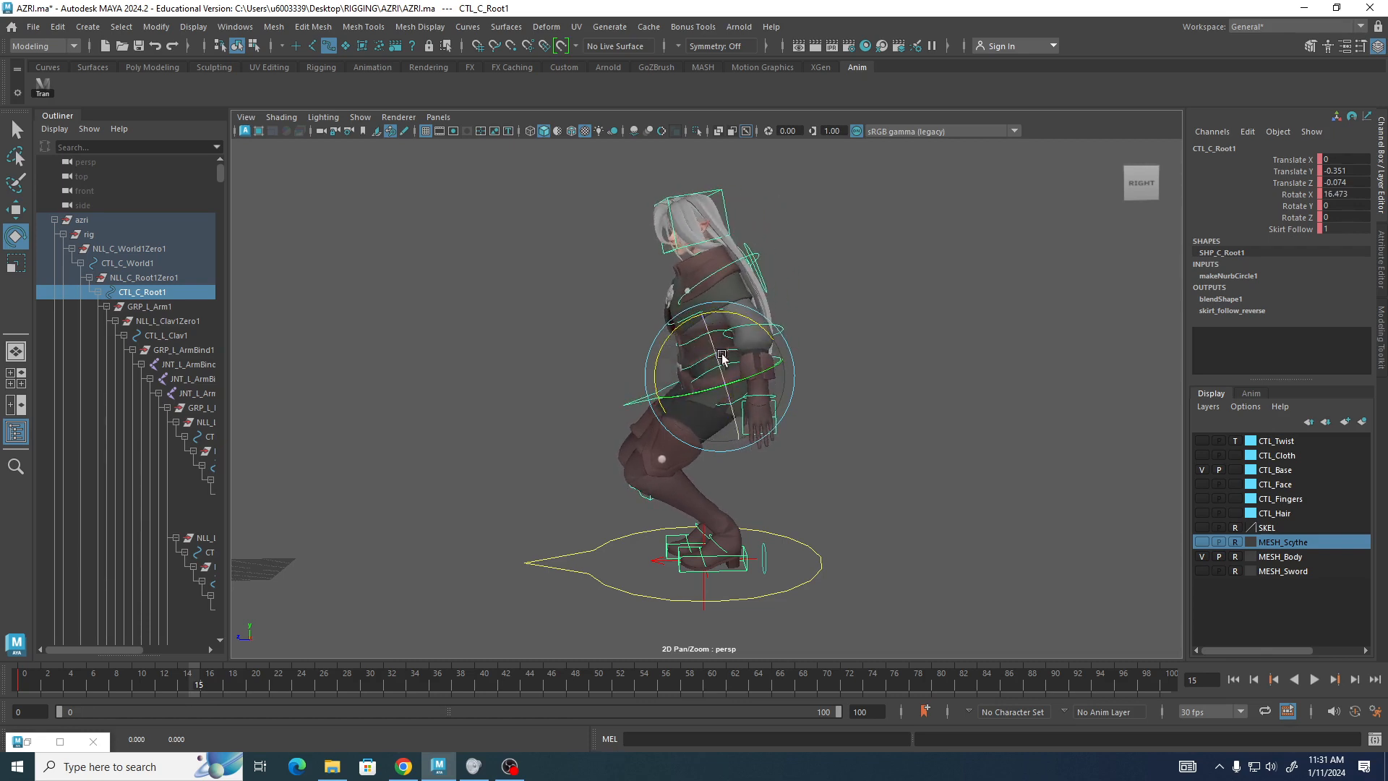
alt+drag(911, 207, 572, 295)
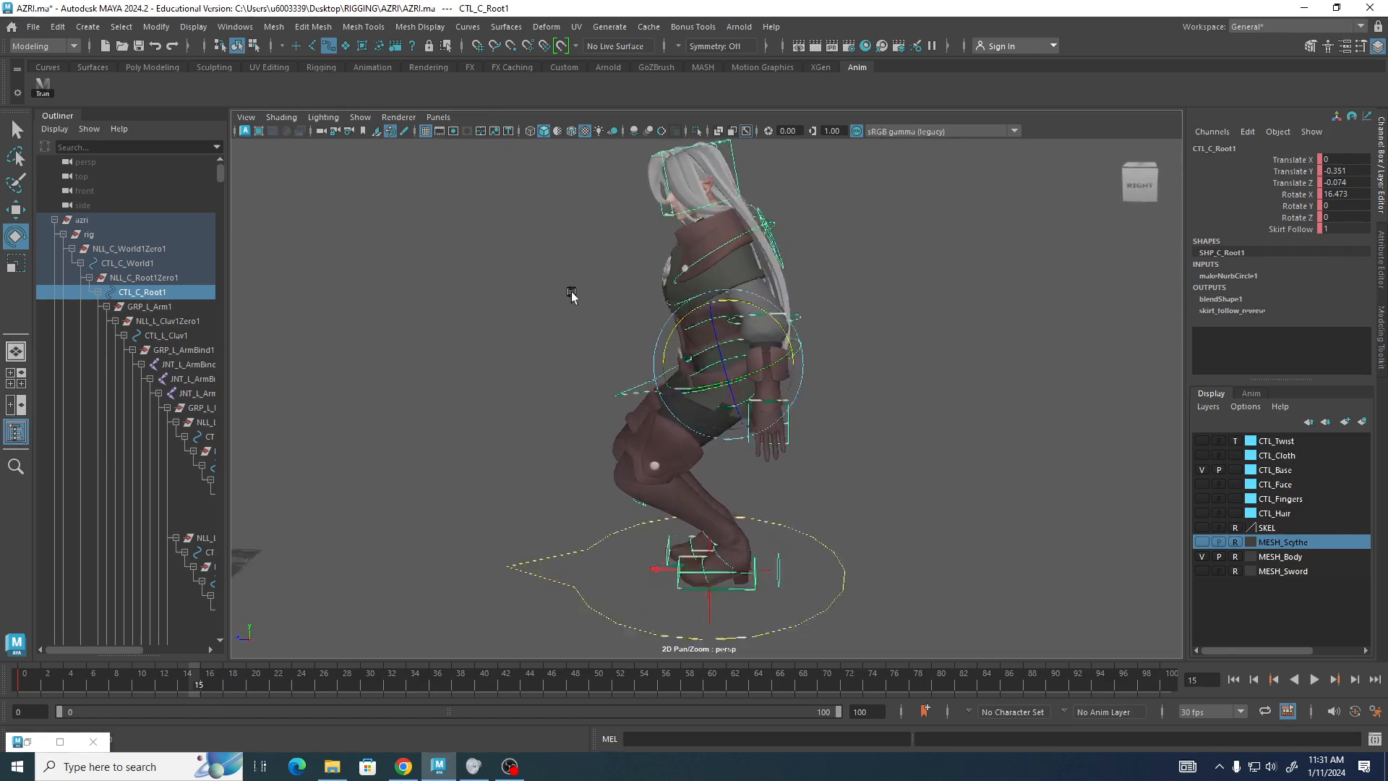
click(528, 282)
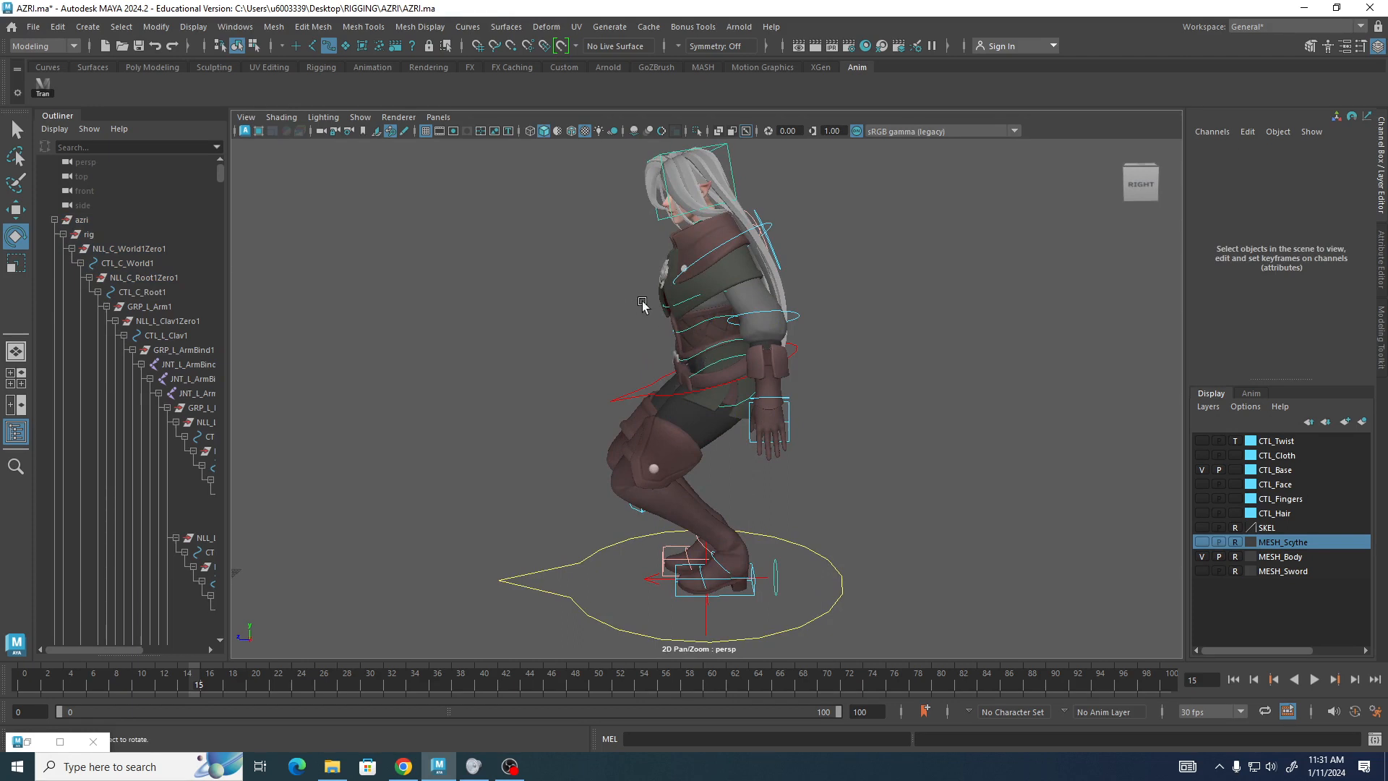
Rotate the spine FK2 control about 6.7 degrees on X to bend the torso forward.
drag(643, 294, 710, 356)
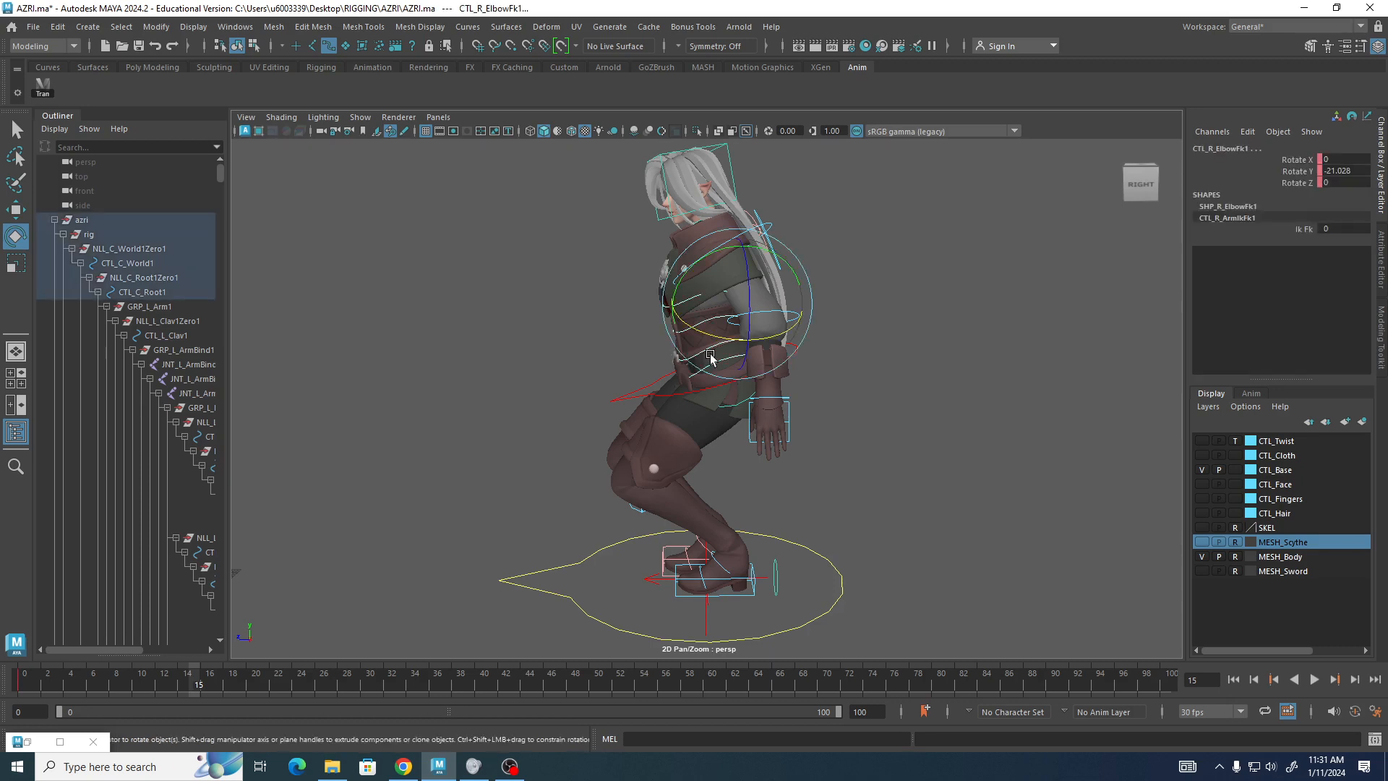
click(646, 300)
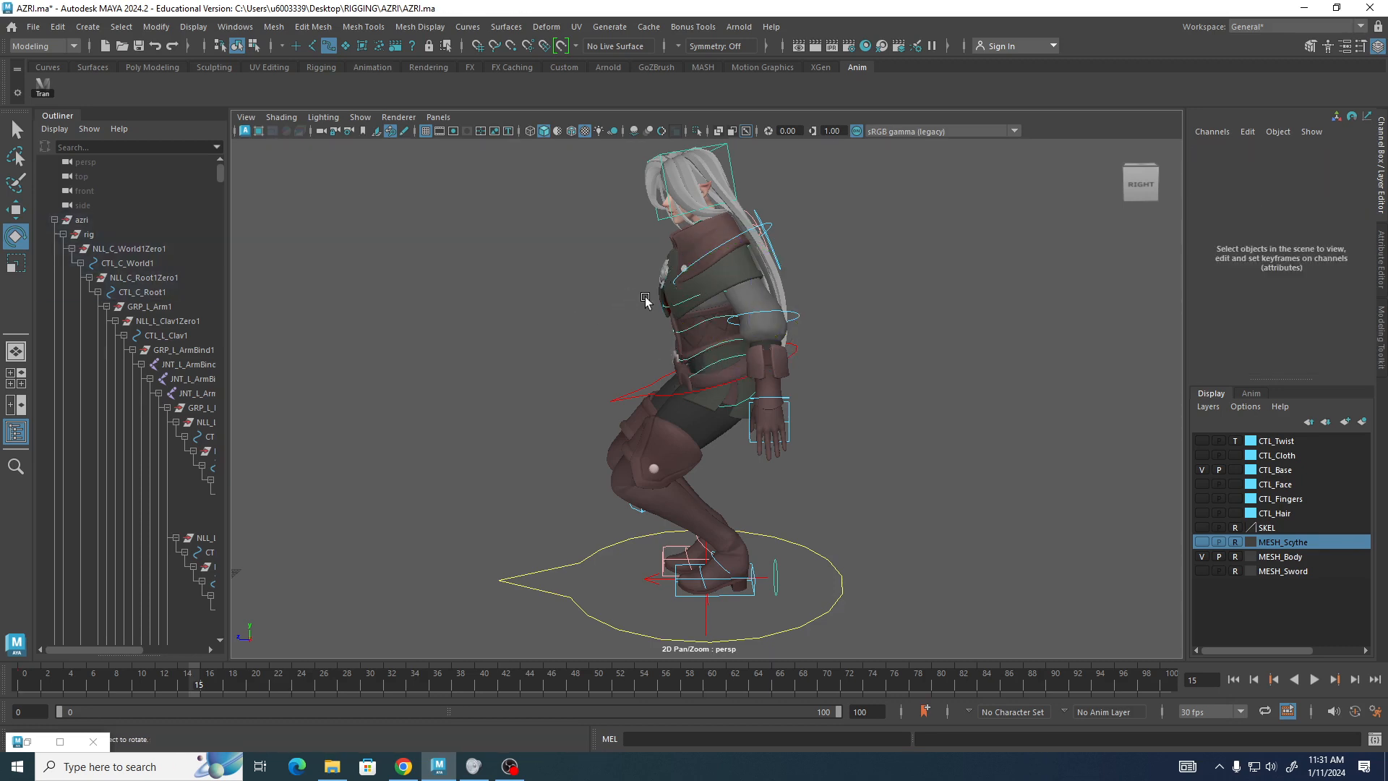
mouse_move(646, 300)
mouse_down()
mouse_move(715, 365)
mouse_move(666, 300)
mouse_move(548, 308)
mouse_move(656, 297)
mouse_up()
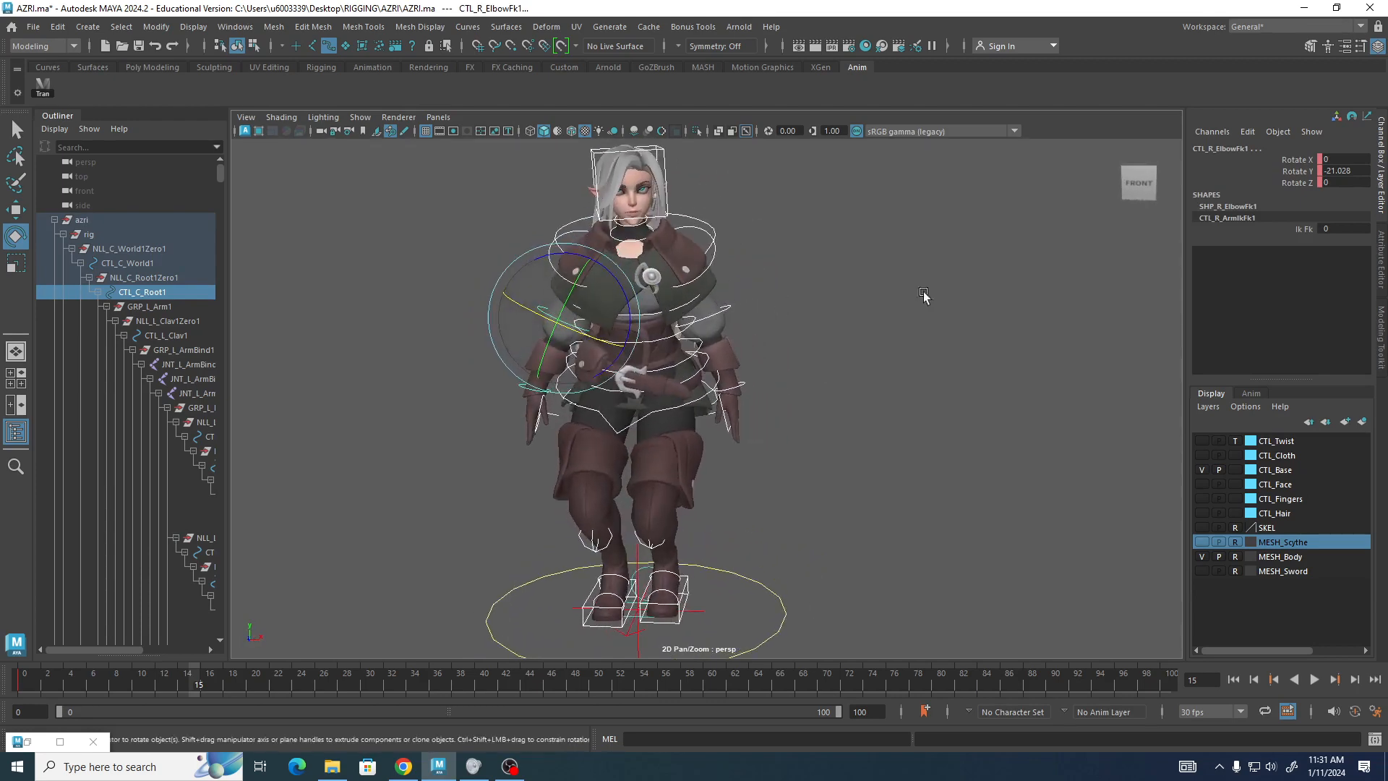
click(924, 295)
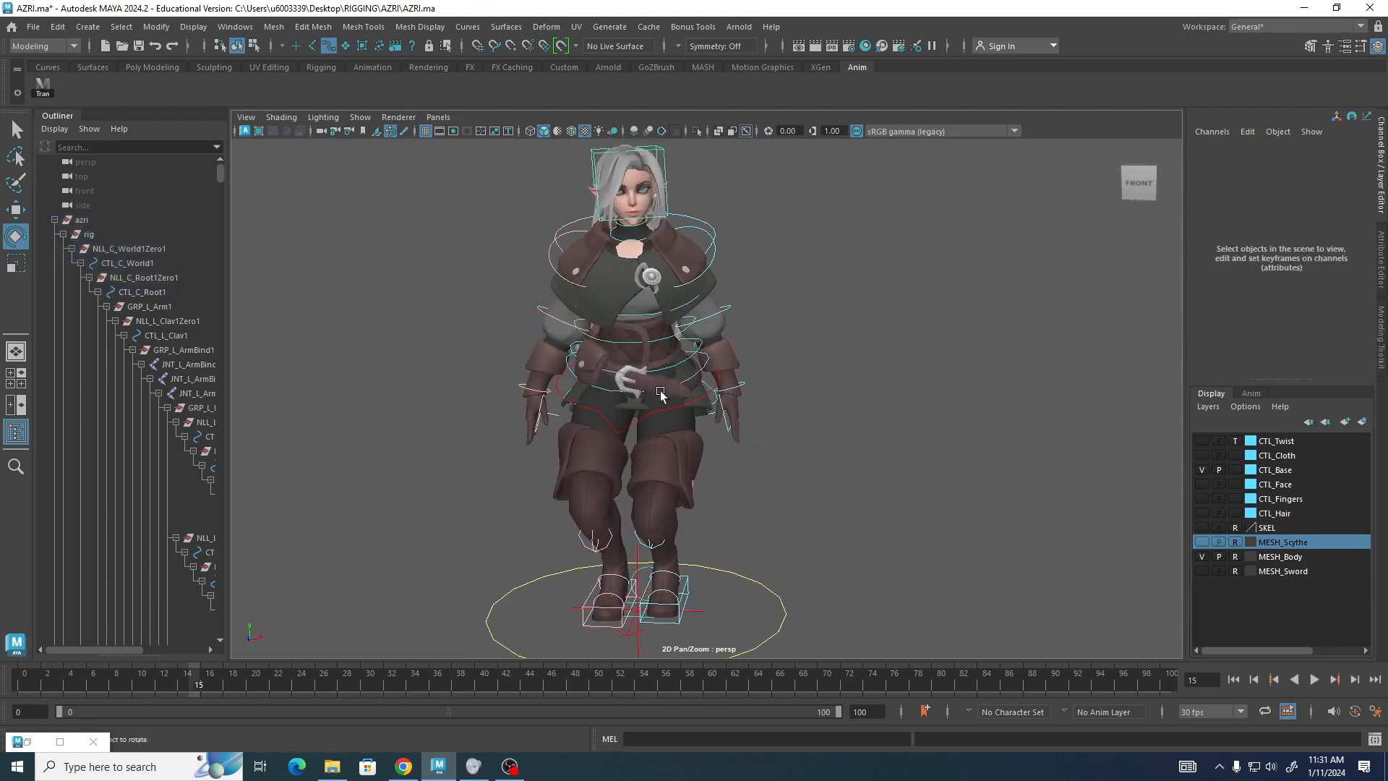
drag(643, 310, 788, 331)
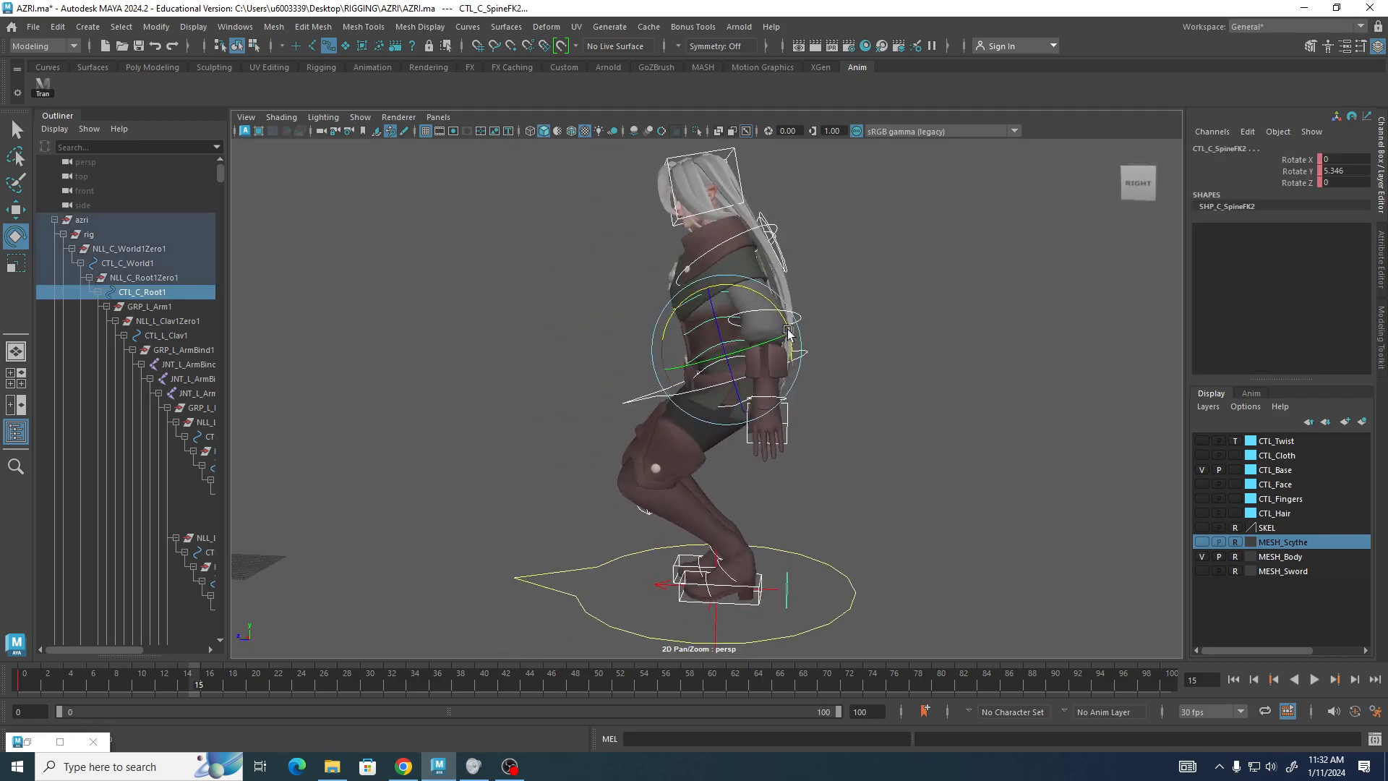
mouse_move(671, 311)
mouse_down()
mouse_move(660, 318)
mouse_move(707, 318)
mouse_move(676, 325)
mouse_up()
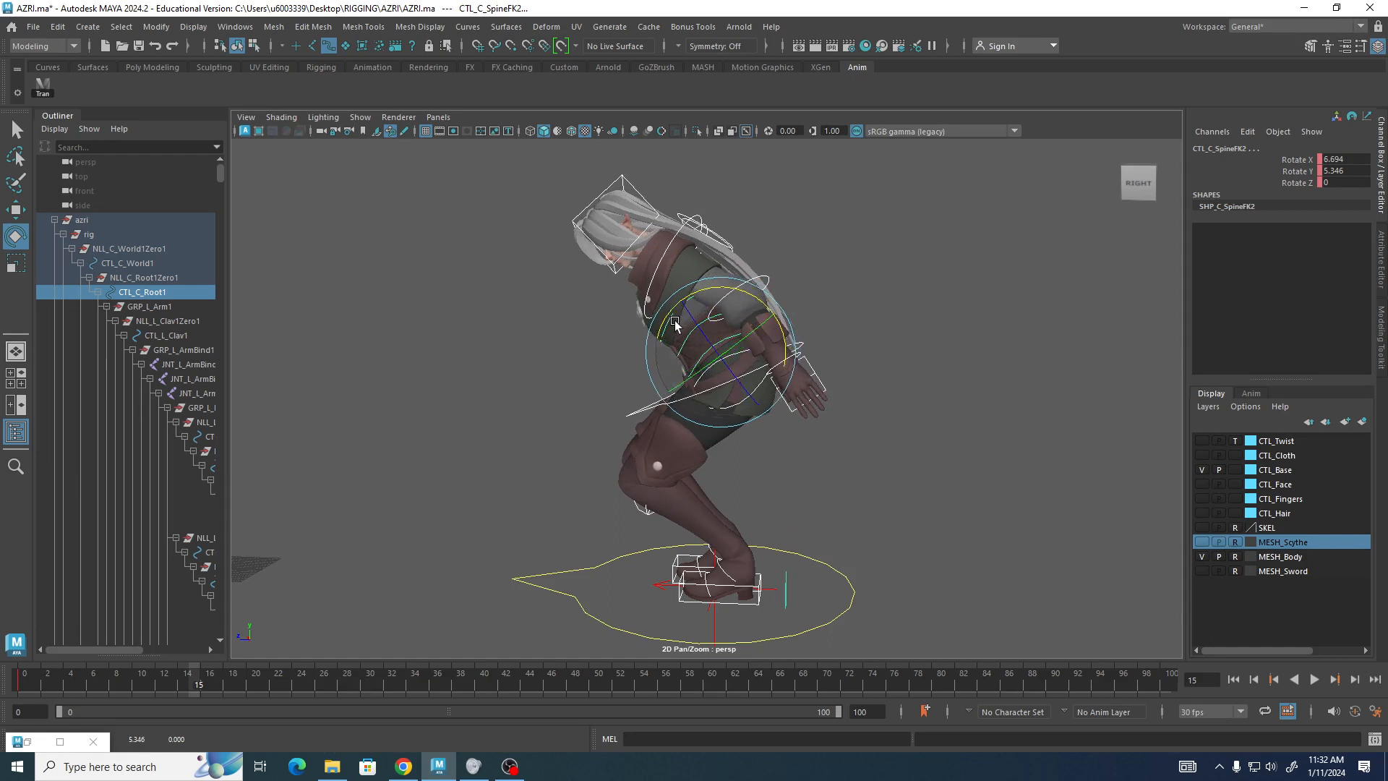
Rotate the head control to about 10.8, 37.8 and 7.7 degrees.
click(638, 187)
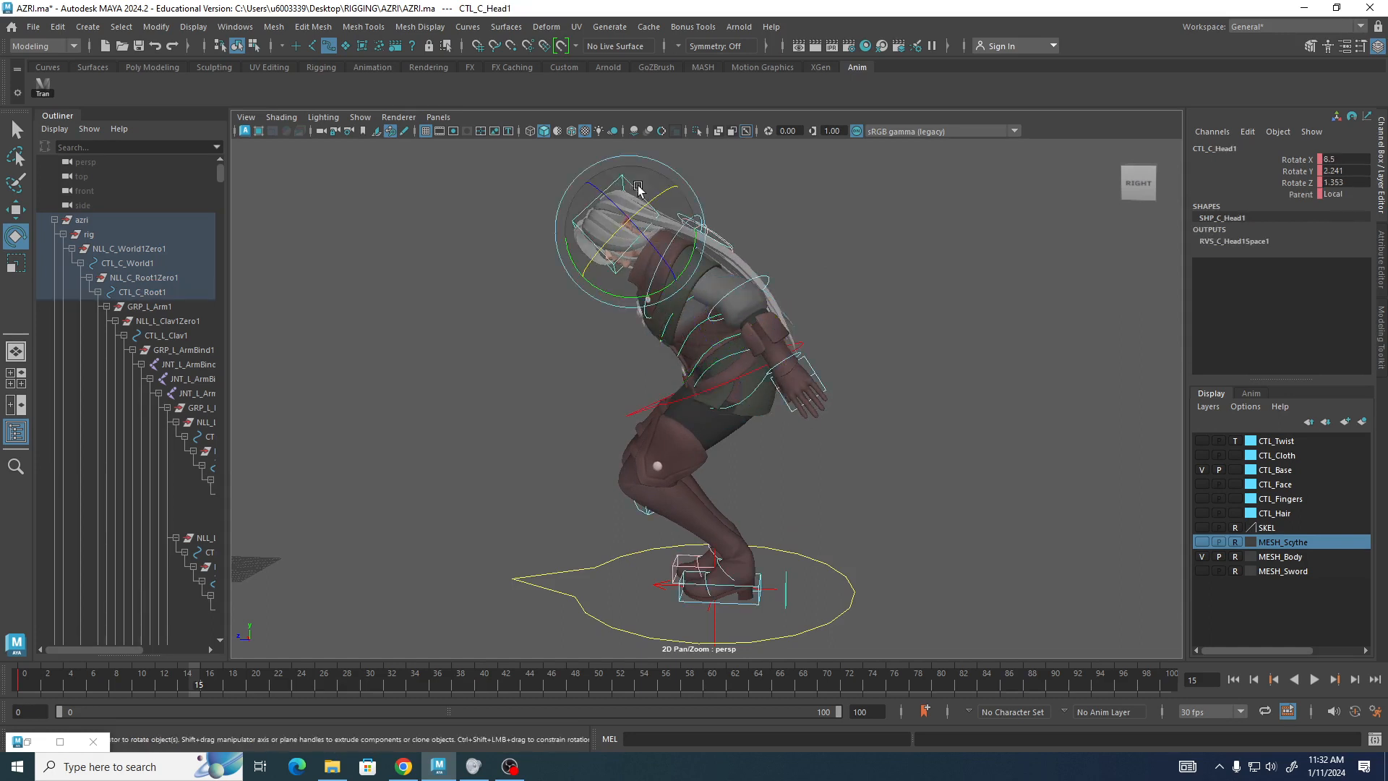
drag(620, 297, 591, 267)
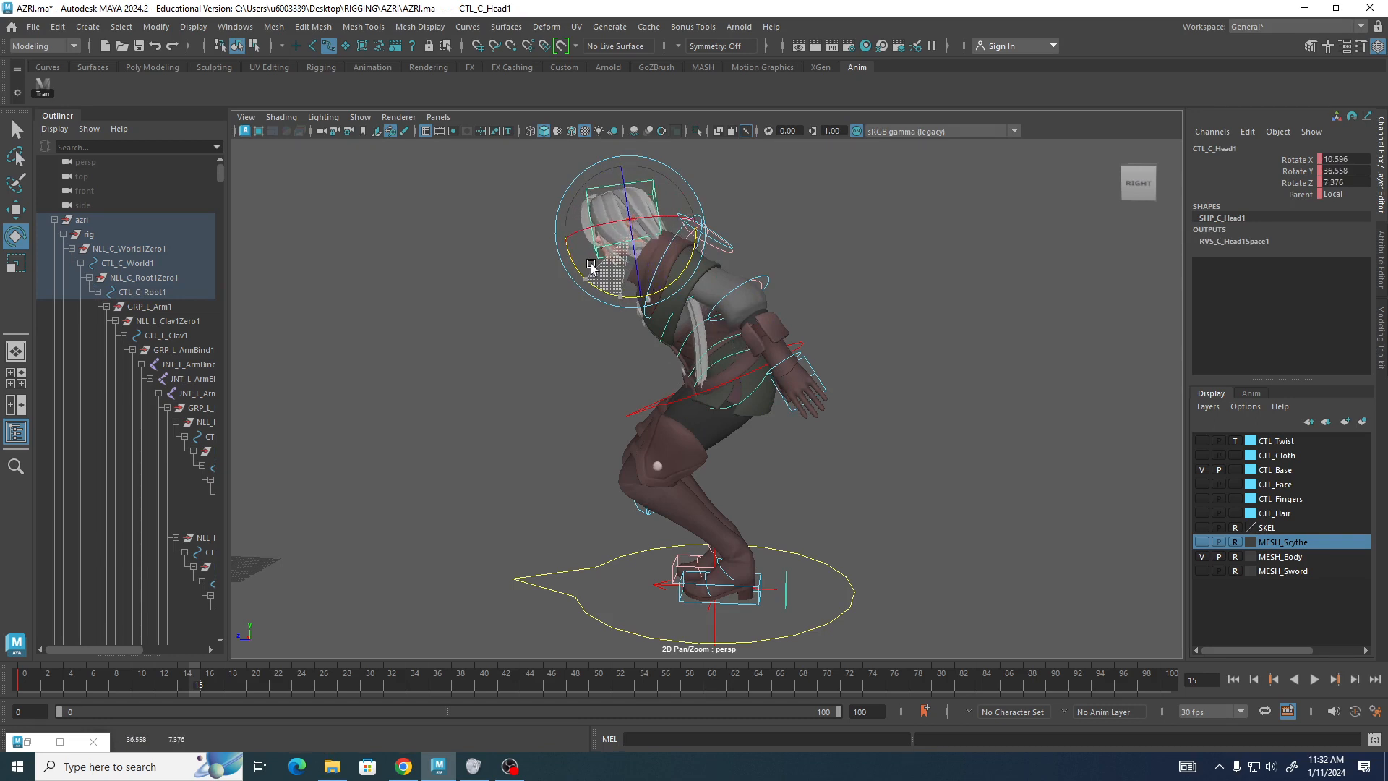
drag(591, 267, 590, 268)
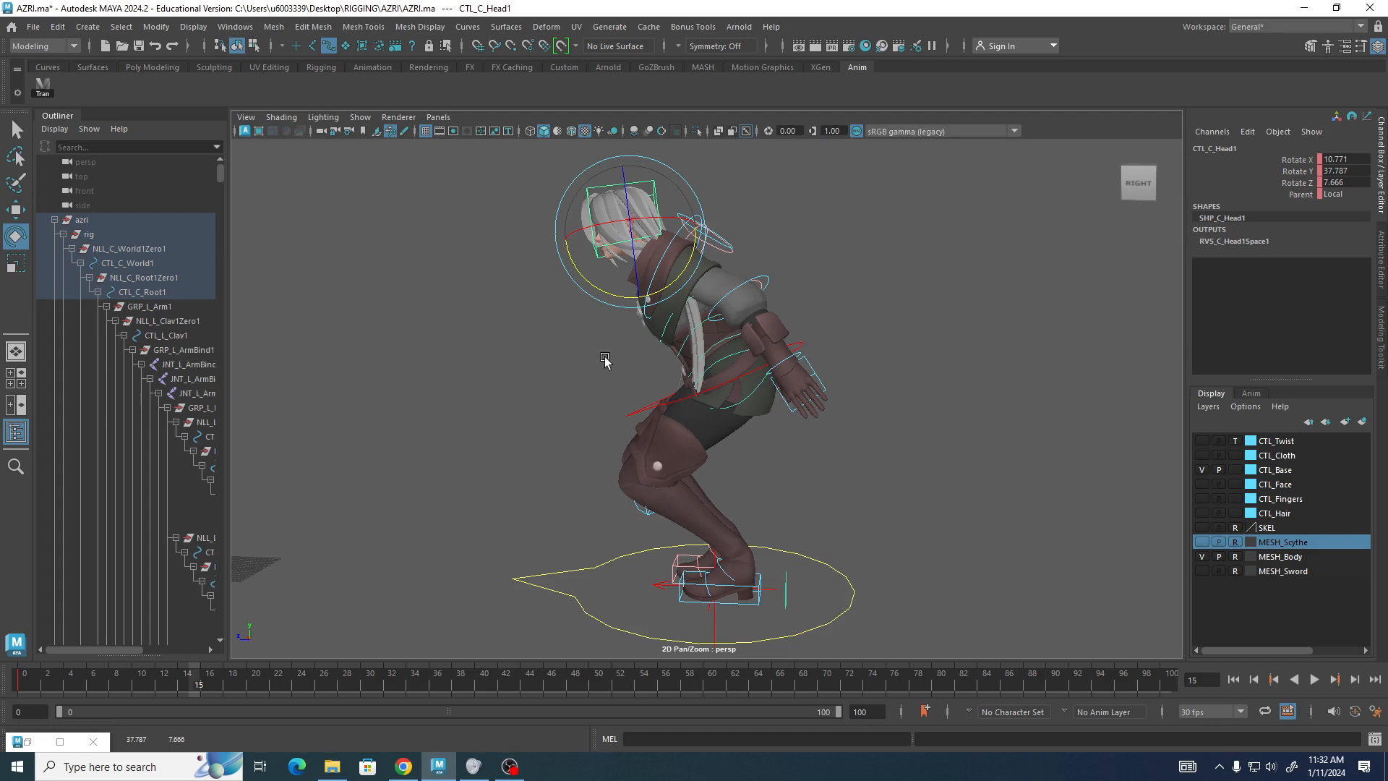
Move the root control to about -0.3 on Y and -0.175 on Z.
click(632, 412)
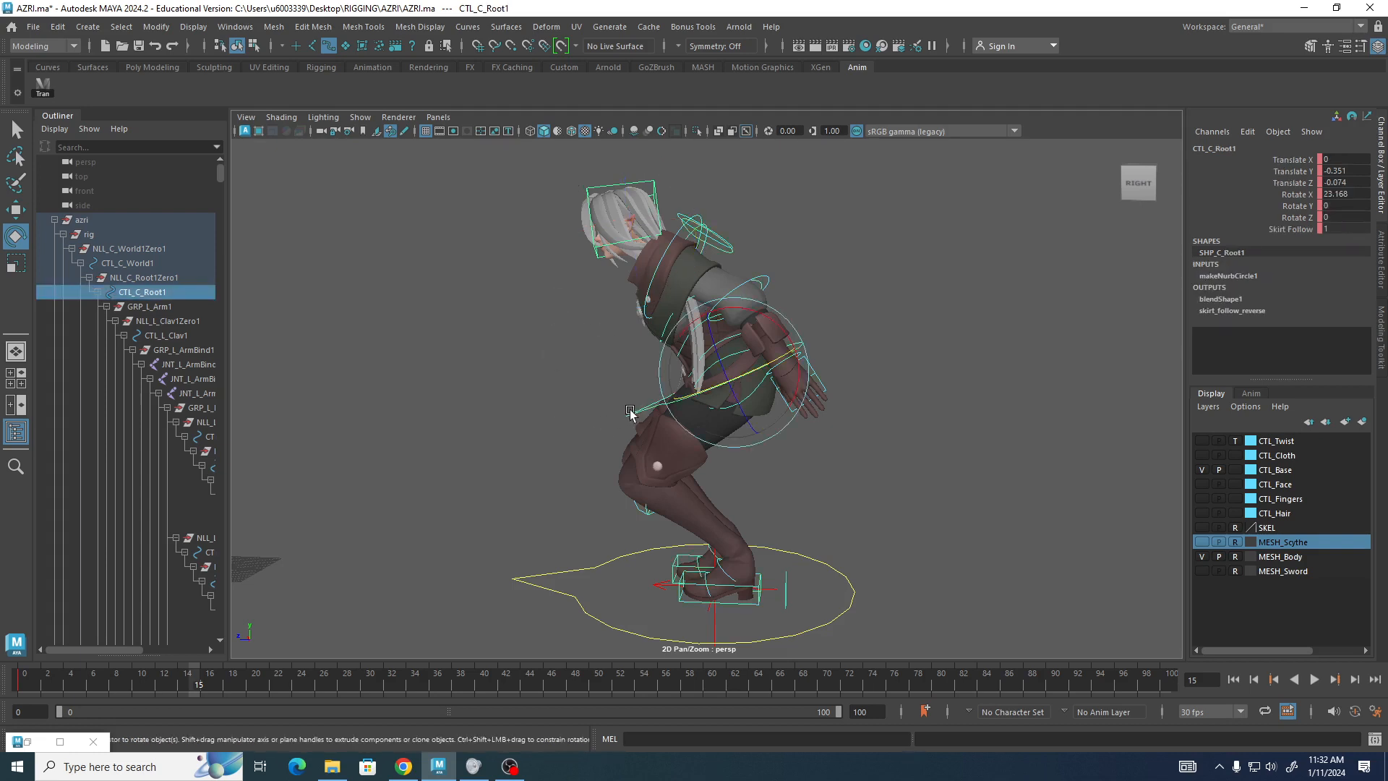
key(w)
drag(641, 372, 695, 352)
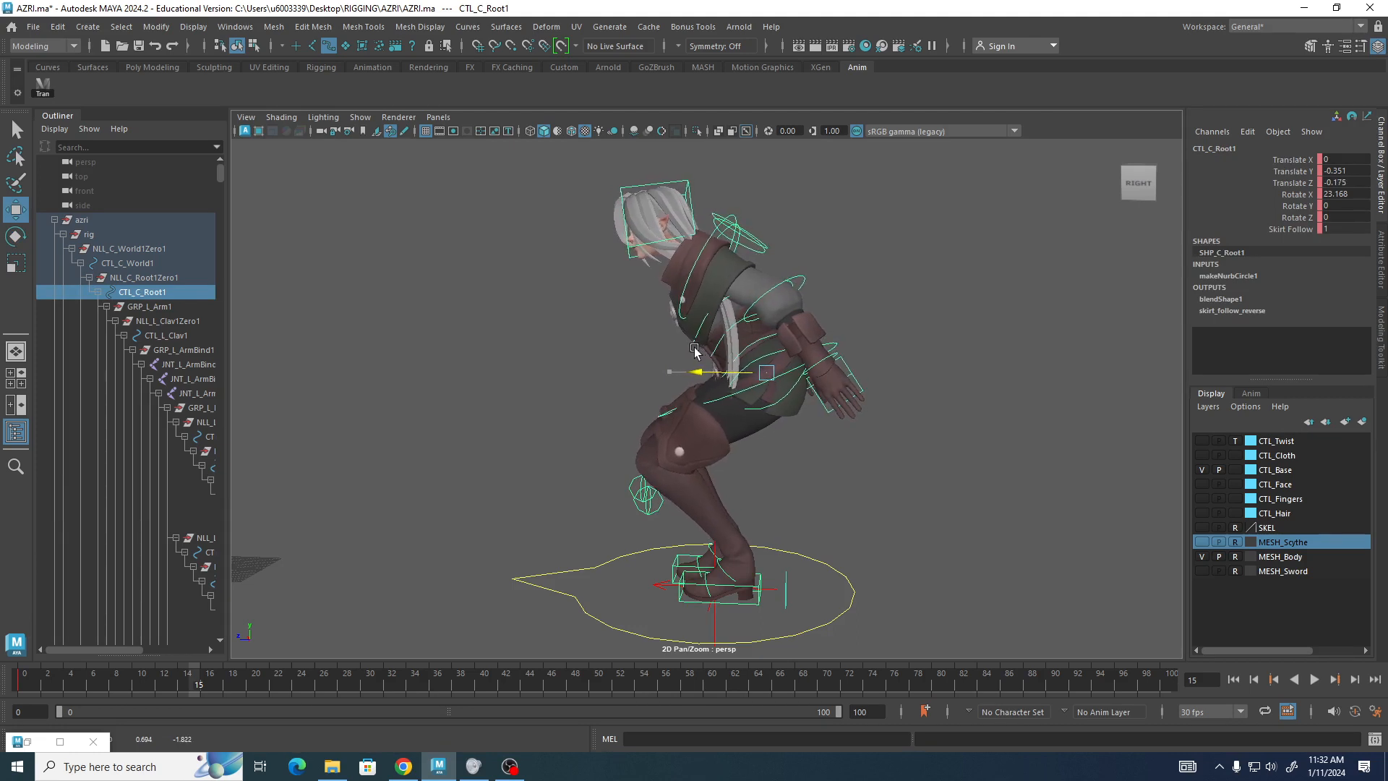
drag(766, 302, 766, 285)
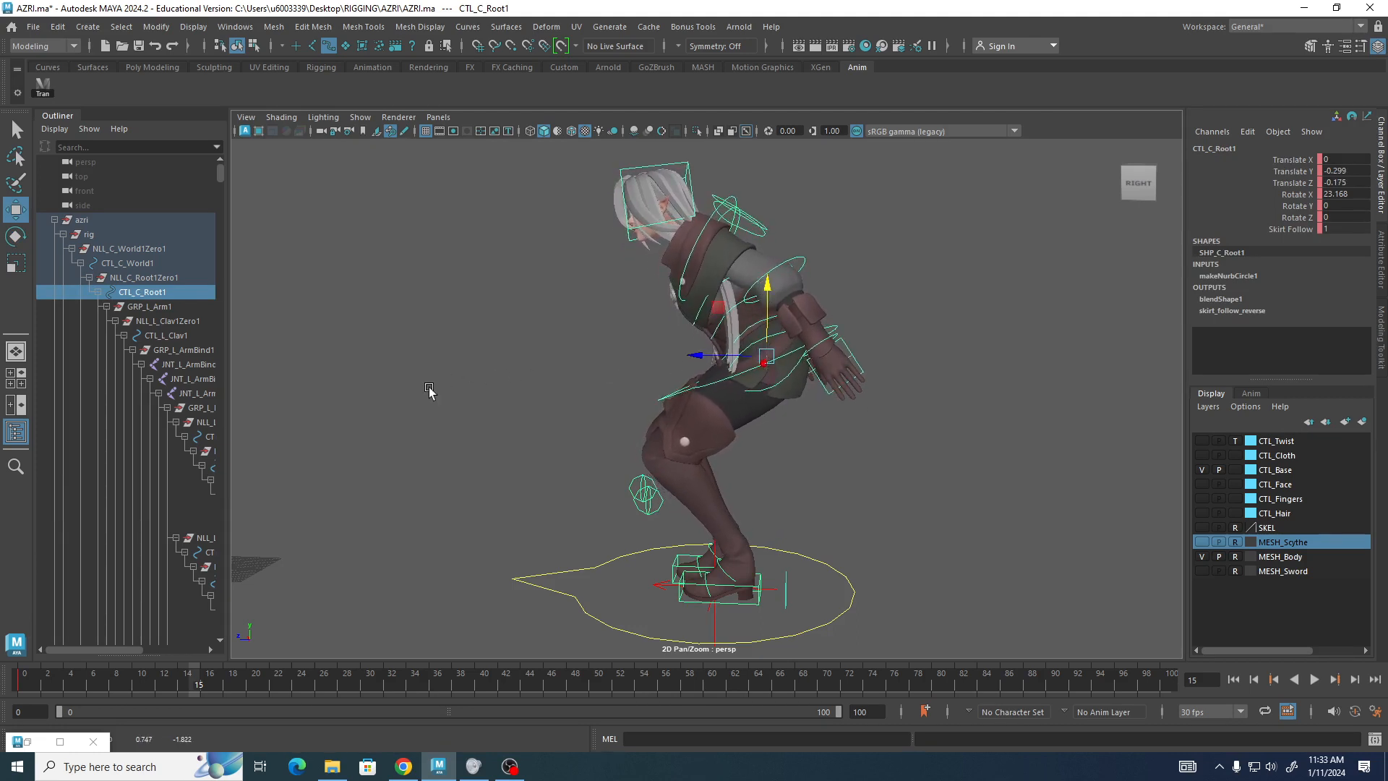
Turn on auto keyframing.
mouse_move(494, 412)
alt+mouse_down()
mouse_move(469, 418)
mouse_move(514, 409)
alt+mouse_up()
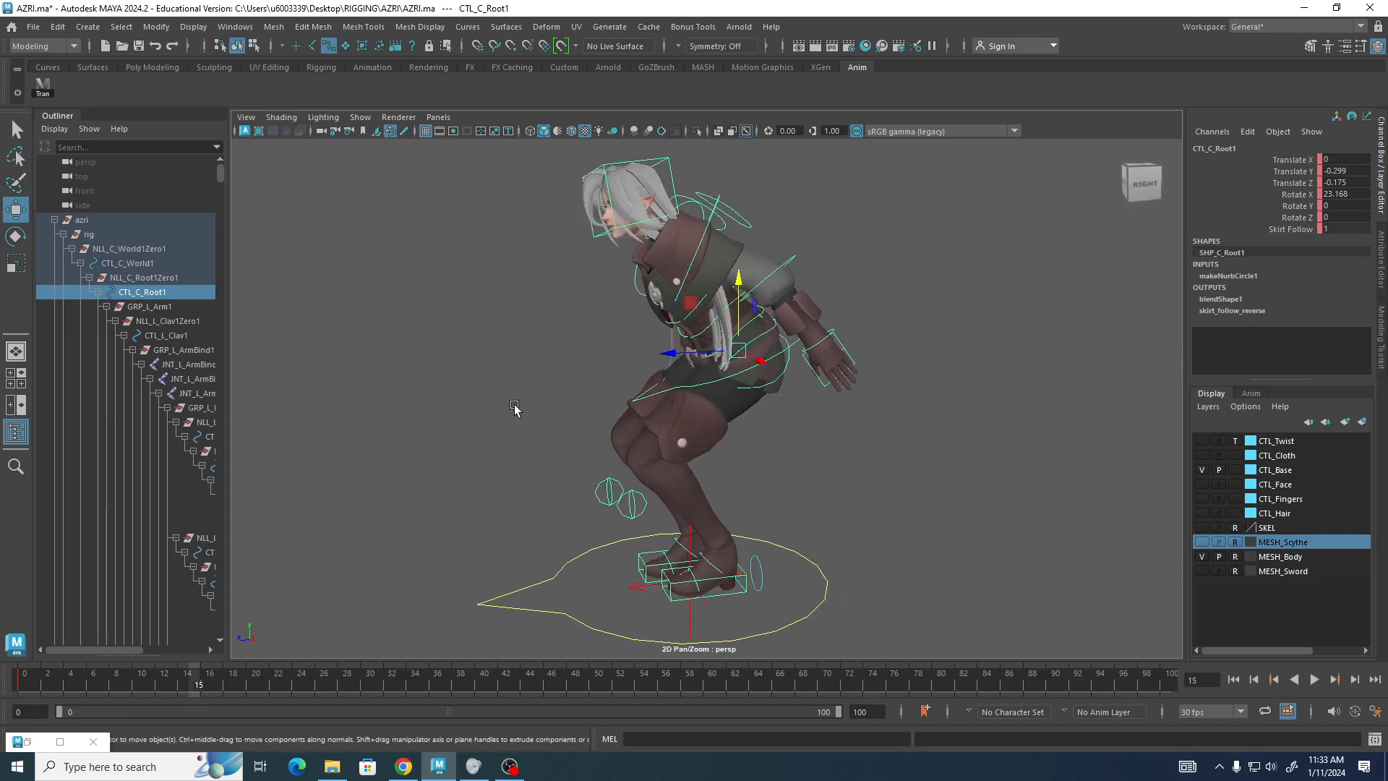
click(1355, 712)
Select all the rig controls and set a key on them at frame 15, then clear the selection.
drag(390, 154, 799, 619)
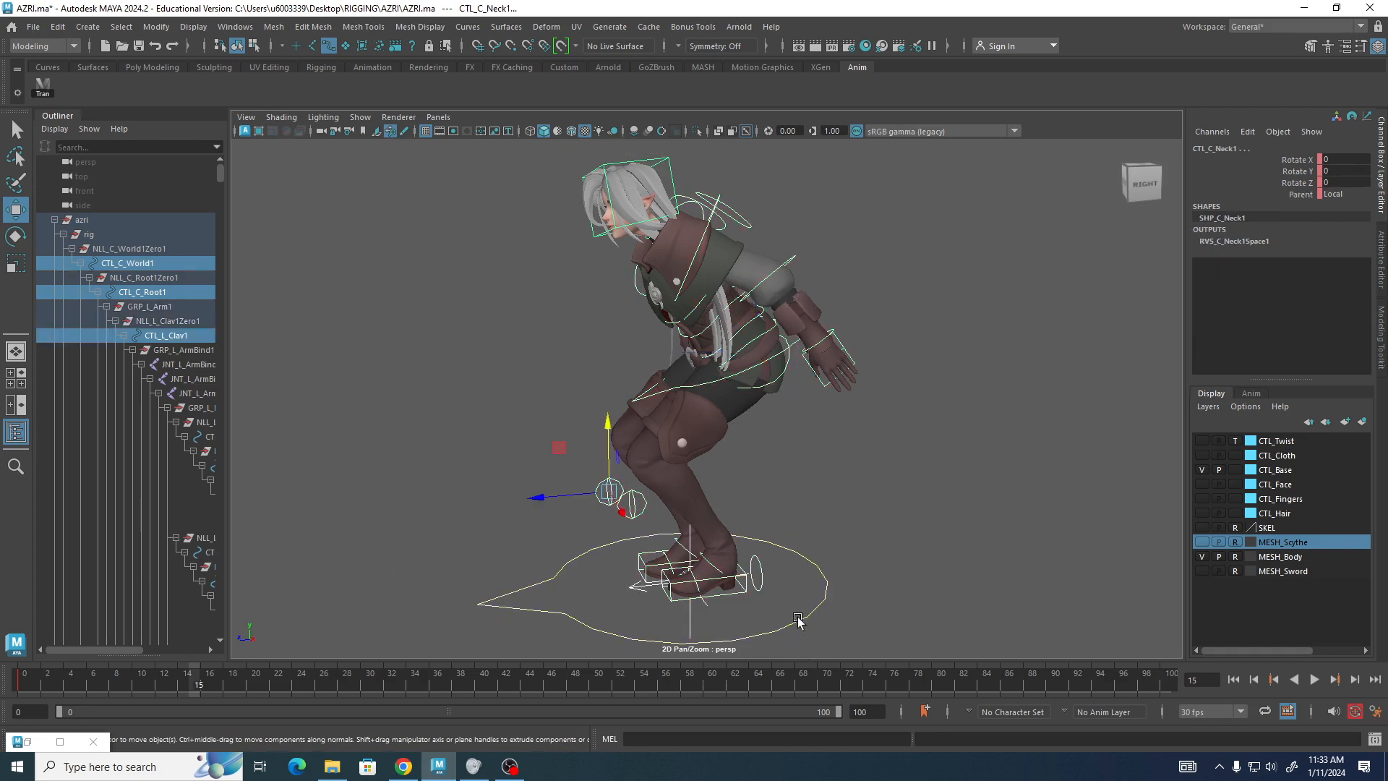
key(s)
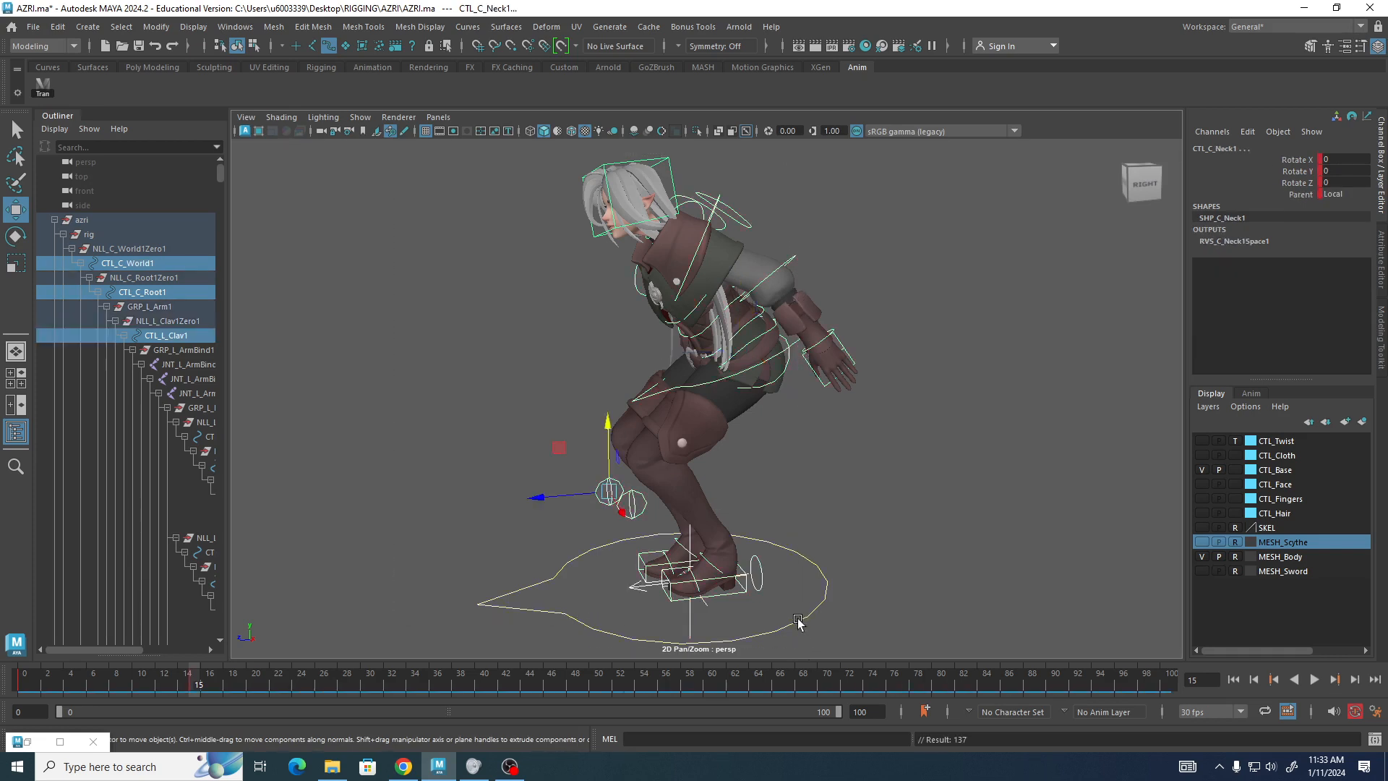
click(501, 281)
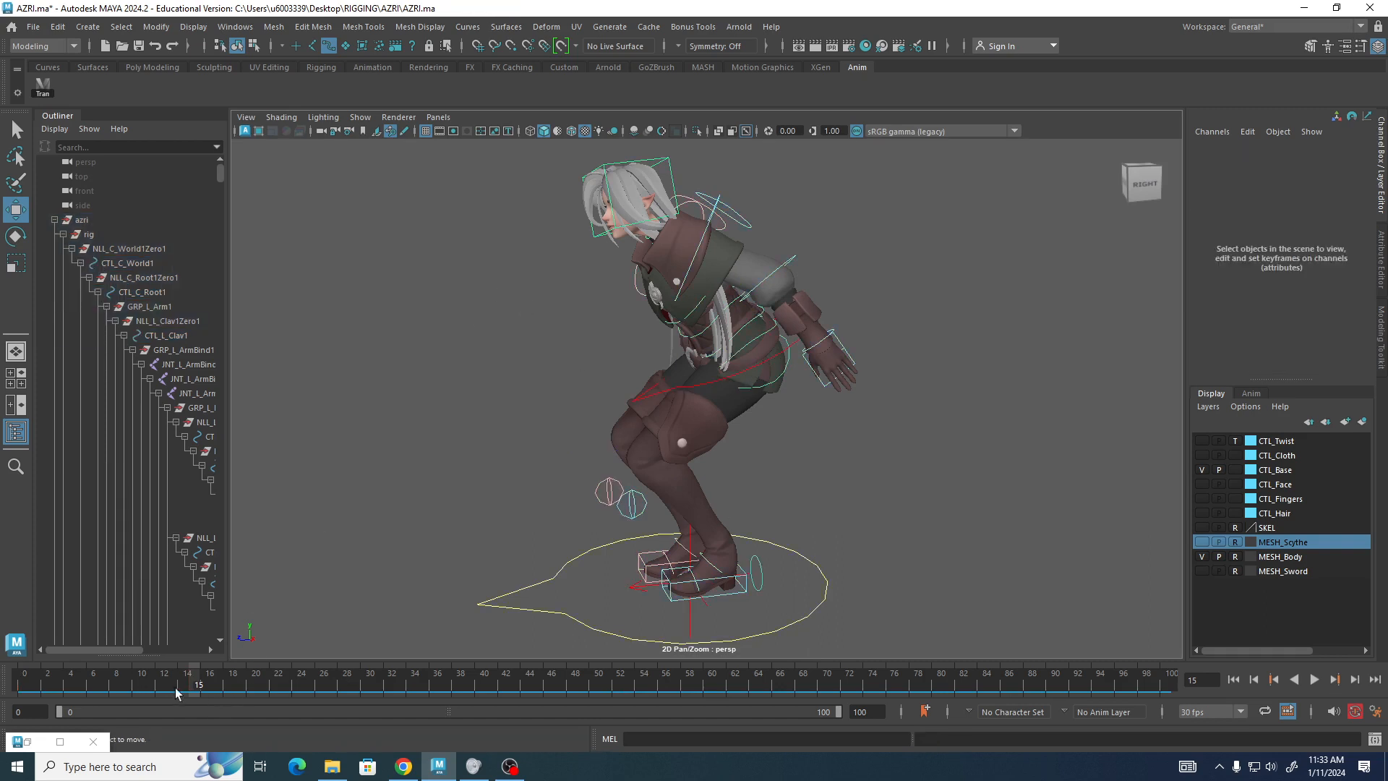
Scrub the timeline around frame 15 and inspect the pose from the side and front.
mouse_move(198, 682)
mouse_down()
mouse_move(1, 669)
mouse_move(186, 714)
mouse_move(7, 676)
mouse_move(167, 701)
mouse_move(178, 701)
mouse_move(14, 676)
mouse_move(220, 698)
mouse_move(210, 692)
mouse_up()
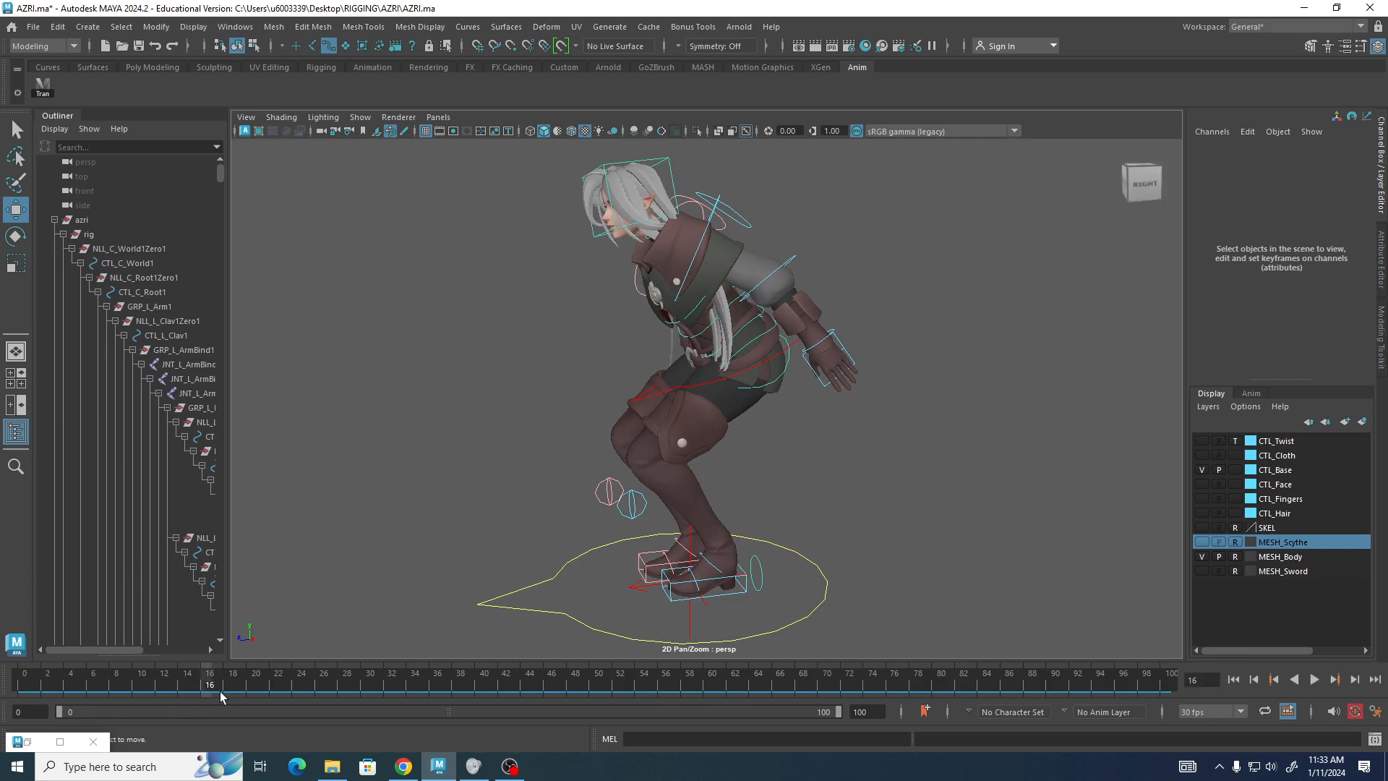
click(661, 396)
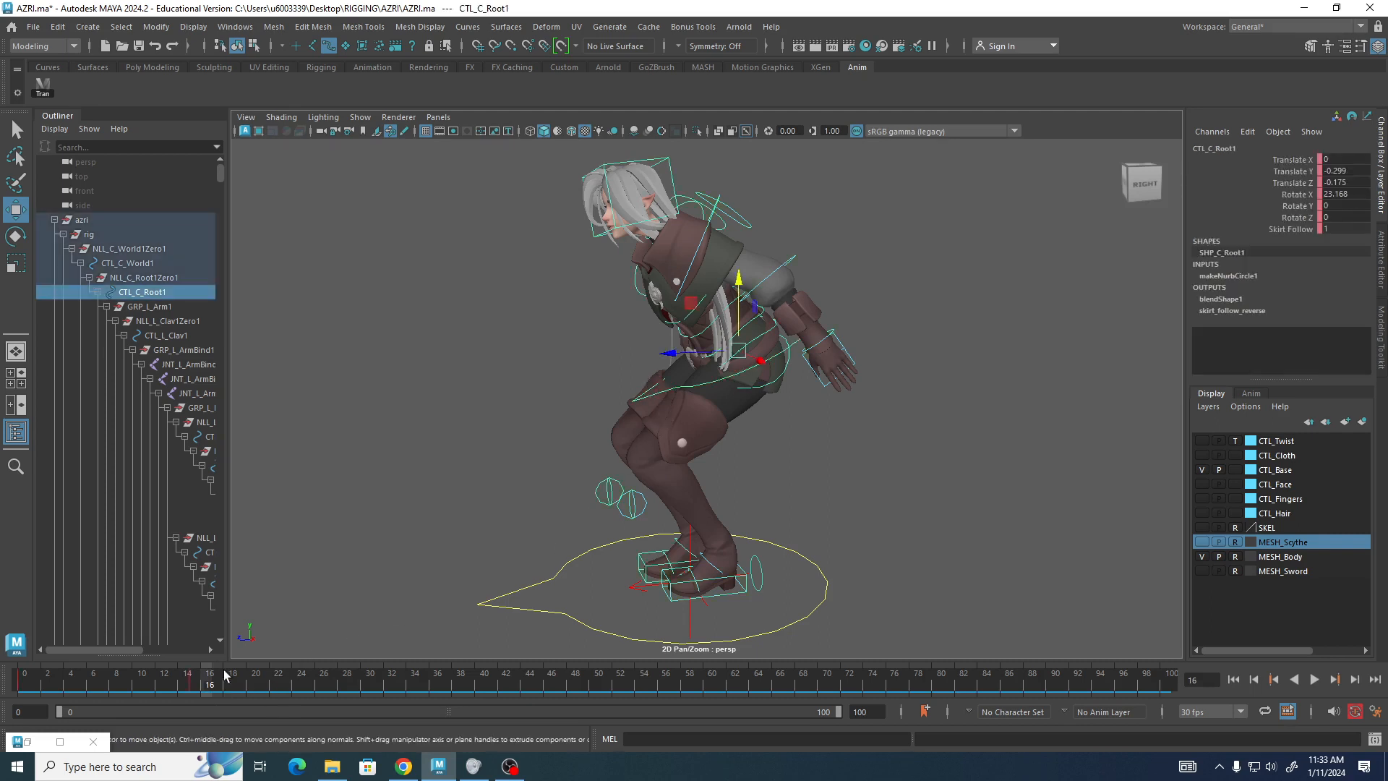
drag(211, 687, 200, 687)
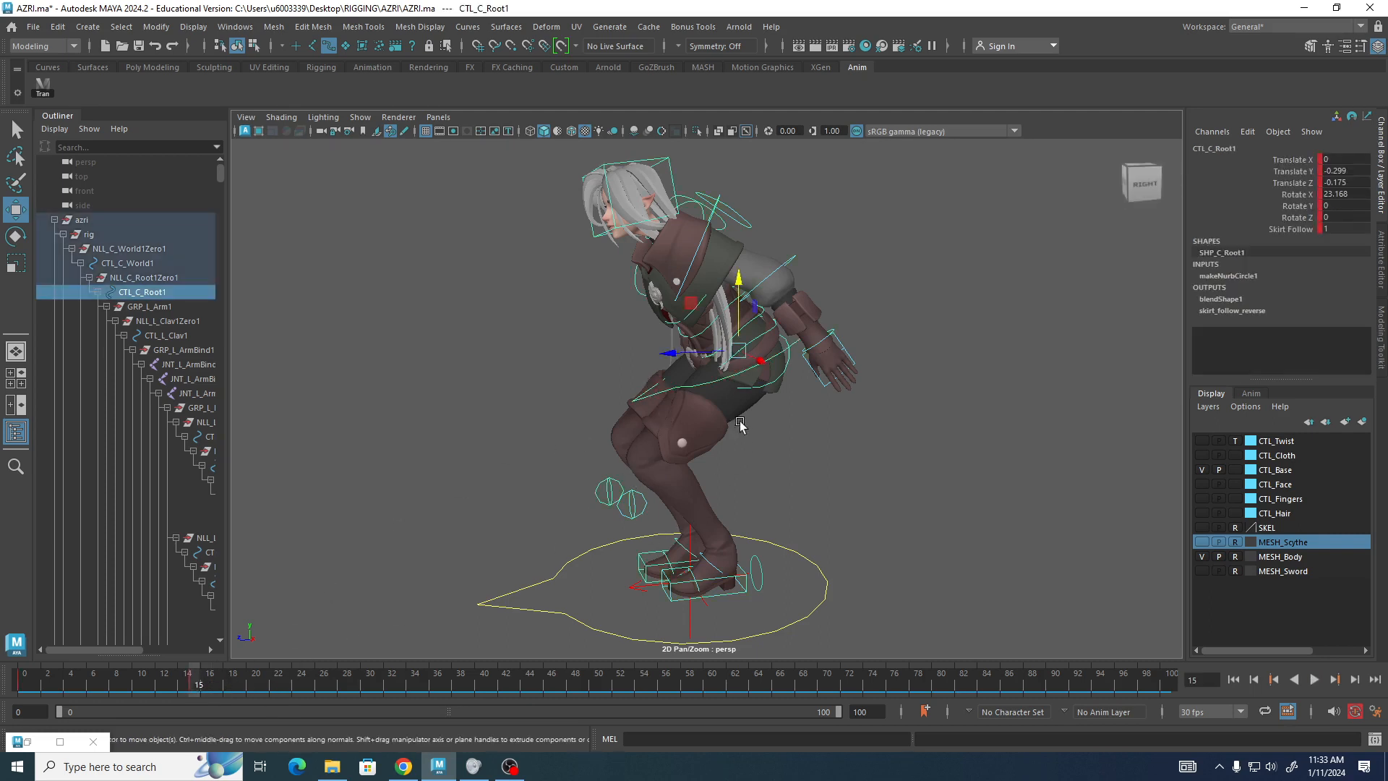
alt+drag(740, 425, 463, 461)
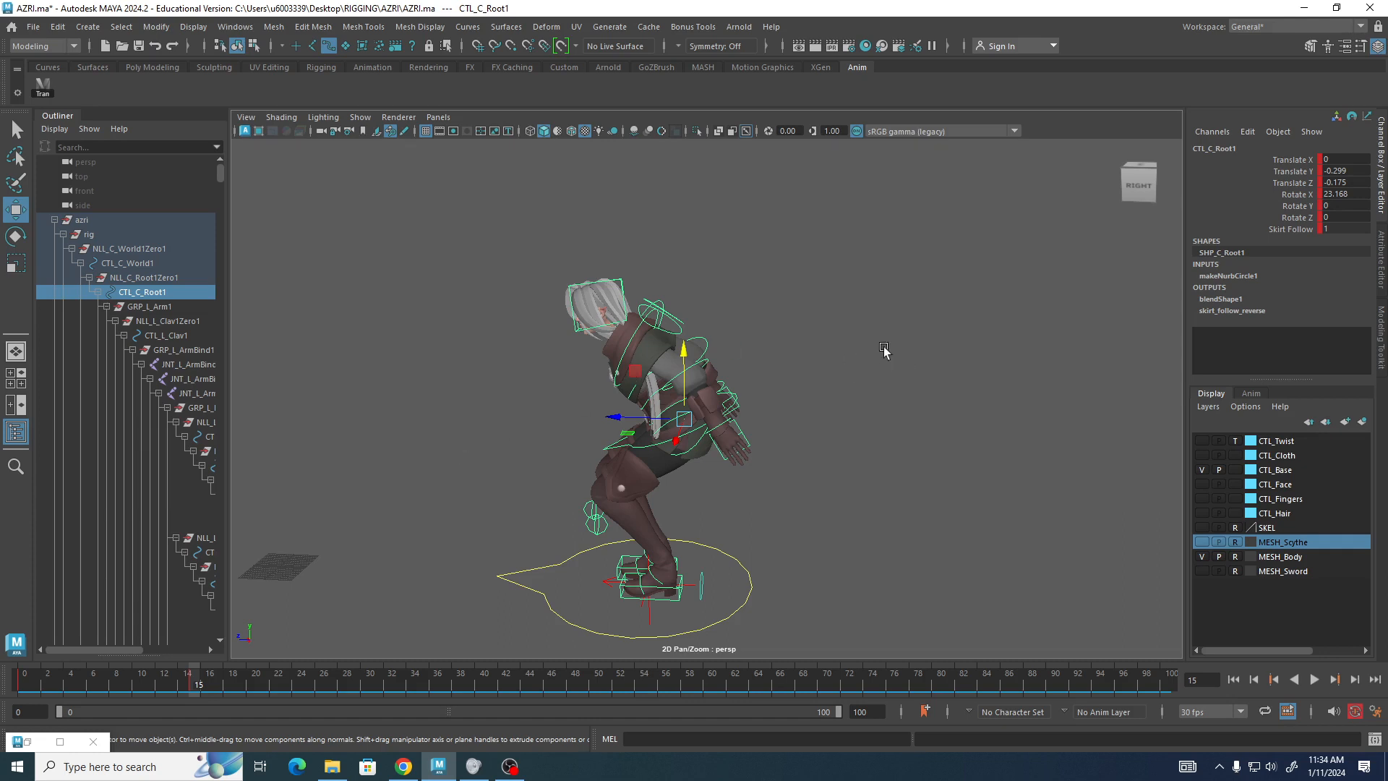
scroll(832, 313, up, 1)
scroll(831, 312, up, 3)
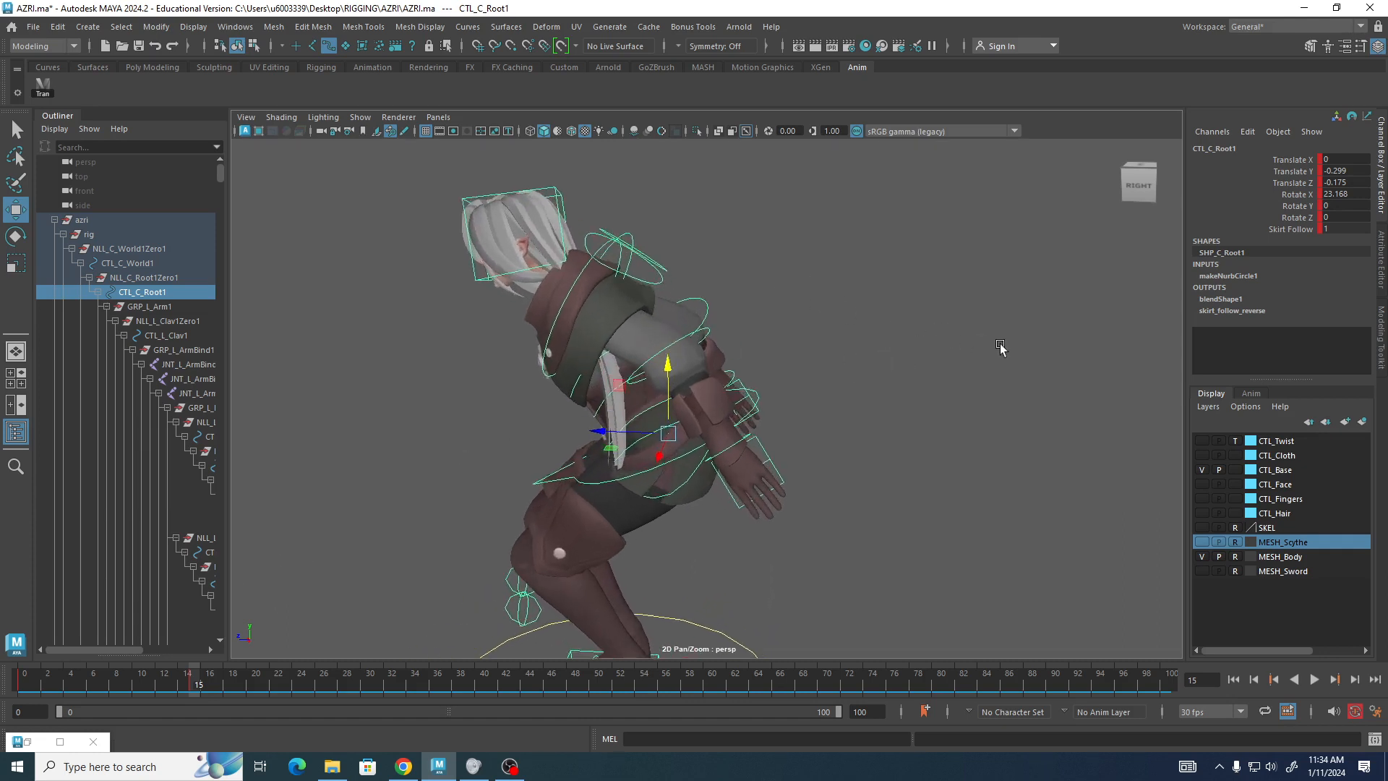
click(868, 321)
alt+drag(821, 313, 825, 261)
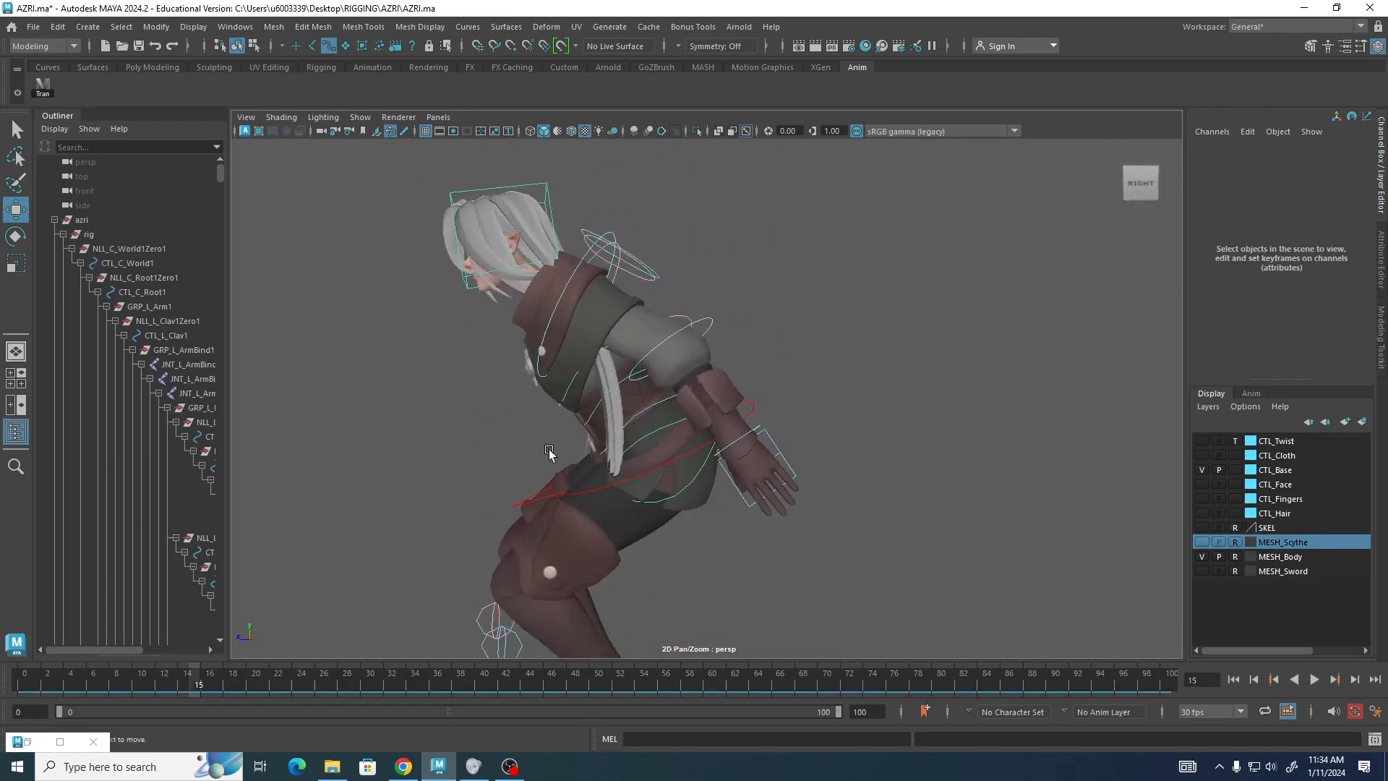
alt+drag(714, 245, 878, 208)
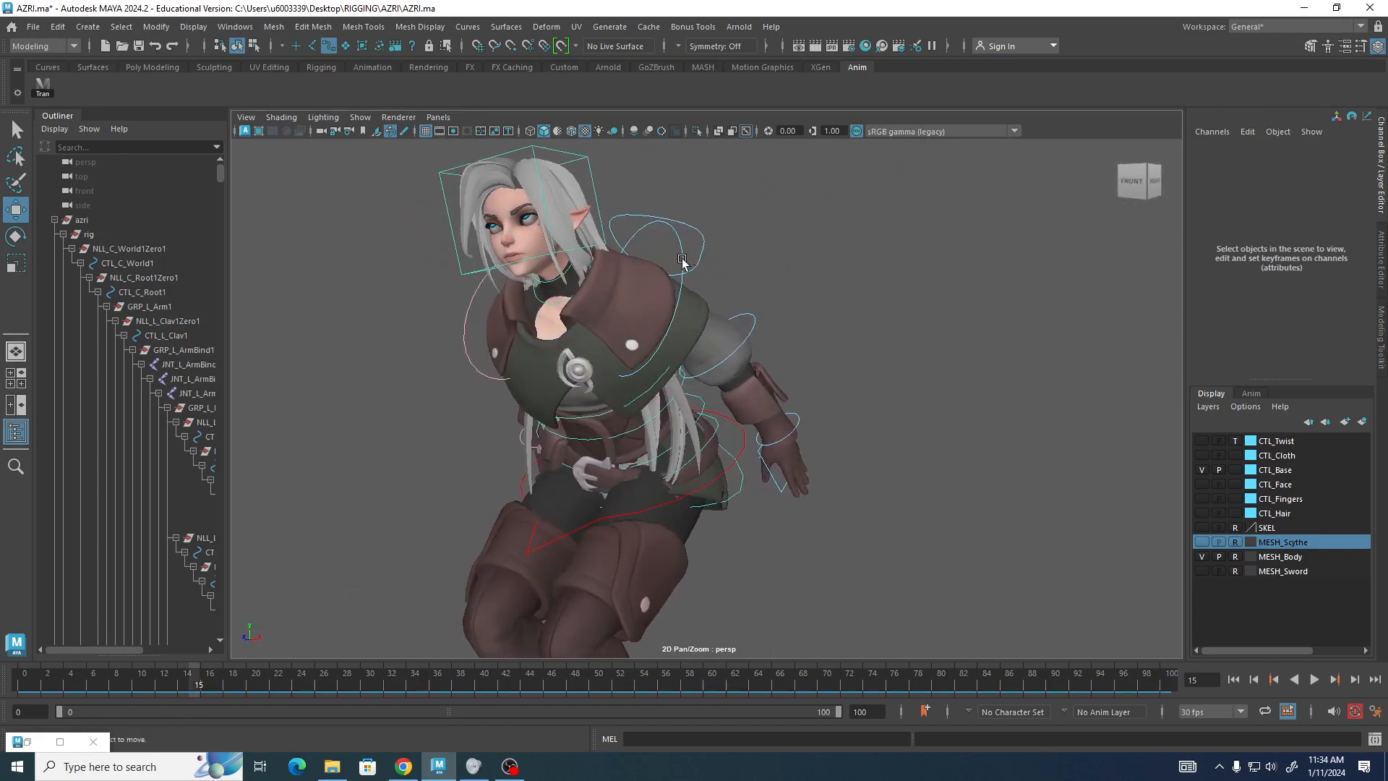
Try rotating the left clavicle control slightly, then undo it.
click(684, 262)
click(716, 252)
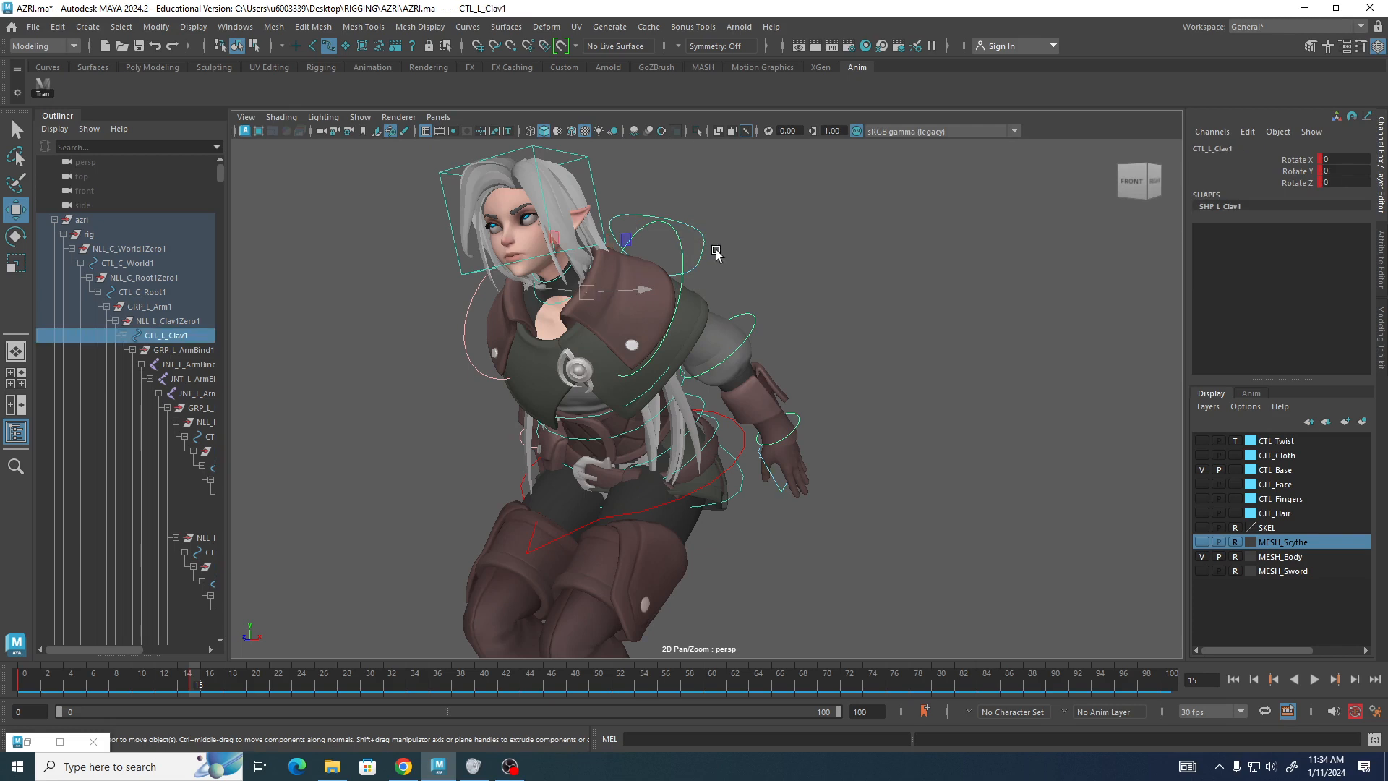
key(e)
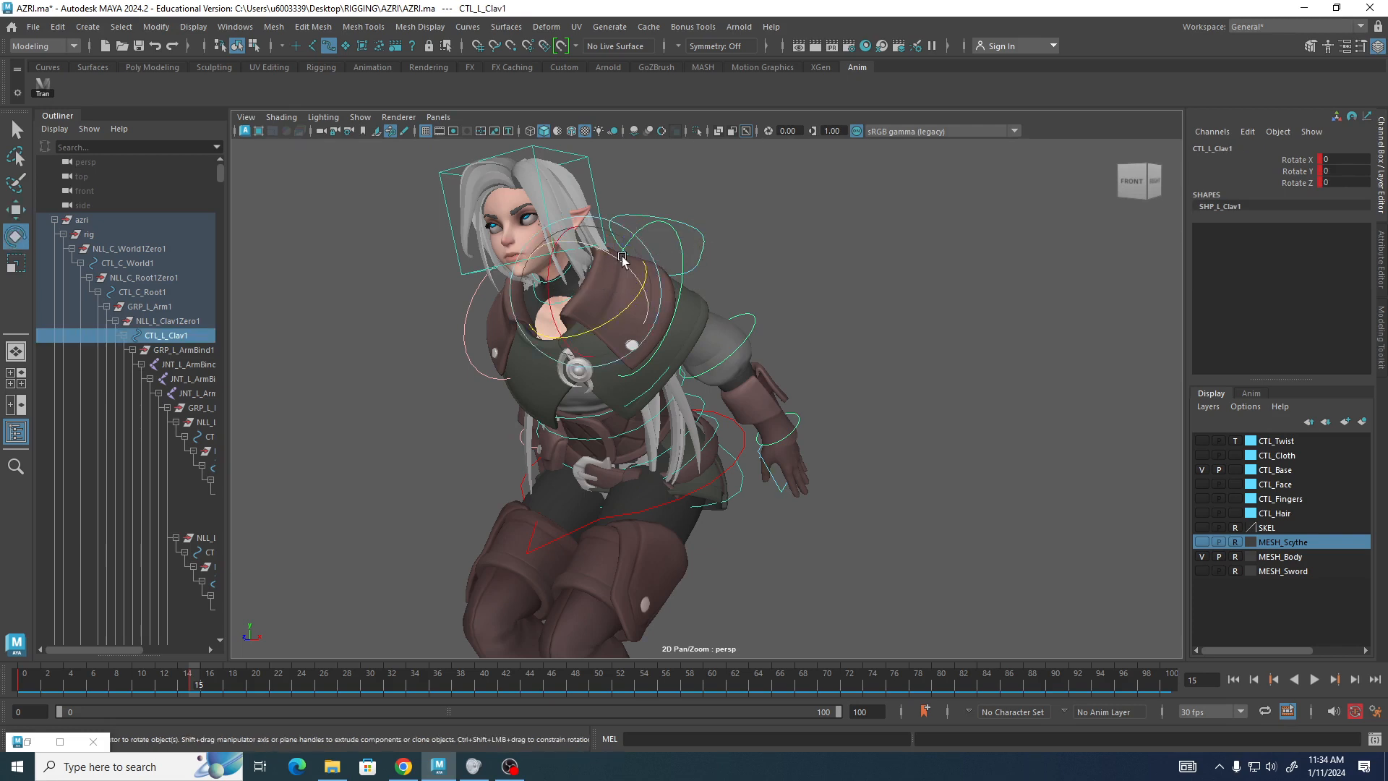
drag(614, 257, 612, 259)
key(ctrl+z)
key(ctrl+z)
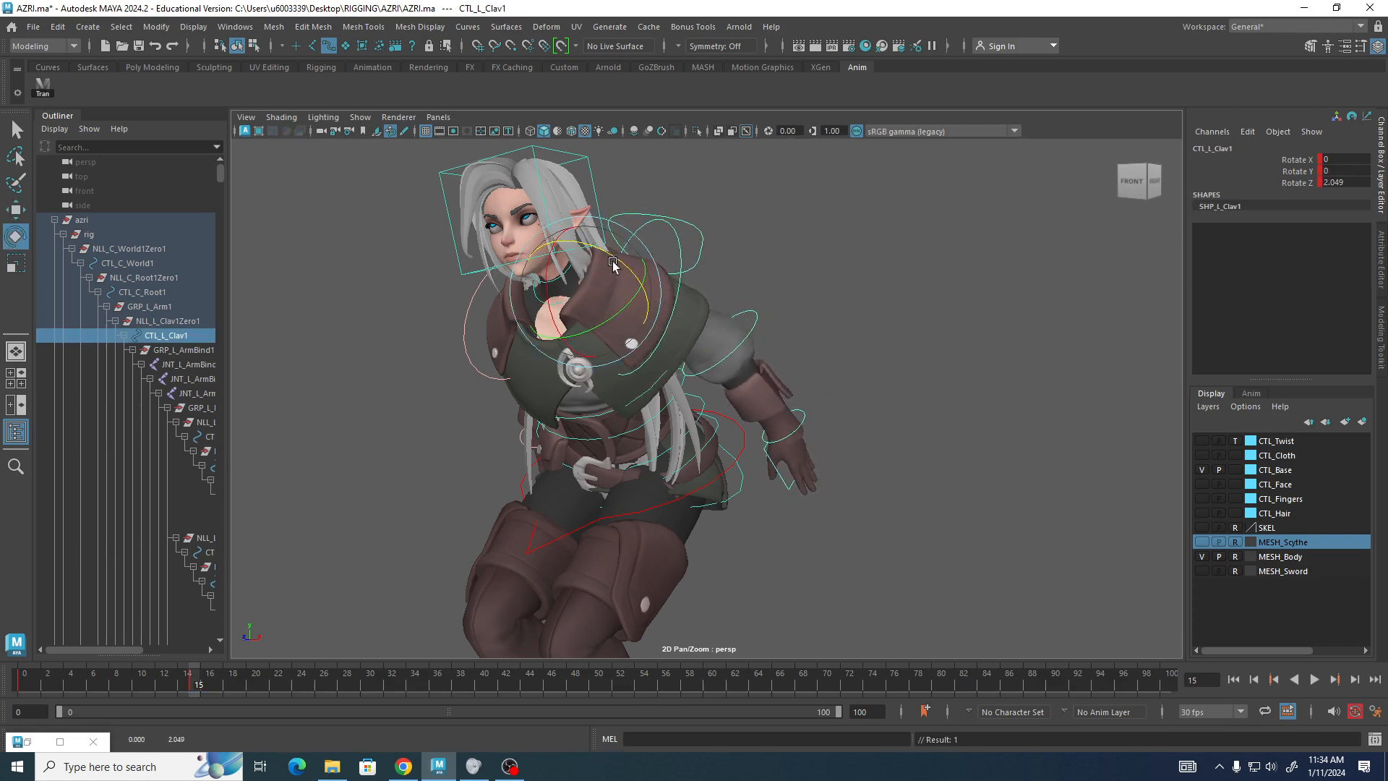
click(756, 274)
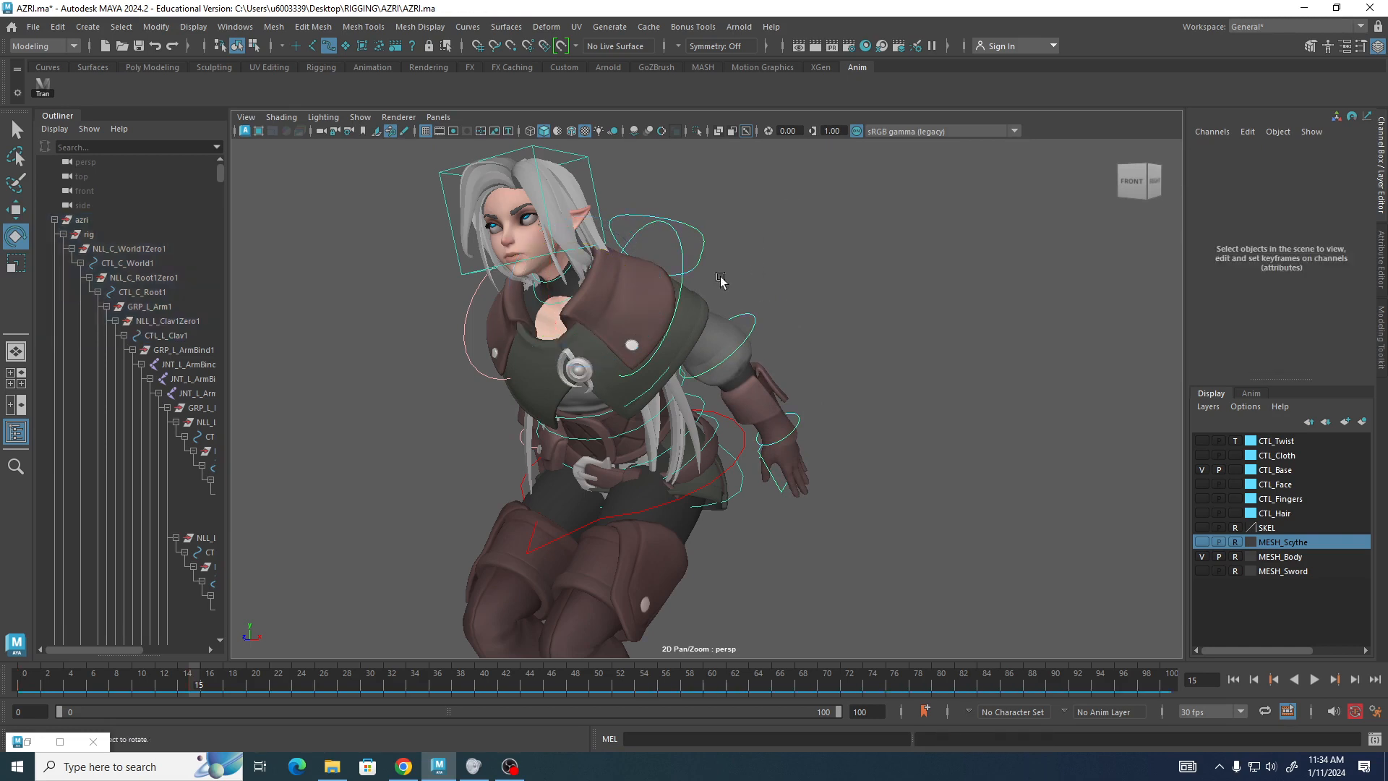
Select both shoulder FK controls, rotate them to about -2.2, 23.9 and -27 degrees, and key them at frame 15.
click(684, 295)
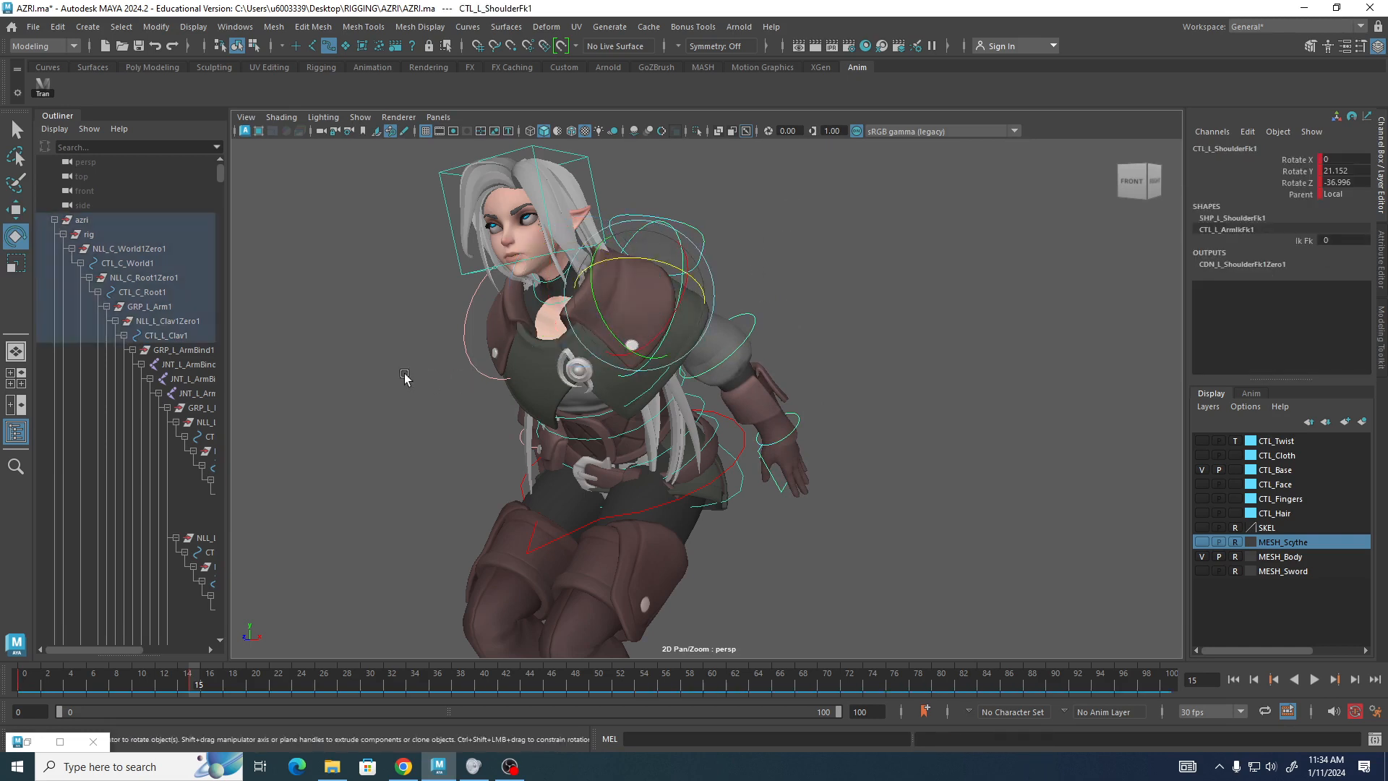
drag(432, 327, 471, 365)
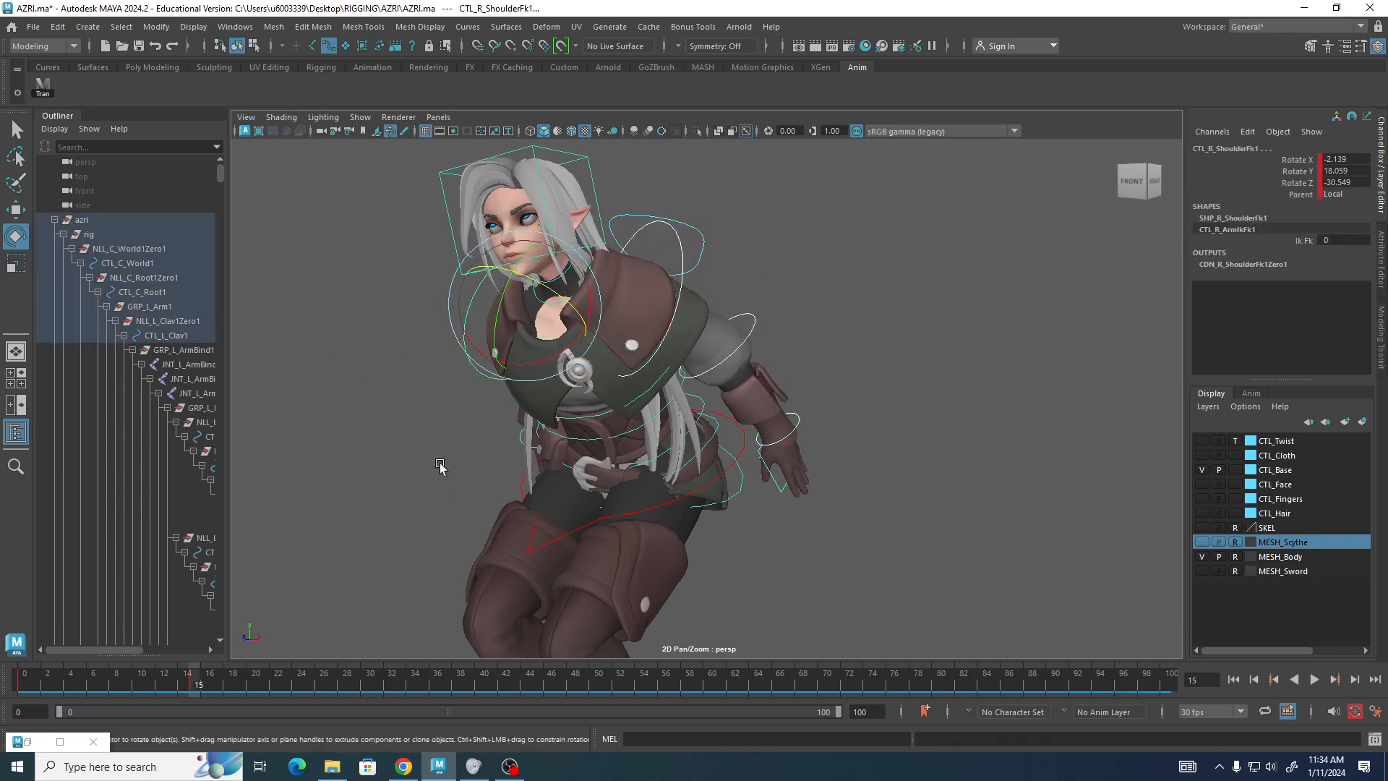
alt+drag(437, 465, 420, 409)
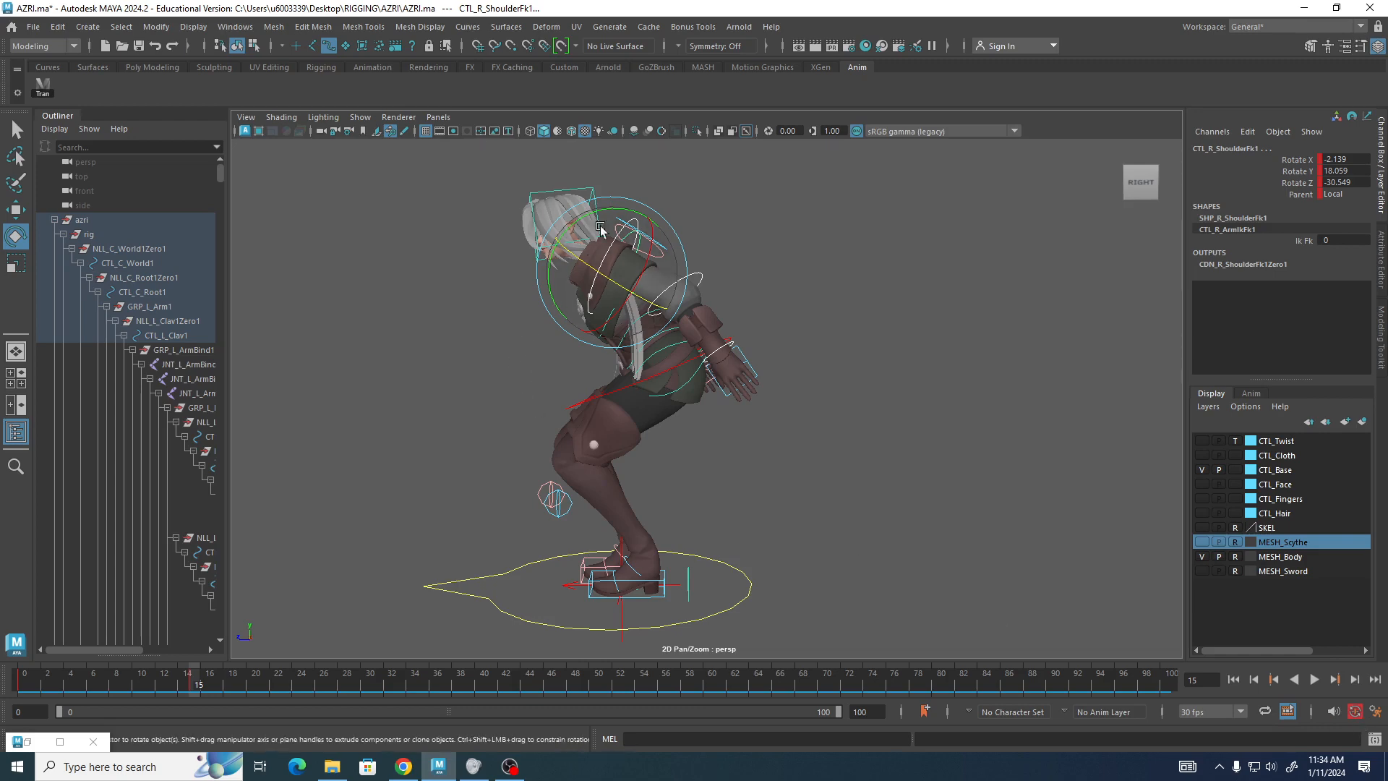
alt+drag(770, 412, 954, 382)
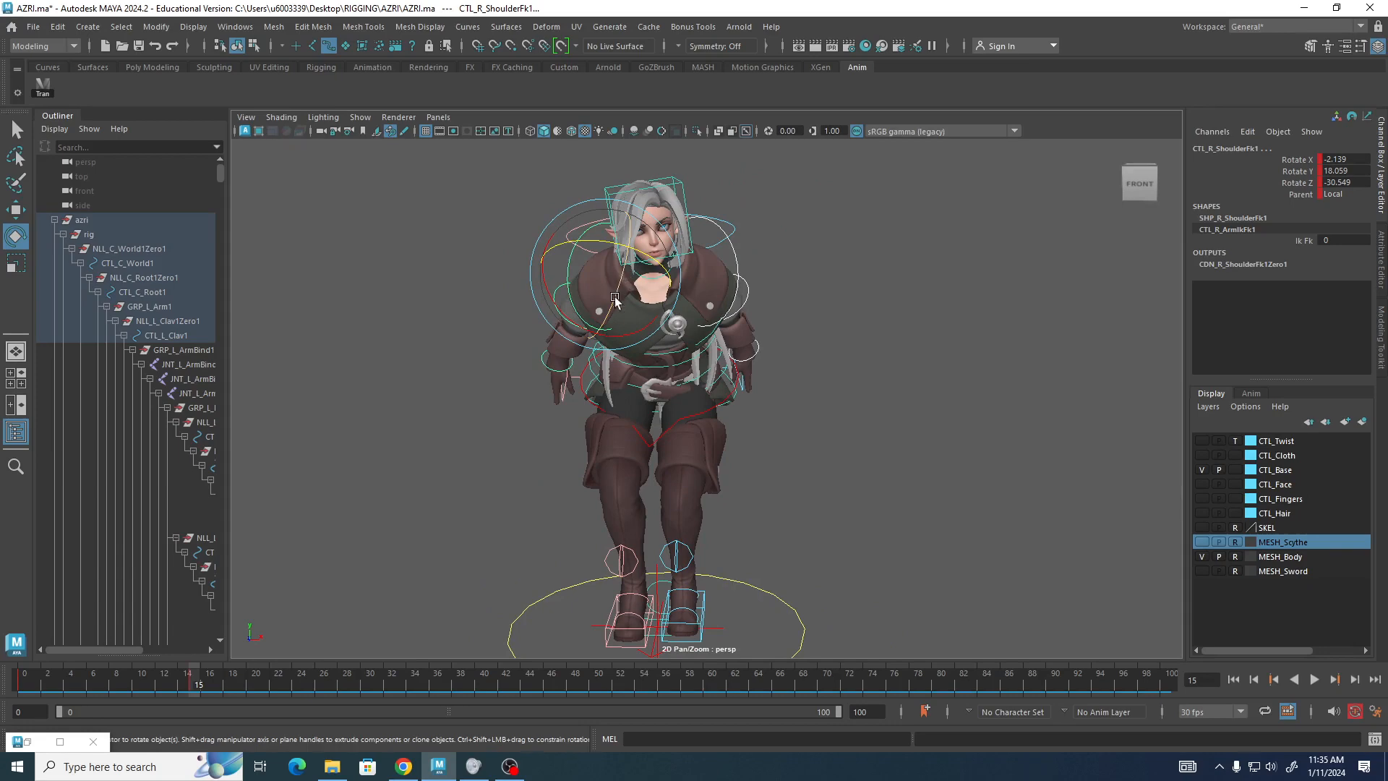
mouse_move(890, 292)
alt+mouse_down()
mouse_move(839, 297)
mouse_move(1010, 292)
mouse_move(896, 304)
alt+mouse_up()
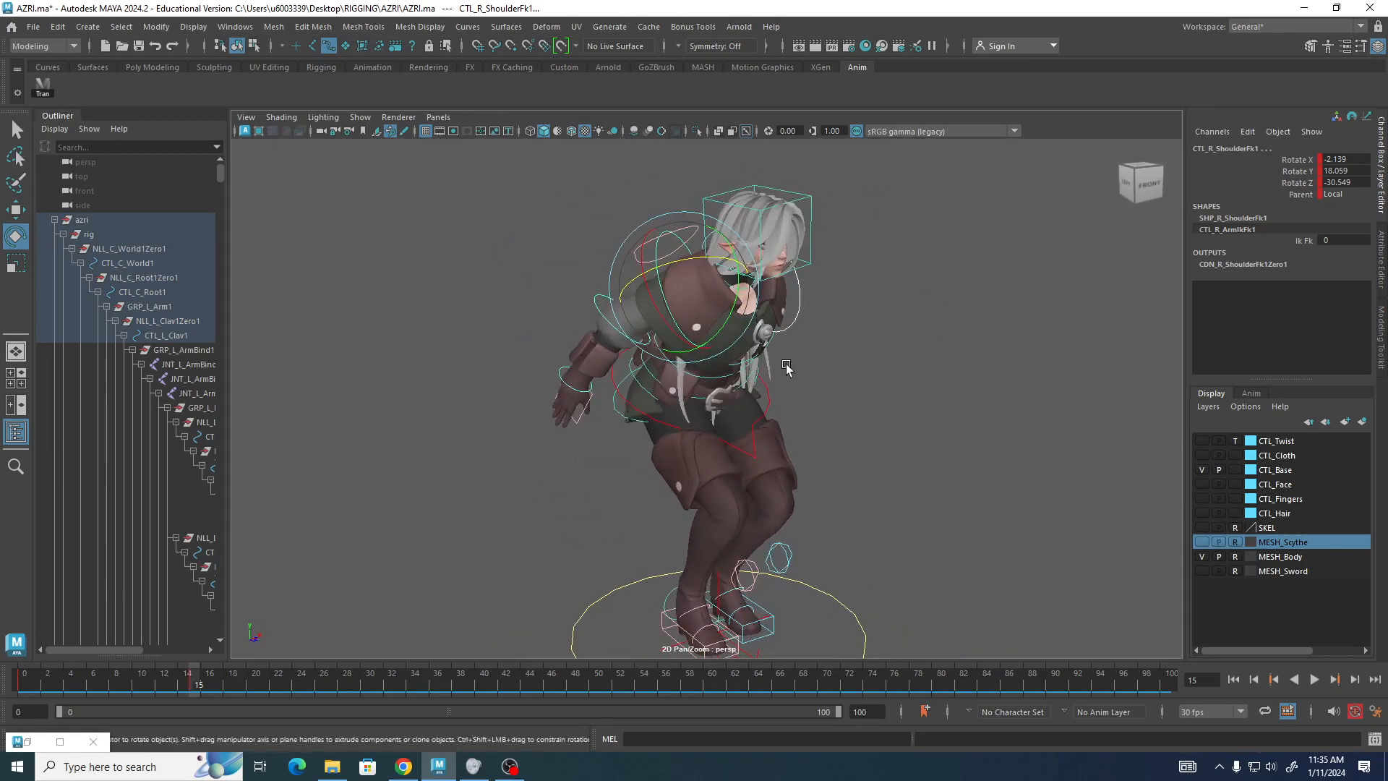
drag(720, 337, 745, 295)
key(s)
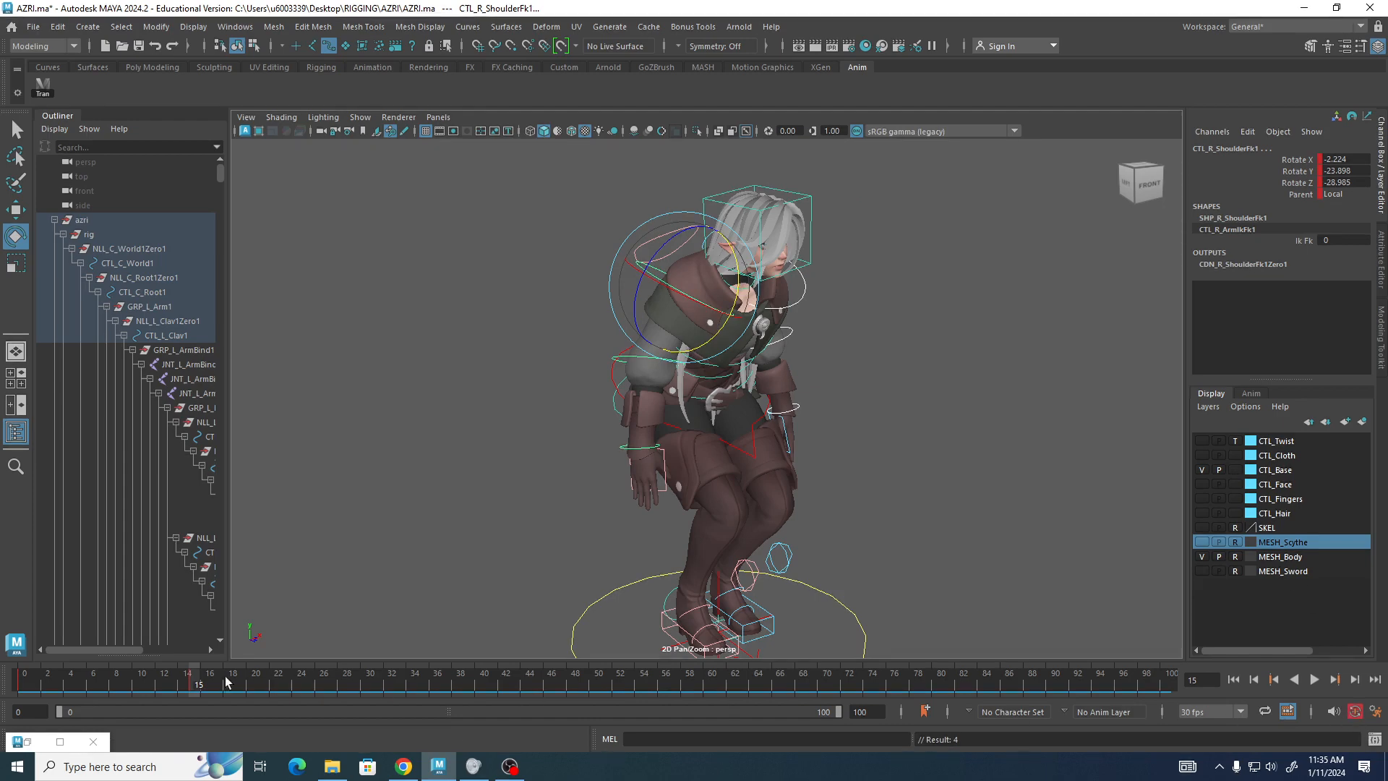
Go to frame 20 and rotate the shoulder FK controls to about -2.2, 23.6 and -30.8 degrees.
alt+drag(1005, 412, 757, 388)
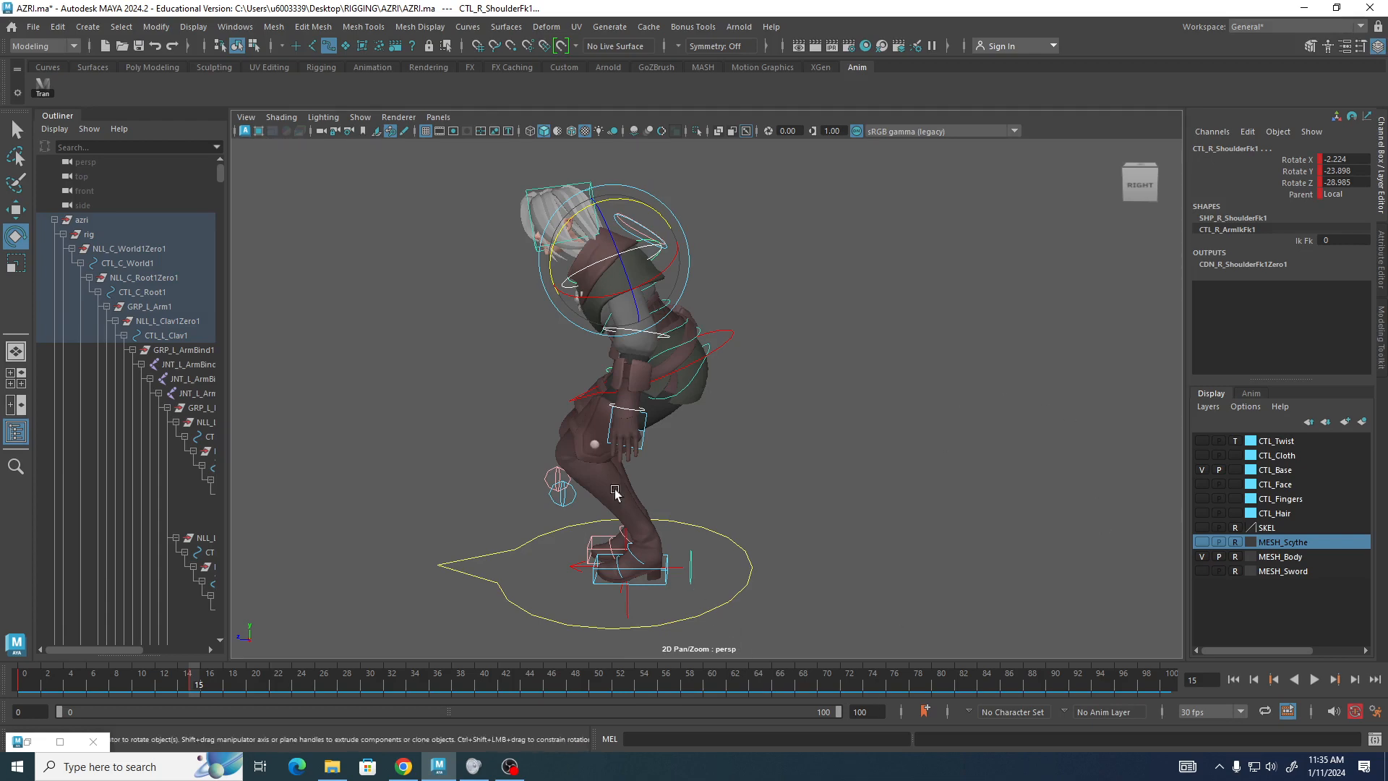
alt+drag(616, 493, 587, 494)
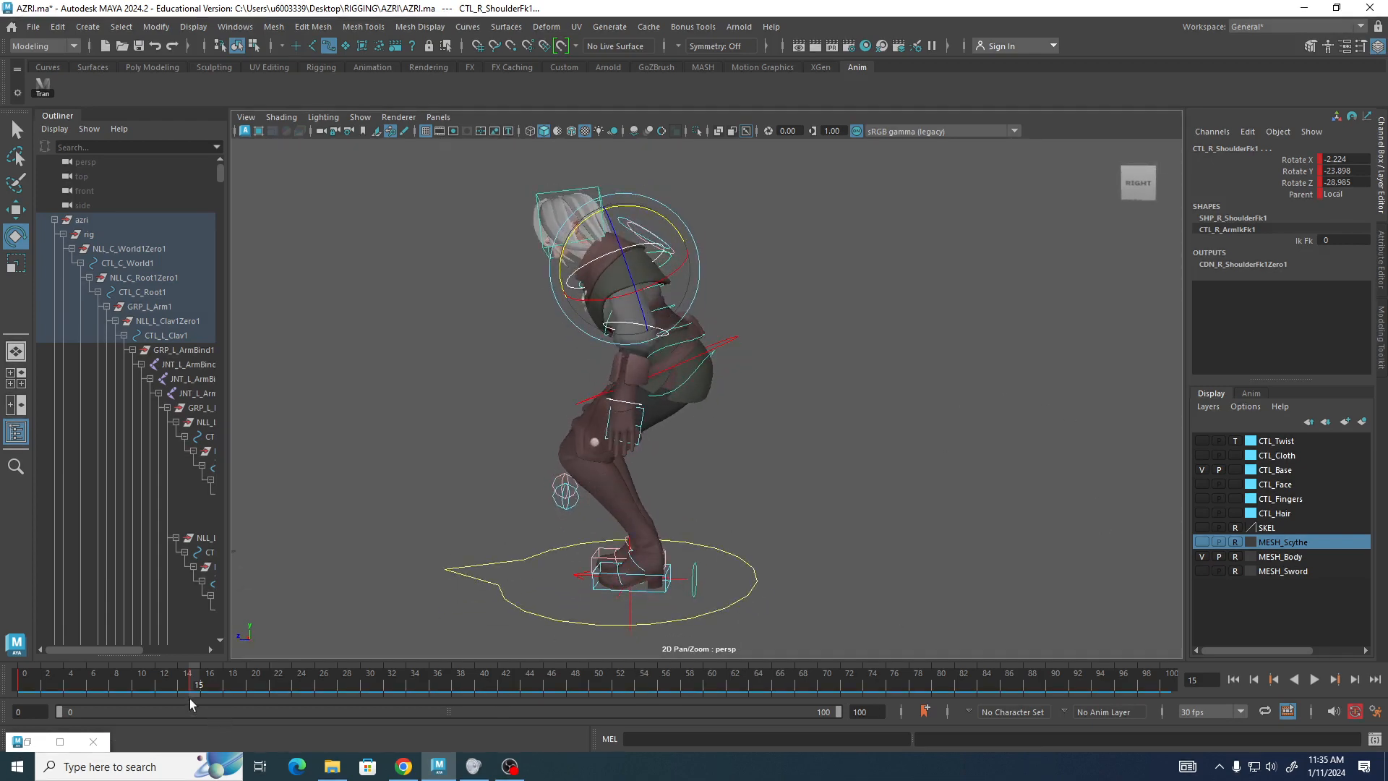
mouse_move(194, 684)
mouse_down()
mouse_move(5, 683)
mouse_move(197, 702)
mouse_up()
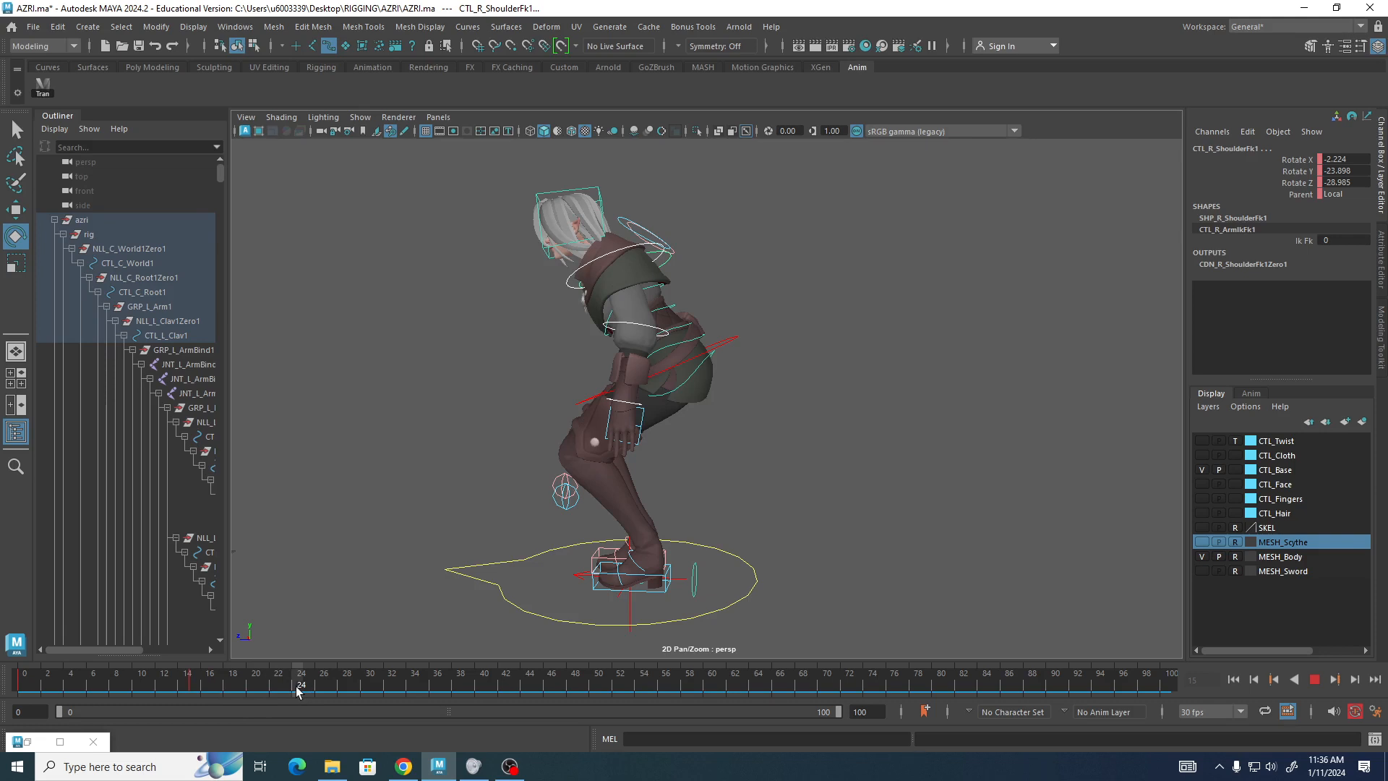
click(253, 690)
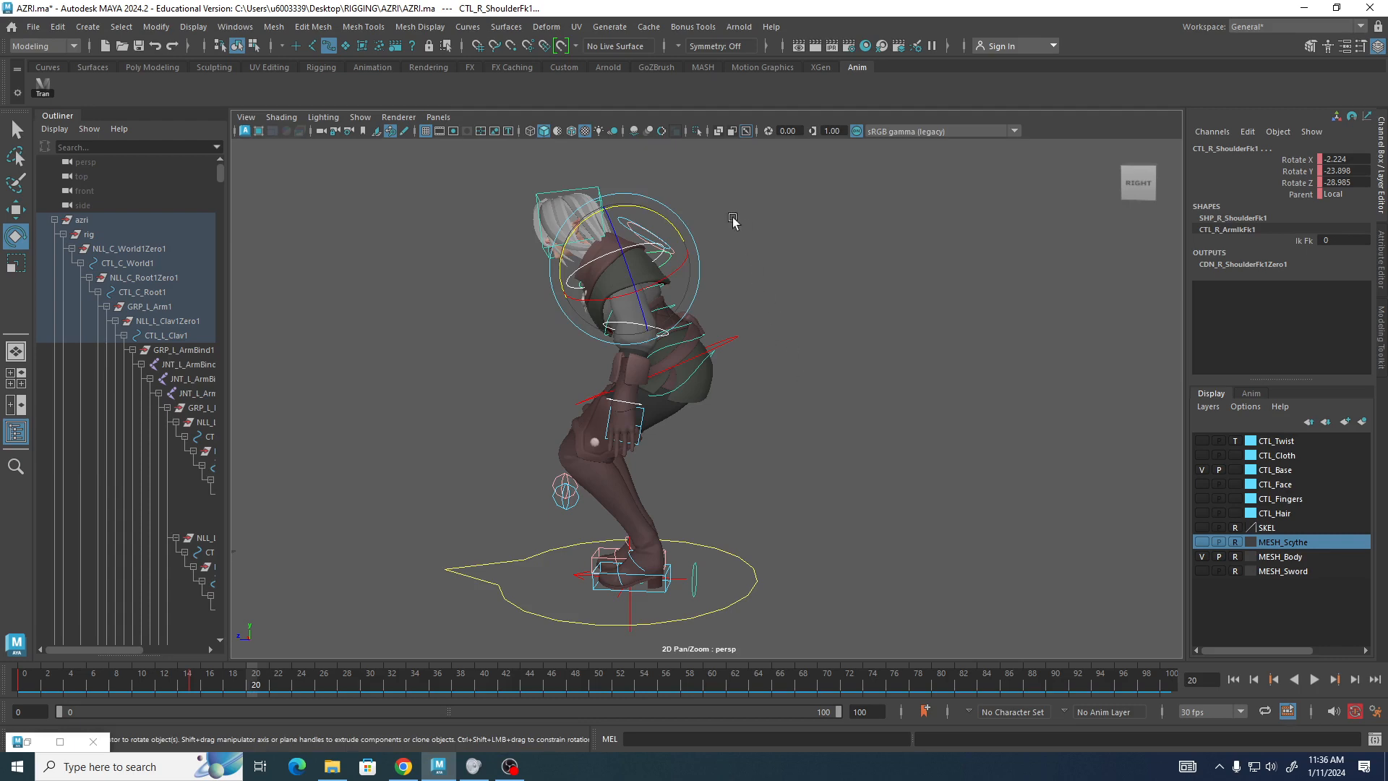
alt+drag(422, 443, 504, 375)
drag(535, 267, 538, 318)
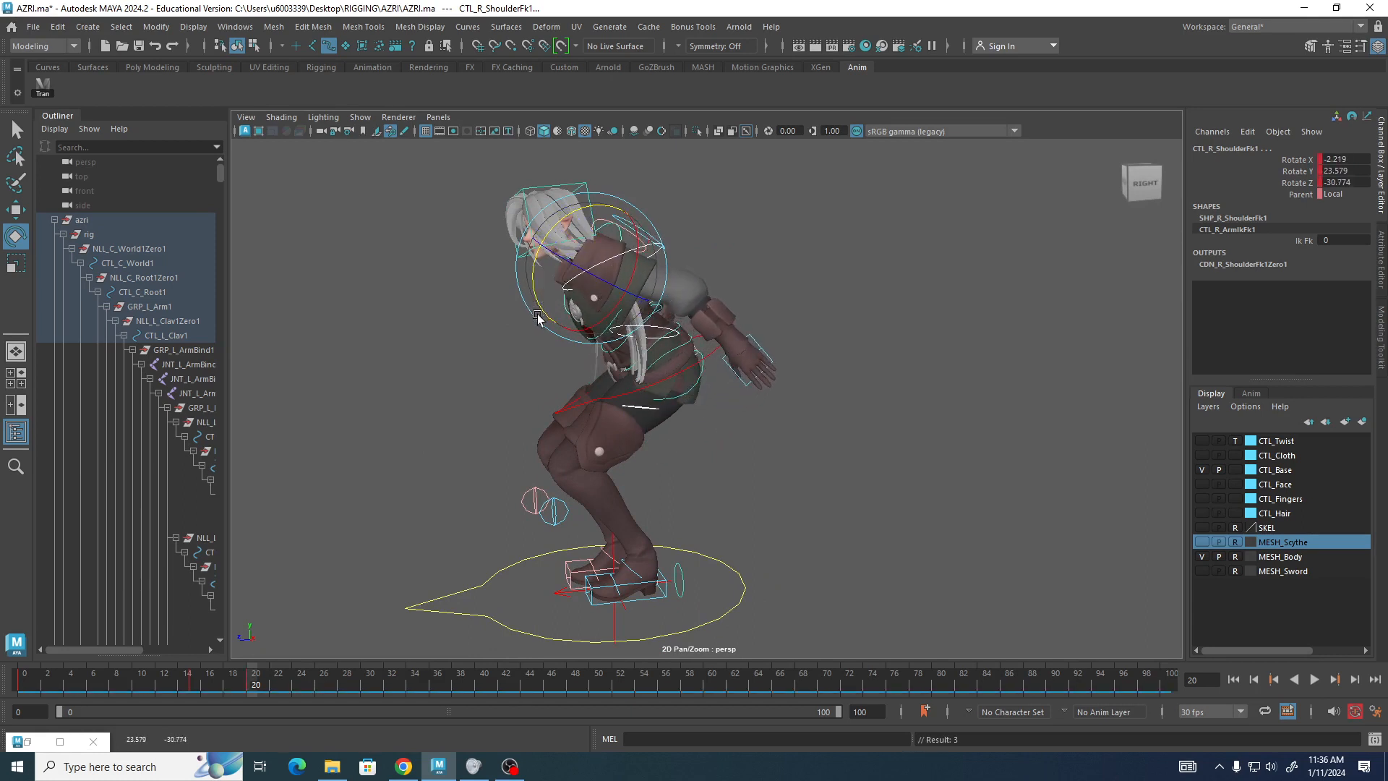
Try rotating the spine FK3 control slightly at frame 20, then undo it.
alt+drag(402, 470, 391, 469)
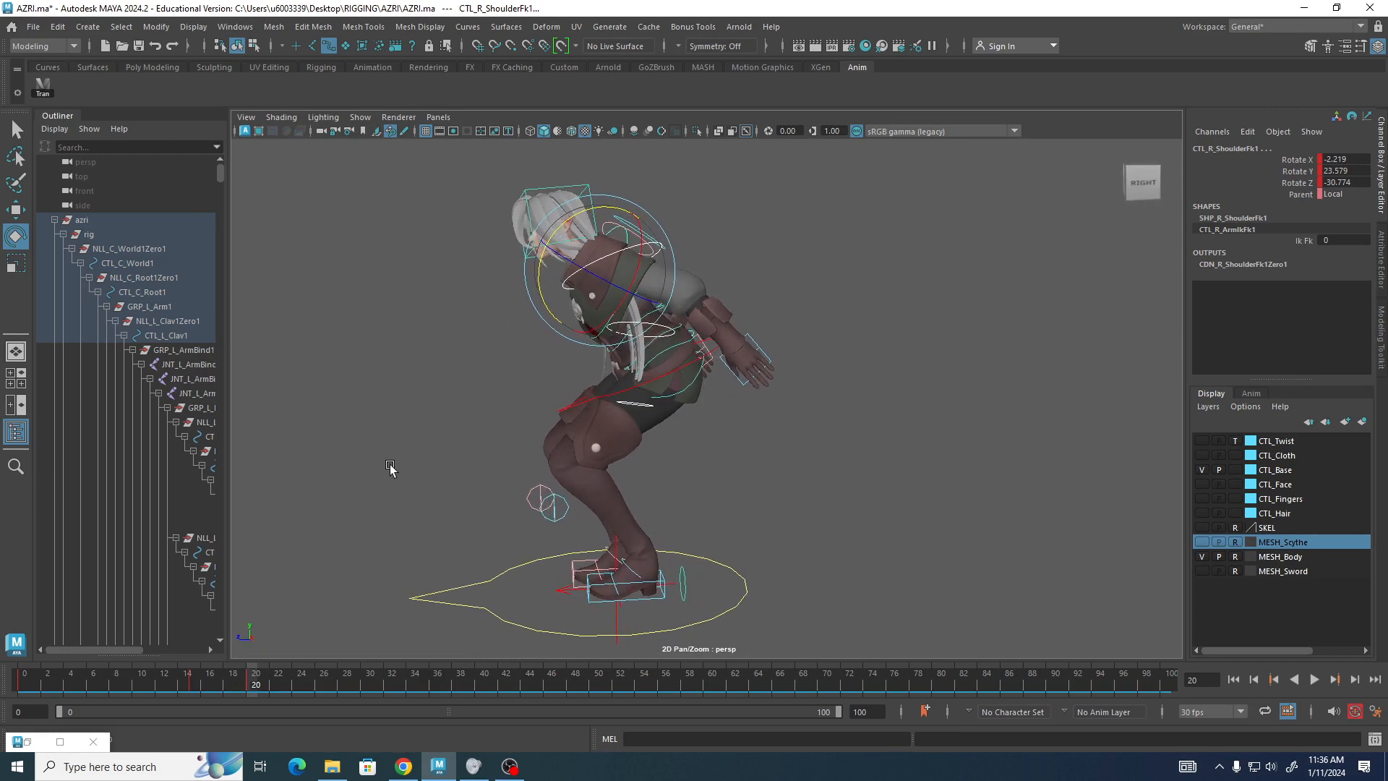
click(593, 398)
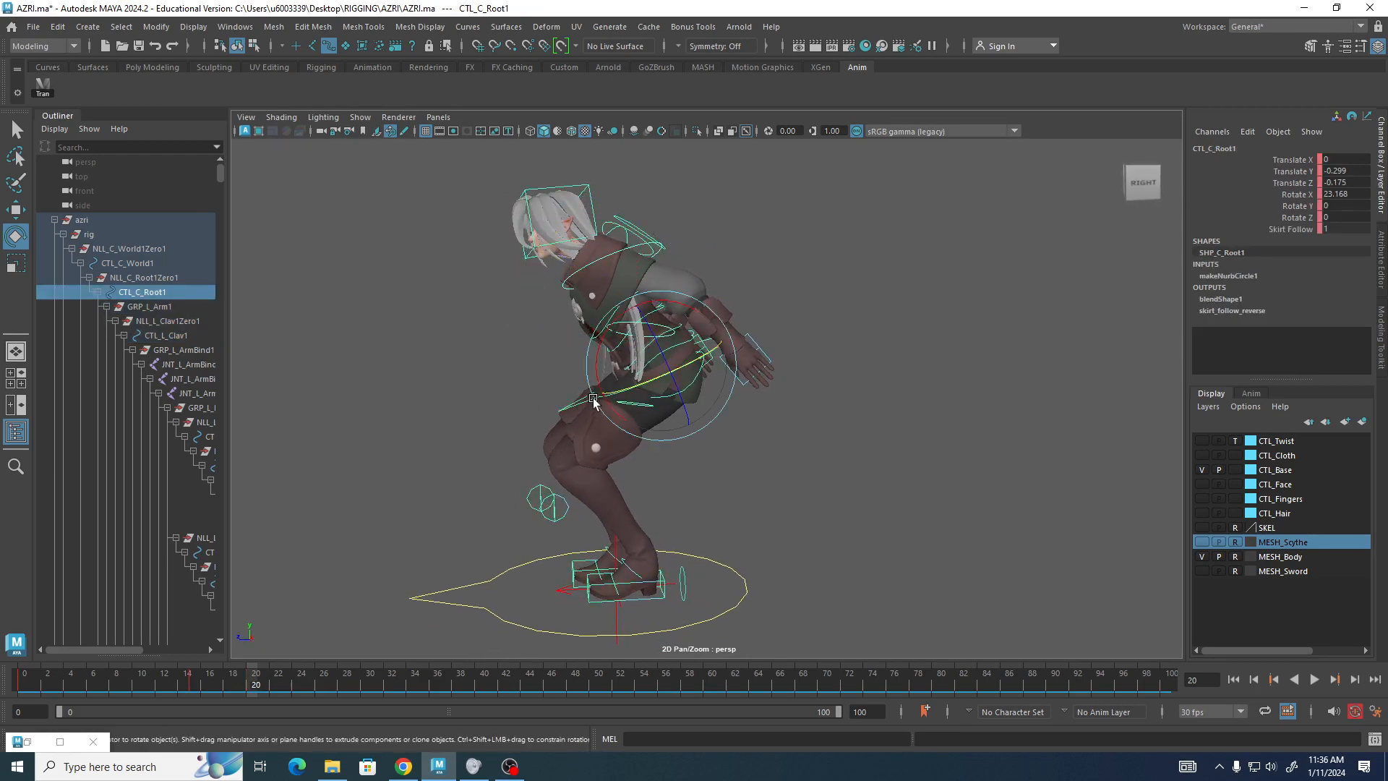
click(495, 339)
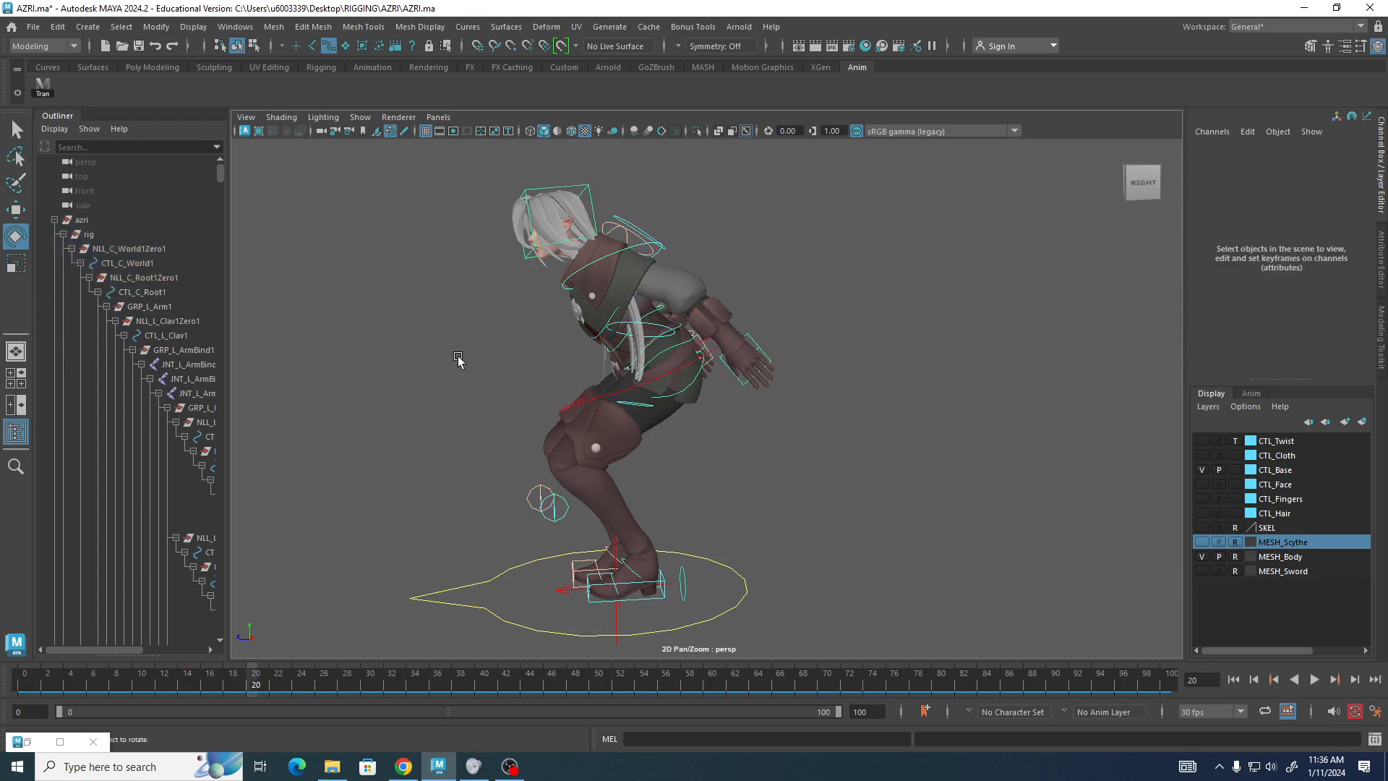
alt+drag(458, 362, 474, 350)
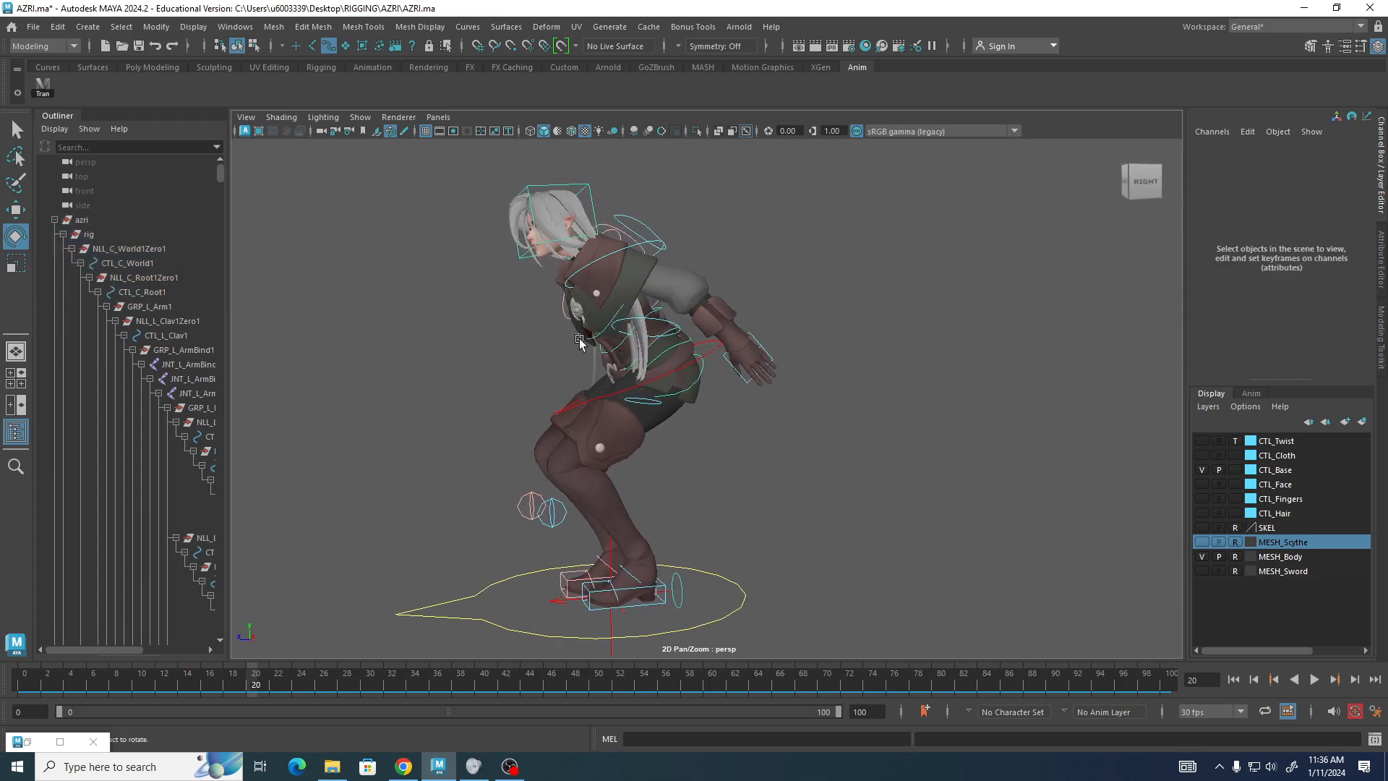
alt+drag(579, 340, 654, 342)
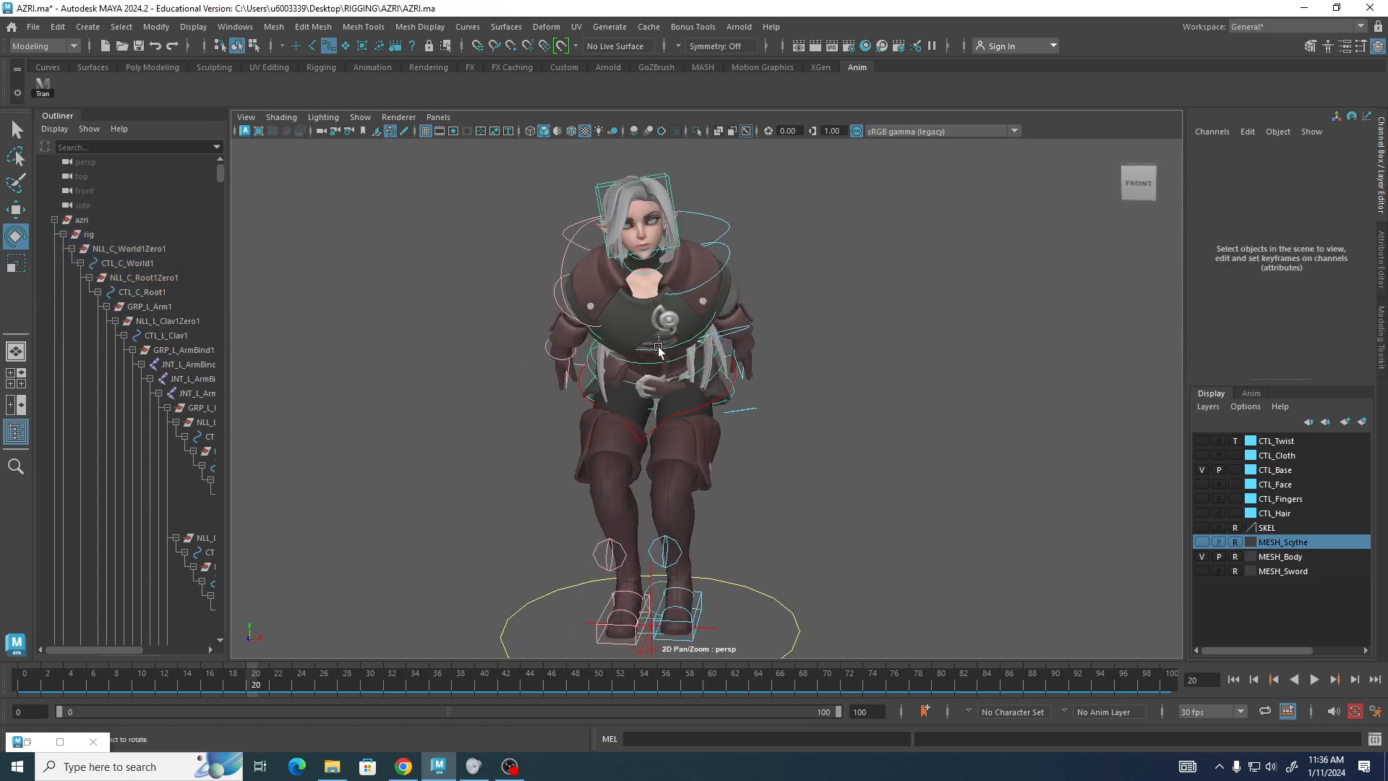
click(662, 373)
alt+drag(489, 412, 306, 440)
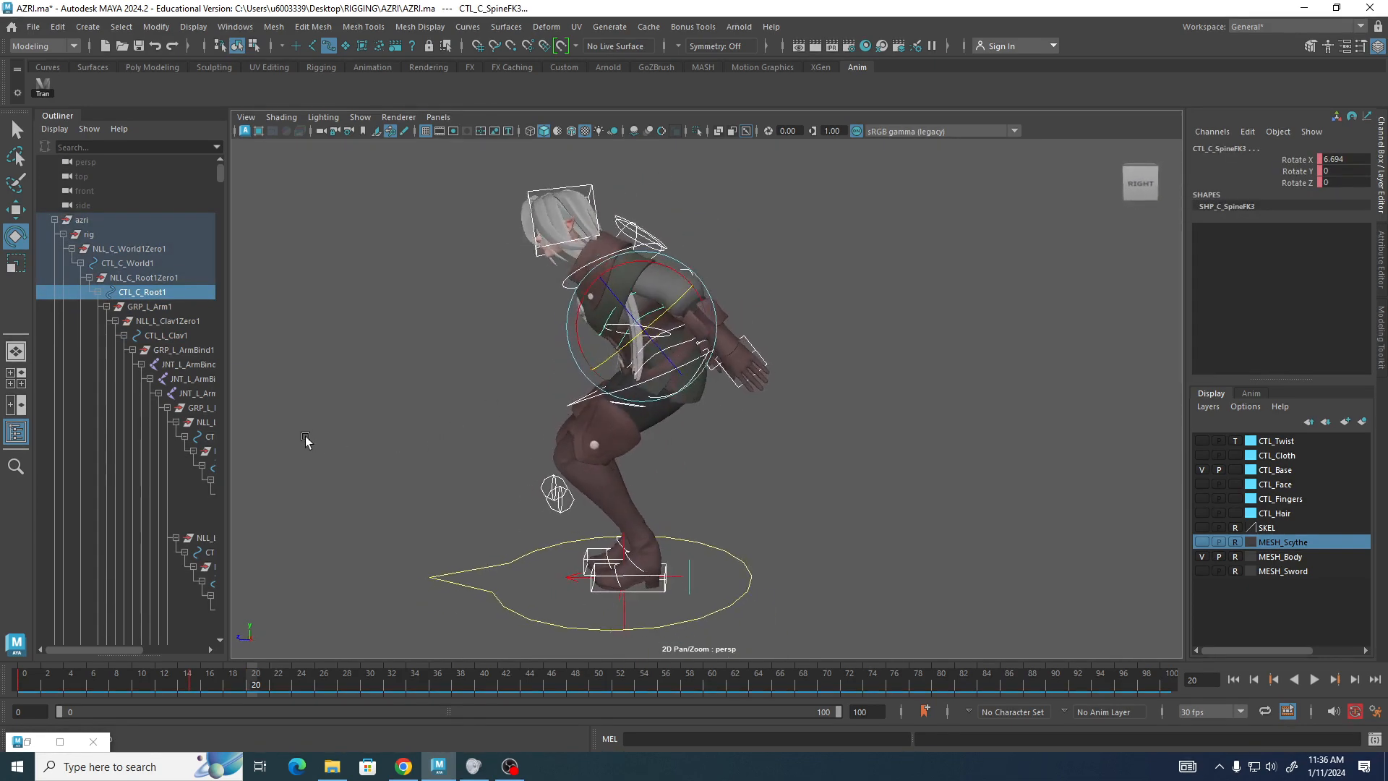
drag(637, 262, 635, 263)
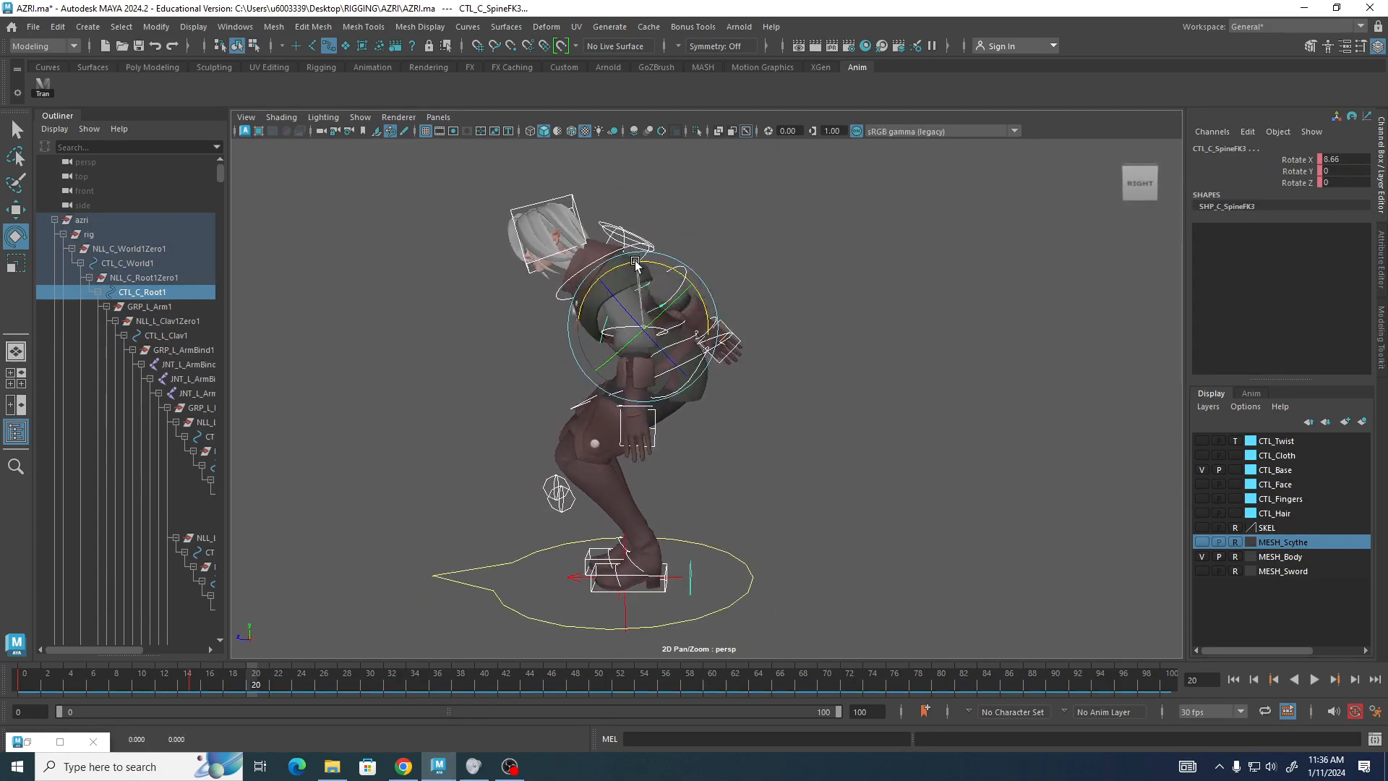
key(ctrl+z)
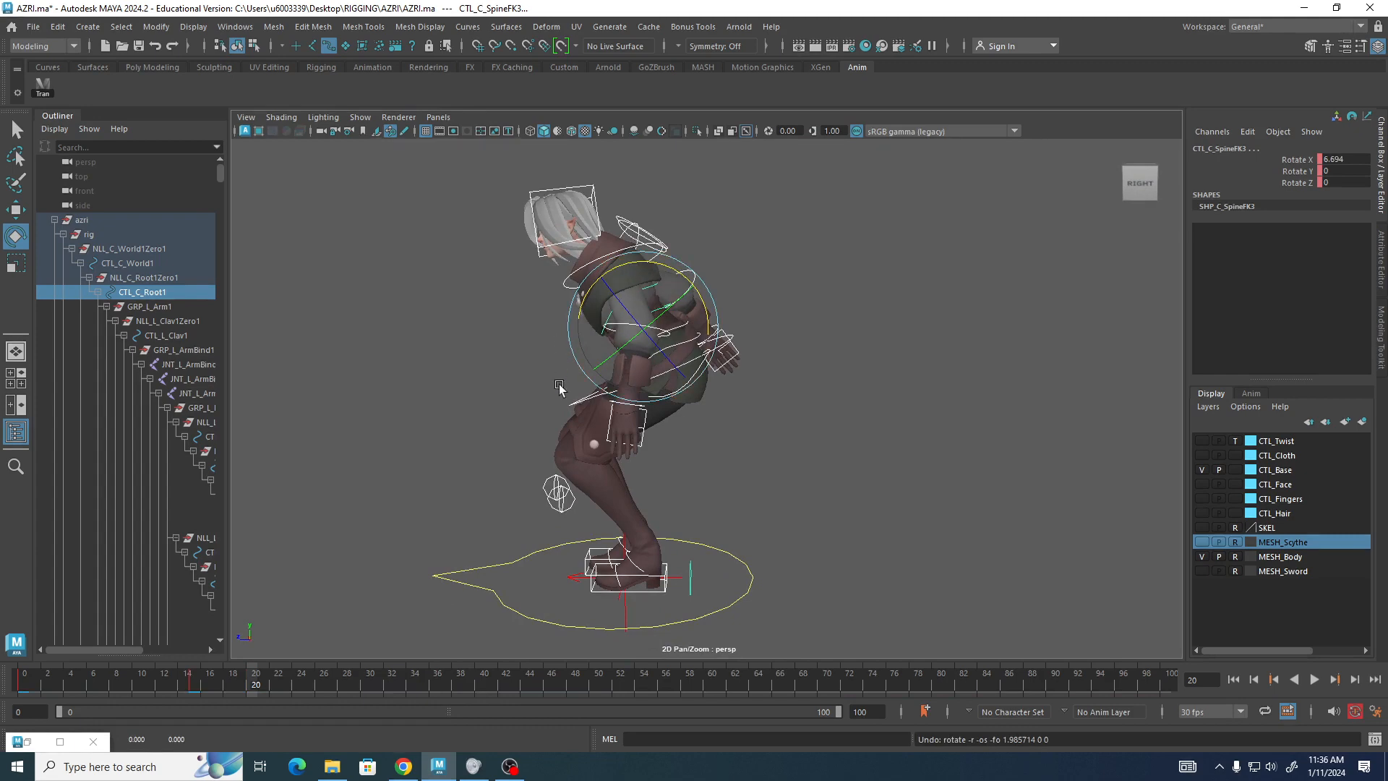
alt+drag(480, 449, 595, 407)
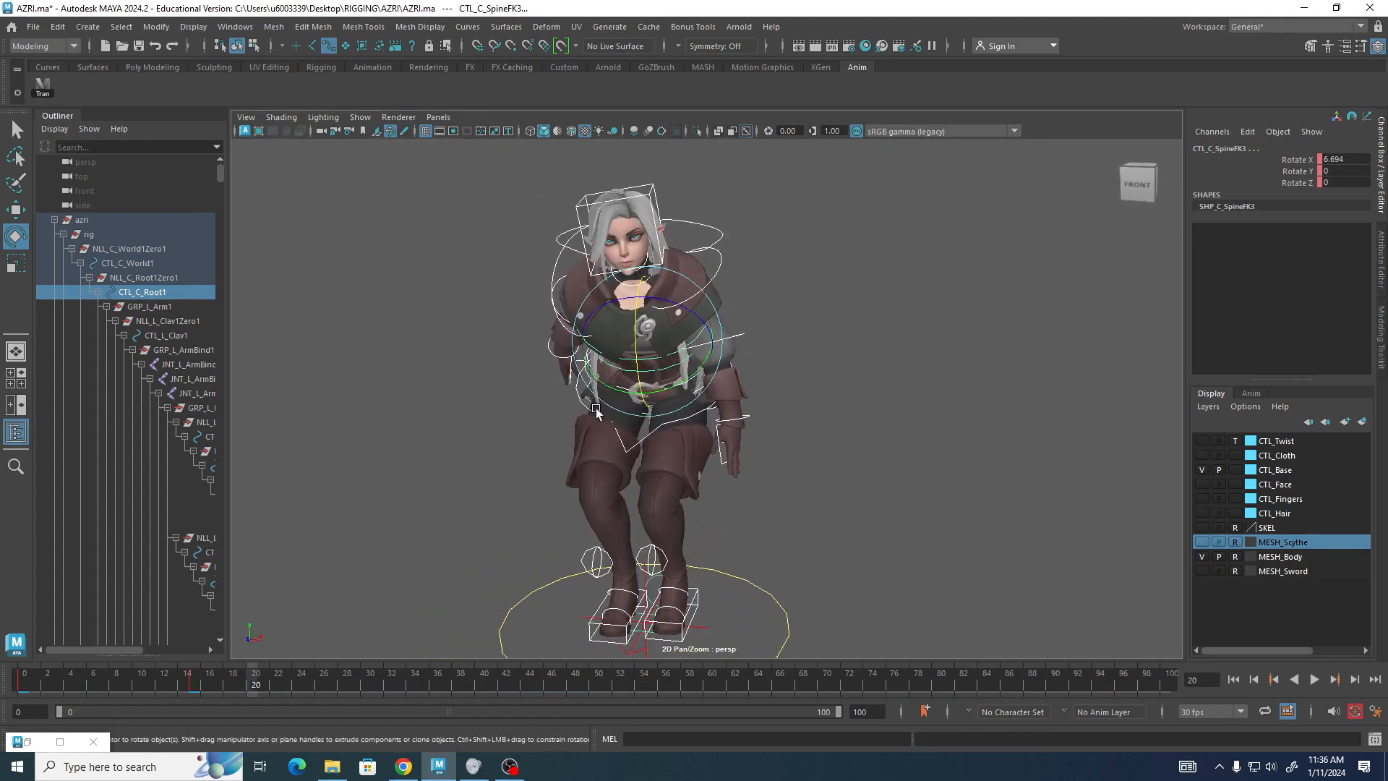
Rotate the spine FK3 control to about 8.6 degrees on X at frame 20.
drag(637, 316, 636, 320)
alt+drag(390, 405, 504, 410)
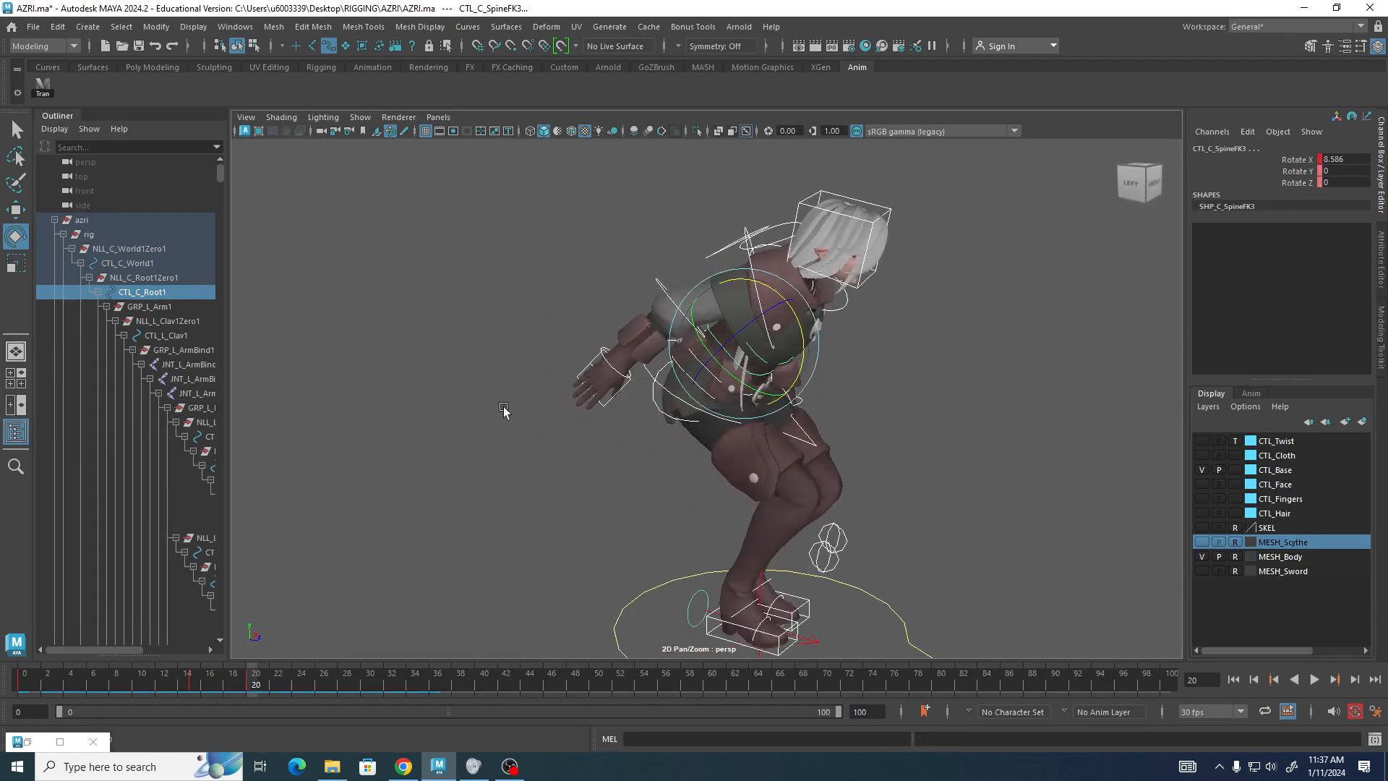
click(466, 258)
alt+drag(480, 286, 274, 305)
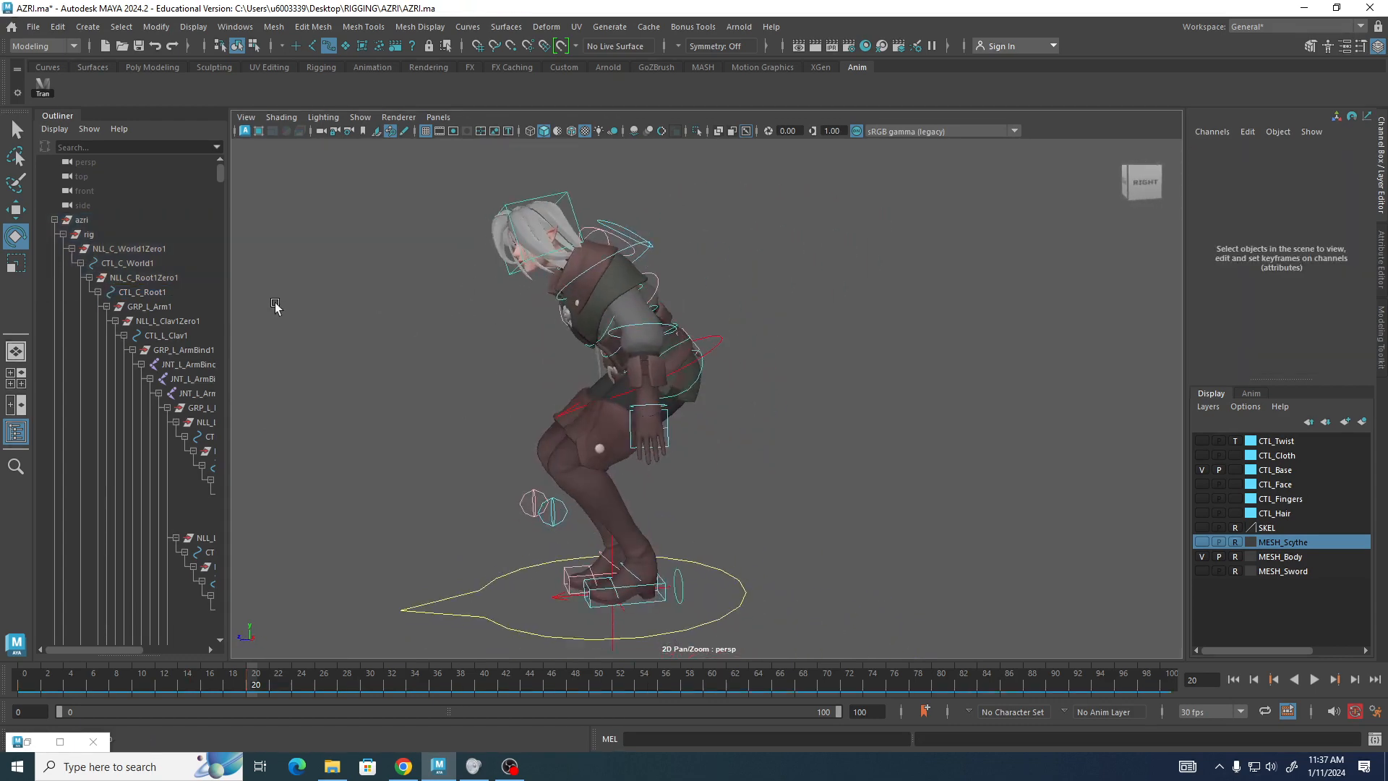
Select the left shoulder FK control and rotate it to about 19.9 degrees on Y.
click(604, 262)
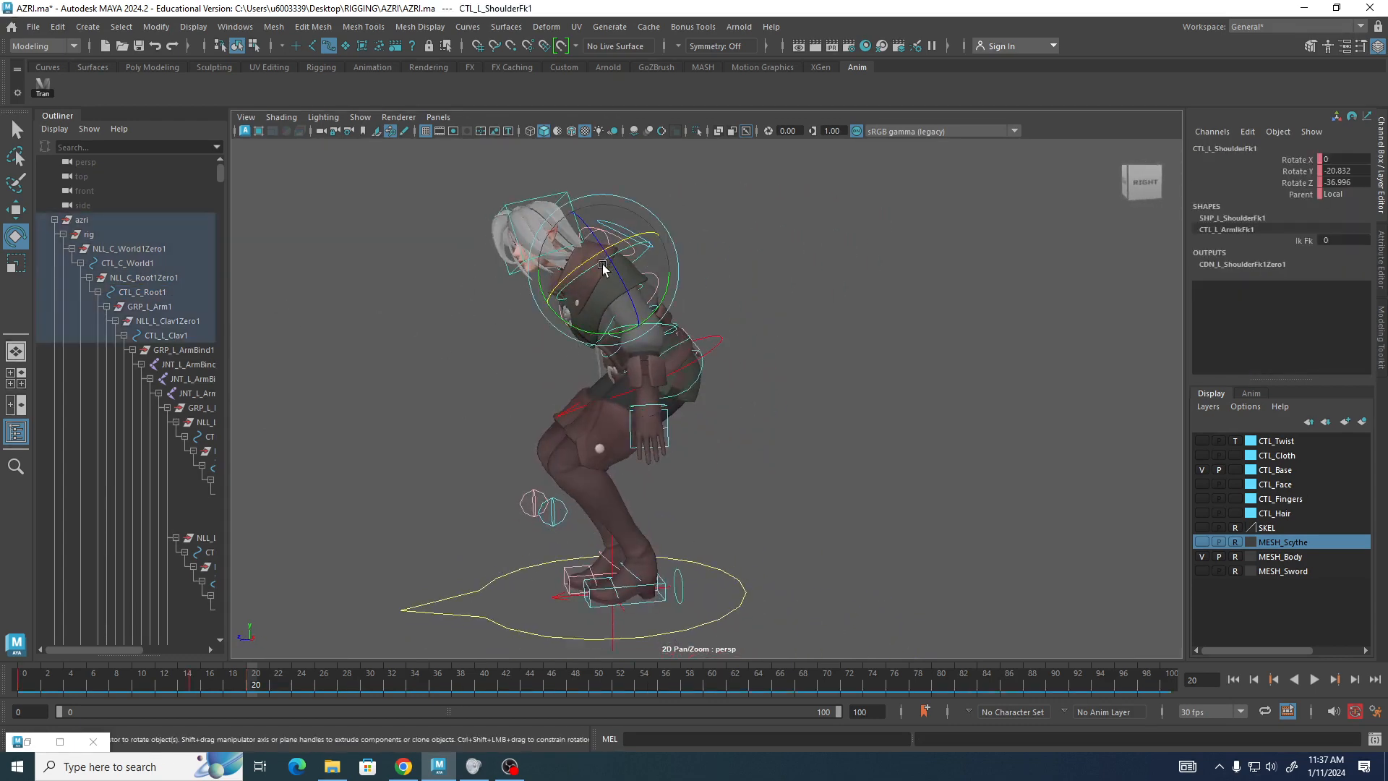
drag(573, 329, 613, 330)
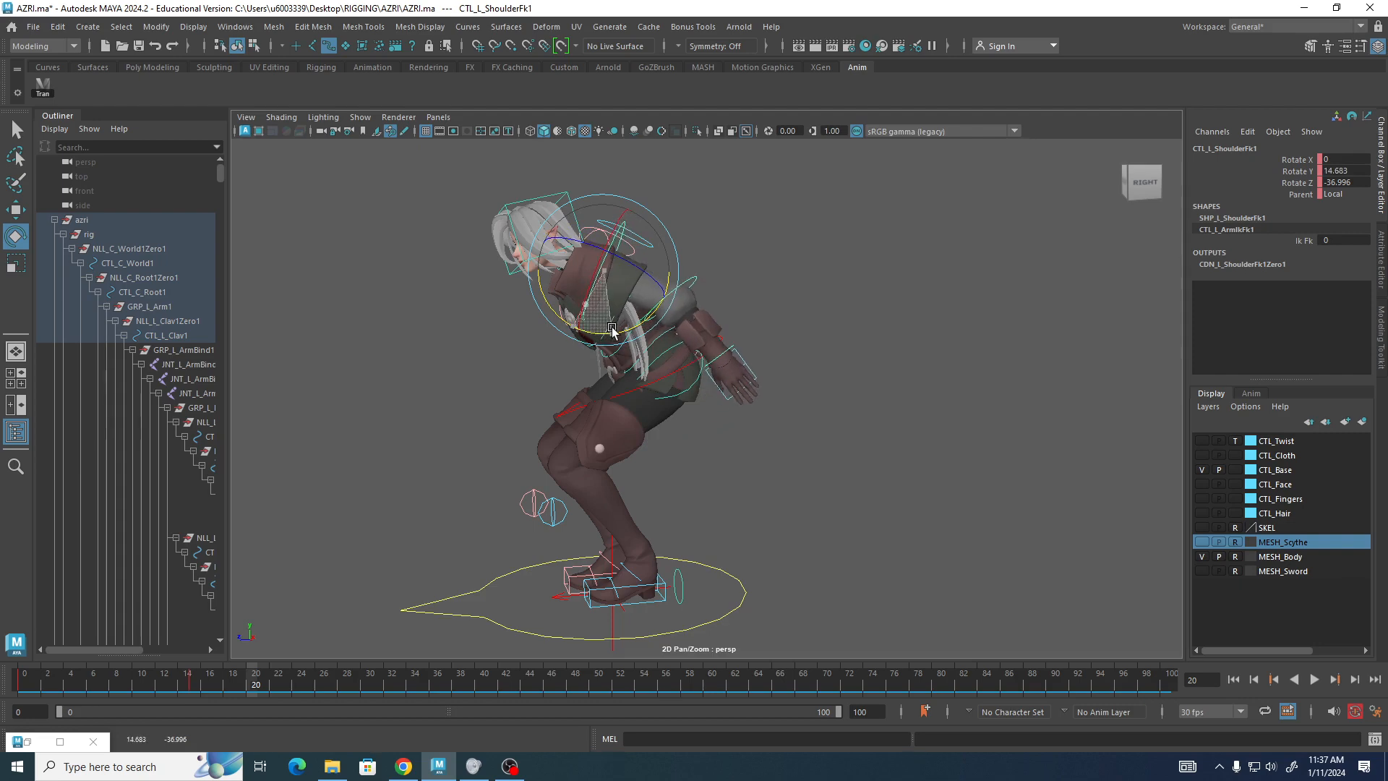
mouse_move(863, 485)
alt+mouse_down()
mouse_move(593, 495)
mouse_move(825, 471)
mouse_move(843, 487)
alt+mouse_up()
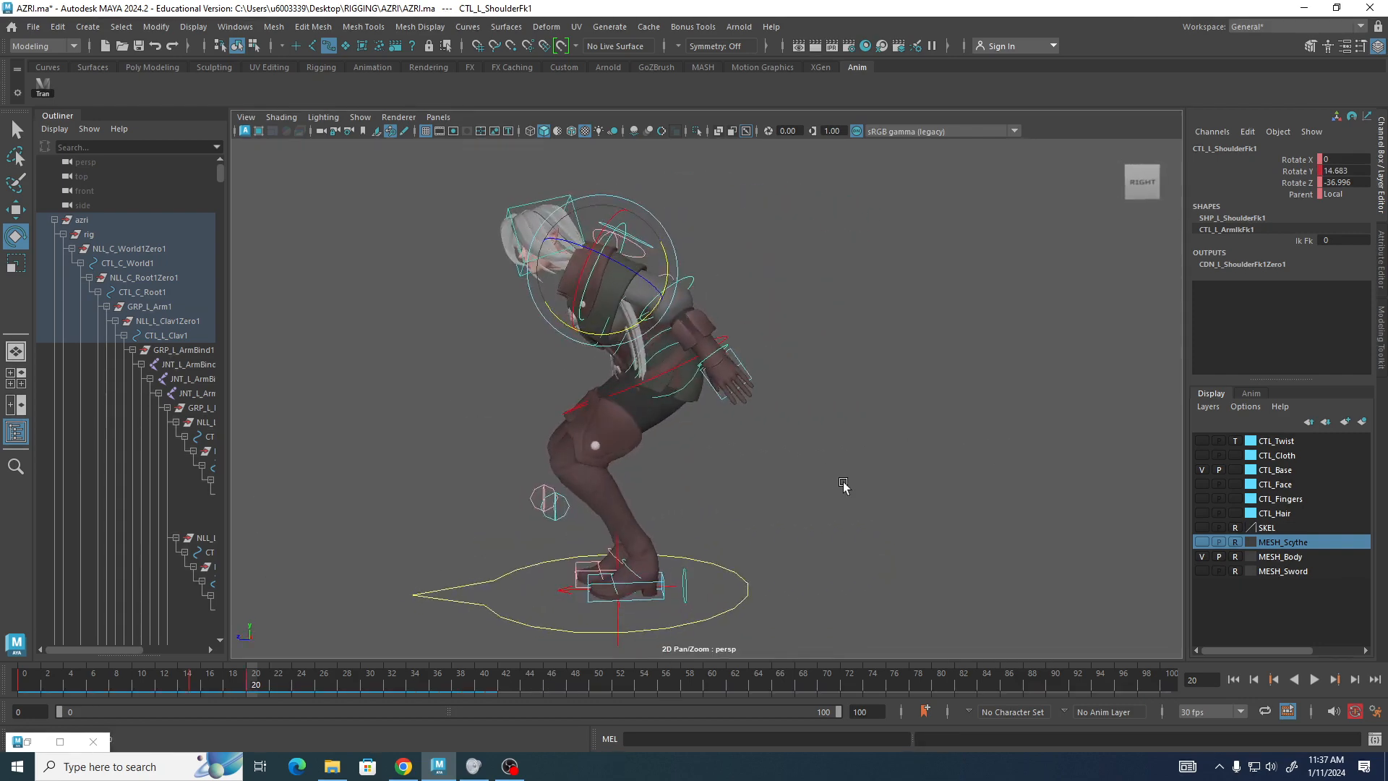
drag(620, 337, 713, 266)
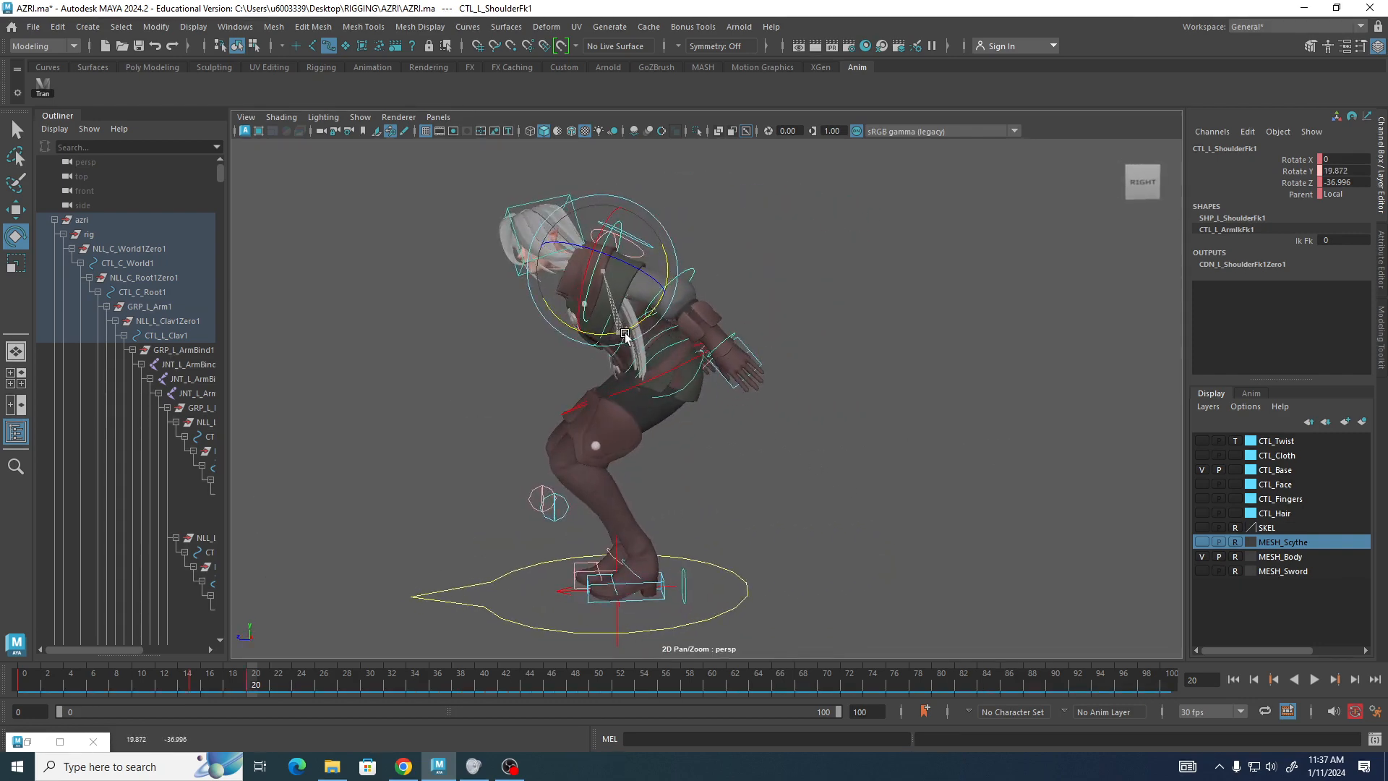
Rotate the left and right elbow FK controls to about -15.4 and -13.5 degrees on Y.
click(693, 273)
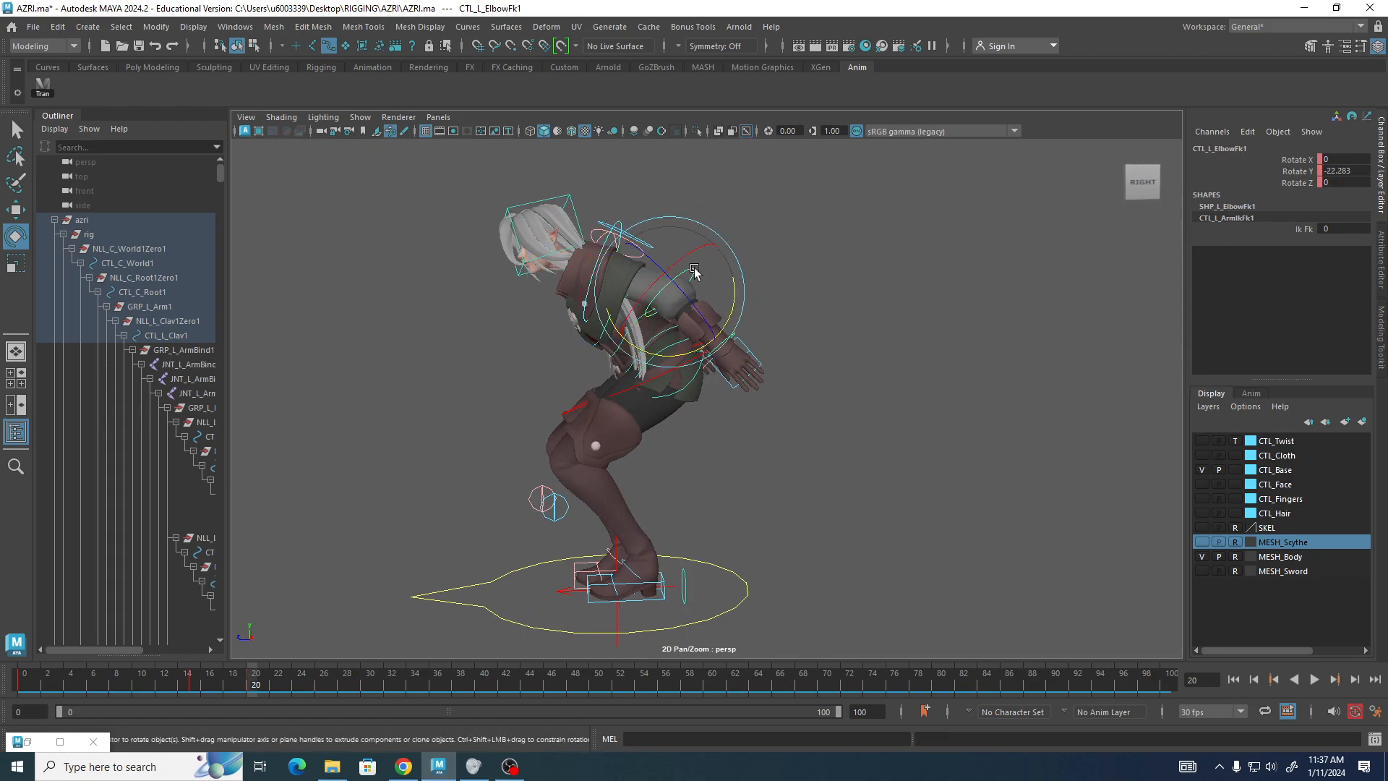
drag(727, 319, 734, 315)
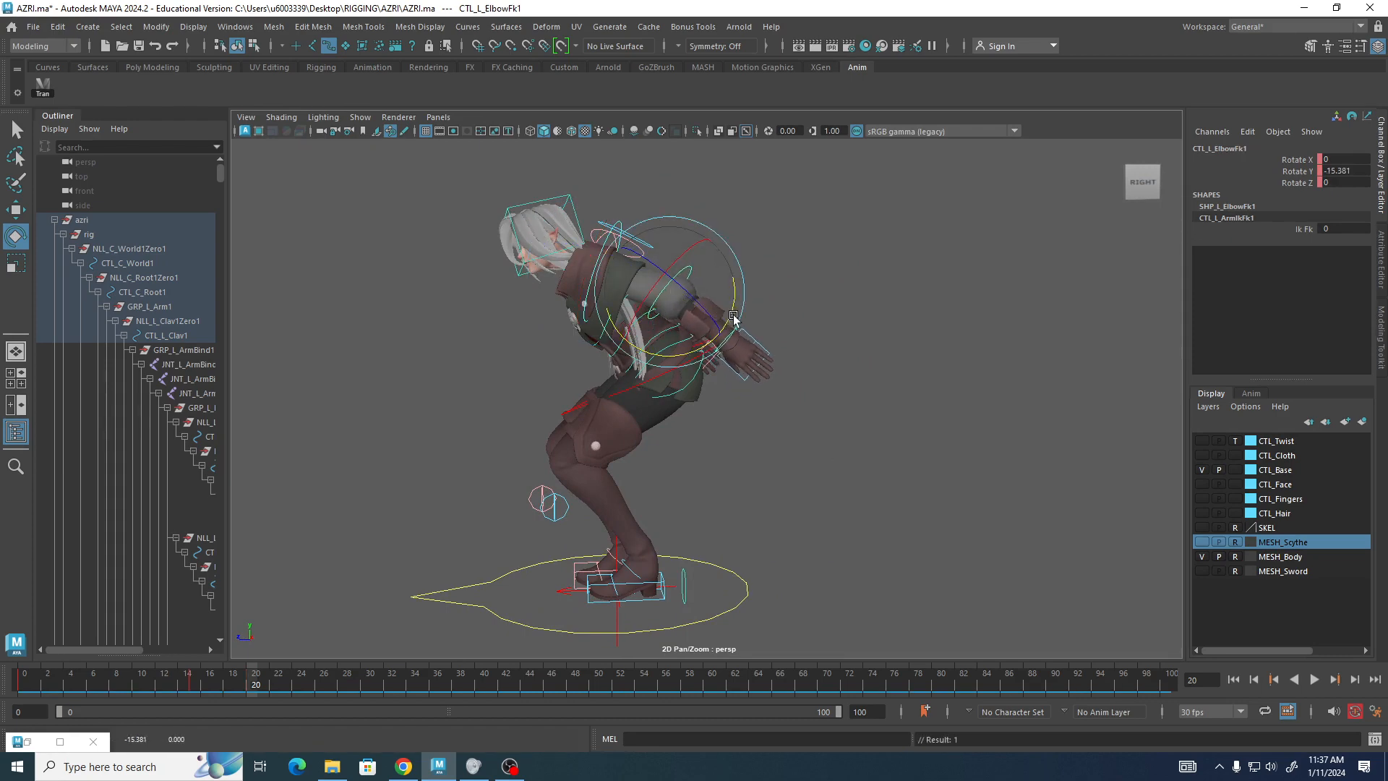
alt+drag(394, 384, 654, 299)
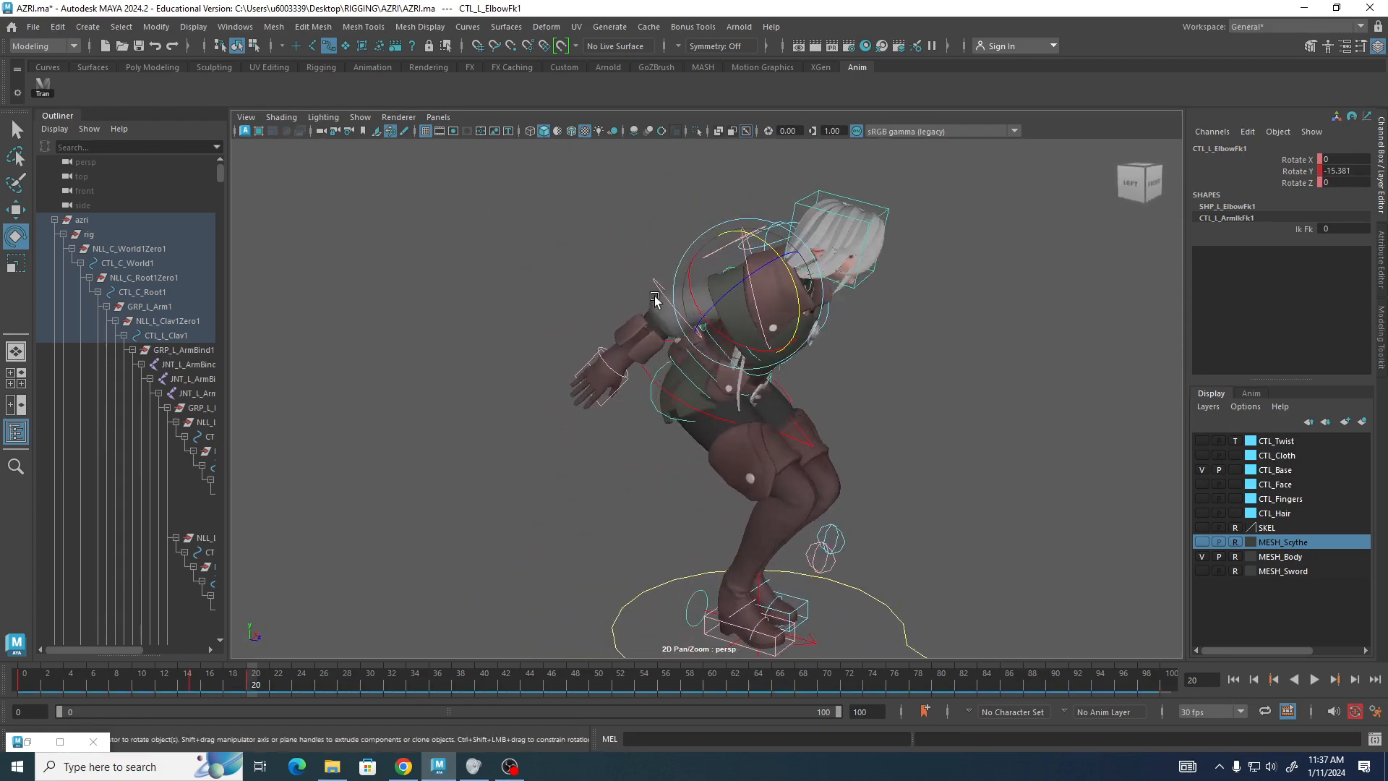
click(660, 289)
drag(738, 318, 736, 325)
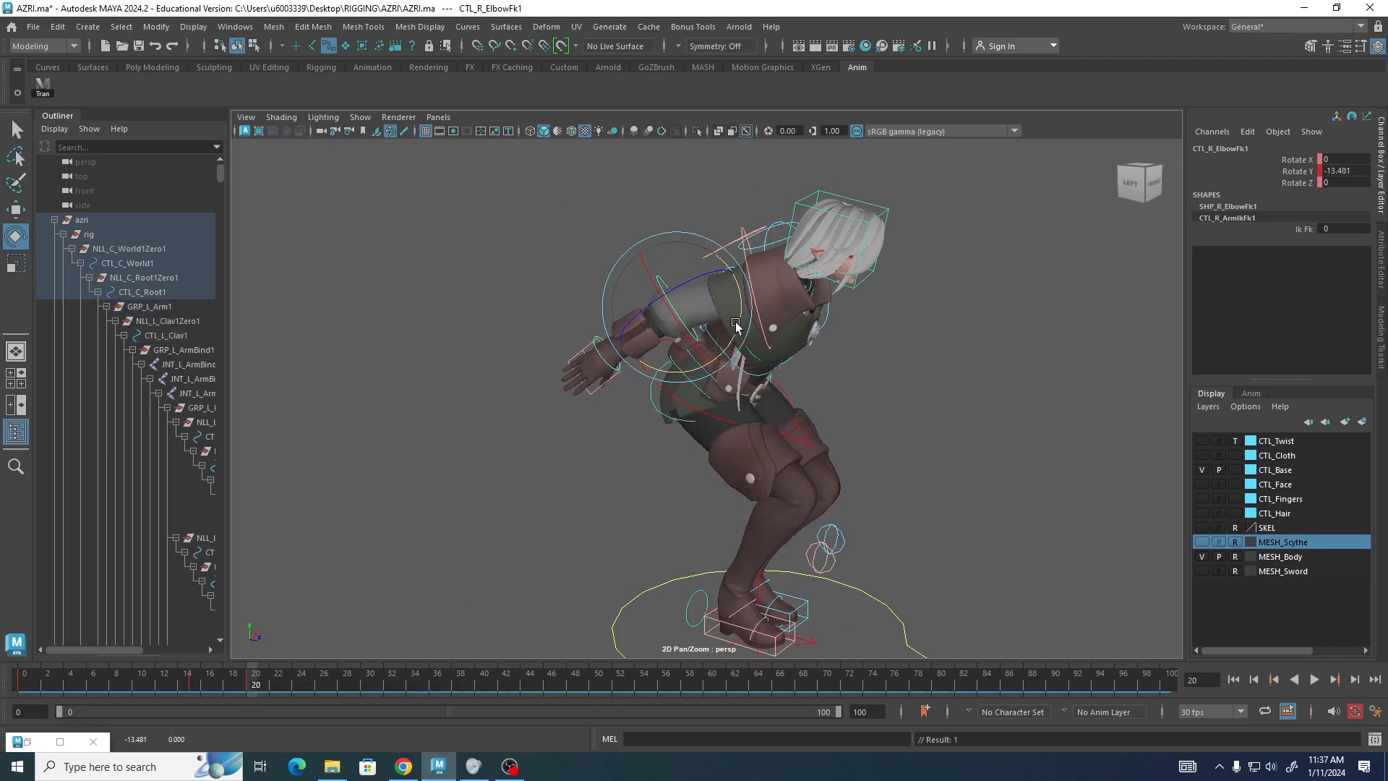
Rotate the right hand control to about 17.5 degrees on Y, then deselect it.
alt+drag(492, 345, 580, 381)
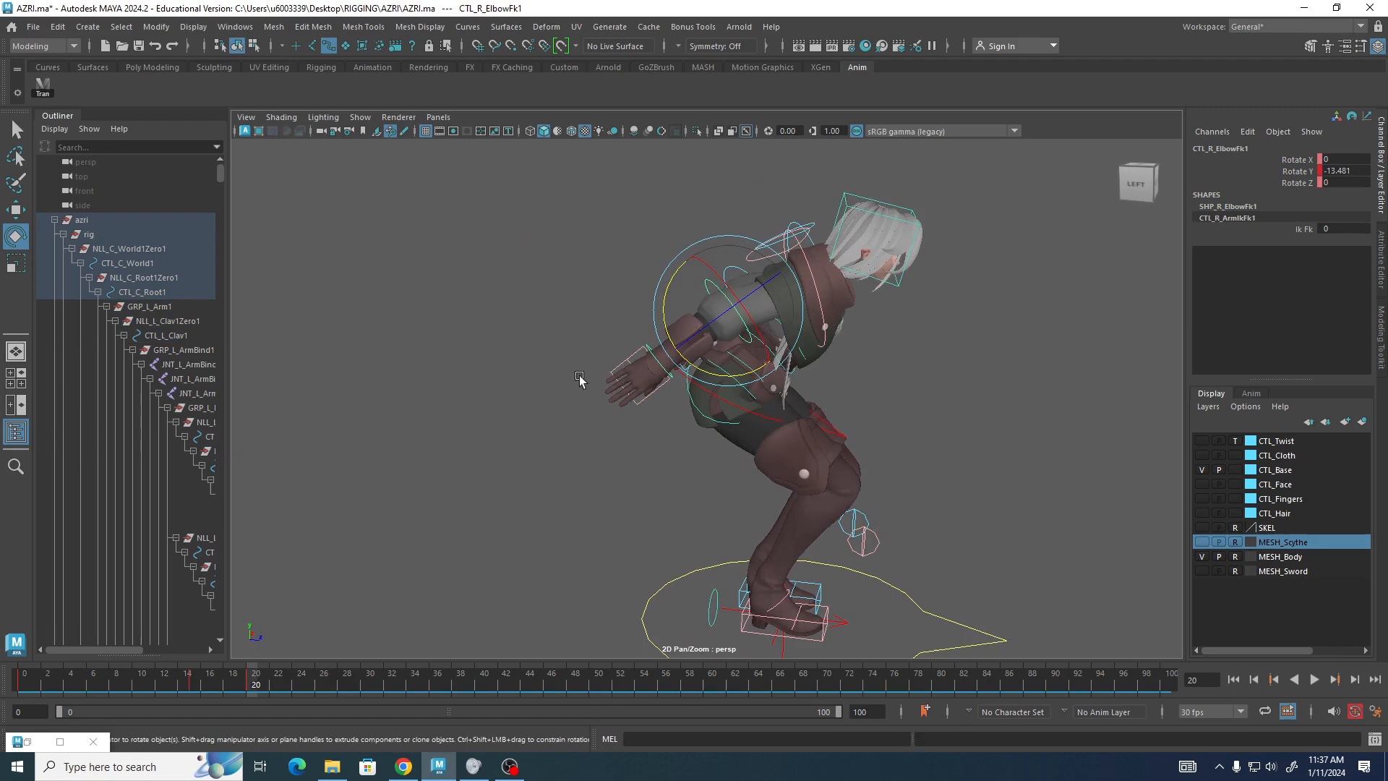
click(654, 364)
drag(717, 345, 755, 383)
click(867, 338)
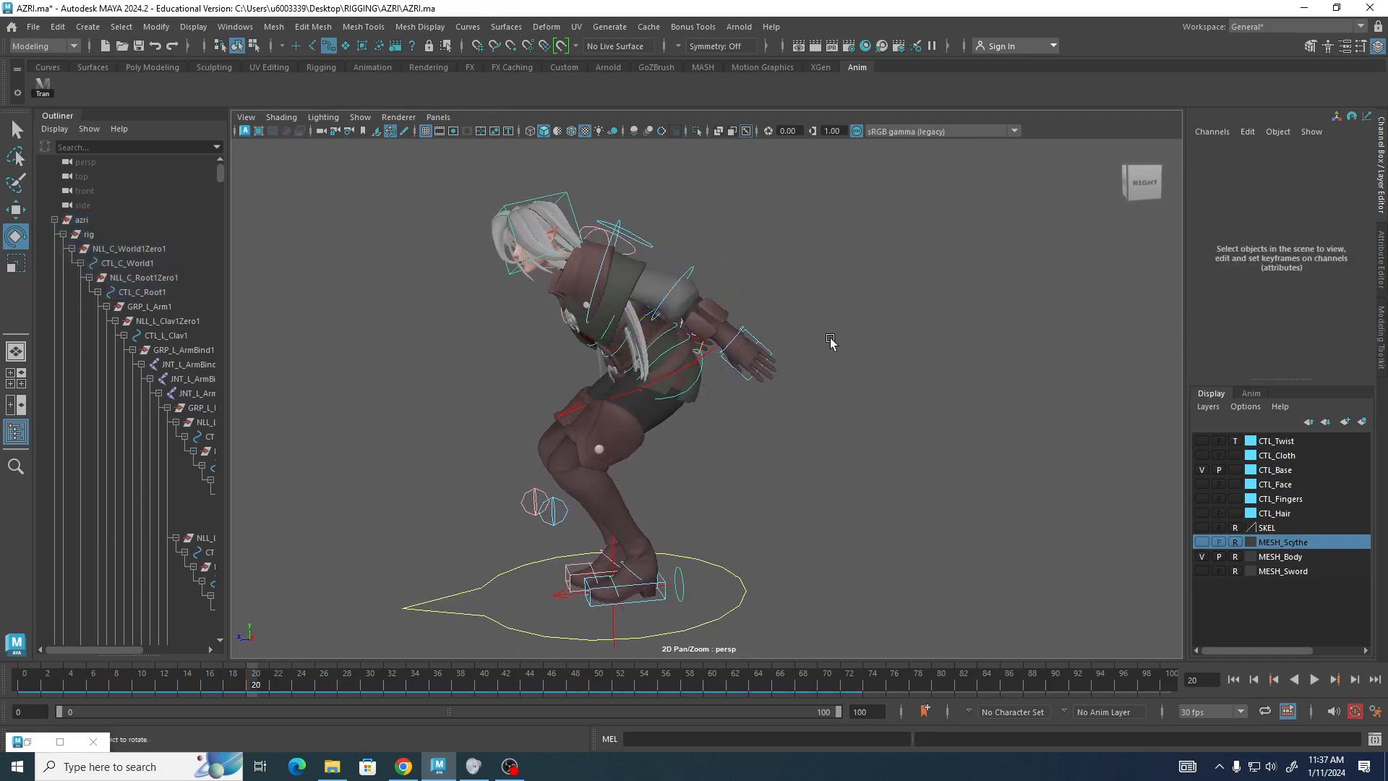
Select the left hand control and rotate it to about 21.2 degrees on Y.
click(734, 337)
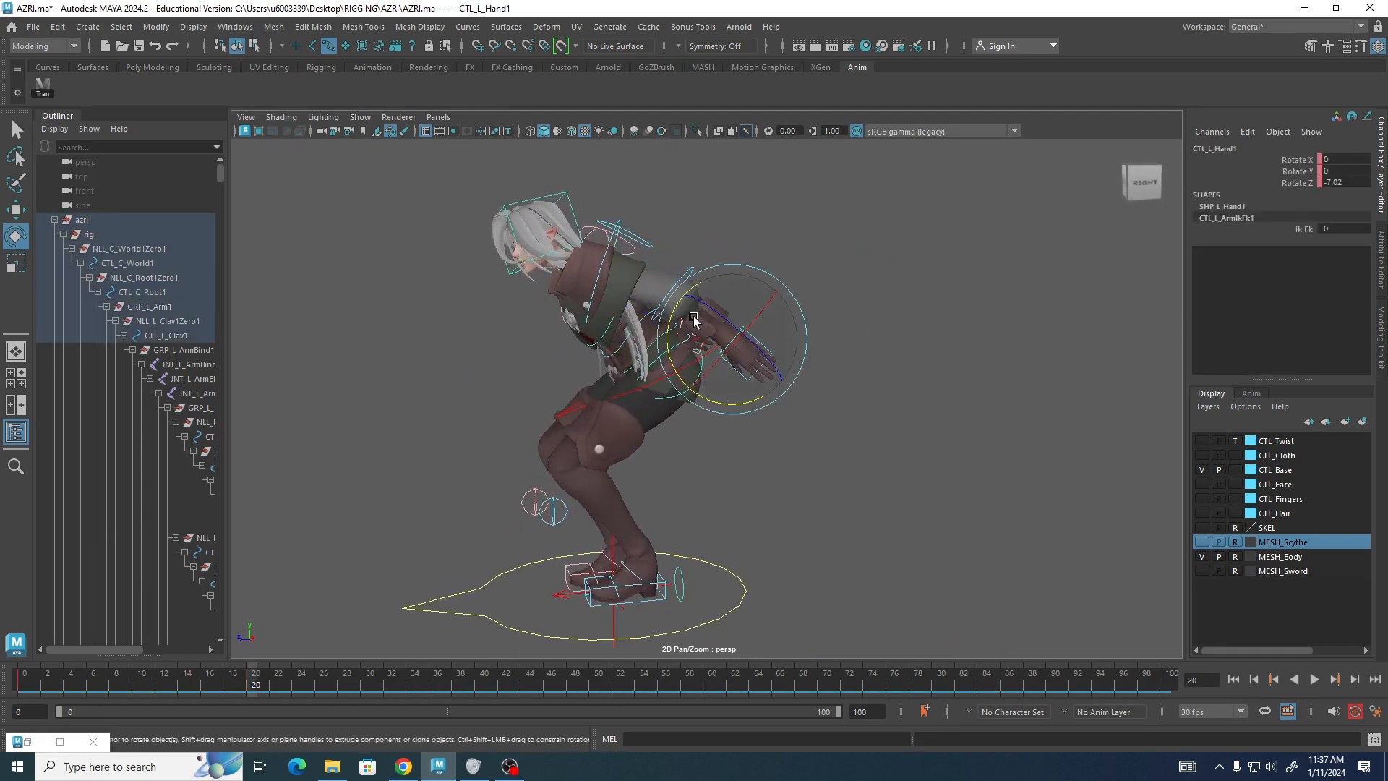
drag(680, 304, 678, 329)
alt+drag(797, 510, 775, 501)
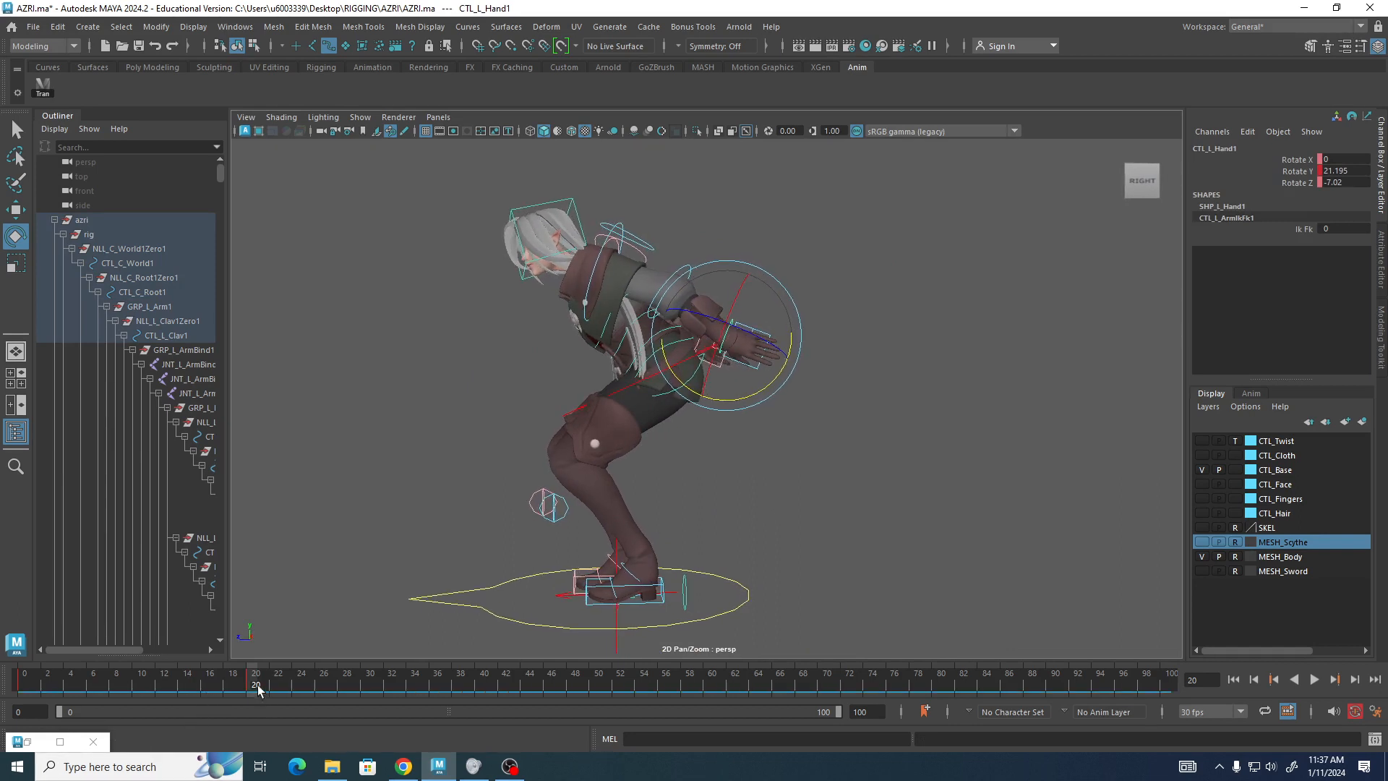
Play back the animation and return to frame 15.
key(alt+v)
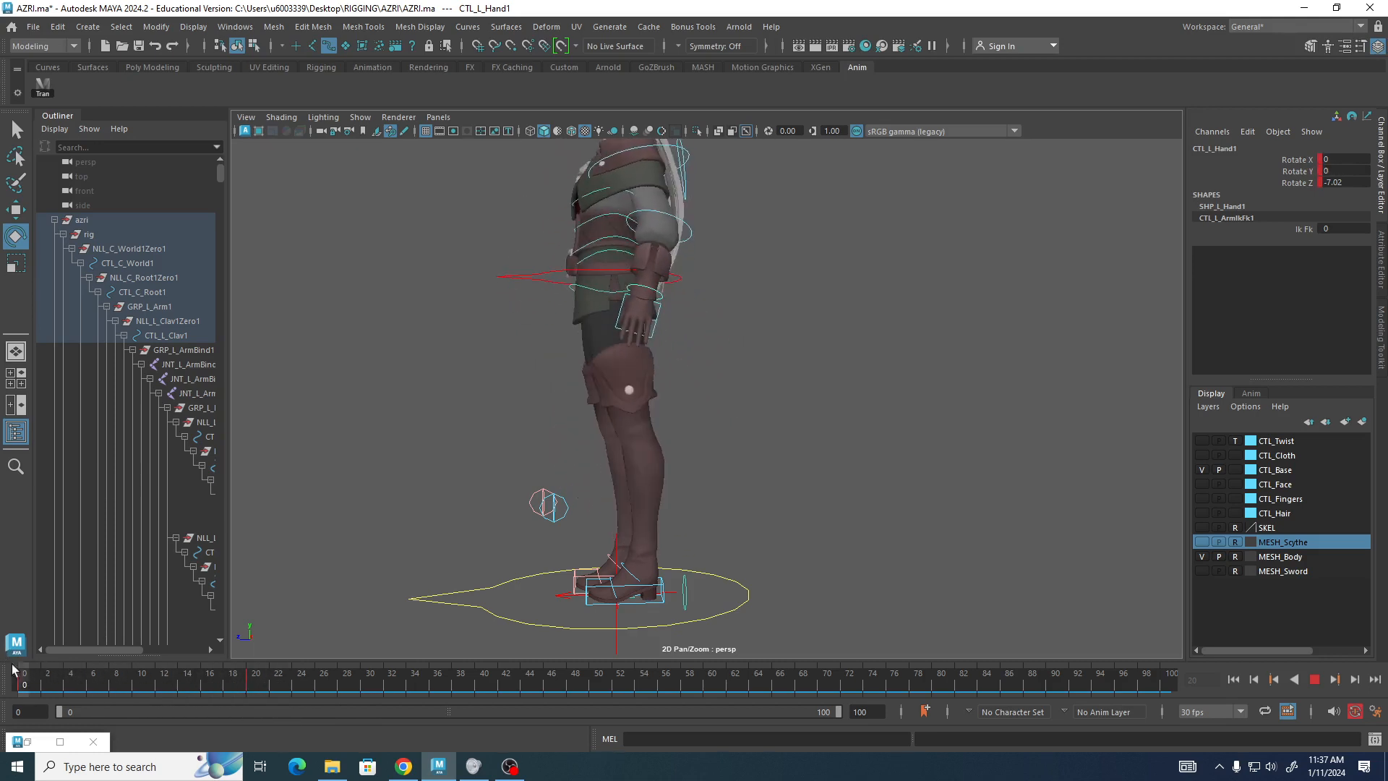
mouse_move(242, 694)
mouse_down()
mouse_move(81, 671)
mouse_move(264, 678)
mouse_move(24, 687)
mouse_move(254, 691)
mouse_move(2, 676)
mouse_move(201, 698)
mouse_up()
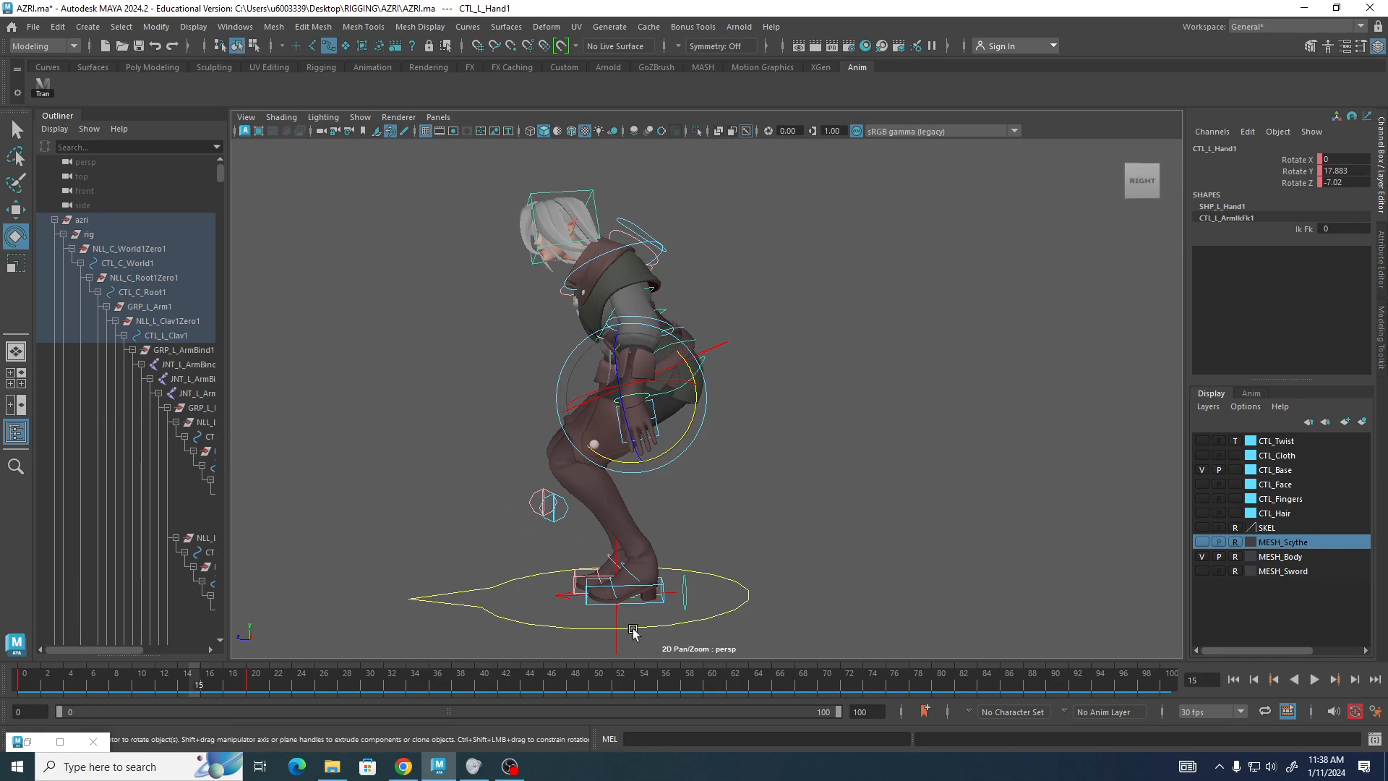
click(593, 604)
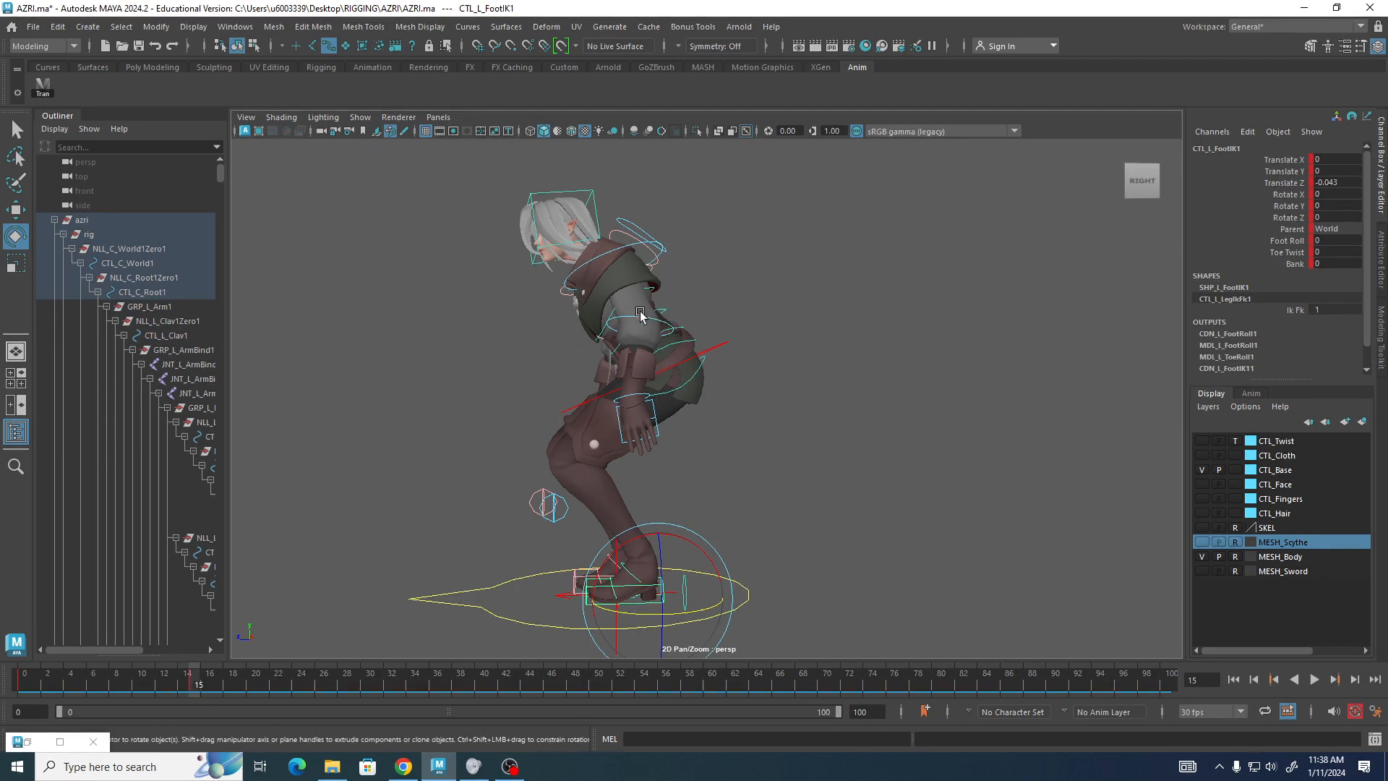
At frame 15, rotate the left shoulder FK and left hand controls to about -44.6 and -0.9 degrees on Y.
click(618, 251)
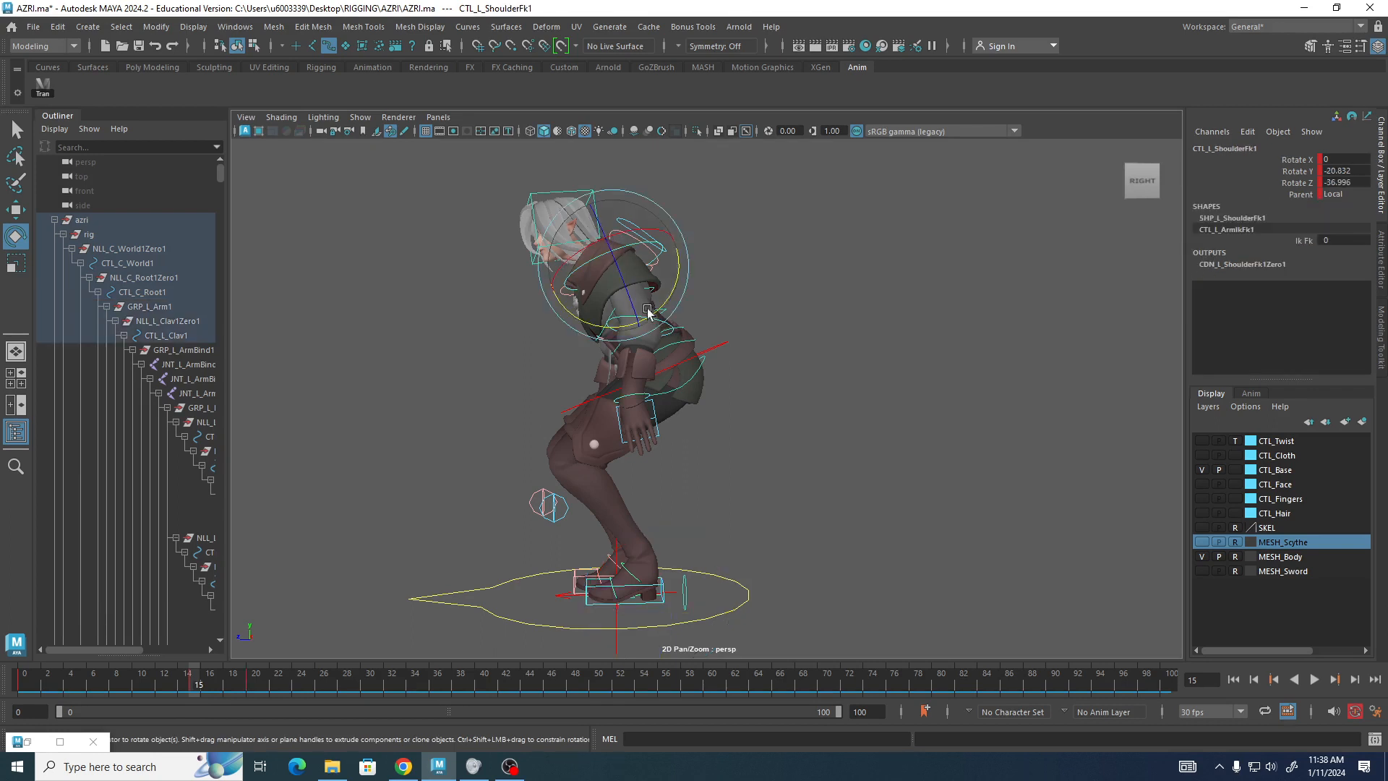
drag(665, 304, 584, 444)
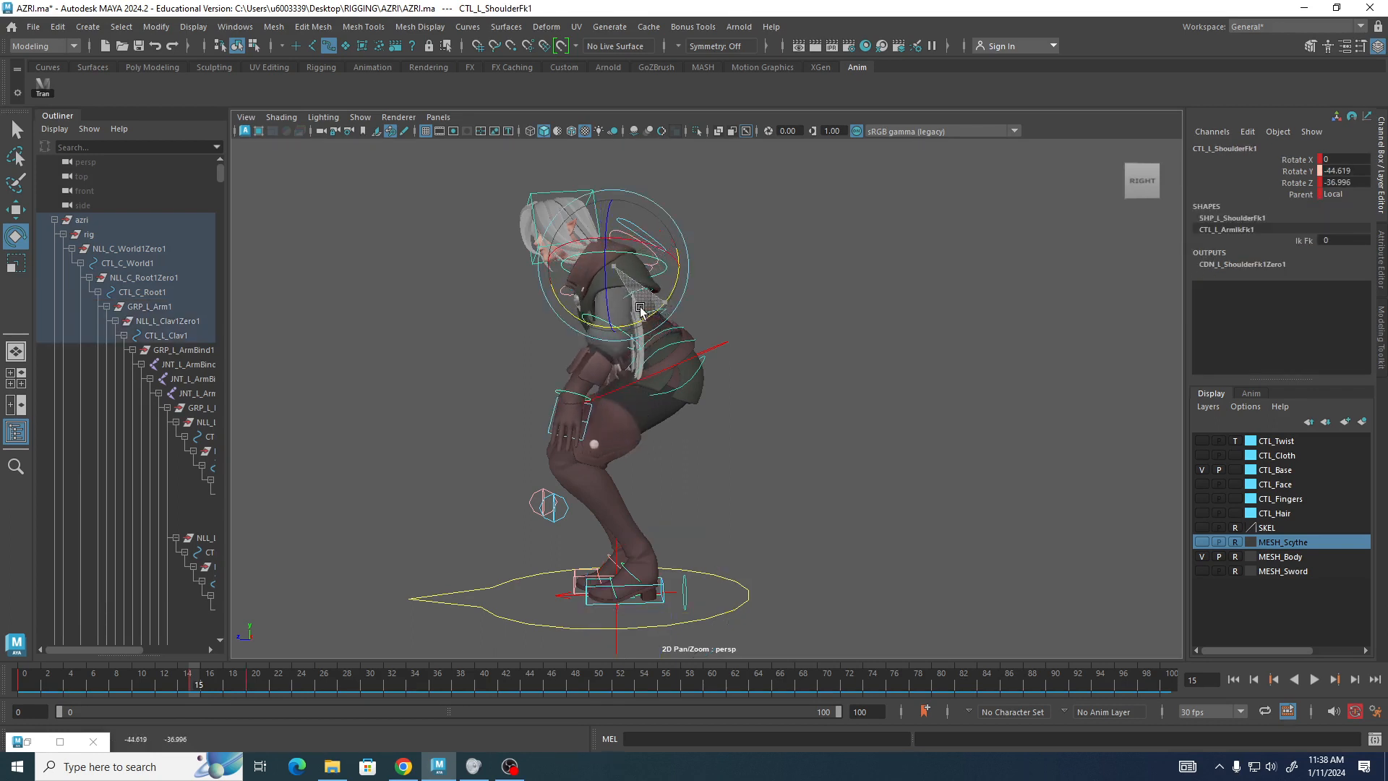
click(573, 398)
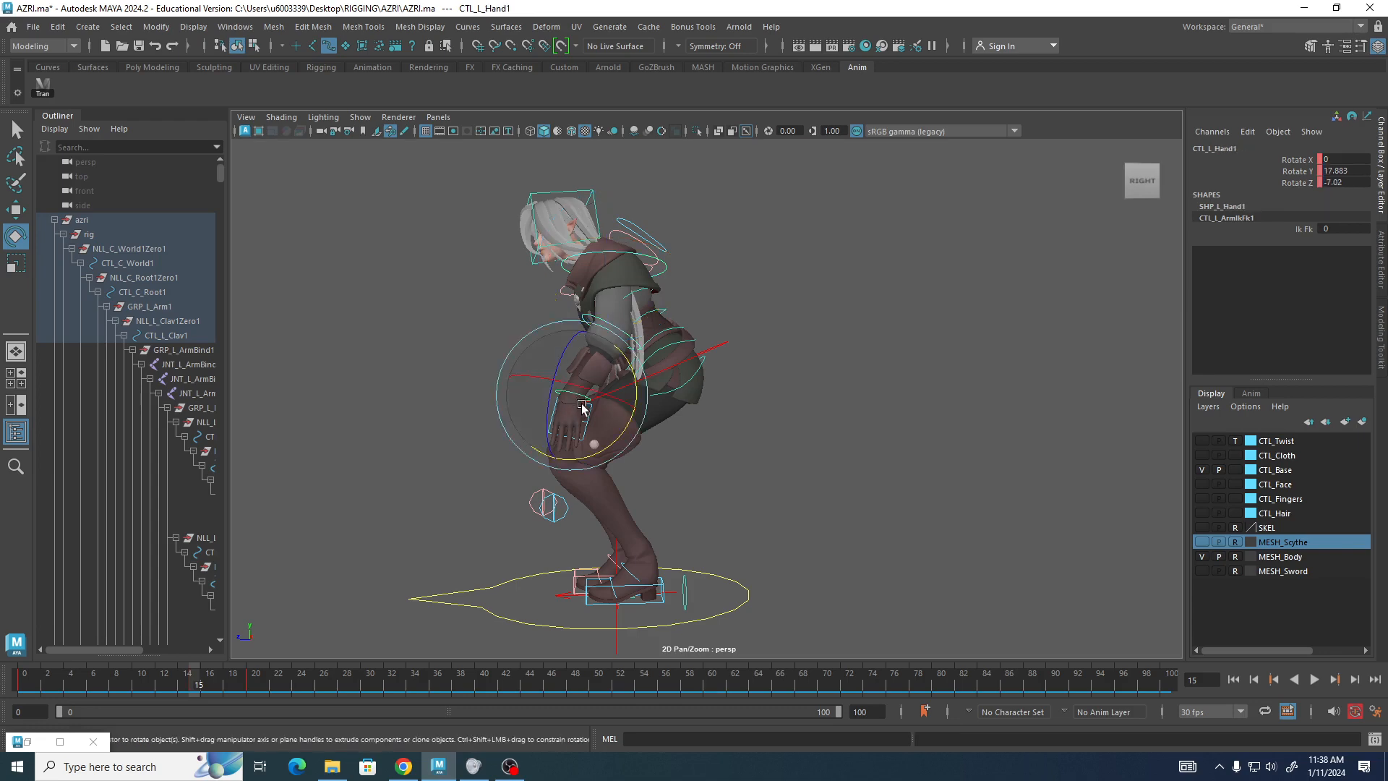
drag(617, 444, 604, 457)
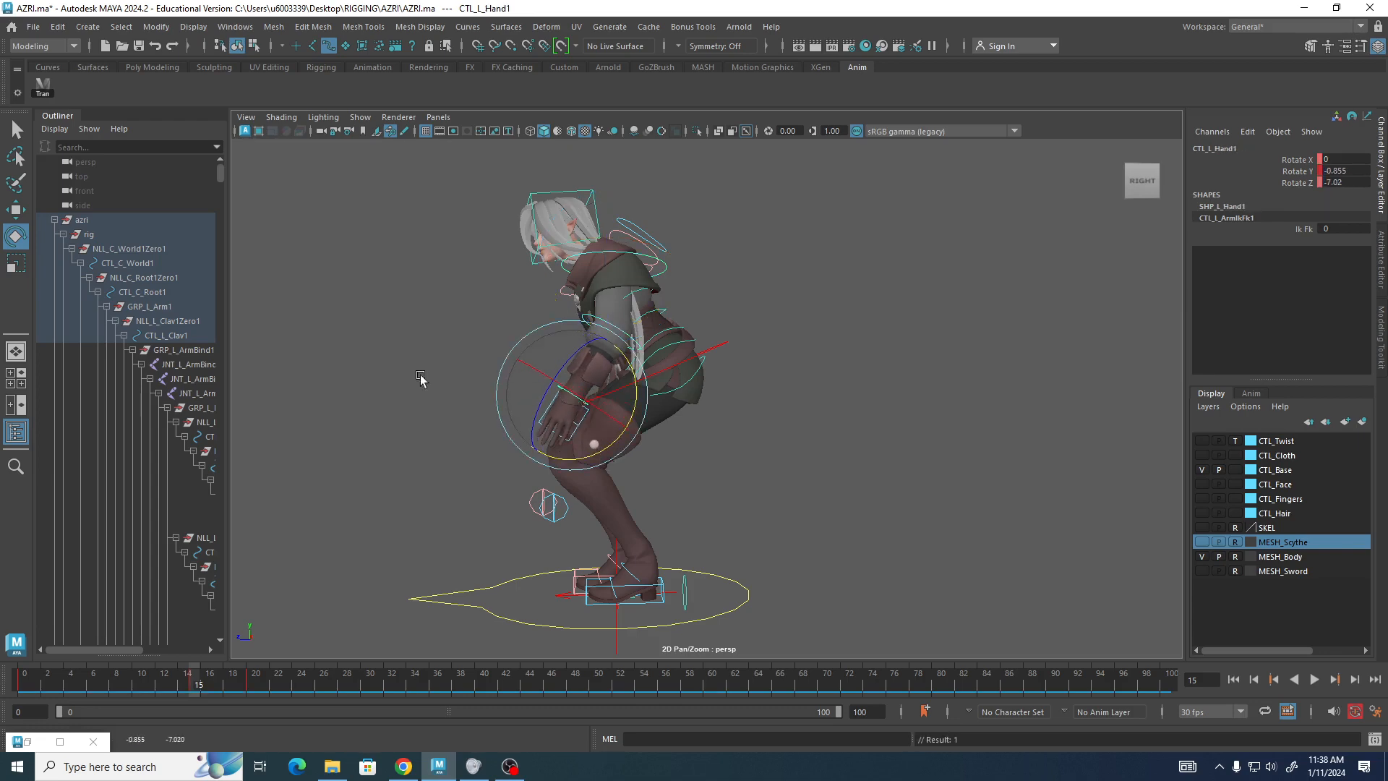
Rotate the right arm and hand controls at frame 15, with the right hand at about -14.3 degrees on Y.
alt+drag(419, 372, 663, 348)
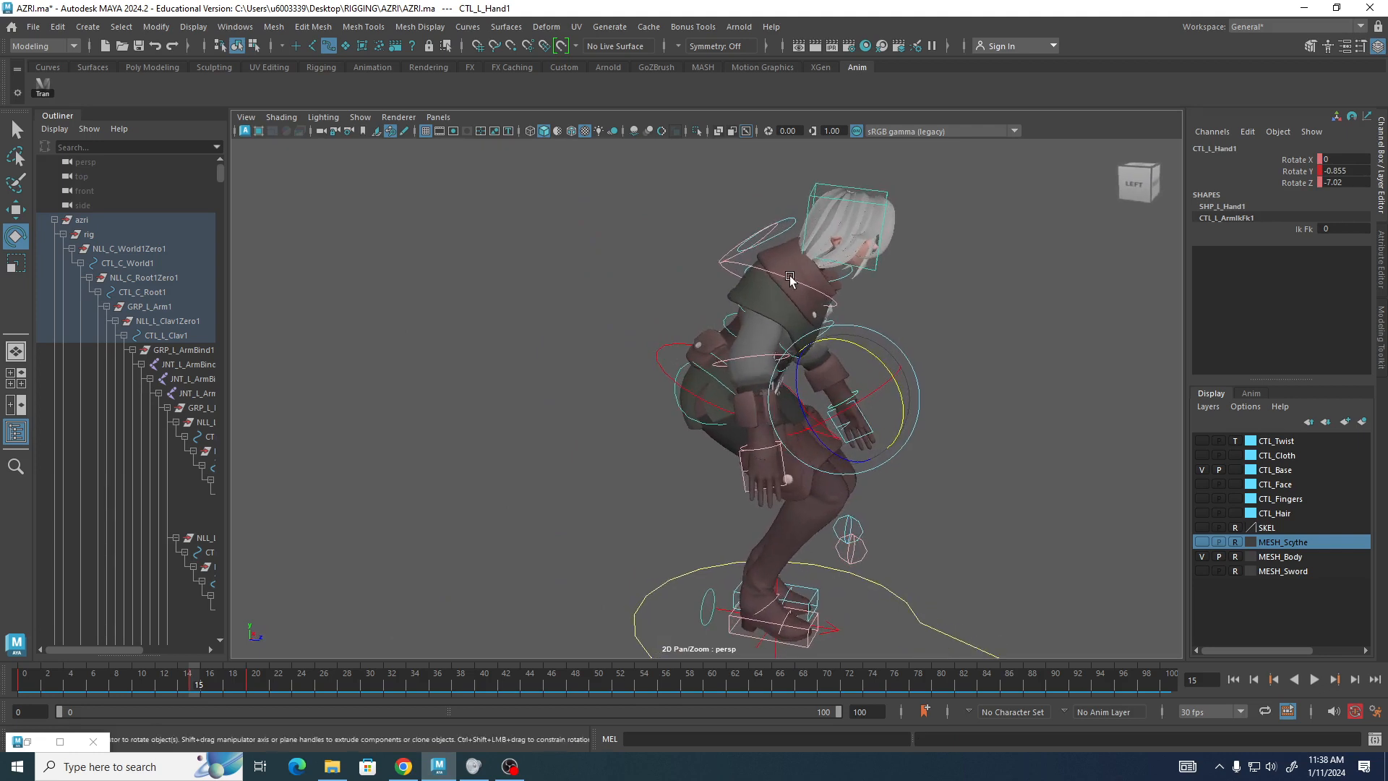
click(789, 283)
mouse_move(799, 354)
mouse_down()
mouse_move(827, 332)
mouse_move(808, 380)
mouse_up()
click(838, 438)
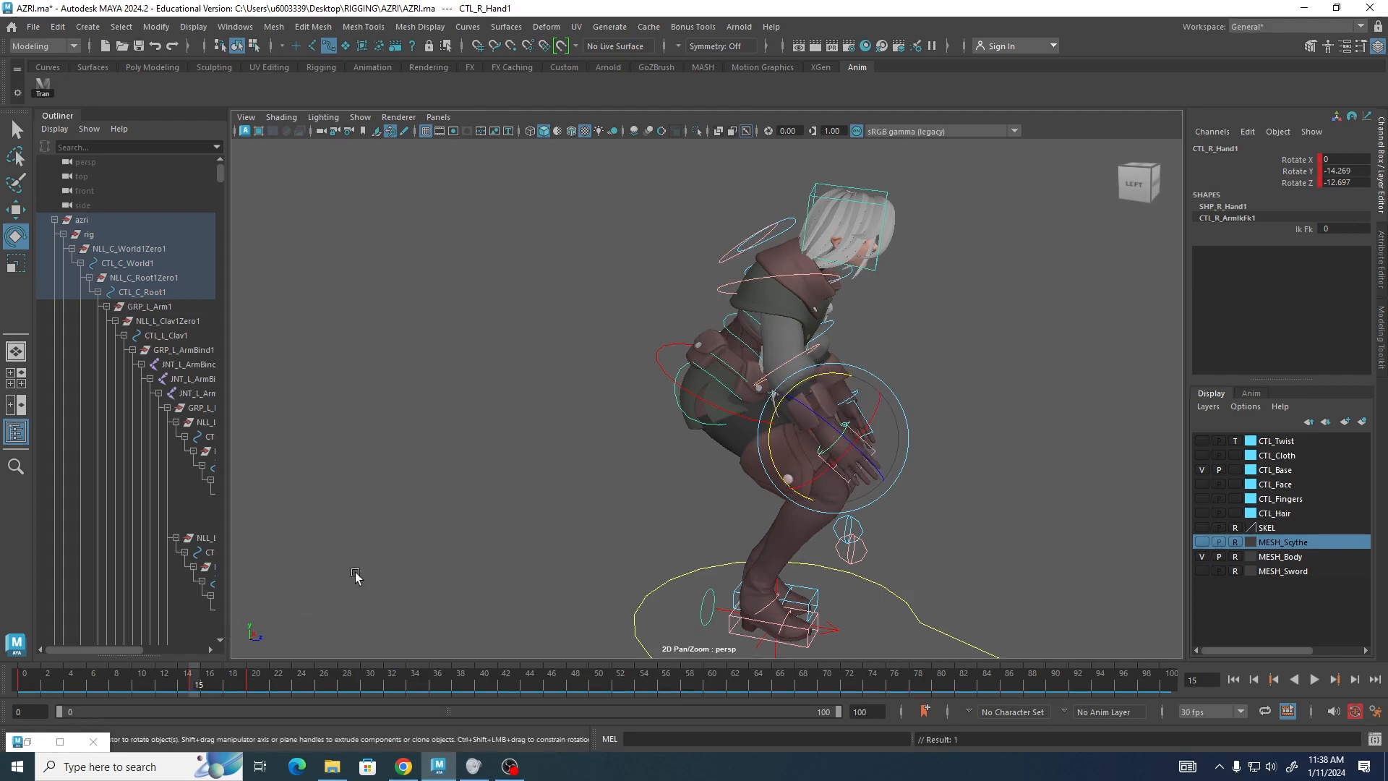
alt+drag(499, 503, 215, 476)
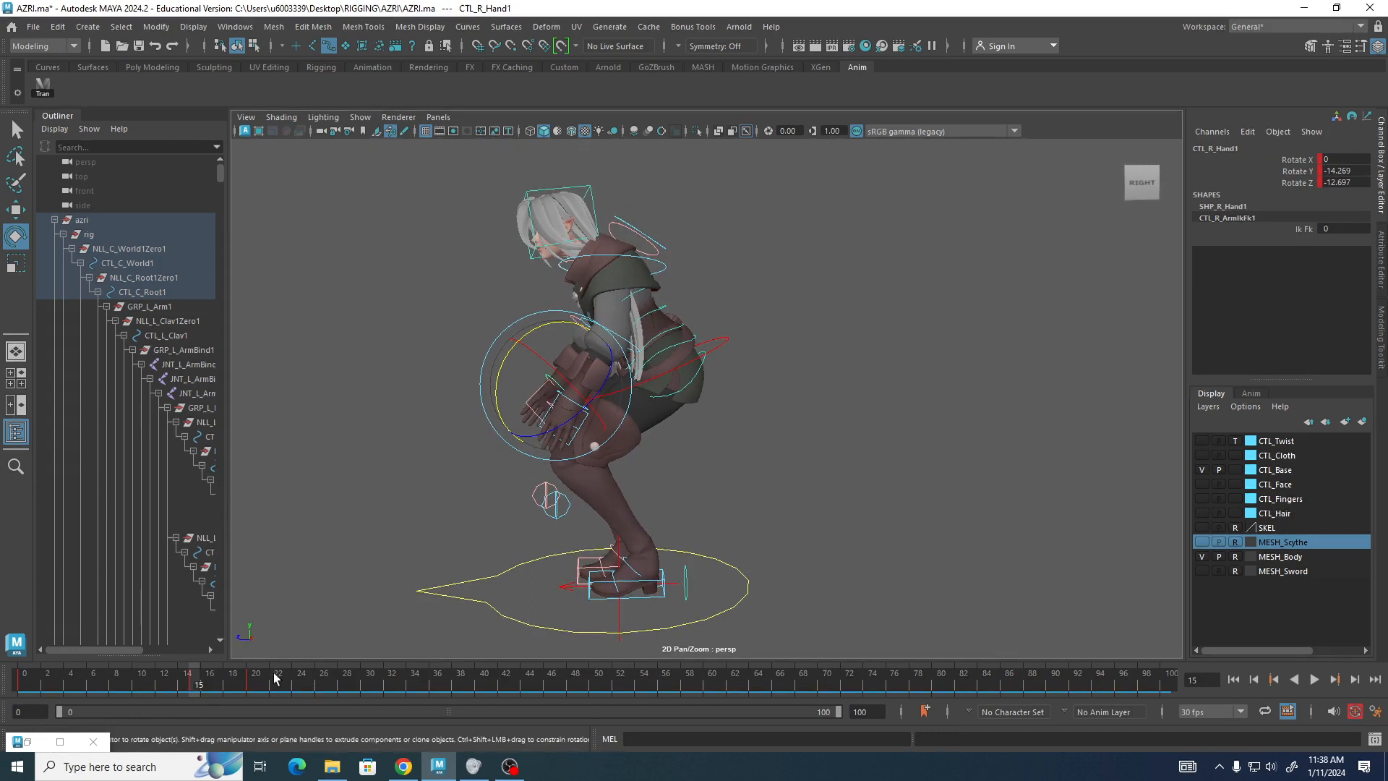
Scrub and play back the animation from frame 0 to review the arm motion.
drag(272, 673, 249, 694)
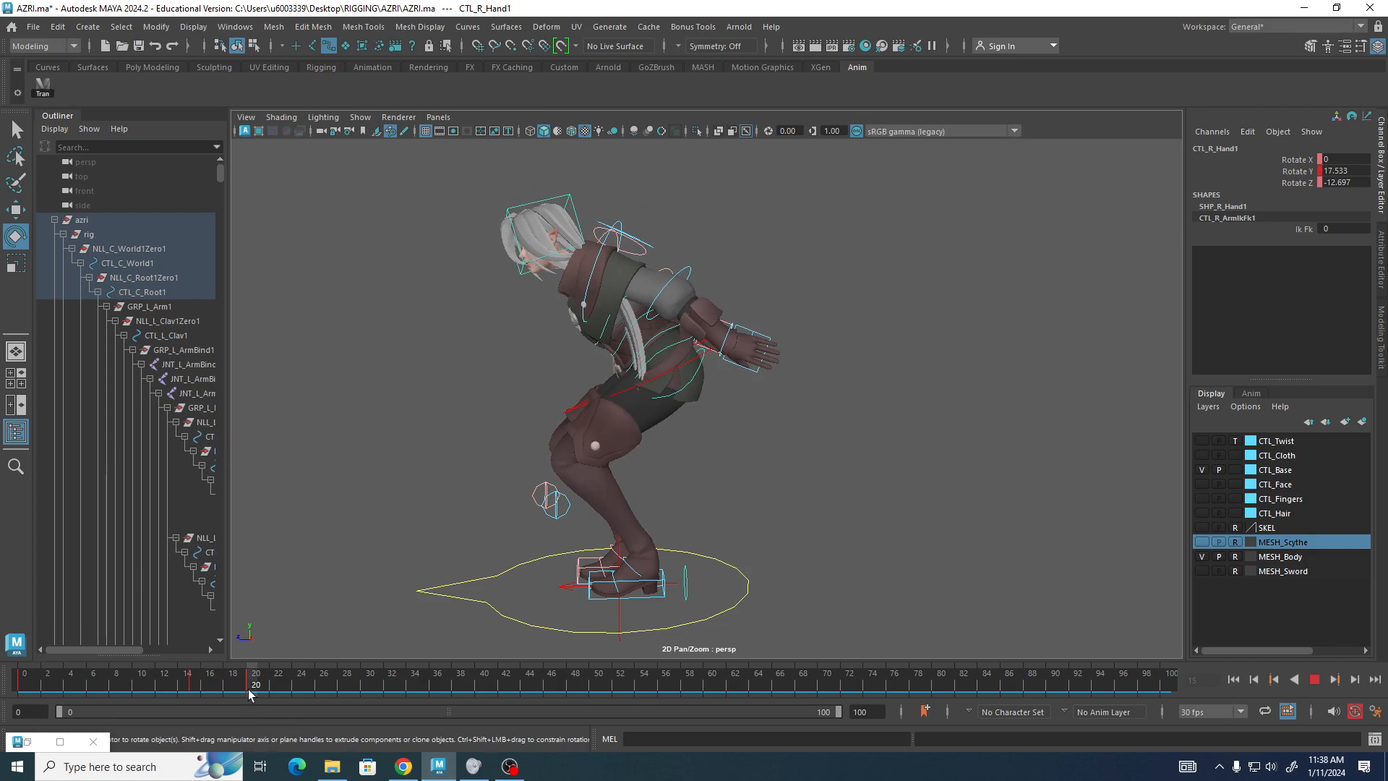
drag(249, 695, 252, 695)
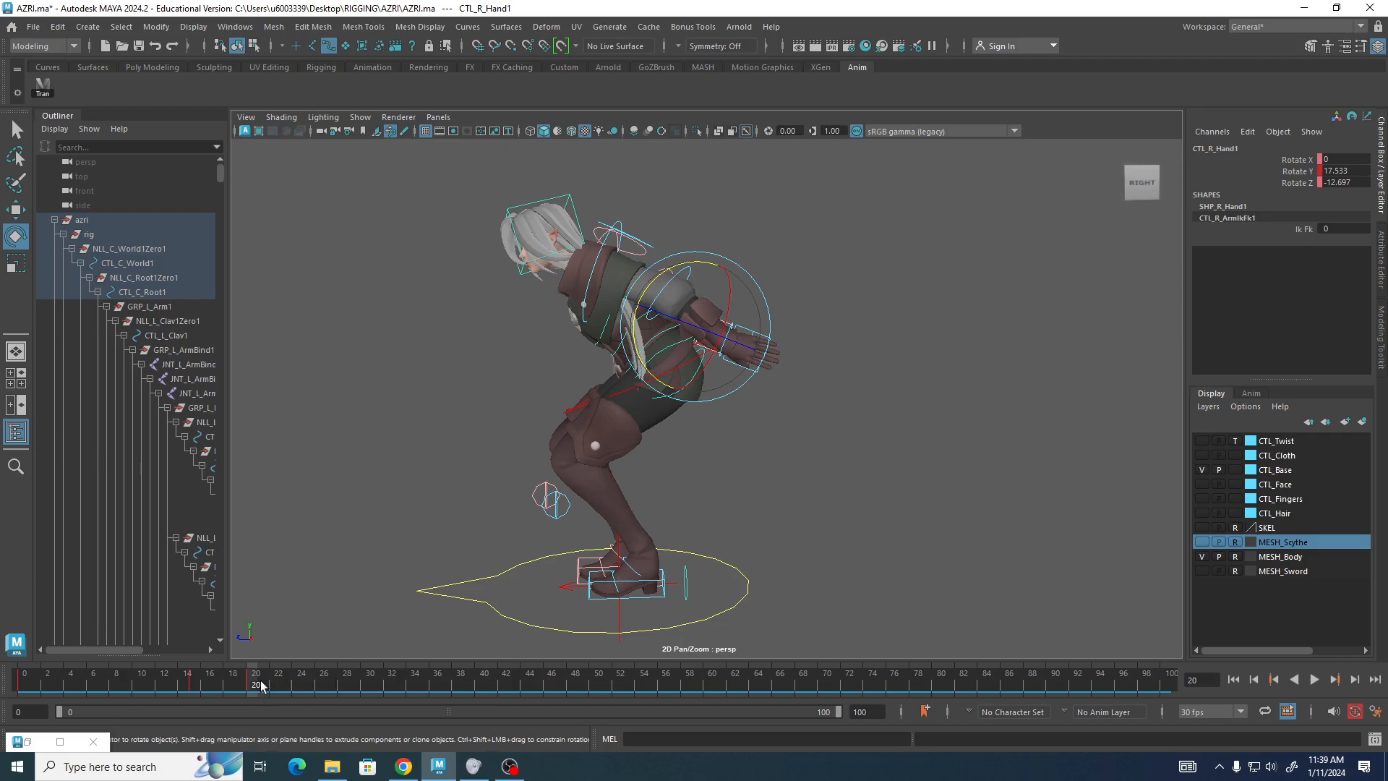
key(alt+v)
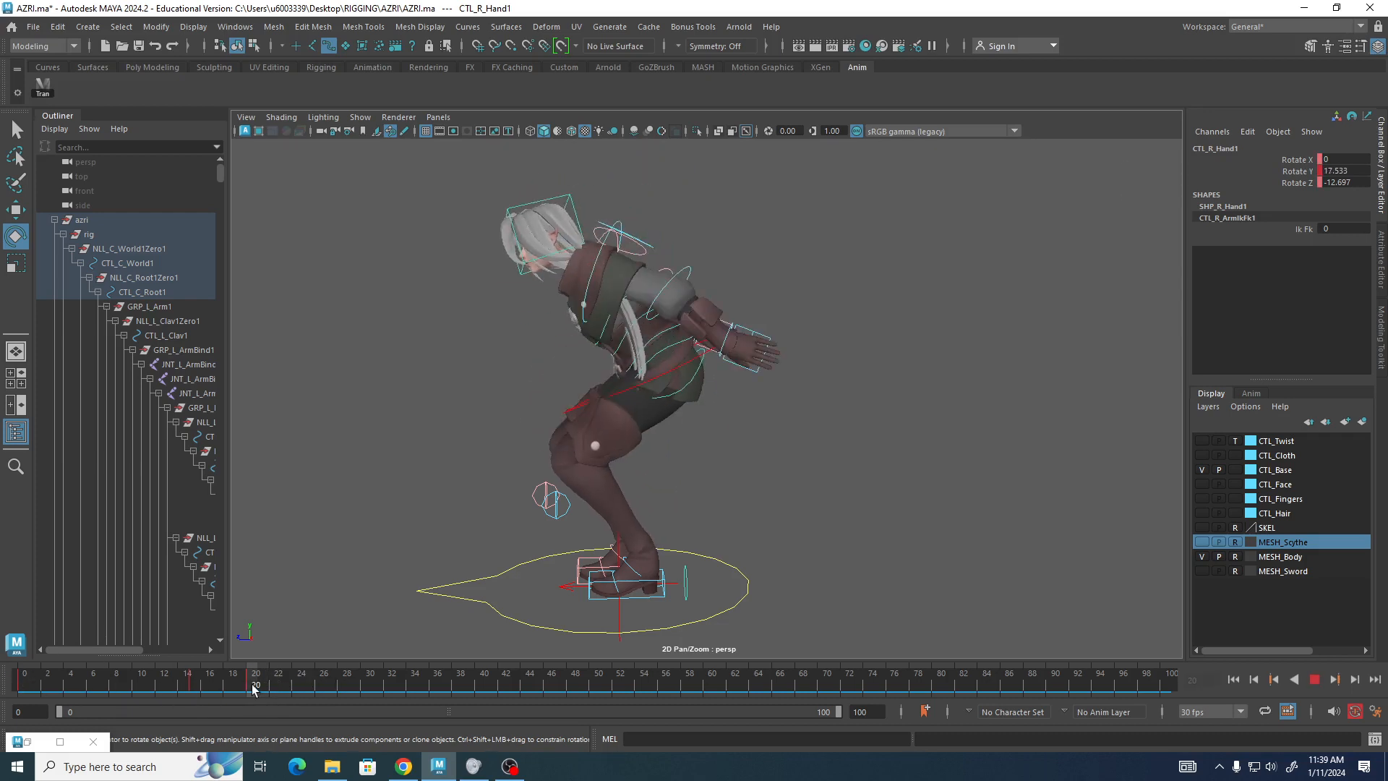
drag(252, 685, 9, 683)
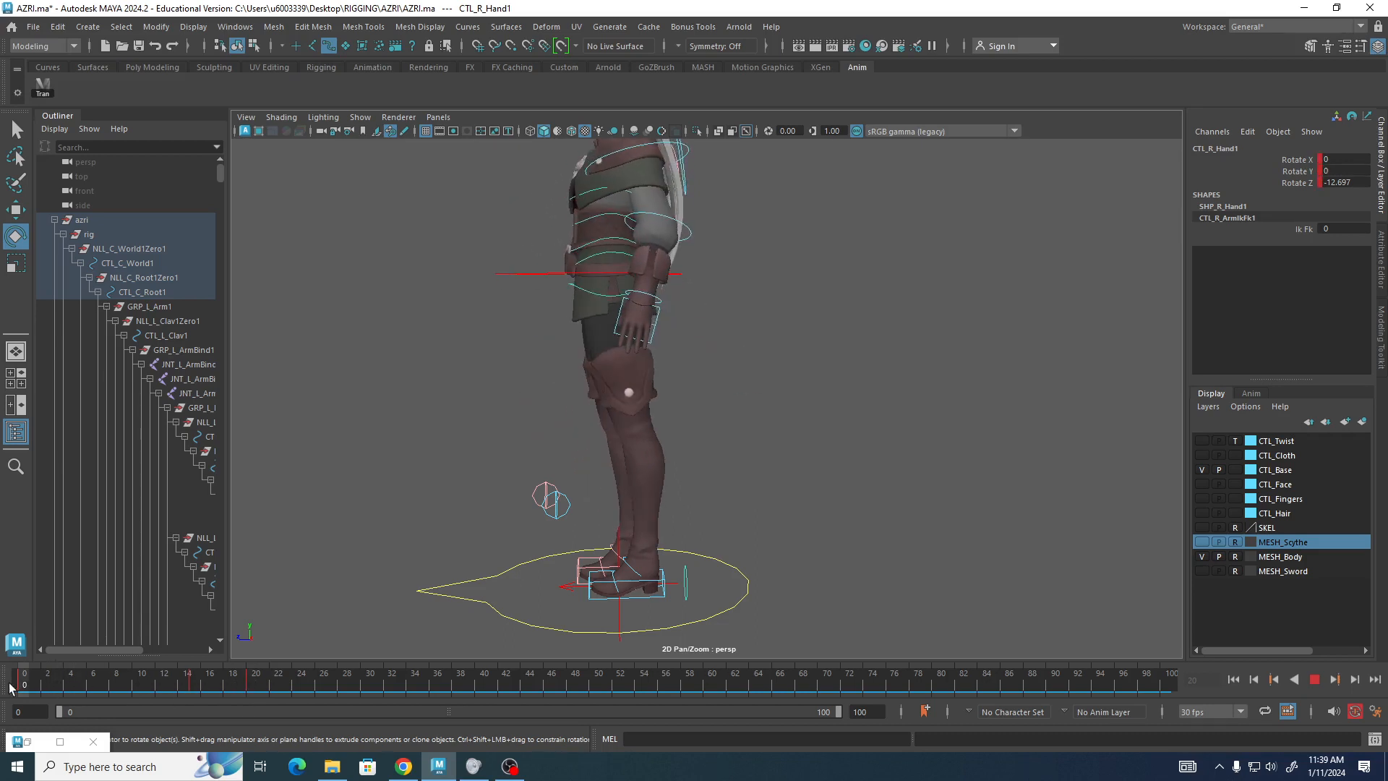
key(alt+v)
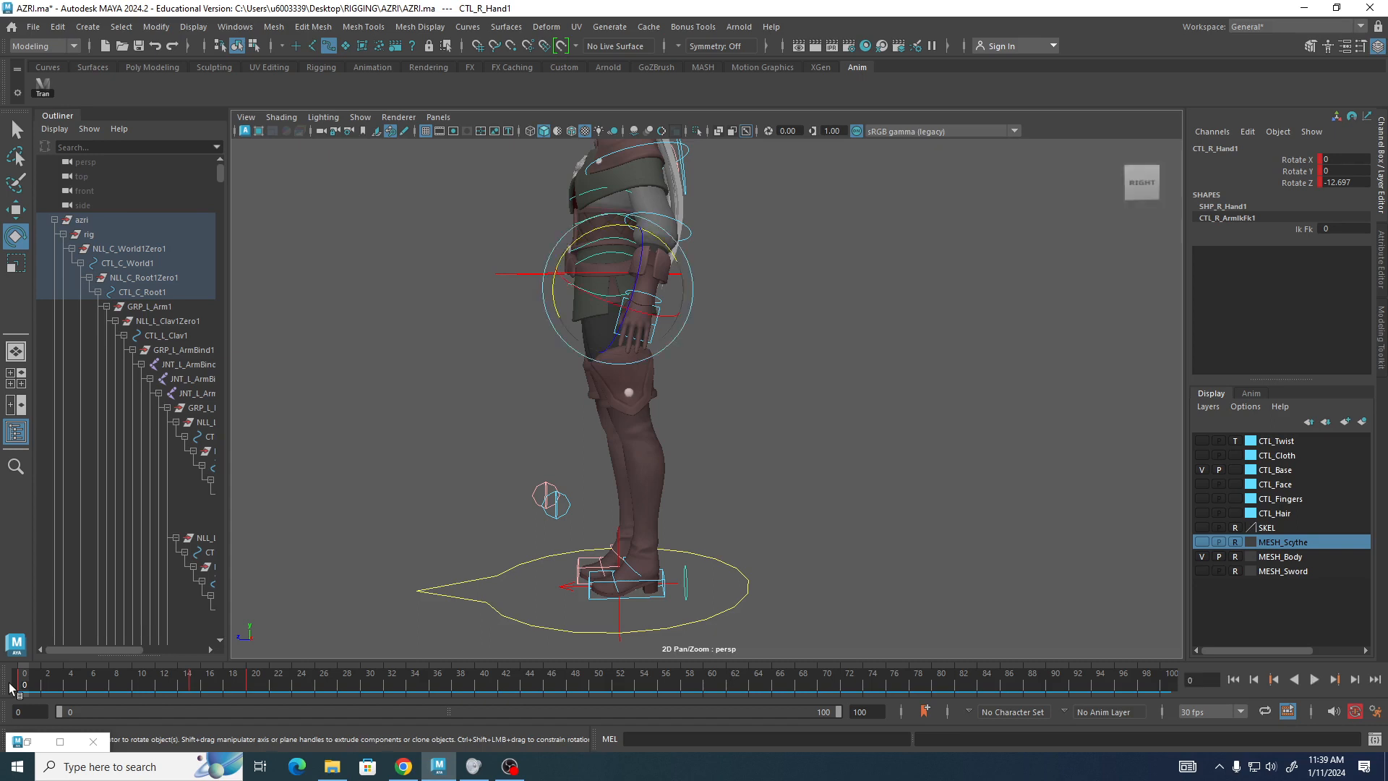
key(alt+v)
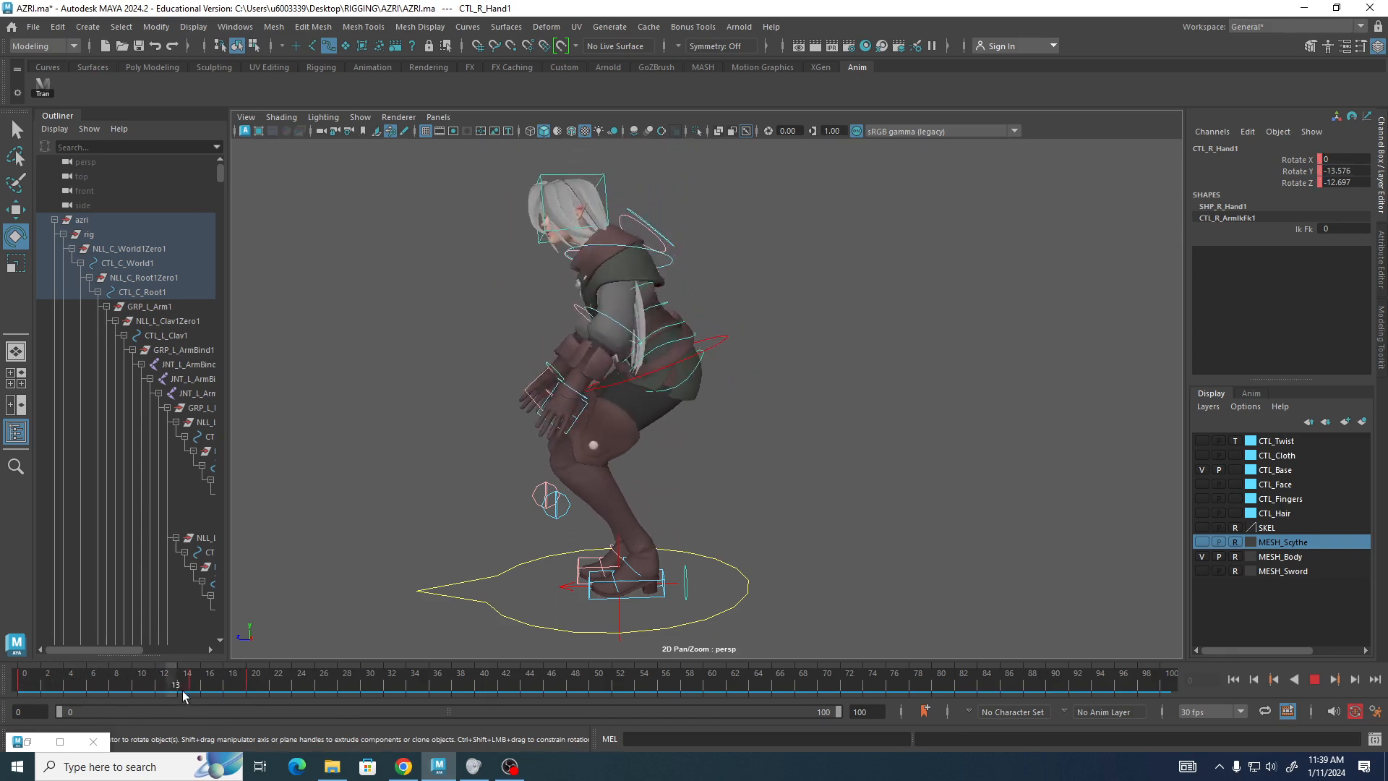
click(28, 683)
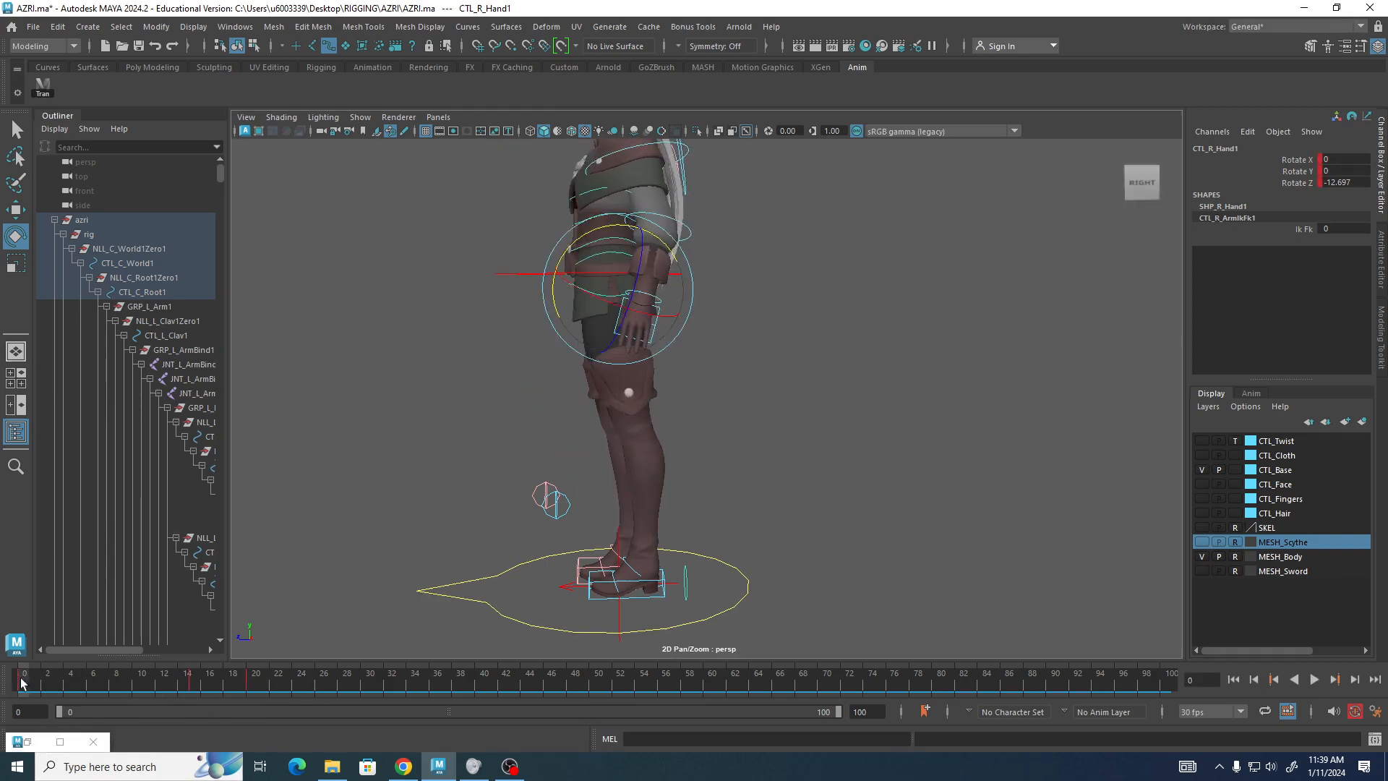
key(alt+v)
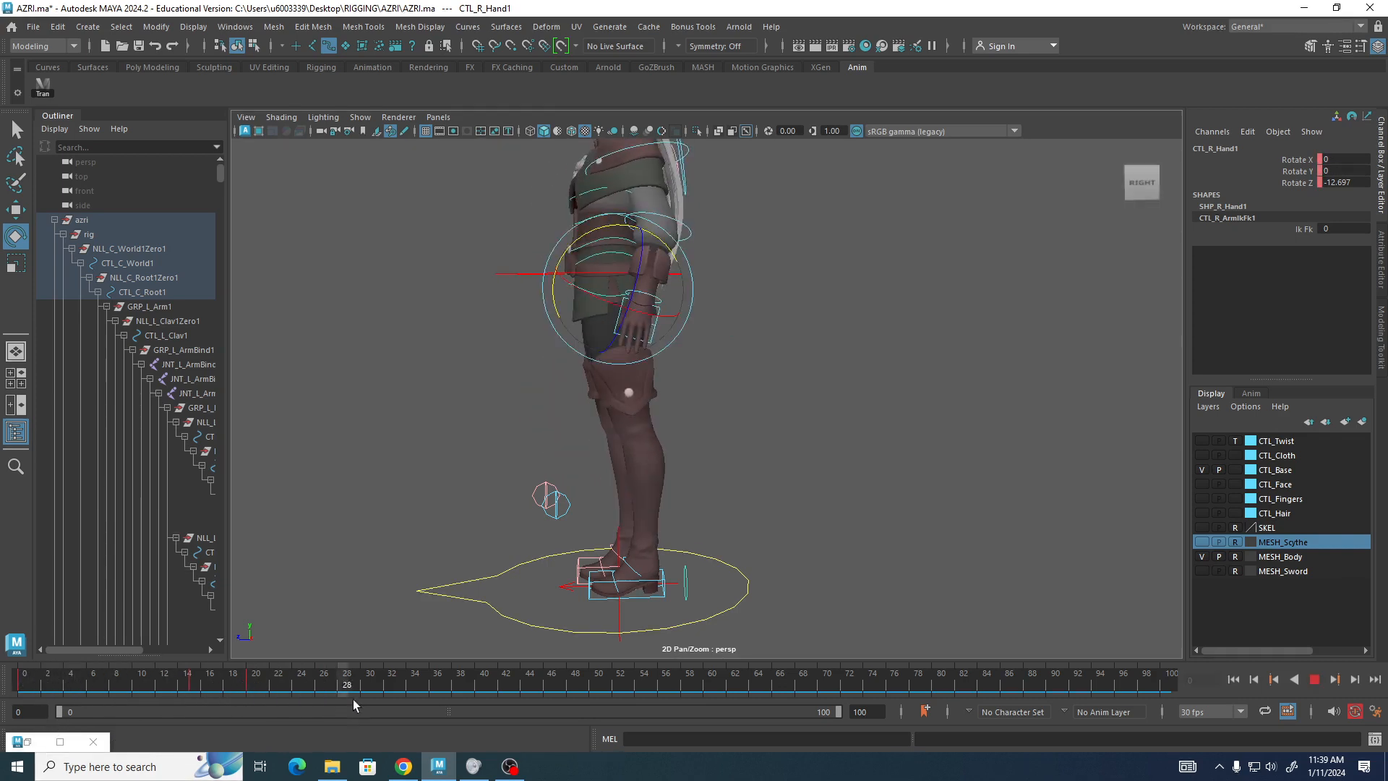
drag(652, 697, 1, 669)
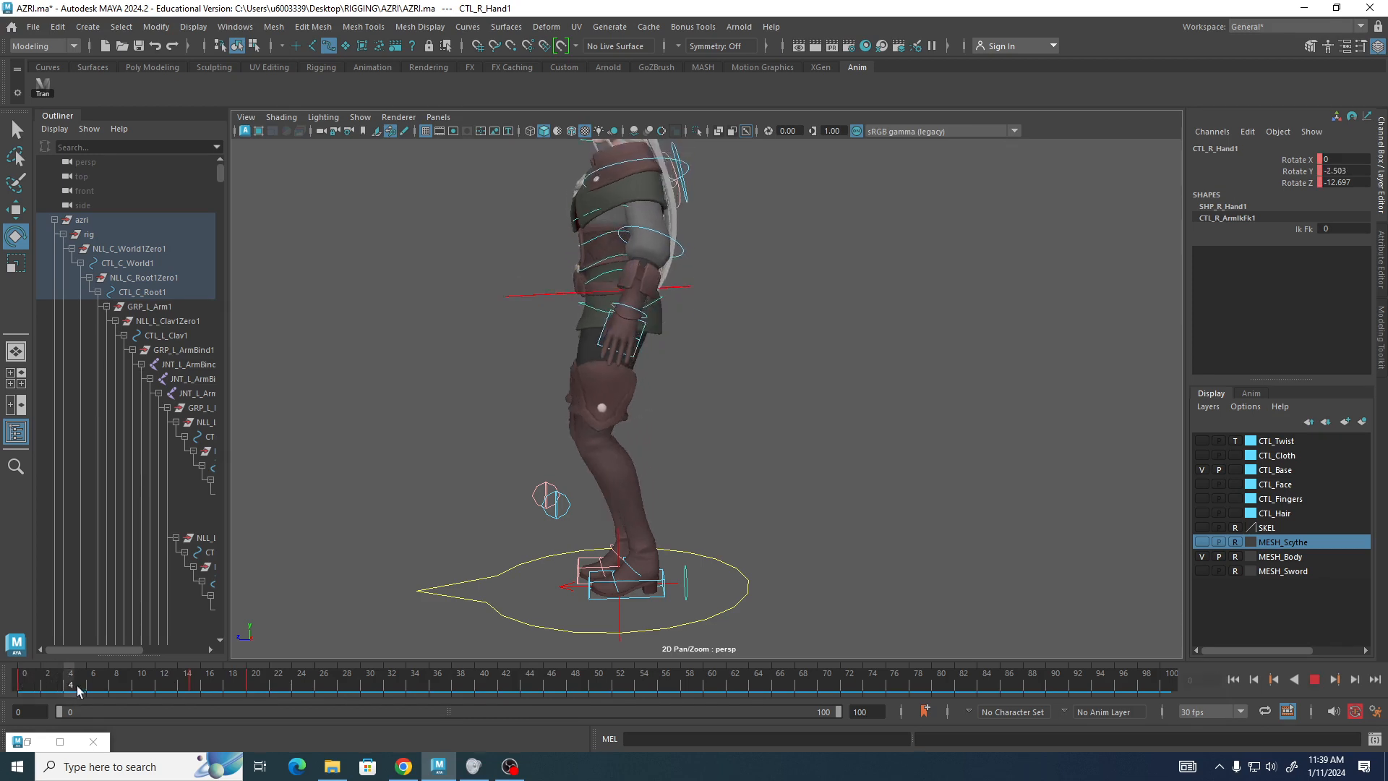
Go to frame 28, select all the rig controls and set a key on them.
drag(77, 690, 343, 688)
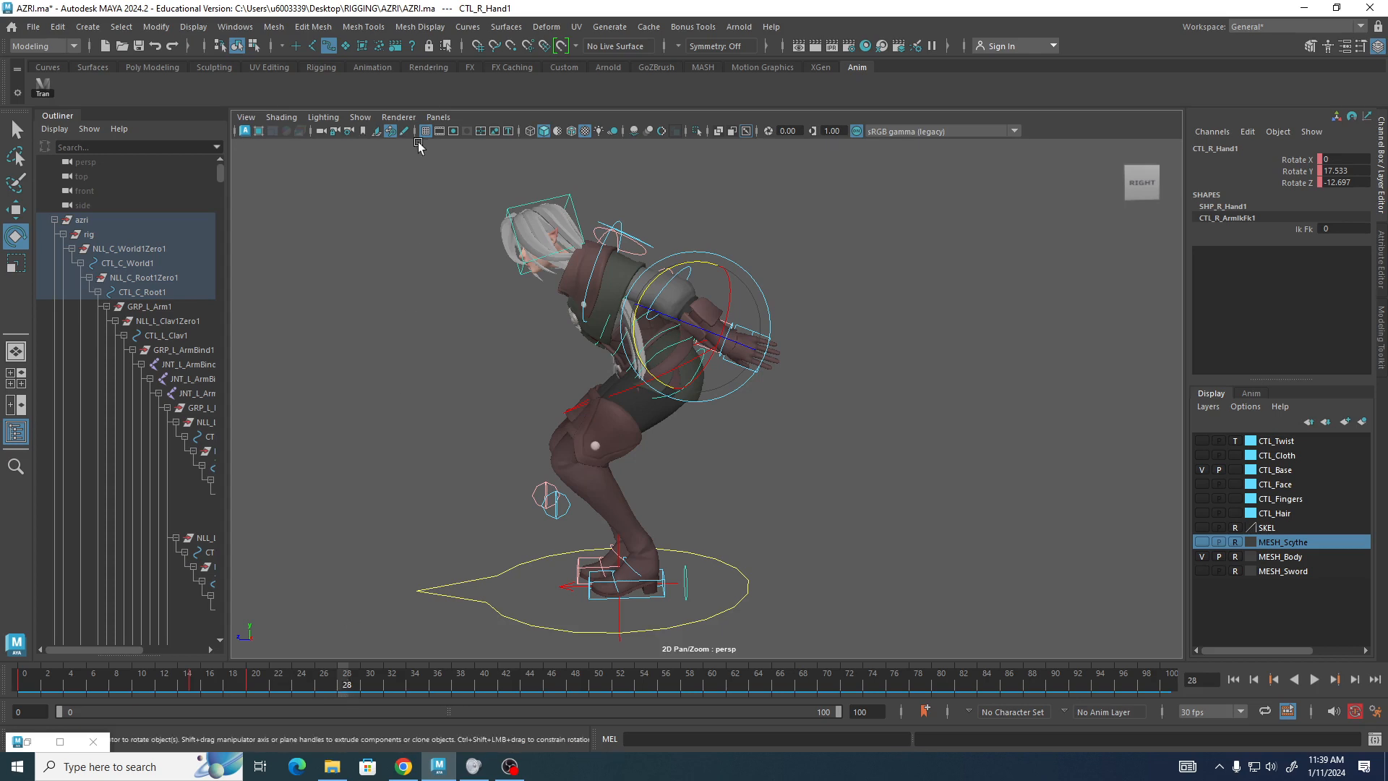
drag(389, 149, 875, 687)
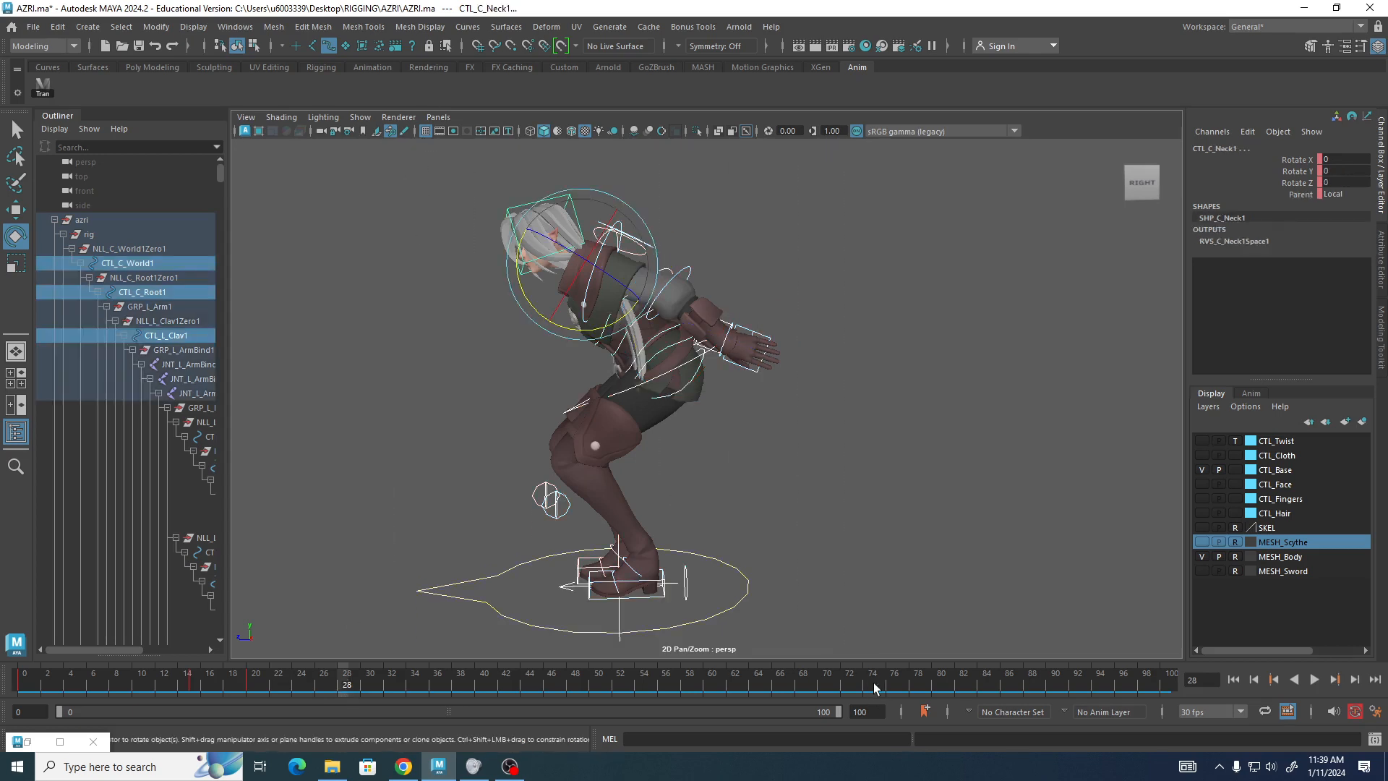
key(s)
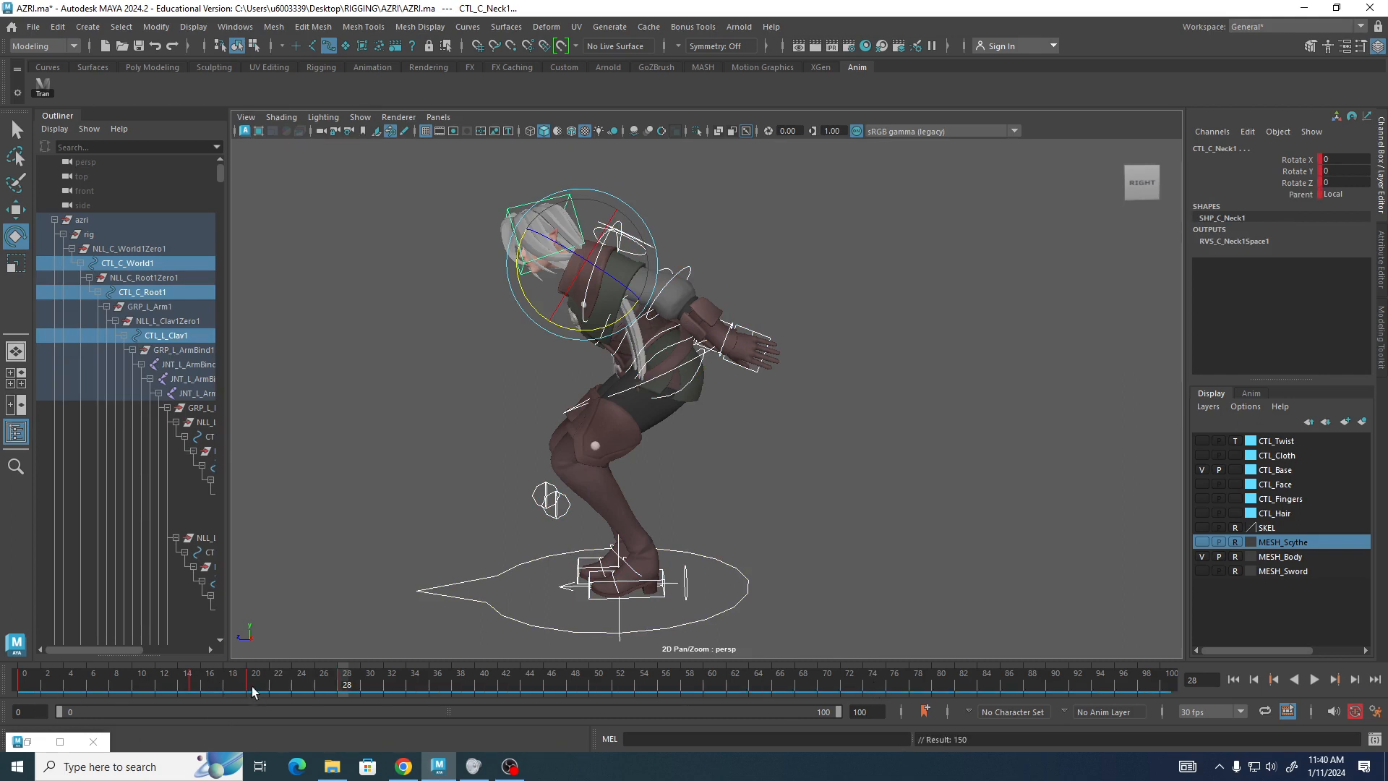
Delete the keyframe at frame 20 from the timeline.
click(250, 683)
right_click(251, 685)
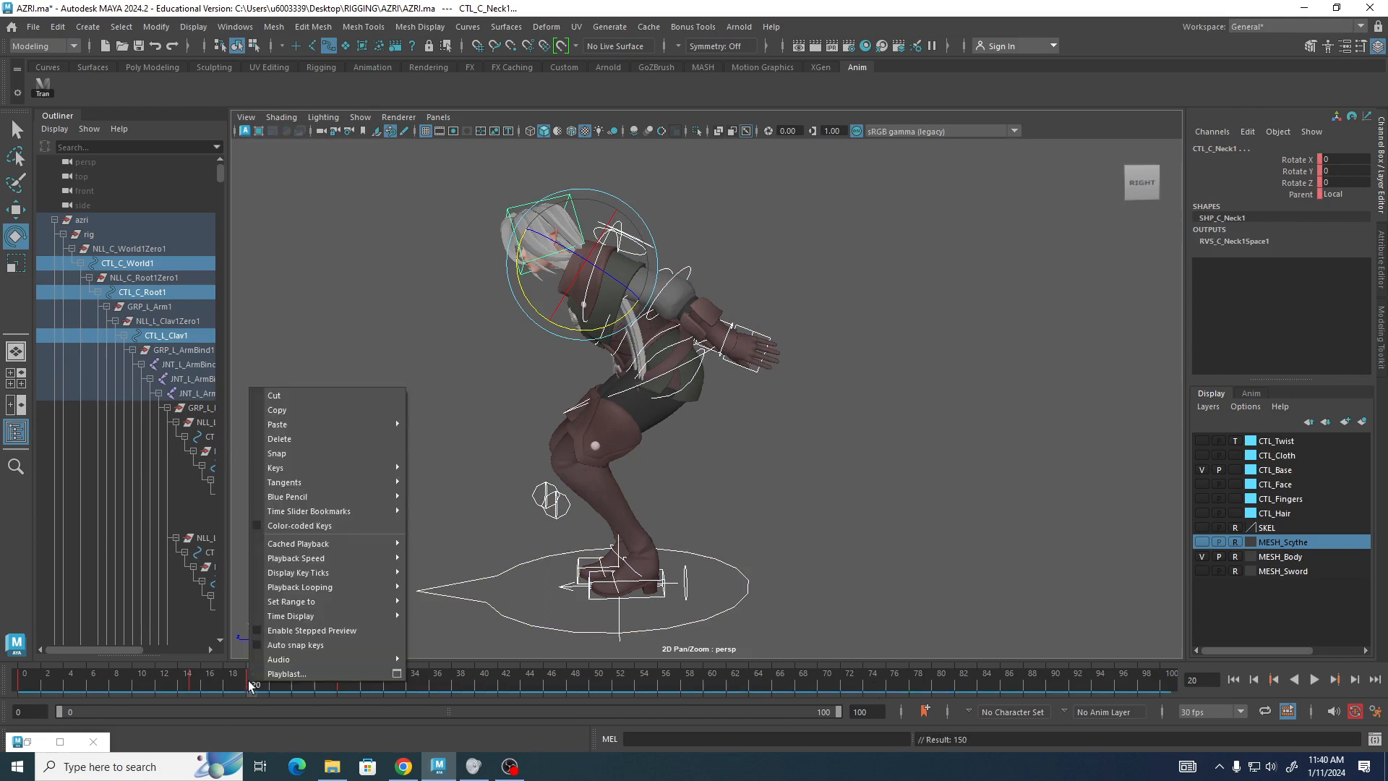
click(290, 438)
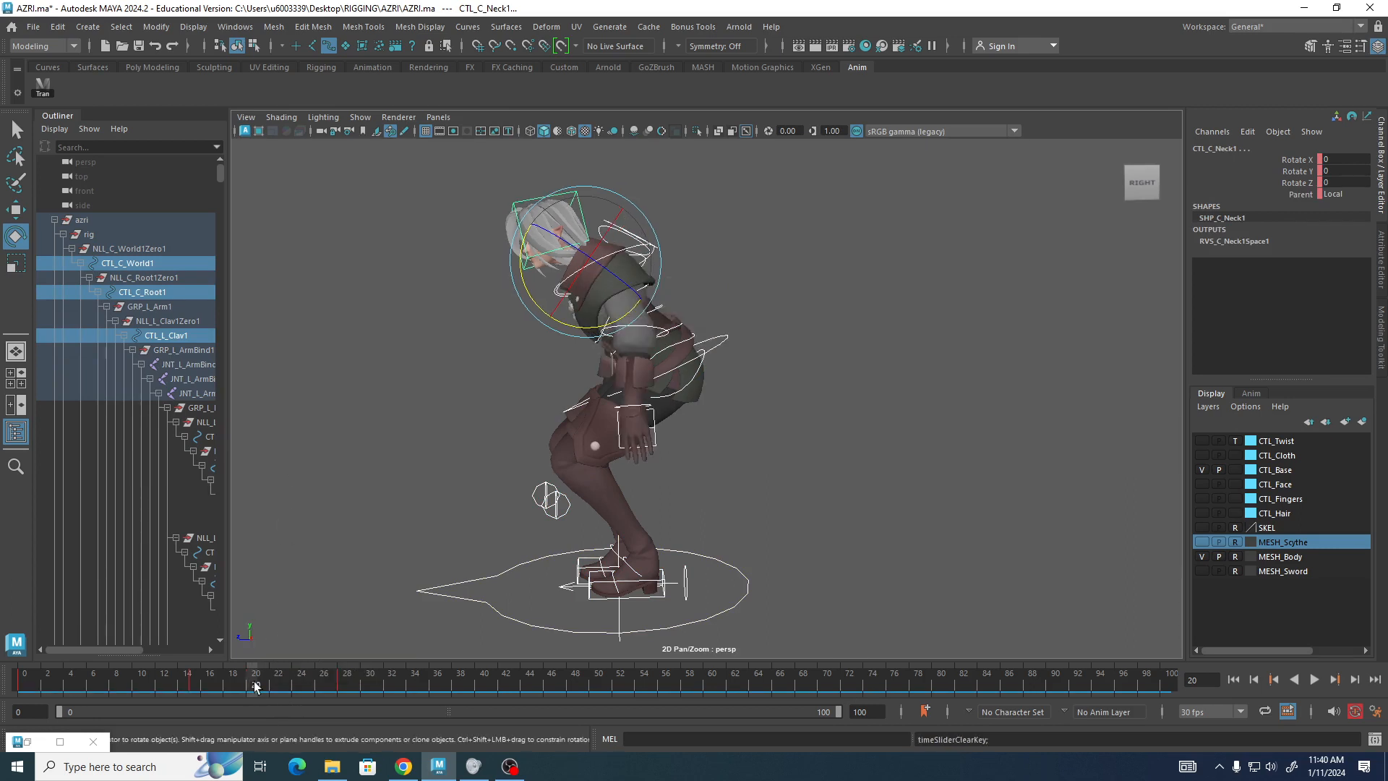
Scrub the timeline from frame 0 to review the motion across the keyed frames.
drag(107, 683, 47, 687)
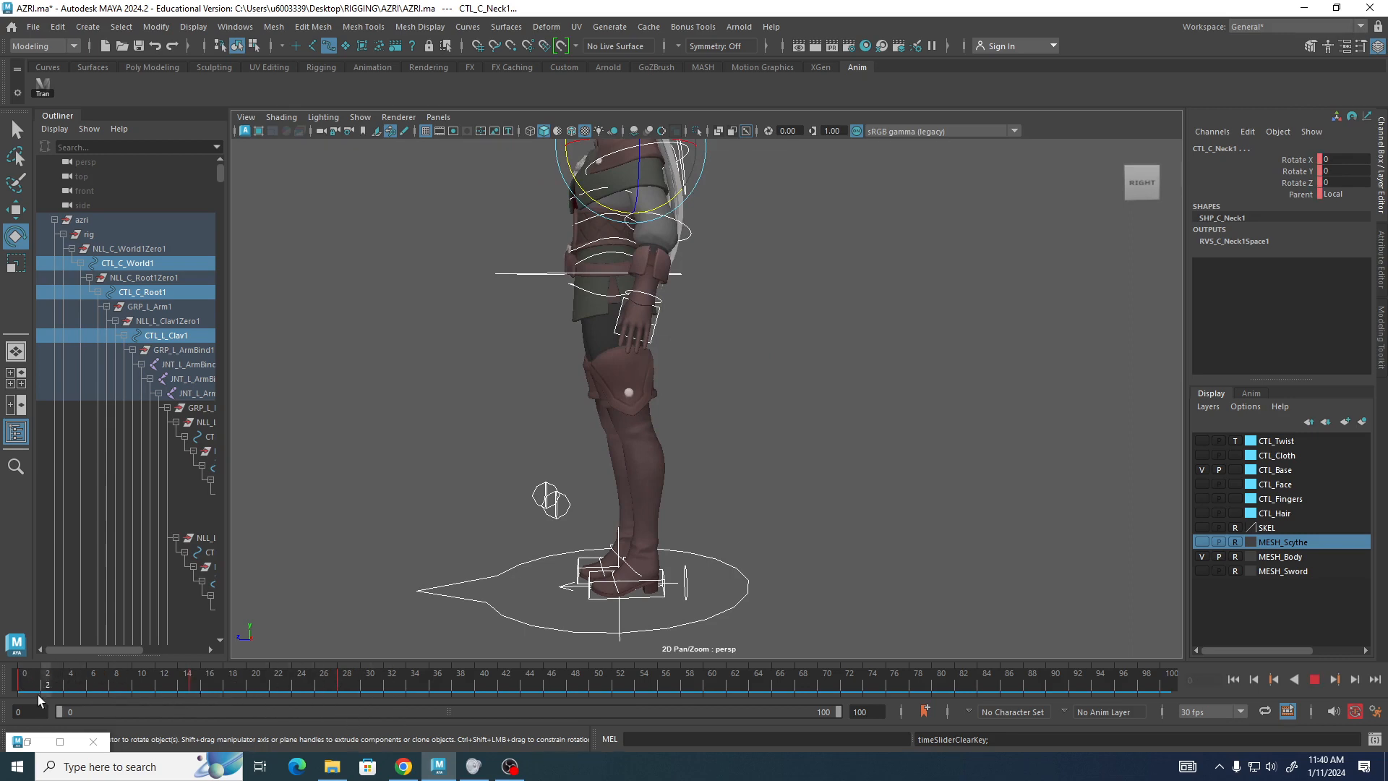
click(32, 690)
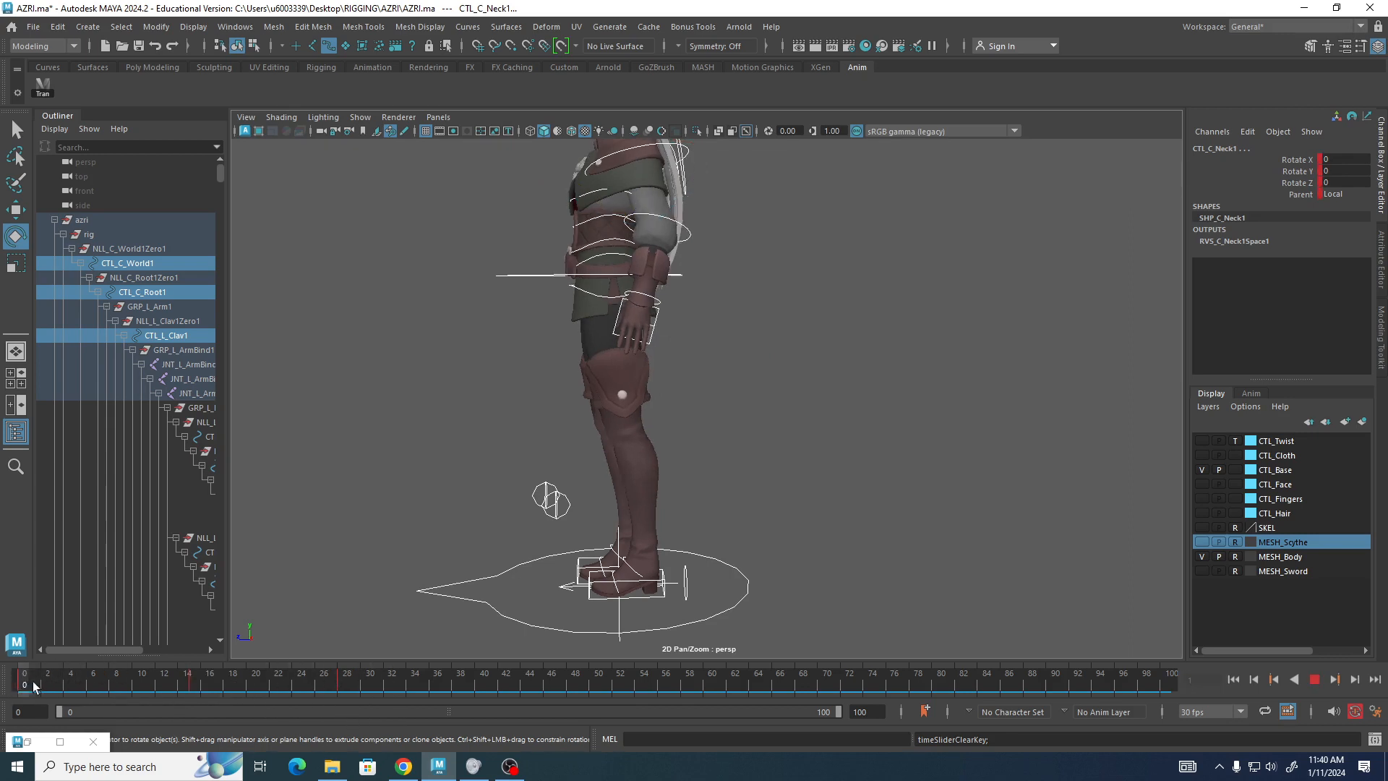
drag(33, 687, 91, 681)
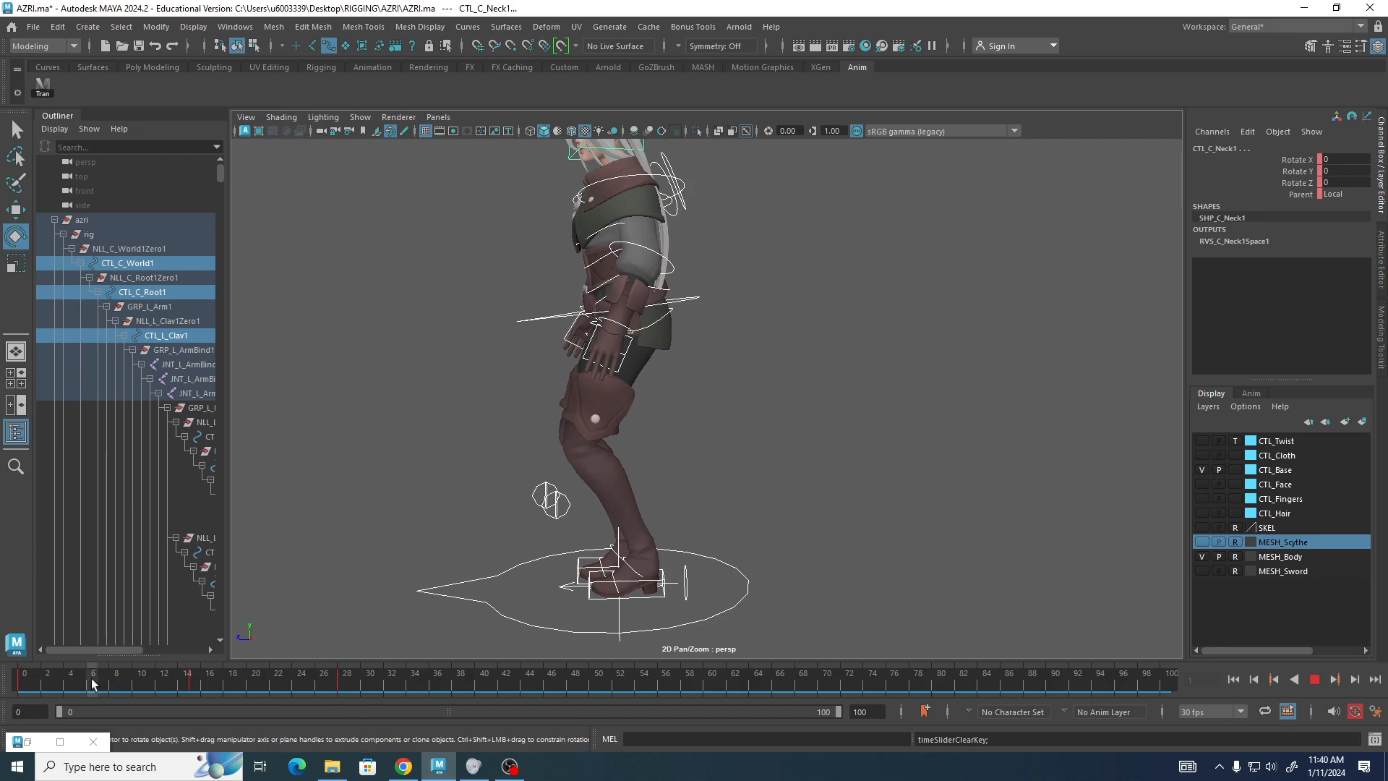
drag(92, 681, 139, 687)
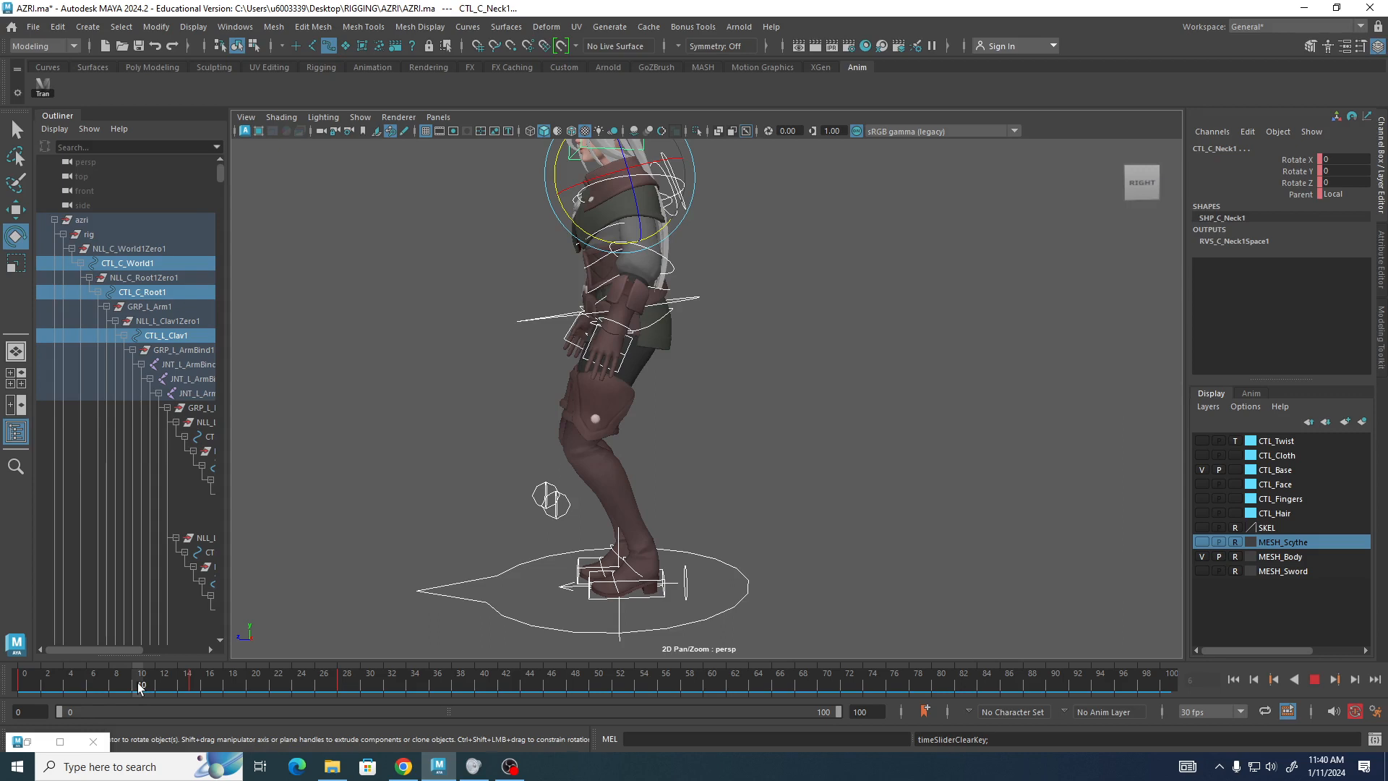
drag(139, 687, 341, 693)
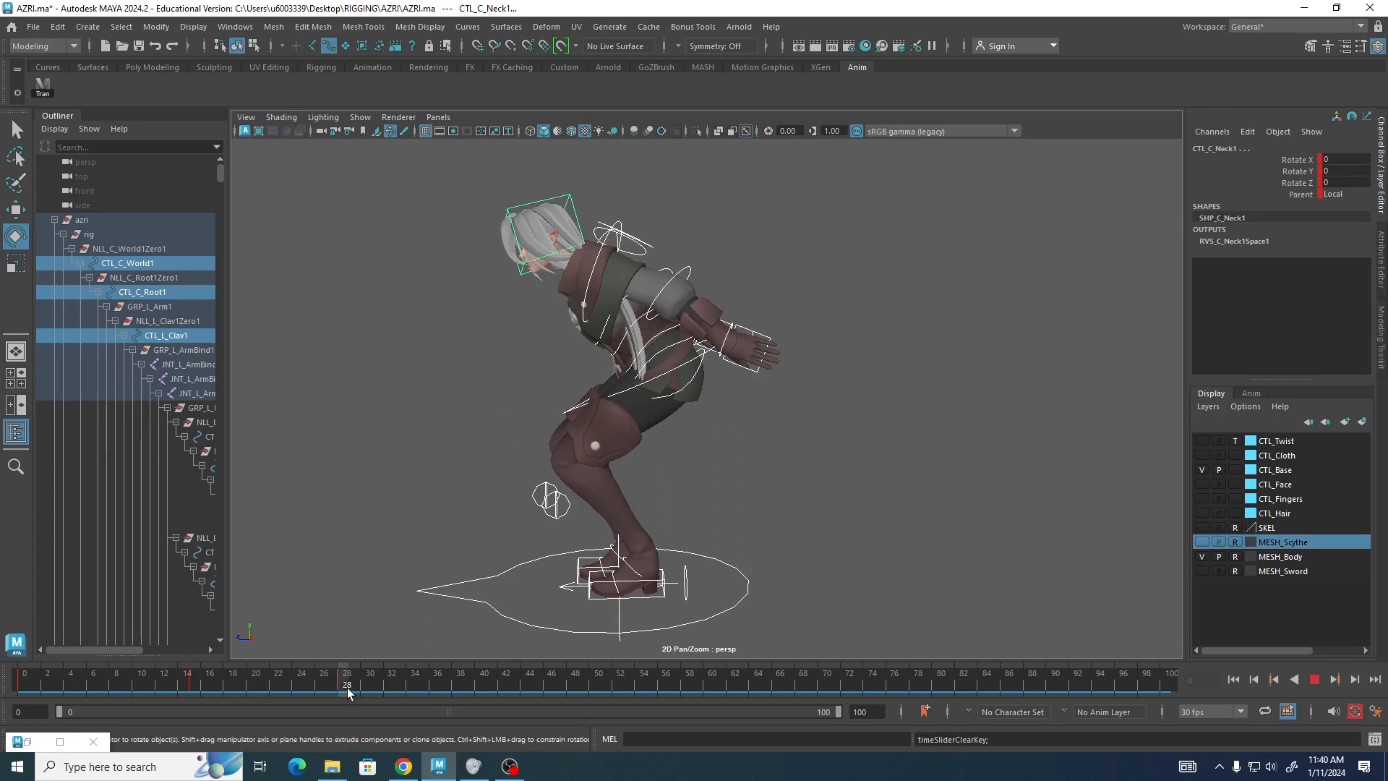
drag(346, 688, 439, 694)
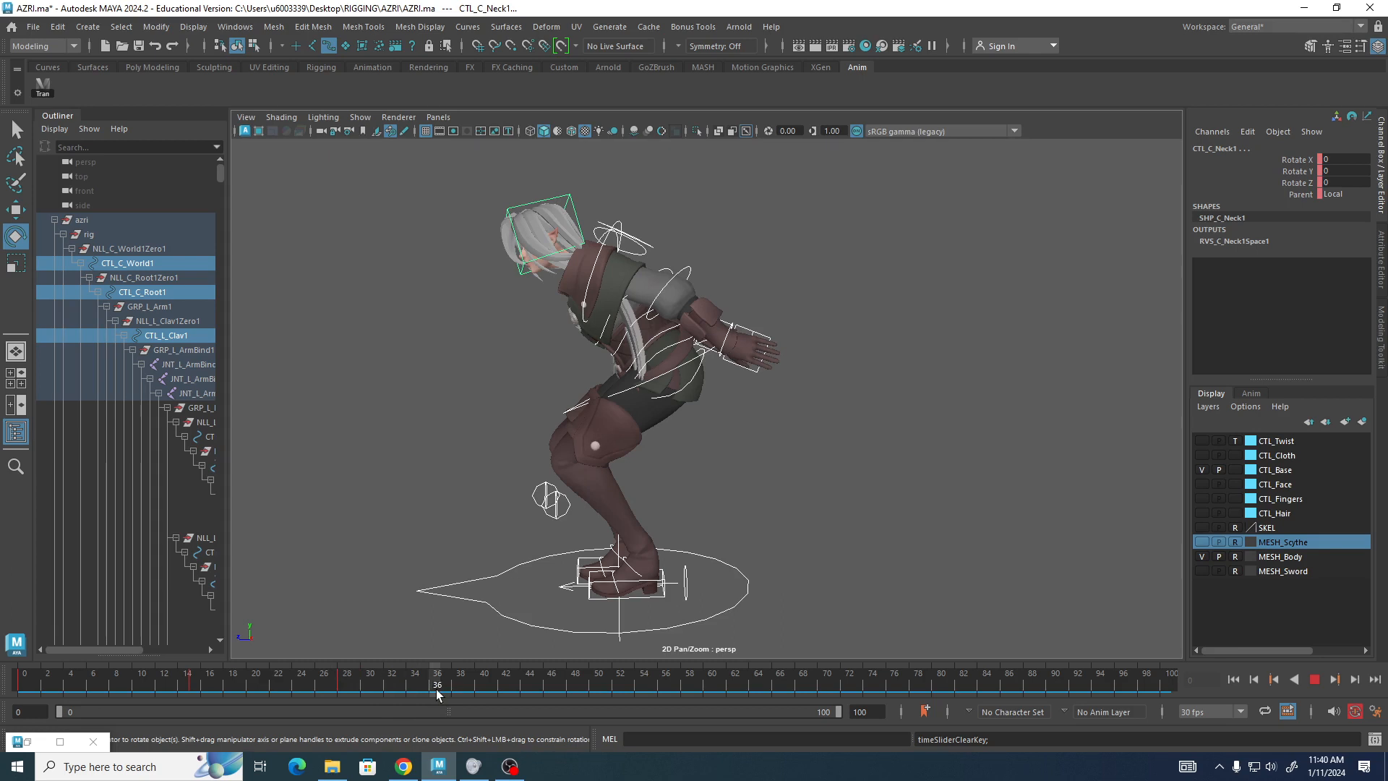
Key the rig controls at frame 36 and play the animation back before returning to frame 36.
drag(436, 688, 436, 688)
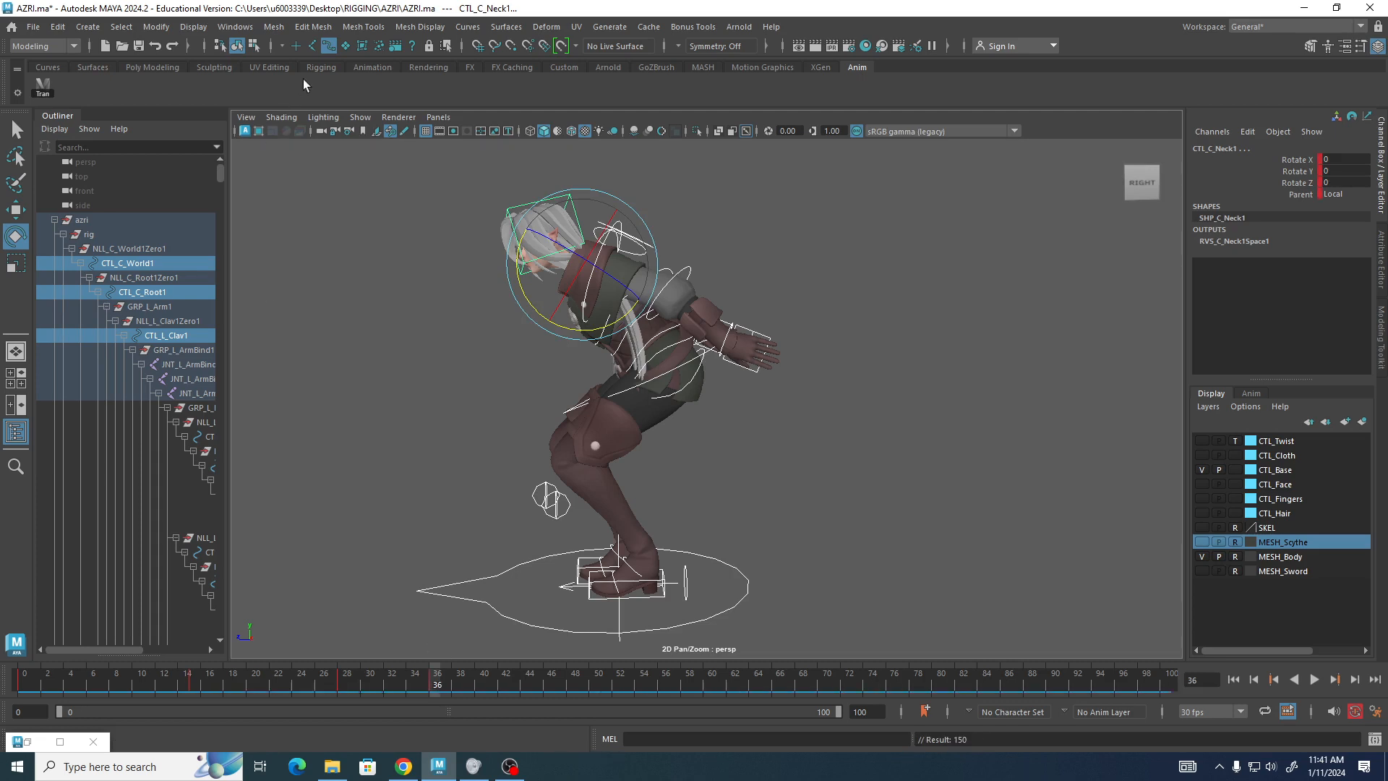
drag(359, 159, 560, 500)
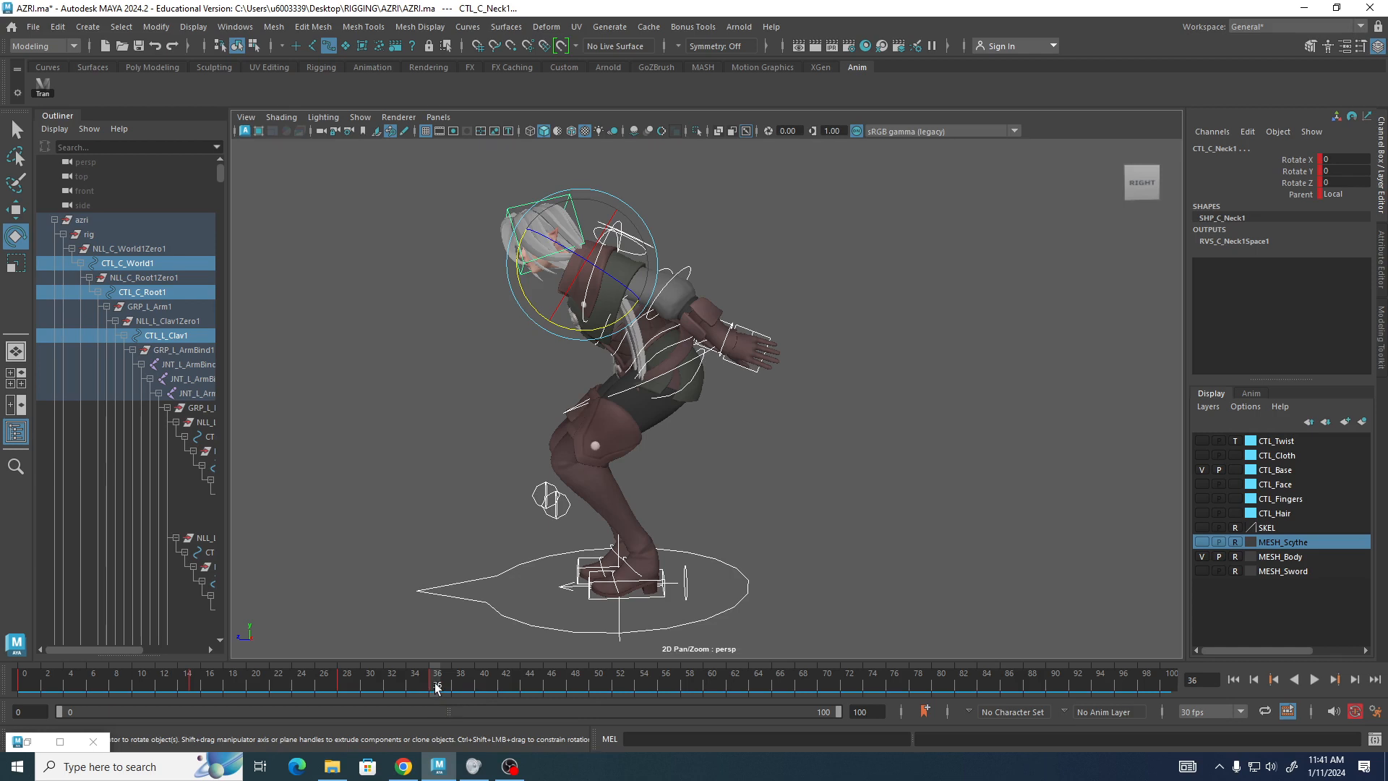
key(s)
key(alt+v)
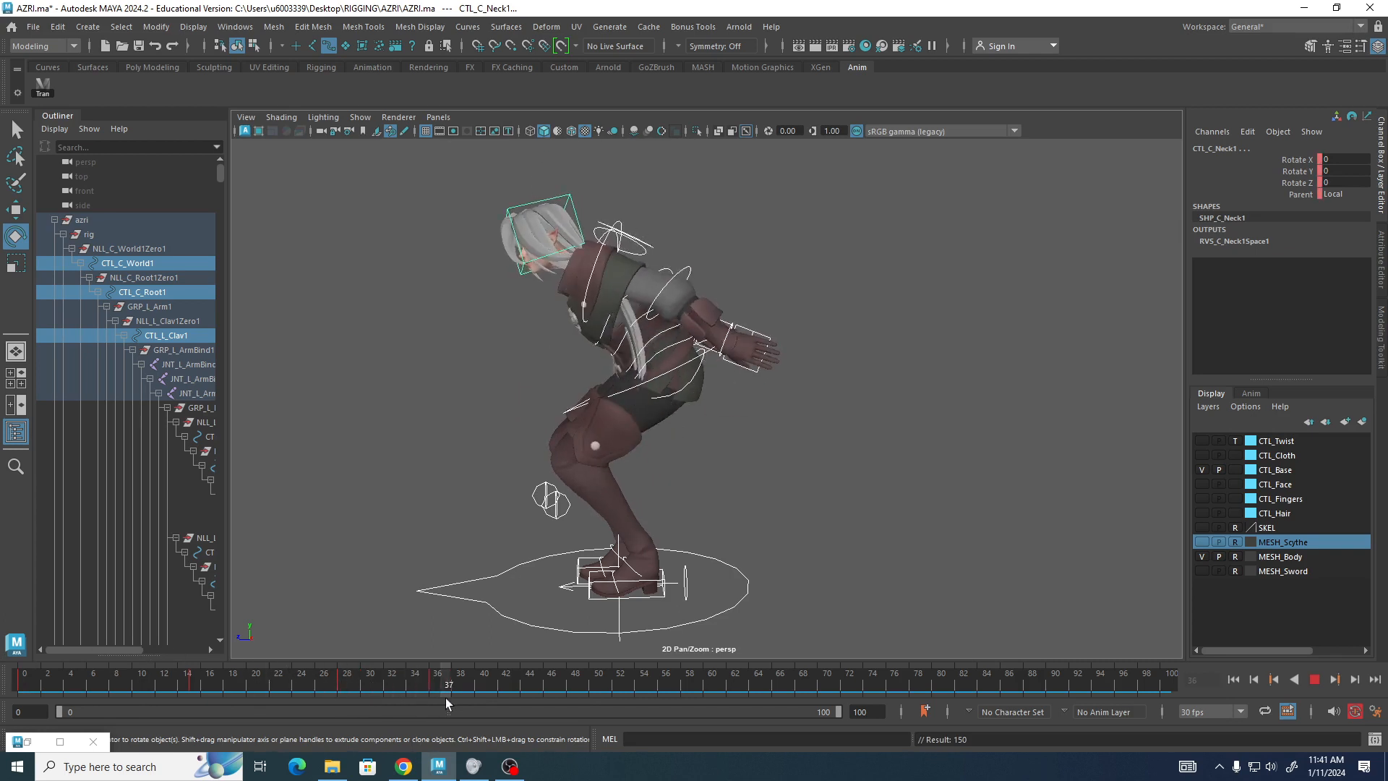
mouse_move(446, 698)
mouse_down()
mouse_move(101, 650)
mouse_move(62, 626)
mouse_move(386, 685)
mouse_move(22, 665)
mouse_move(163, 648)
mouse_move(442, 687)
mouse_move(249, 674)
mouse_move(455, 687)
mouse_move(437, 688)
mouse_up()
At frame 36, rotate the left shoulder FK control to about 23.4 degrees on Y.
alt+drag(732, 261, 786, 275)
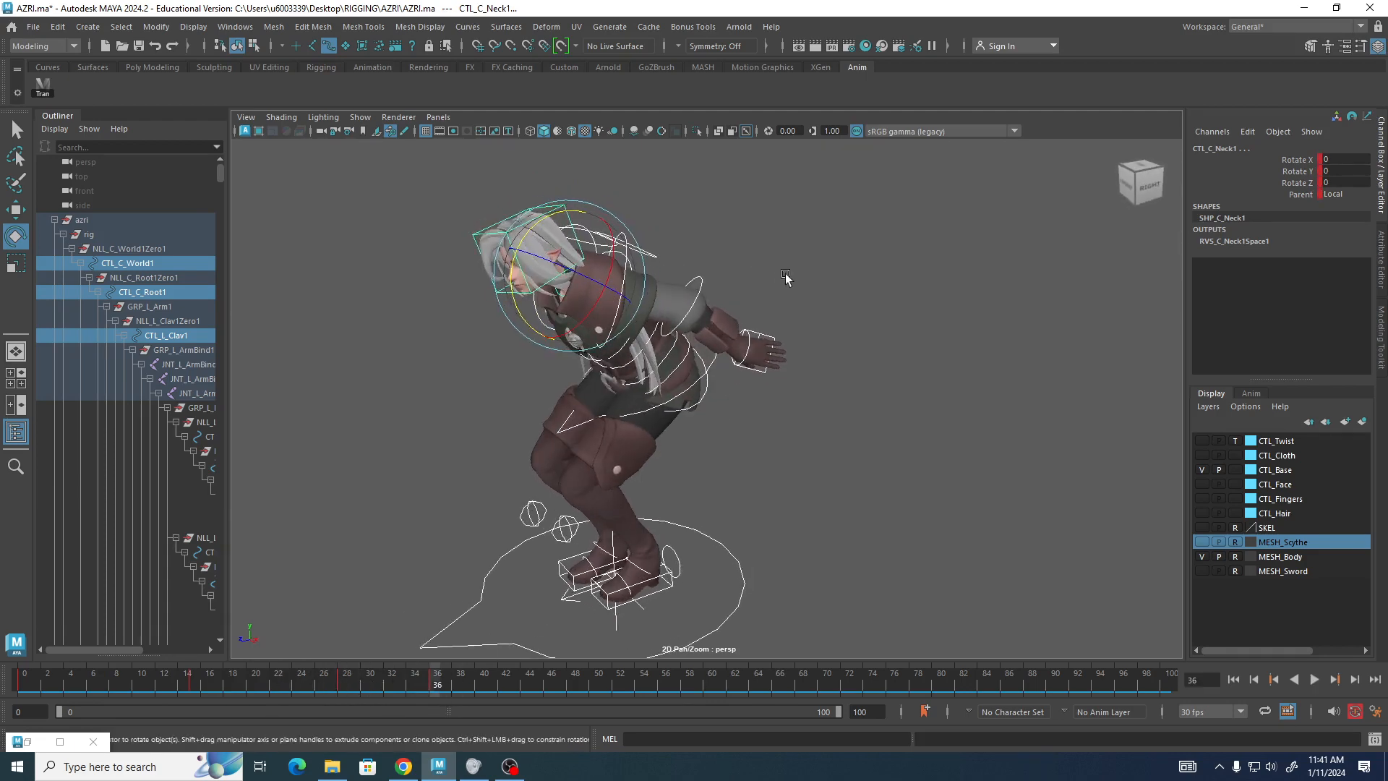
click(797, 238)
click(630, 269)
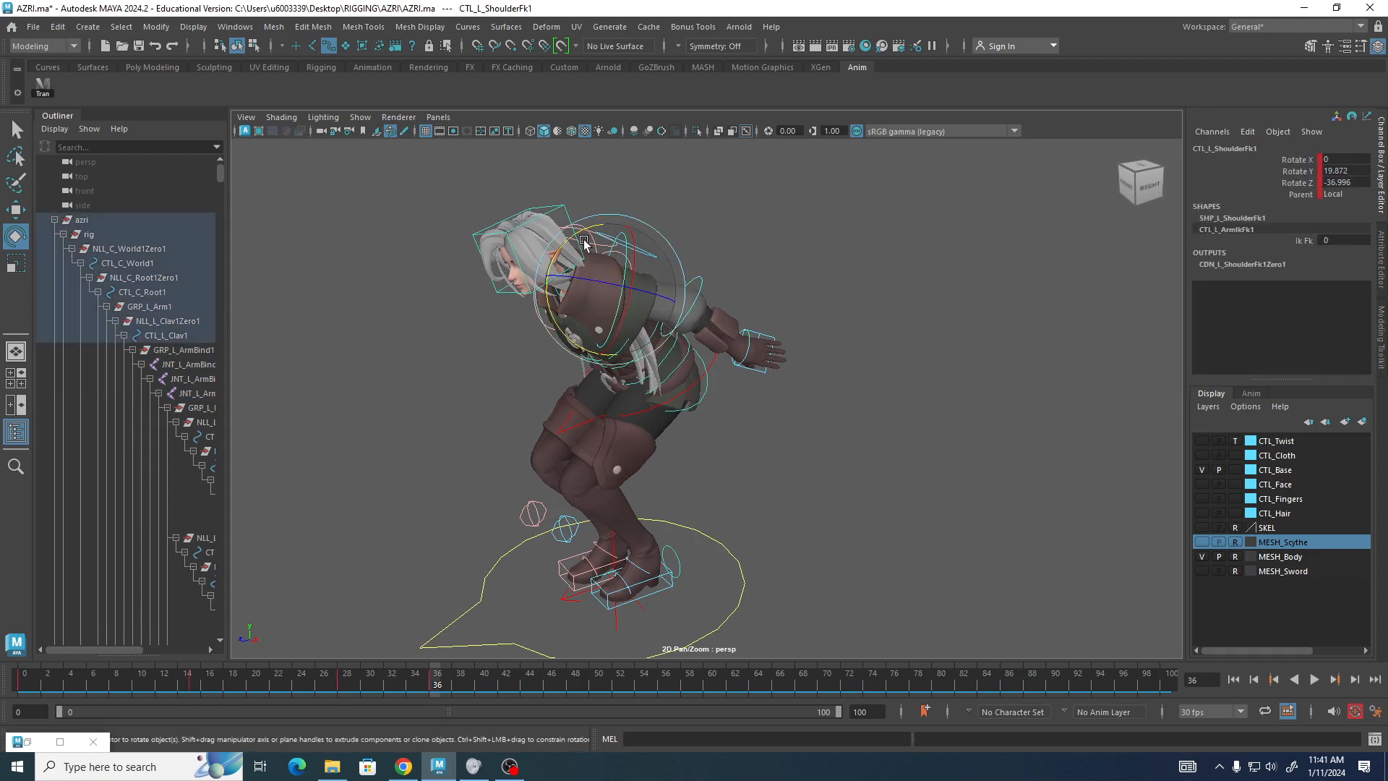
drag(556, 255, 571, 235)
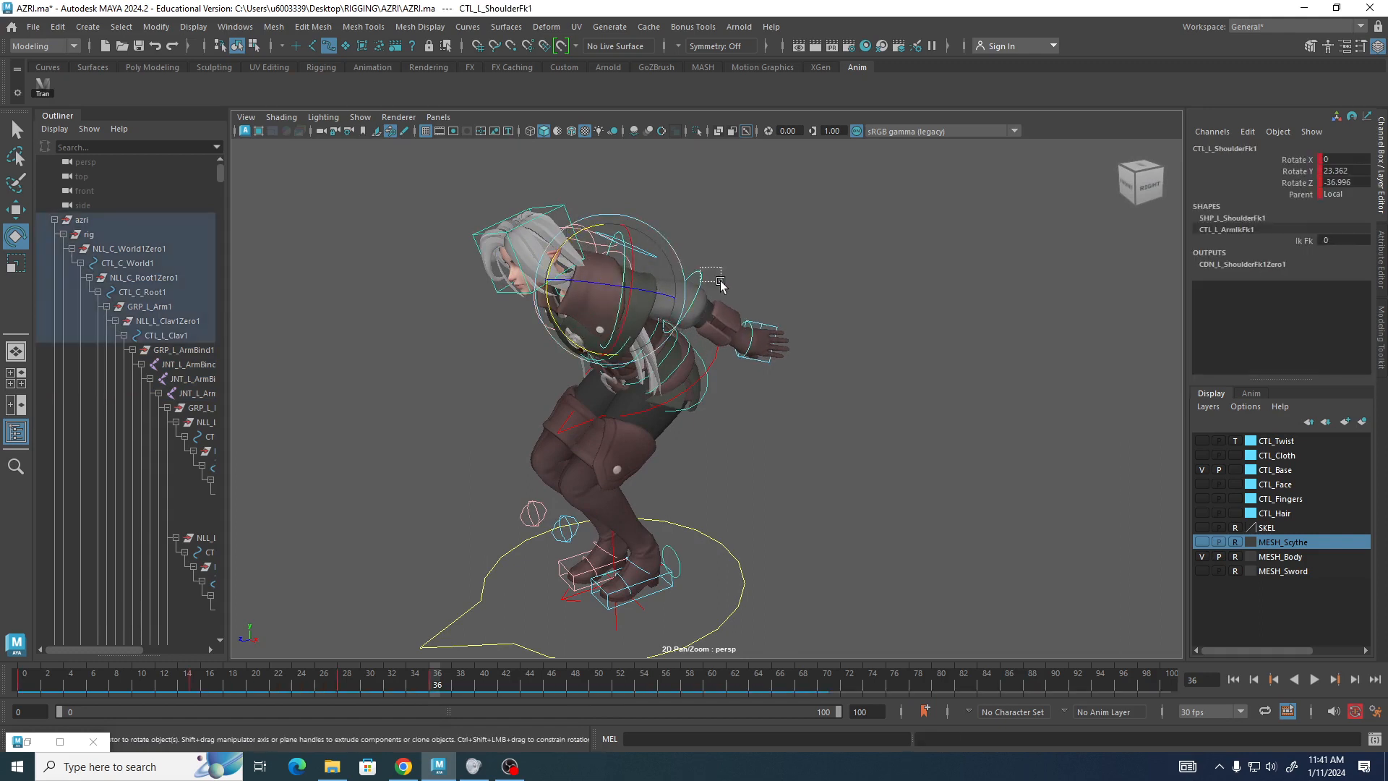
Rotate the CTL_C_SpineFK3 control to about 12.8 degrees on X.
click(682, 271)
drag(661, 237, 676, 237)
alt+drag(452, 351, 369, 386)
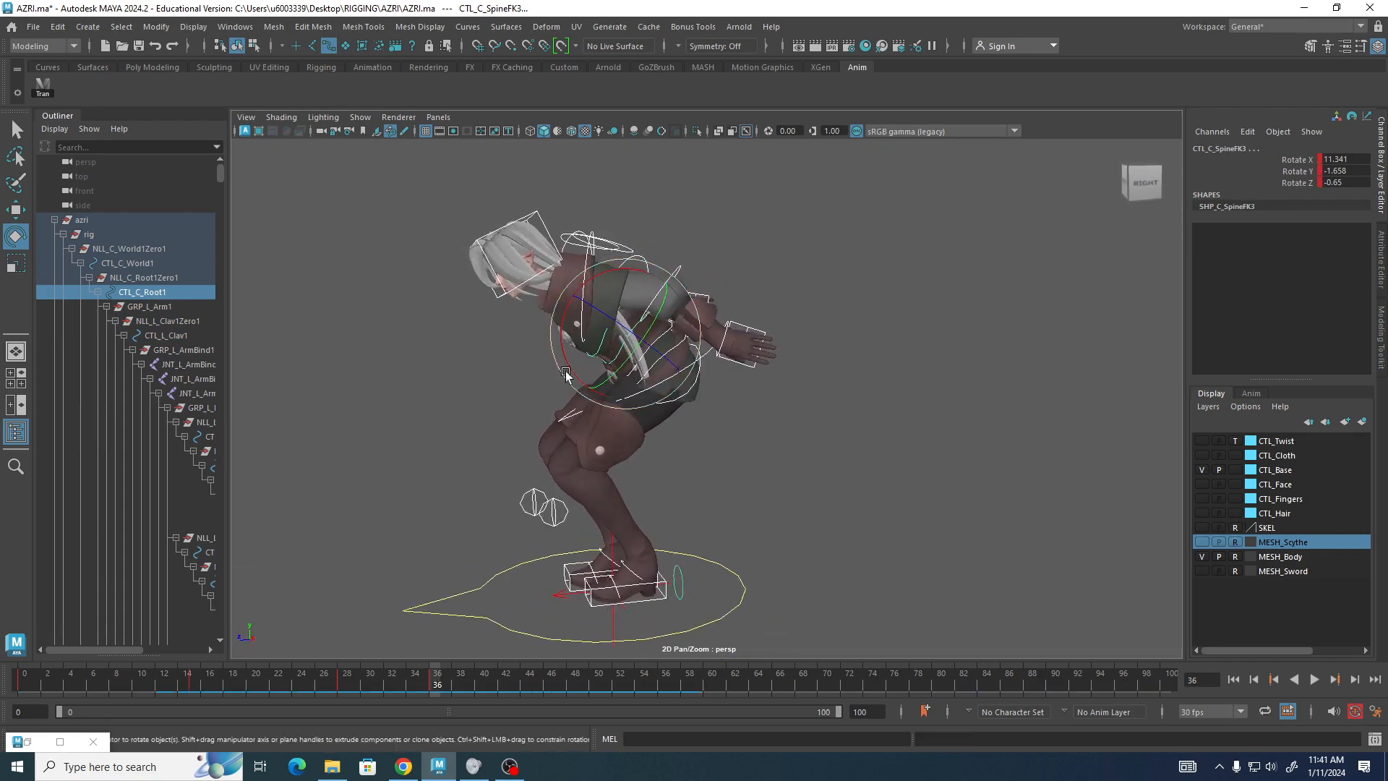
drag(576, 358, 573, 368)
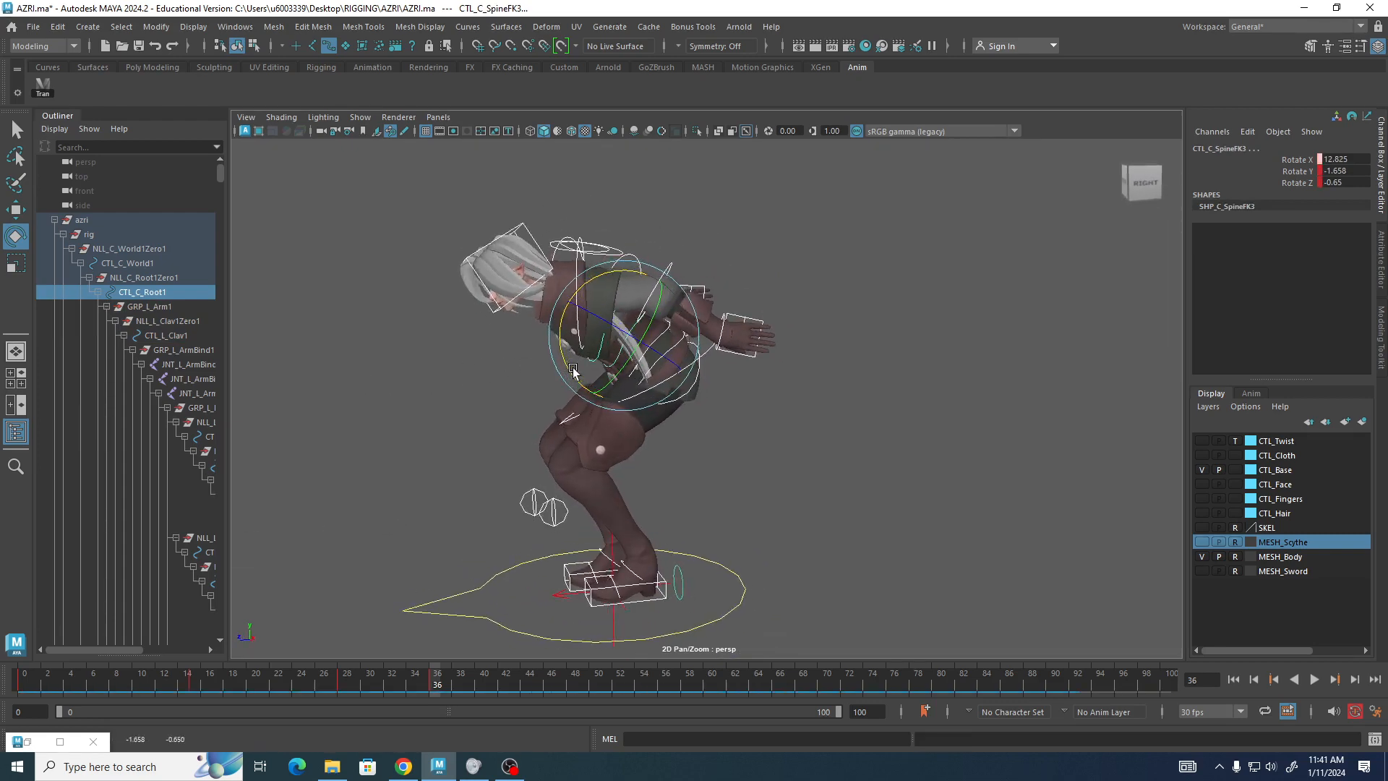
Rotate the right shoulder FK control to about 18 degrees on Y and -30.5 on Z.
alt+drag(437, 397, 651, 275)
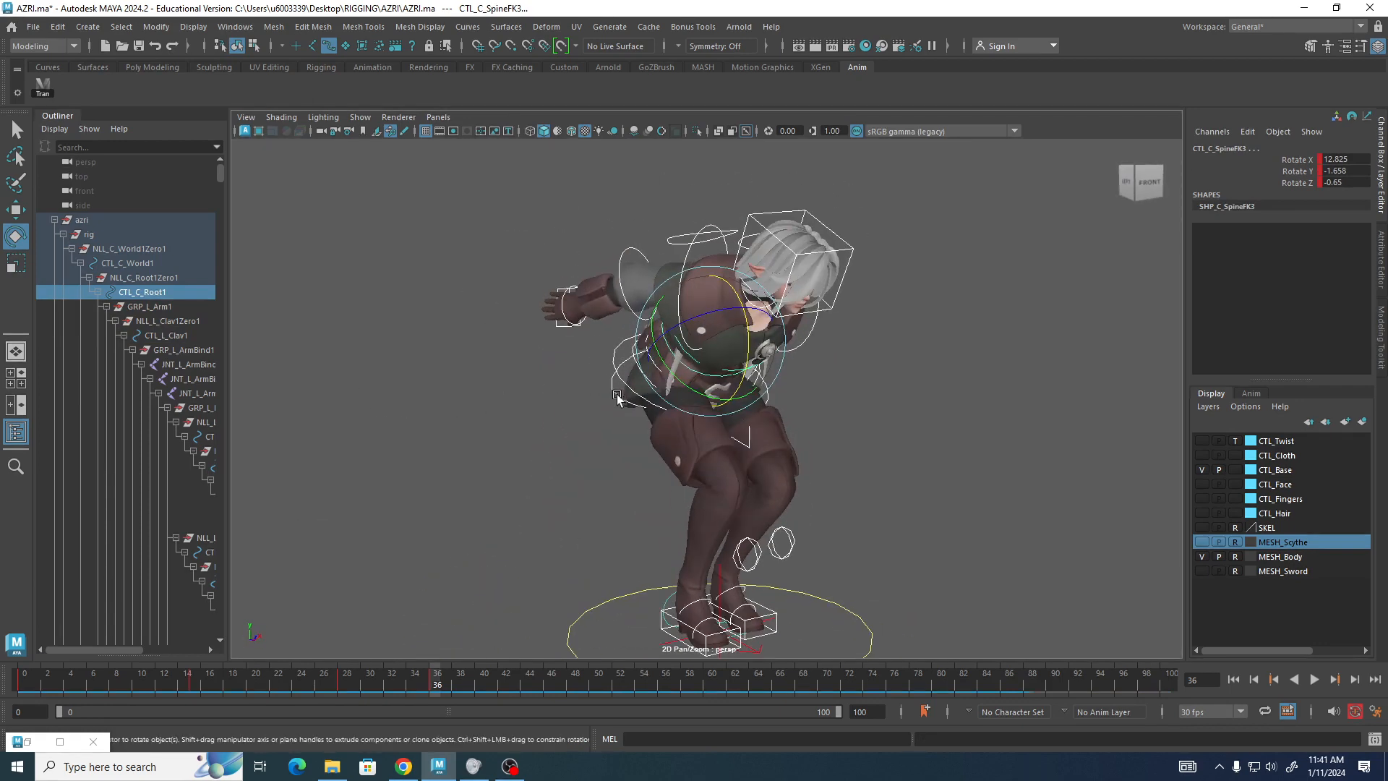
click(687, 258)
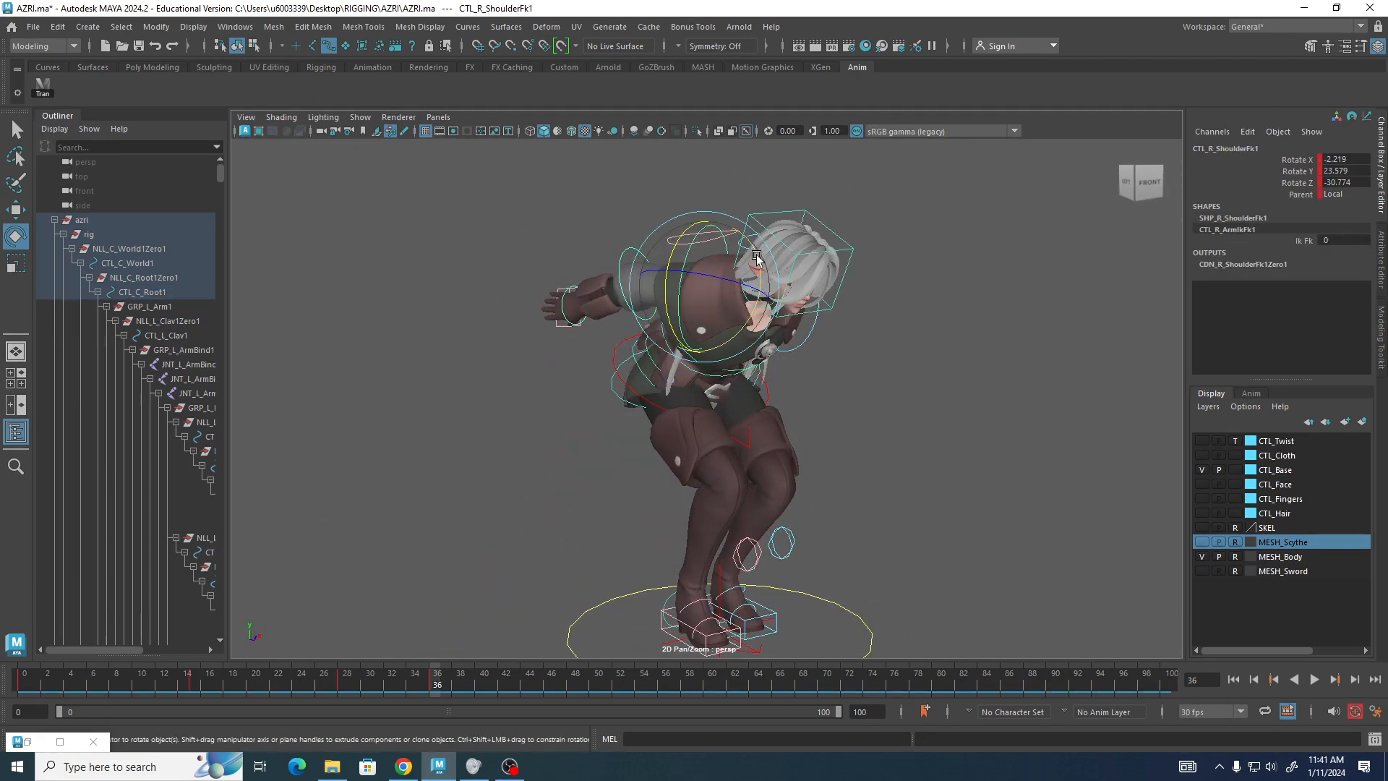
drag(752, 254, 749, 251)
alt+drag(477, 318, 285, 304)
Play back the animation, return to frame 36, and play again up to frame 60.
key(alt+v)
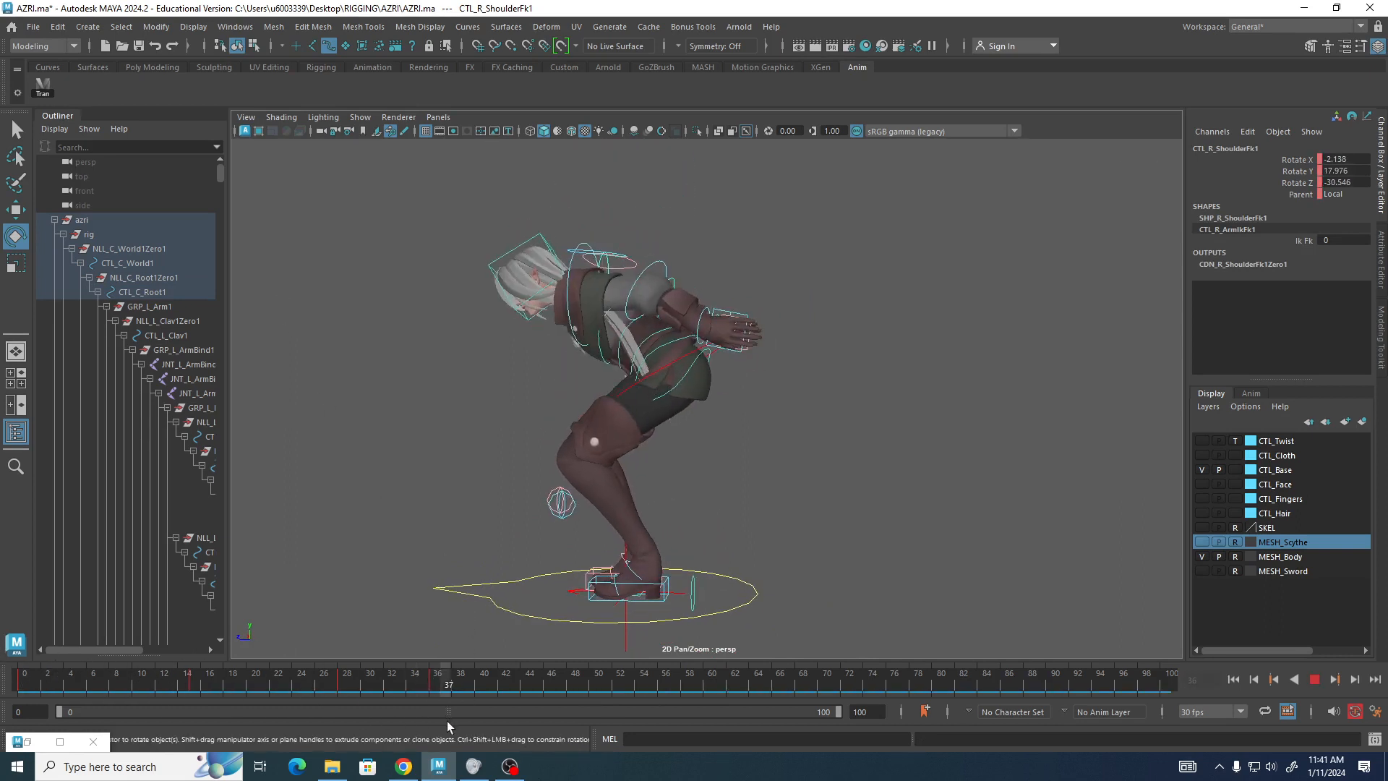
drag(0, 621, 439, 685)
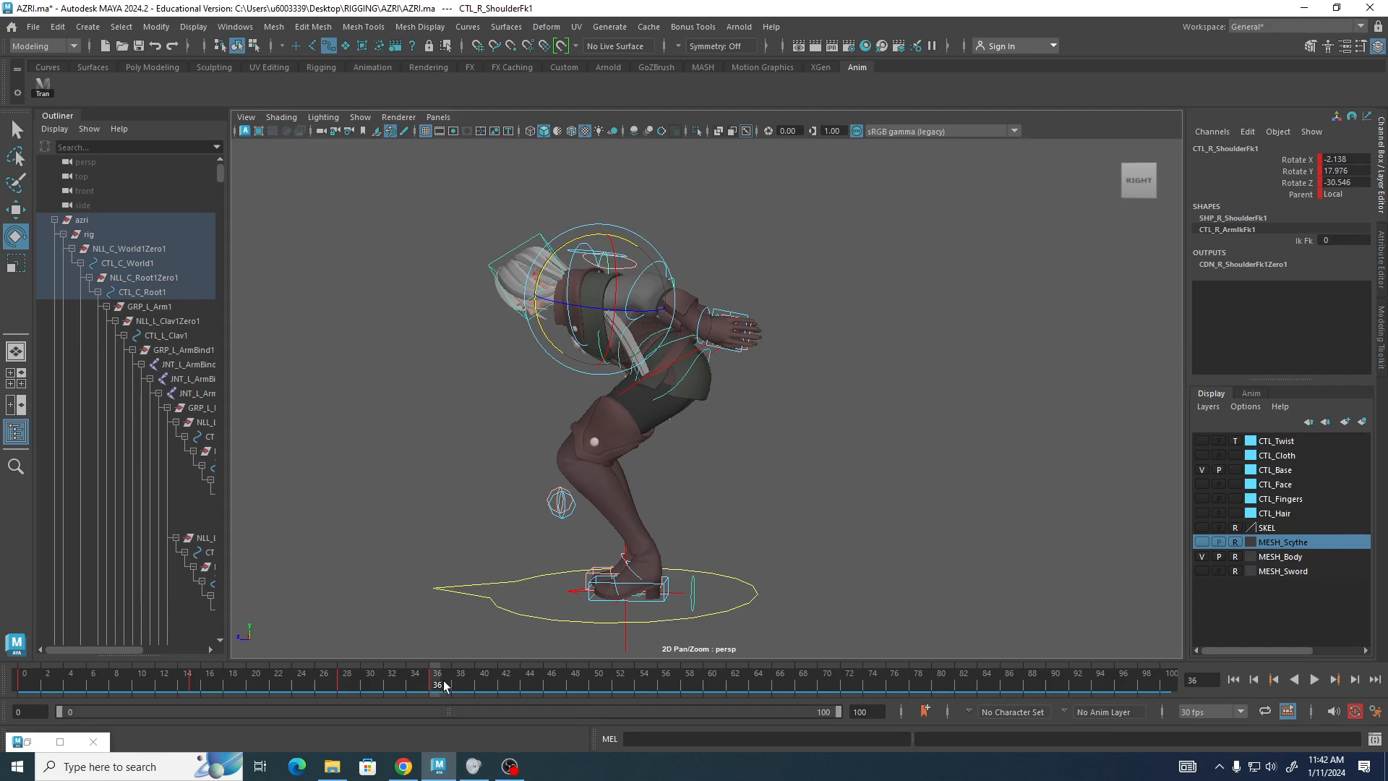
key(alt+v)
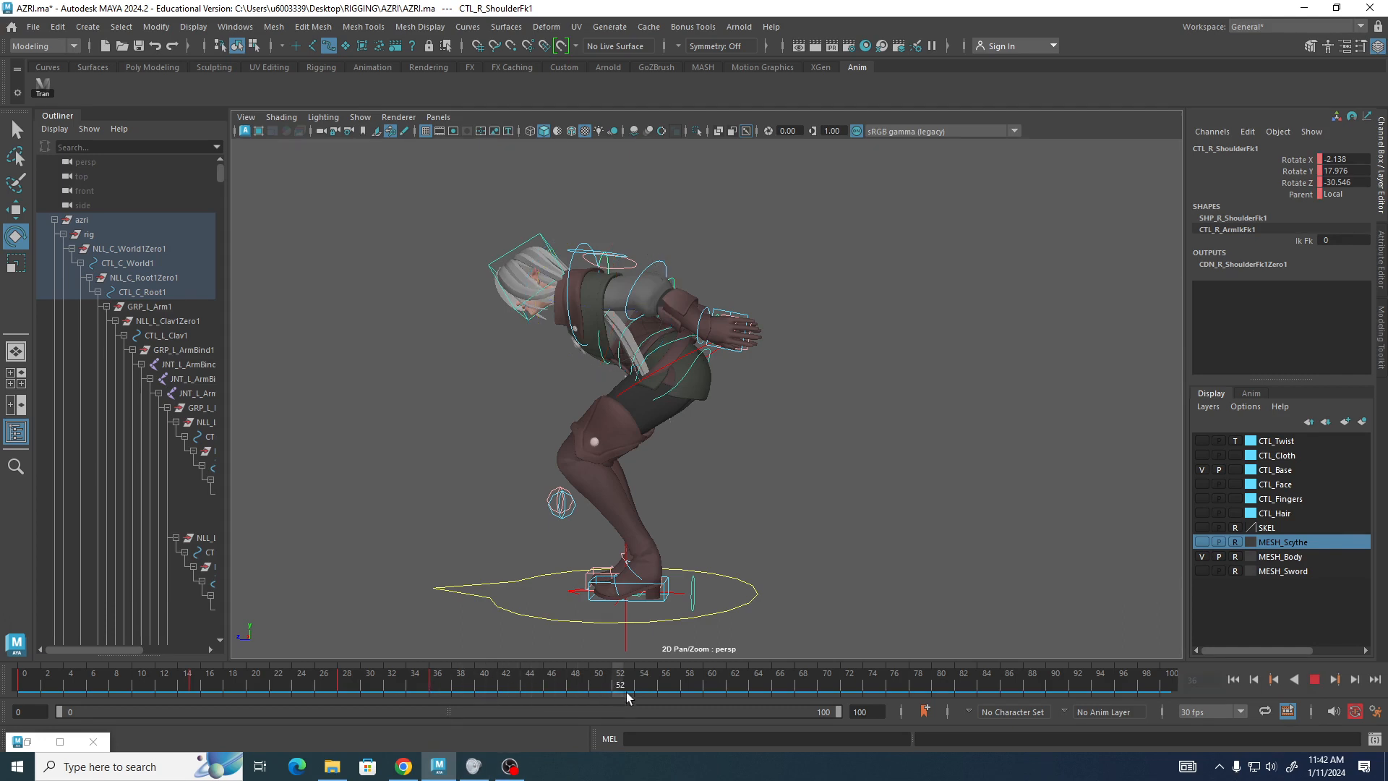
click(713, 687)
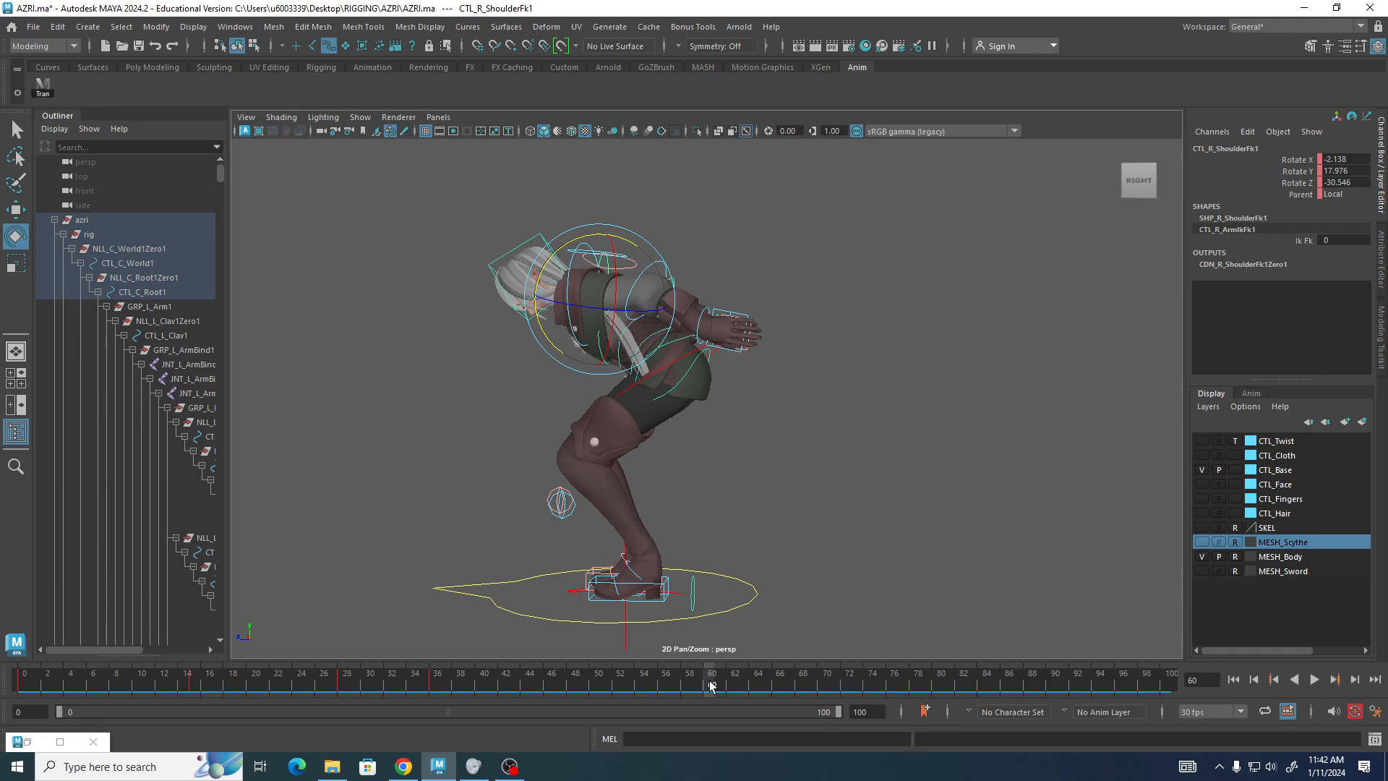
At frame 60, move the root and both foot IK controls upward and forward, and key their translation.
key(alt+v)
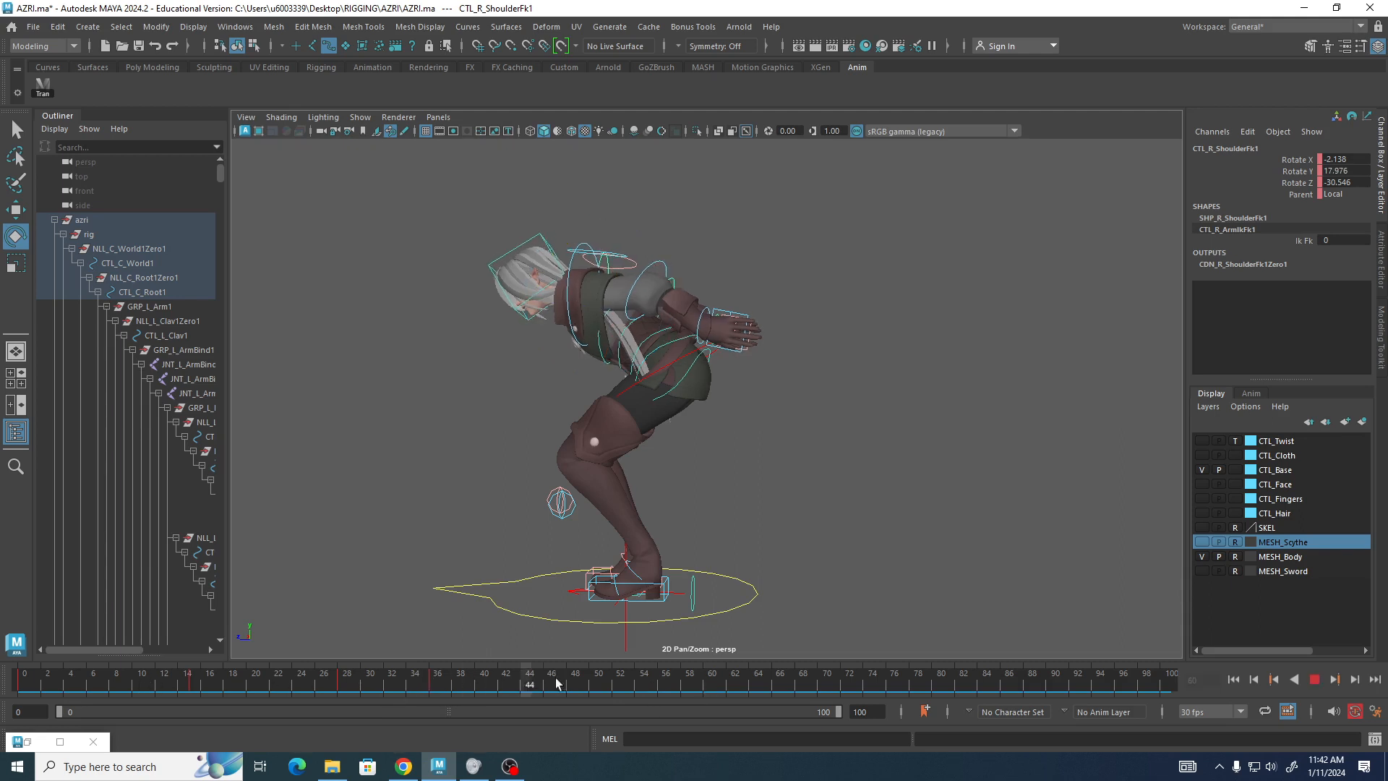
drag(705, 696, 705, 696)
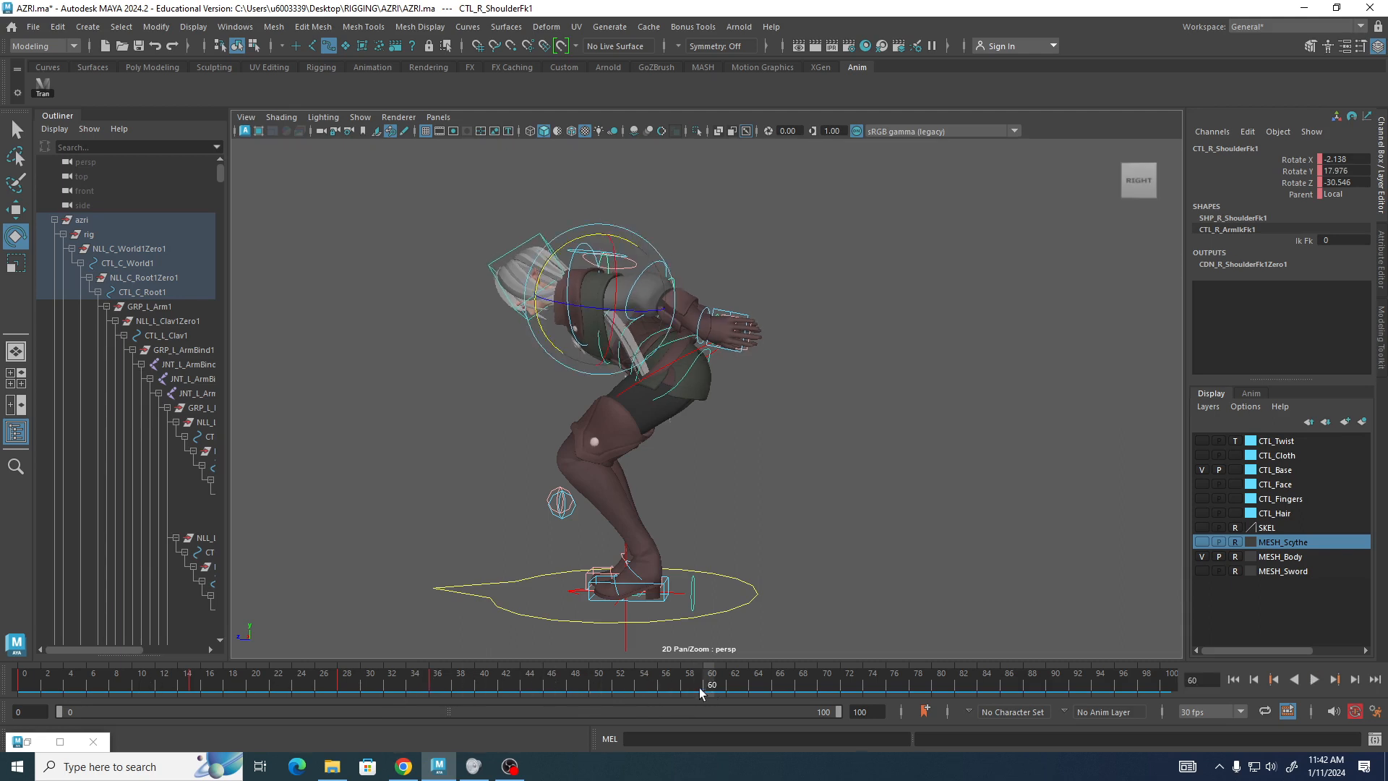
click(39, 83)
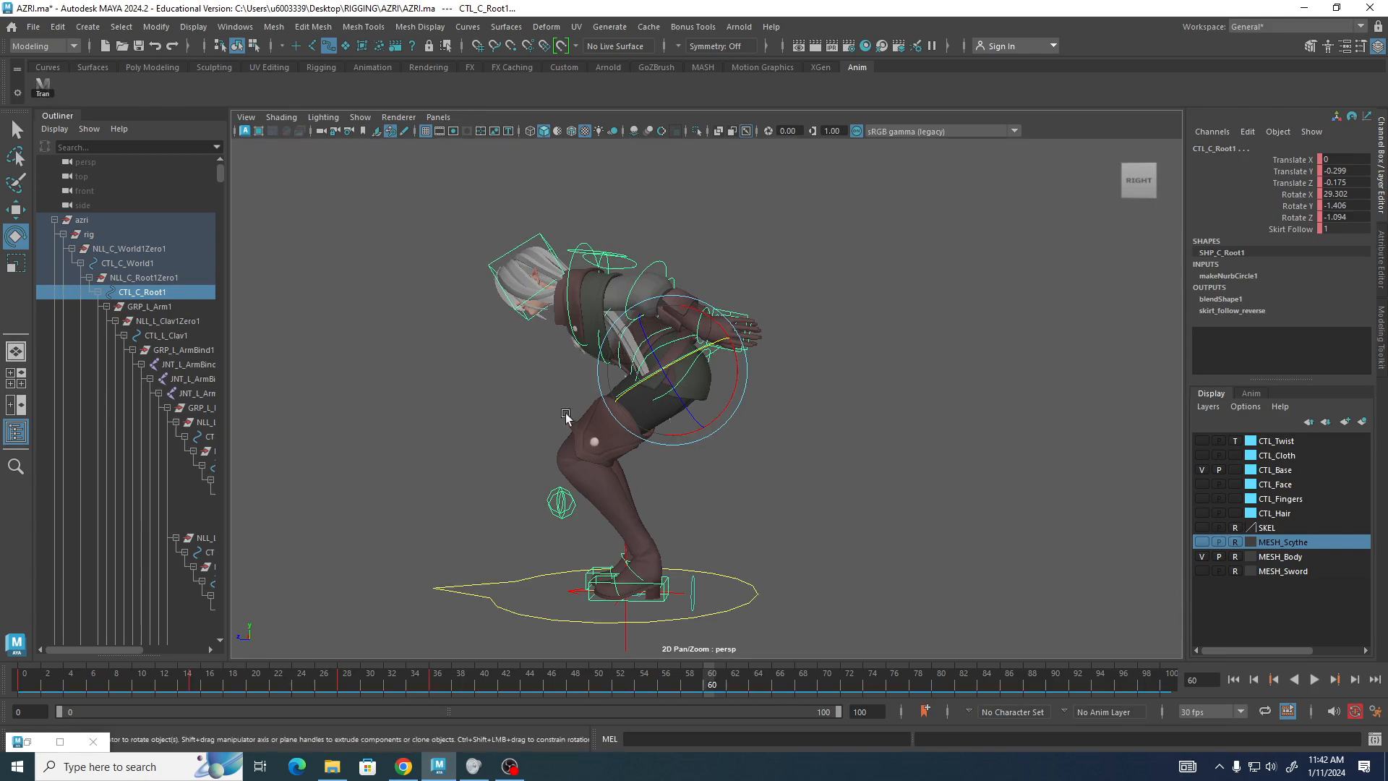
key(w)
drag(673, 322, 656, 238)
drag(600, 288, 583, 238)
key(shift+w)
drag(510, 263, 502, 265)
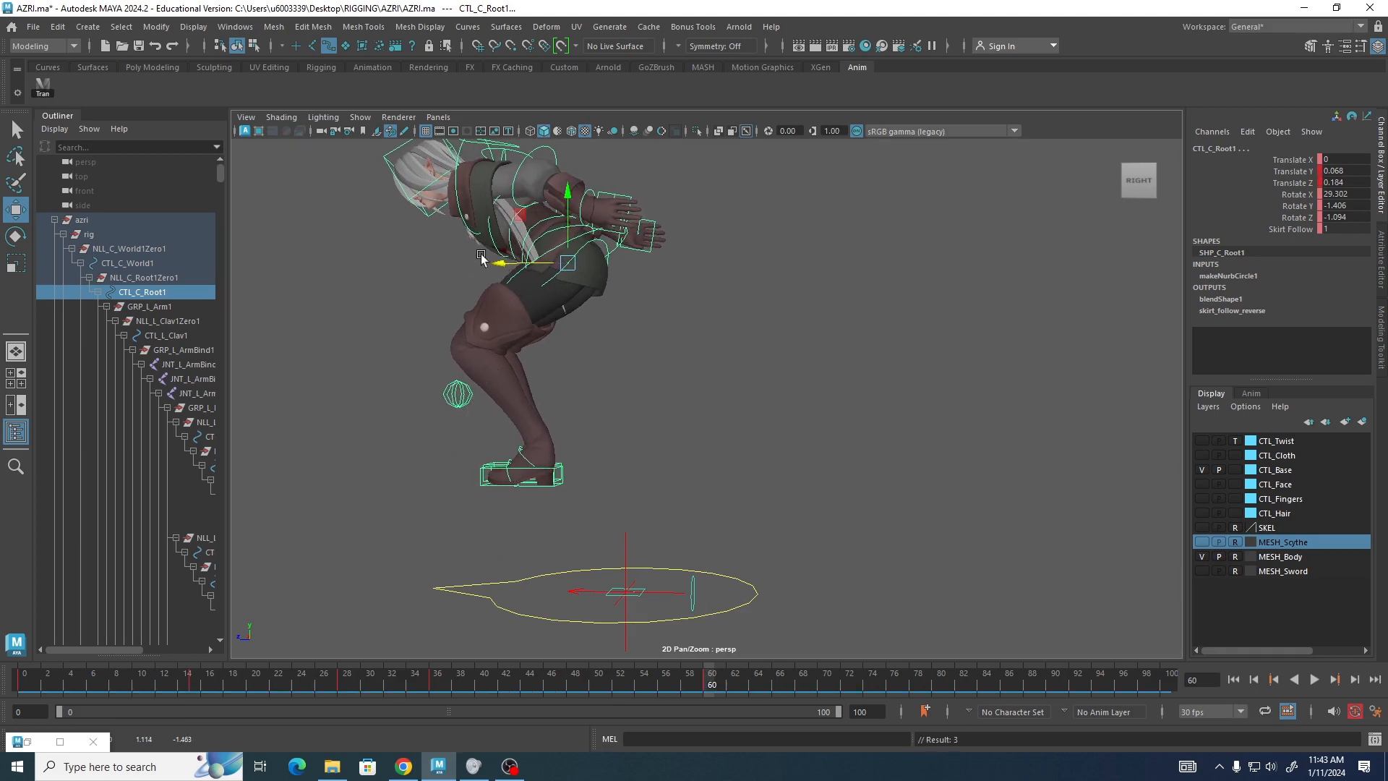
drag(482, 258, 464, 265)
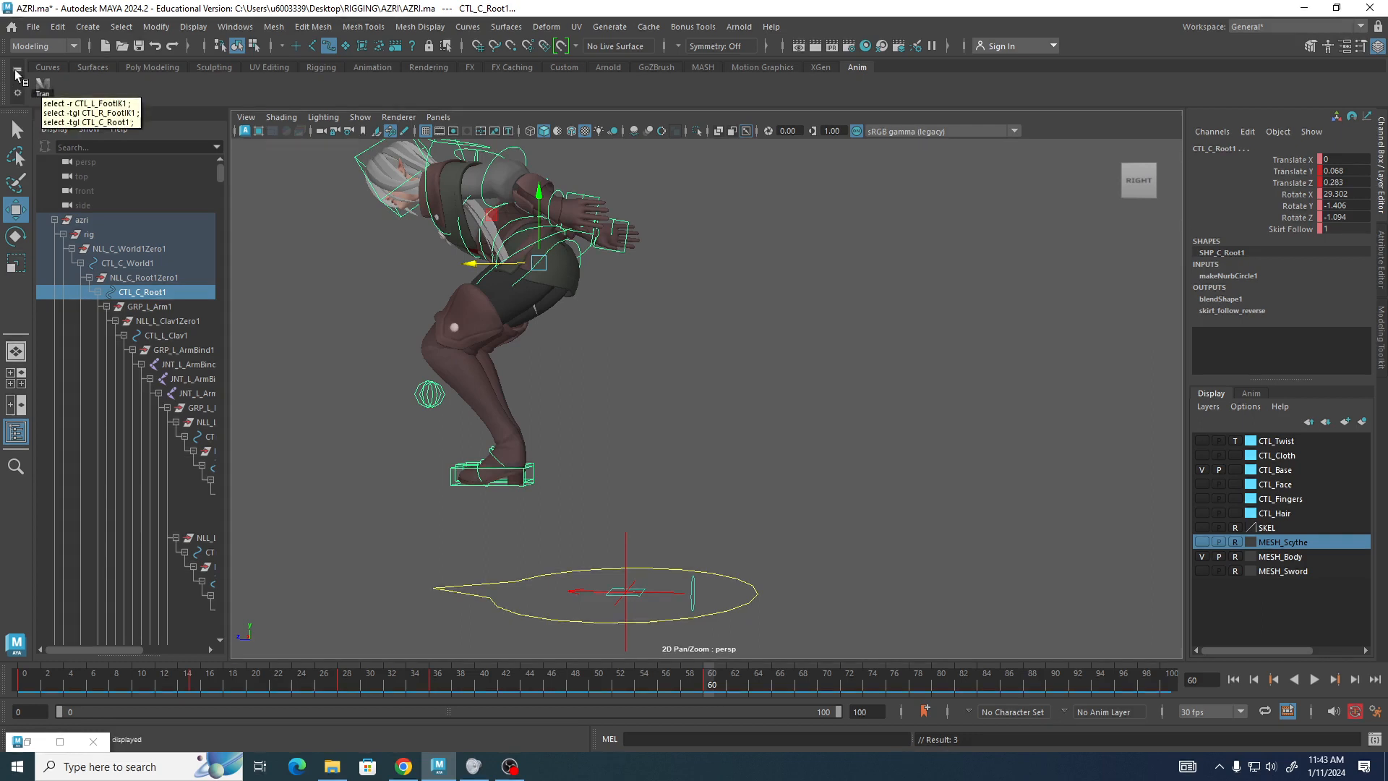
middle_drag(622, 311, 783, 397)
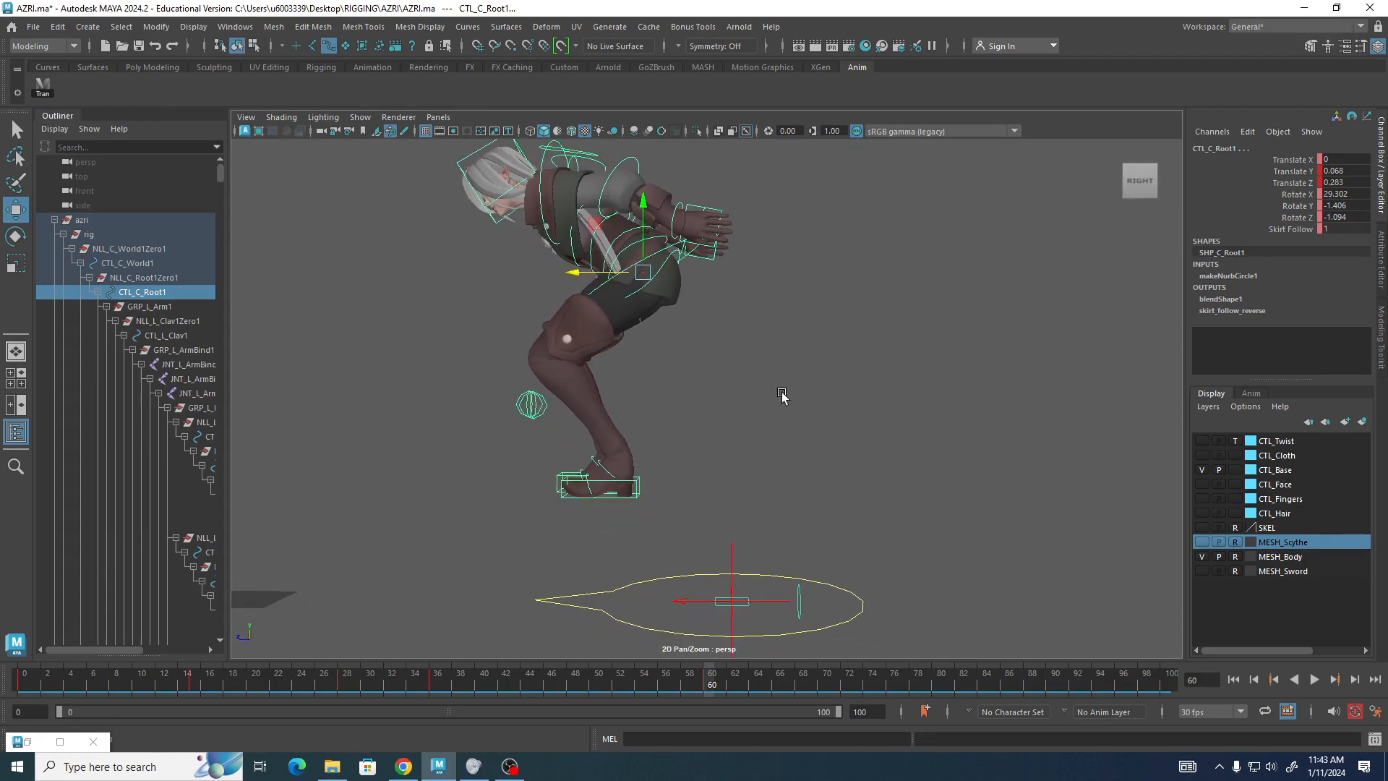
click(636, 530)
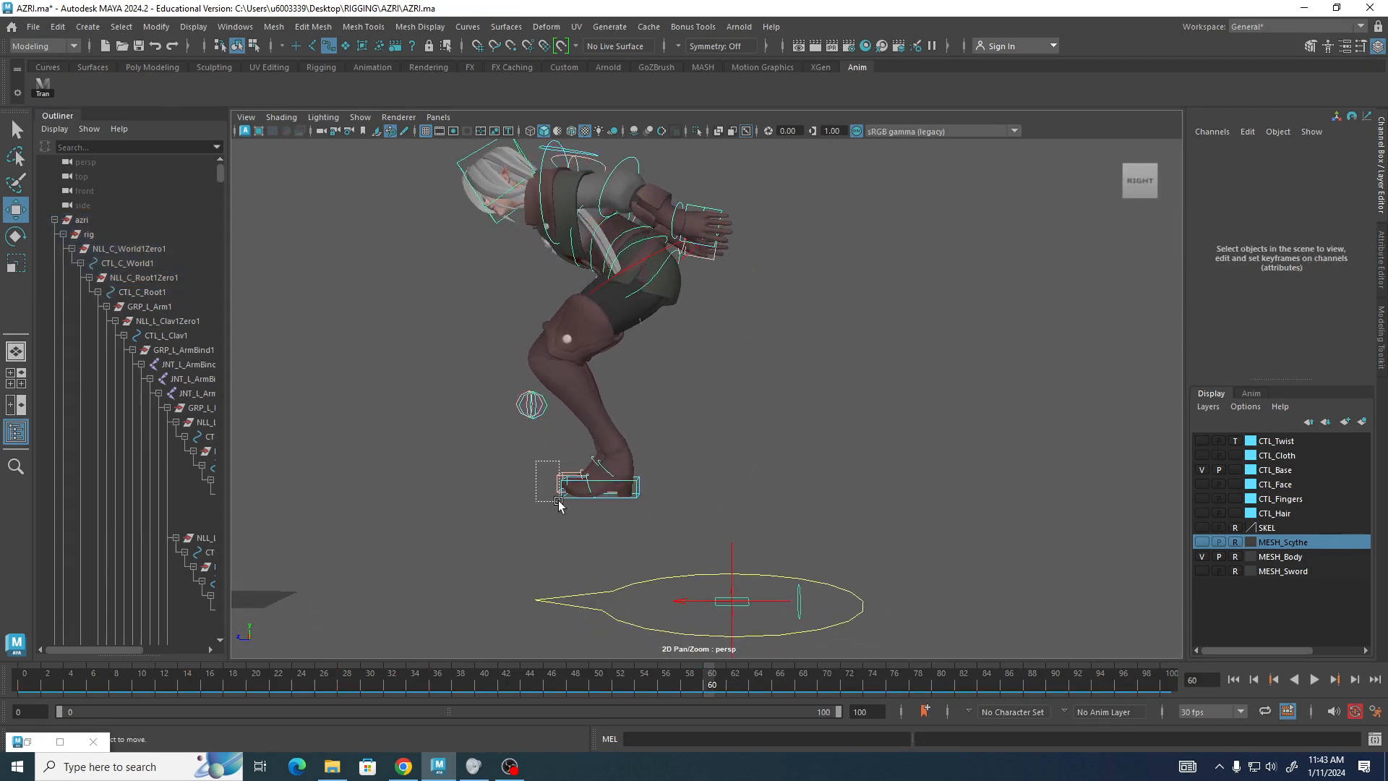
drag(559, 504, 636, 496)
click(474, 470)
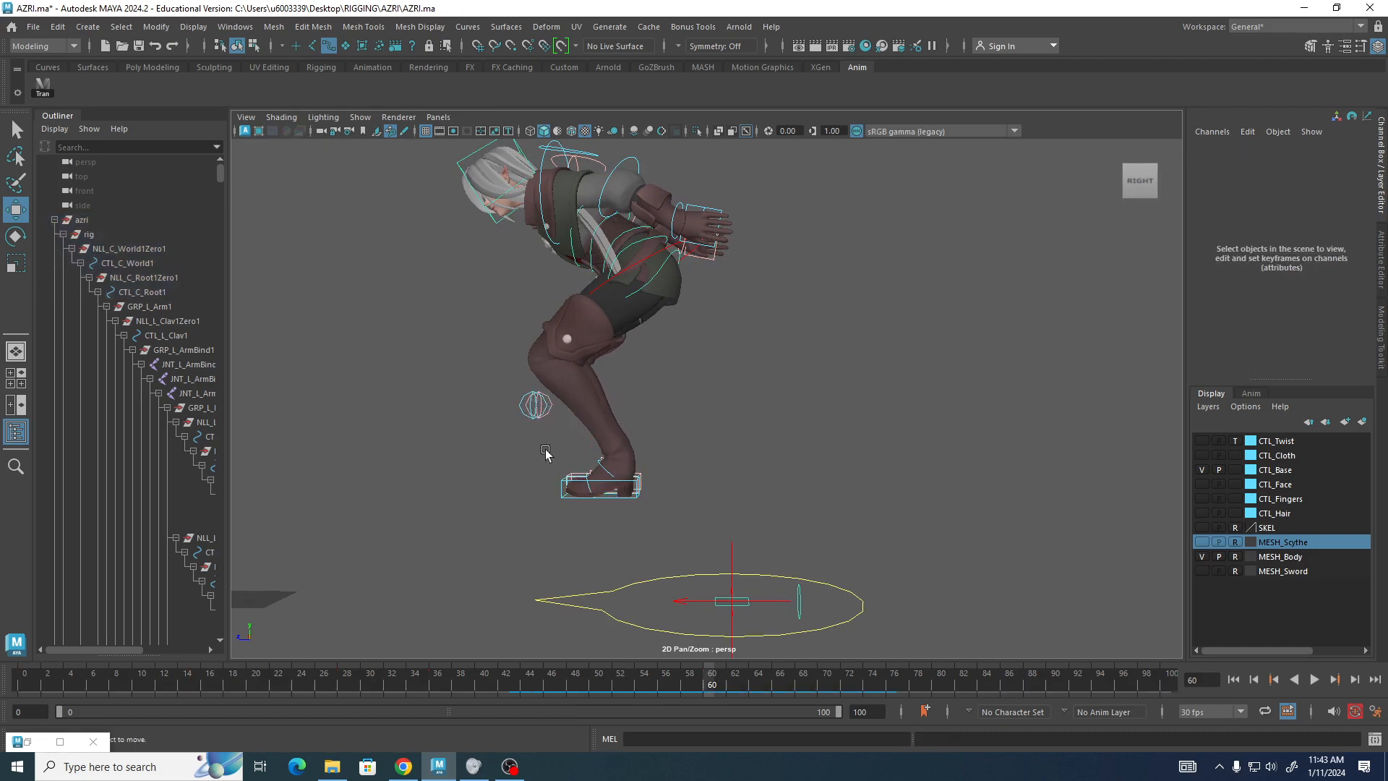
drag(547, 452, 729, 535)
click(662, 499)
key(e)
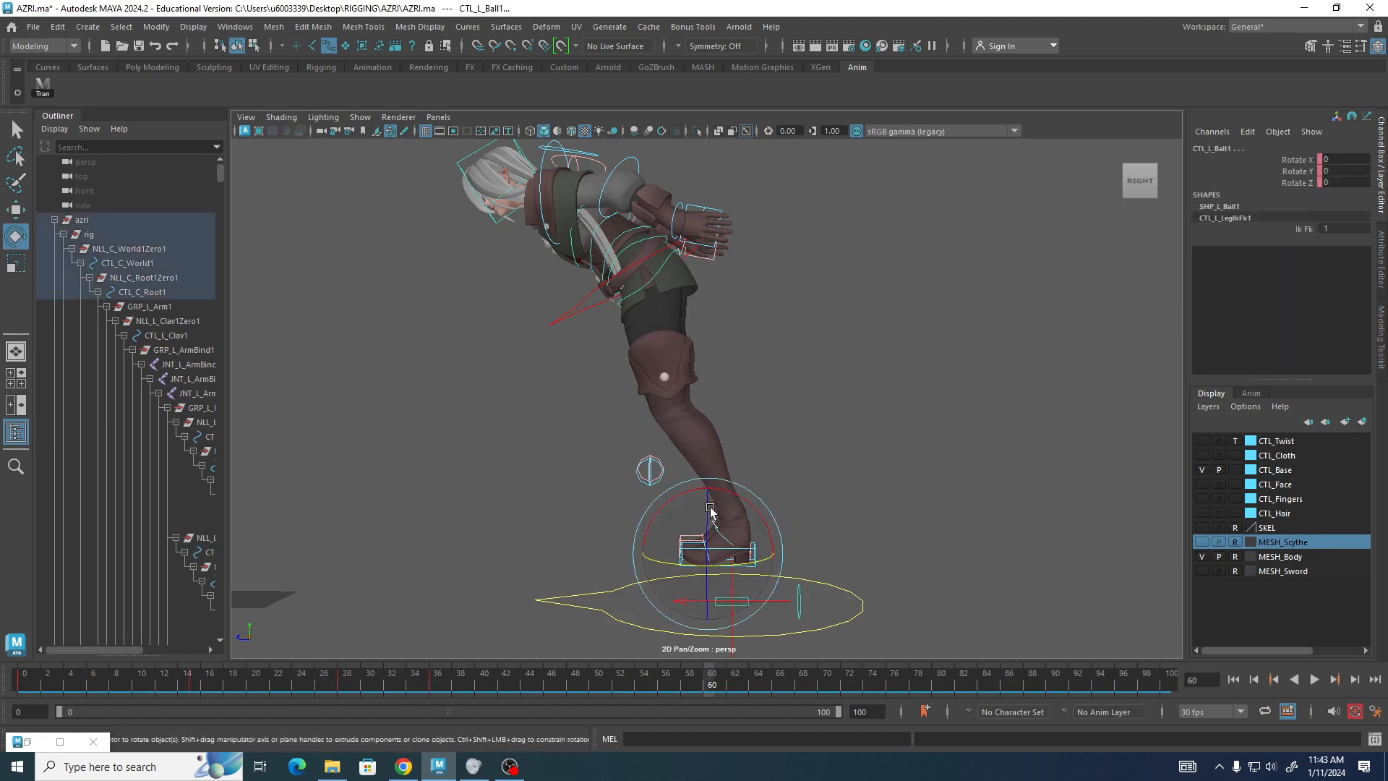
drag(688, 494, 695, 496)
key(ctrl+z)
click(865, 462)
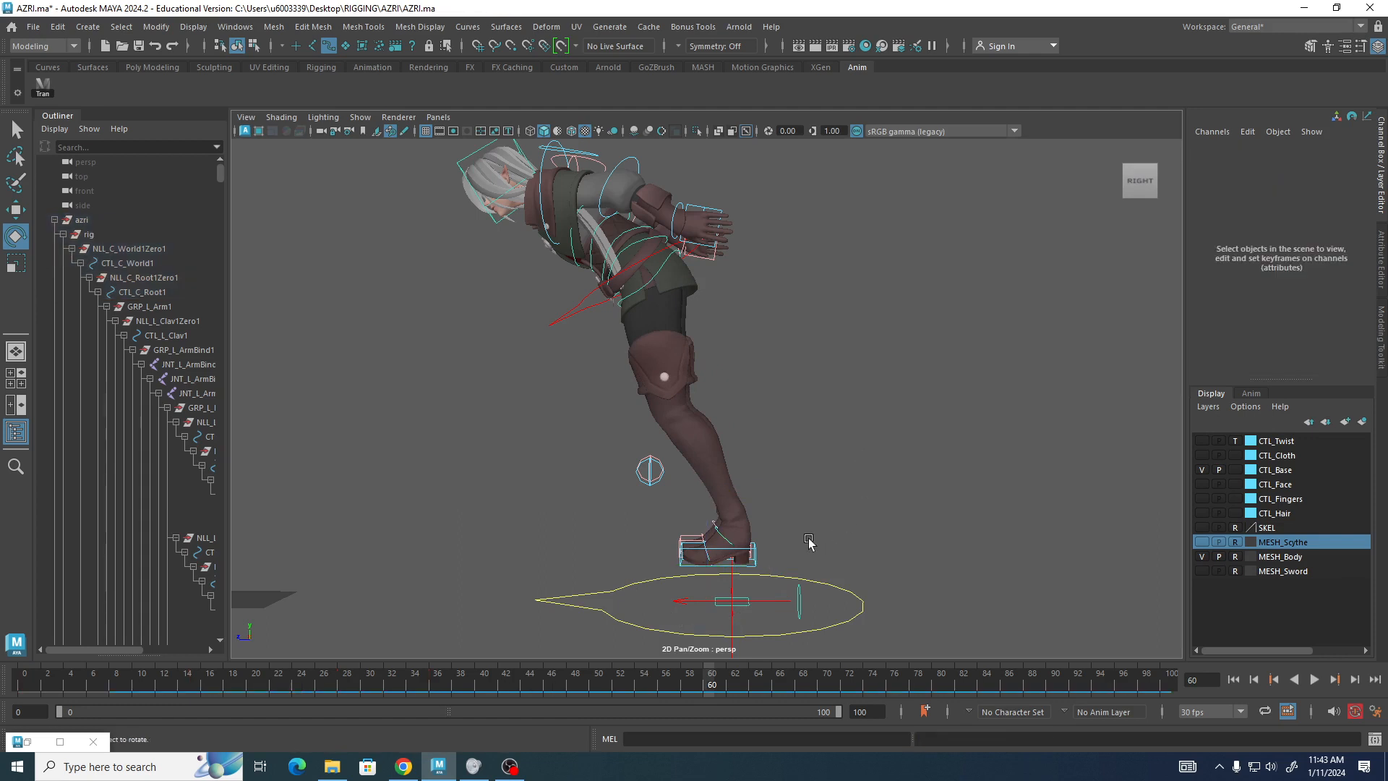
Rotate the left foot IK control to about 39.9 degrees on X.
click(765, 547)
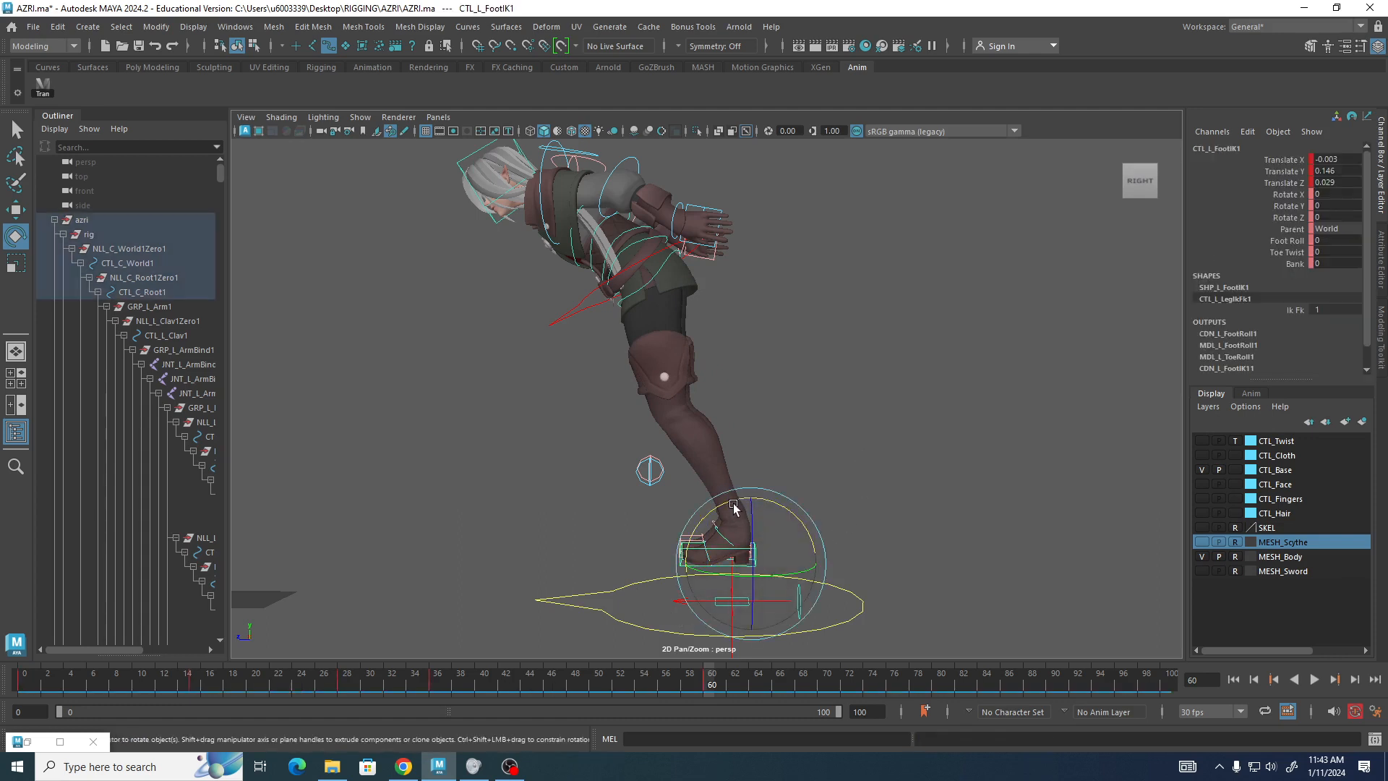
mouse_move(730, 511)
mouse_down()
mouse_move(730, 561)
mouse_move(754, 523)
mouse_up()
key(w)
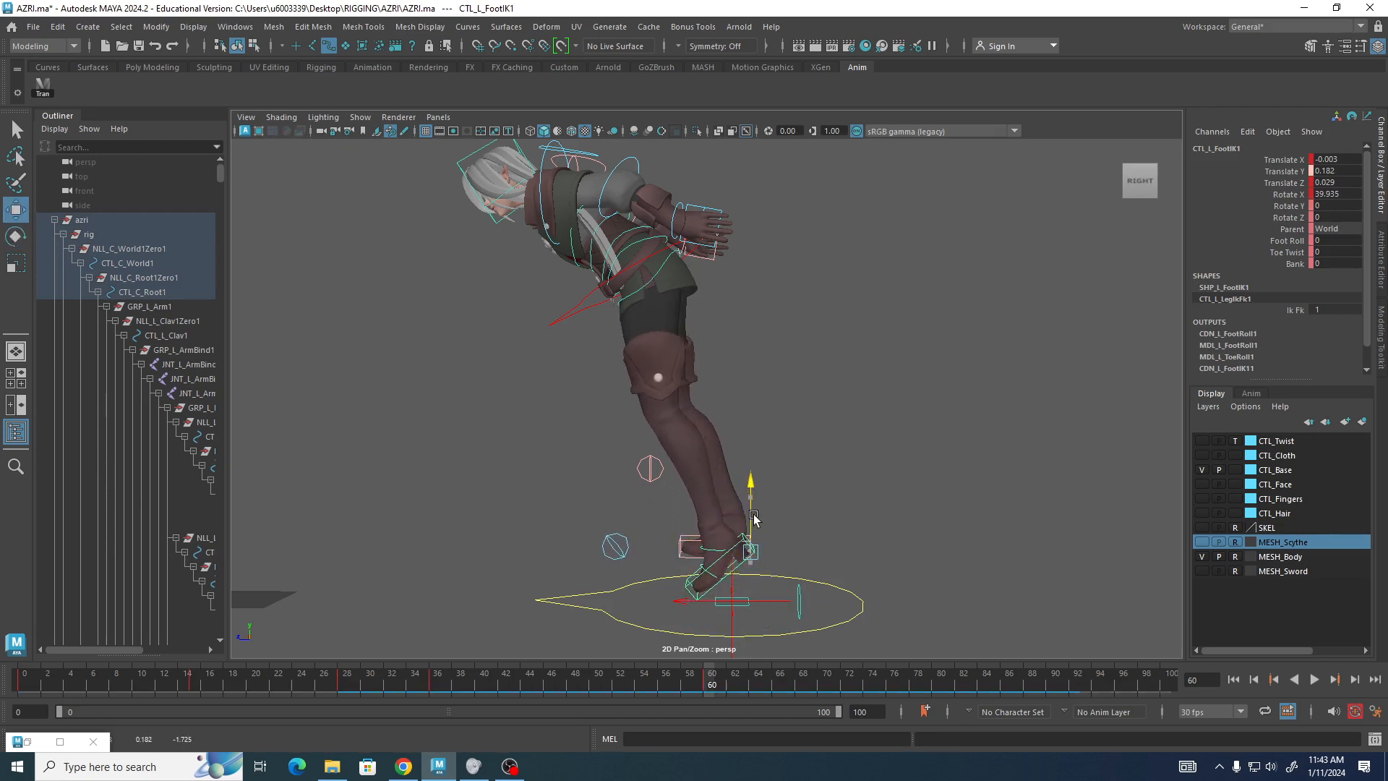
Rotate the right foot IK control to about 37.2 degrees on X and move it slightly up and forward.
alt+drag(412, 499, 755, 488)
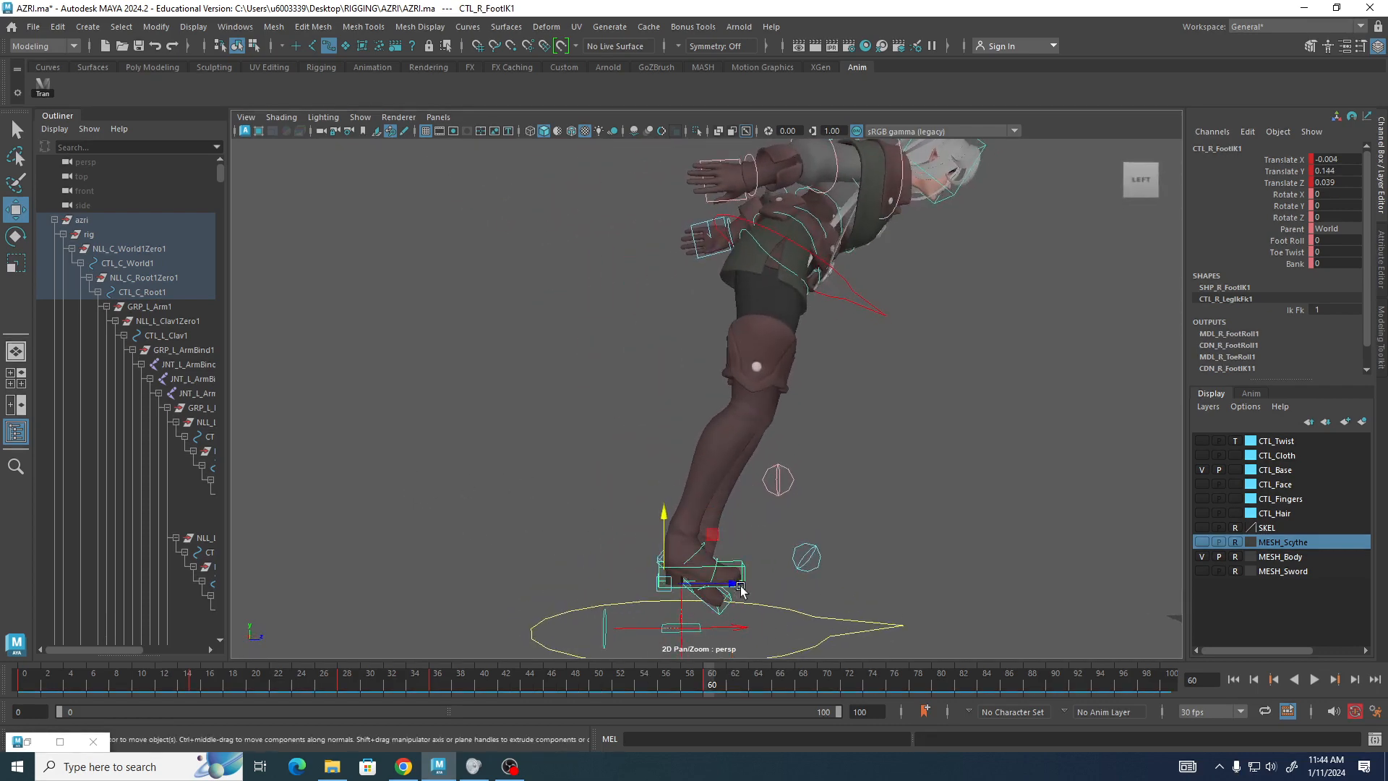
key(e)
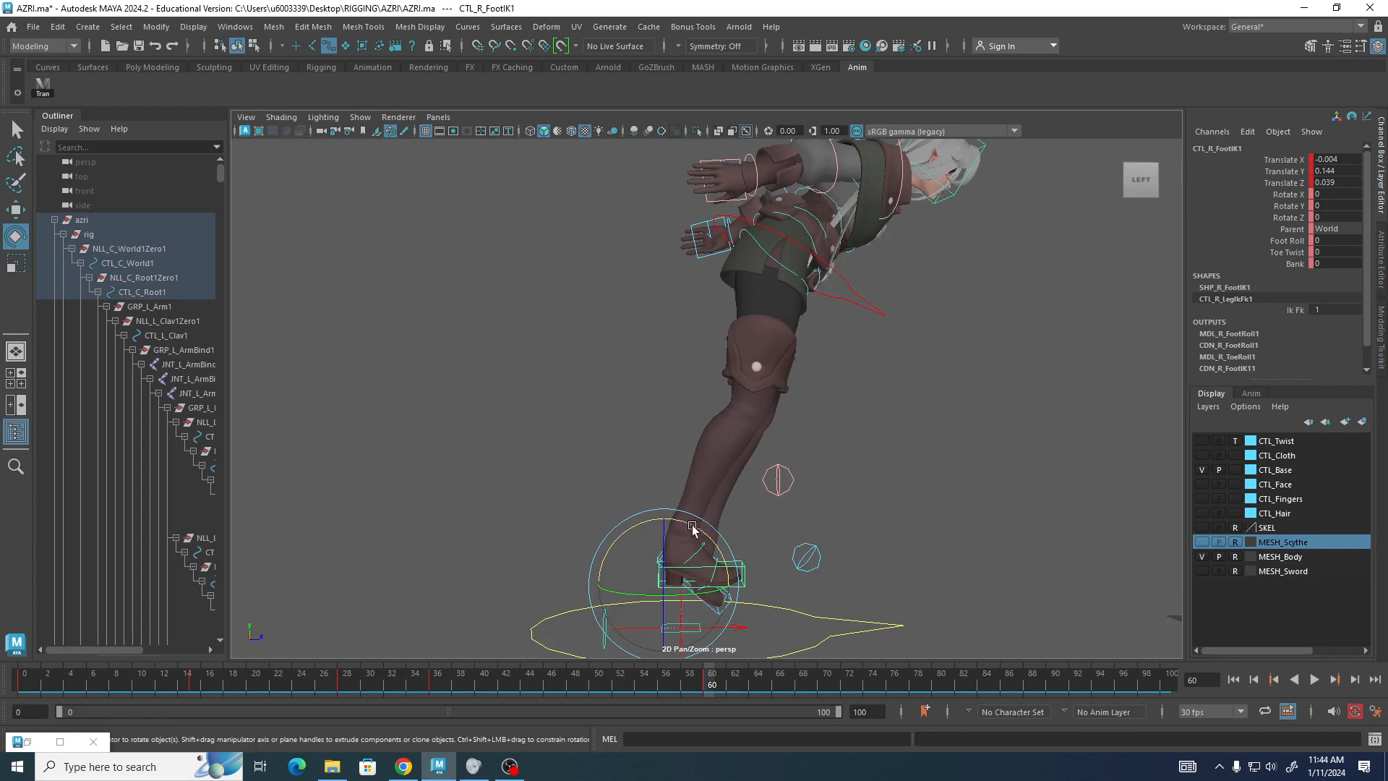
drag(692, 528, 732, 553)
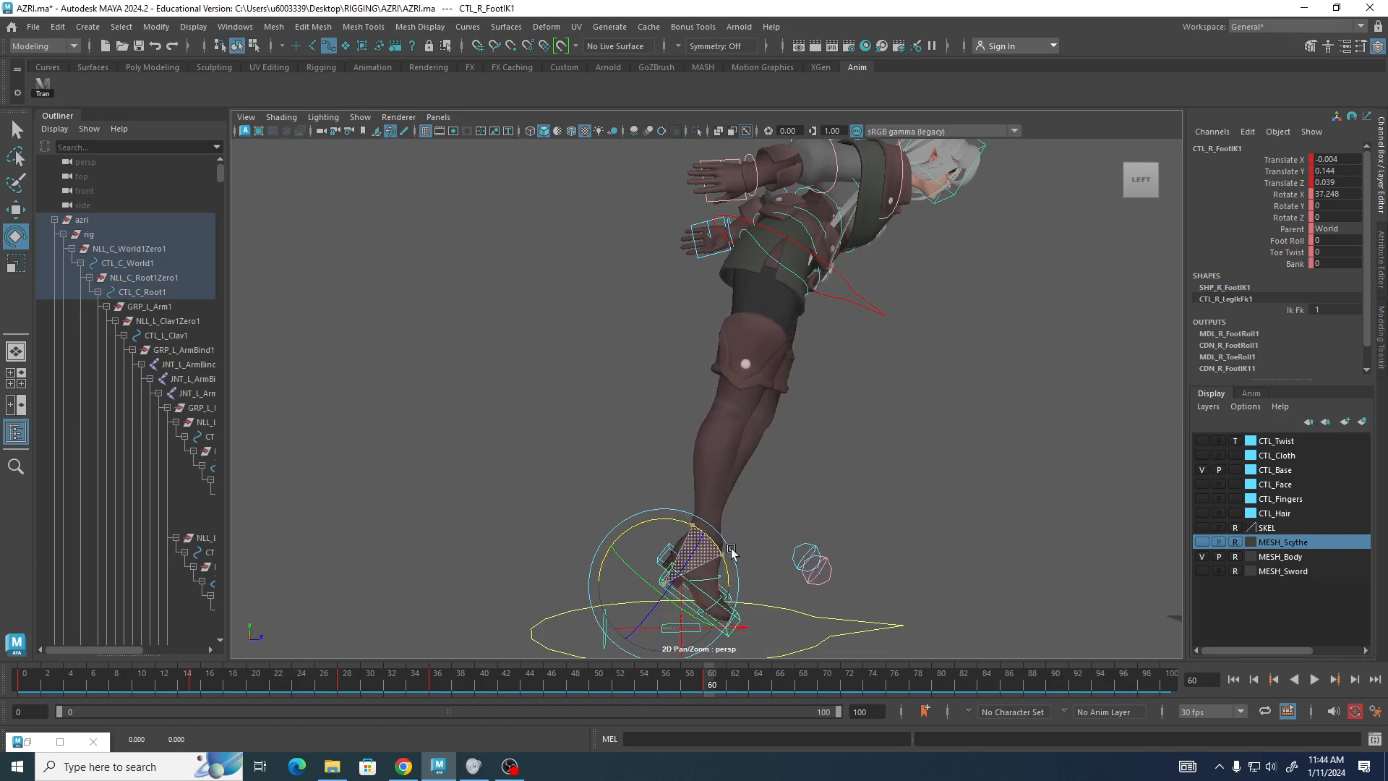
key(w)
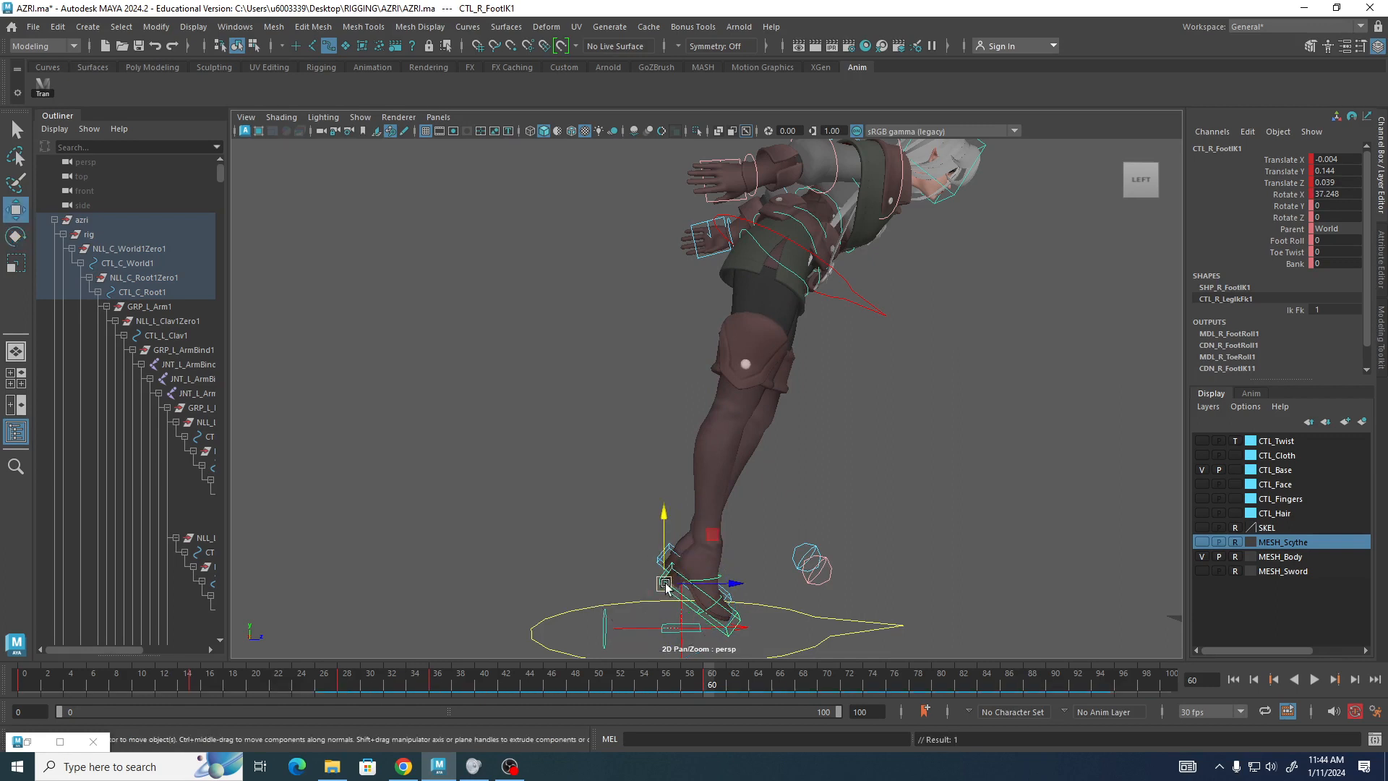
drag(666, 580, 376, 542)
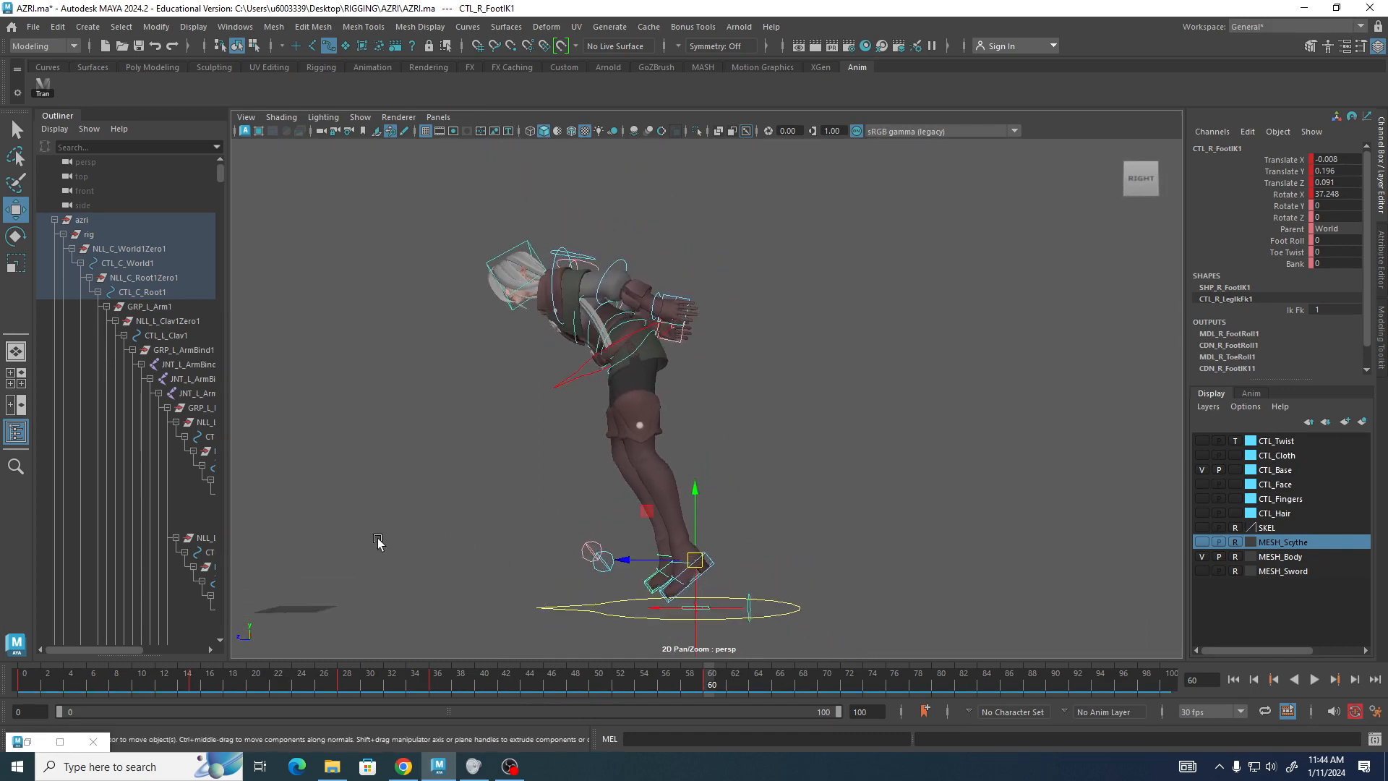
Move the root and both foot IK controls further up and forward, bringing the root to about 0.5 on Z.
click(36, 82)
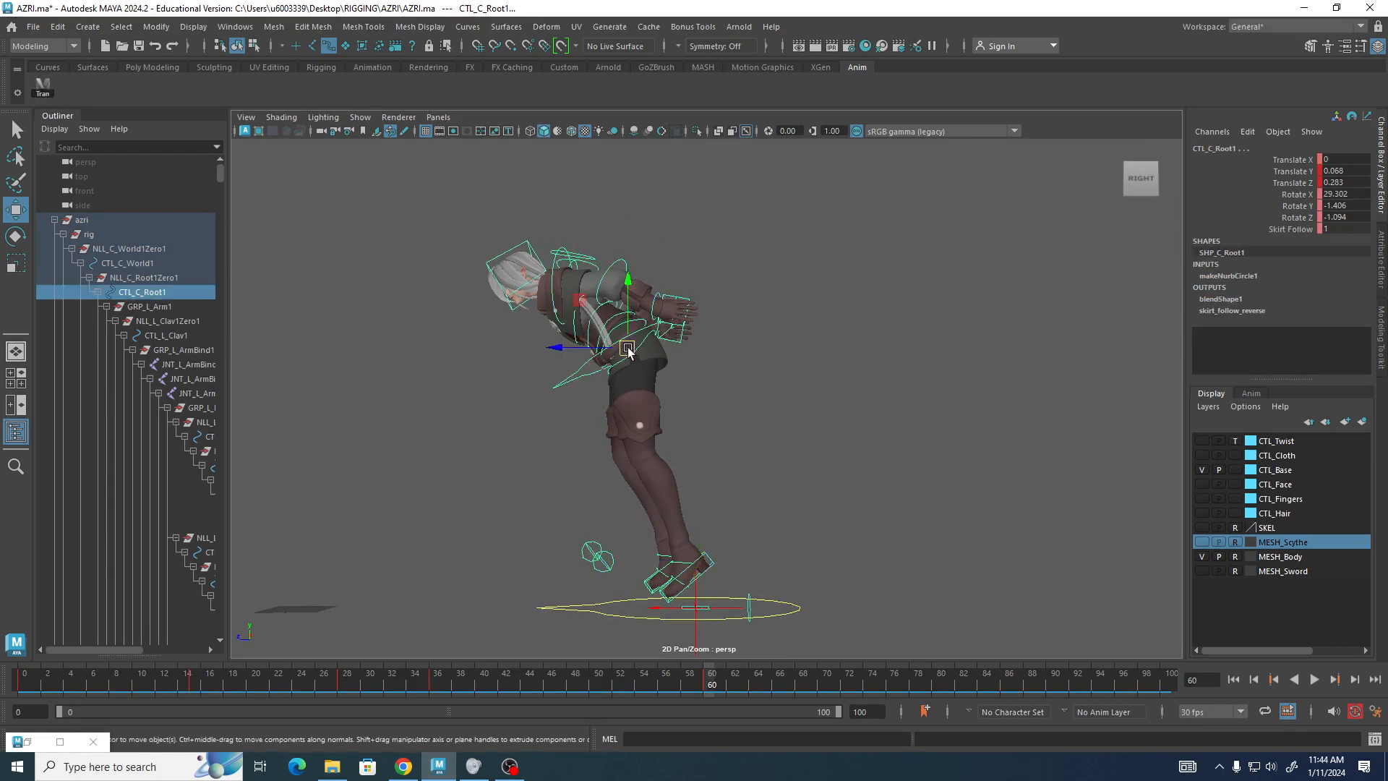
drag(628, 348, 579, 321)
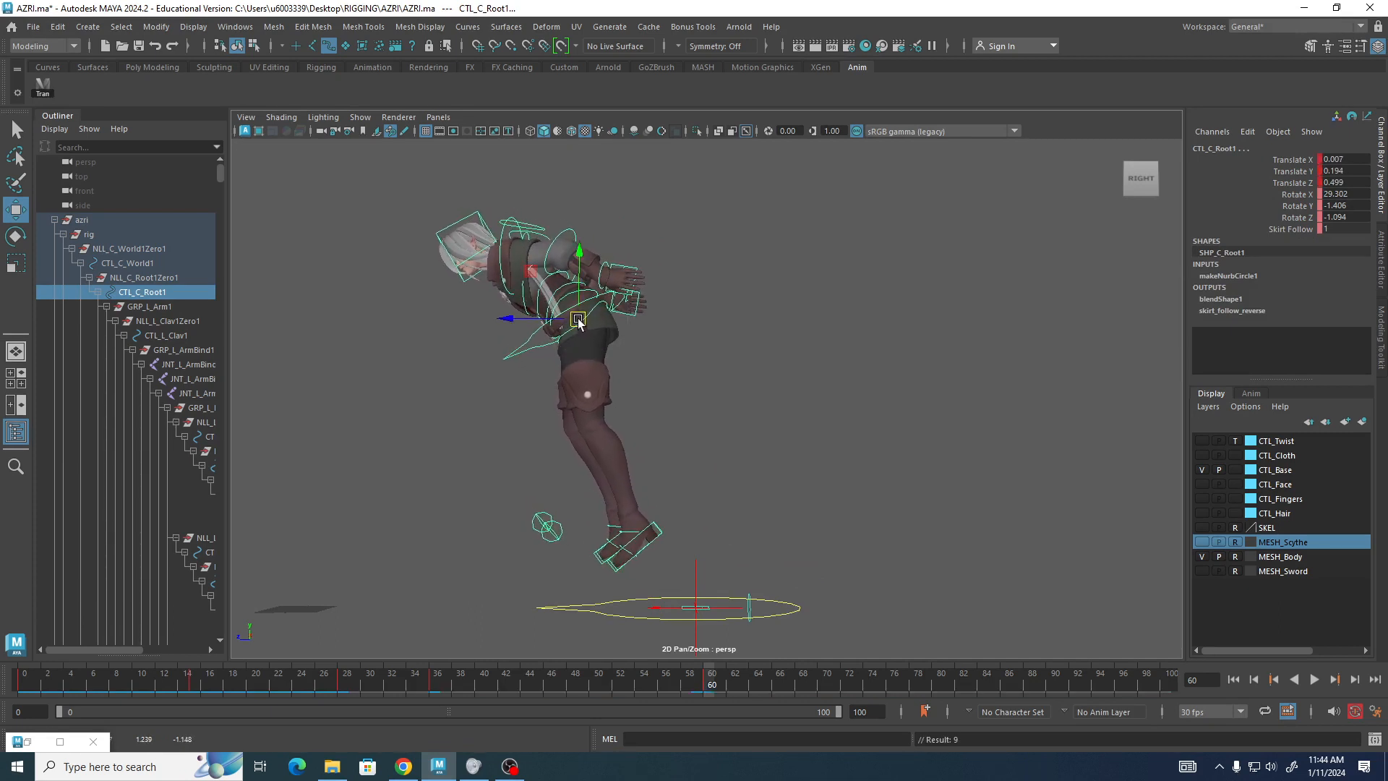
click(407, 348)
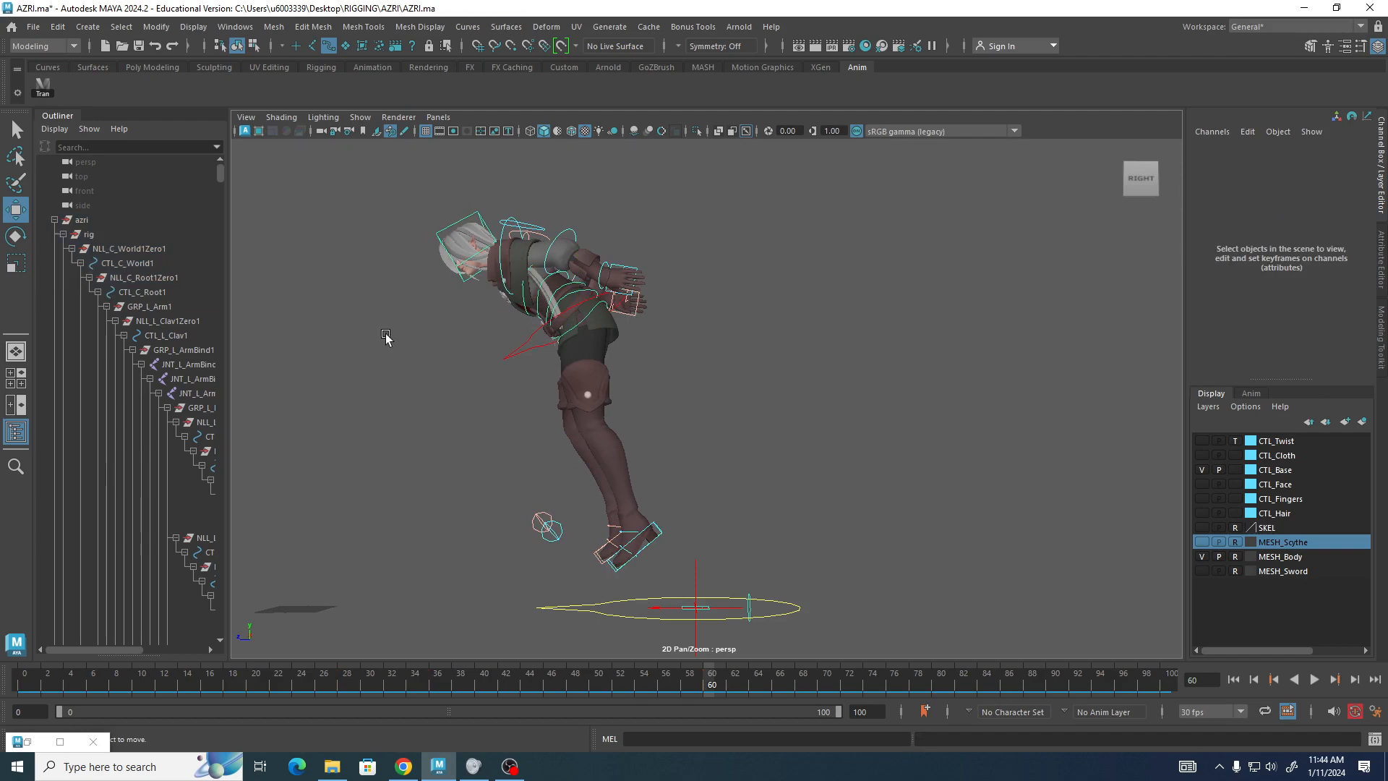
Straighten the upper body by rotating it back to about 13.7 degrees on X.
alt+drag(386, 339, 516, 328)
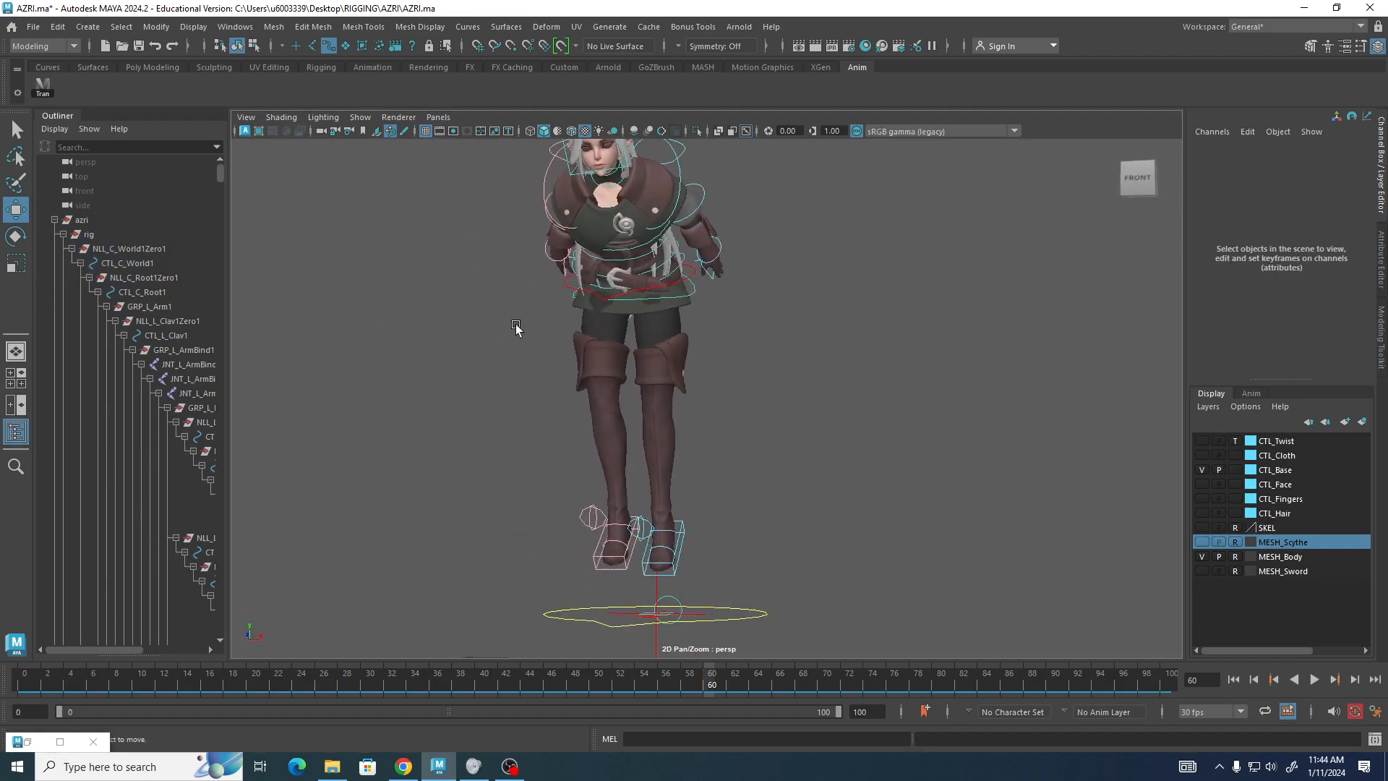
click(620, 280)
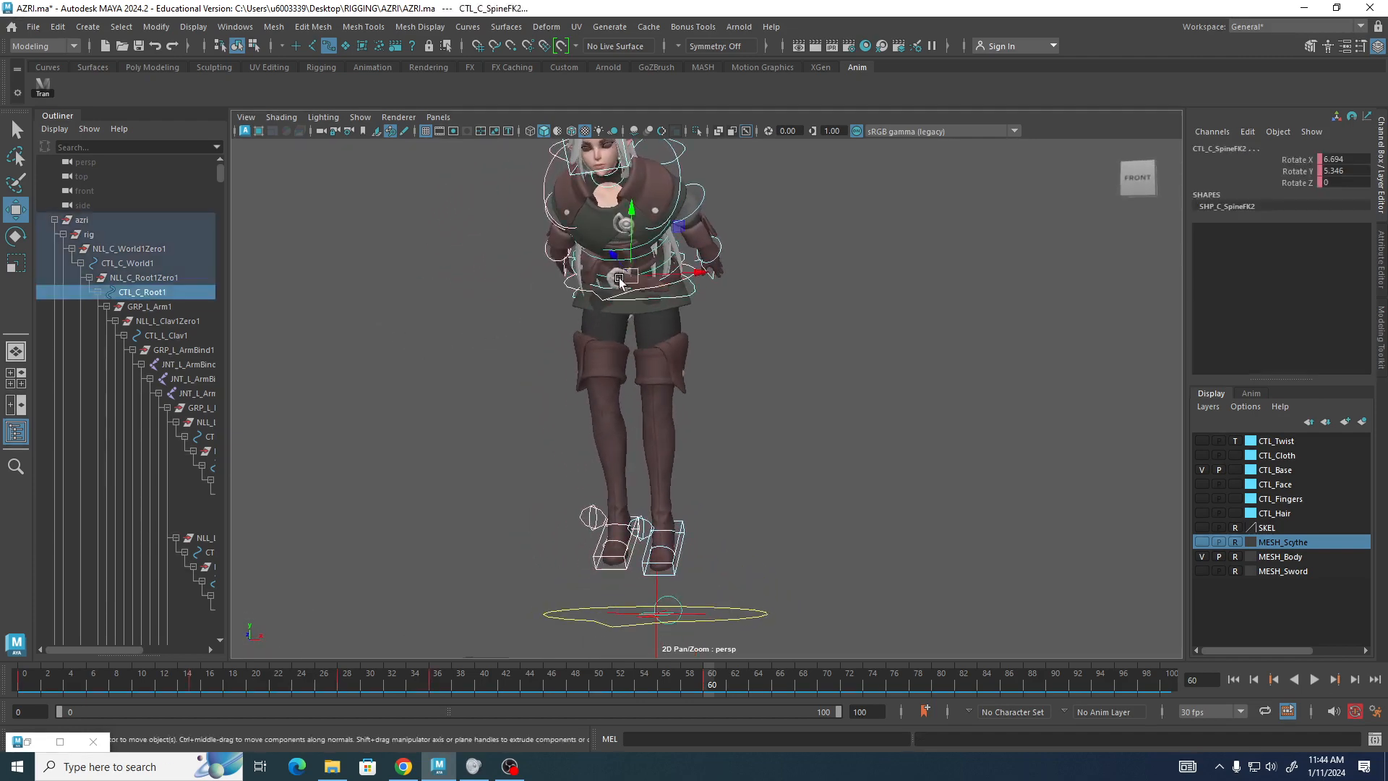
alt+drag(954, 369, 812, 386)
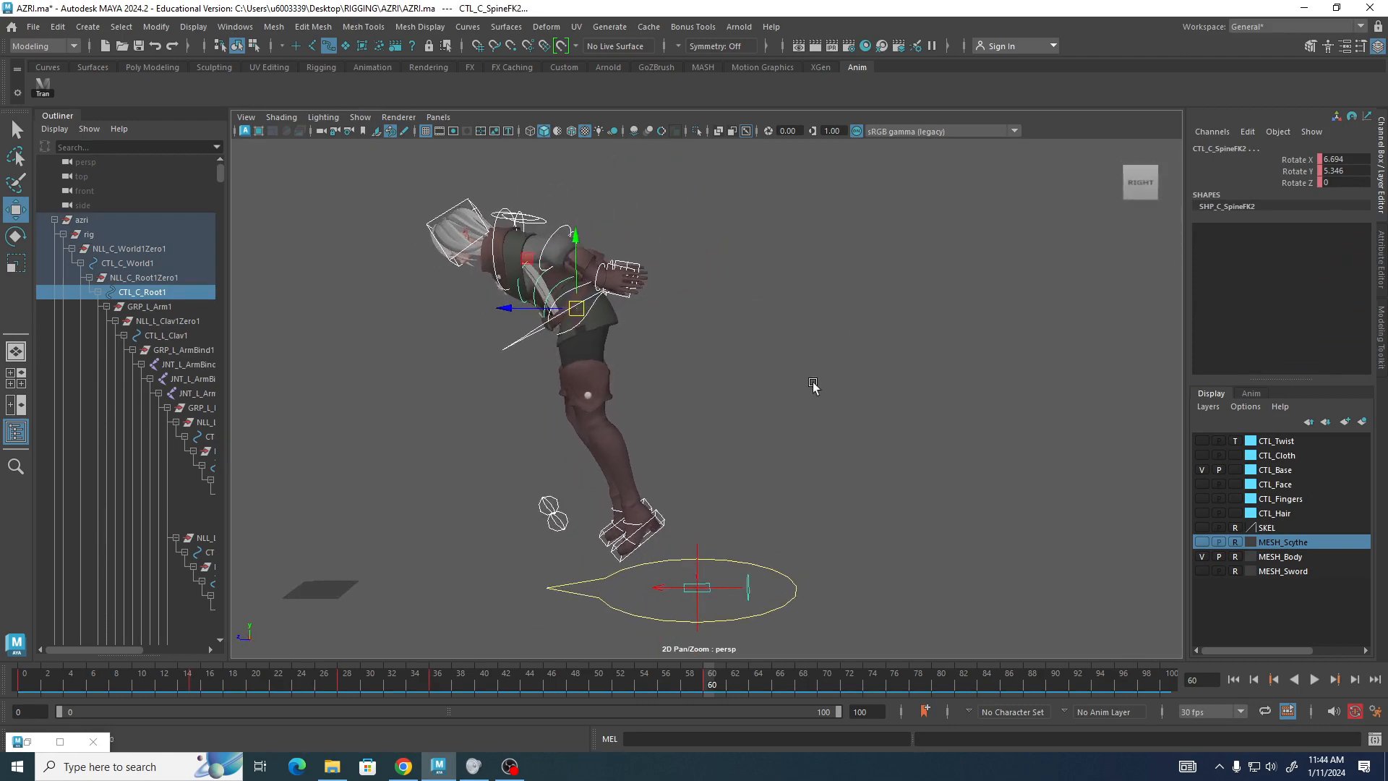
key(e)
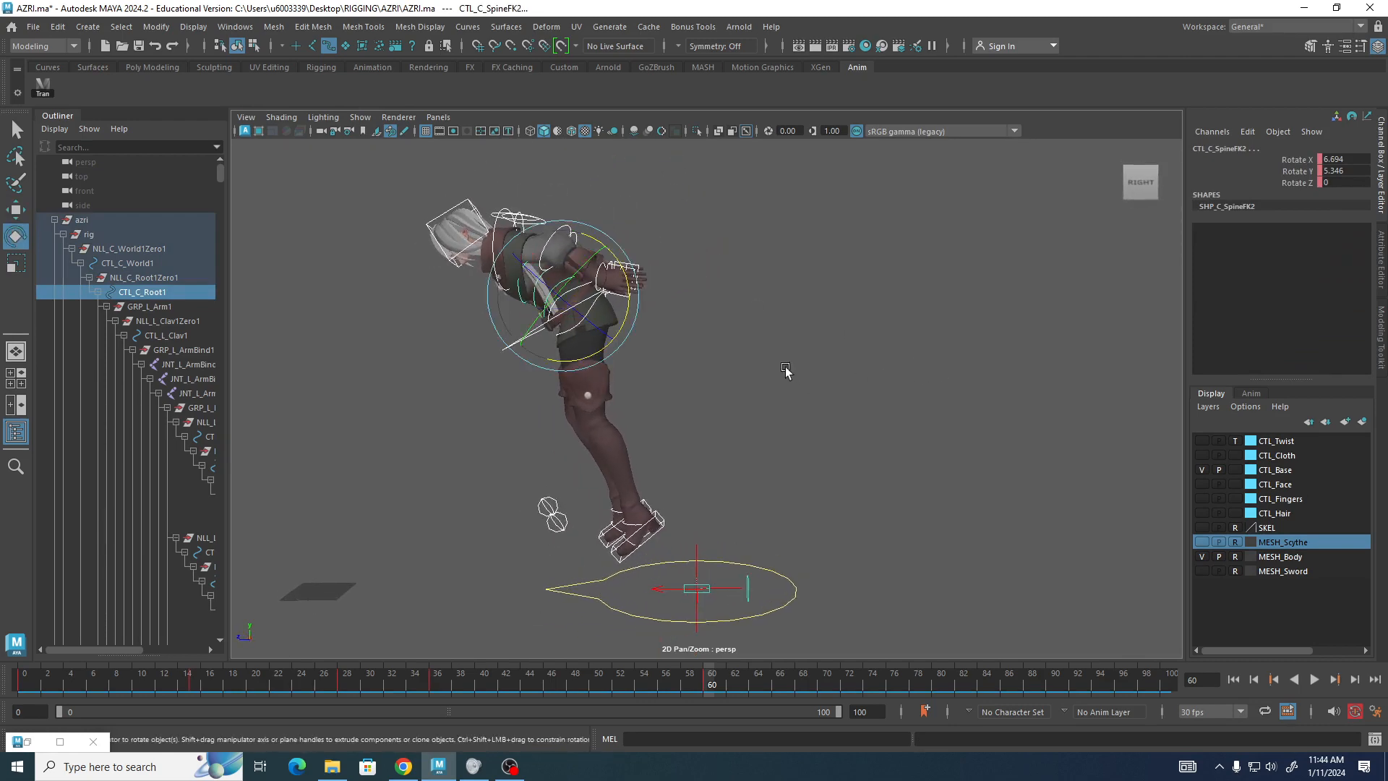
drag(627, 257, 627, 276)
click(690, 307)
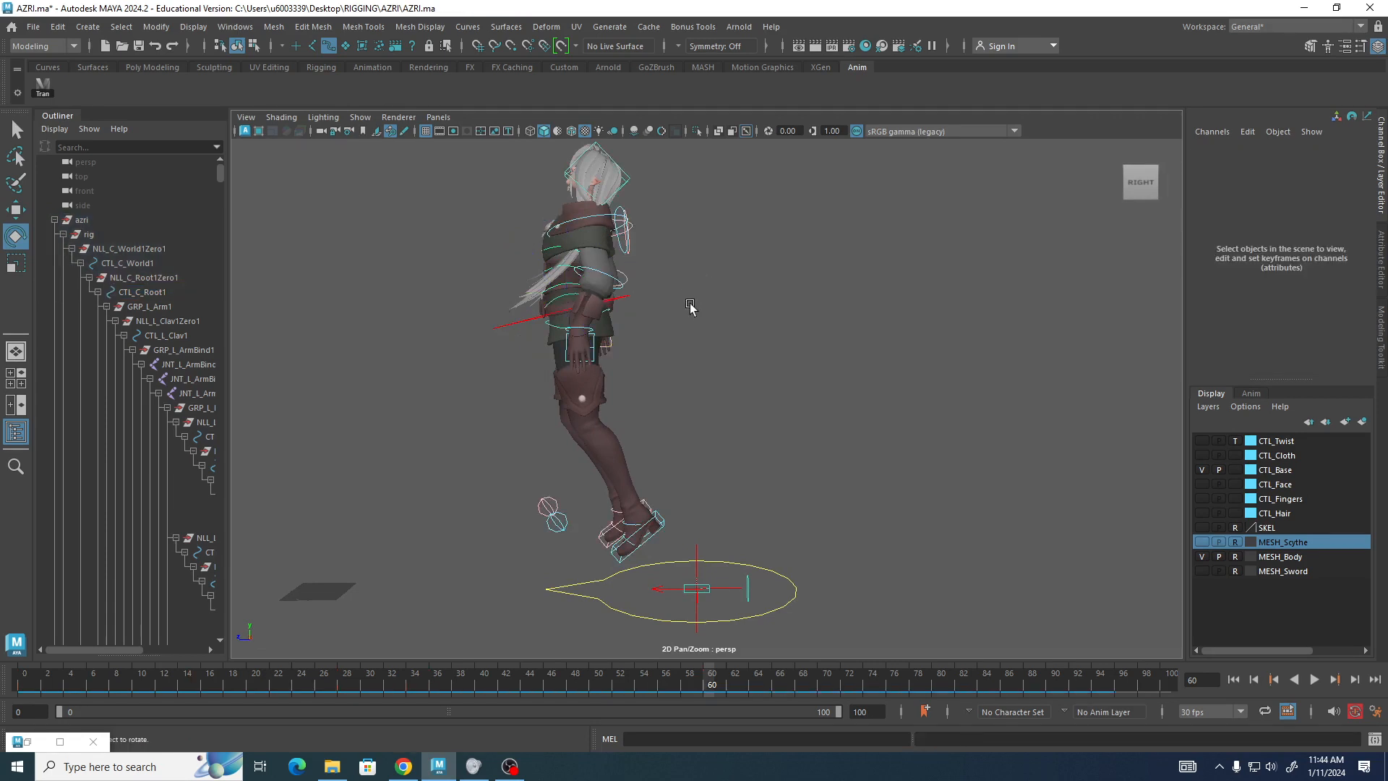
Move the root control slightly forward to about 0.555 on Z.
click(502, 323)
key(w)
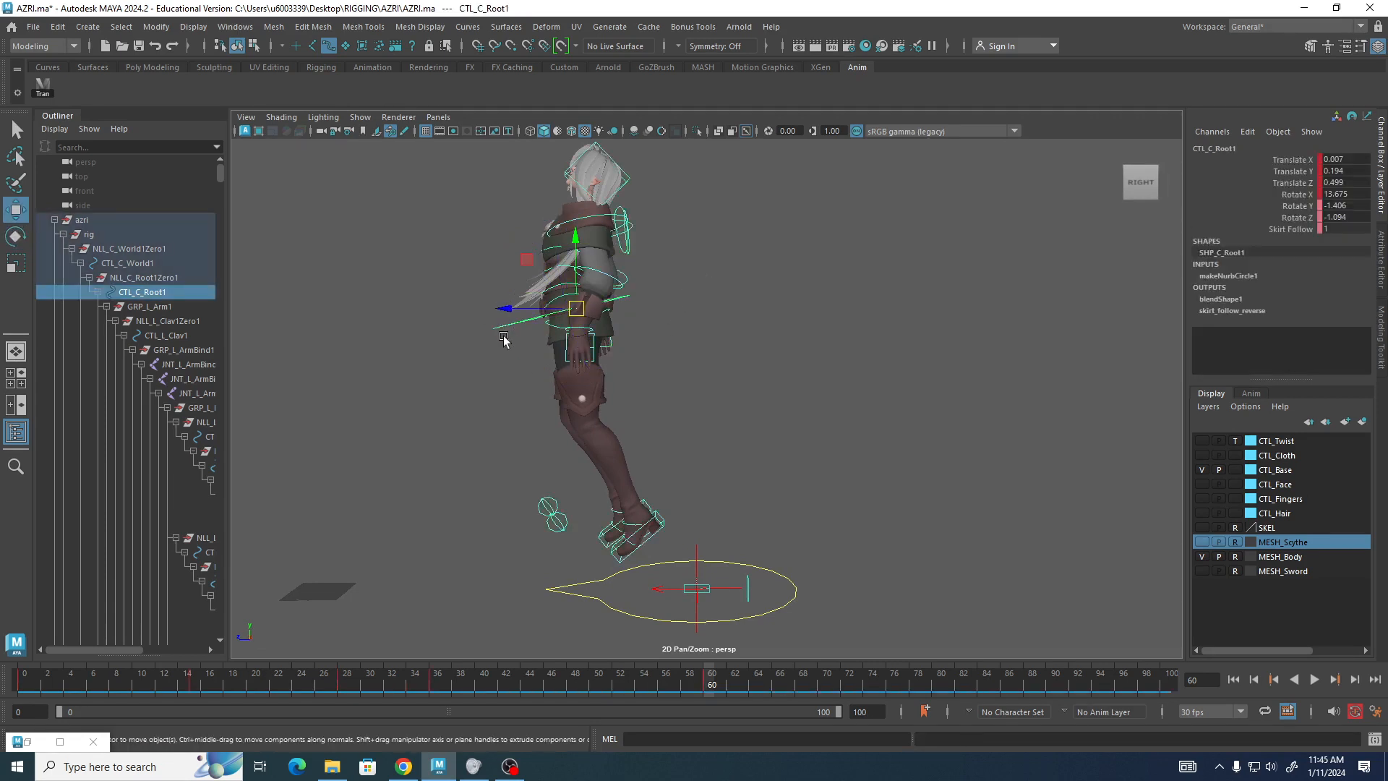
drag(504, 320, 495, 321)
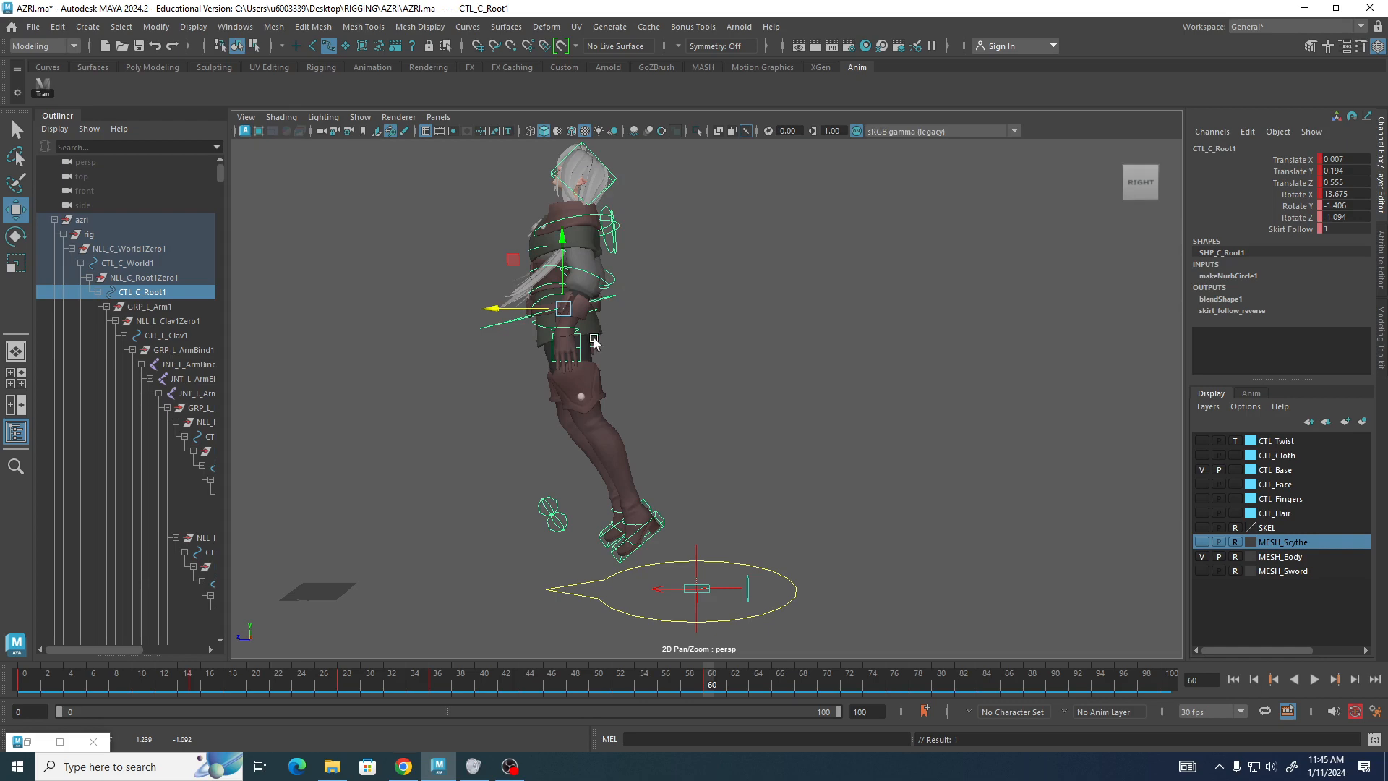
Rotate the right shoulder FK control so the right arm reaches upward.
alt+drag(499, 336, 763, 321)
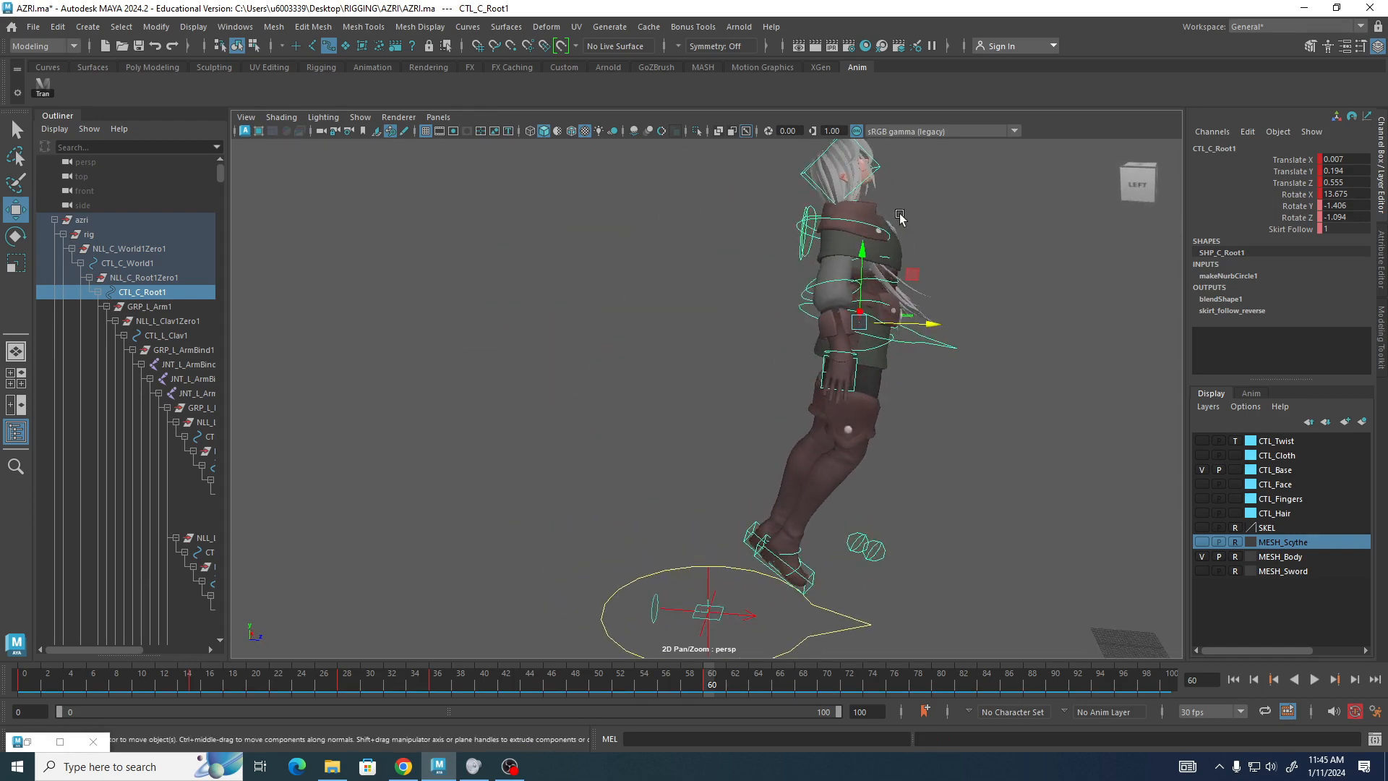
click(853, 222)
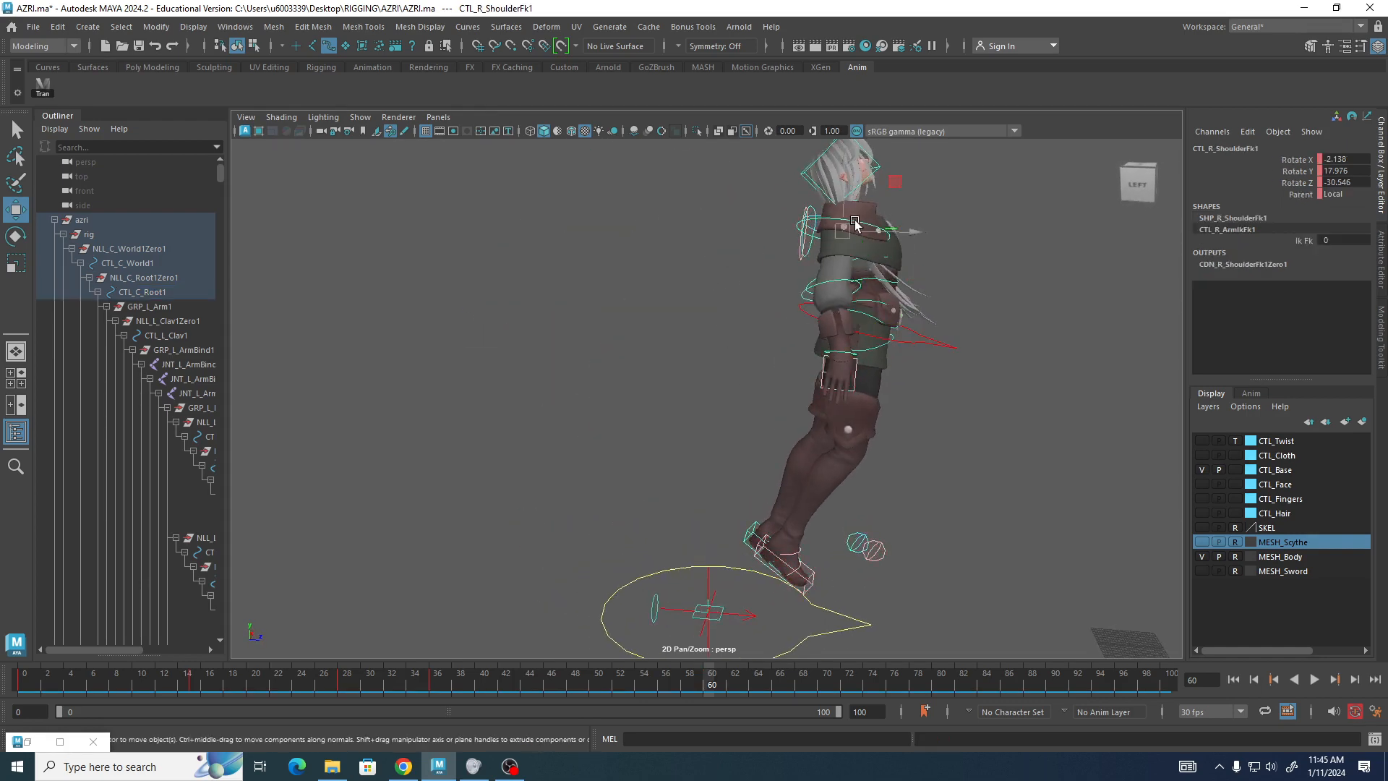
key(e)
drag(887, 281, 864, 3)
alt+drag(921, 365, 673, 242)
click(672, 238)
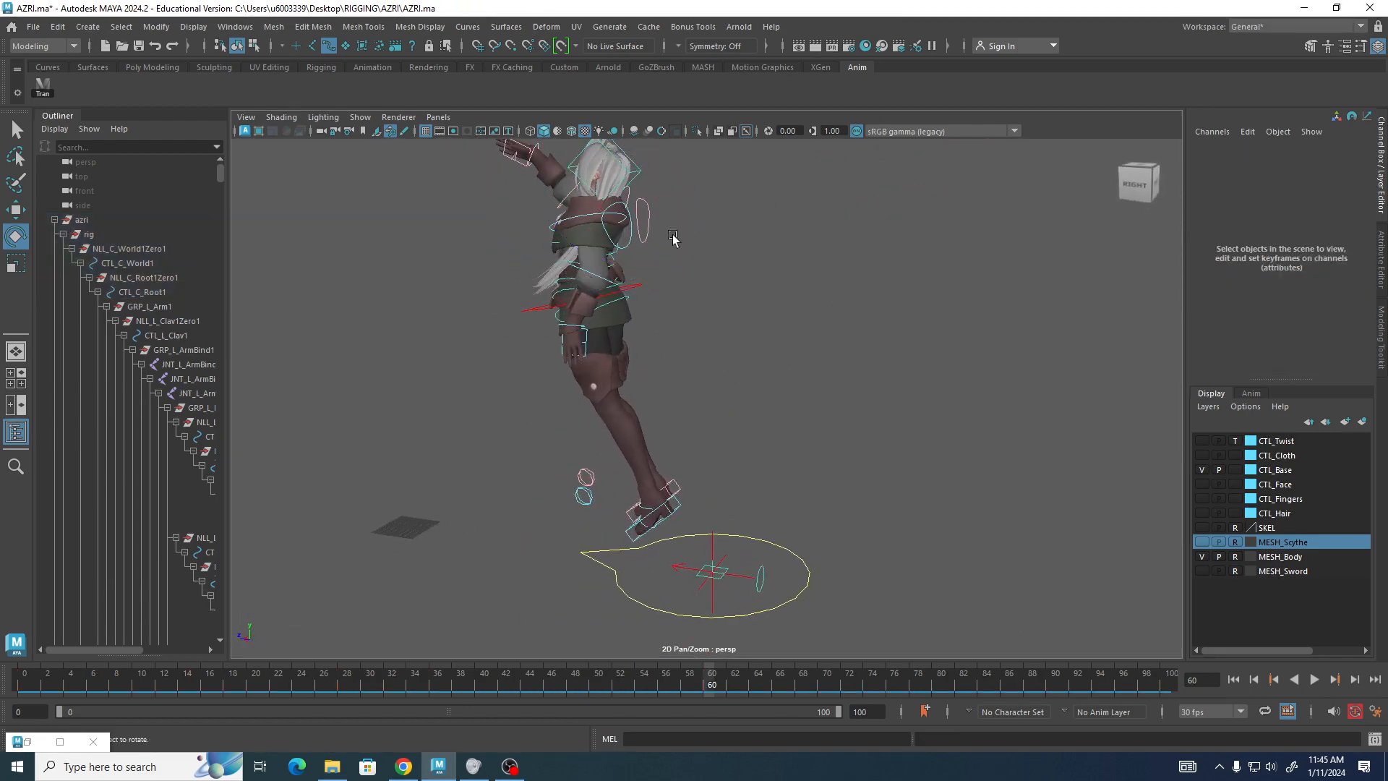
Rotate the left shoulder FK control to about -97.1 degrees on Y and -37 on Z.
click(595, 214)
drag(636, 179, 465, 319)
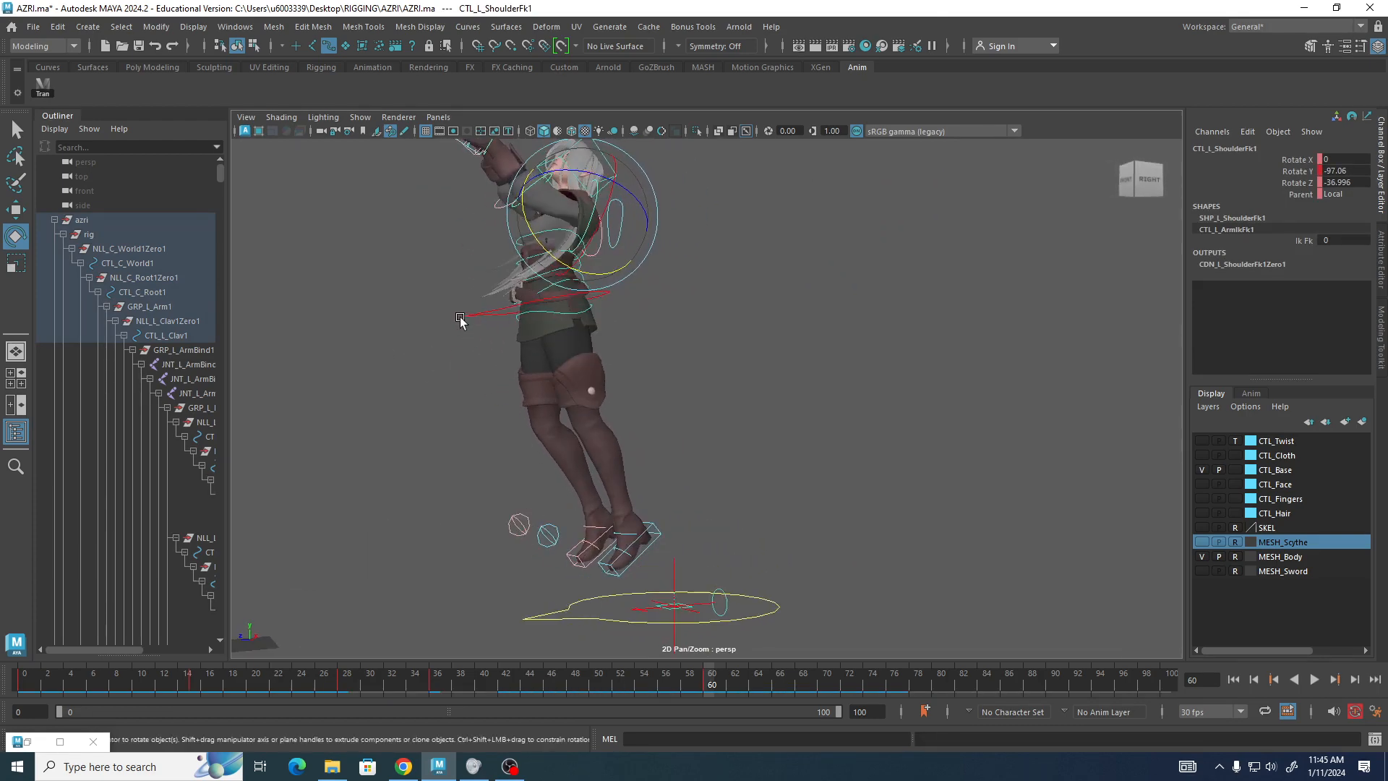
Lower the root control slightly to about 0.161 on Y.
click(526, 299)
key(w)
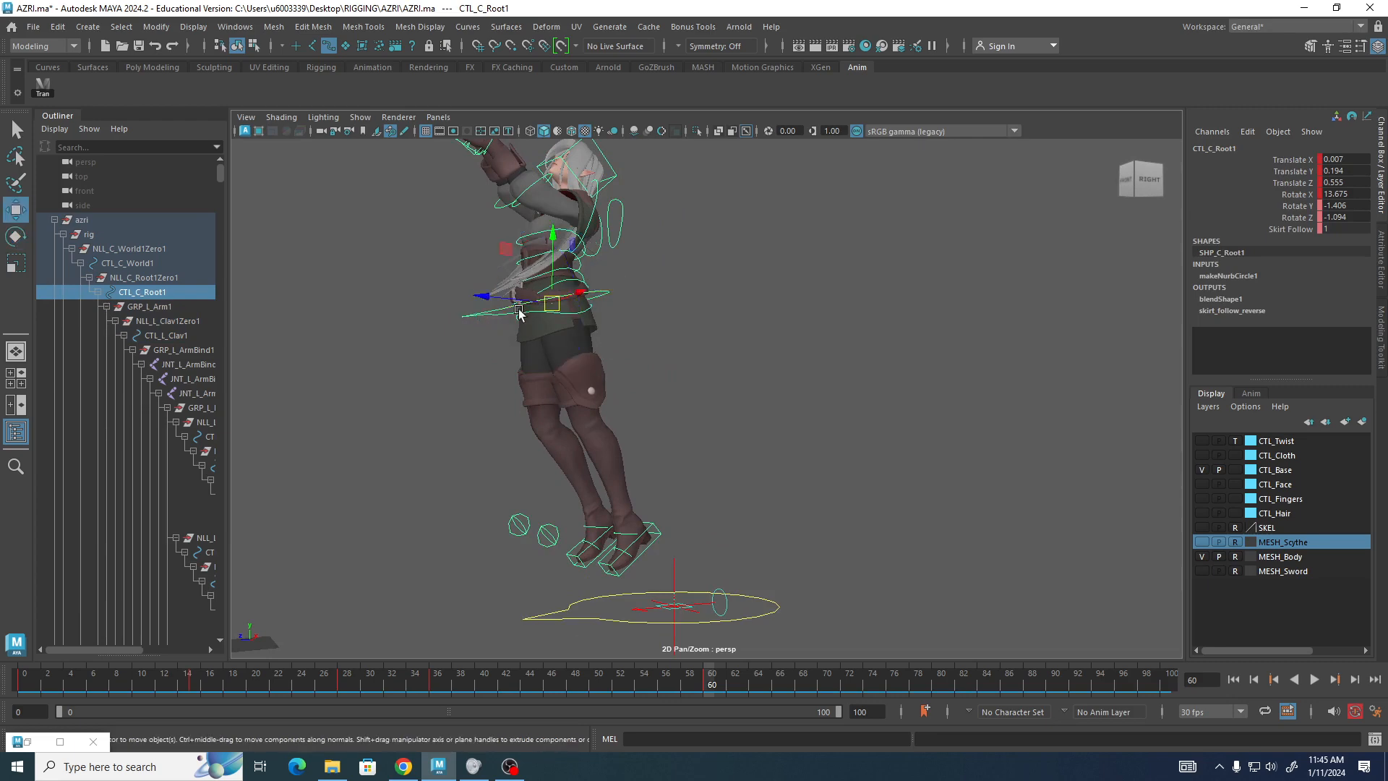
drag(556, 241, 559, 256)
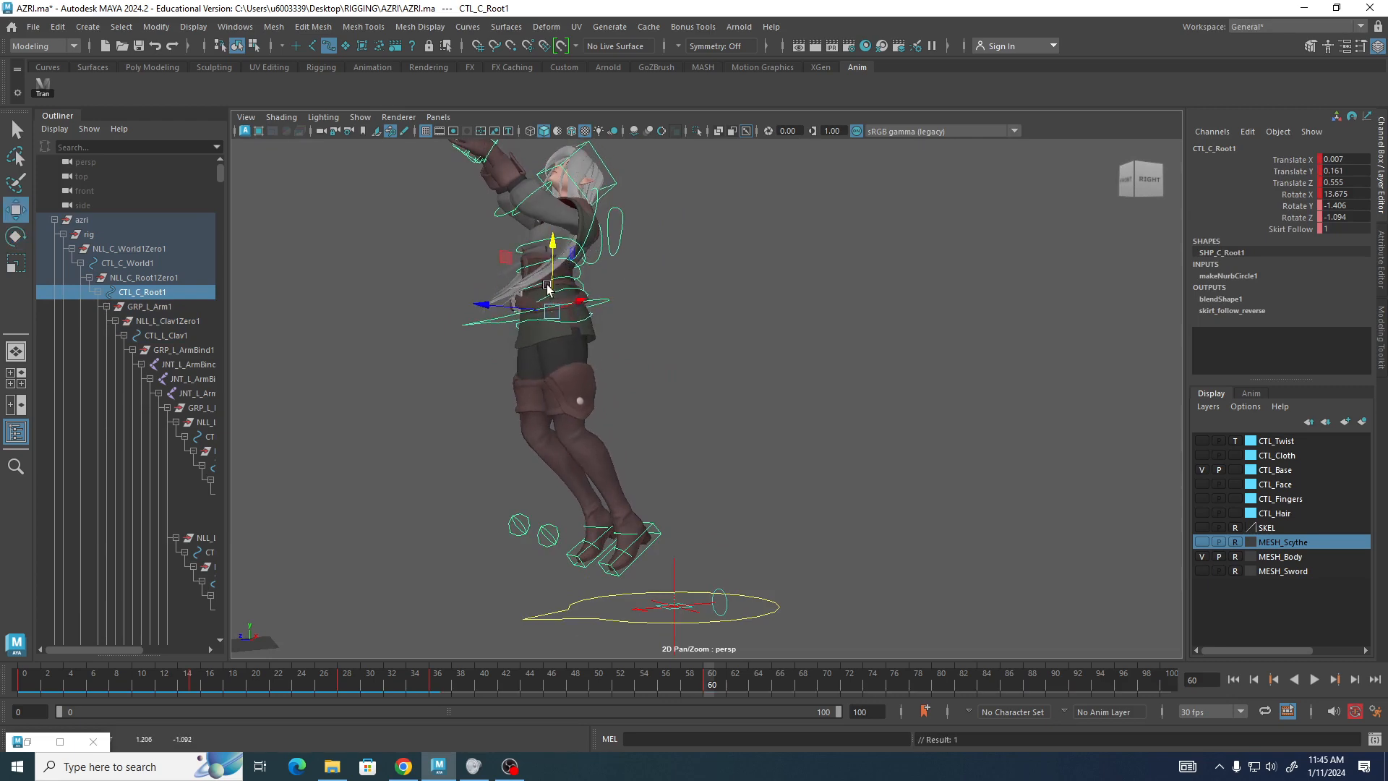
Adjust the left shoulder FK control's rotation slightly to refine the raised left arm.
alt+drag(721, 394, 397, 340)
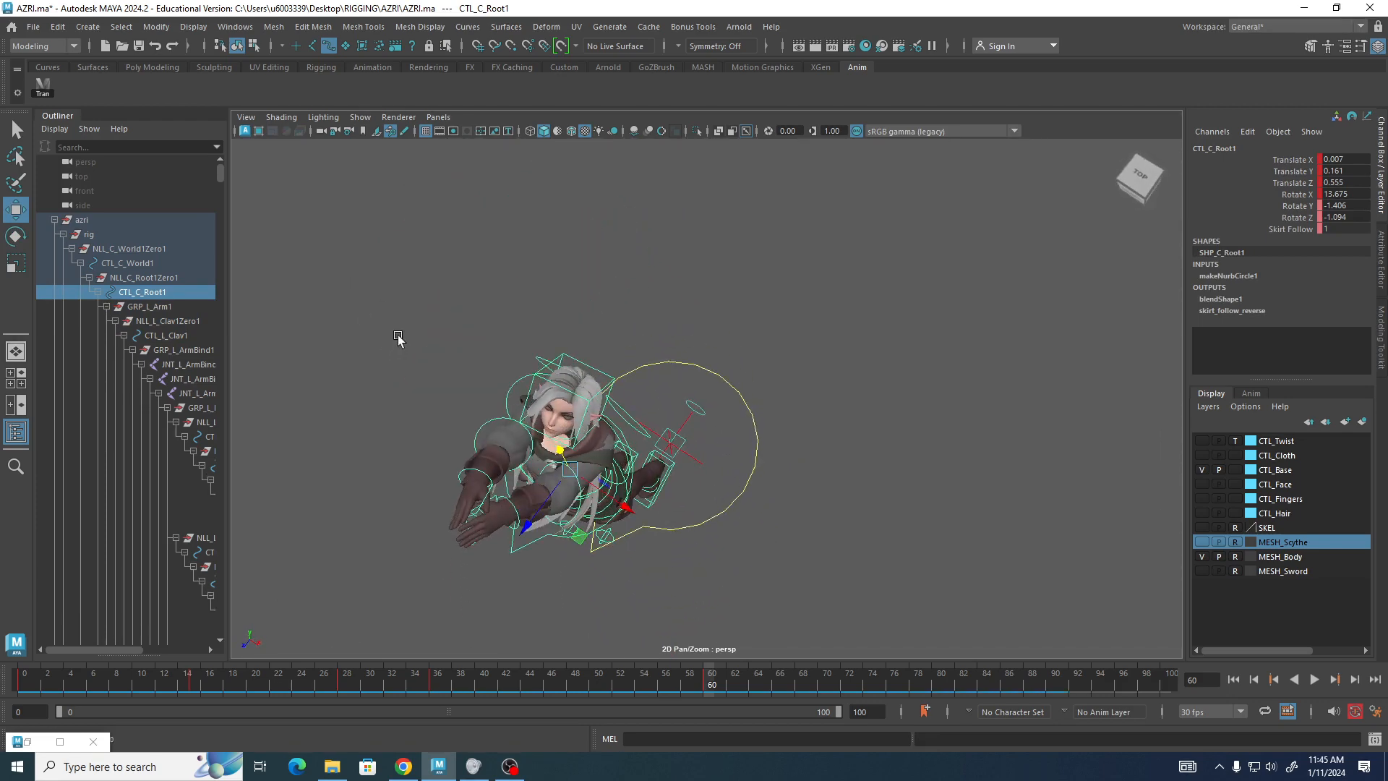
alt+drag(549, 555, 365, 516)
click(563, 264)
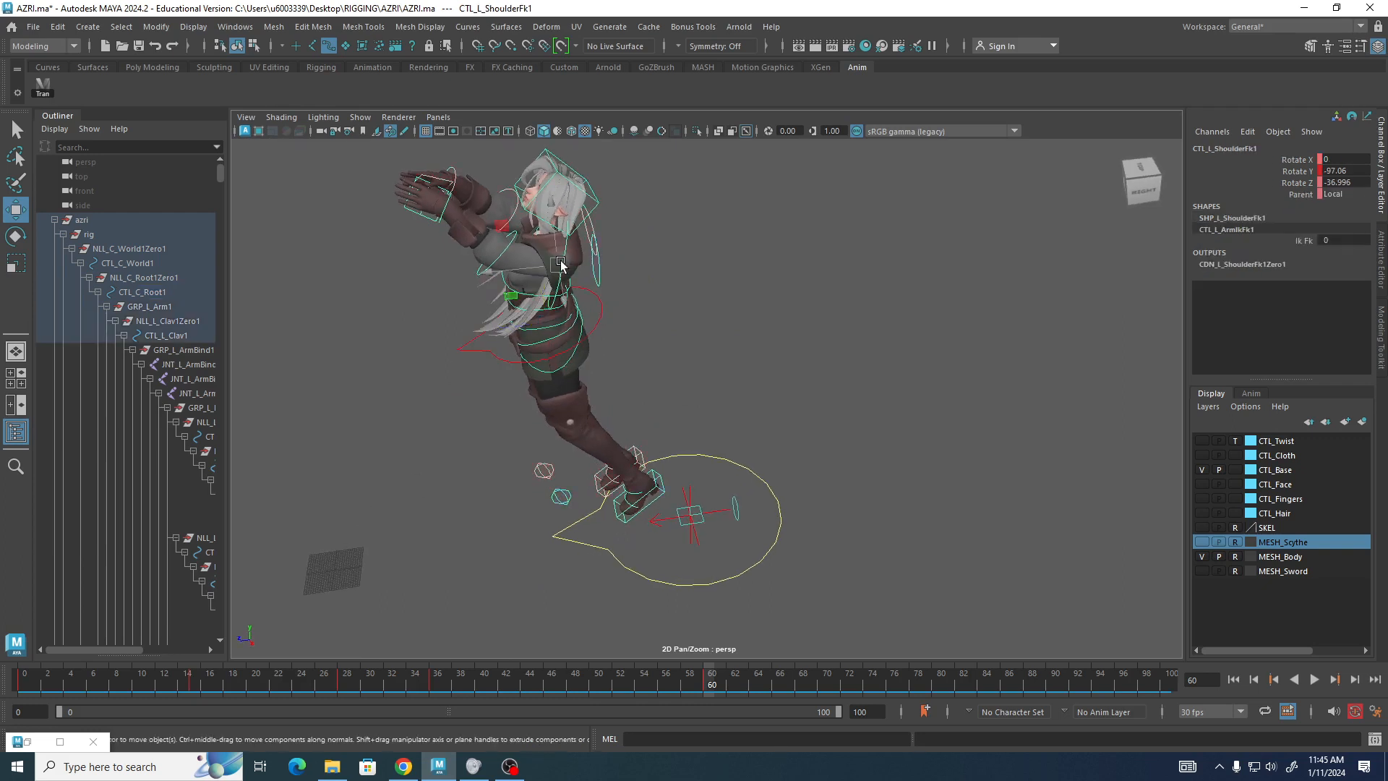
key(e)
drag(562, 272, 563, 282)
alt+drag(263, 371, 521, 362)
click(979, 349)
alt+drag(978, 350, 727, 348)
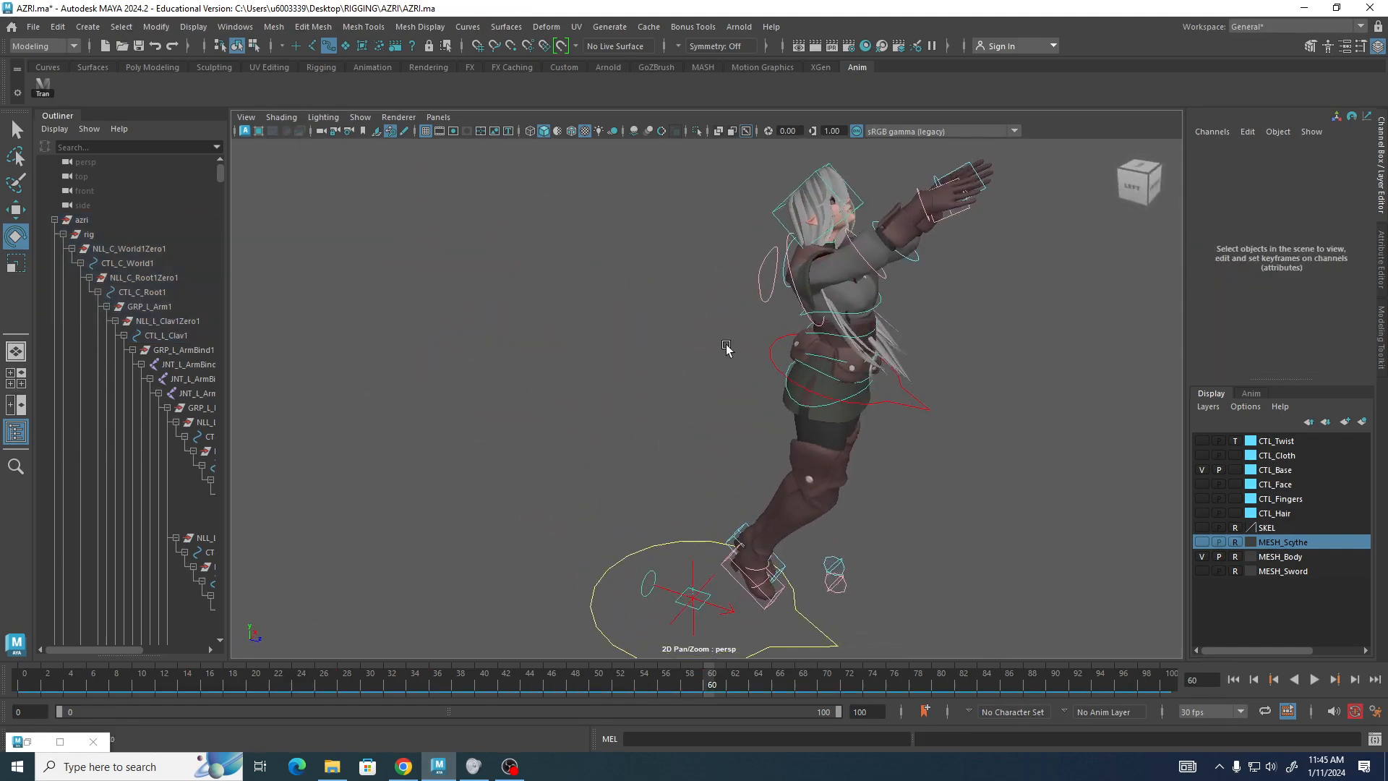
Rotate the right shoulder FK control to about -137.8 on X, -64.2 on Y and 105.7 on Z.
click(795, 287)
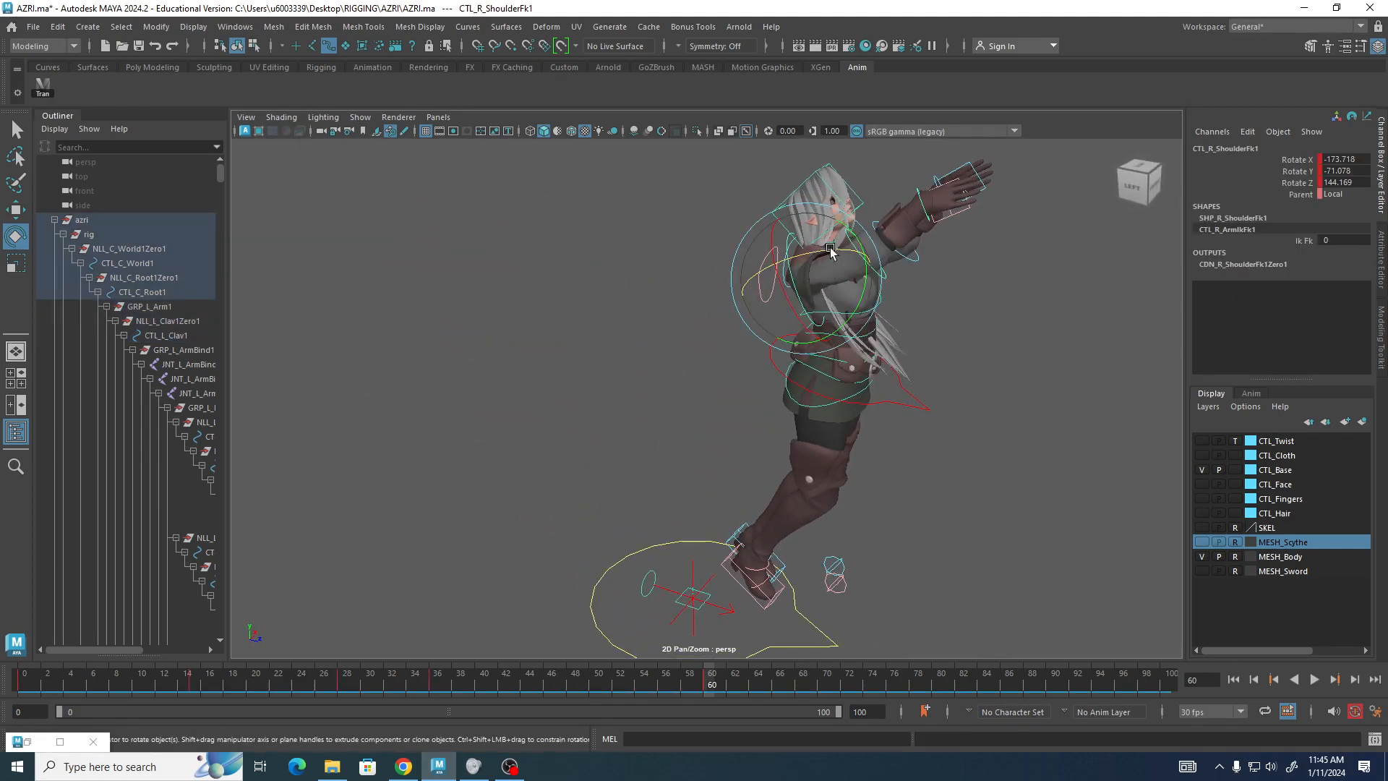
drag(830, 251, 826, 265)
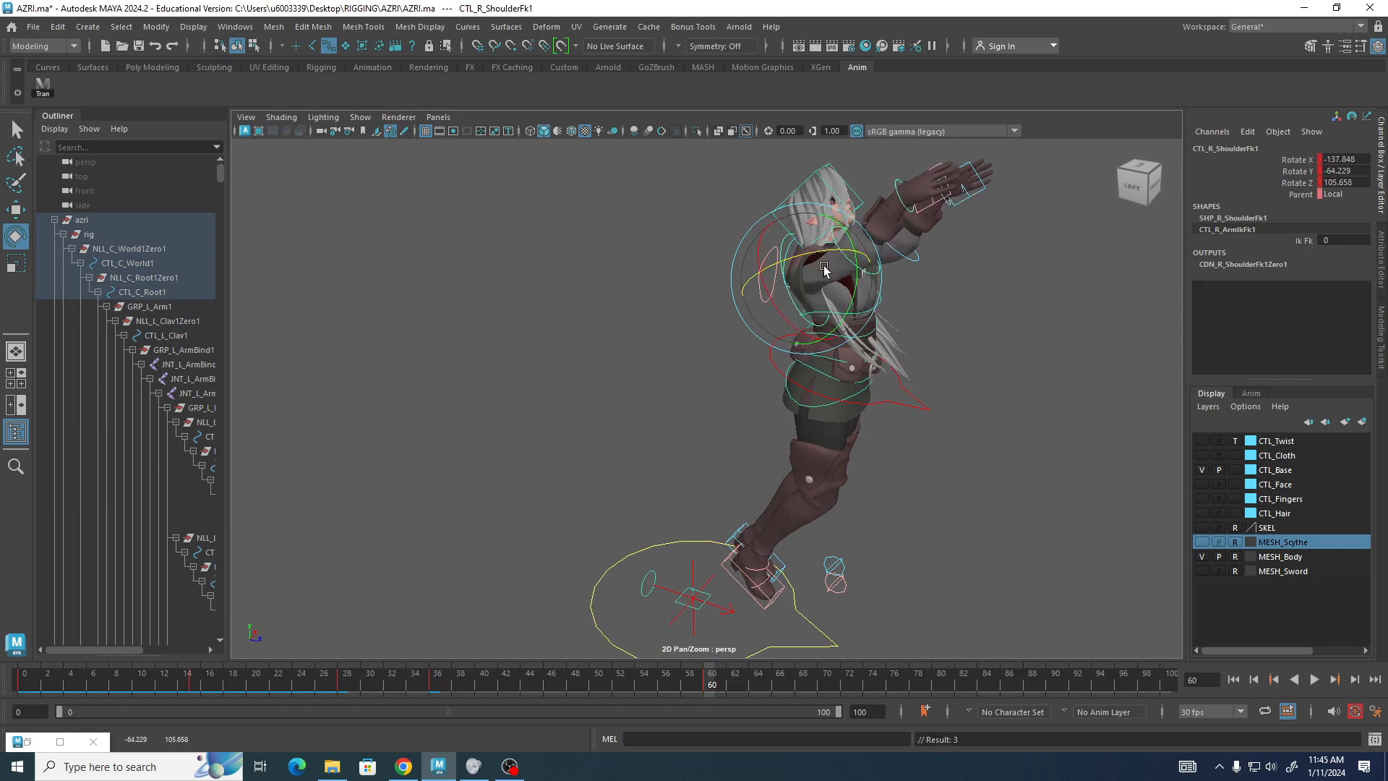
Rotate the right hand control to about -6 on X, -14.5 on Y and 10.1 on Z.
alt+drag(990, 390, 432, 382)
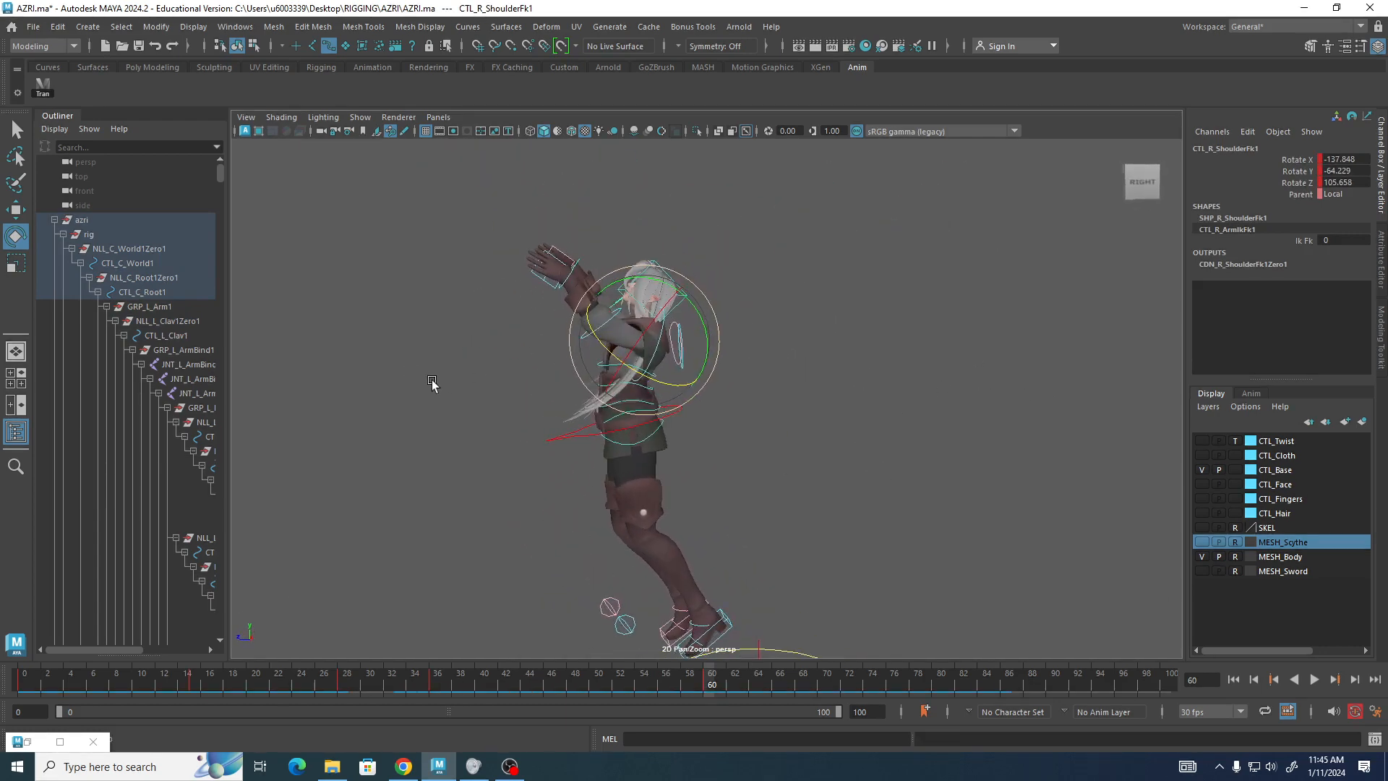
click(573, 281)
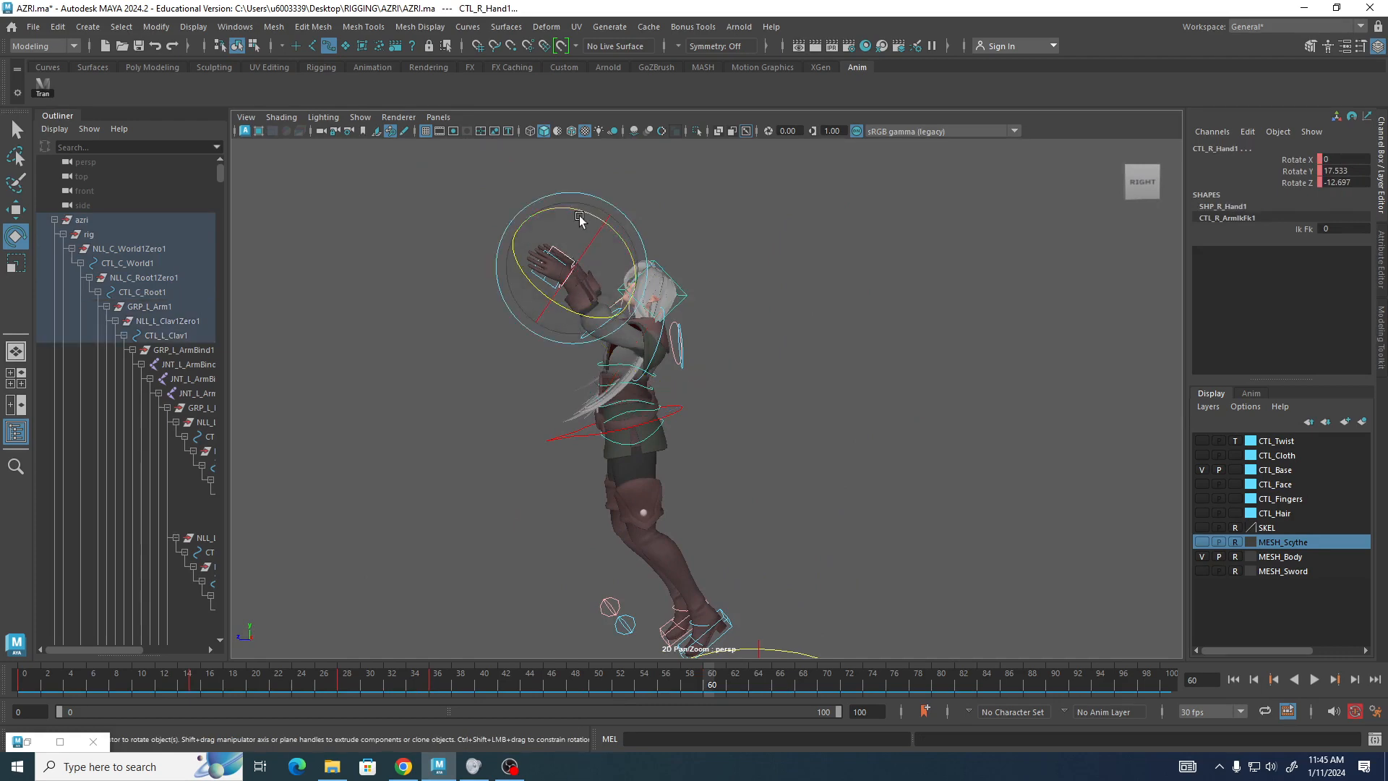
drag(578, 207, 487, 369)
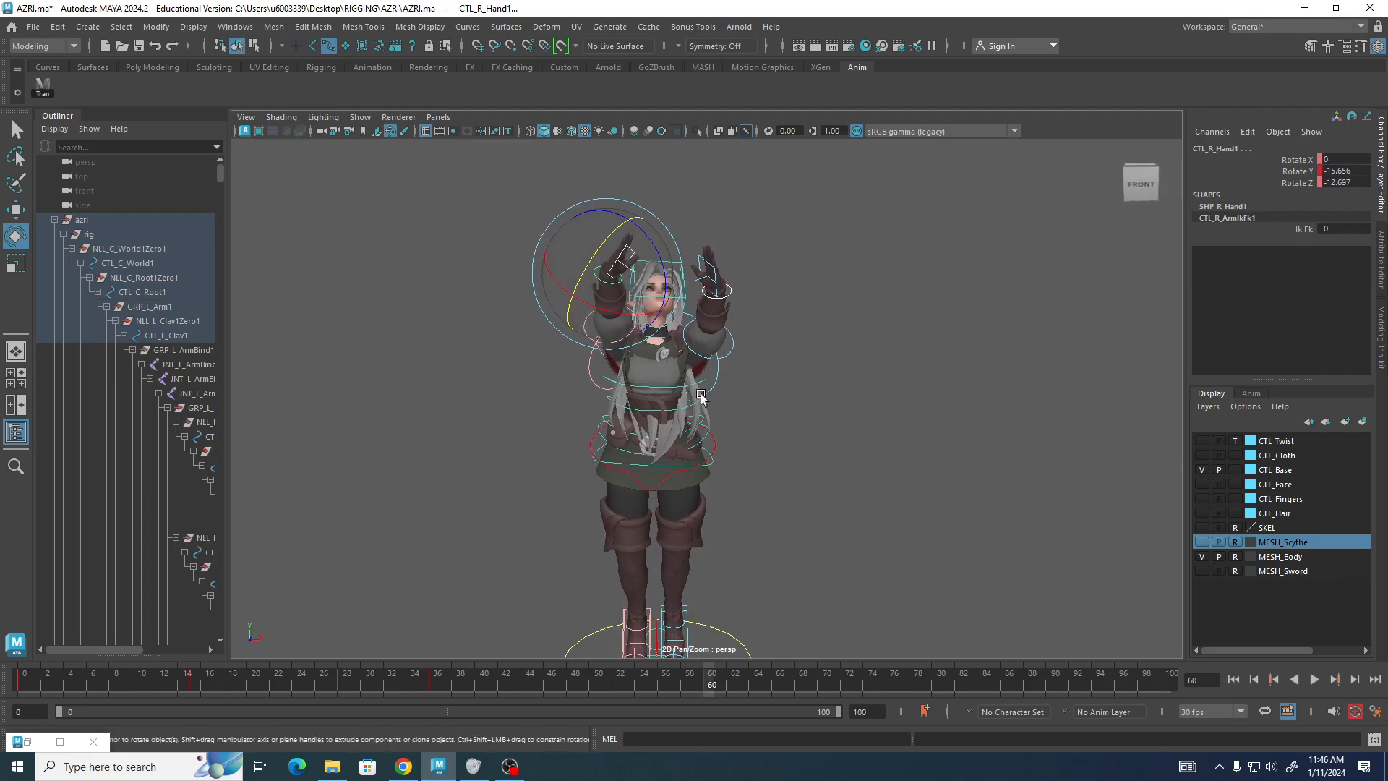
click(772, 248)
click(601, 281)
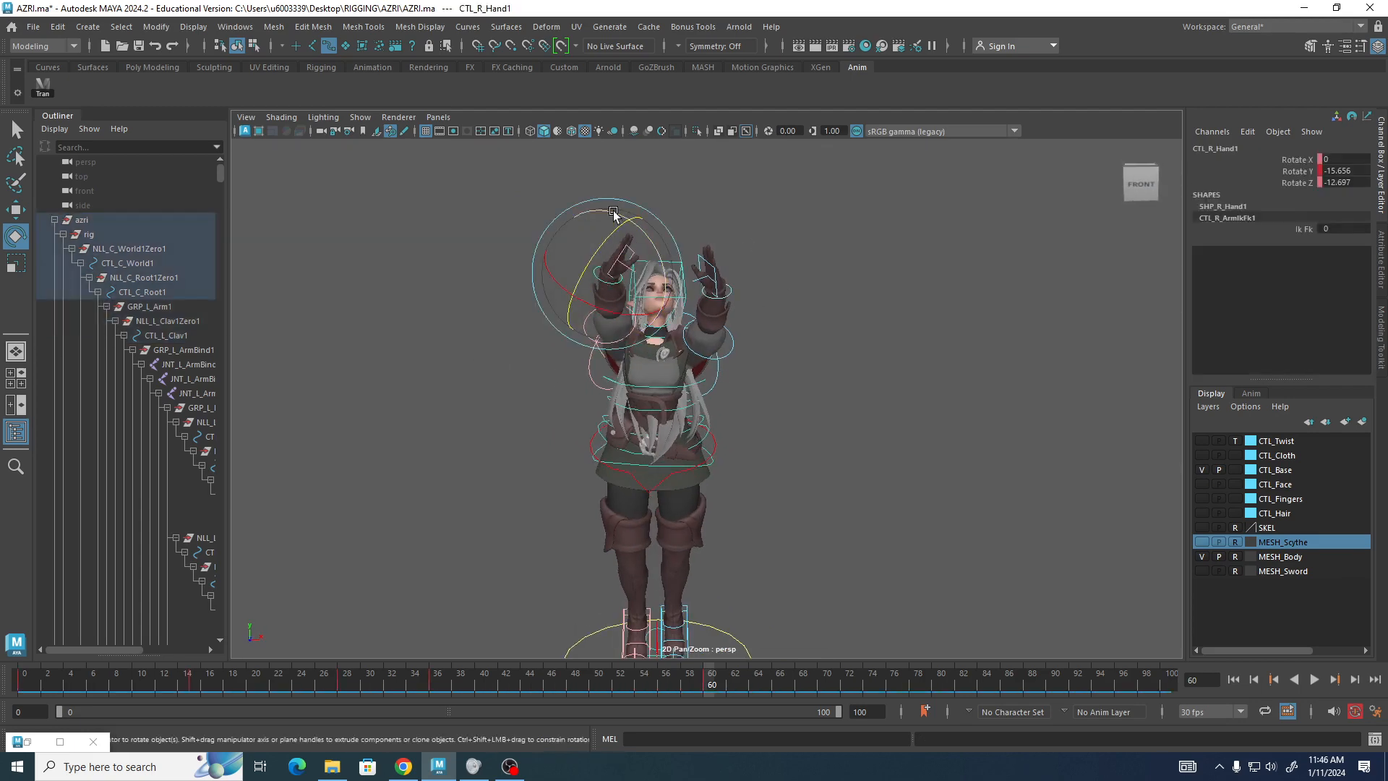
drag(613, 213, 747, 391)
alt+right_drag(747, 391, 643, 396)
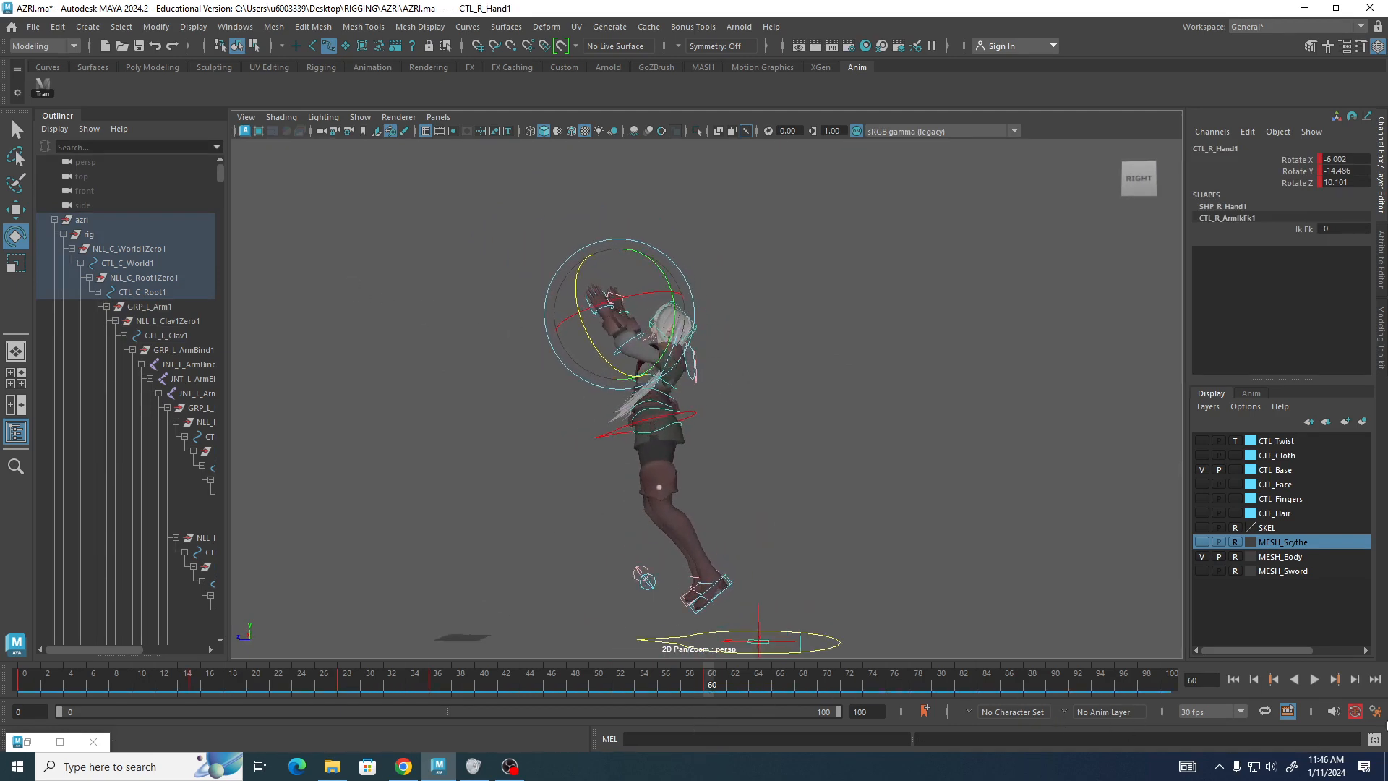
Play back the jump animation, stop it and return to frame 60.
key(alt+v)
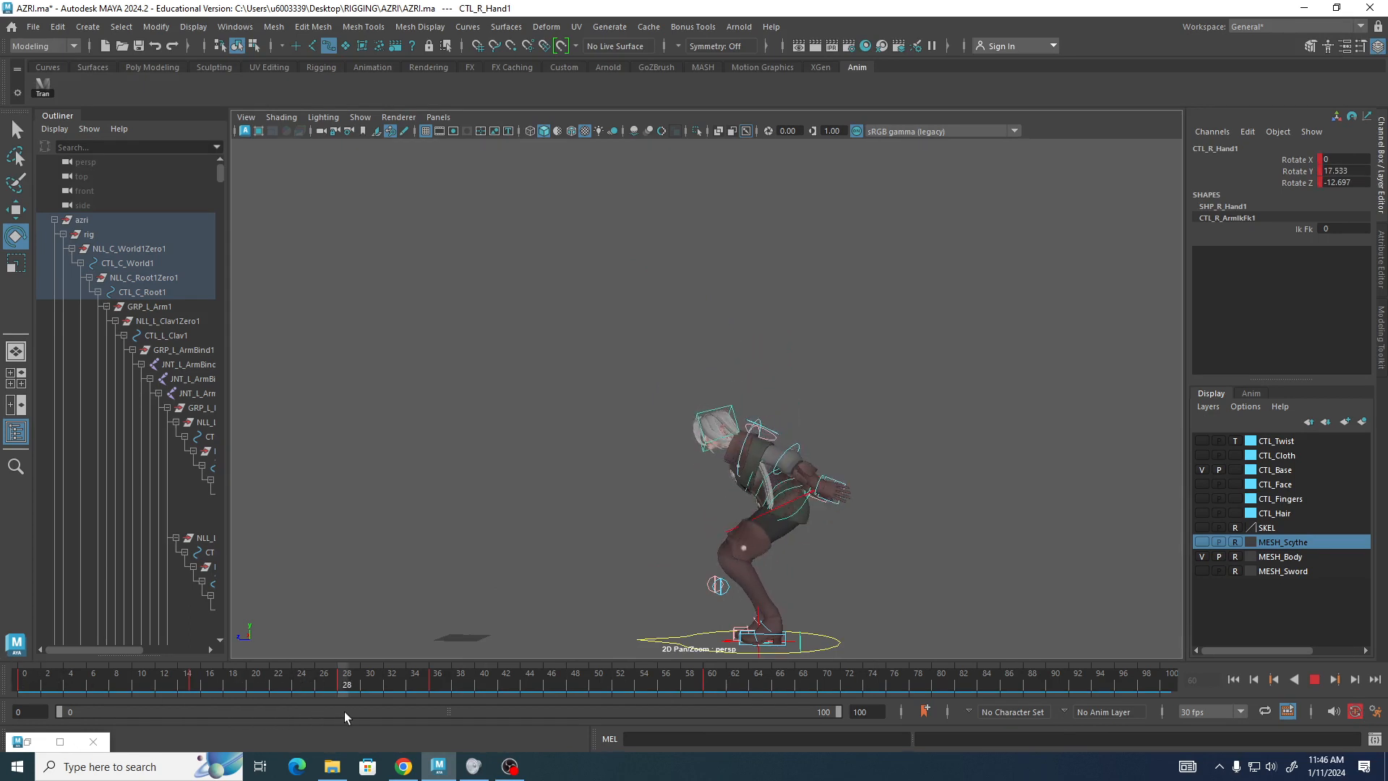
mouse_move(344, 711)
mouse_down()
mouse_move(442, 718)
mouse_move(289, 716)
mouse_move(367, 716)
mouse_move(429, 691)
mouse_move(728, 692)
mouse_move(79, 686)
mouse_move(698, 675)
mouse_move(33, 686)
mouse_move(346, 718)
mouse_up()
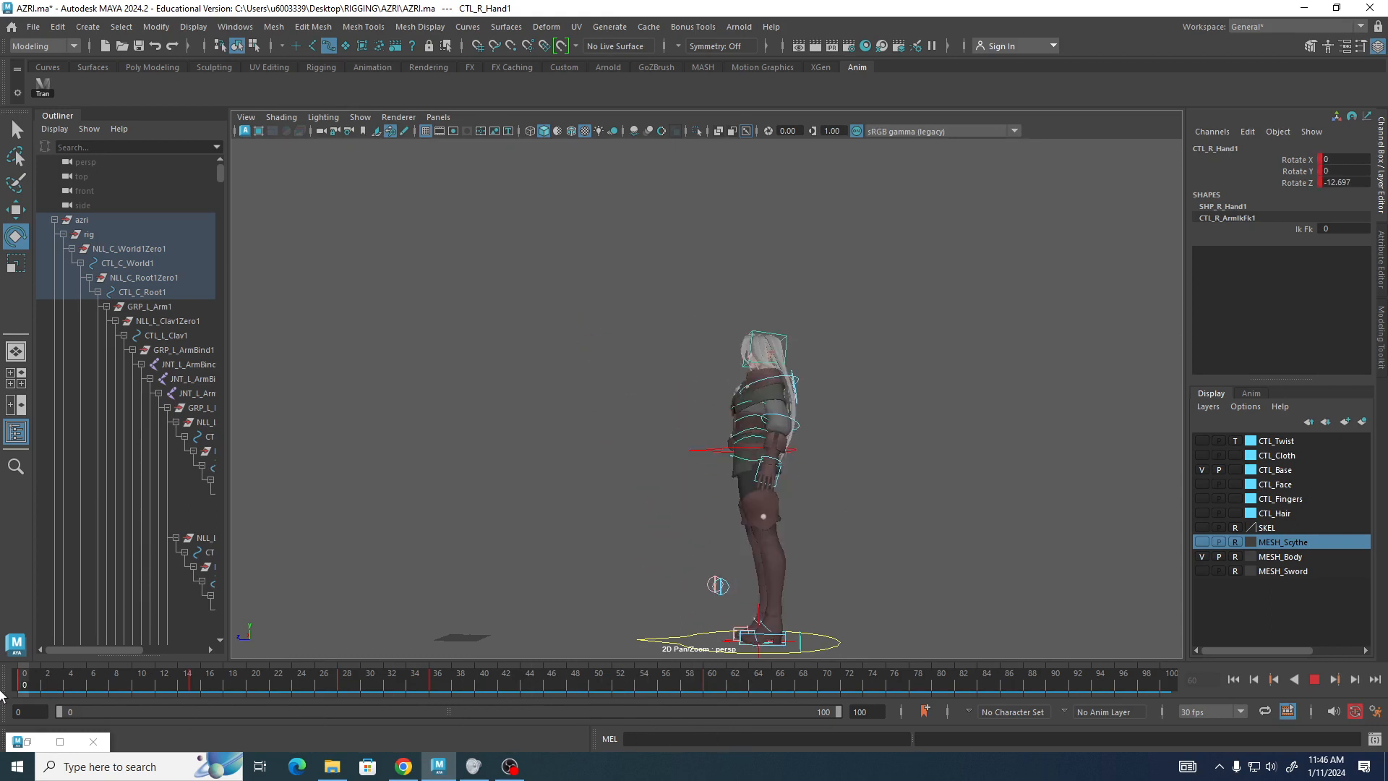
key(Escape)
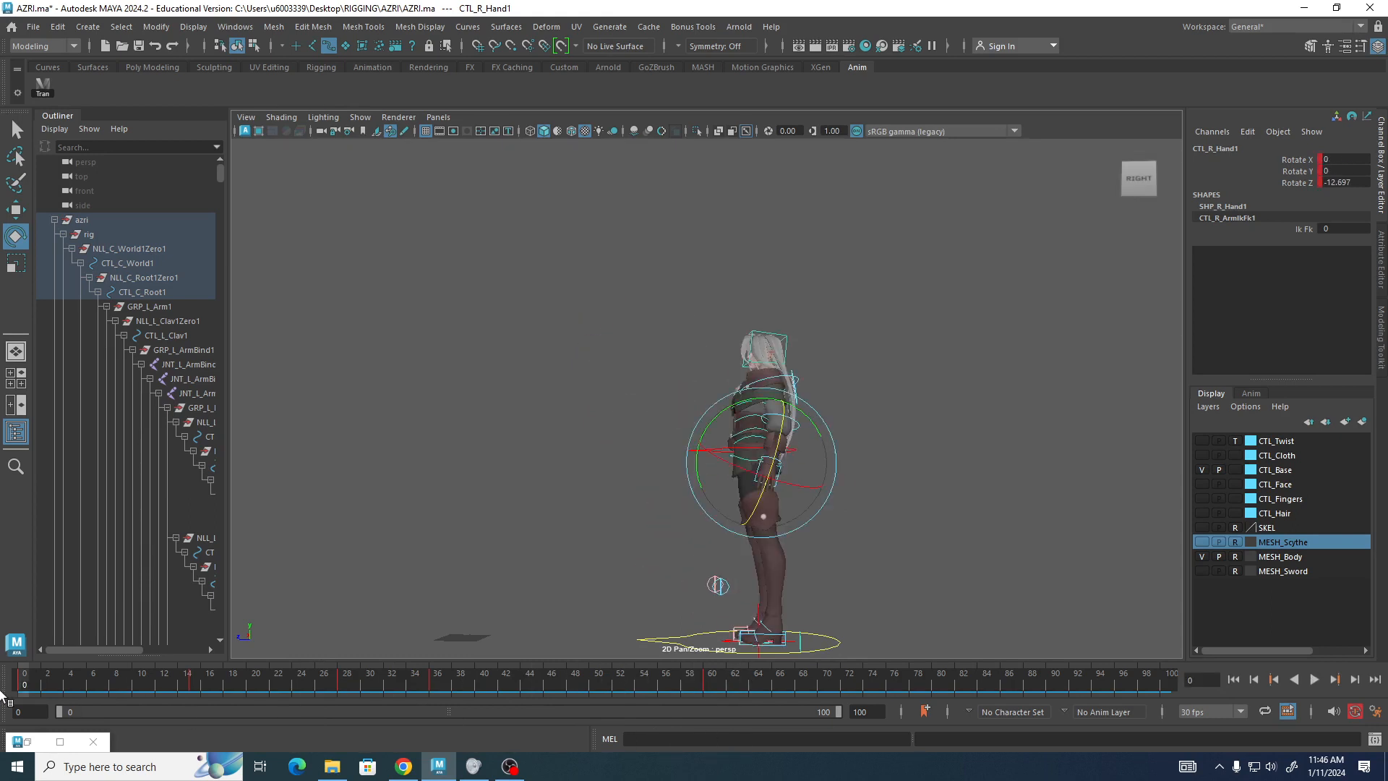
click(1313, 679)
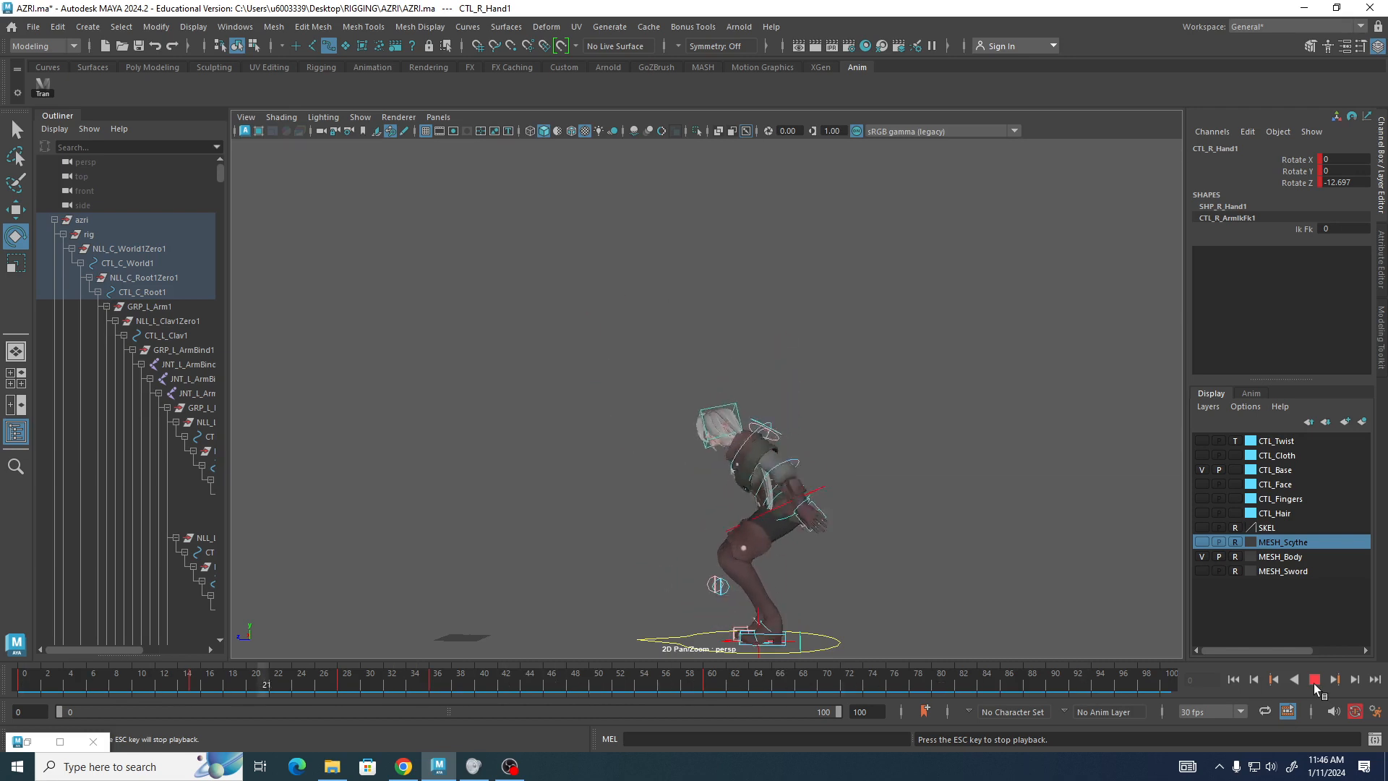
click(1315, 681)
drag(539, 679, 708, 697)
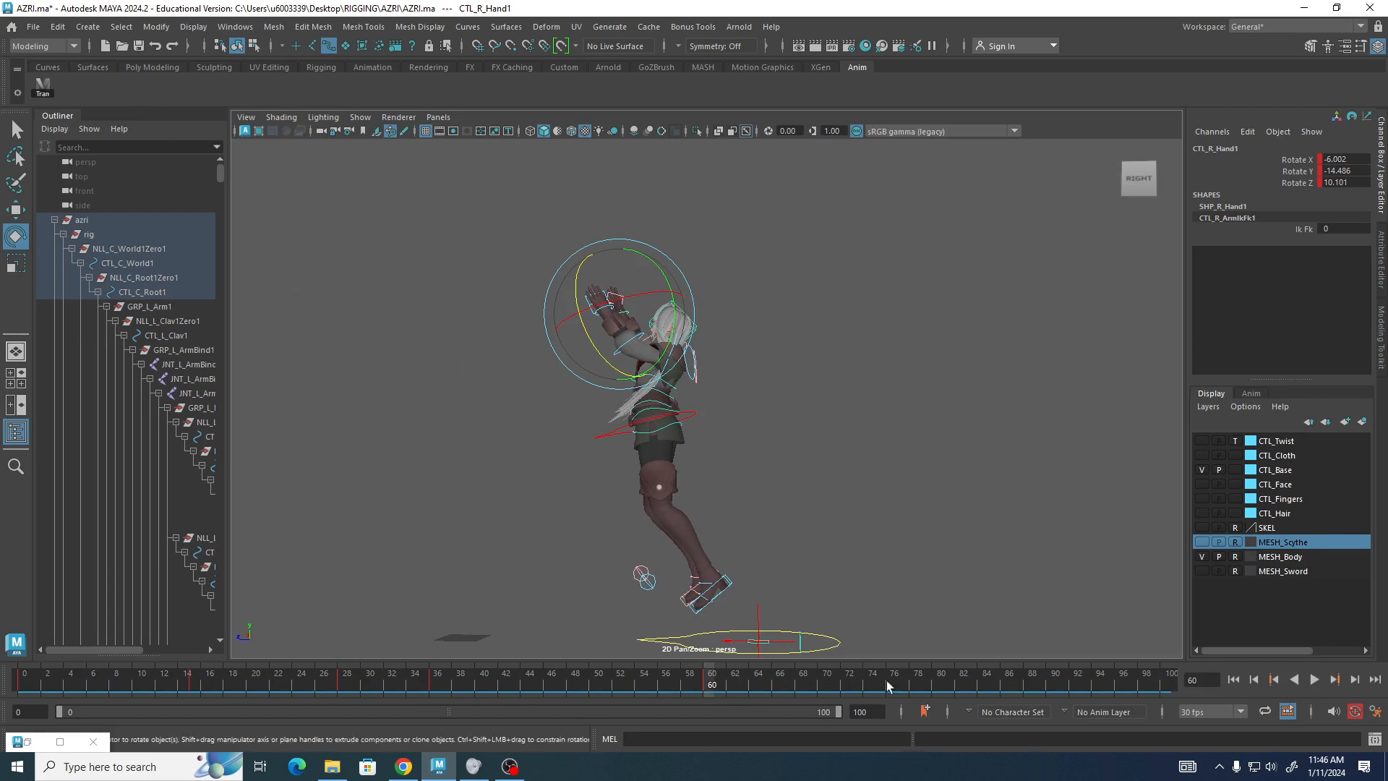
Raise the root control to about 0.228 on Y and move it forward to about 0.658 on Z.
alt+drag(838, 592, 817, 559)
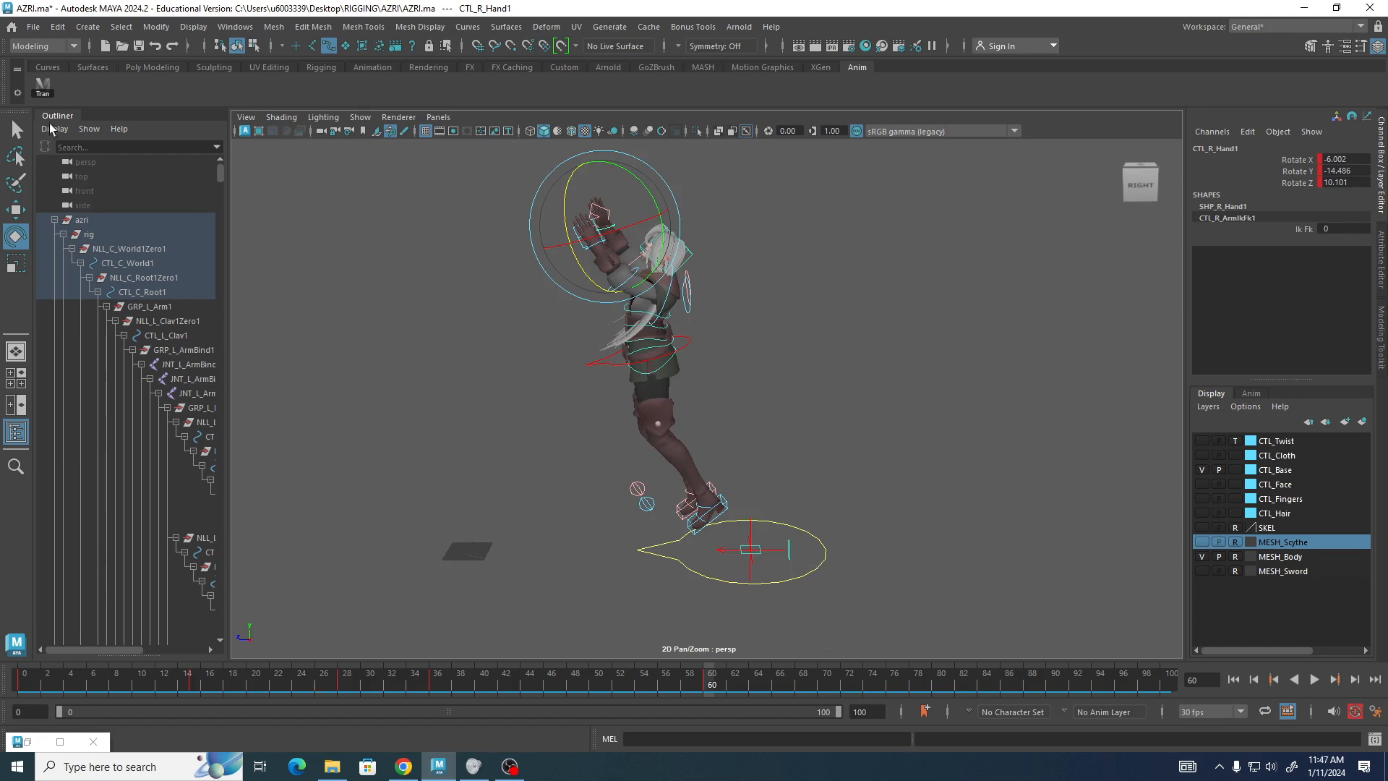
click(39, 86)
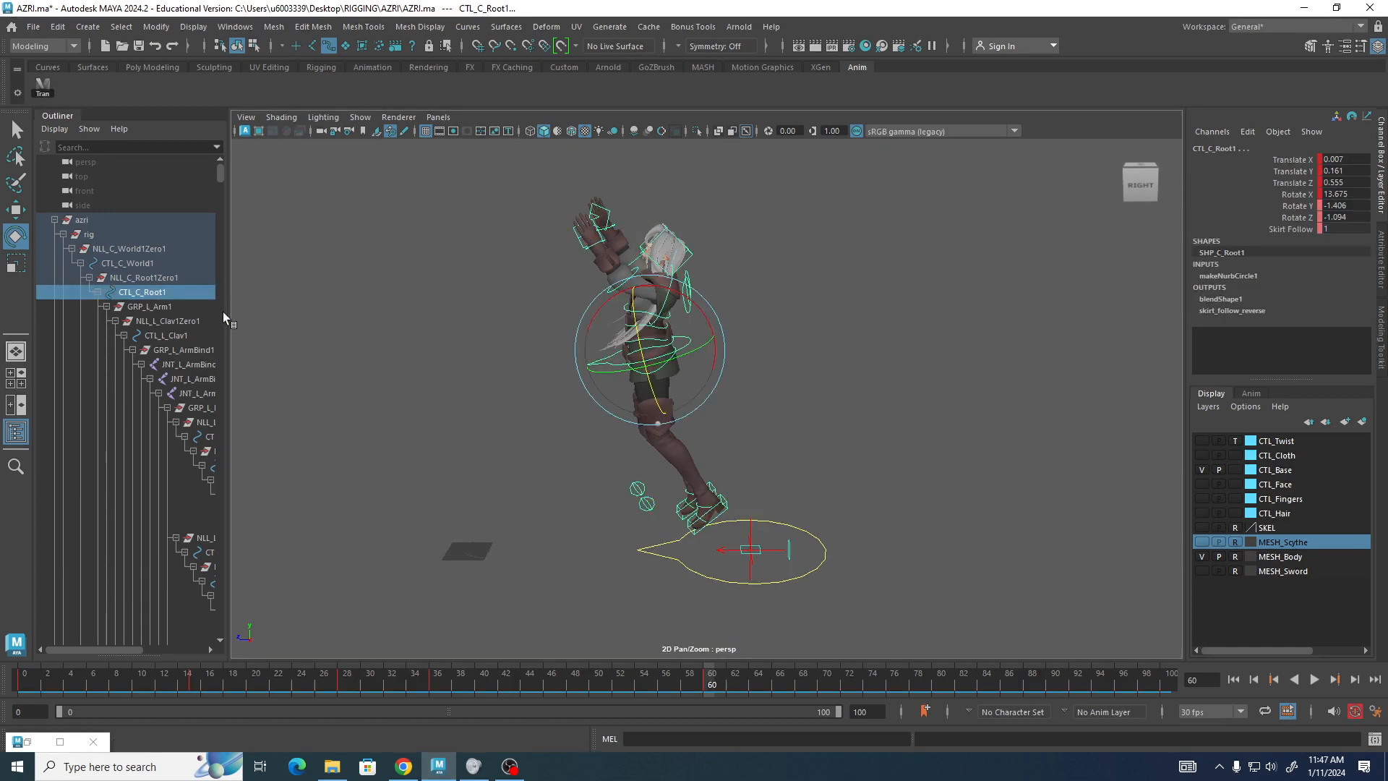
key(w)
drag(650, 304, 649, 291)
drag(585, 338, 567, 338)
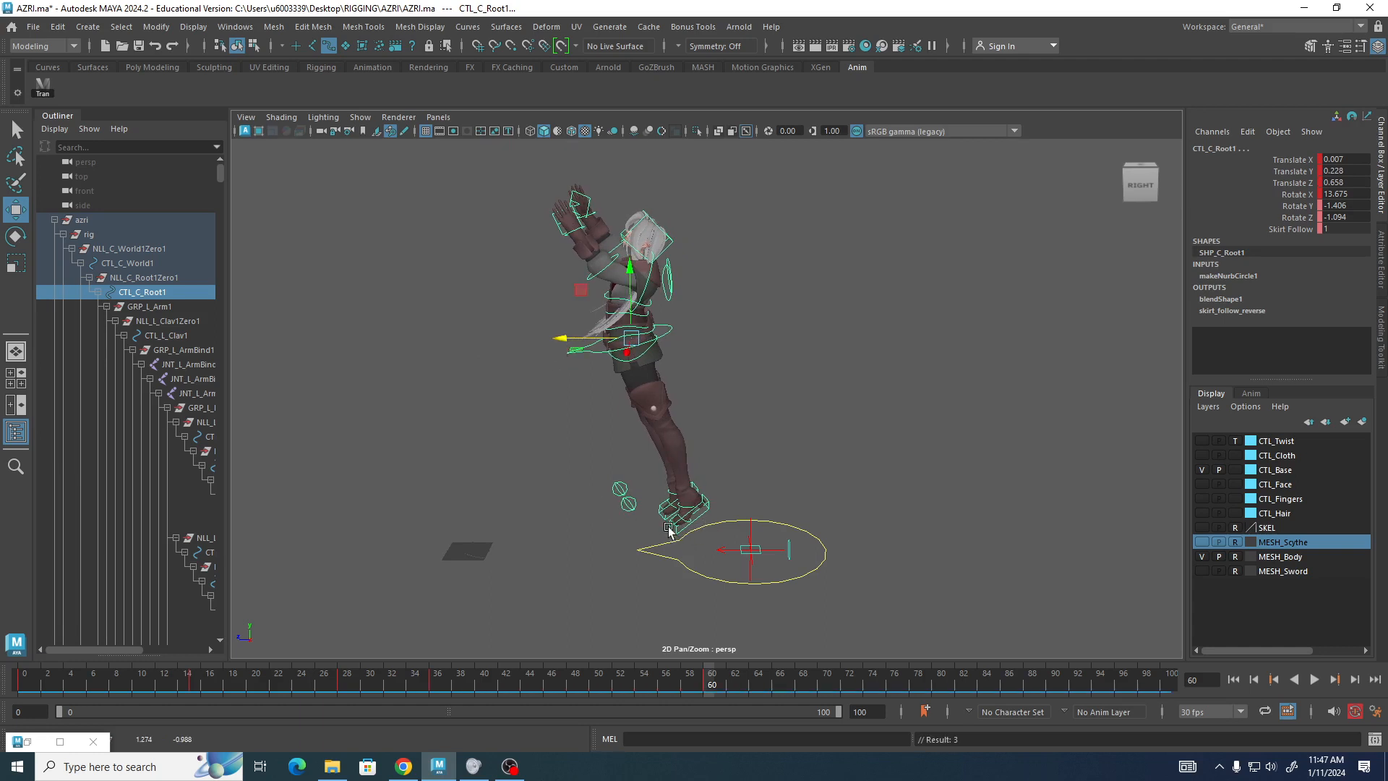
Raise the right foot IK control to about 0.436 on Y and rotate it to about 43.8 on X.
mouse_move(659, 517)
mouse_down()
mouse_move(686, 546)
mouse_move(678, 536)
mouse_up()
click(753, 469)
click(740, 483)
drag(700, 428, 699, 417)
alt+drag(479, 578, 600, 539)
drag(725, 510, 637, 458)
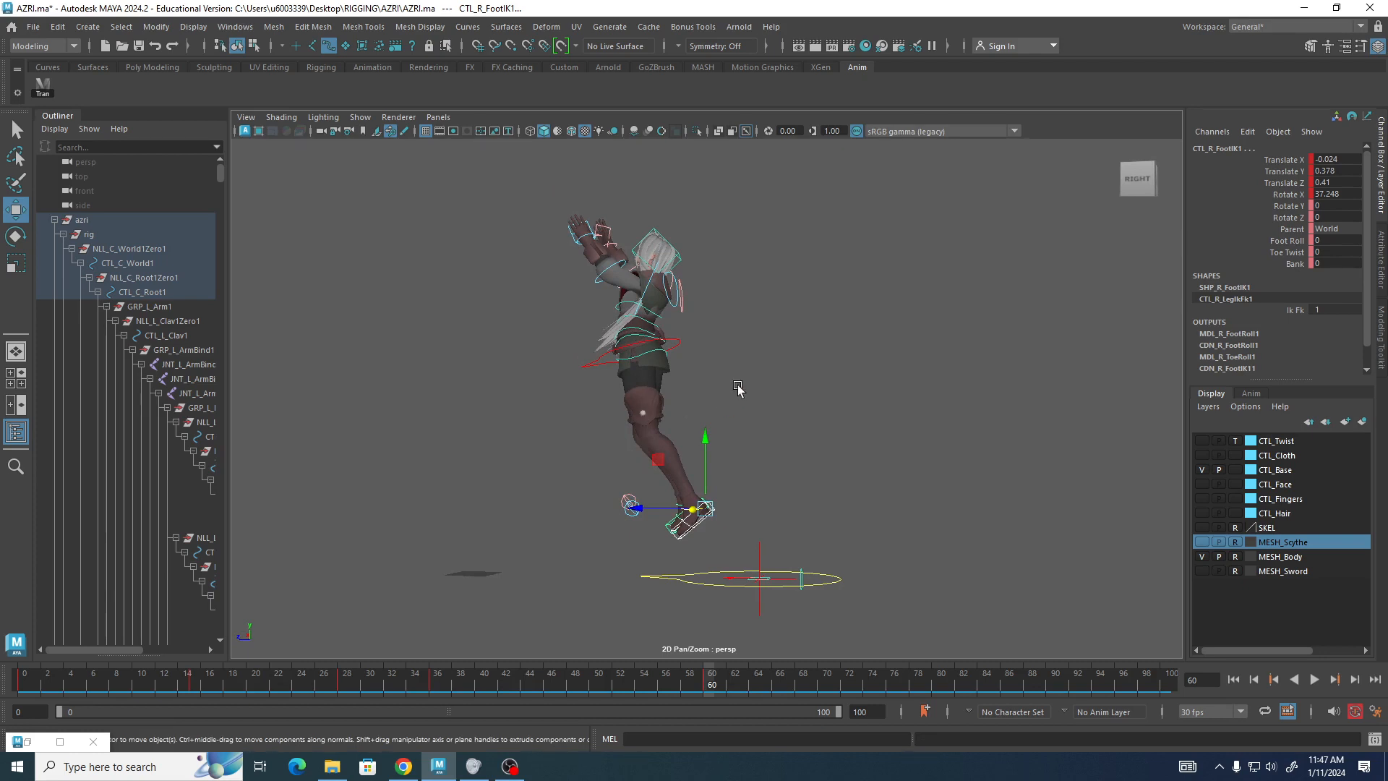
drag(707, 441, 708, 438)
key(e)
alt+drag(683, 344, 744, 344)
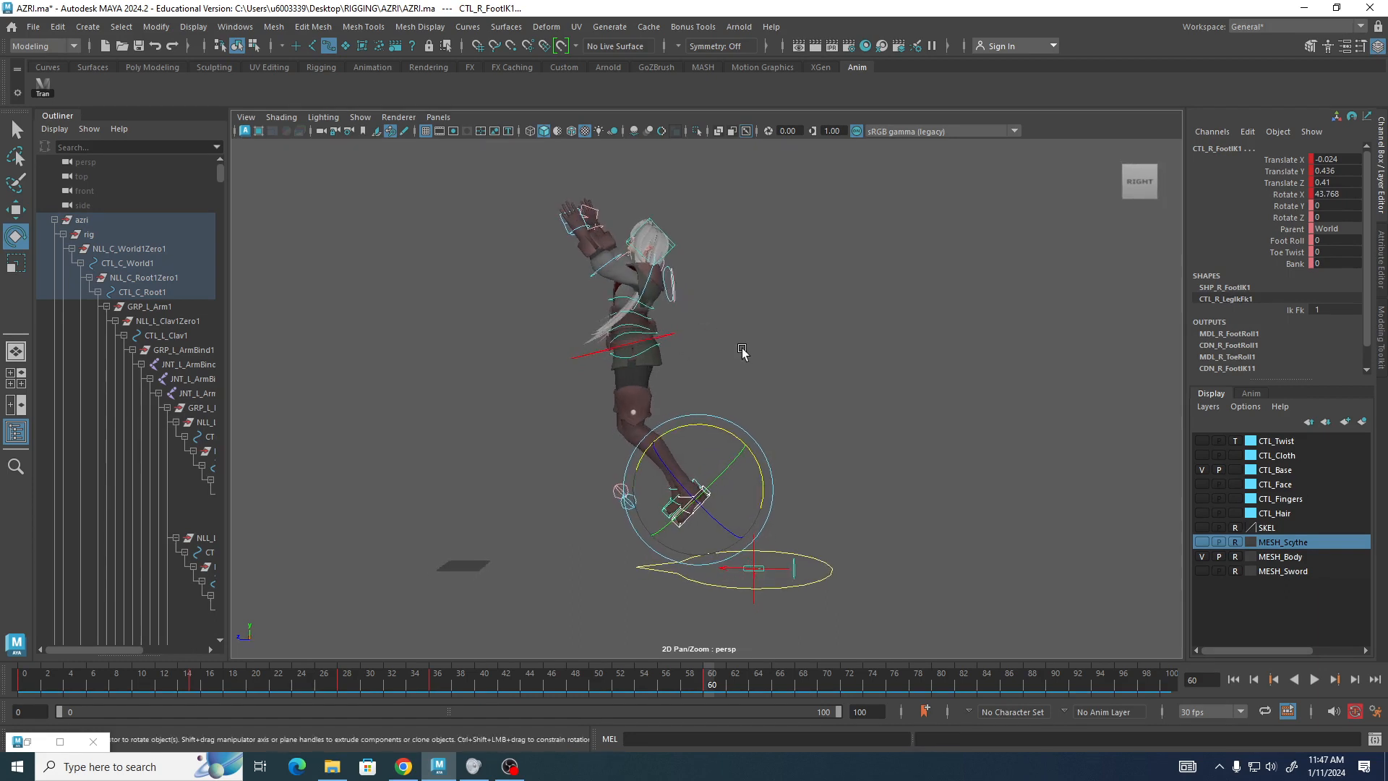
At frame 78, move the root control forward to about 1.359 on Z and lower it to about -0.064 on Y.
click(917, 687)
click(39, 89)
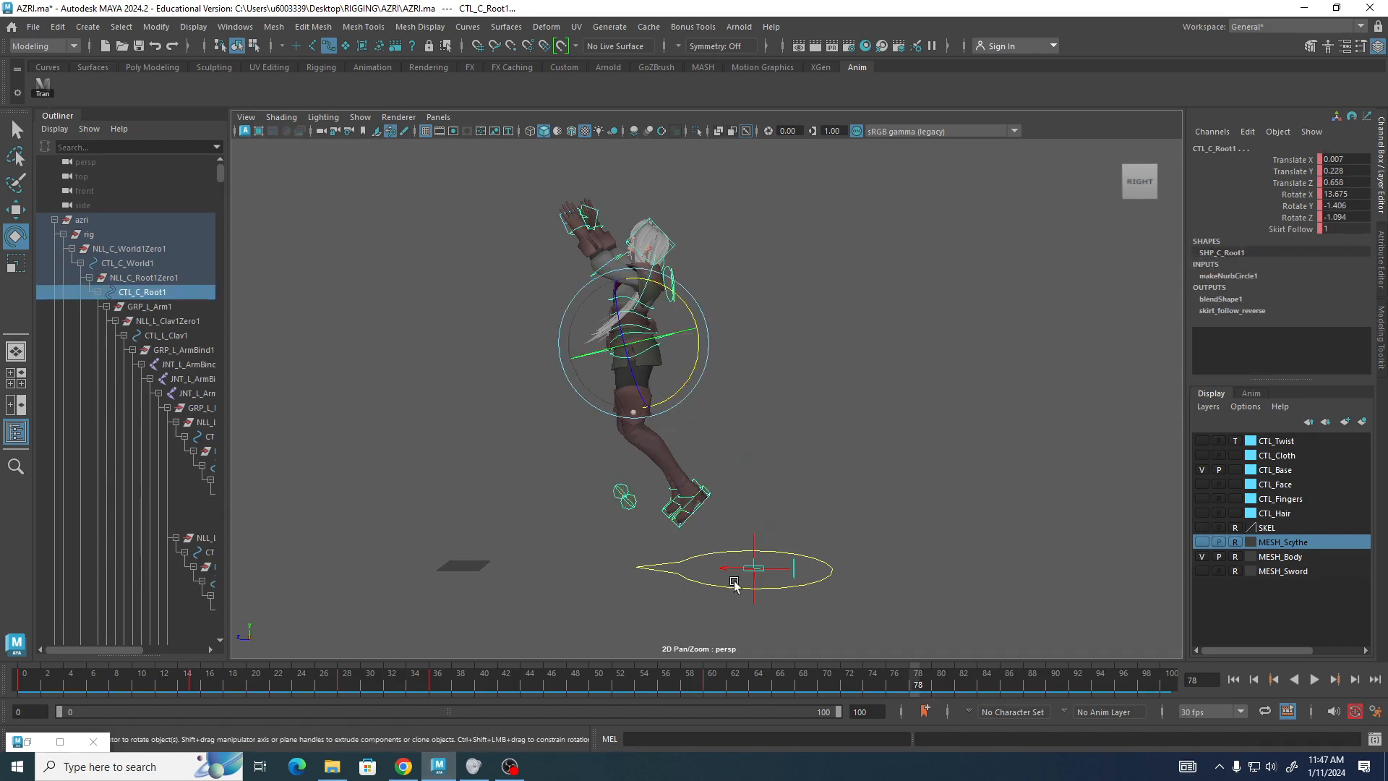
key(w)
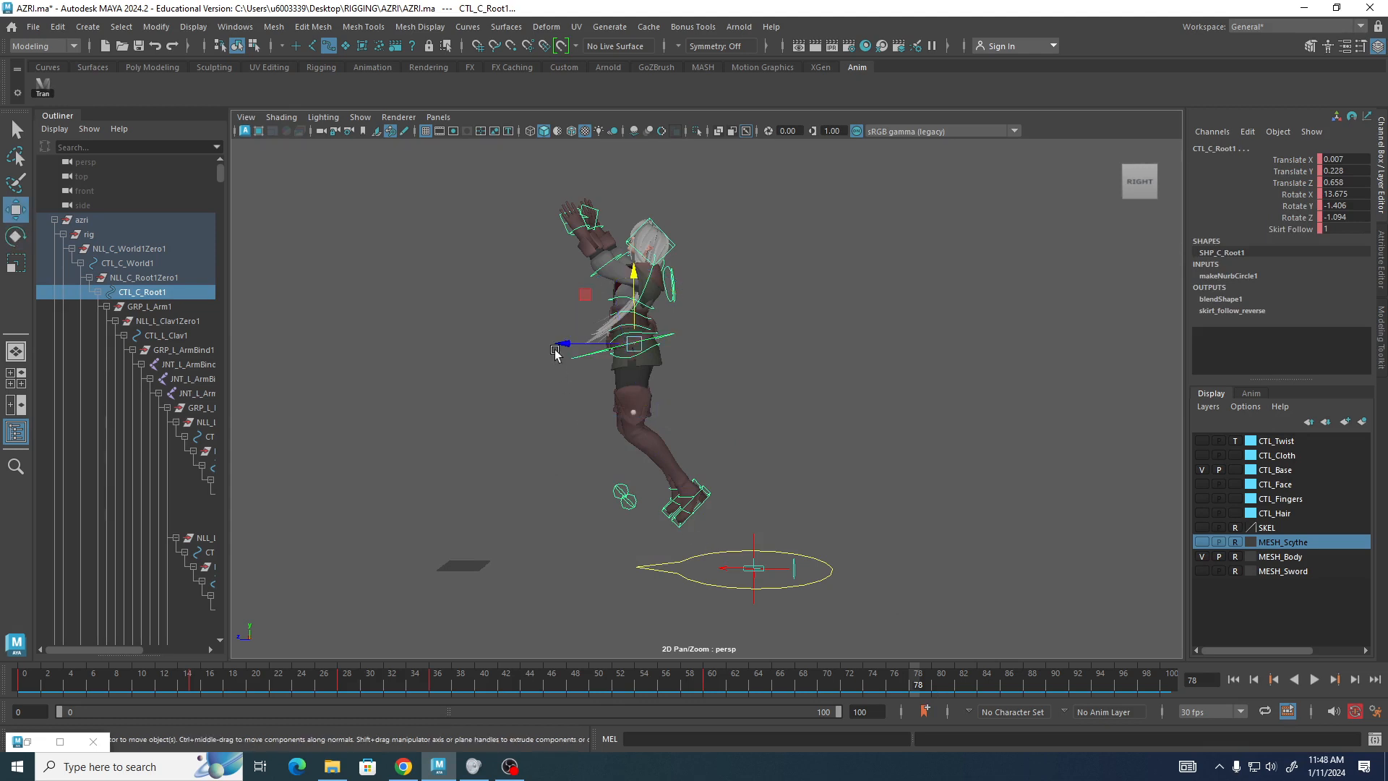
drag(558, 344, 443, 350)
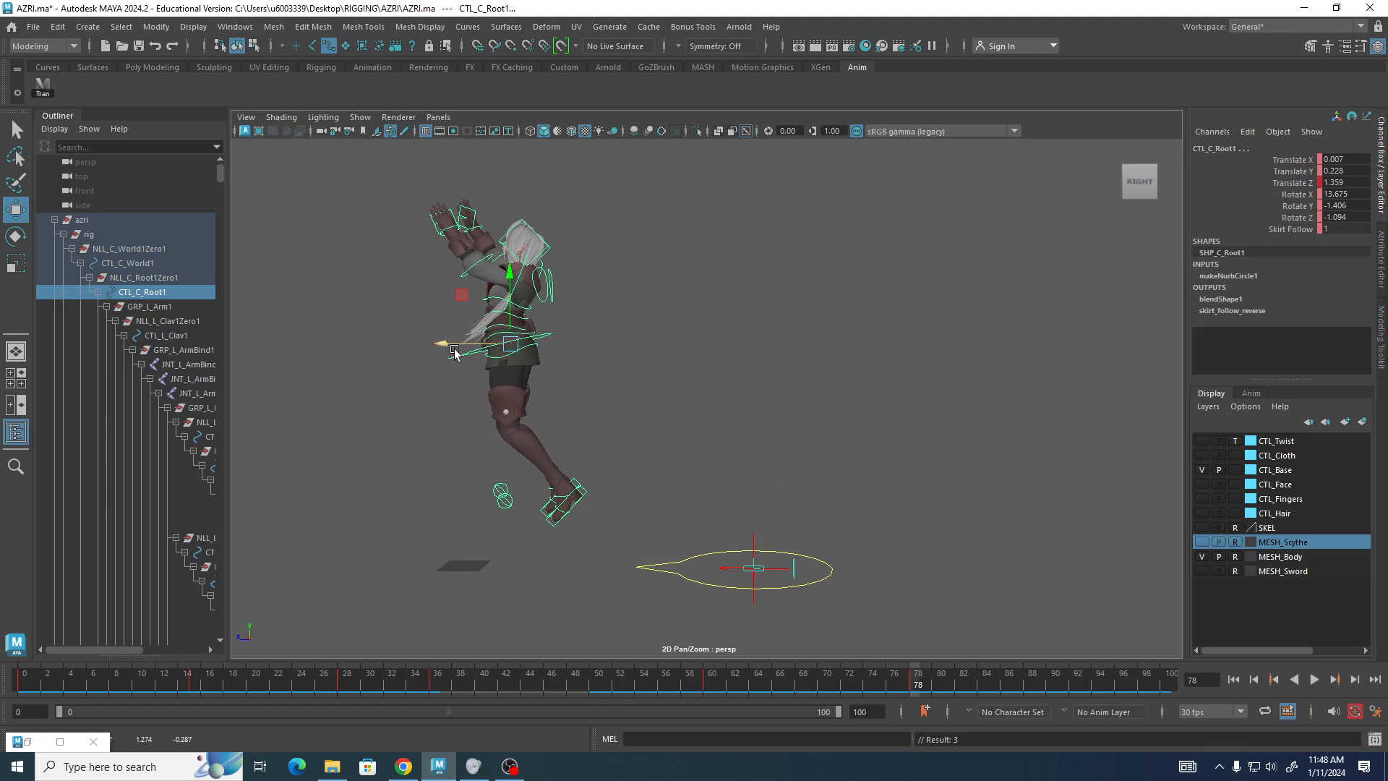
drag(512, 311, 498, 327)
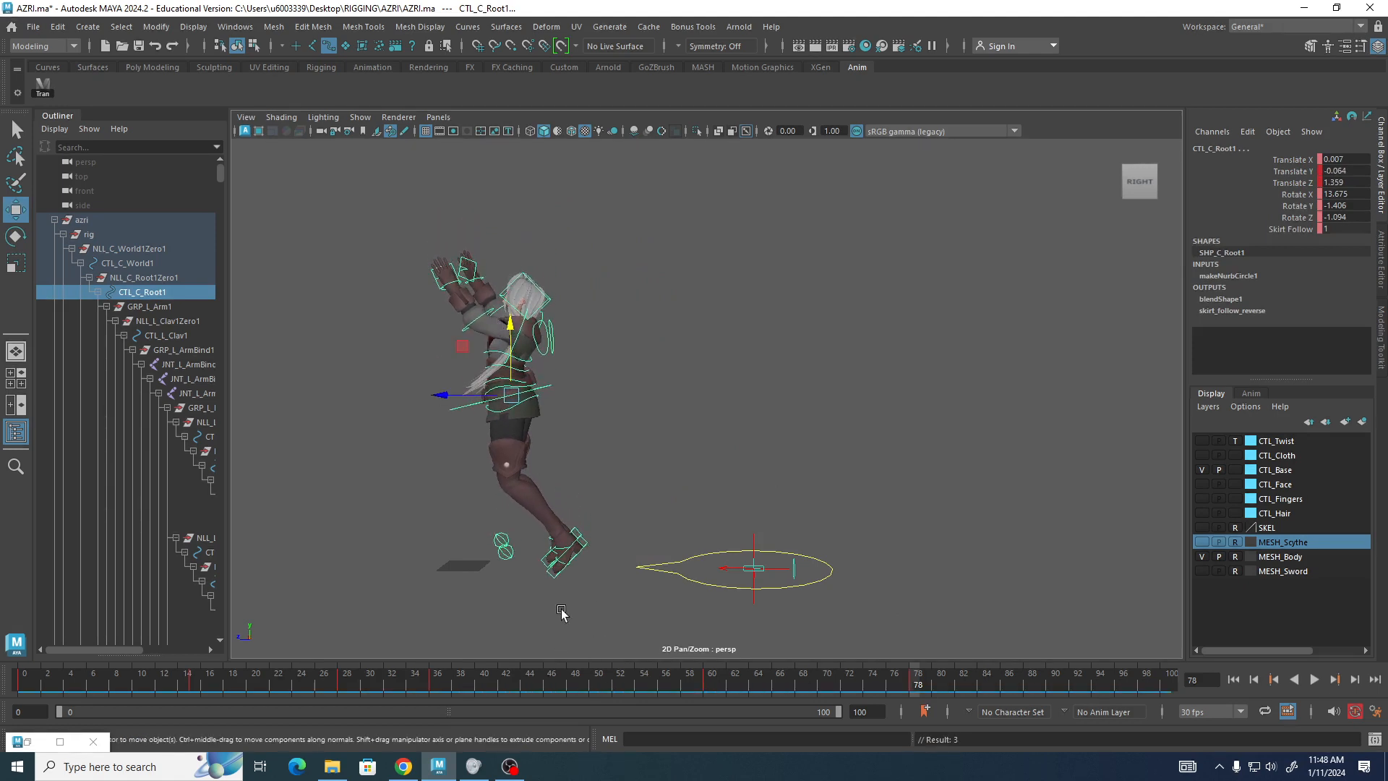
Plant the right foot IK control forward at about 1.717 on Z and 0.022 on Y, rotated to about -2.1 on X.
click(537, 568)
drag(518, 551, 446, 532)
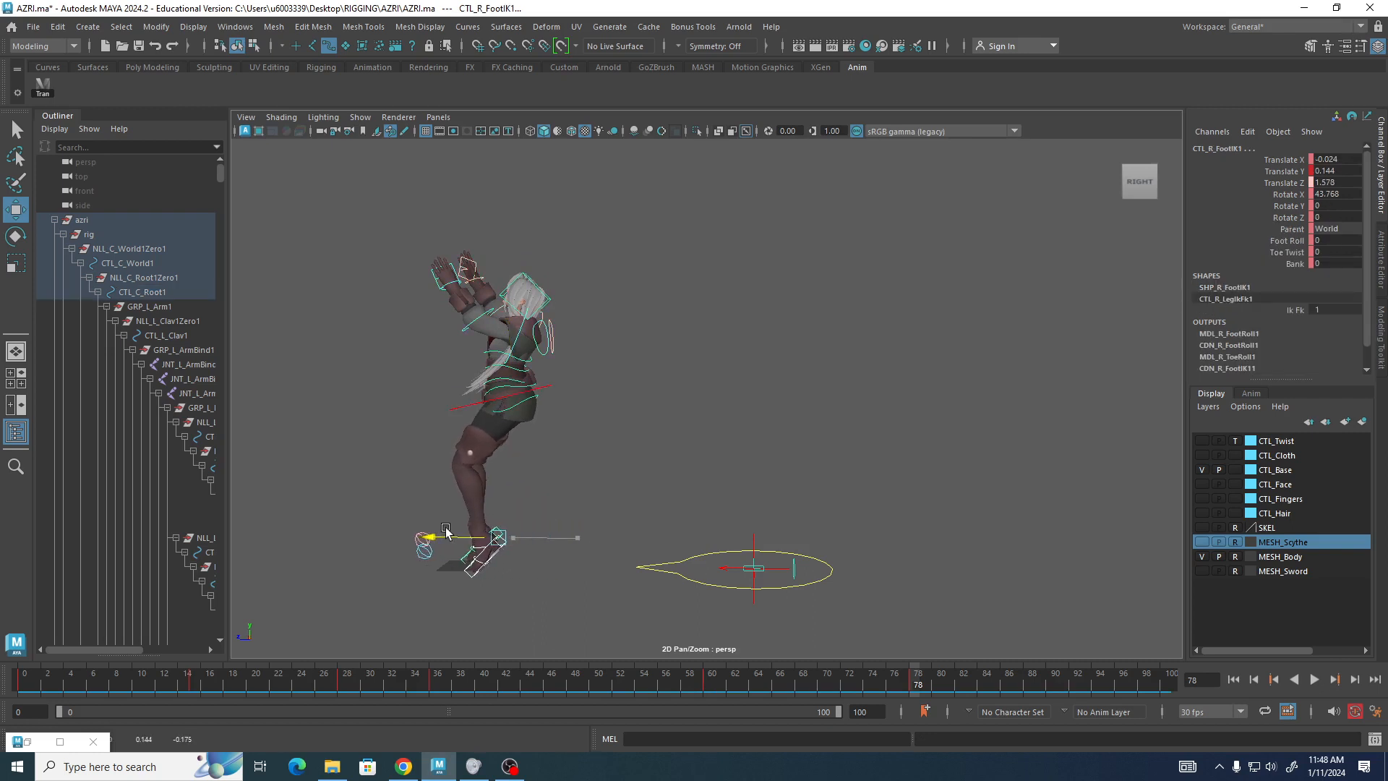
key(e)
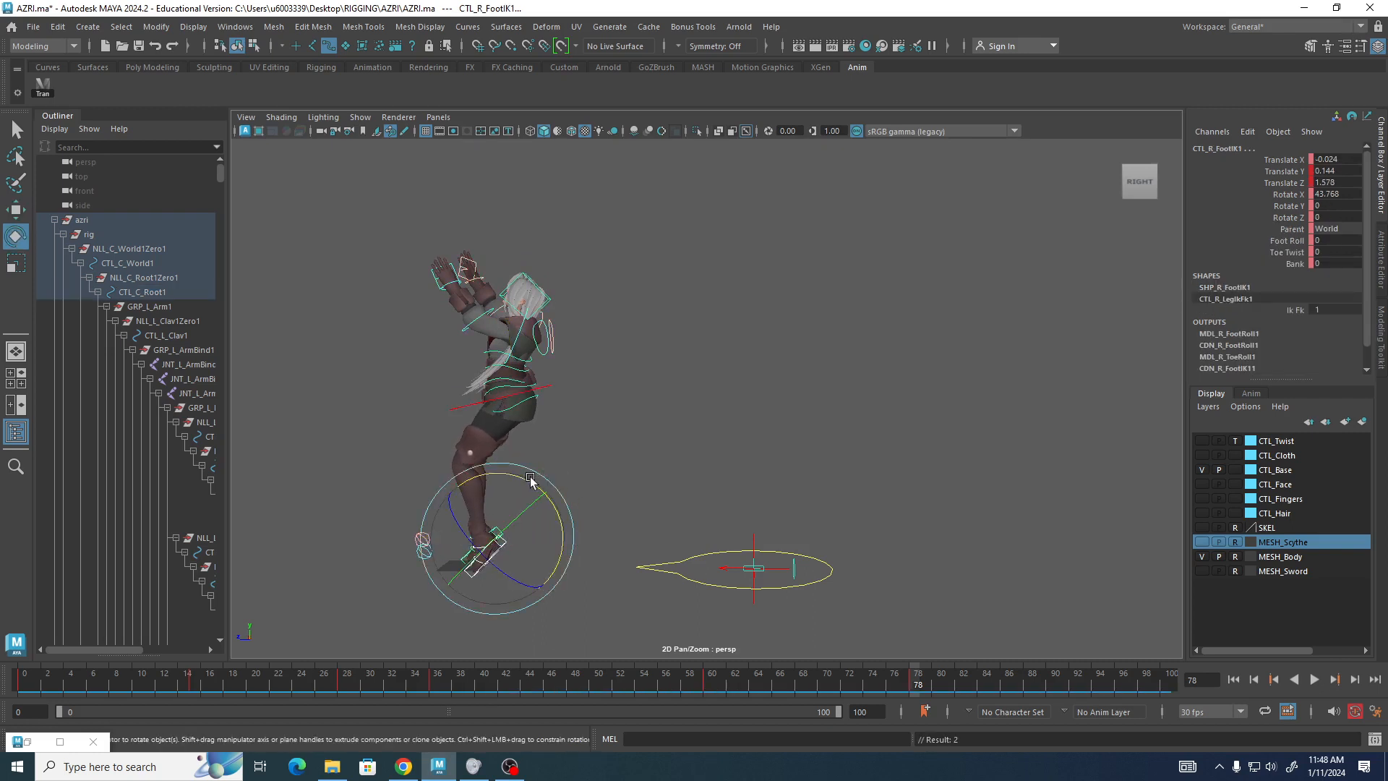
drag(535, 486, 576, 519)
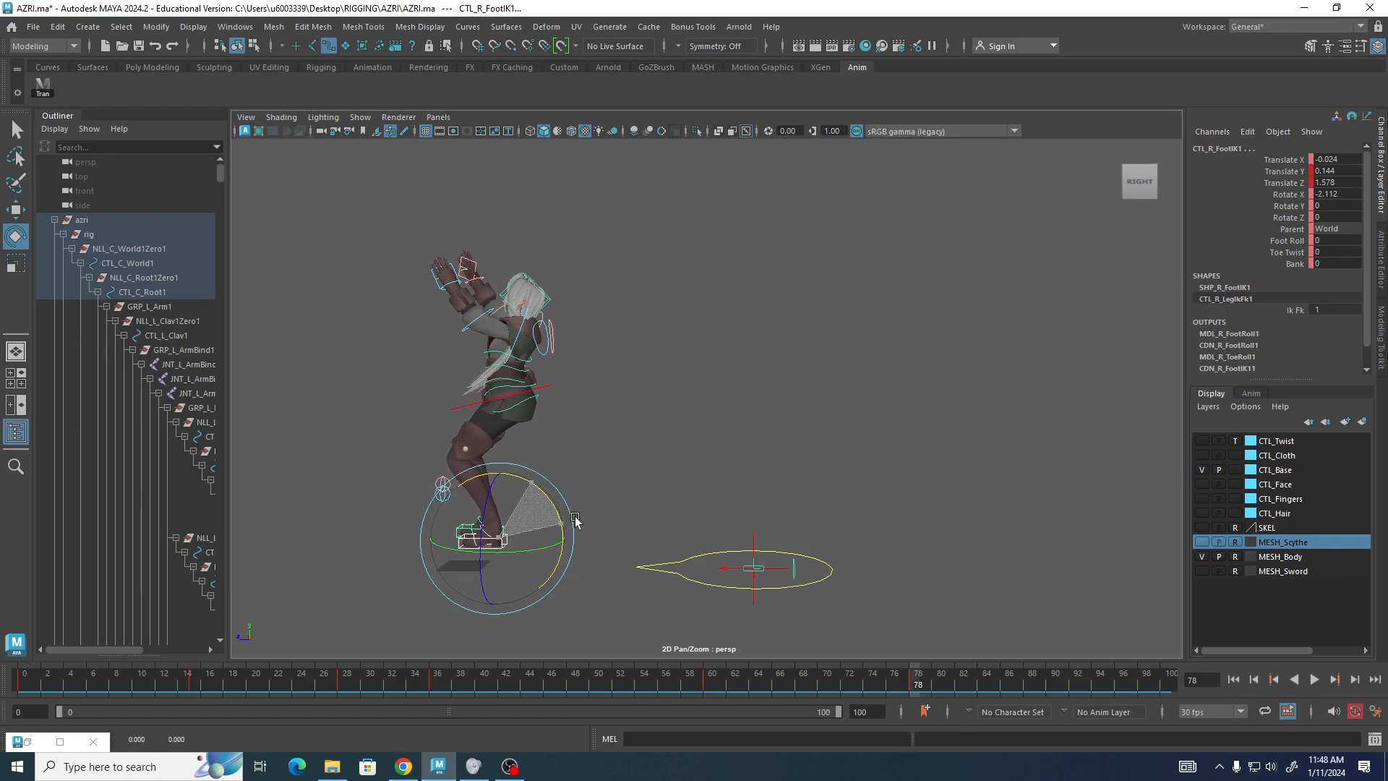
key(w)
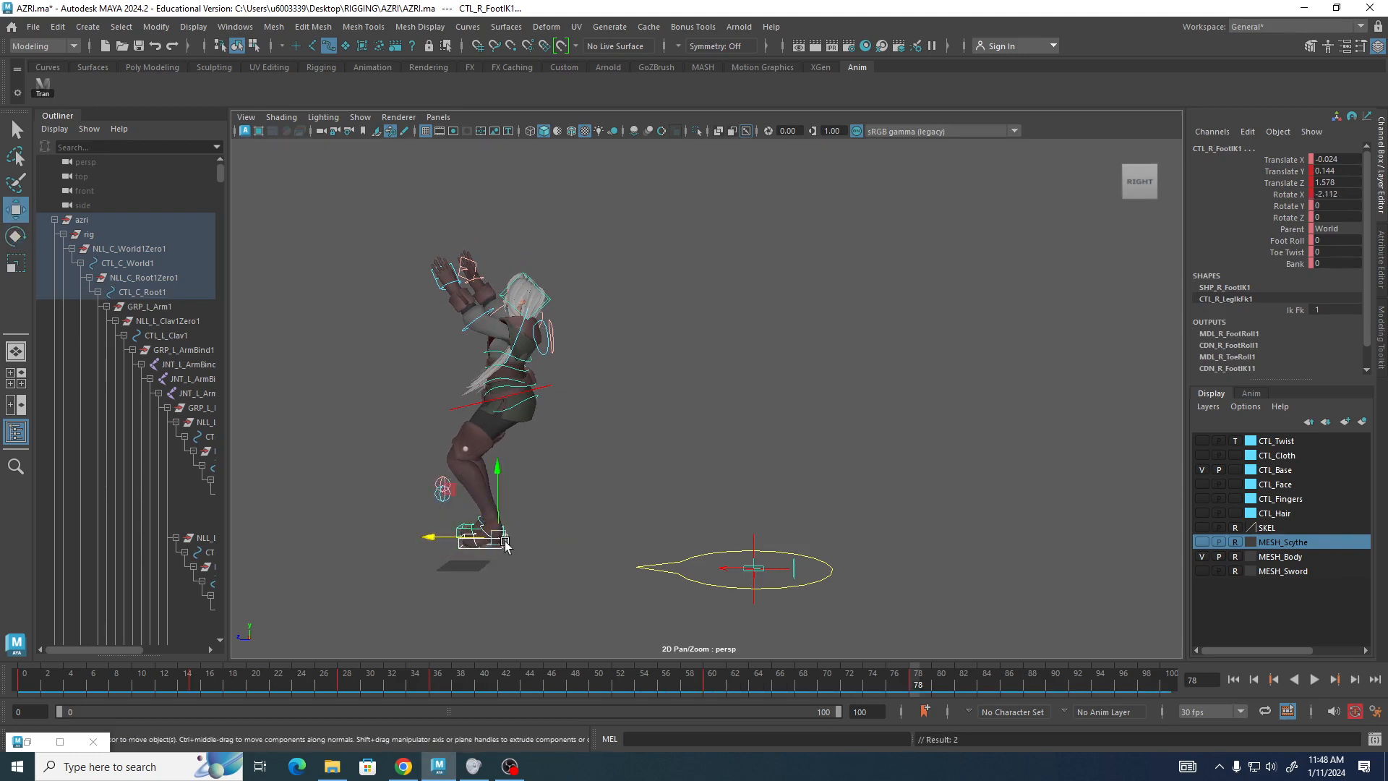
drag(493, 542, 537, 583)
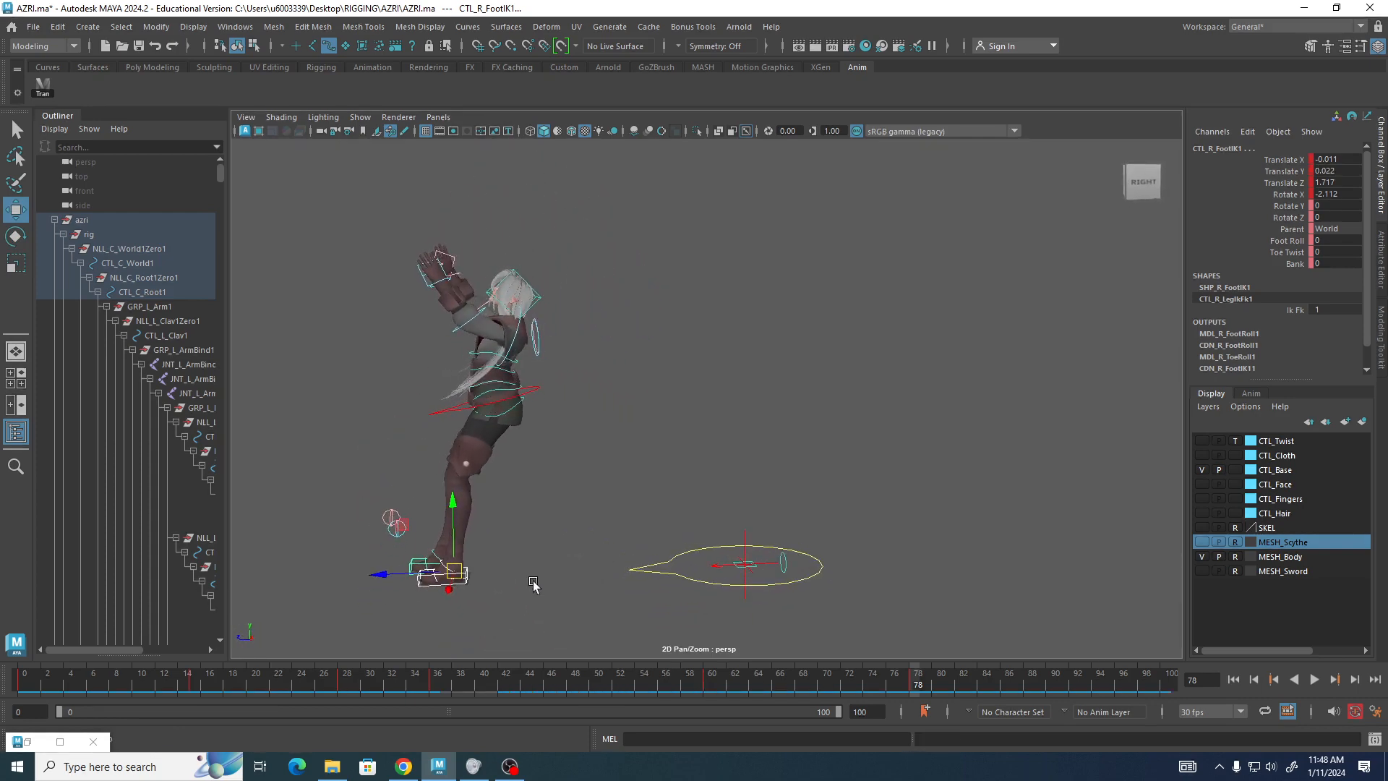
Tilt the root control forward to about 10.7 degrees on X.
drag(425, 404, 439, 428)
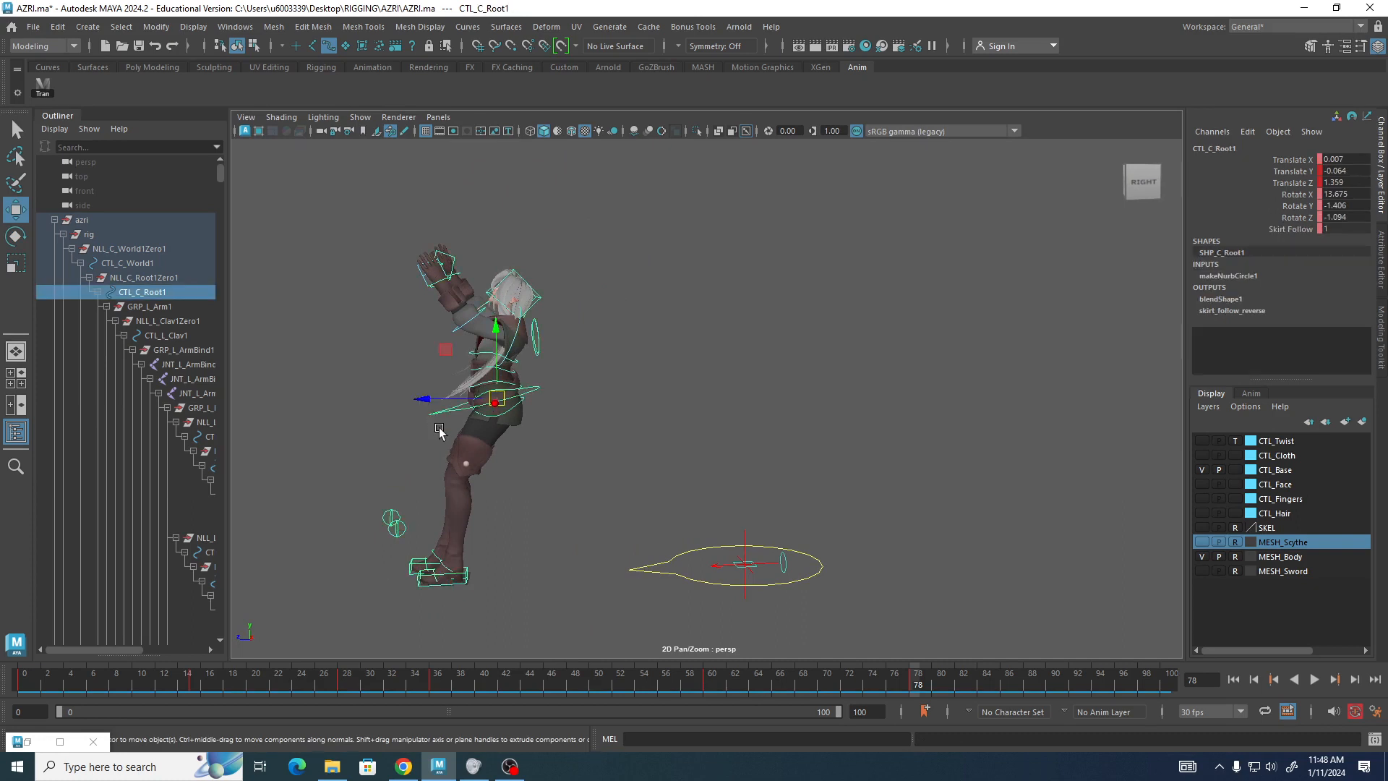
key(e)
drag(443, 354, 449, 355)
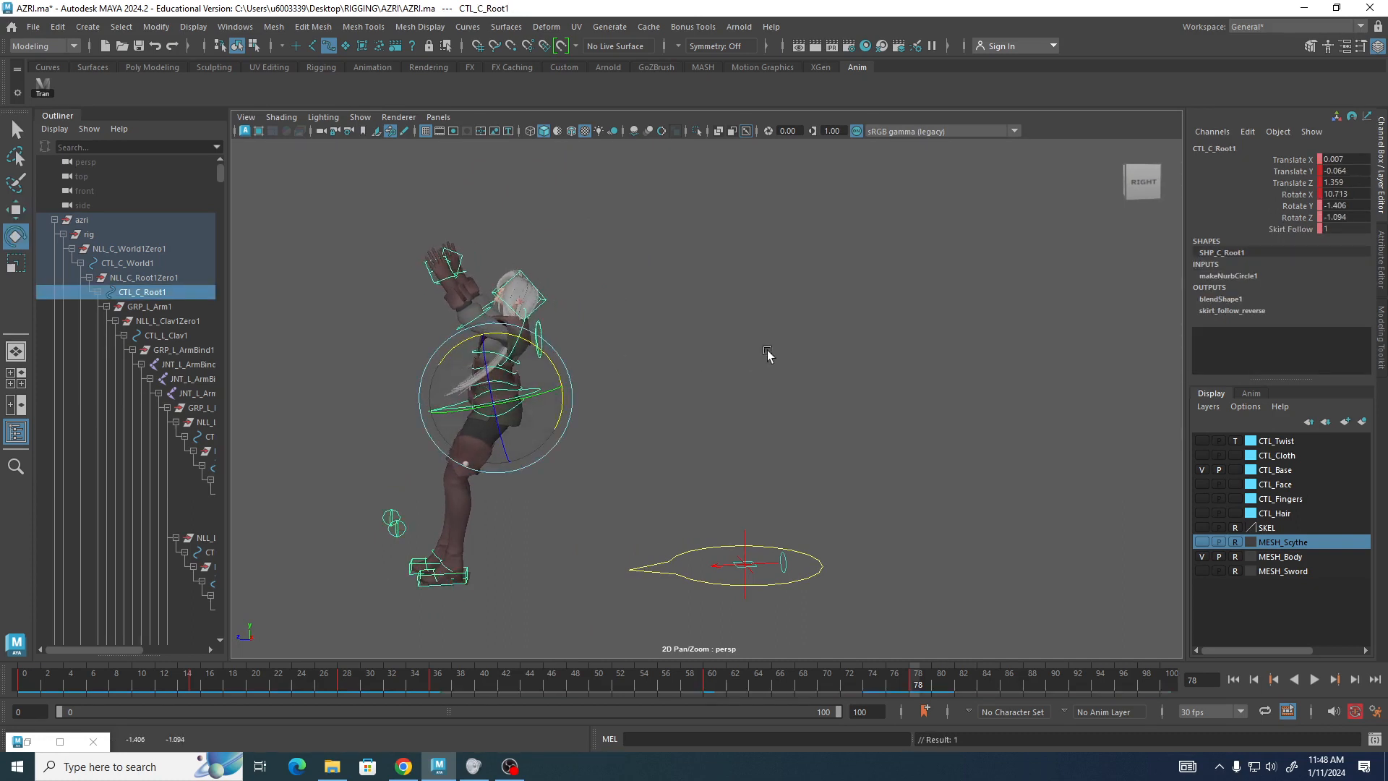
click(768, 353)
Rotate the second spine FK control to about -6.9 on X and 5.3 on Y.
alt+drag(620, 453, 369, 398)
click(640, 418)
drag(446, 339, 442, 340)
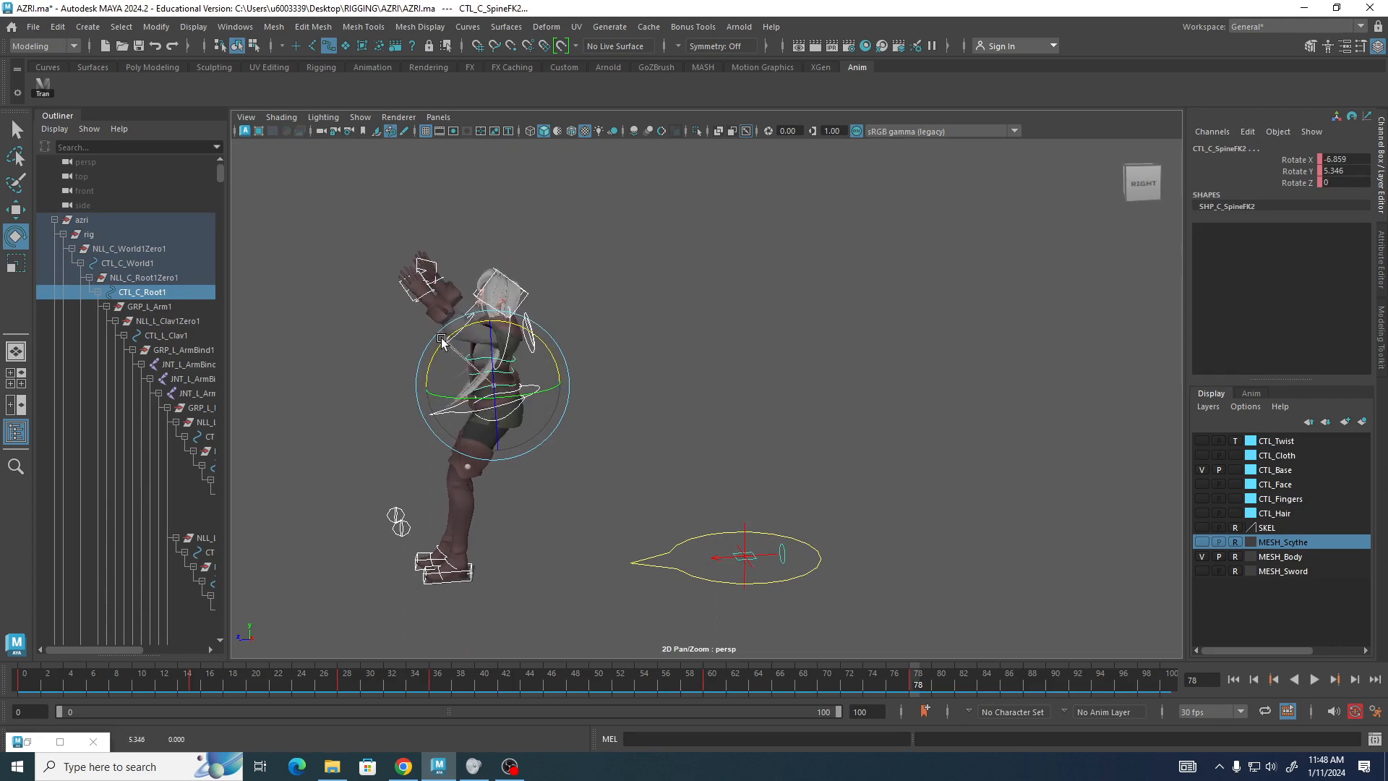
drag(441, 340, 441, 339)
Nudge the root control forward to about 1.412 on Z, then clear the selection.
click(415, 436)
click(434, 411)
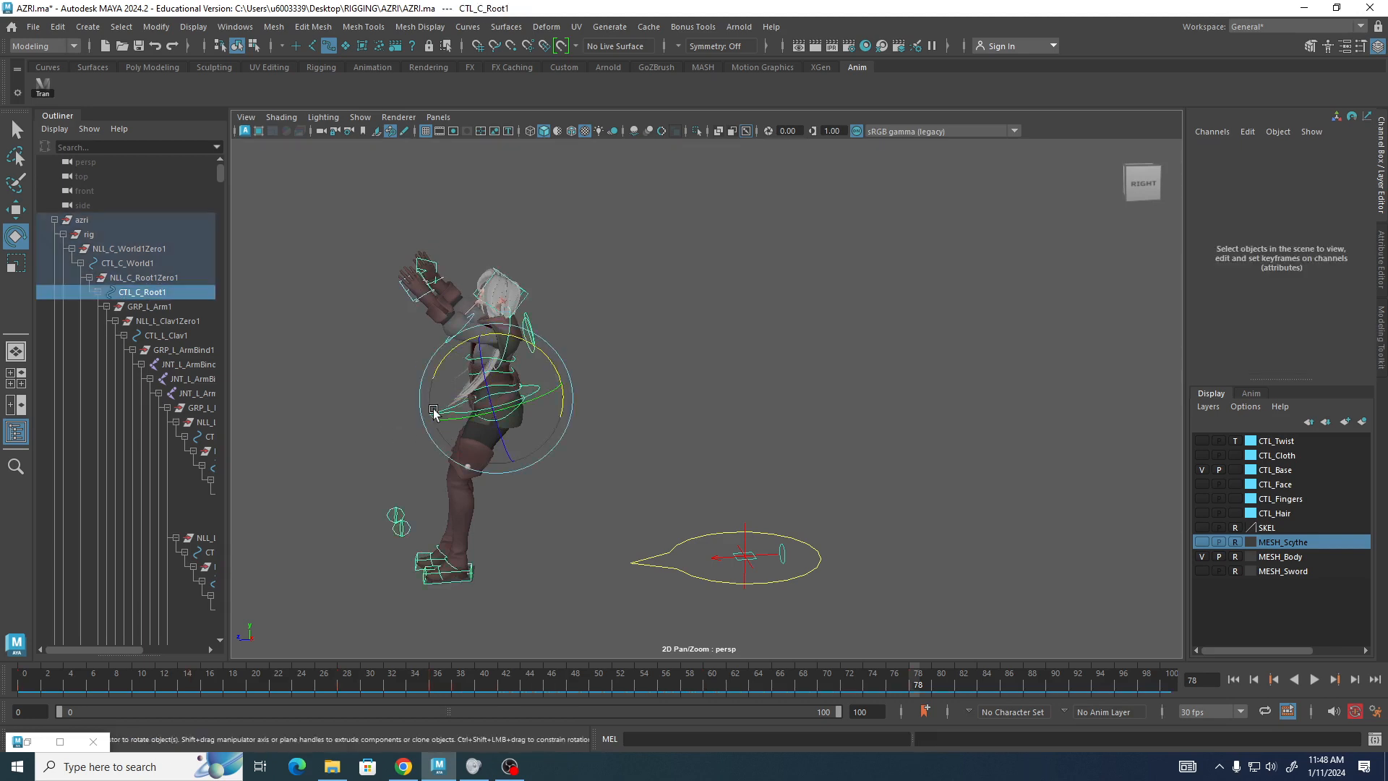
key(w)
mouse_move(431, 403)
mouse_down()
mouse_move(403, 407)
mouse_move(420, 407)
mouse_up()
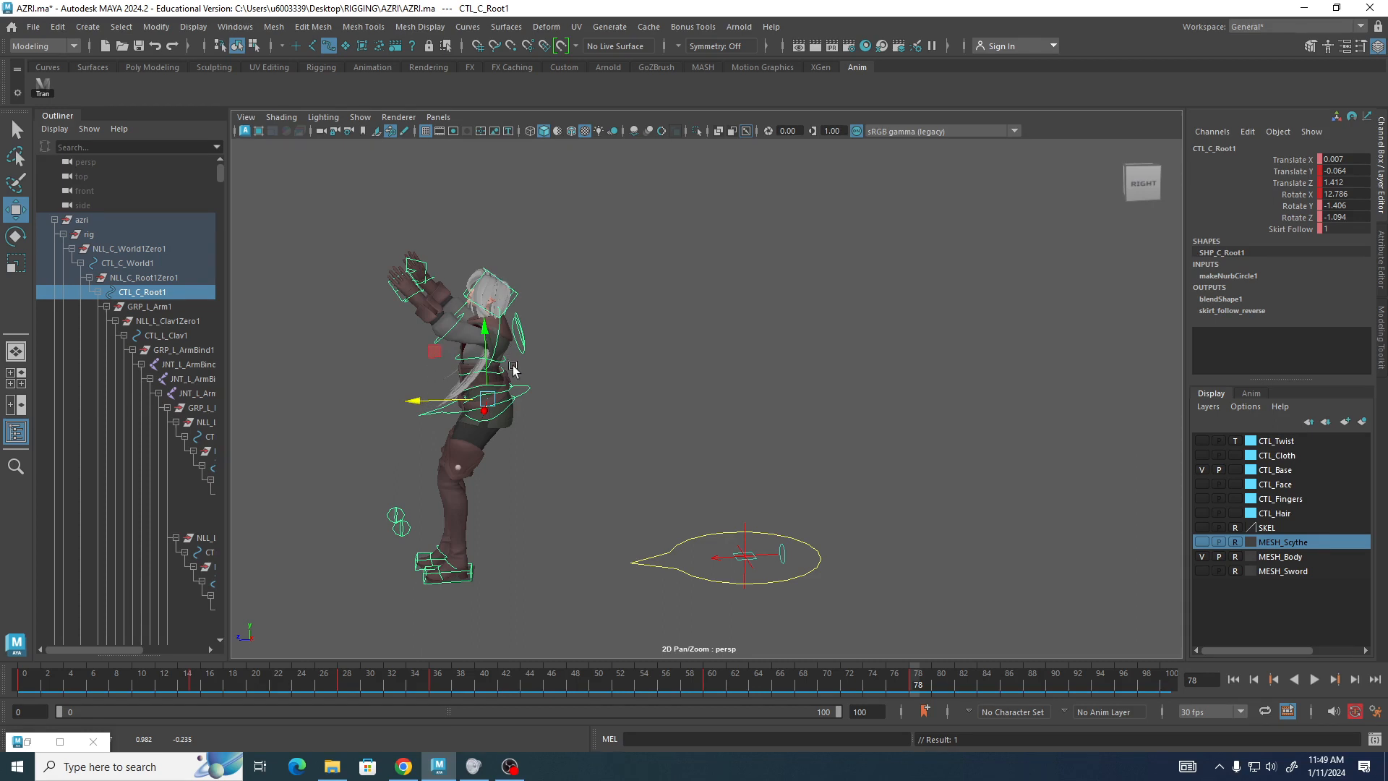
click(573, 236)
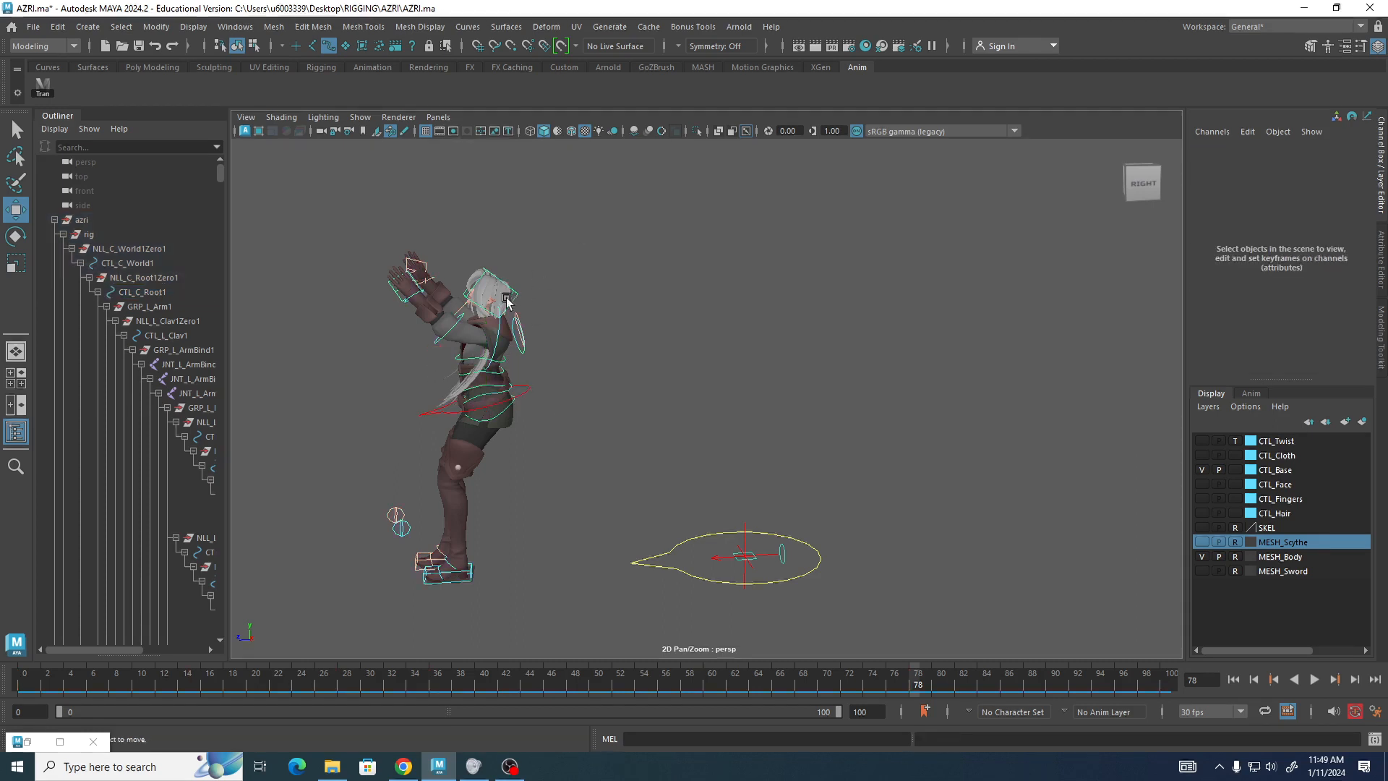
At frame 78, rotate the left shoulder FK control to about 105.1, -110.6 and -145.7 degrees.
click(499, 333)
alt+drag(348, 366, 629, 366)
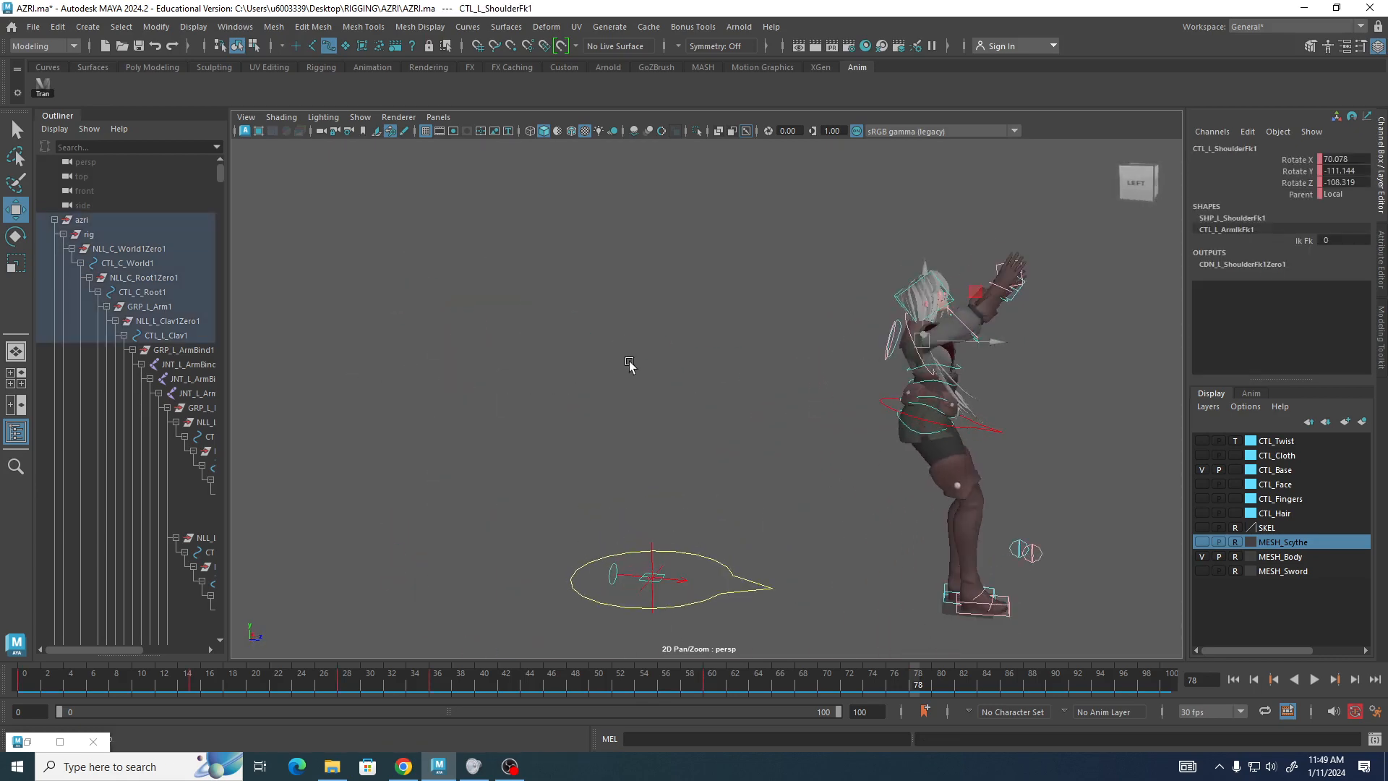
click(910, 333)
alt+drag(920, 358, 621, 340)
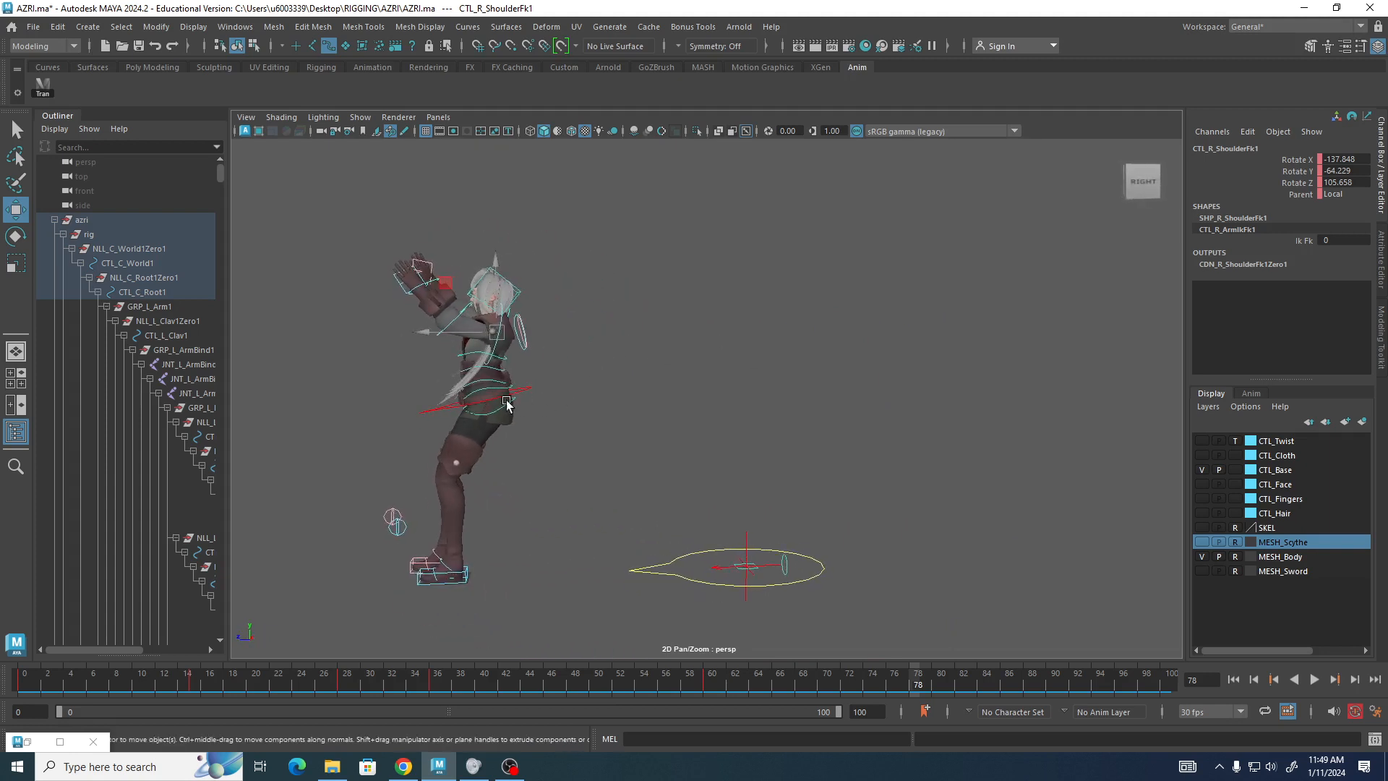
click(496, 347)
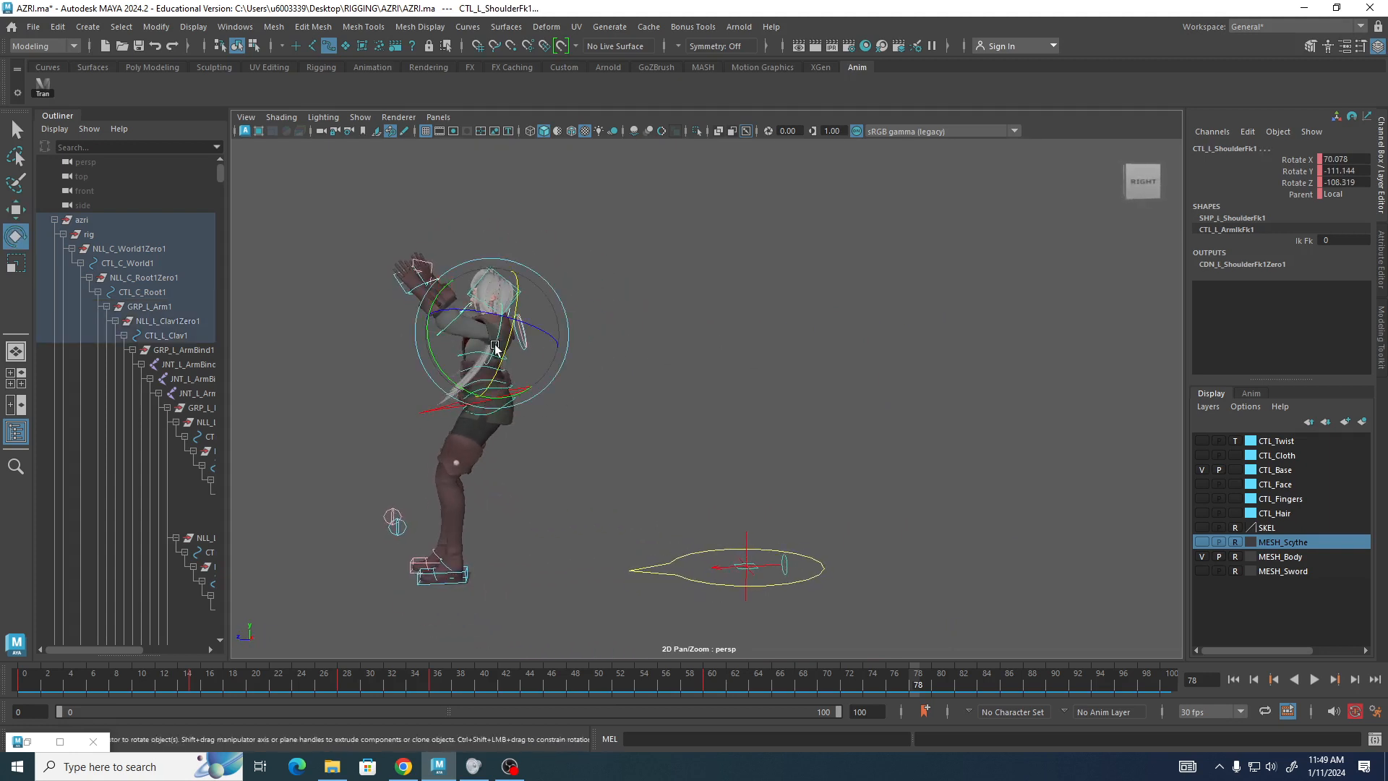
key(e)
drag(428, 338, 430, 354)
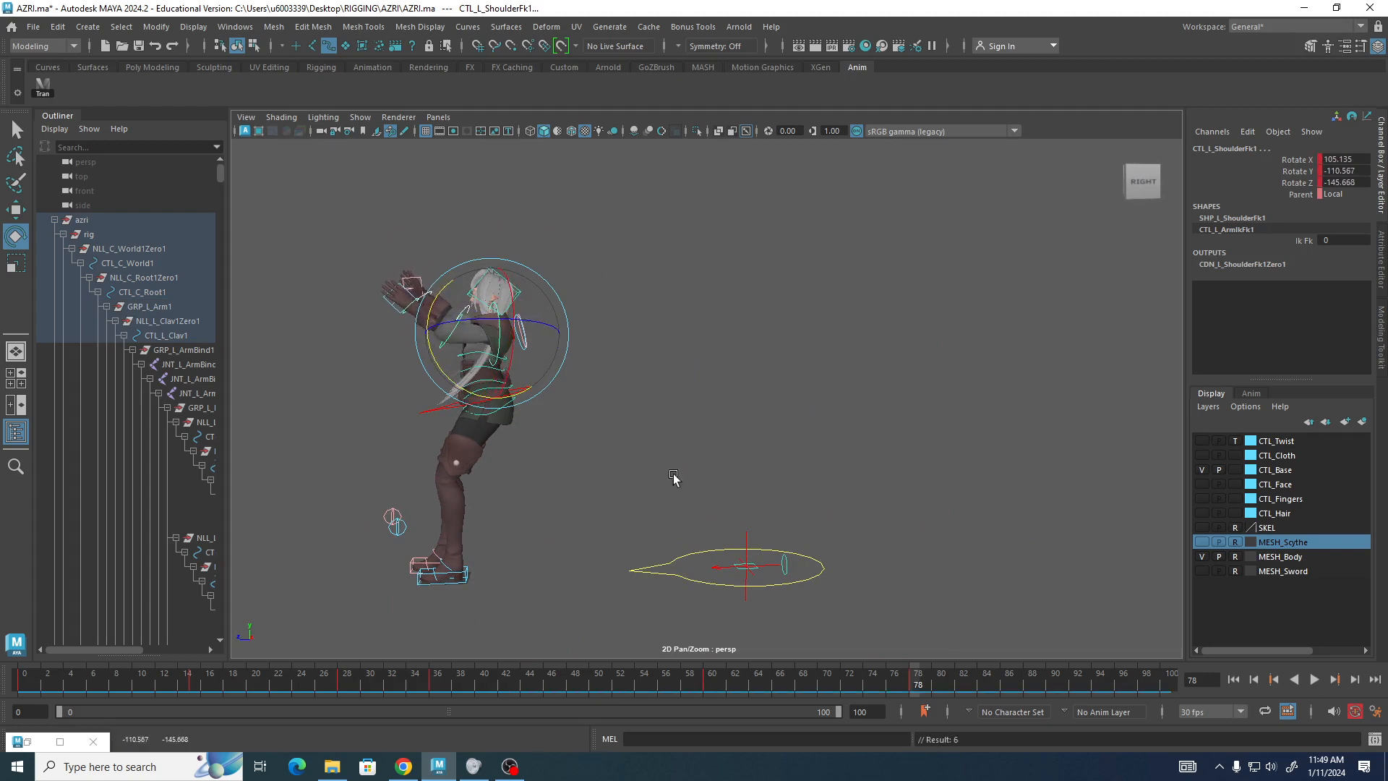
alt+drag(676, 478, 754, 374)
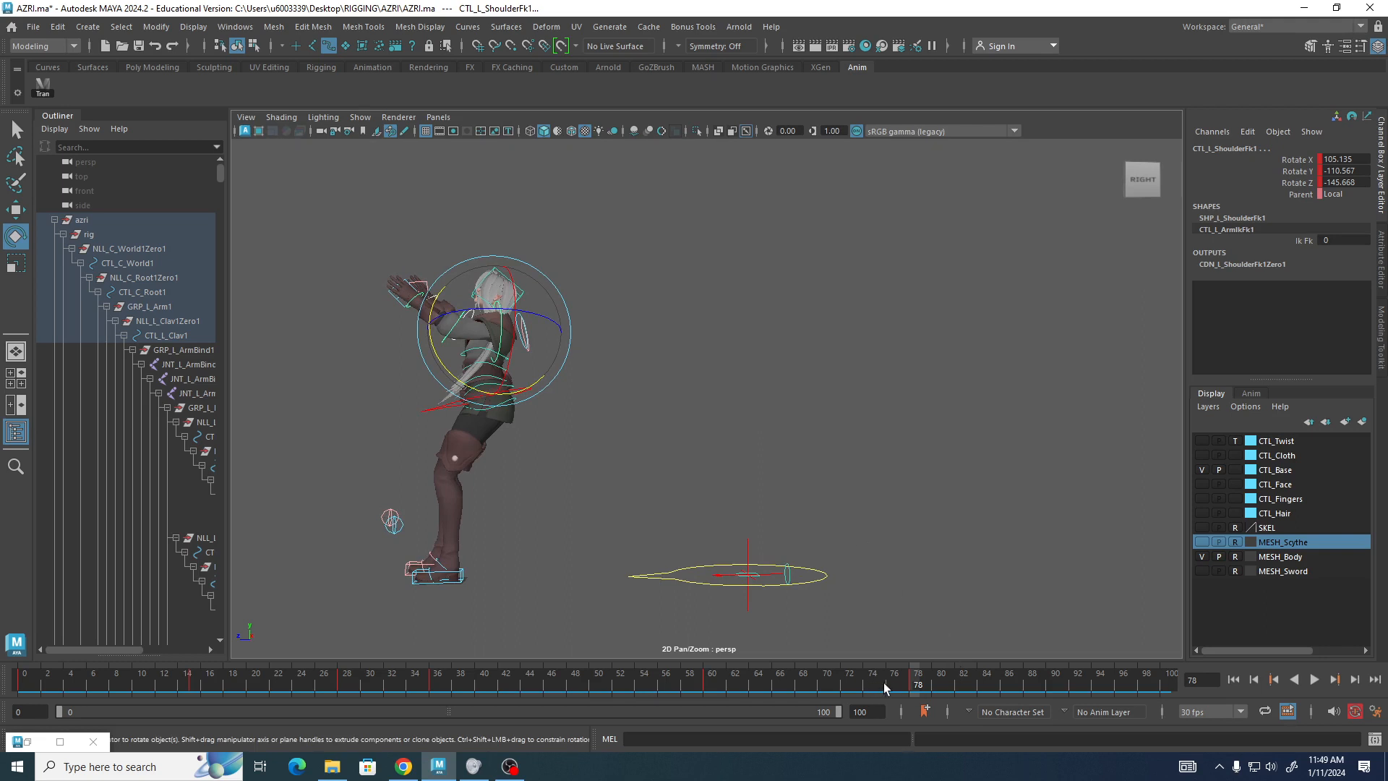
At frame 92, move the root control to about -0.035 on X, -0.283 on Y and 1.604 on Z.
click(1077, 686)
click(432, 411)
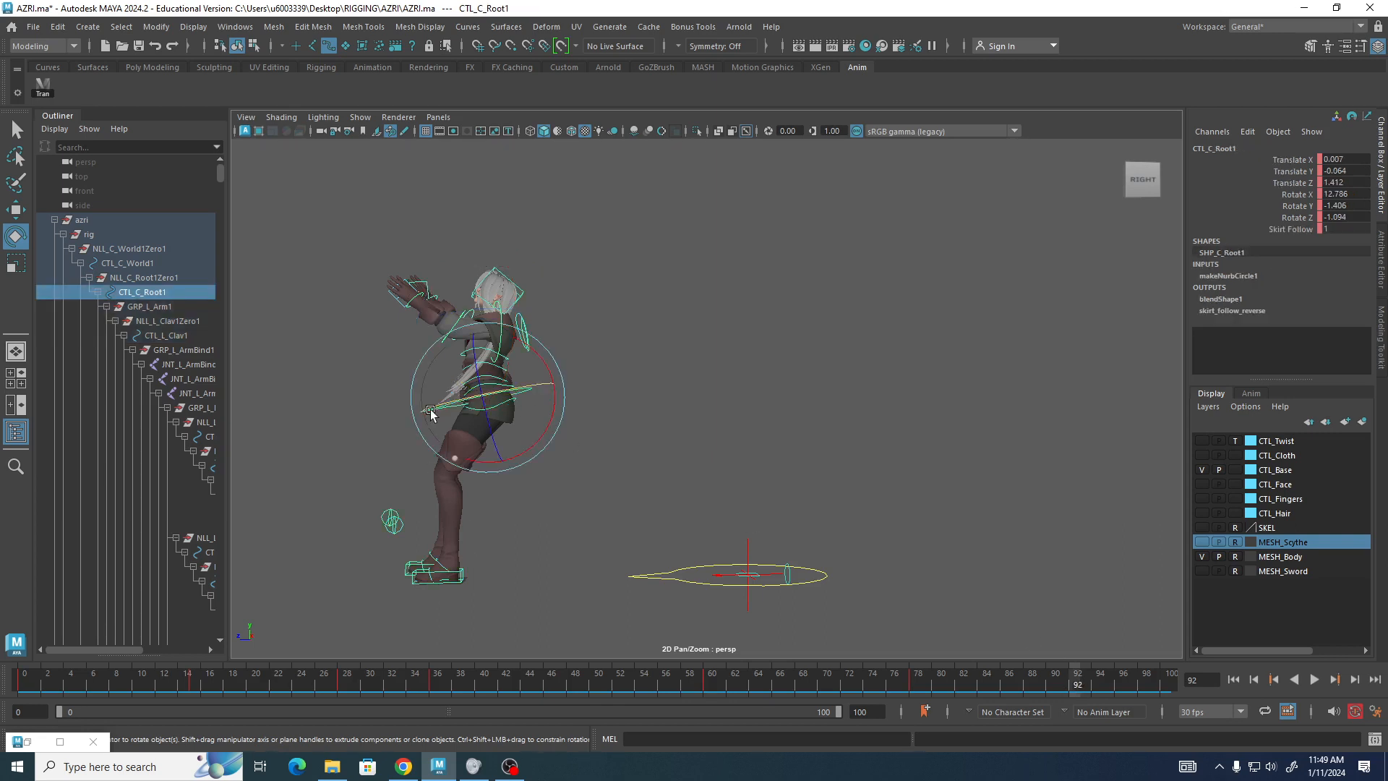
key(w)
drag(490, 398, 453, 438)
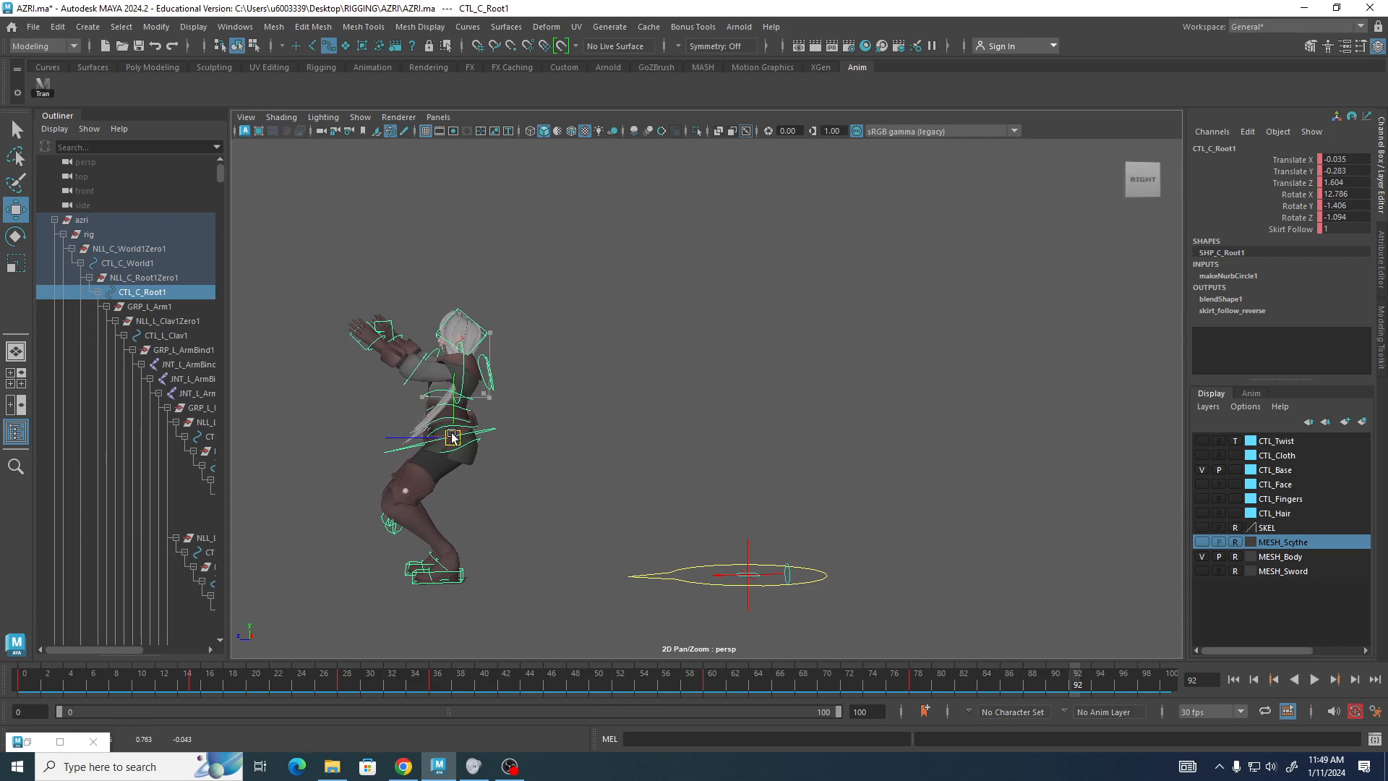
Rotate the second spine FK control to about 4.4 degrees on X.
alt+drag(315, 412, 468, 420)
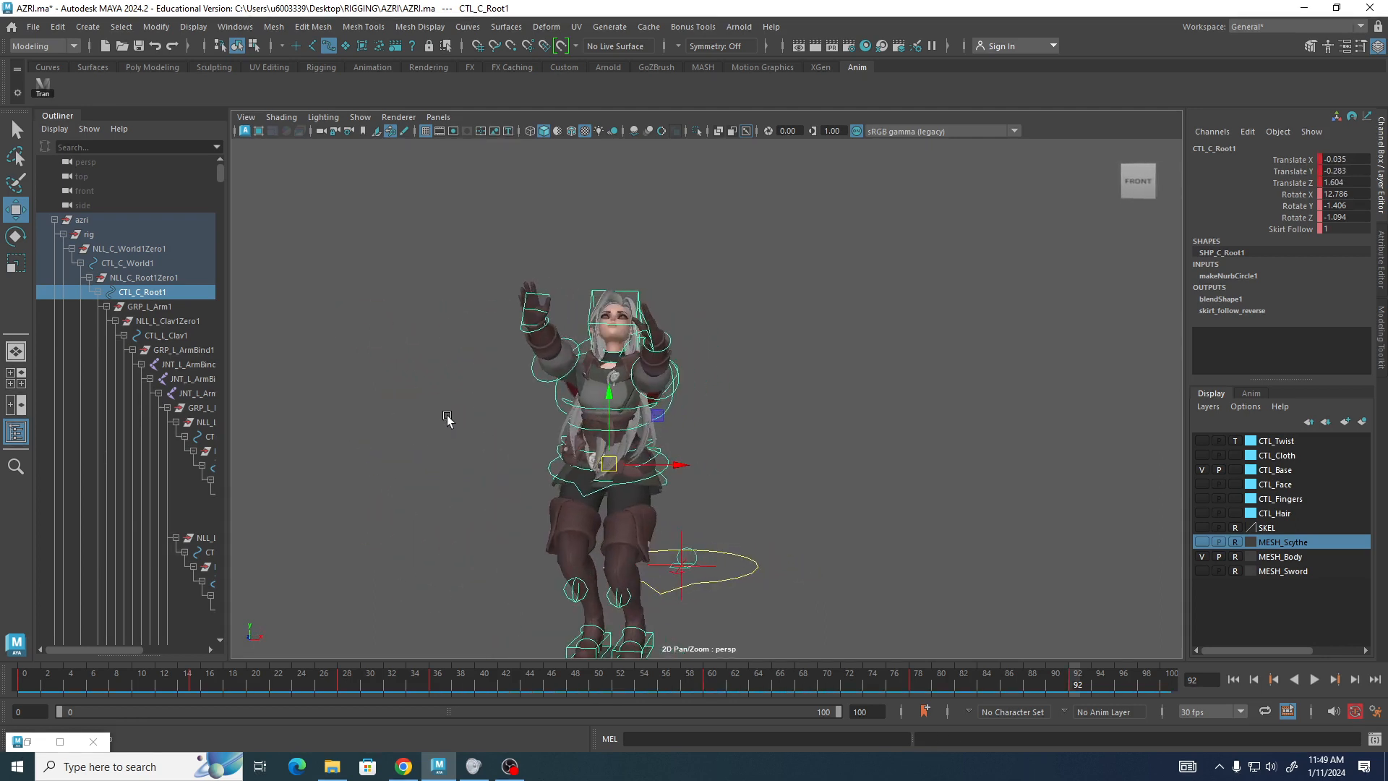
click(597, 452)
alt+drag(499, 458, 346, 448)
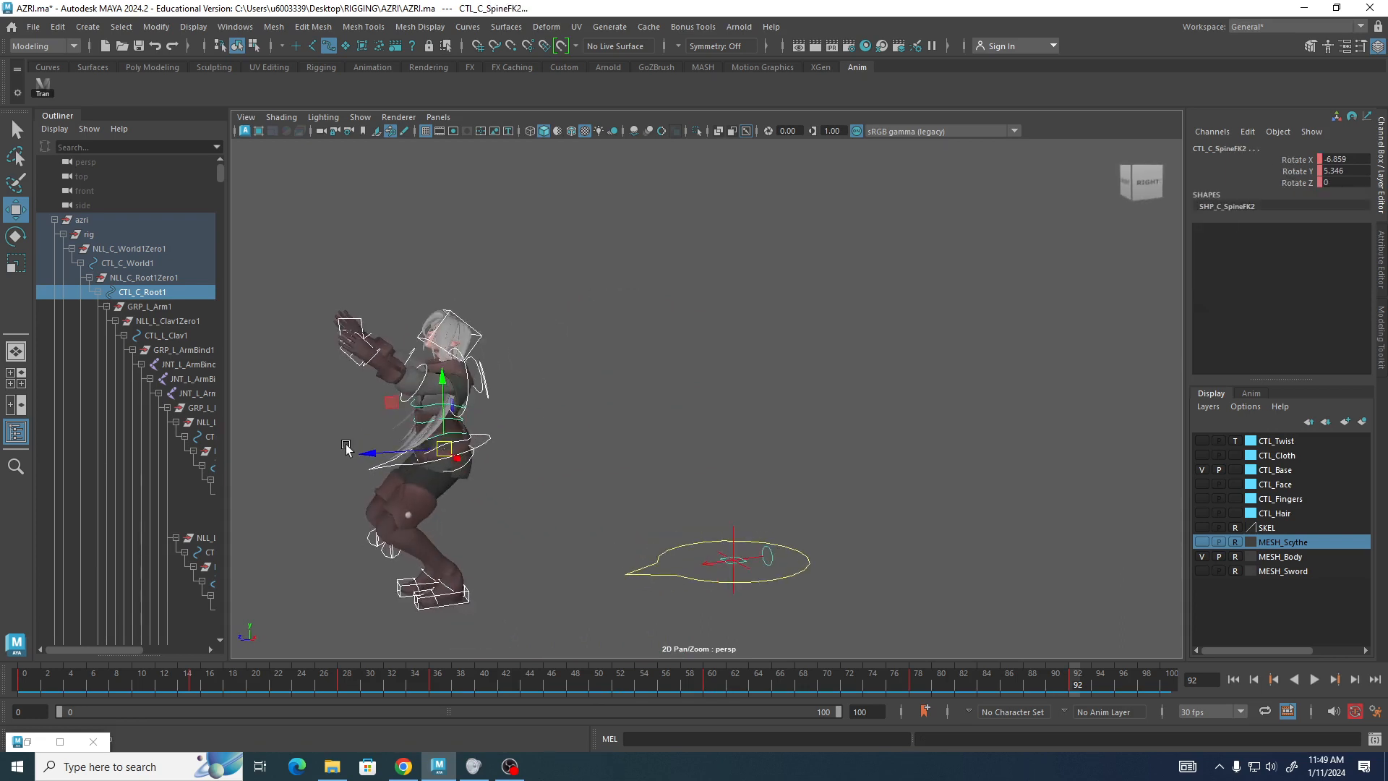
key(e)
drag(388, 398, 376, 403)
mouse_move(652, 336)
alt+mouse_down()
mouse_move(650, 316)
mouse_move(726, 328)
mouse_move(656, 316)
alt+mouse_up()
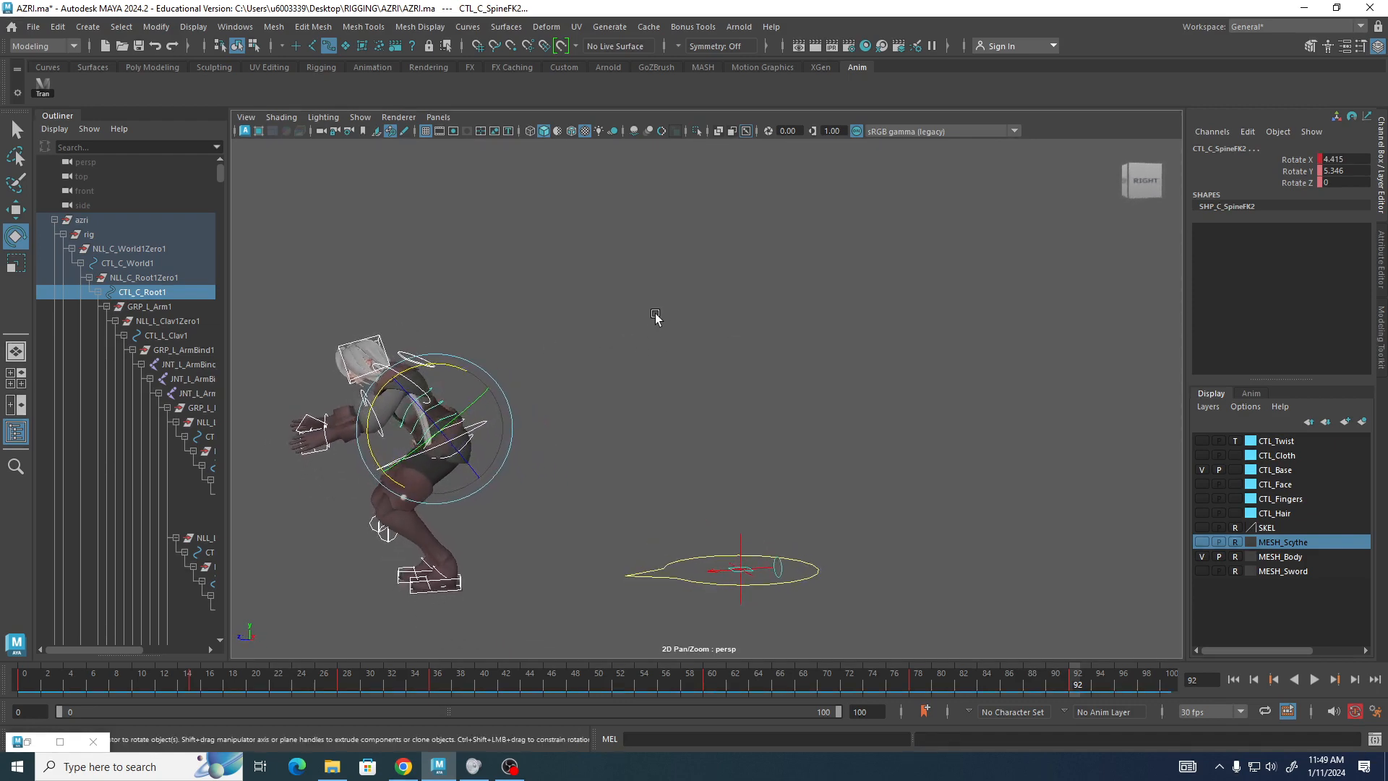
Rotate the left shoulder FK control to about 157.1, -150.5 and -207.8 degrees.
click(589, 338)
alt+middle_drag(589, 338, 762, 319)
alt+drag(763, 319, 744, 319)
alt+right_drag(744, 319, 844, 365)
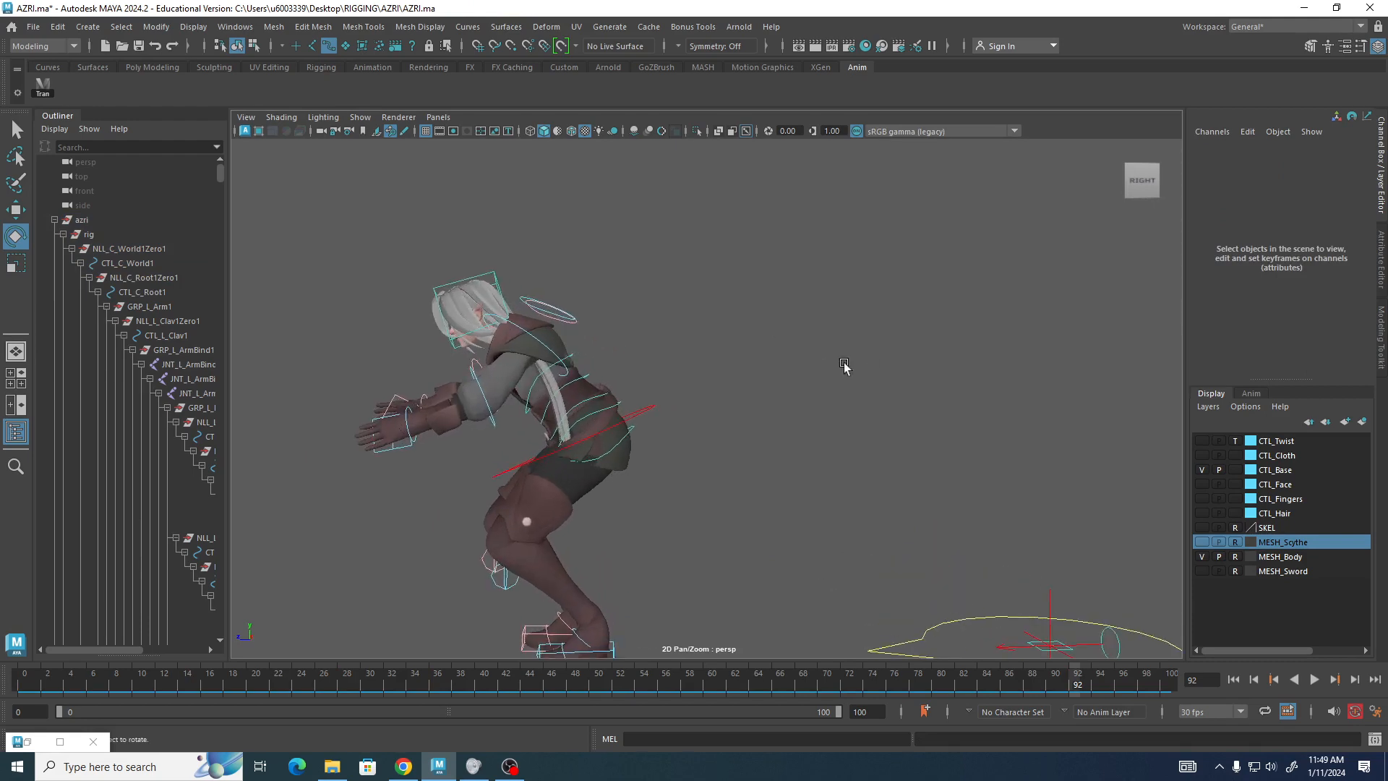
click(563, 339)
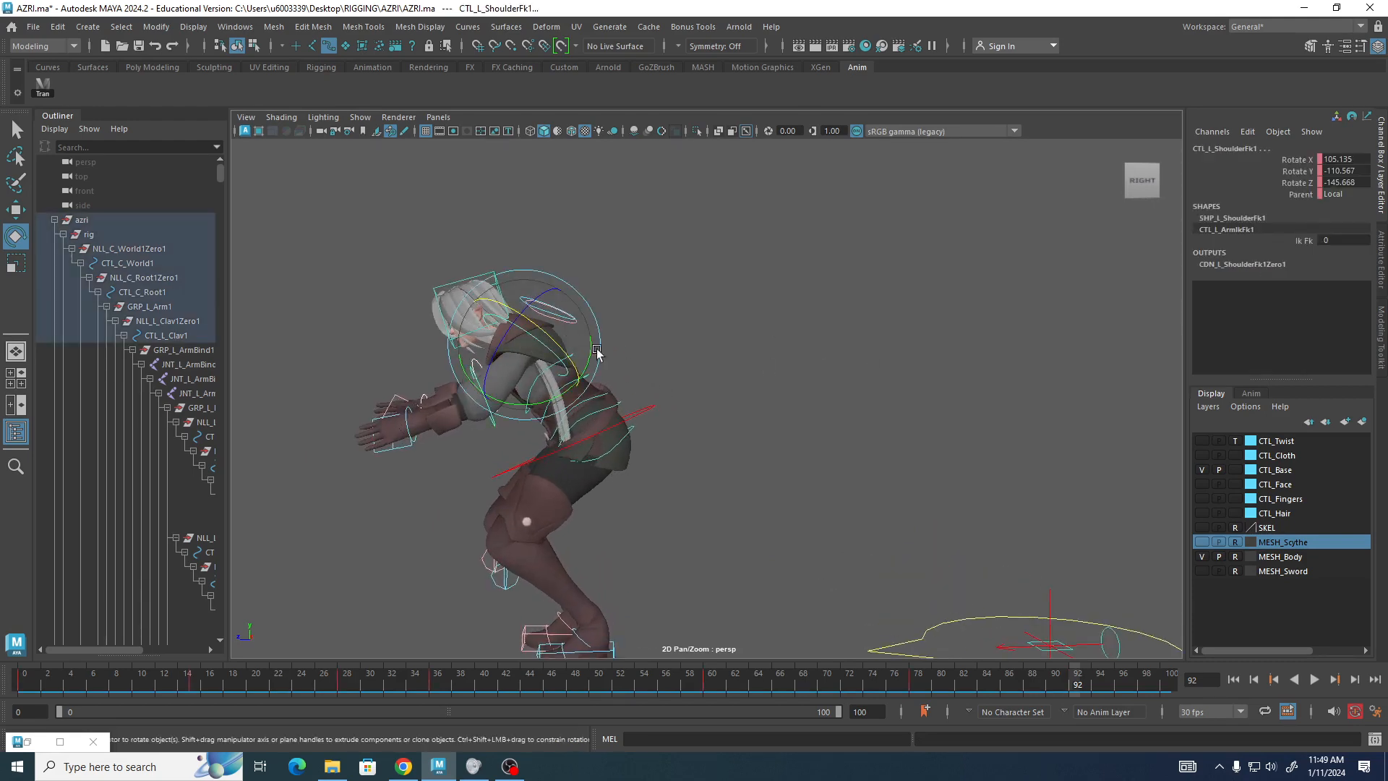
mouse_move(596, 350)
alt+mouse_down()
mouse_move(793, 350)
mouse_move(641, 352)
mouse_move(578, 332)
alt+mouse_up()
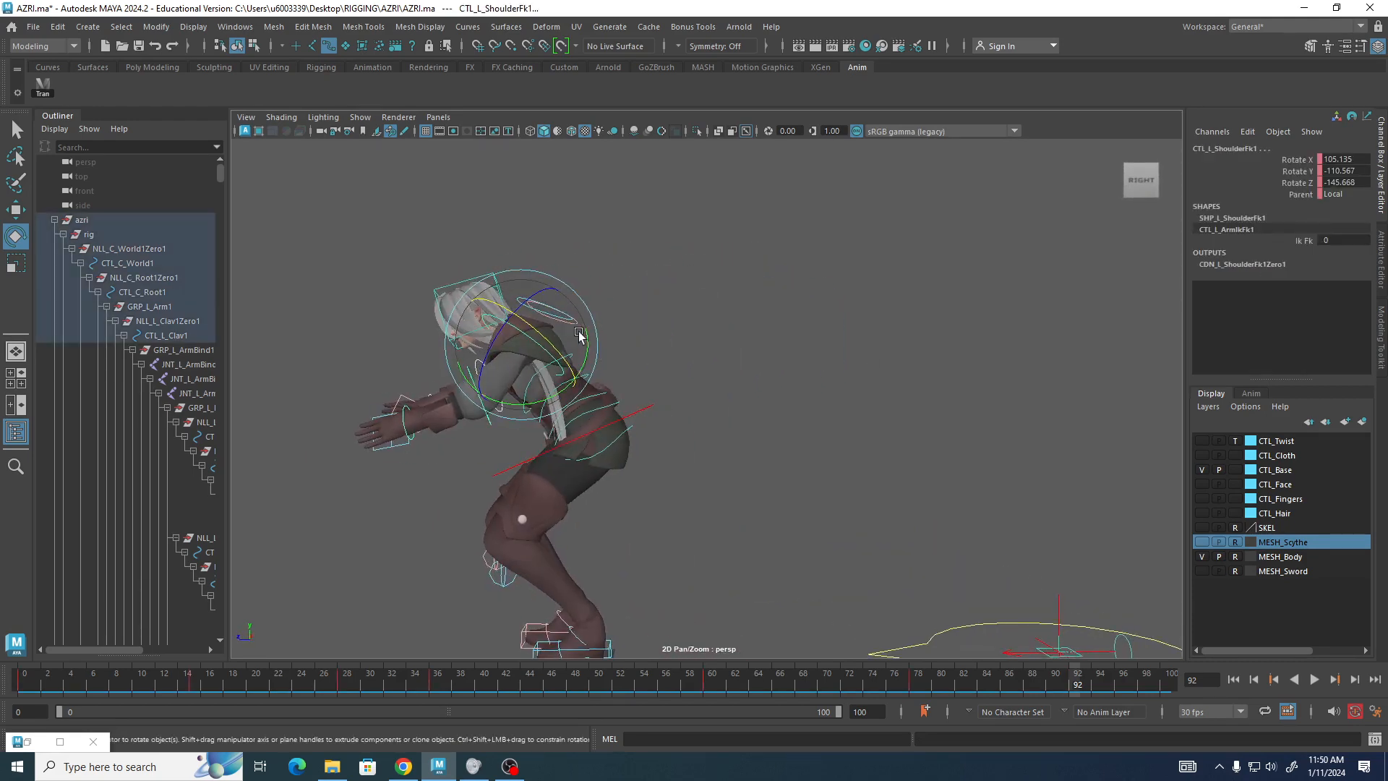
scroll(580, 338, up, 3)
click(575, 352)
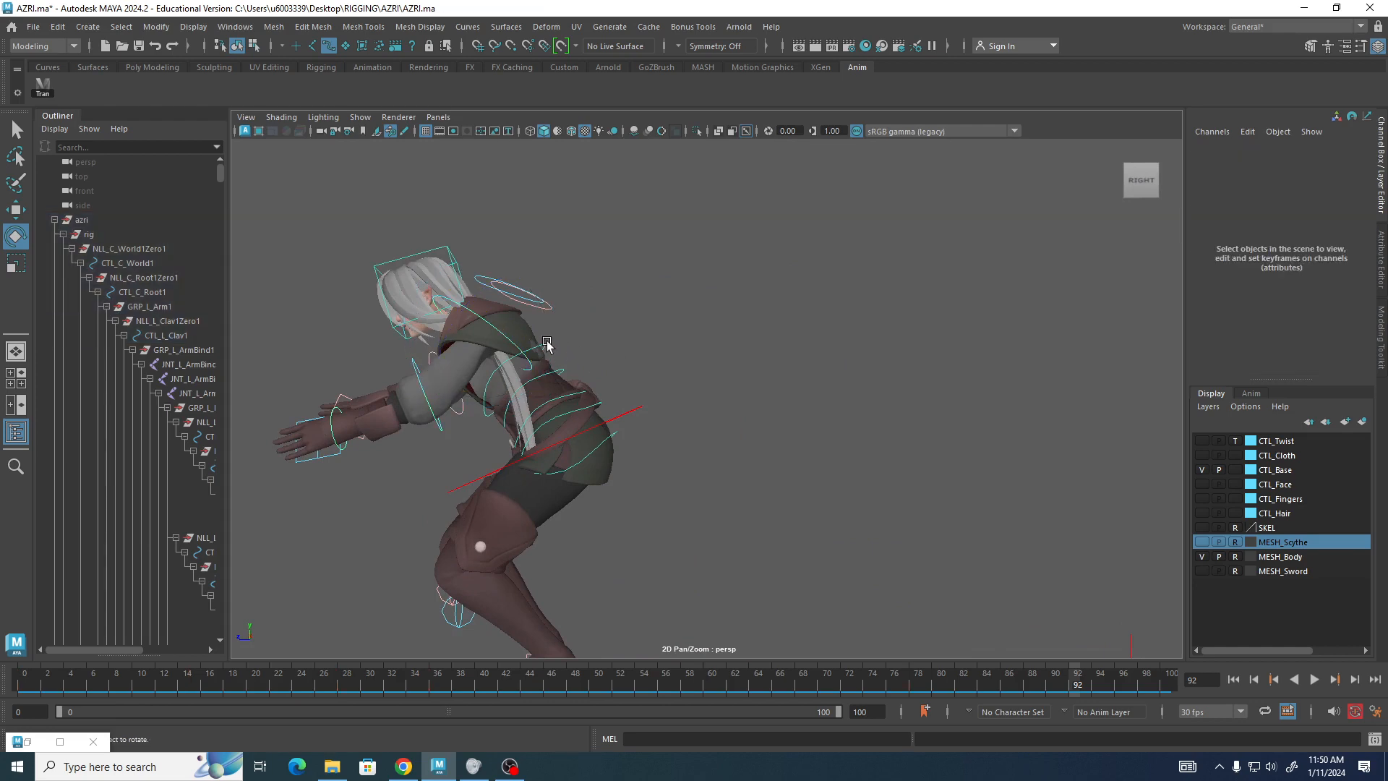
click(556, 346)
alt+middle_drag(559, 370, 627, 276)
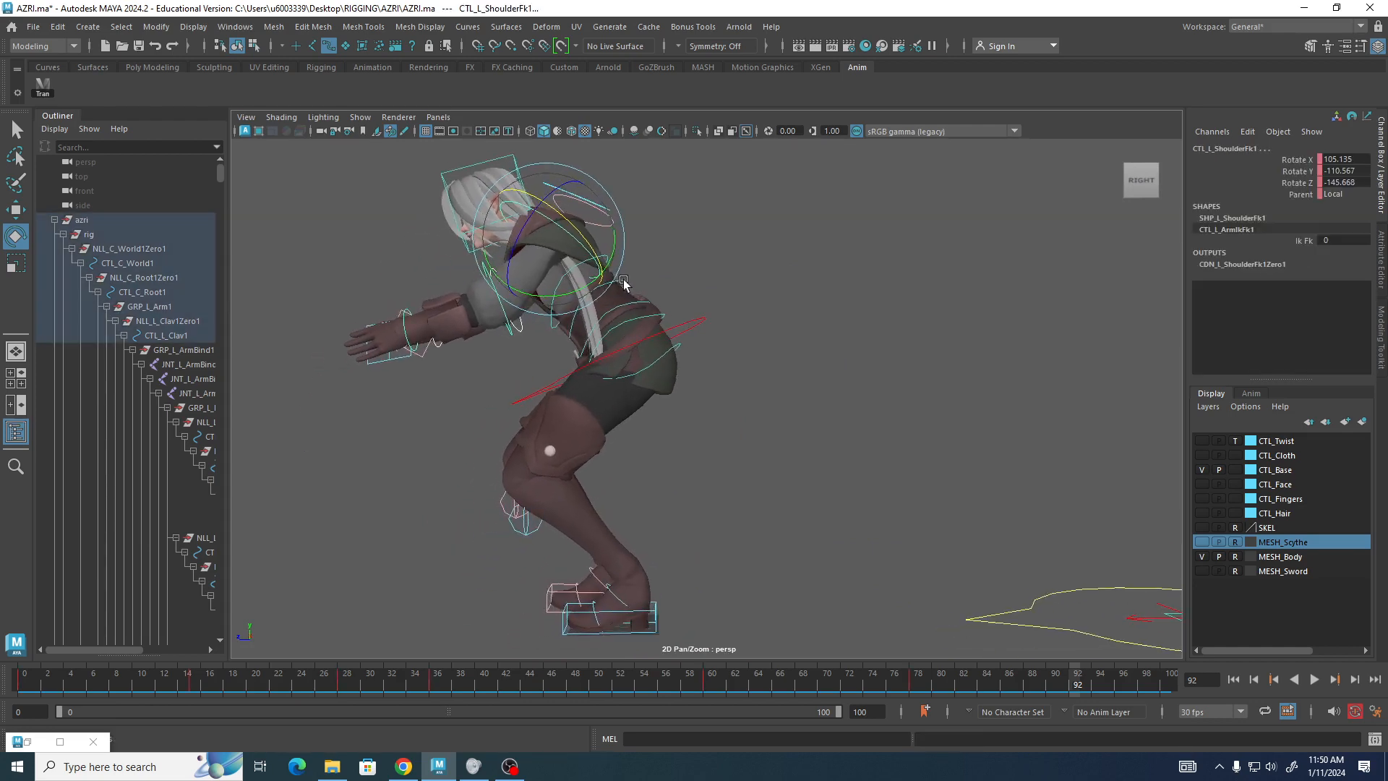
drag(540, 296, 638, 337)
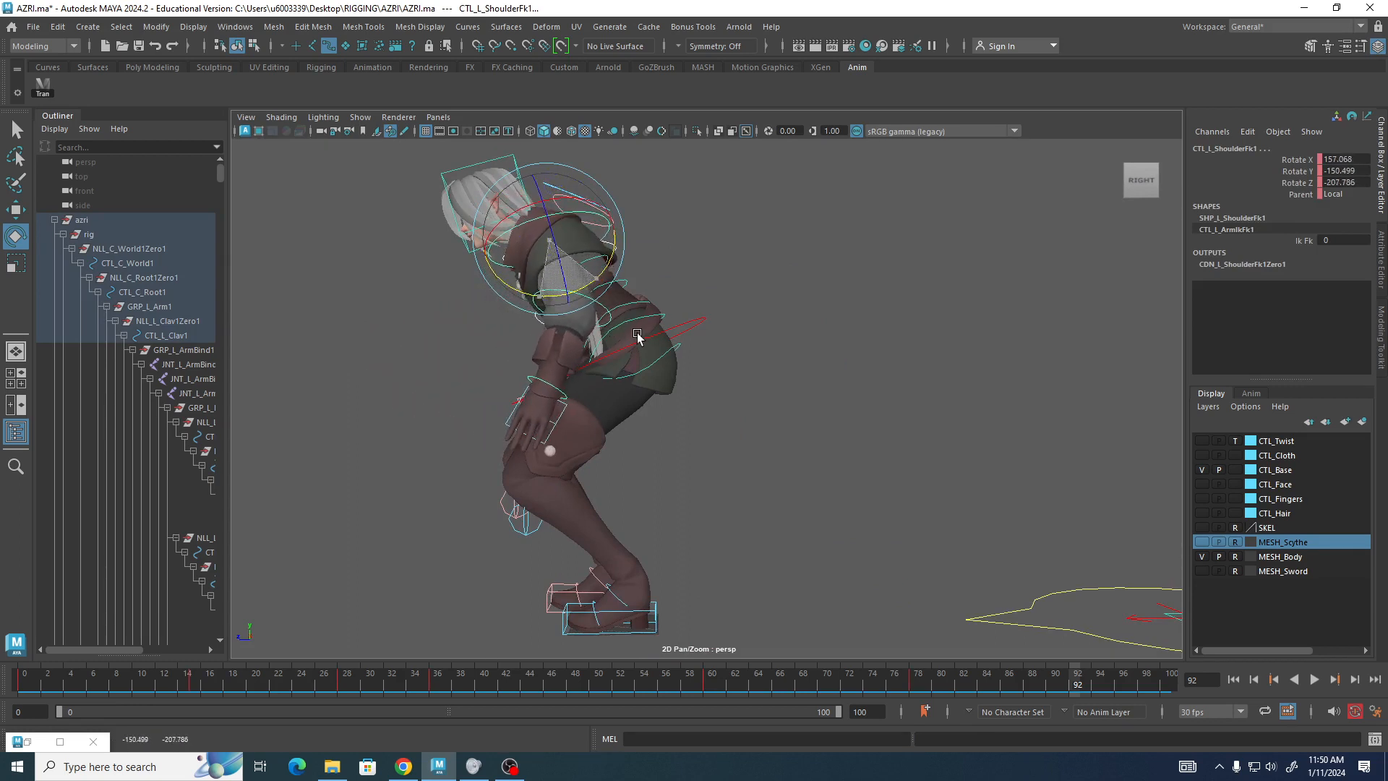
Rotate the head control to about 8.6, 10.0 and 2.5 degrees and set a key on it.
click(483, 169)
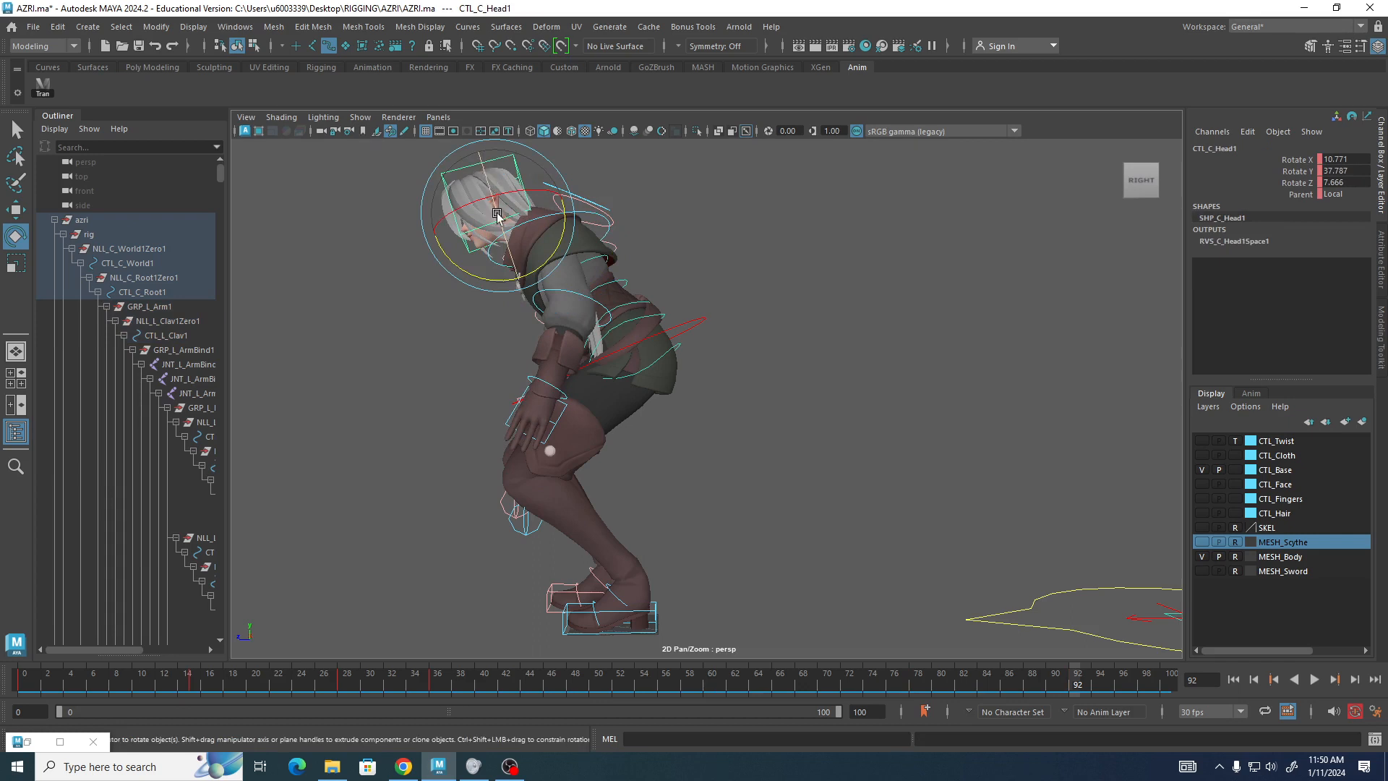
drag(465, 272, 483, 295)
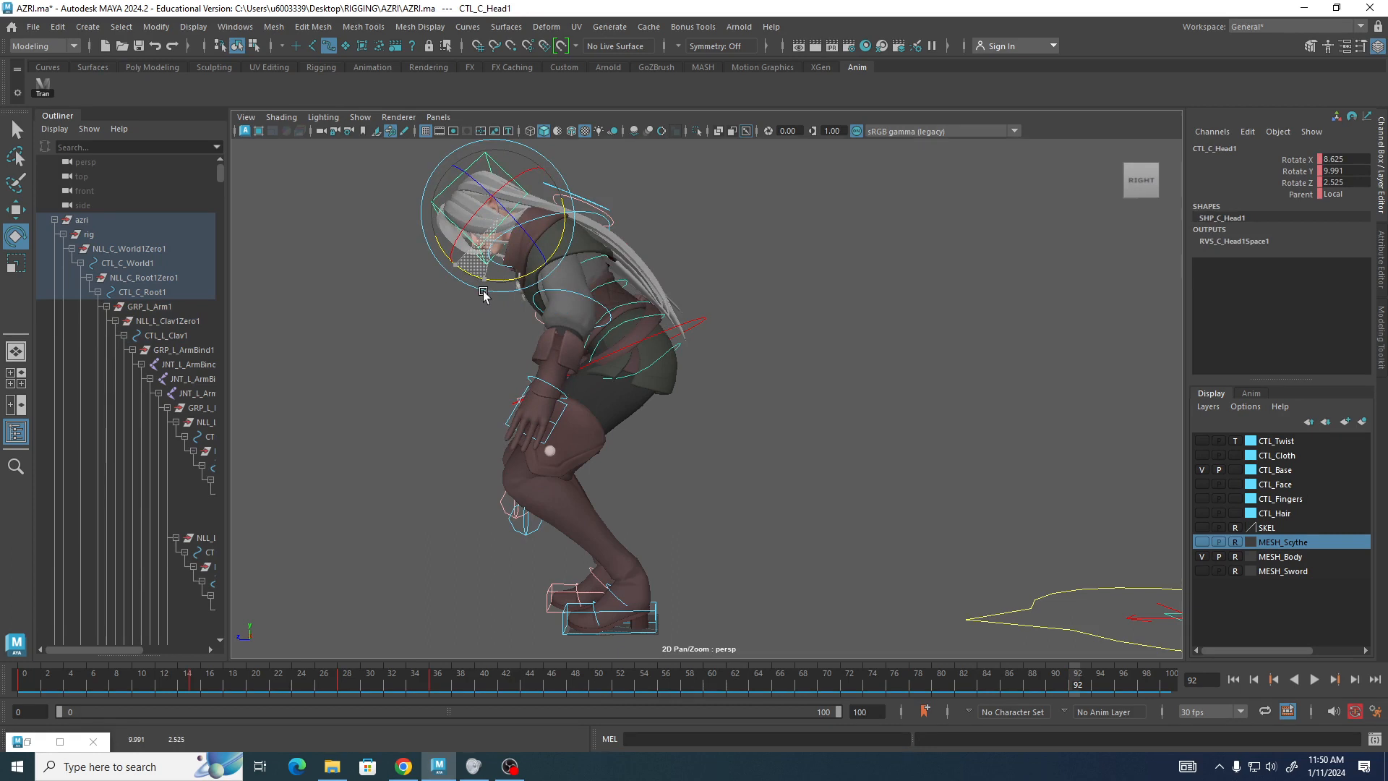
key(s)
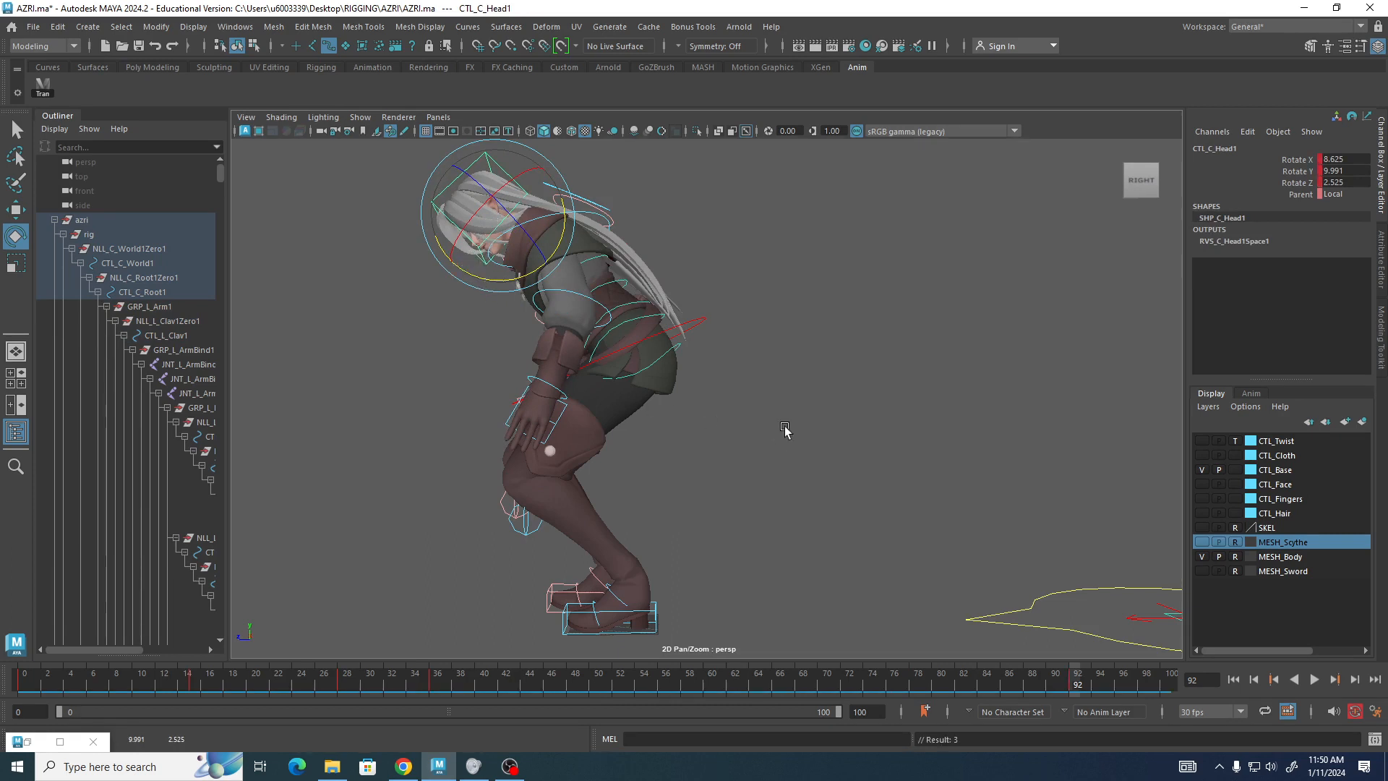
Play back the jump animation to review the motion.
scroll(779, 416, down, 2)
key(alt+v)
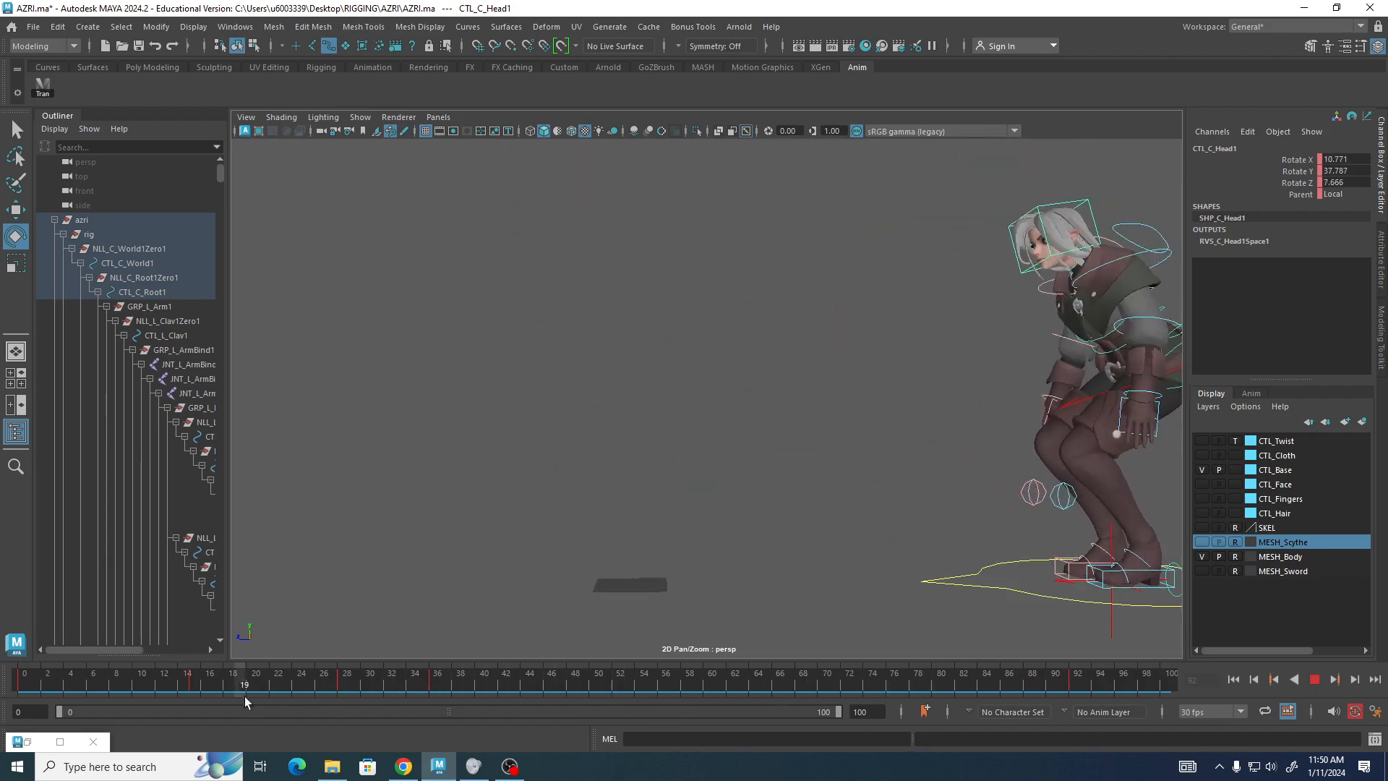
key(Escape)
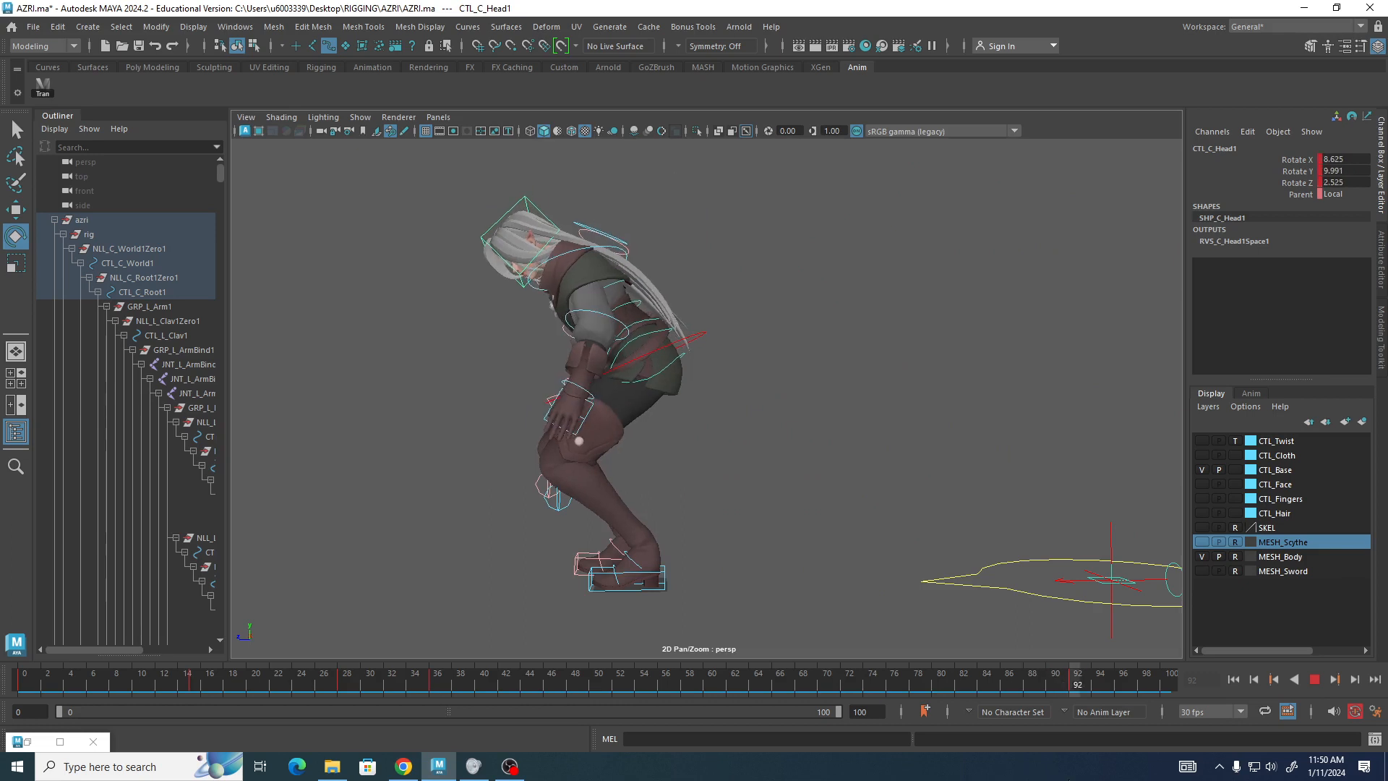
Select all the rig controls and set a keyframe on every one of them at frame 0.
scroll(541, 298, down, 5)
alt+middle_drag(804, 407, 768, 442)
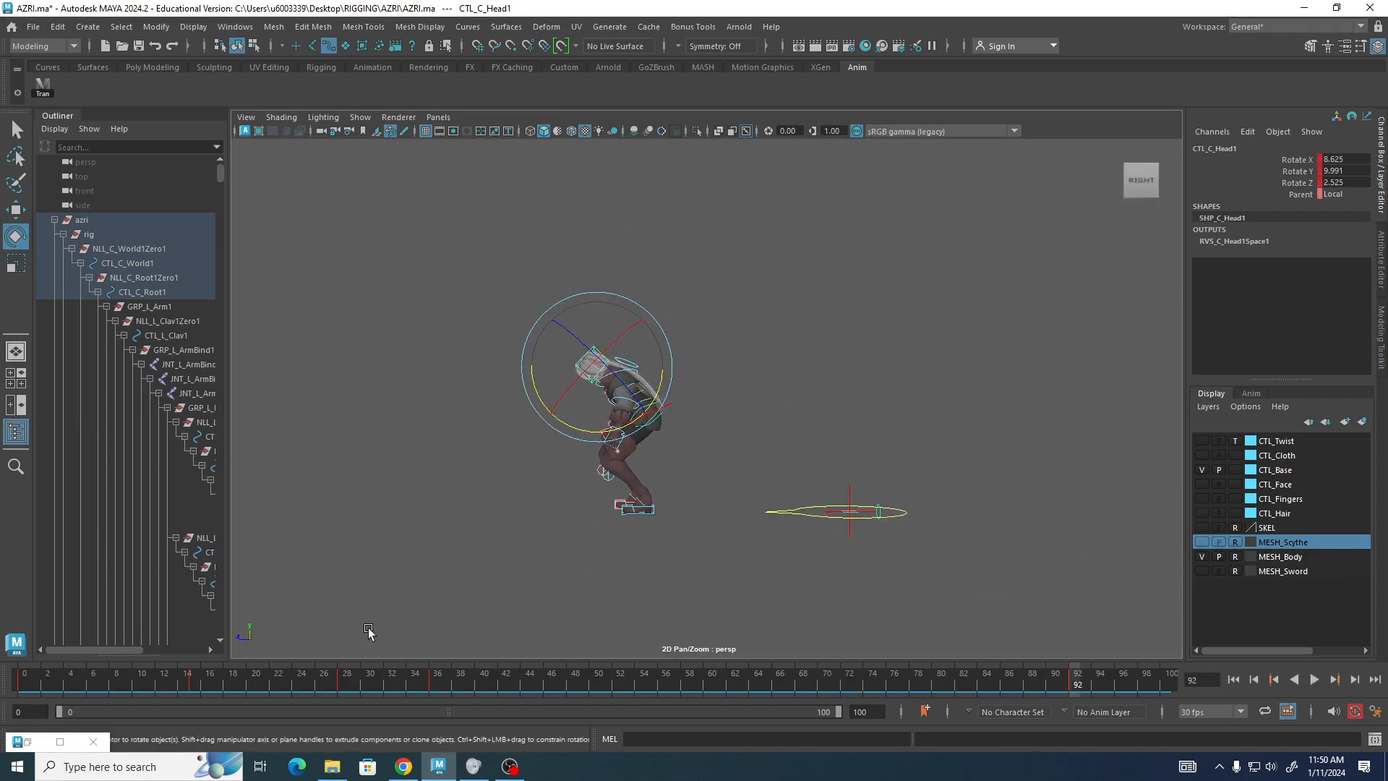
click(831, 445)
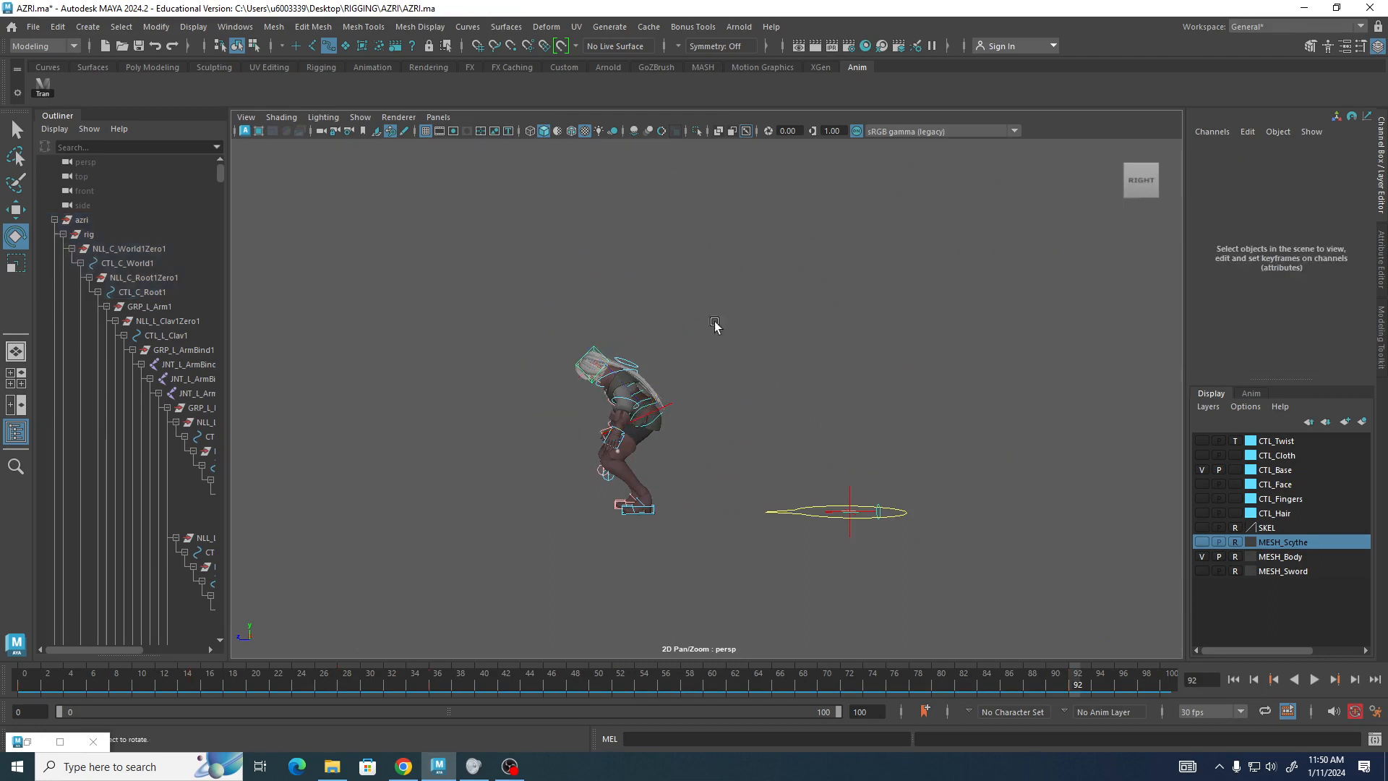
drag(486, 294, 705, 564)
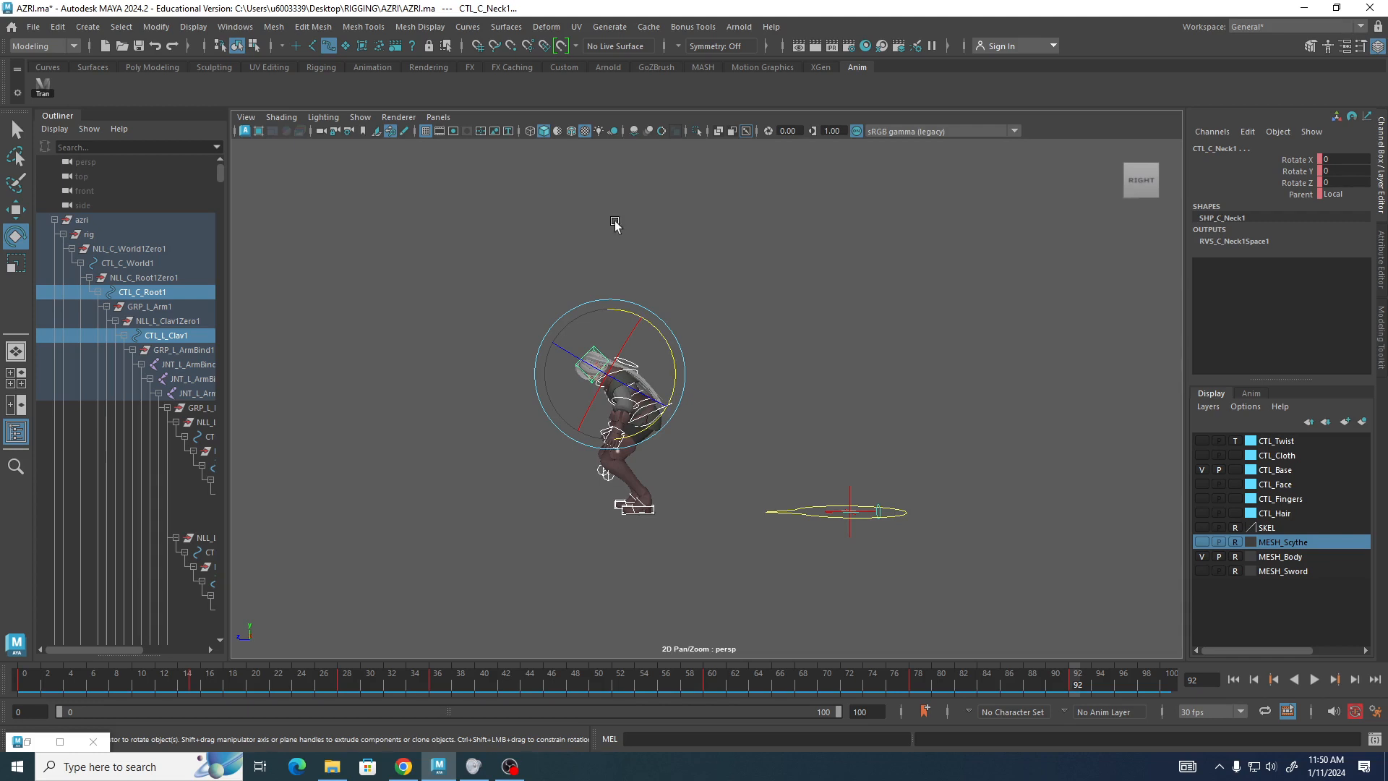
key(comma)
key(alt+v)
key(alt+shift+v)
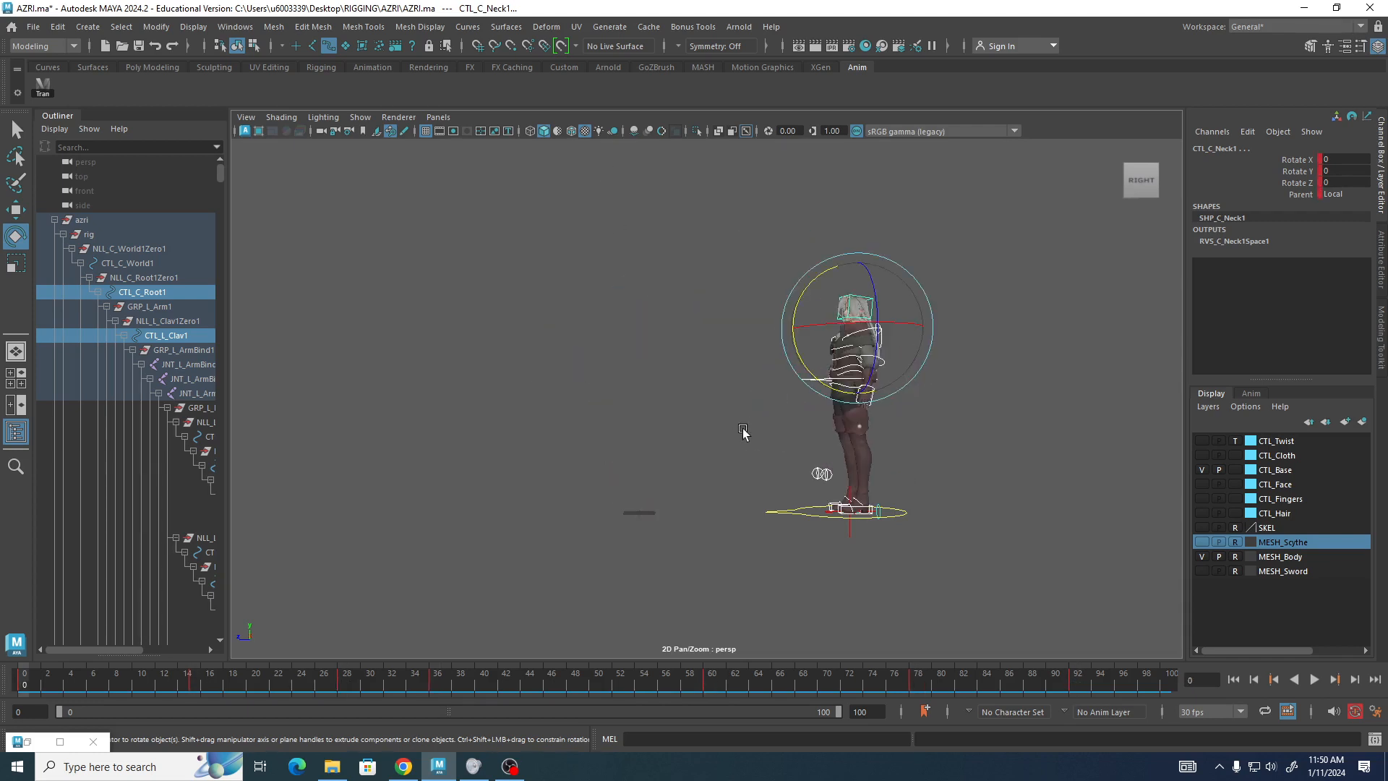
key(period)
key(period)
key(period)
key(period)
key(period)
key(period)
key(period)
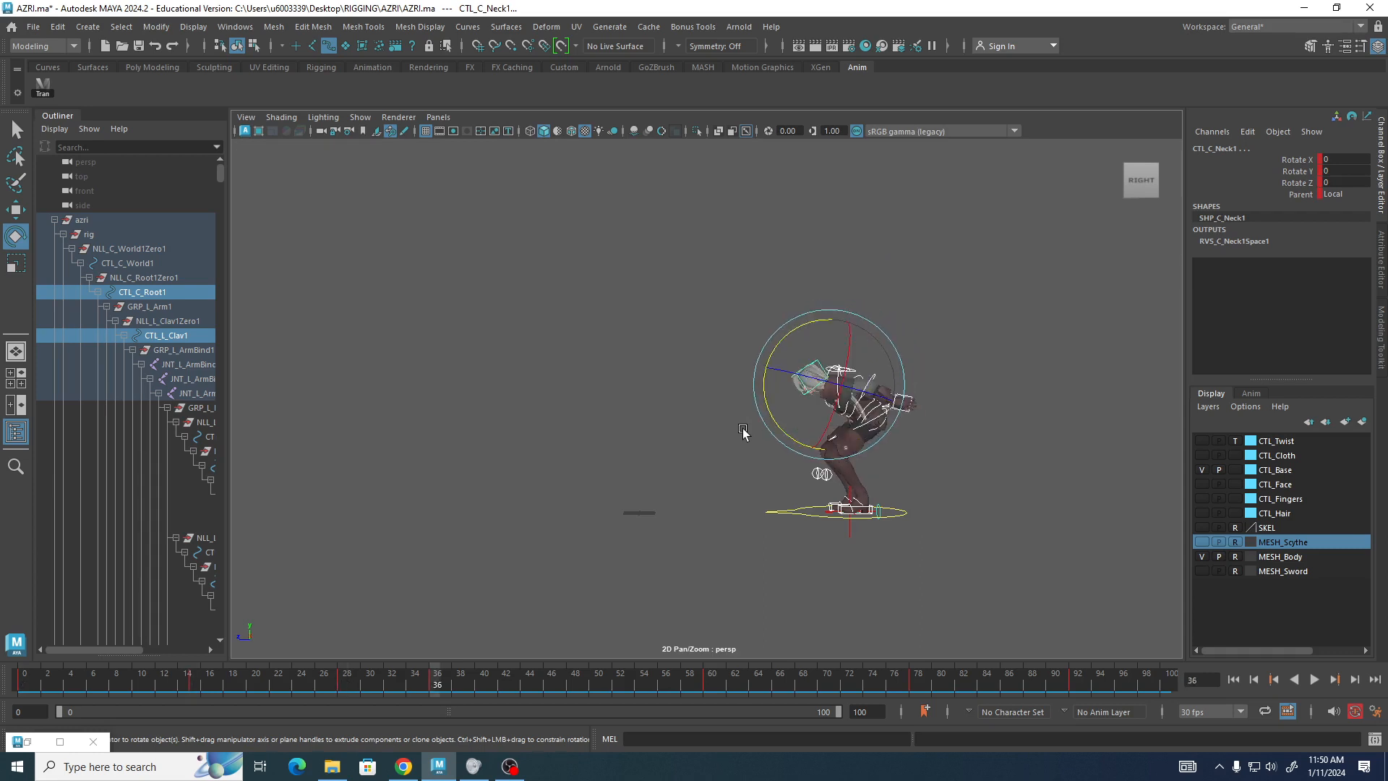
key(alt+v)
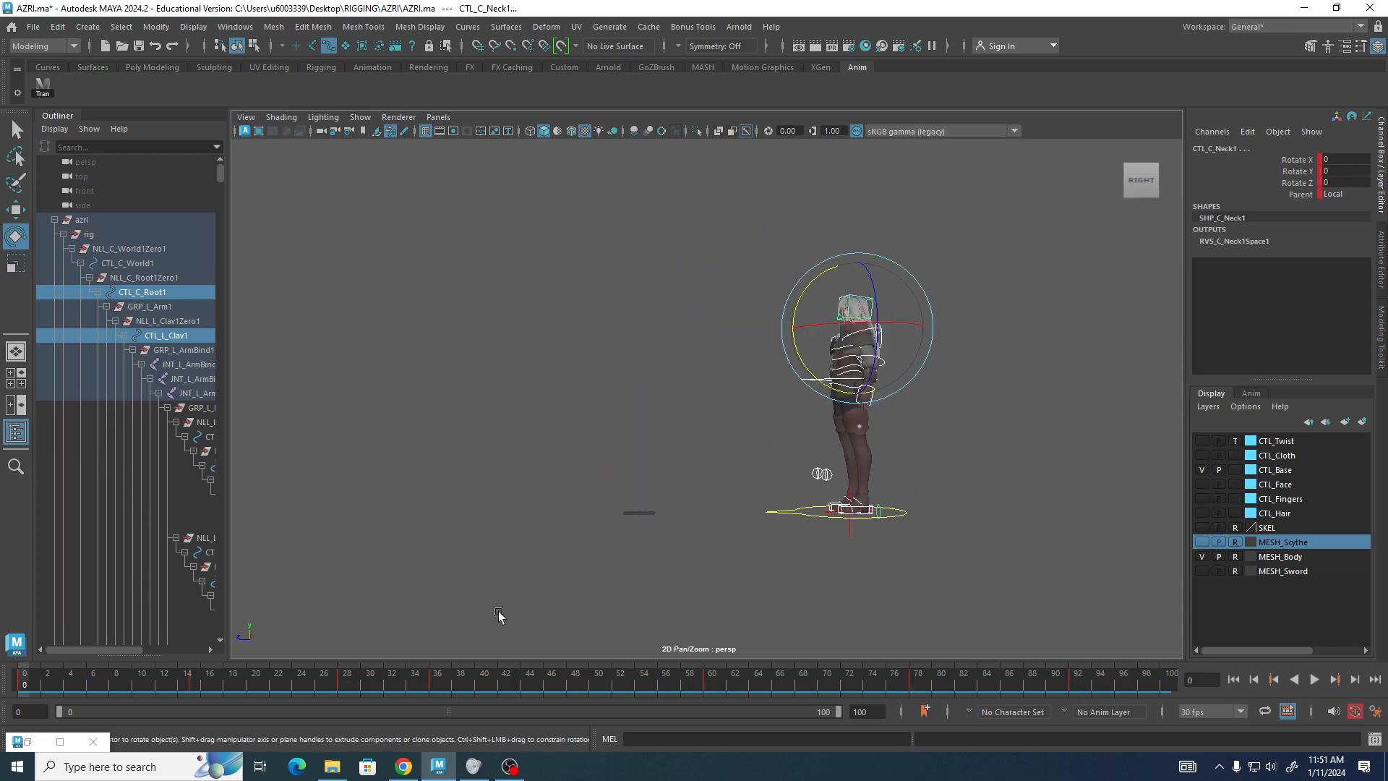
key(s)
Step through the keyframes one by one to review each jump pose.
key(.)
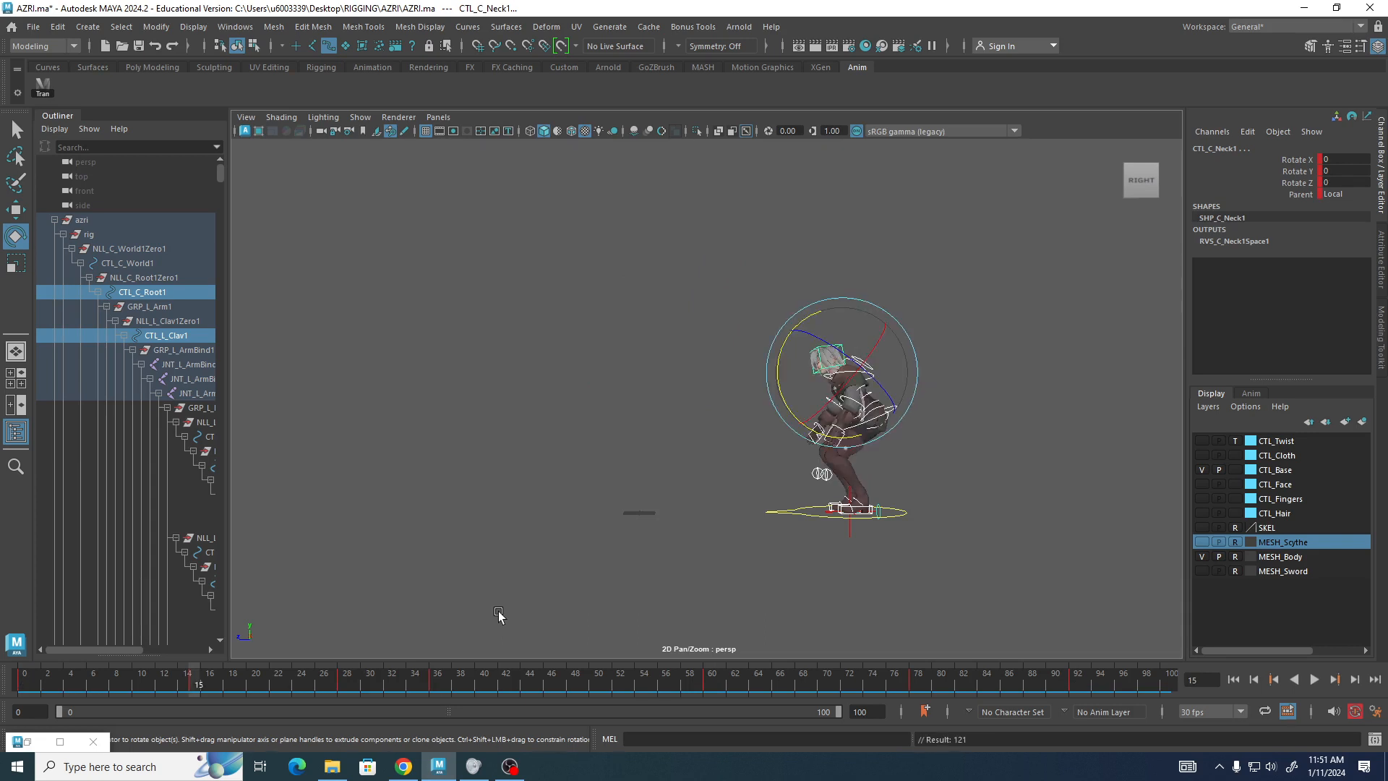
key(.)
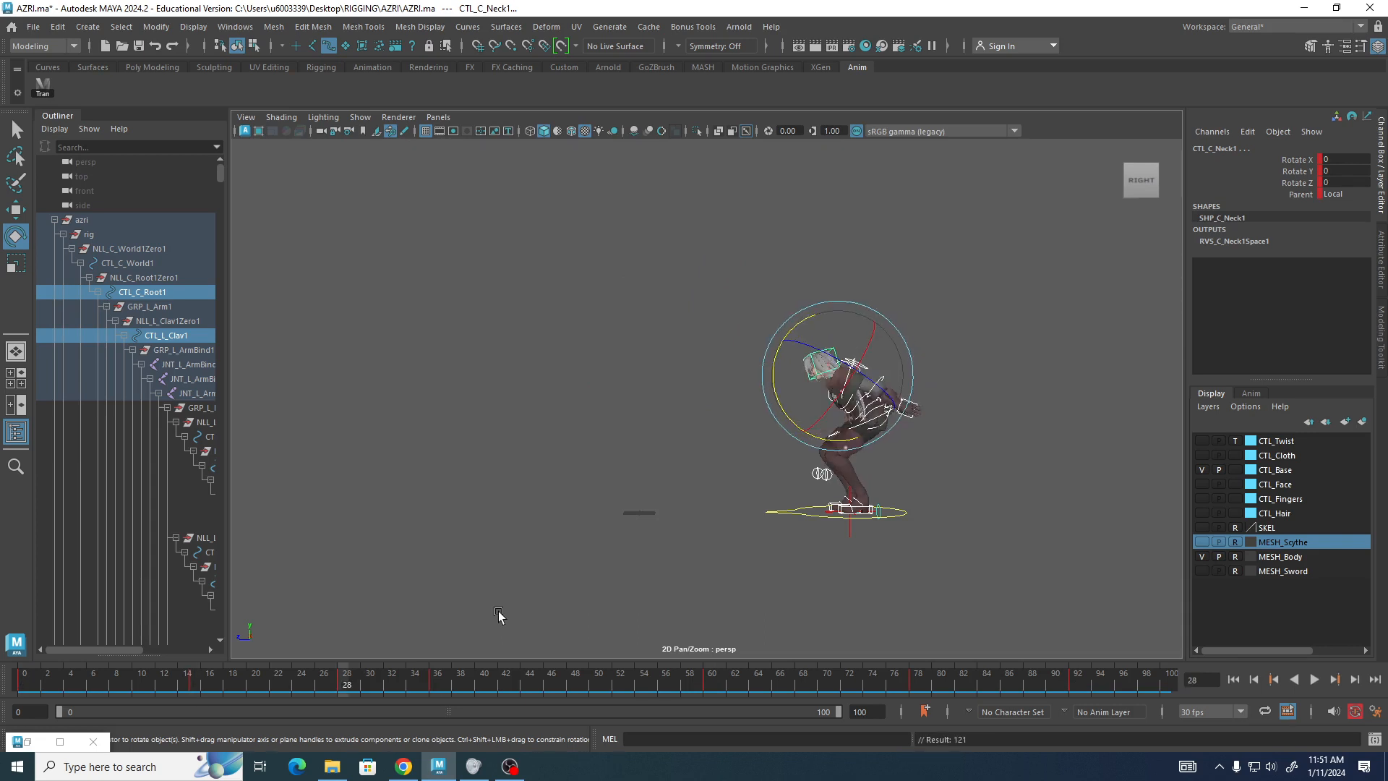
key(.)
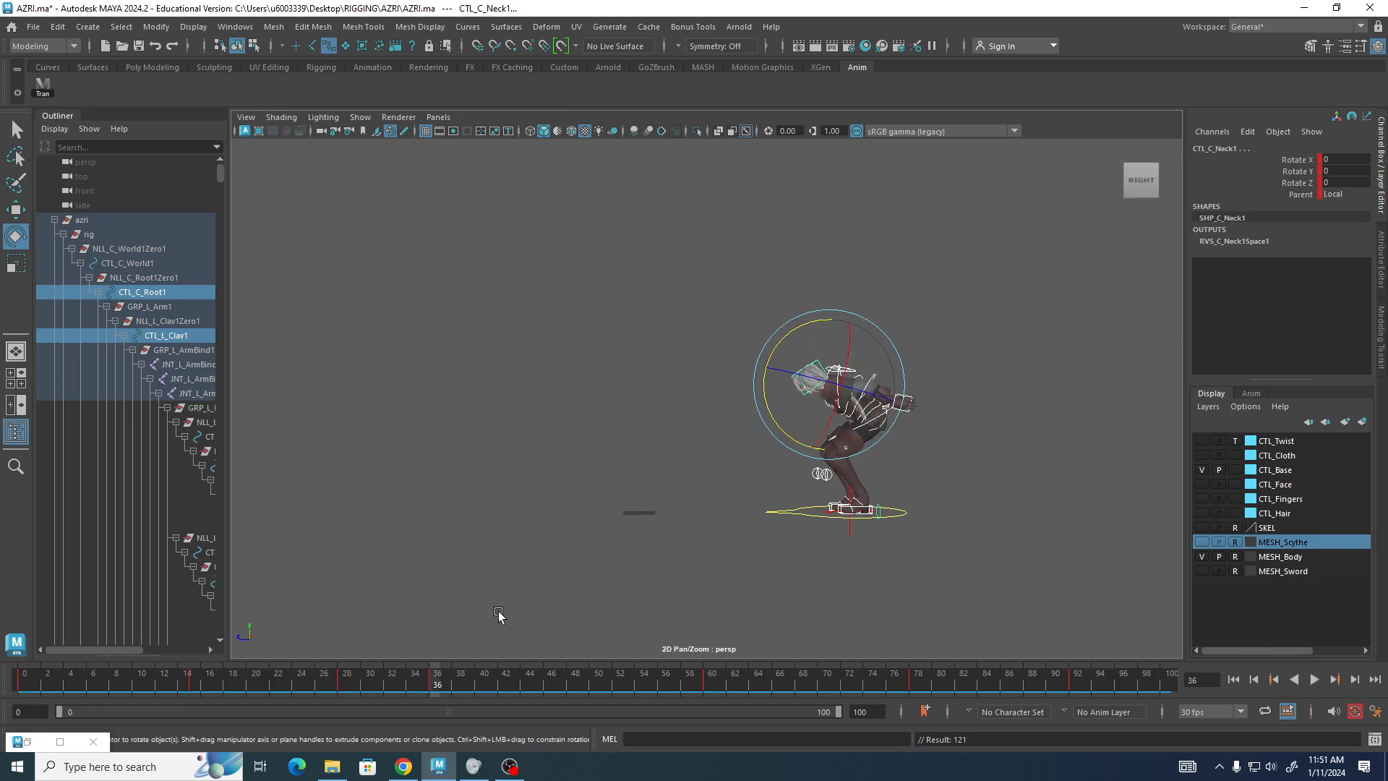
key(.)
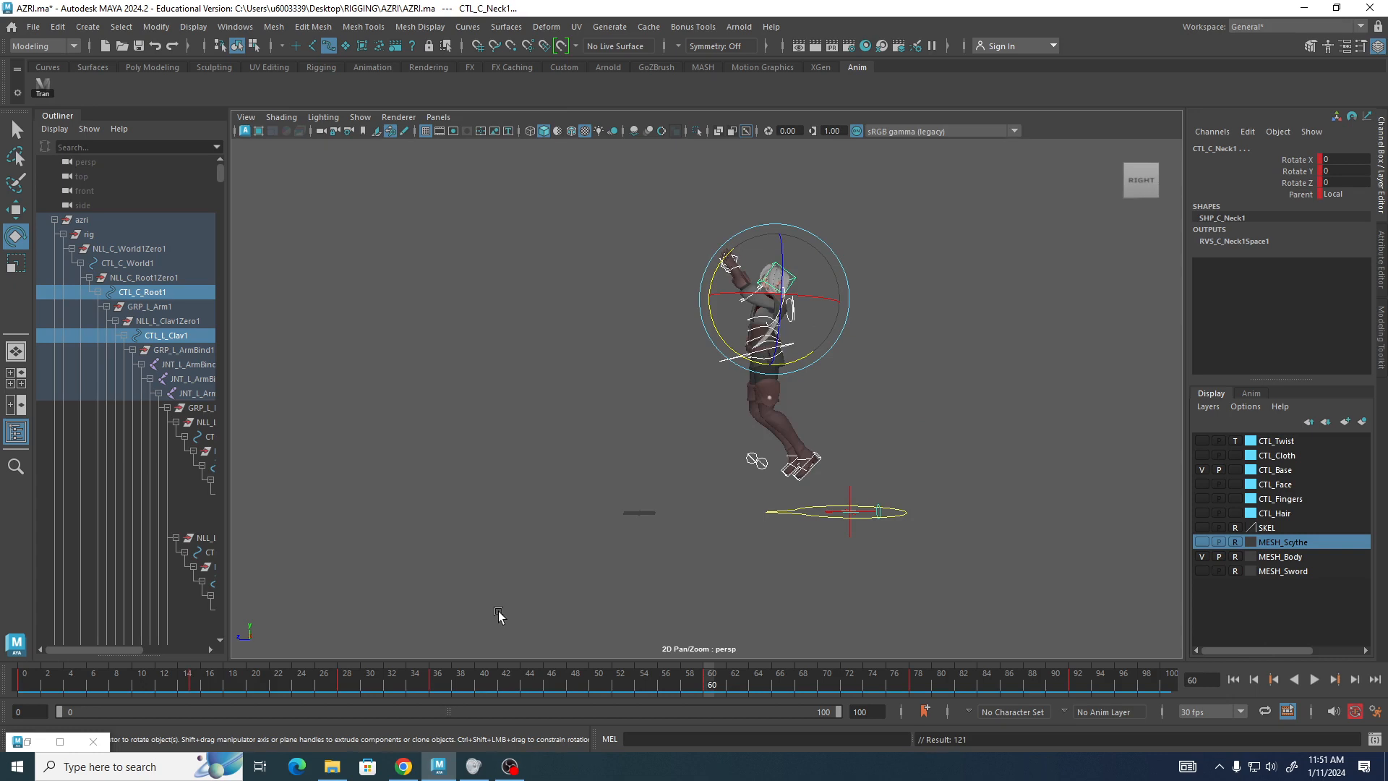
key(.)
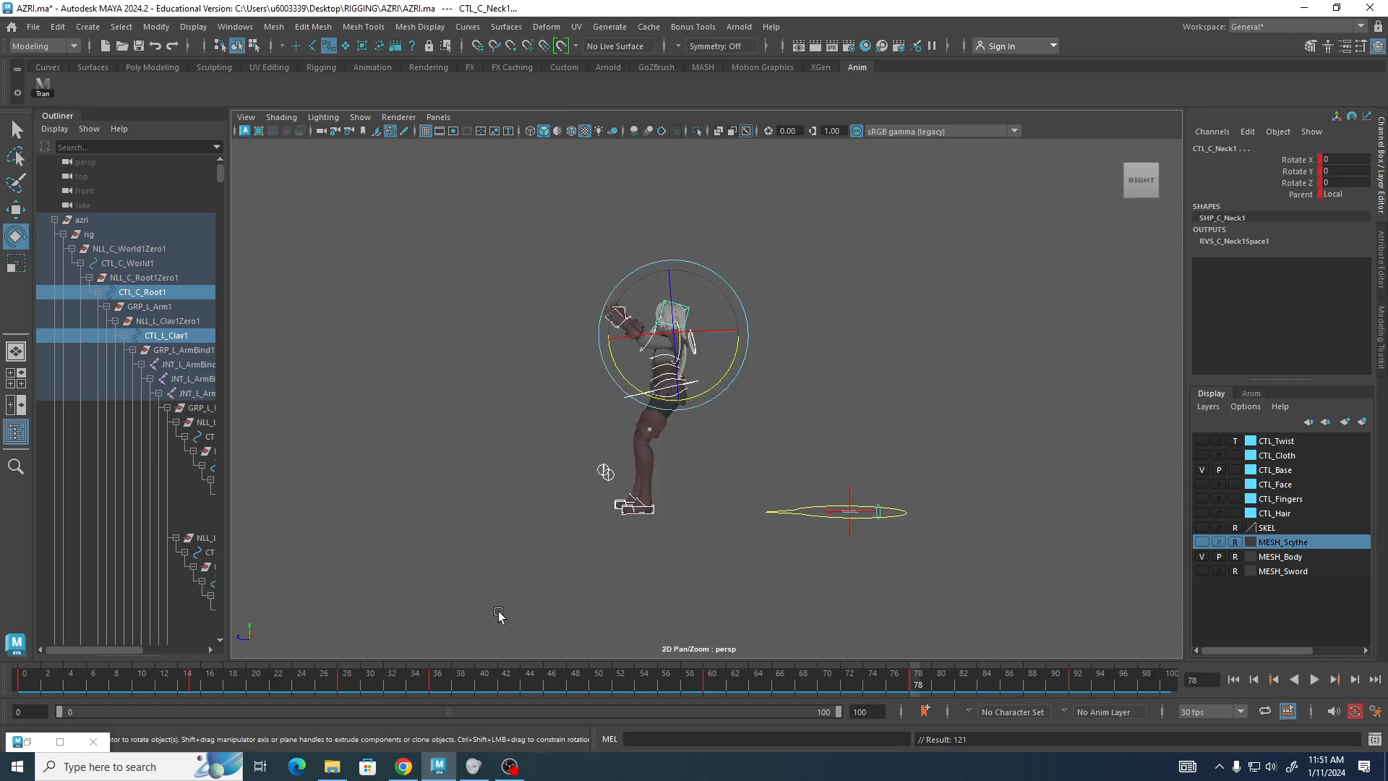
key(.)
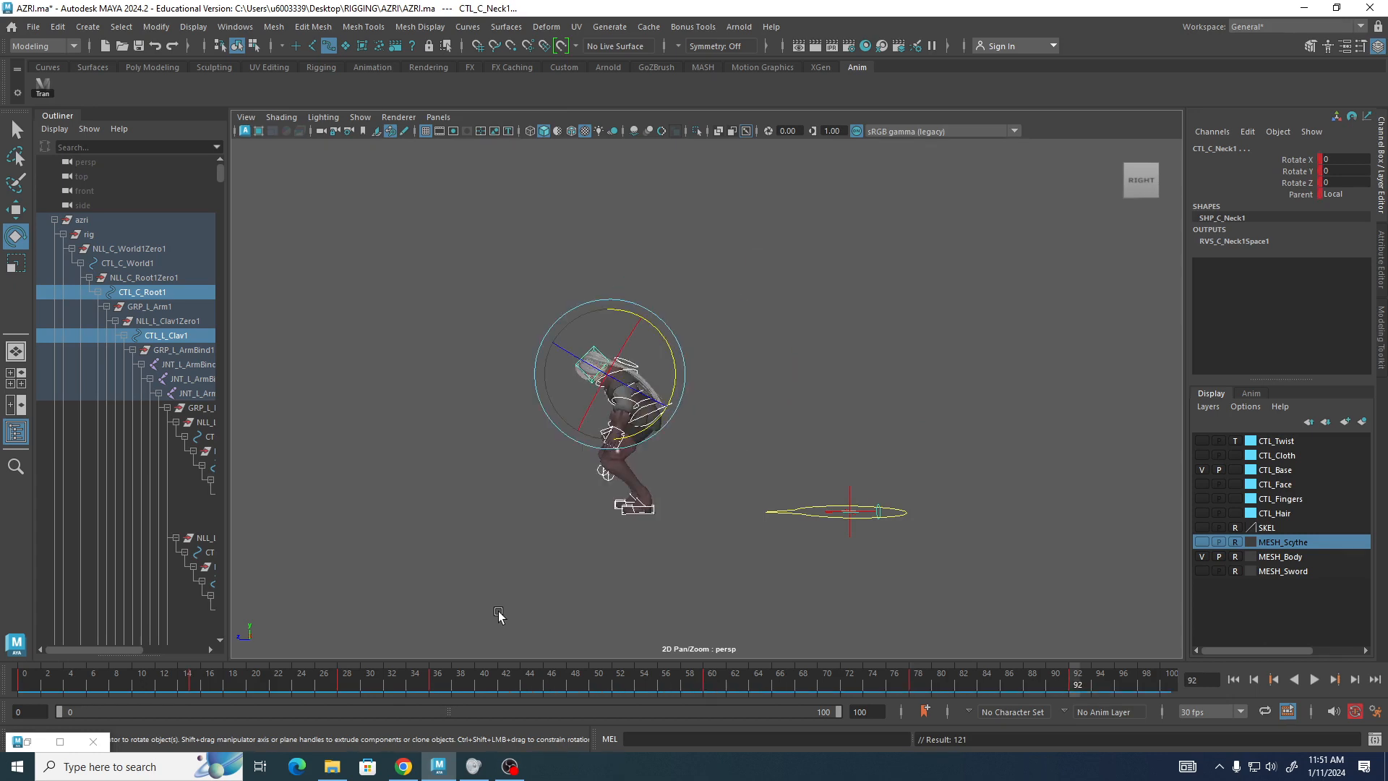
Switch the interface to the Animation workspace.
click(236, 27)
mouse_move(275, 76)
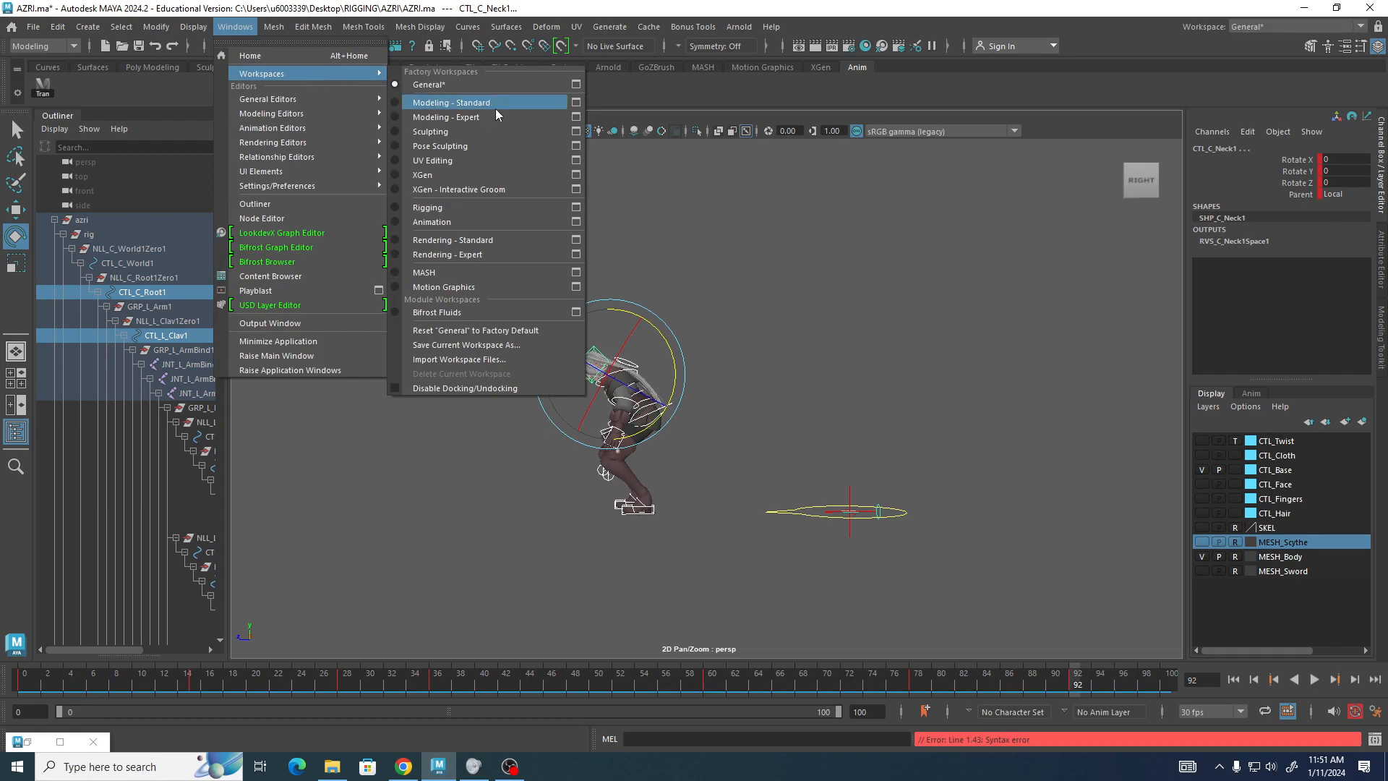
click(470, 223)
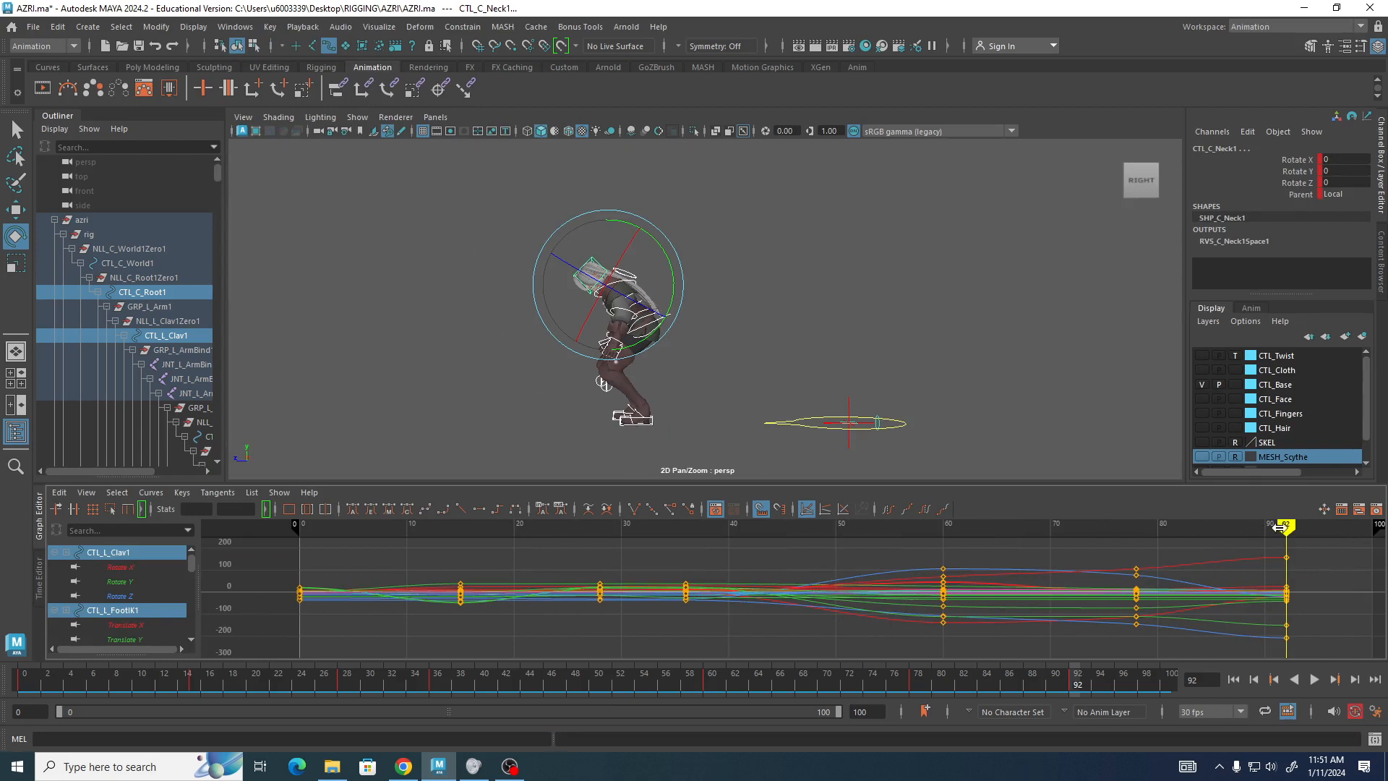
Inspect the root control's Translate Y animation curve in the Graph Editor while scrubbing the timeline.
mouse_move(1279, 529)
mouse_down()
mouse_move(817, 571)
mouse_move(260, 597)
mouse_move(1234, 600)
mouse_move(213, 640)
mouse_move(175, 675)
mouse_move(1026, 666)
mouse_move(270, 642)
mouse_move(967, 631)
mouse_move(178, 640)
mouse_move(1183, 613)
mouse_move(311, 601)
mouse_move(521, 620)
mouse_move(839, 622)
mouse_move(239, 622)
mouse_move(944, 621)
mouse_up()
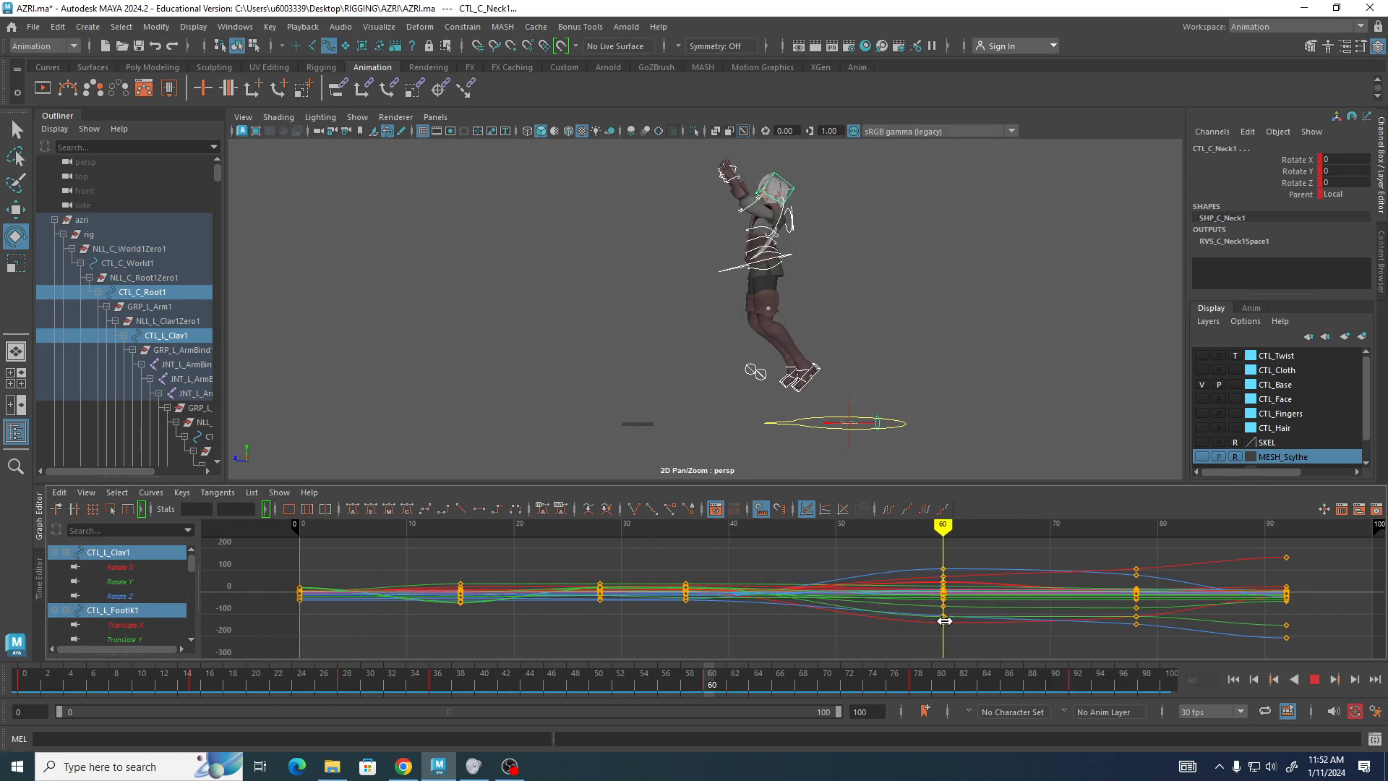
mouse_move(945, 620)
mouse_down()
mouse_move(256, 620)
mouse_move(1201, 625)
mouse_move(439, 623)
mouse_move(750, 629)
mouse_move(919, 673)
mouse_up()
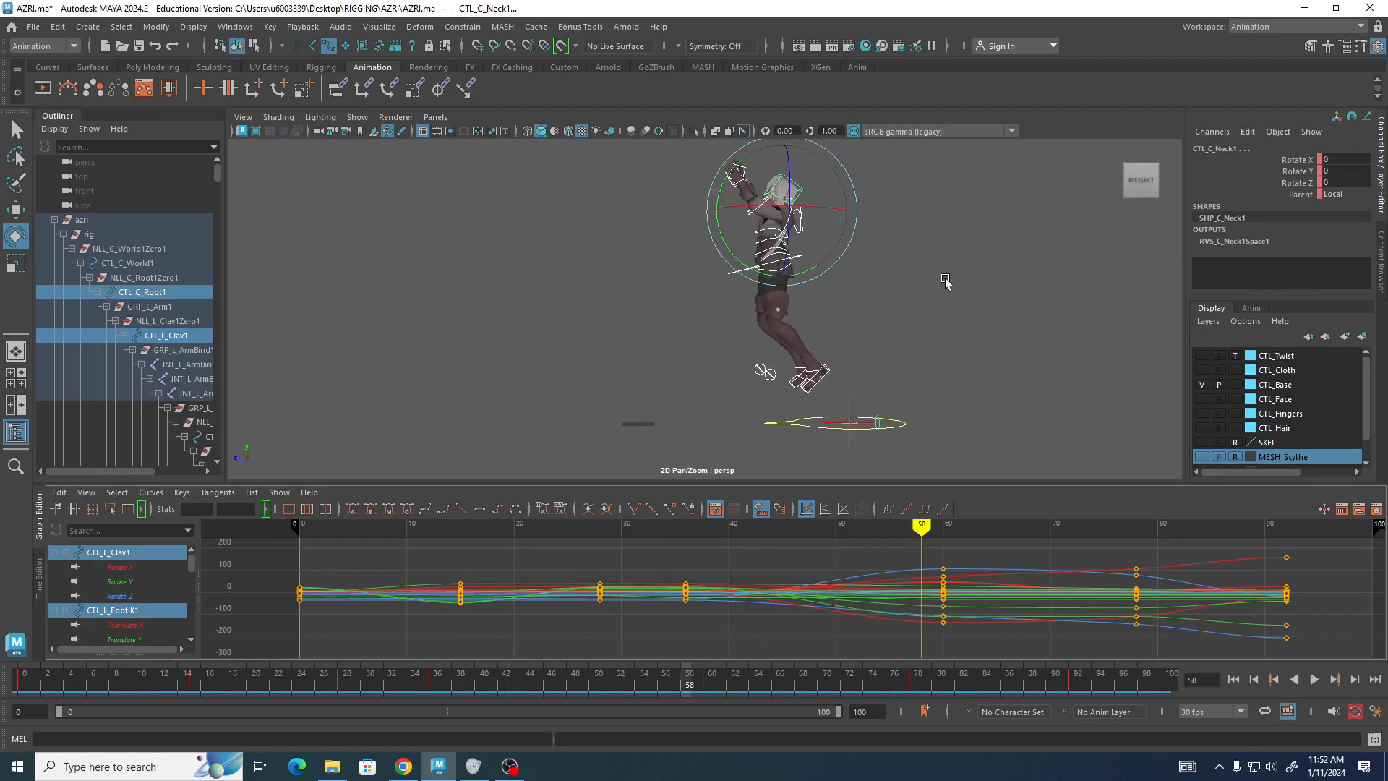
click(880, 287)
click(738, 273)
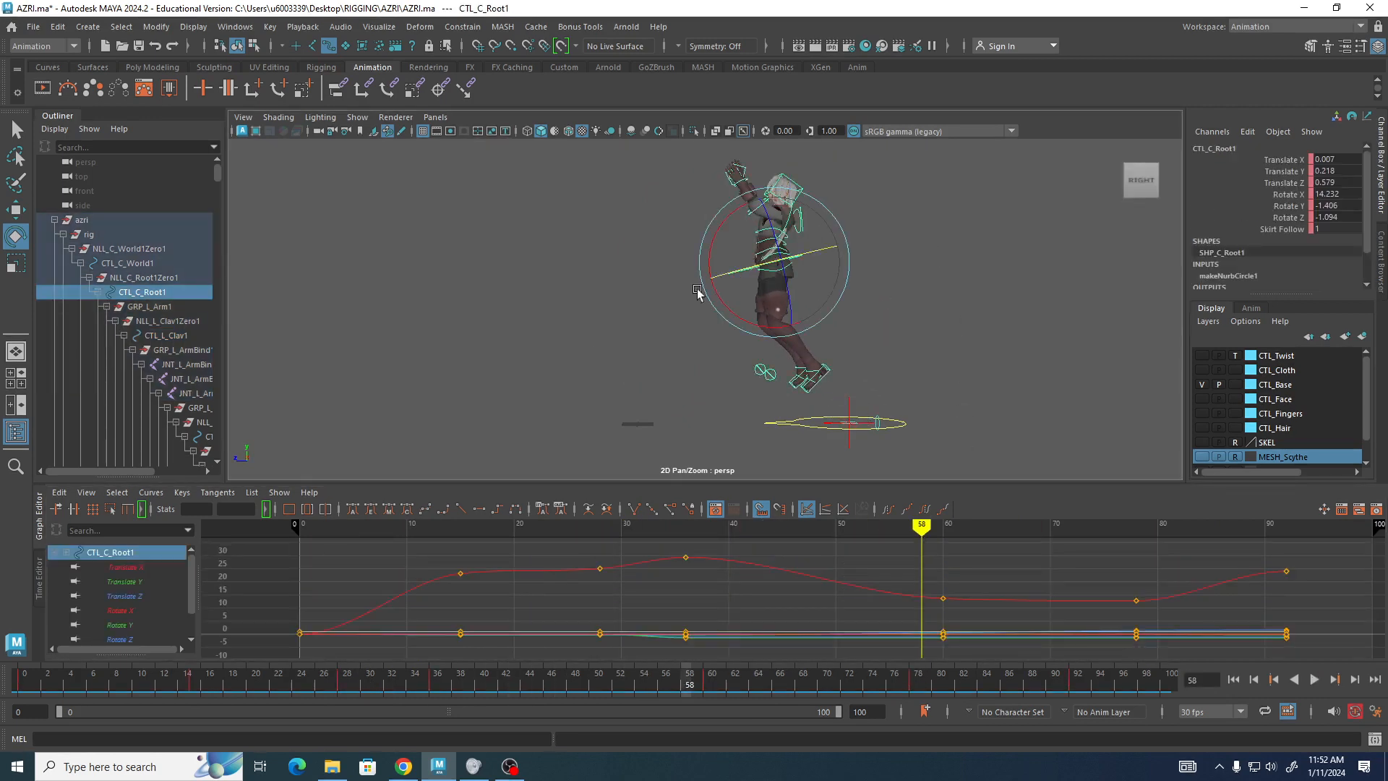
click(133, 583)
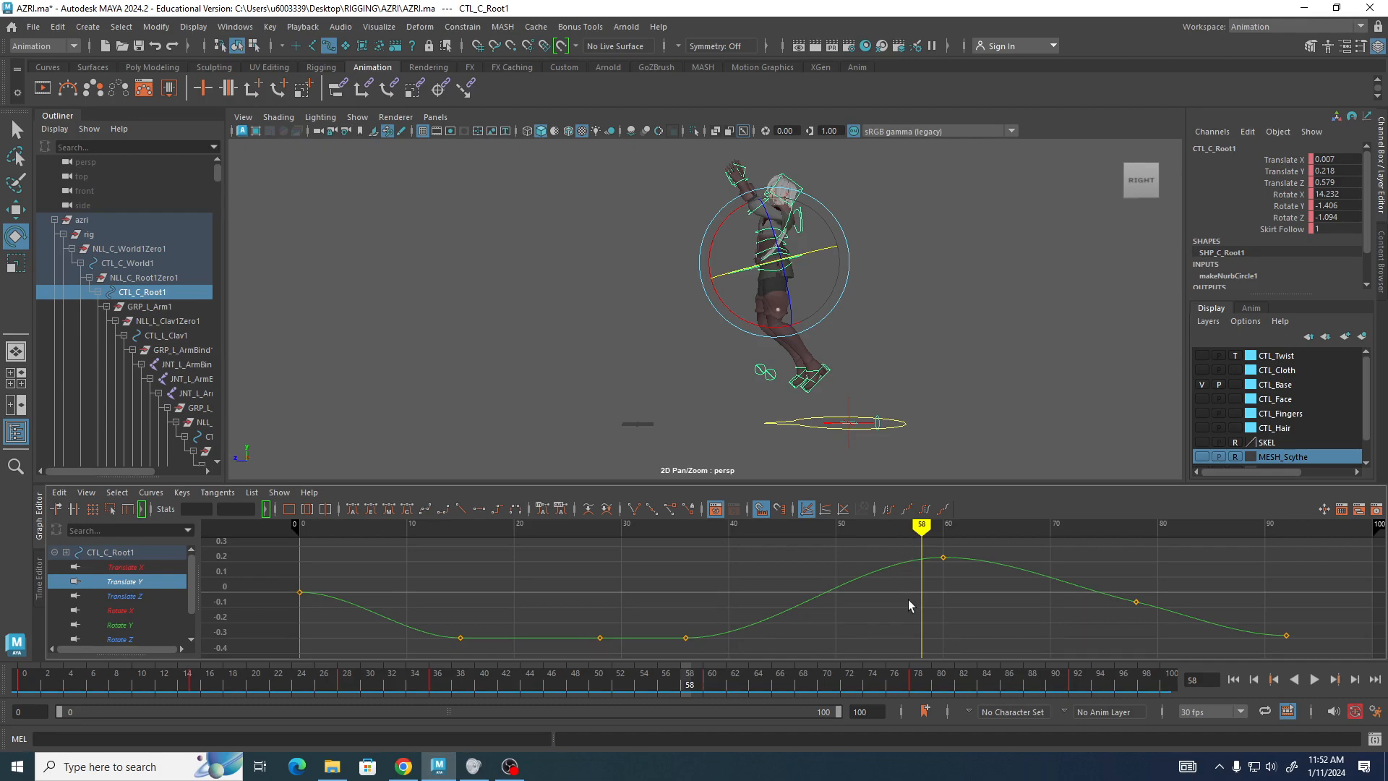
drag(908, 483, 908, 433)
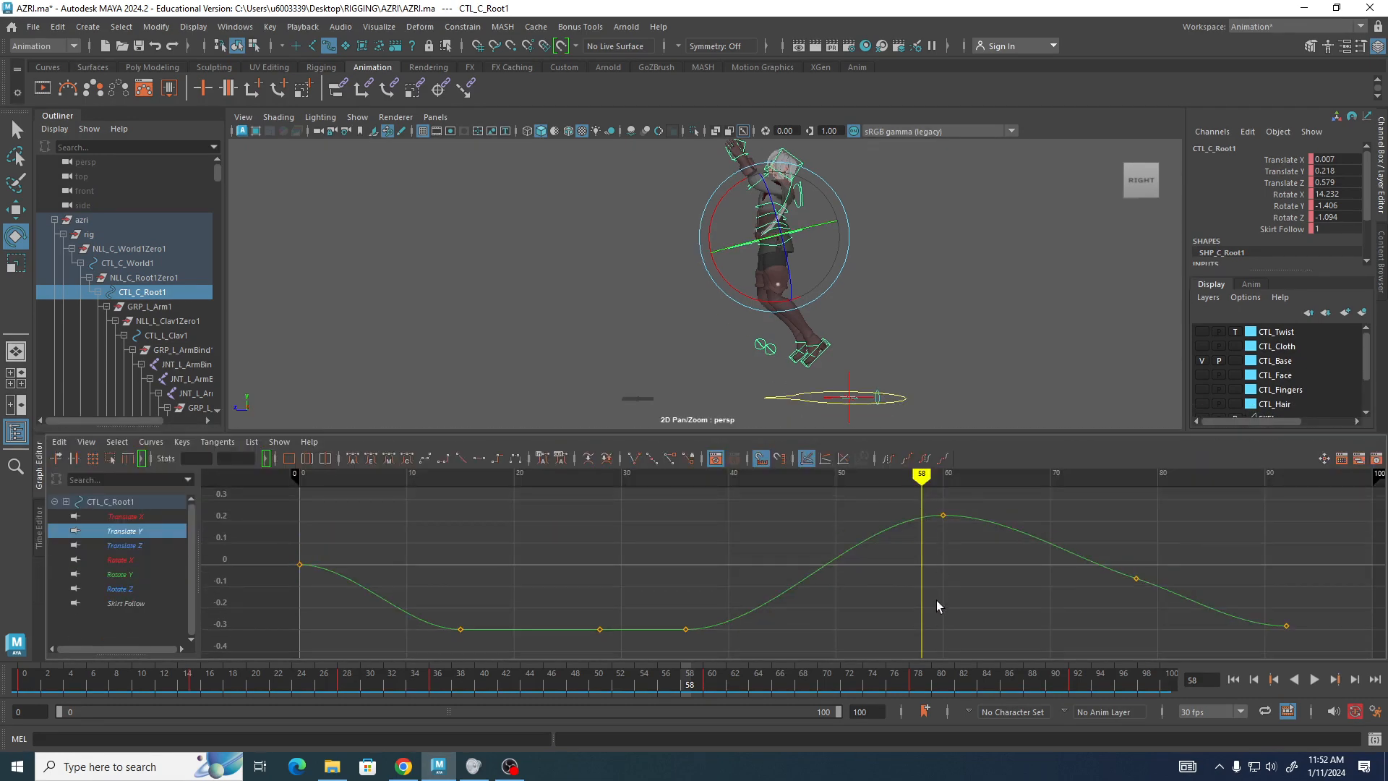
scroll(935, 609, down, 4)
key(f)
click(915, 281)
click(732, 251)
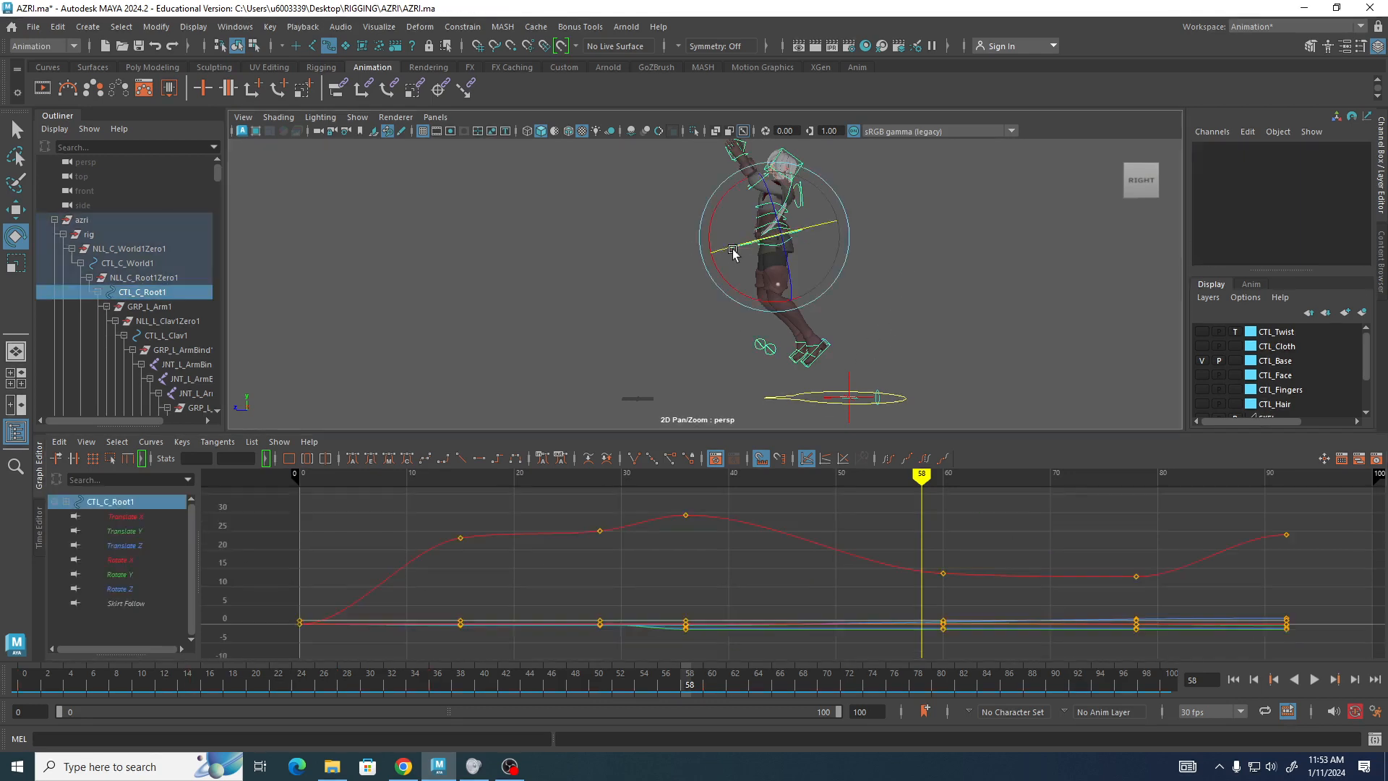
click(130, 532)
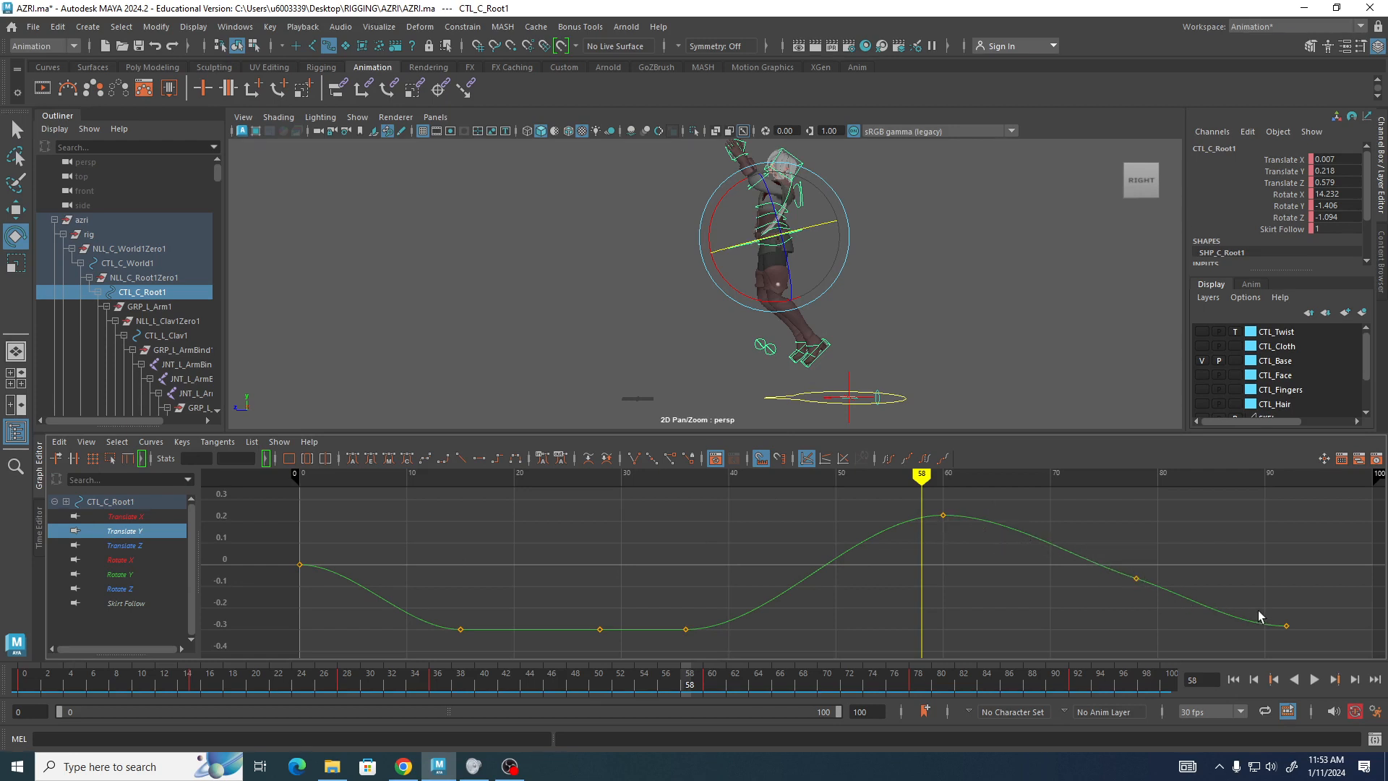
mouse_move(927, 477)
mouse_down()
mouse_move(727, 477)
mouse_move(248, 432)
mouse_move(557, 478)
mouse_move(728, 485)
mouse_move(610, 493)
mouse_move(694, 507)
mouse_move(880, 478)
mouse_move(1051, 474)
mouse_move(902, 470)
mouse_move(1053, 442)
mouse_move(1288, 509)
mouse_move(835, 480)
mouse_move(987, 483)
mouse_move(1301, 539)
mouse_move(574, 534)
mouse_move(925, 526)
mouse_move(602, 511)
mouse_move(987, 499)
mouse_move(1167, 519)
mouse_move(843, 525)
mouse_move(1072, 505)
mouse_move(1299, 543)
mouse_move(889, 527)
mouse_move(1239, 589)
mouse_move(803, 561)
mouse_move(870, 566)
mouse_up()
Select all rig controls and shift their last two keyframes about 4 frames earlier in the Graph Editor.
click(561, 196)
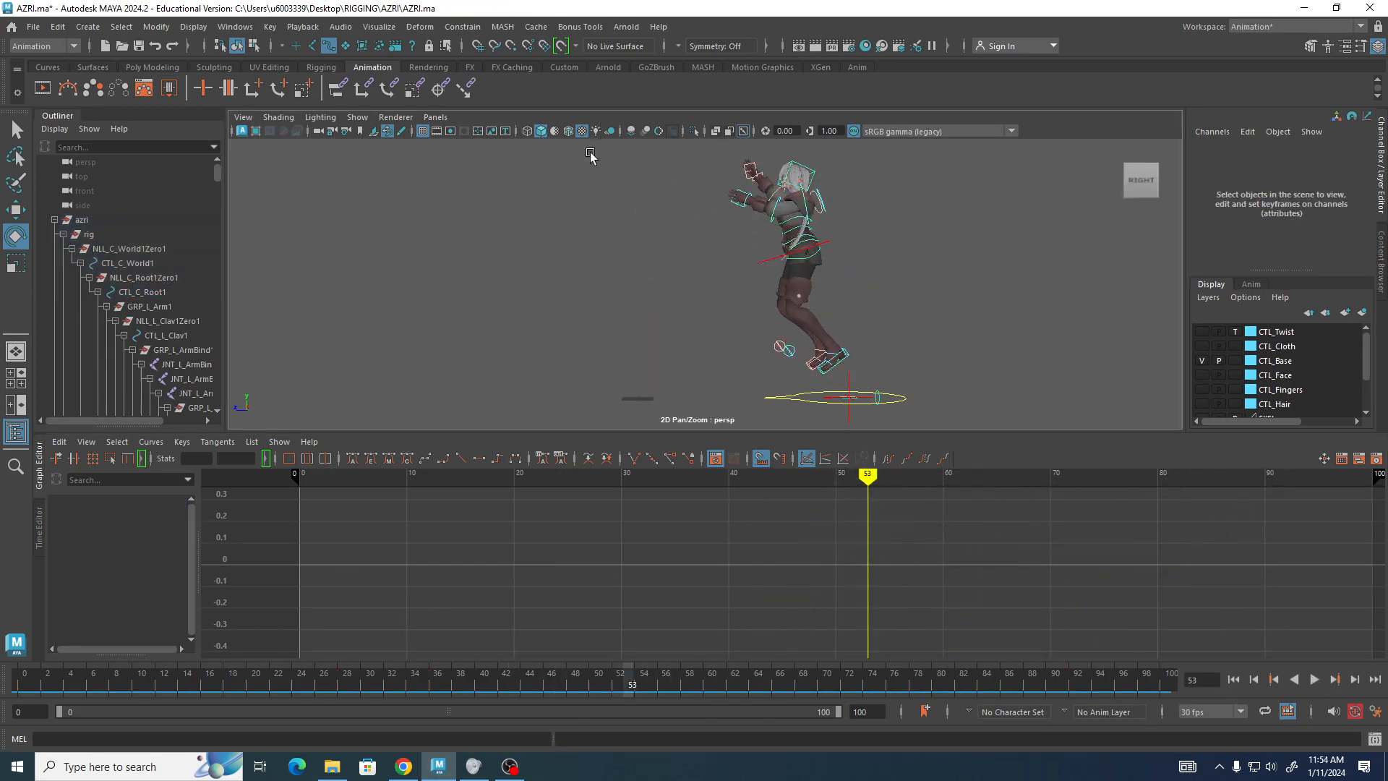
drag(588, 153, 956, 420)
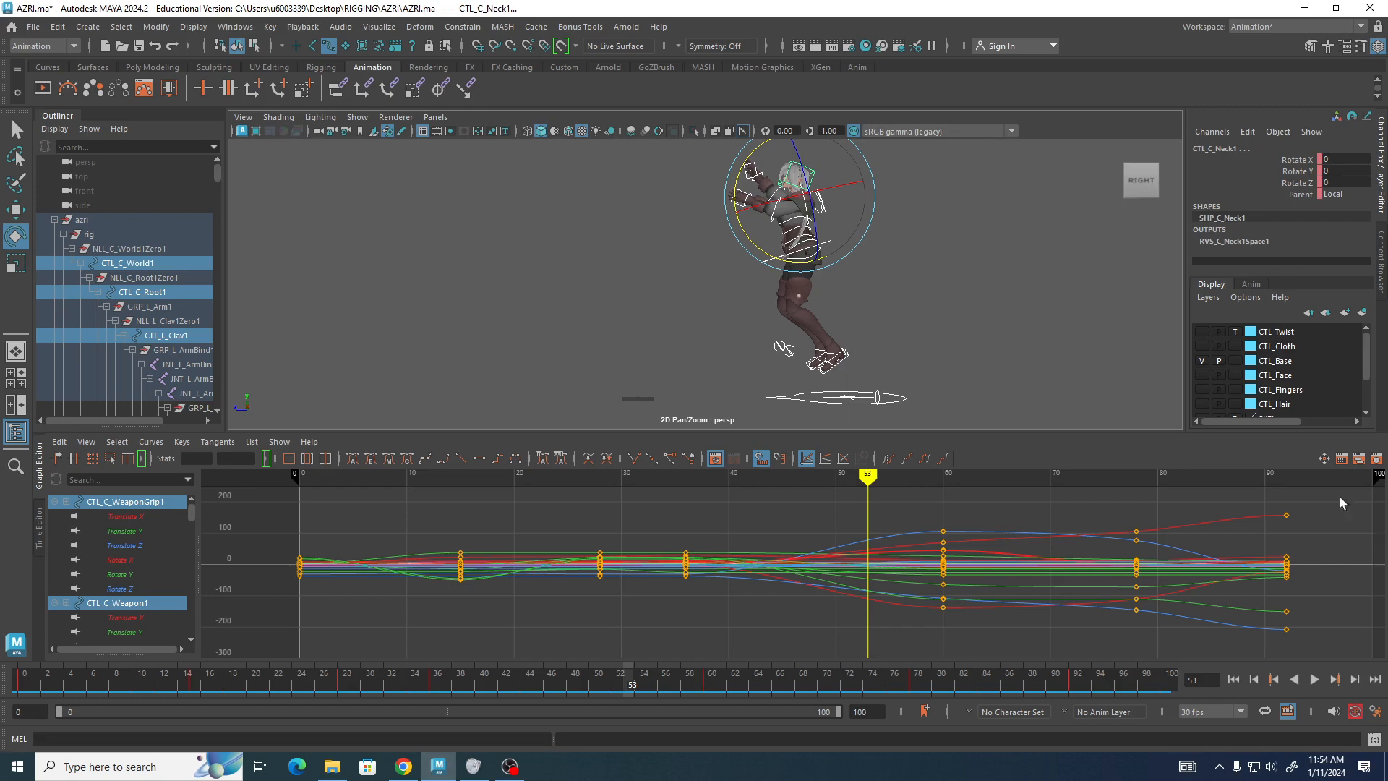
drag(1336, 493, 1083, 660)
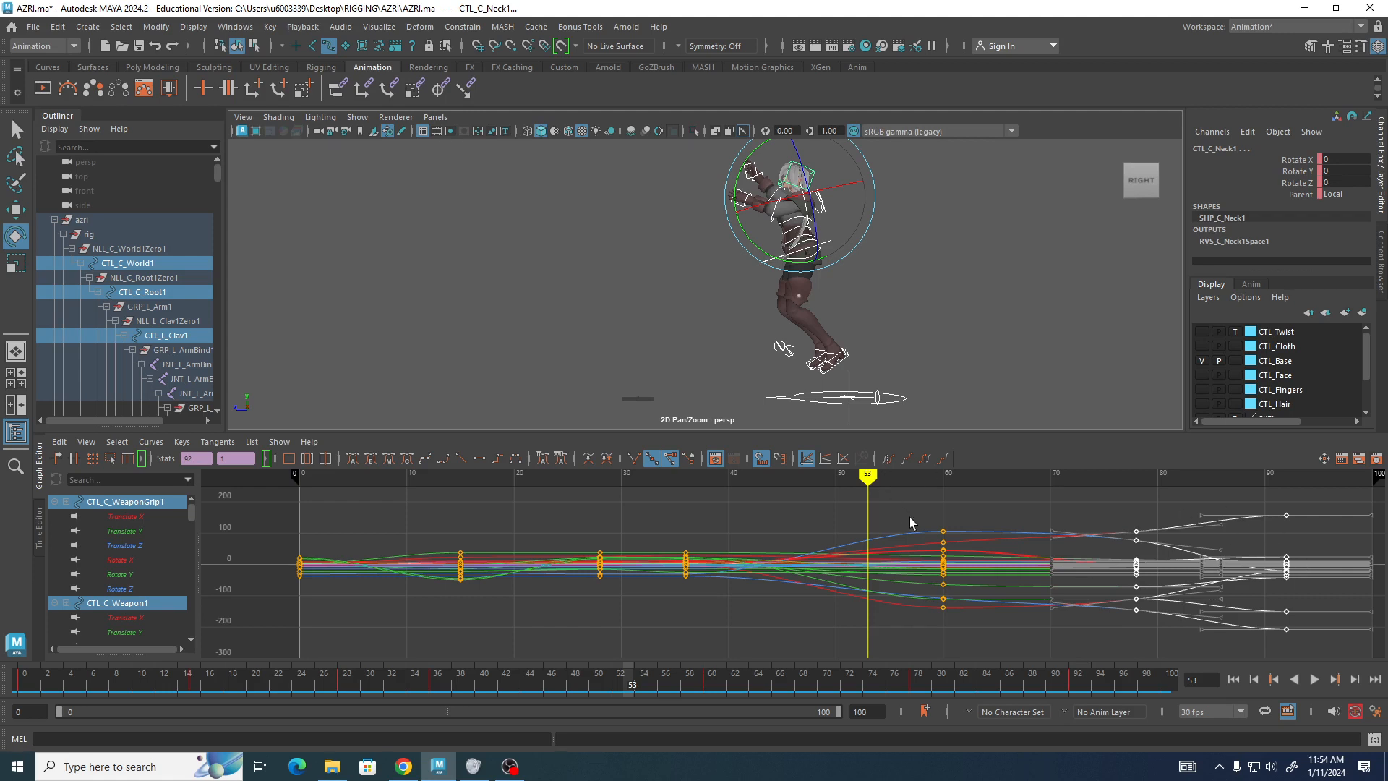
key(w)
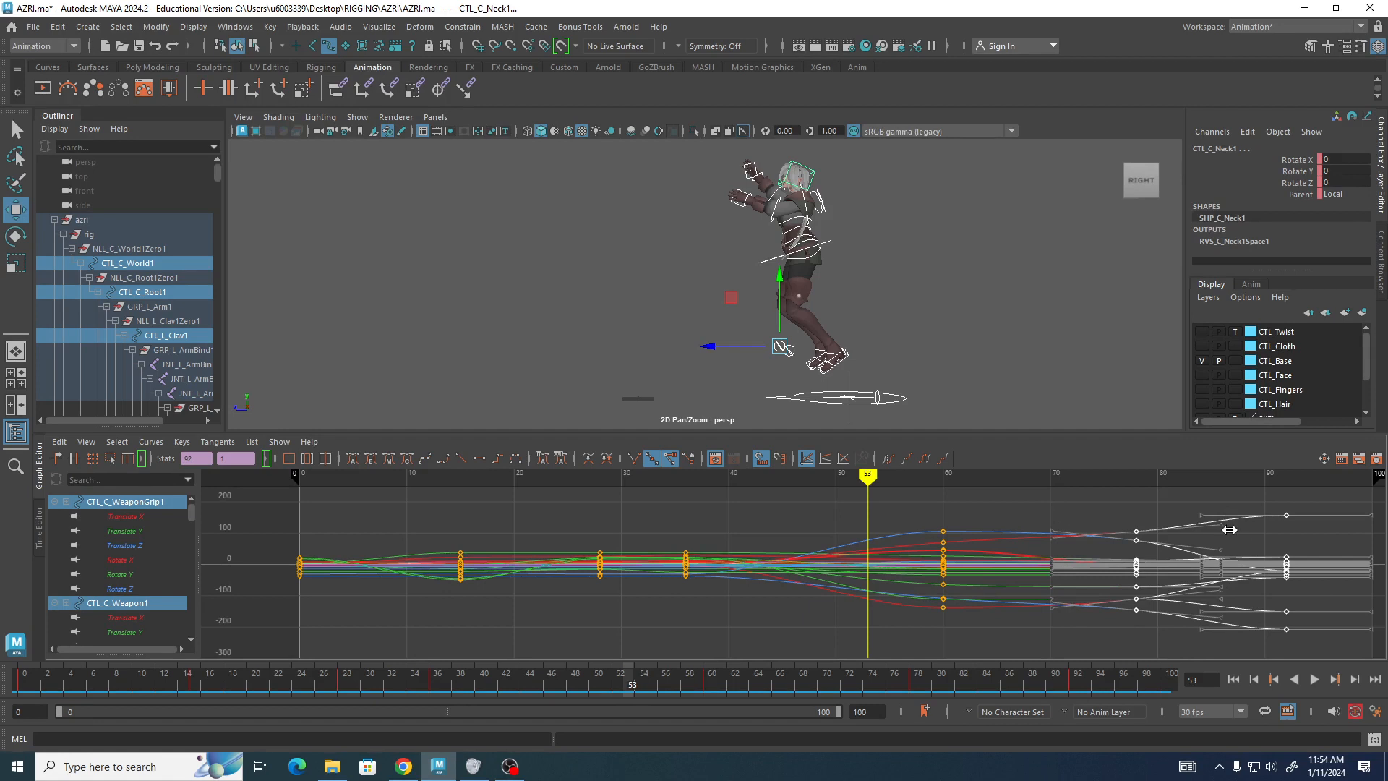
middle_drag(1227, 530, 1191, 541)
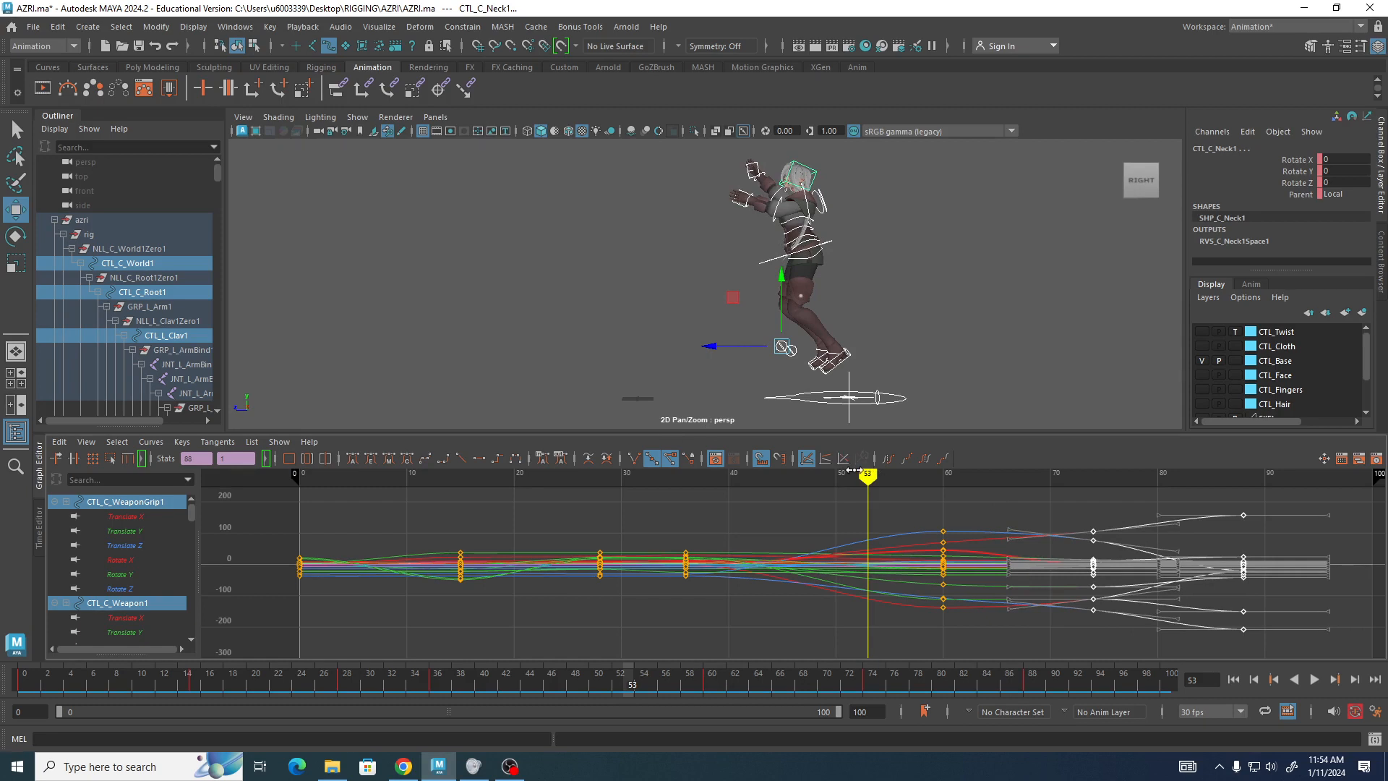
At frame 49, lower the right foot IK control and set a key on it.
mouse_move(878, 476)
mouse_down()
mouse_move(2, 442)
mouse_move(666, 569)
mouse_move(1366, 574)
mouse_move(254, 590)
mouse_move(347, 588)
mouse_move(579, 629)
mouse_move(805, 613)
mouse_move(1147, 633)
mouse_move(246, 669)
mouse_move(897, 698)
mouse_move(418, 709)
mouse_move(788, 720)
mouse_move(238, 662)
mouse_move(58, 672)
mouse_move(405, 665)
mouse_move(826, 730)
mouse_up()
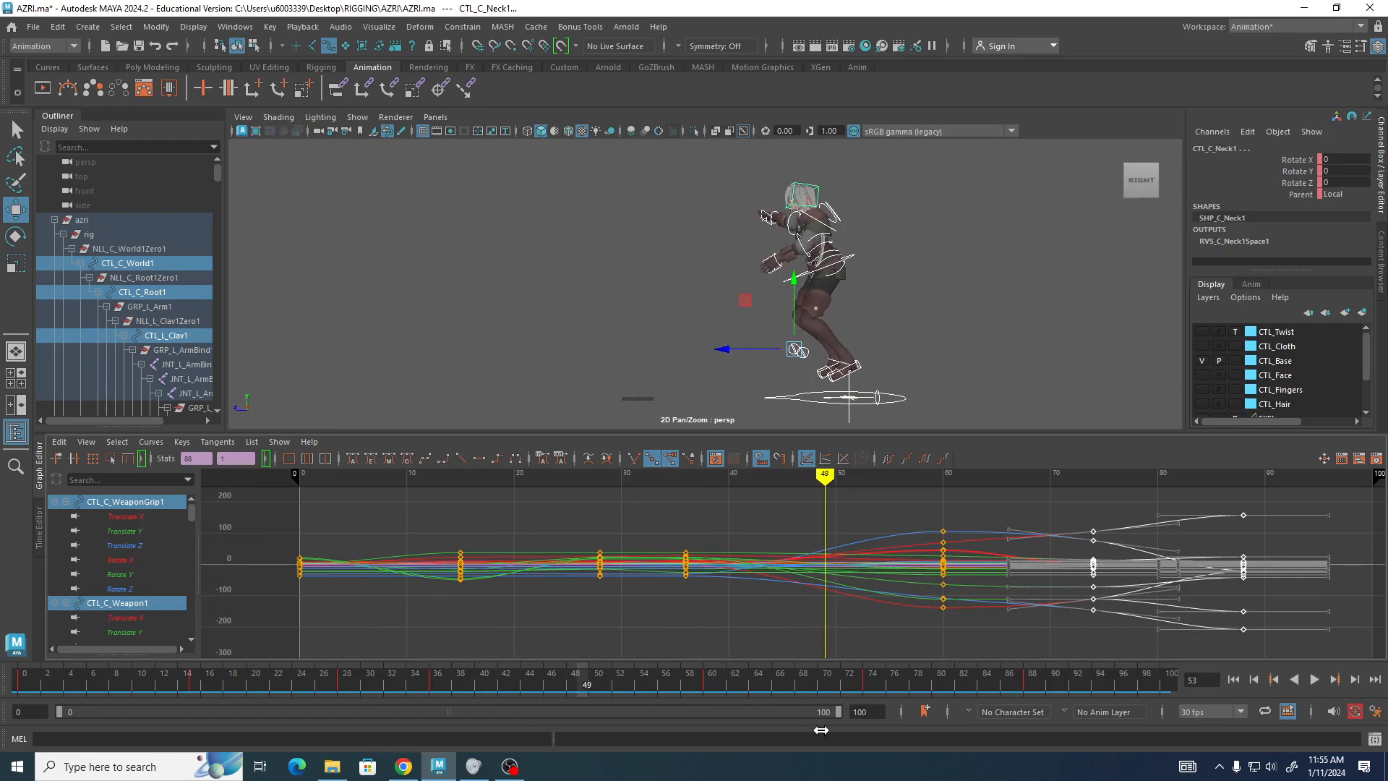
alt+middle_drag(941, 339, 761, 313)
alt+right_drag(760, 313, 921, 350)
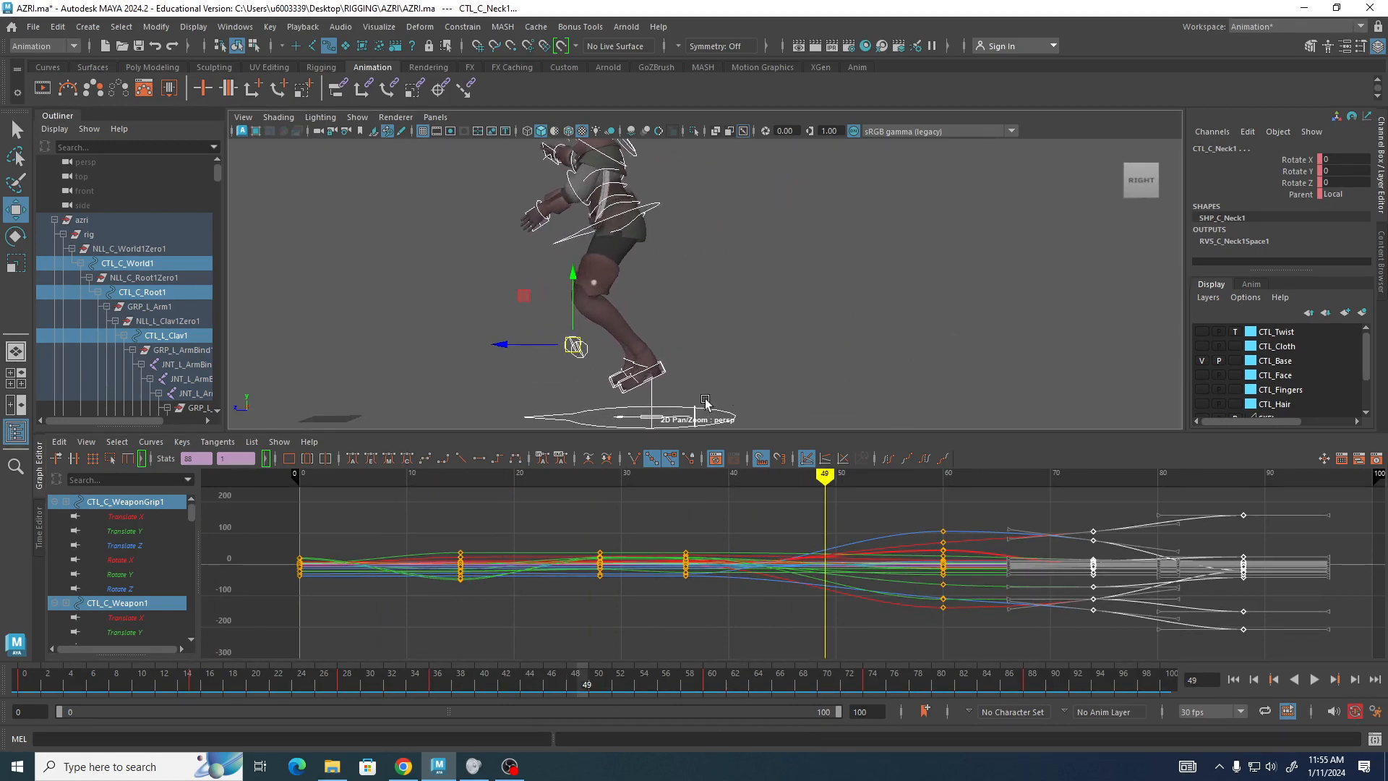
click(623, 399)
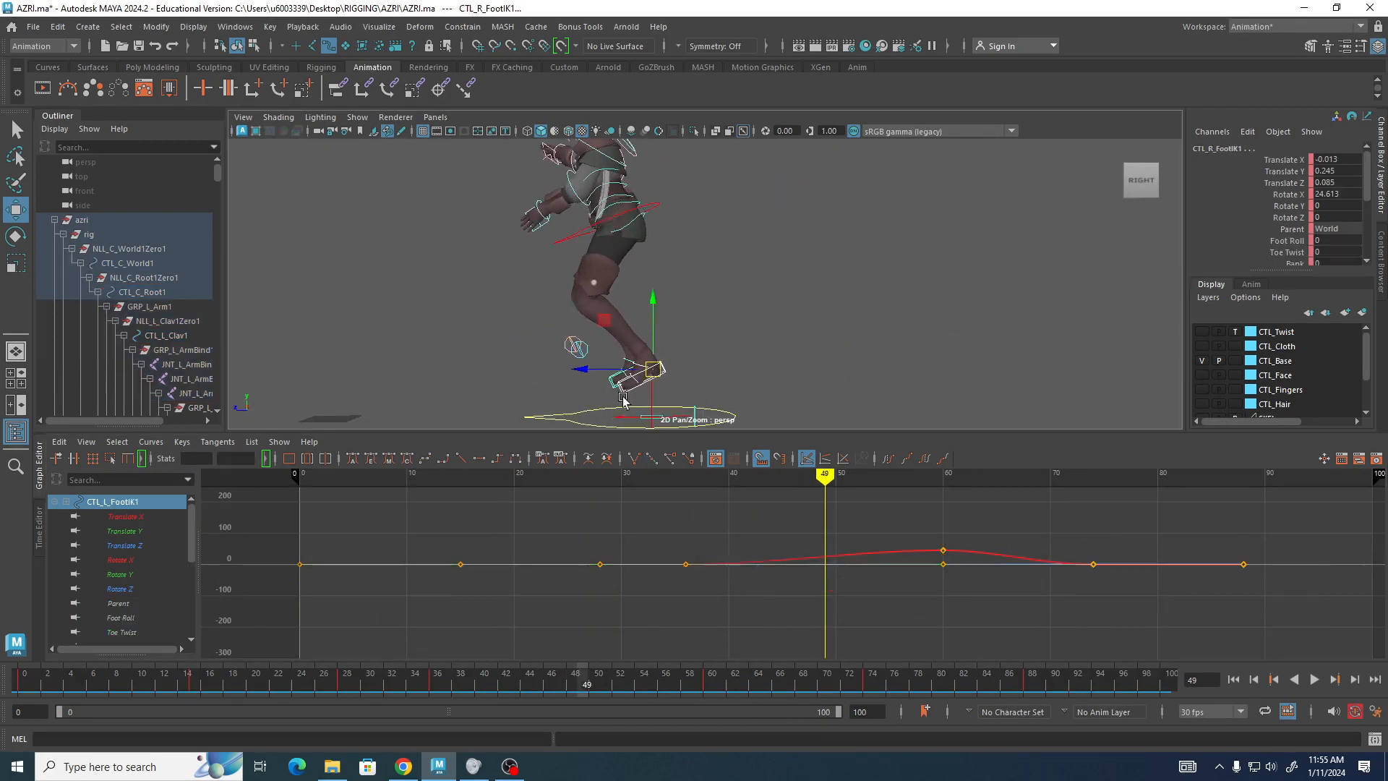
drag(662, 372, 676, 403)
key(s)
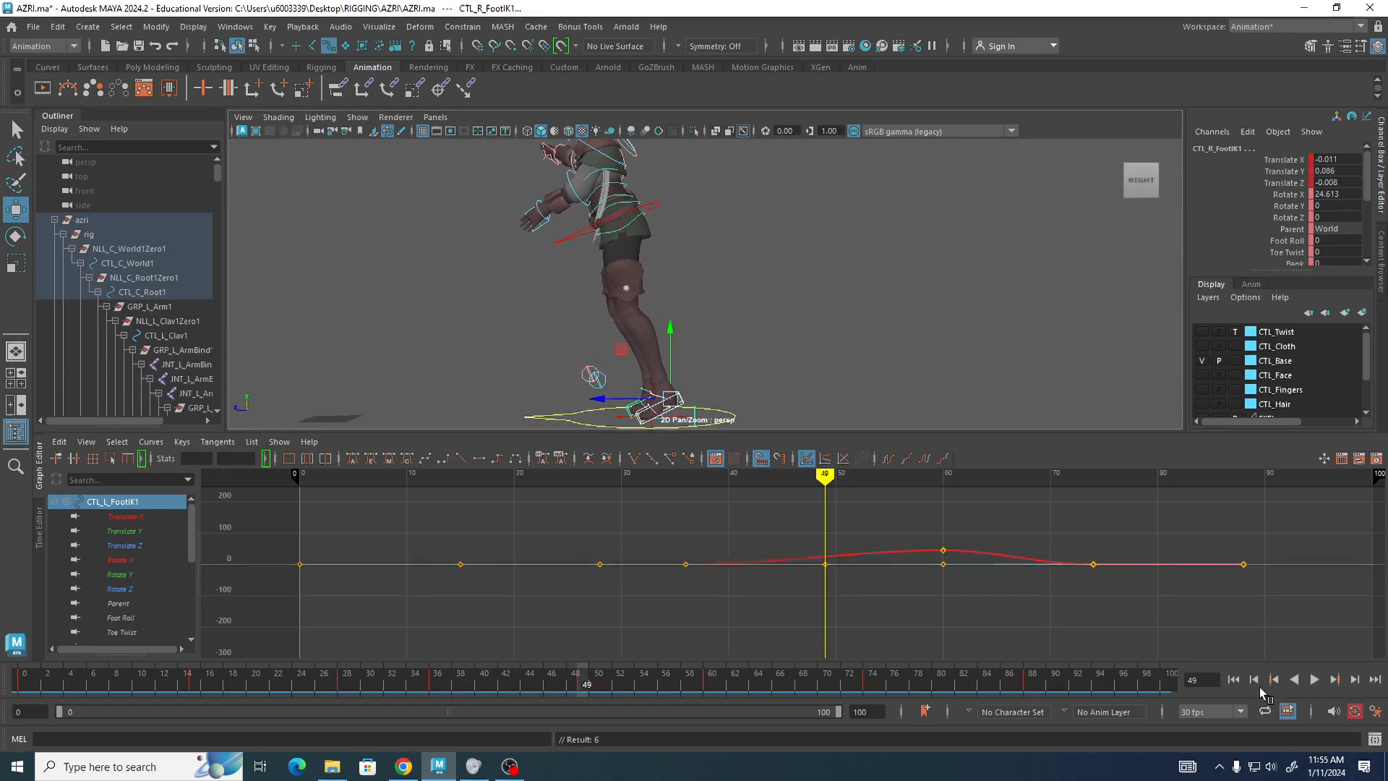
Play back and scrub the jump animation to review the adjusted timing.
scroll(719, 251, down, 3)
scroll(719, 251, up, 1)
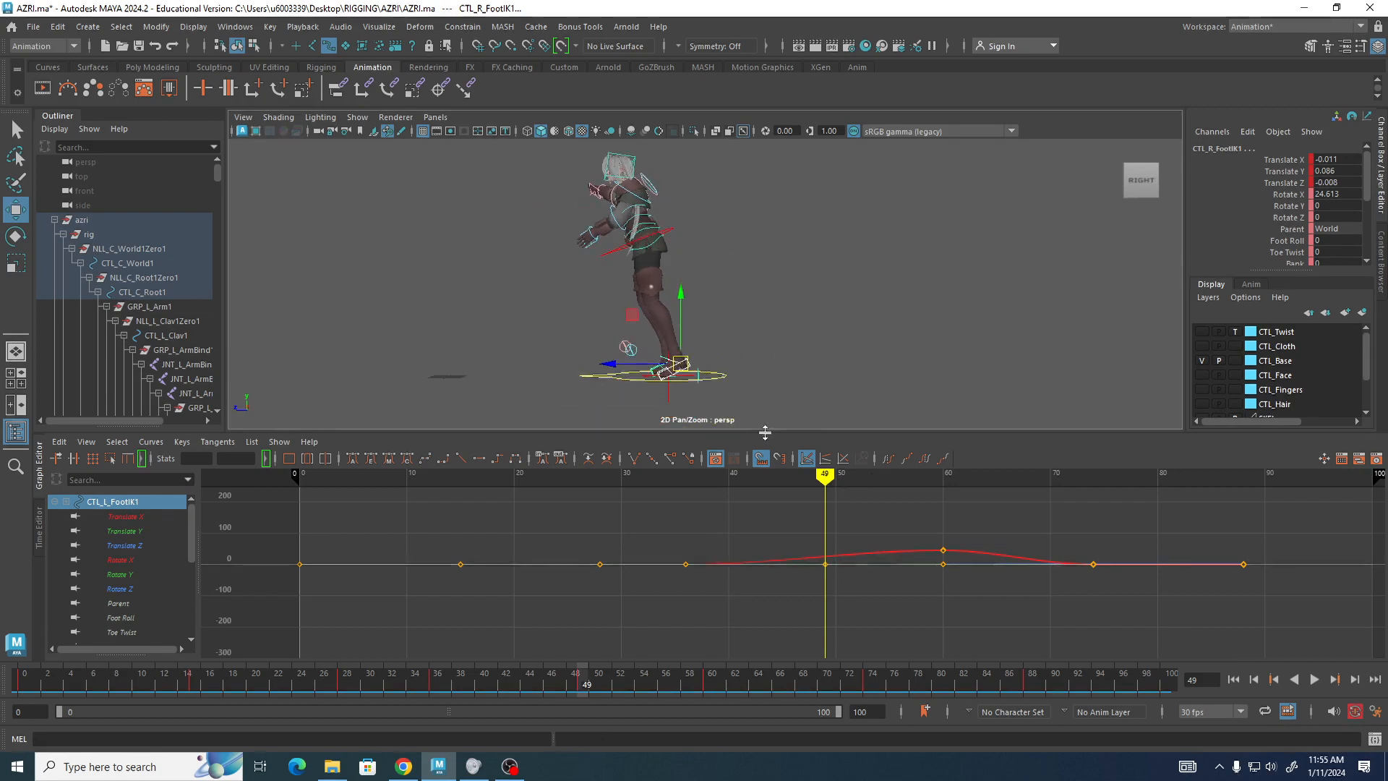
key(alt+v)
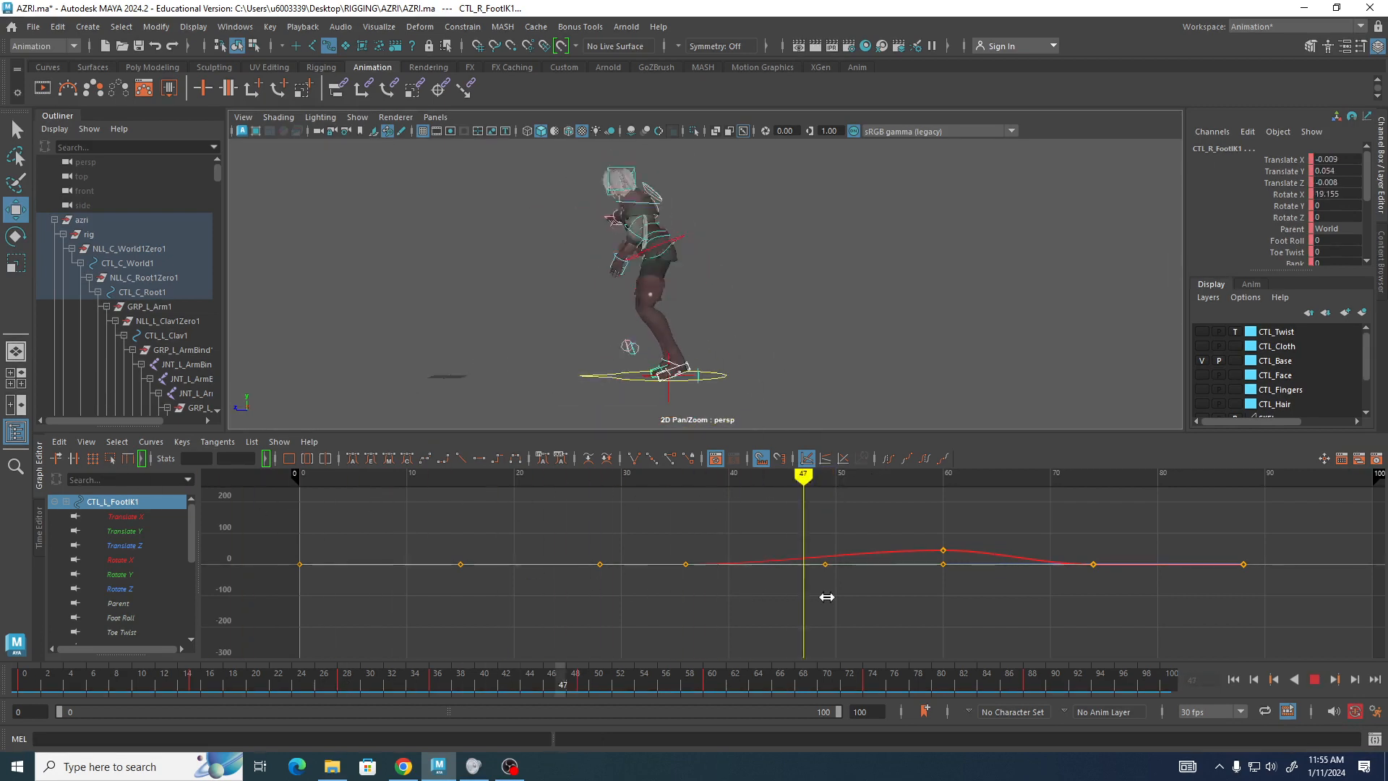
mouse_move(827, 597)
mouse_down()
mouse_move(1251, 577)
mouse_move(871, 586)
mouse_move(291, 554)
mouse_move(742, 596)
mouse_move(1373, 589)
mouse_move(766, 622)
mouse_move(209, 611)
mouse_move(889, 666)
mouse_move(1211, 725)
mouse_move(1193, 738)
mouse_move(529, 768)
mouse_up()
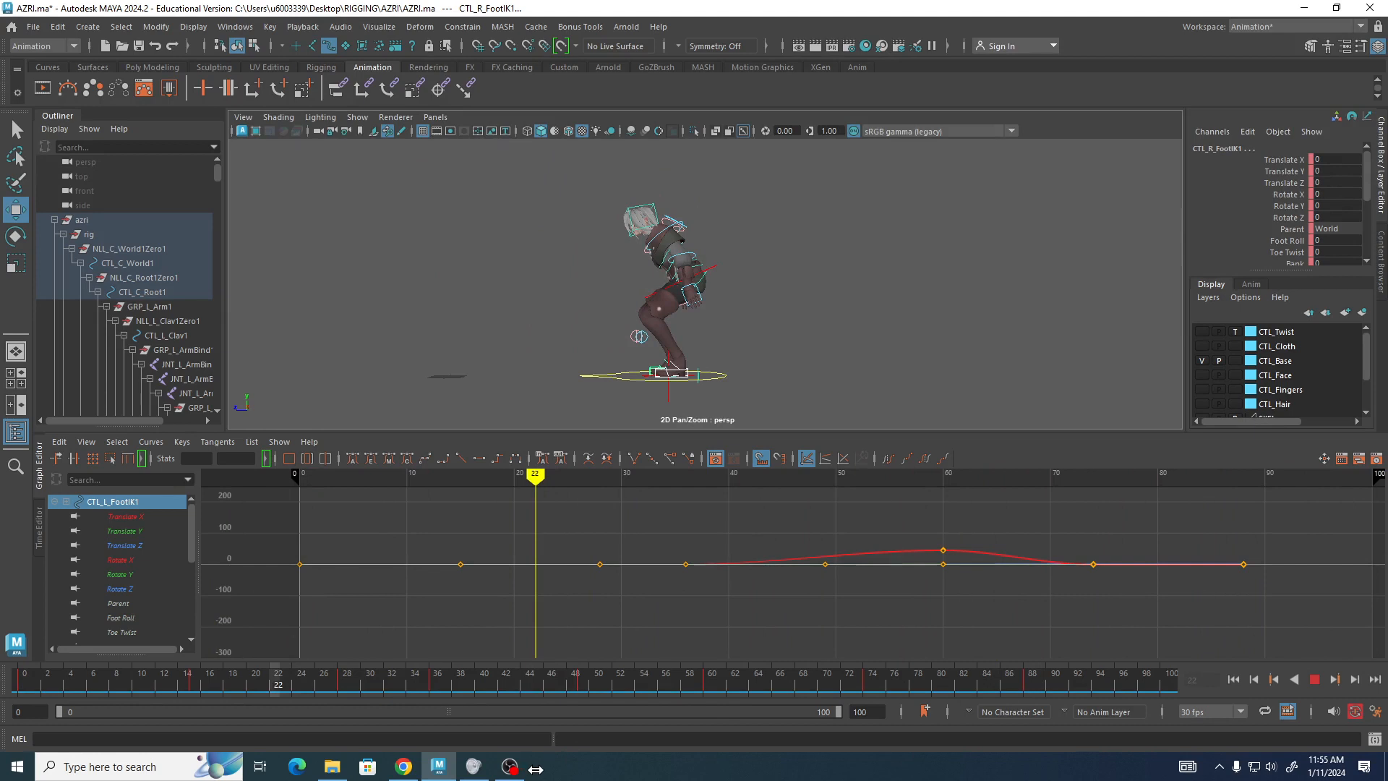
mouse_move(535, 769)
mouse_down()
mouse_move(1258, 777)
mouse_move(260, 705)
mouse_move(1286, 673)
mouse_move(1256, 655)
mouse_move(257, 716)
mouse_move(568, 733)
mouse_move(1251, 723)
mouse_move(300, 721)
mouse_up()
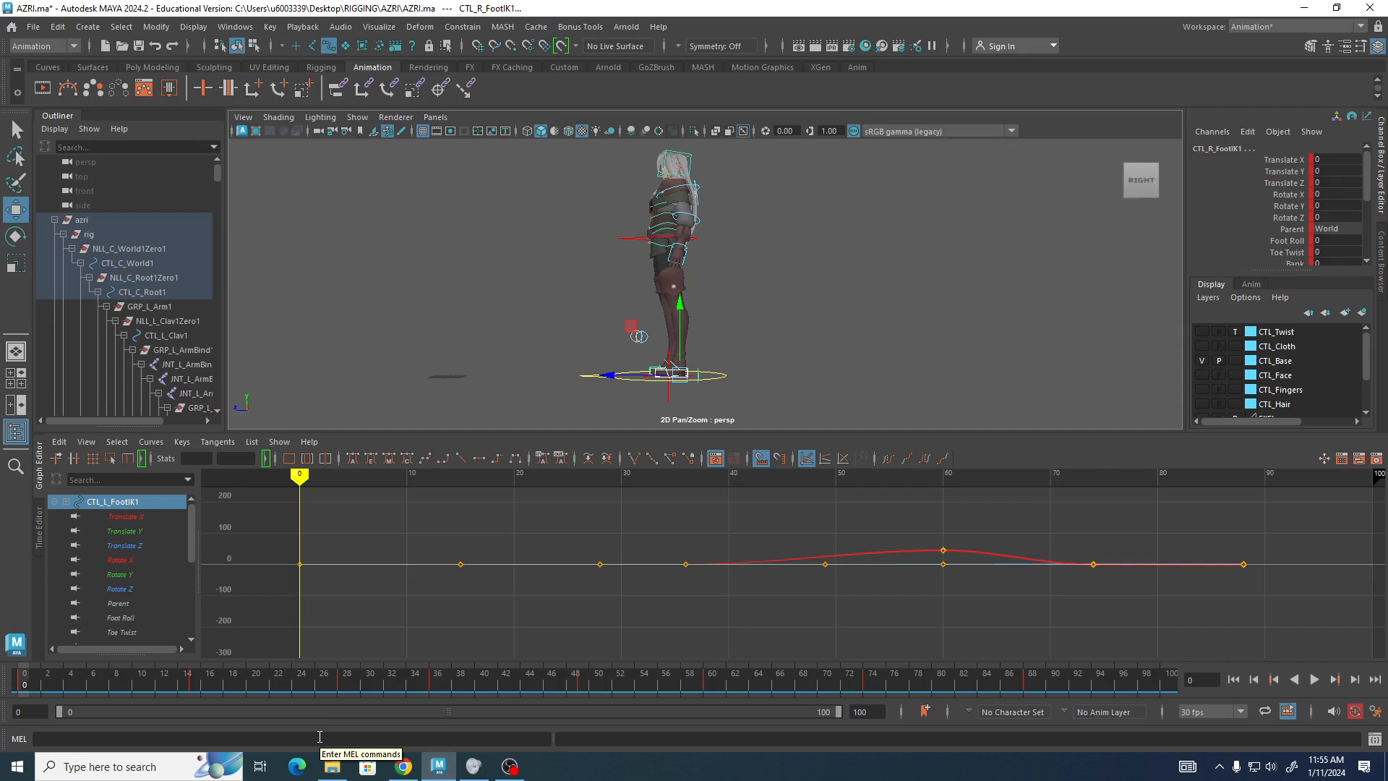
mouse_move(883, 313)
alt+mouse_down()
mouse_move(824, 289)
mouse_move(899, 316)
alt+mouse_up()
alt+middle_drag(899, 316, 890, 335)
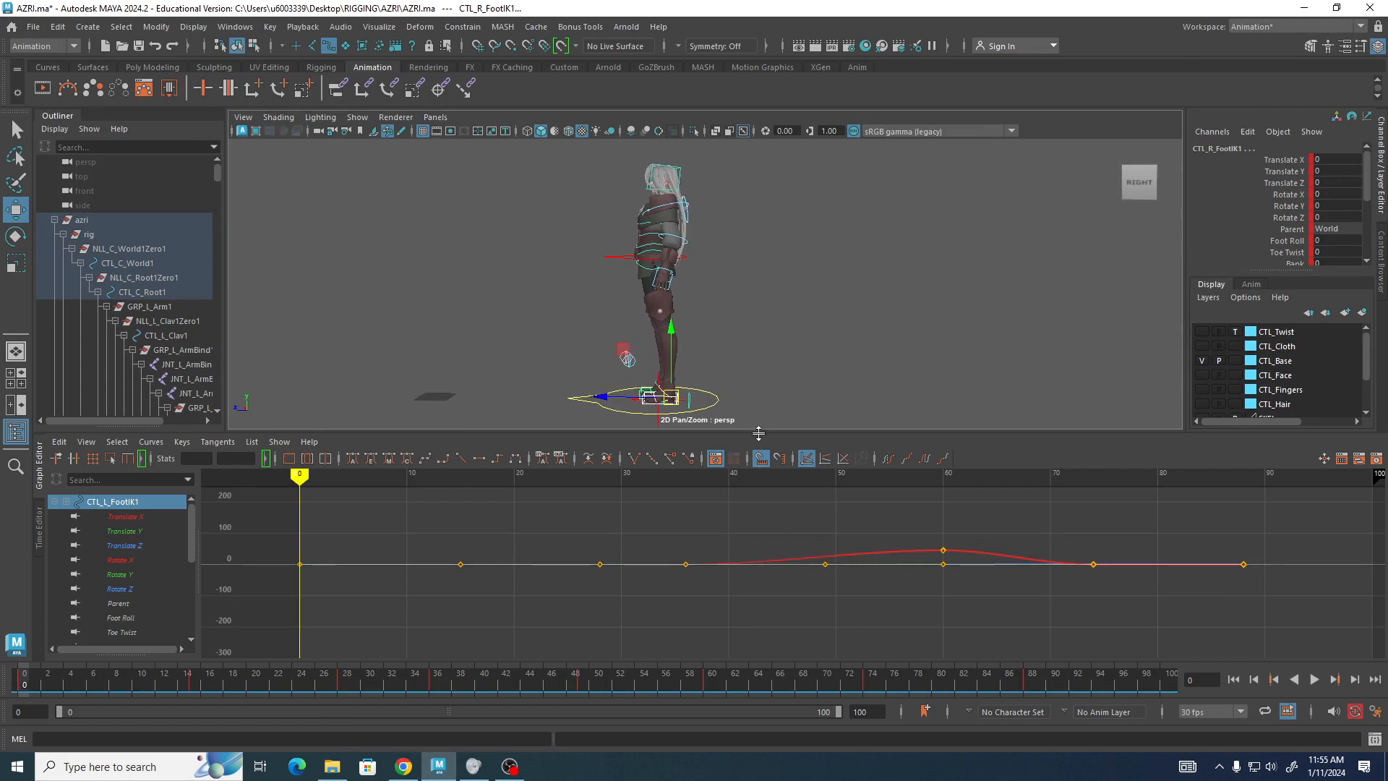
drag(760, 453, 760, 468)
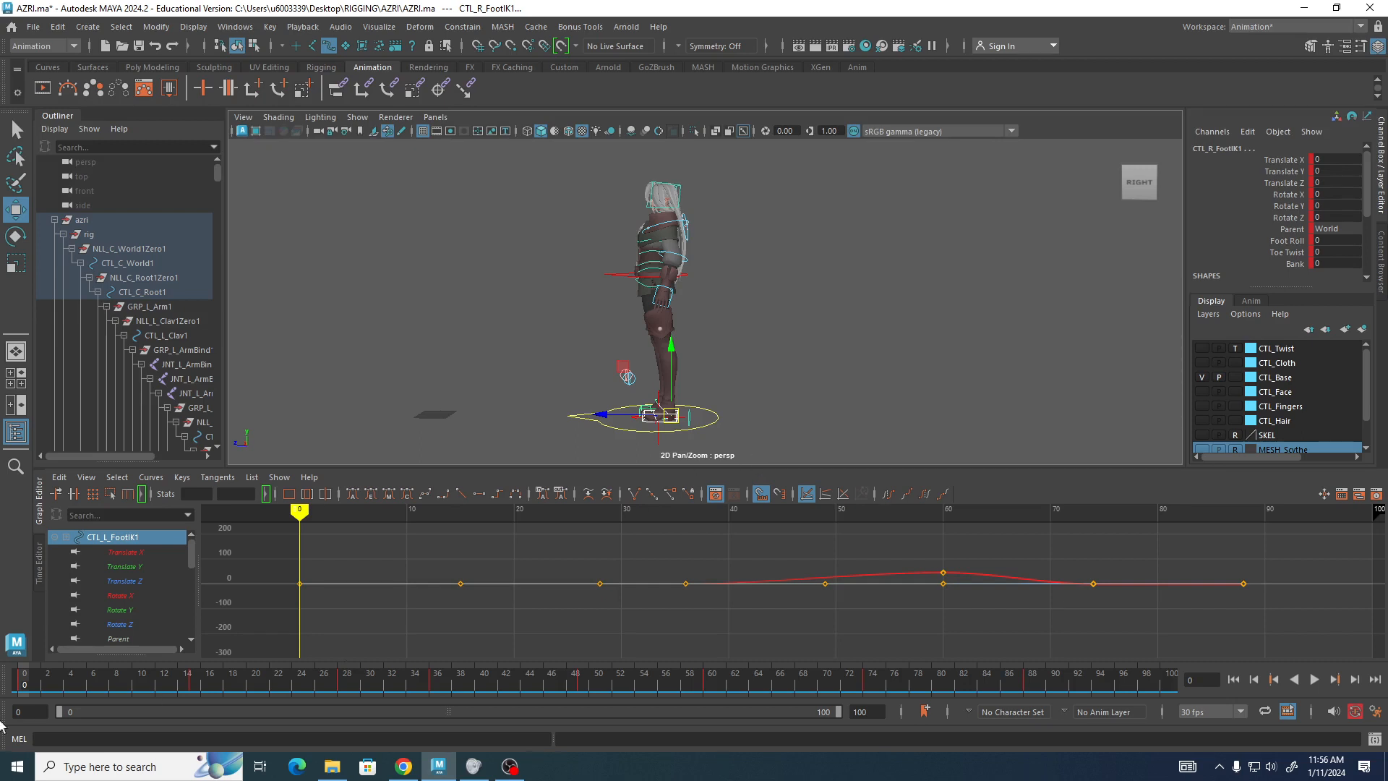
key(alt+v)
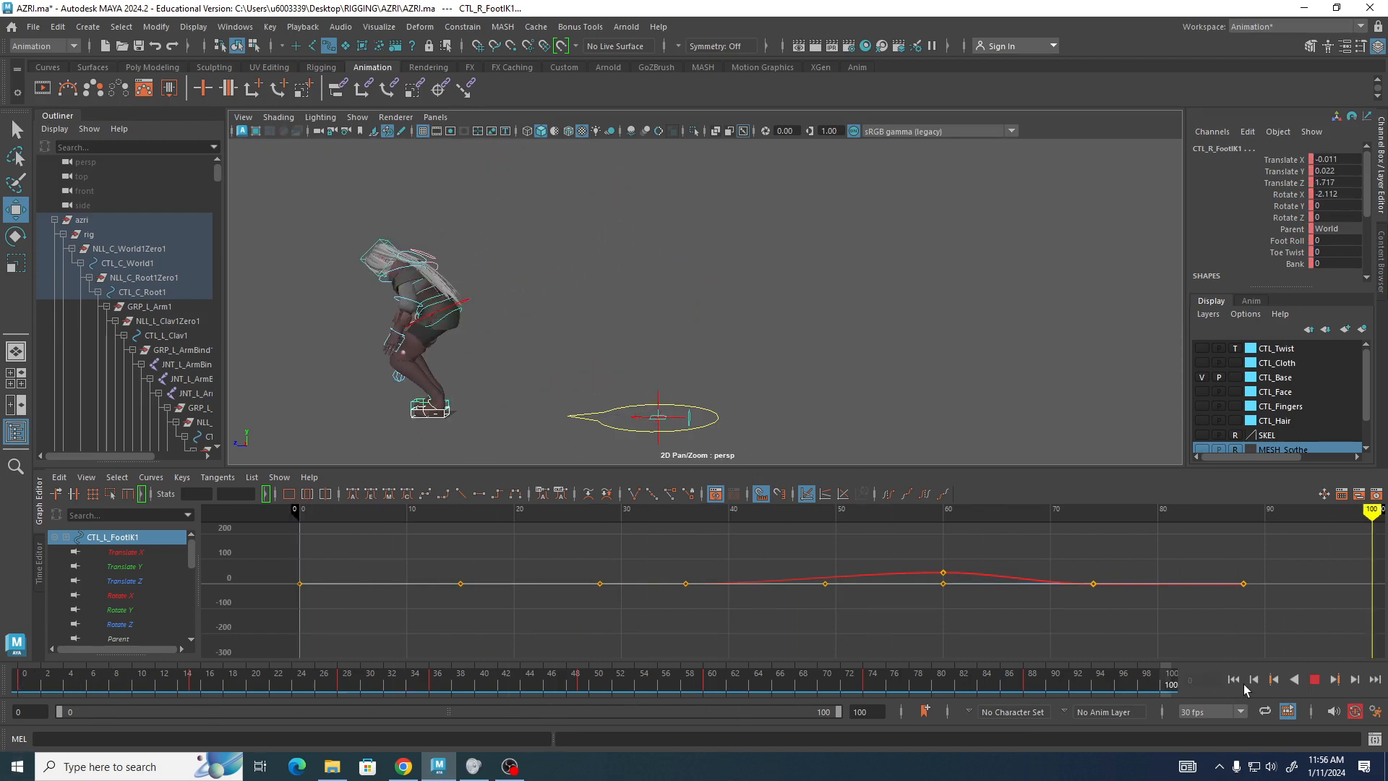
click(6, 686)
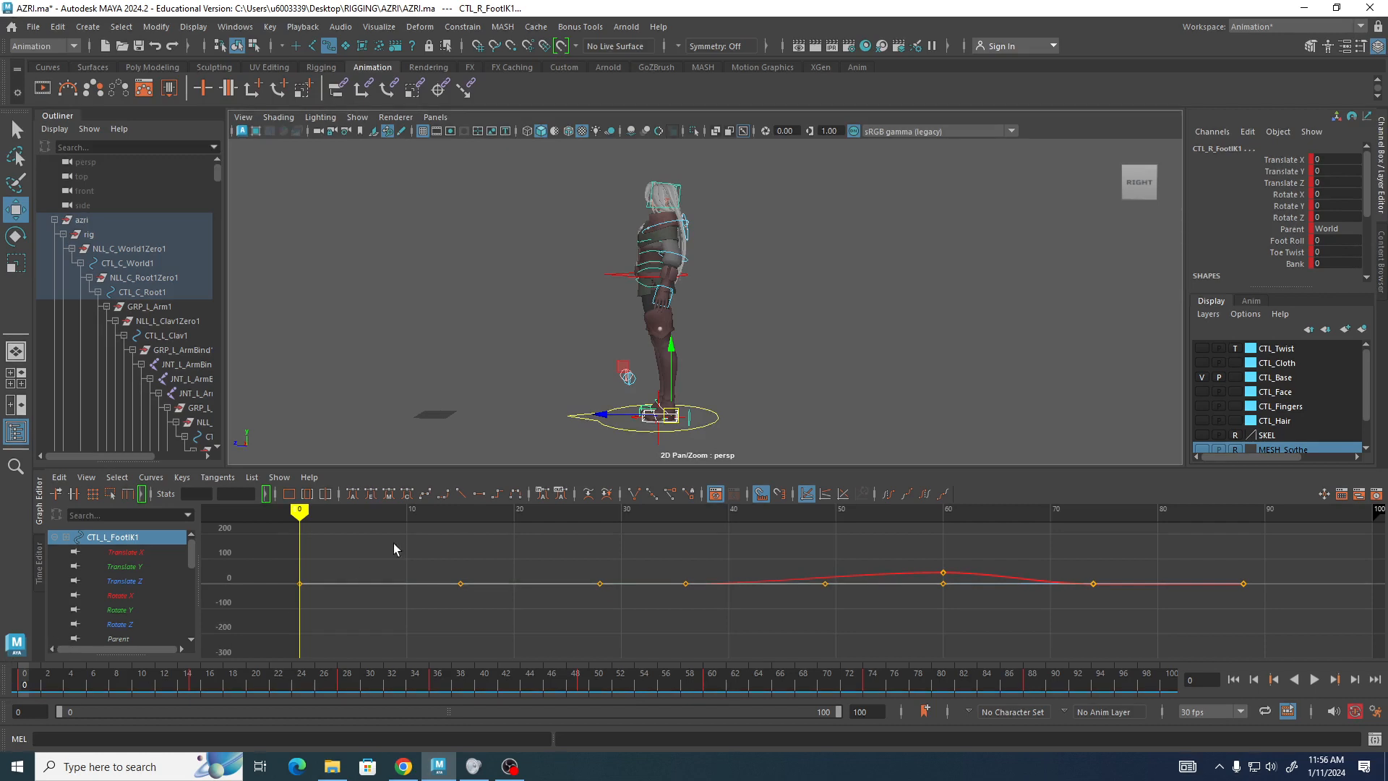
drag(301, 511, 457, 543)
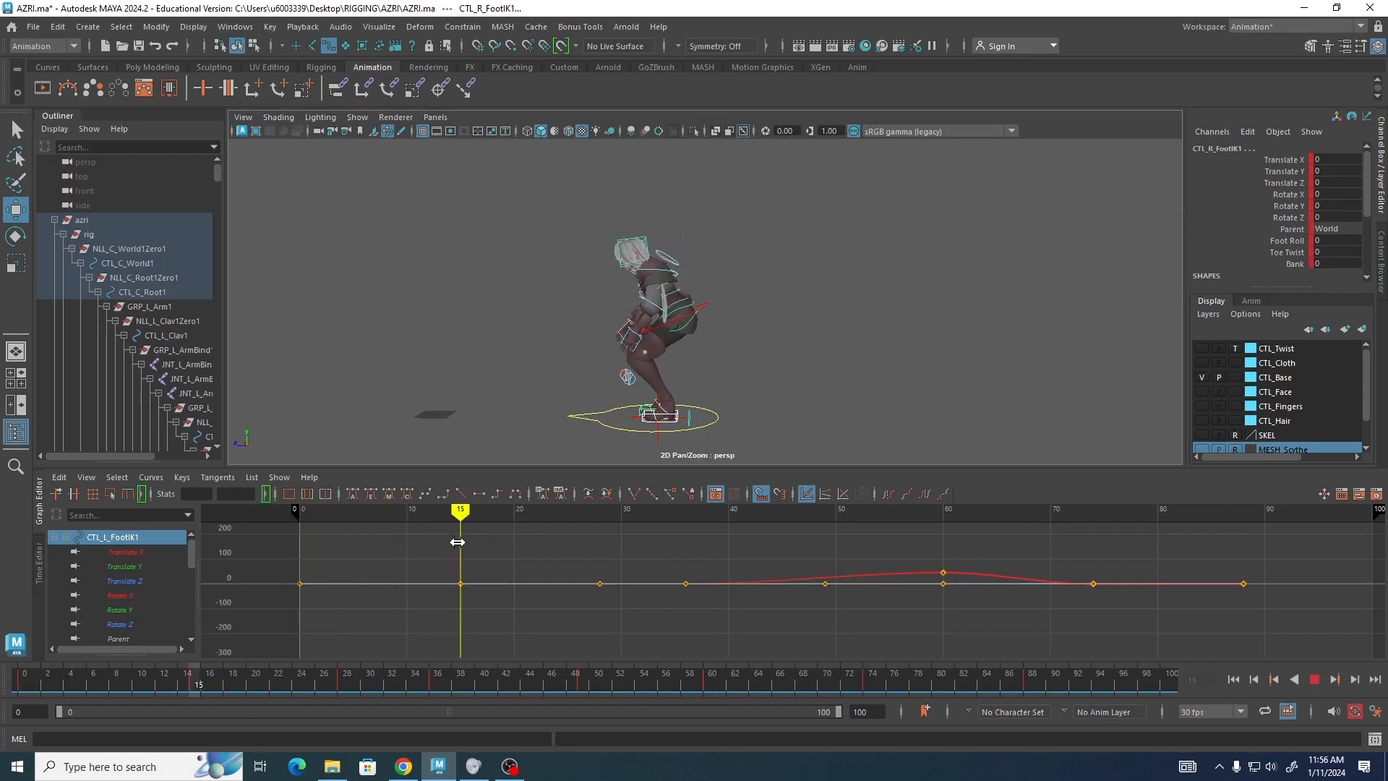
mouse_move(458, 542)
mouse_down()
mouse_move(289, 541)
mouse_move(301, 540)
mouse_up()
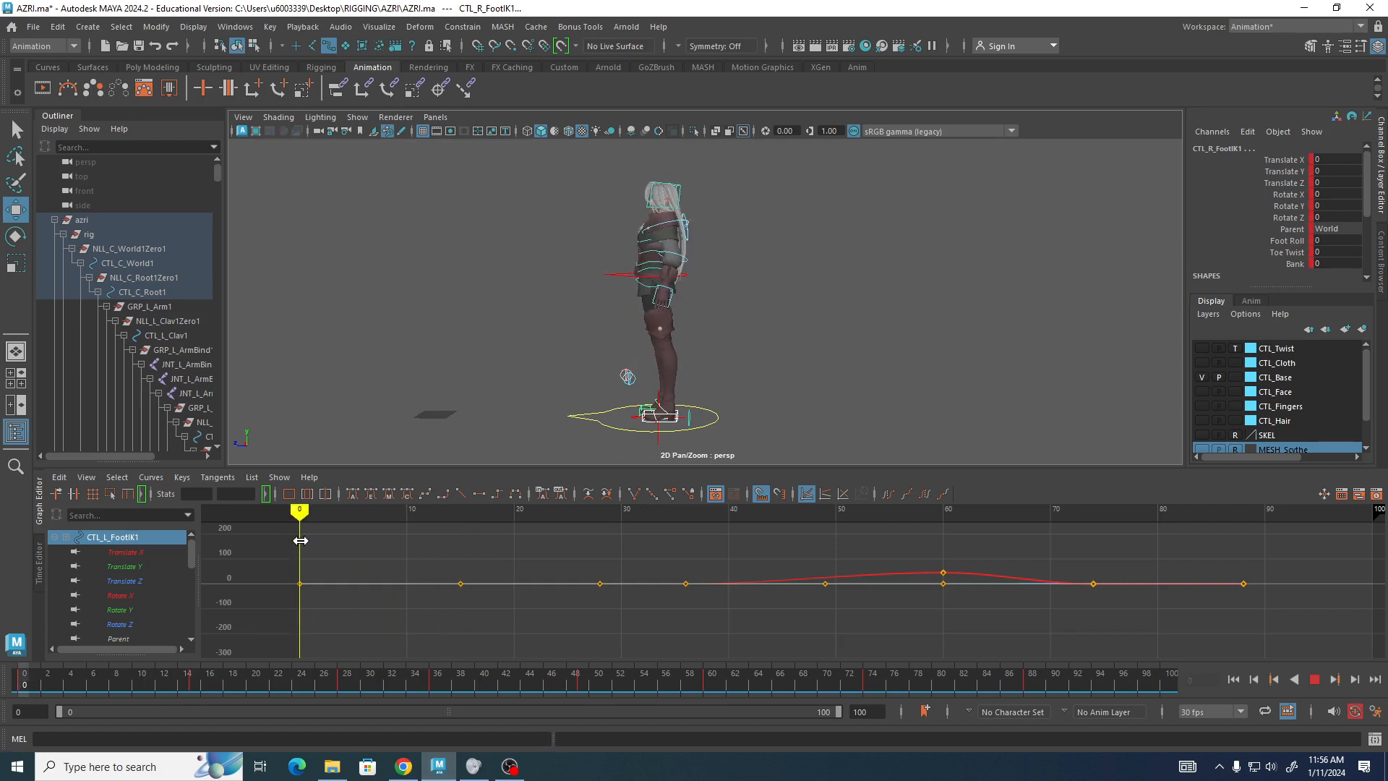
Turn on visibility of the CTL_Hair display layer.
click(1202, 420)
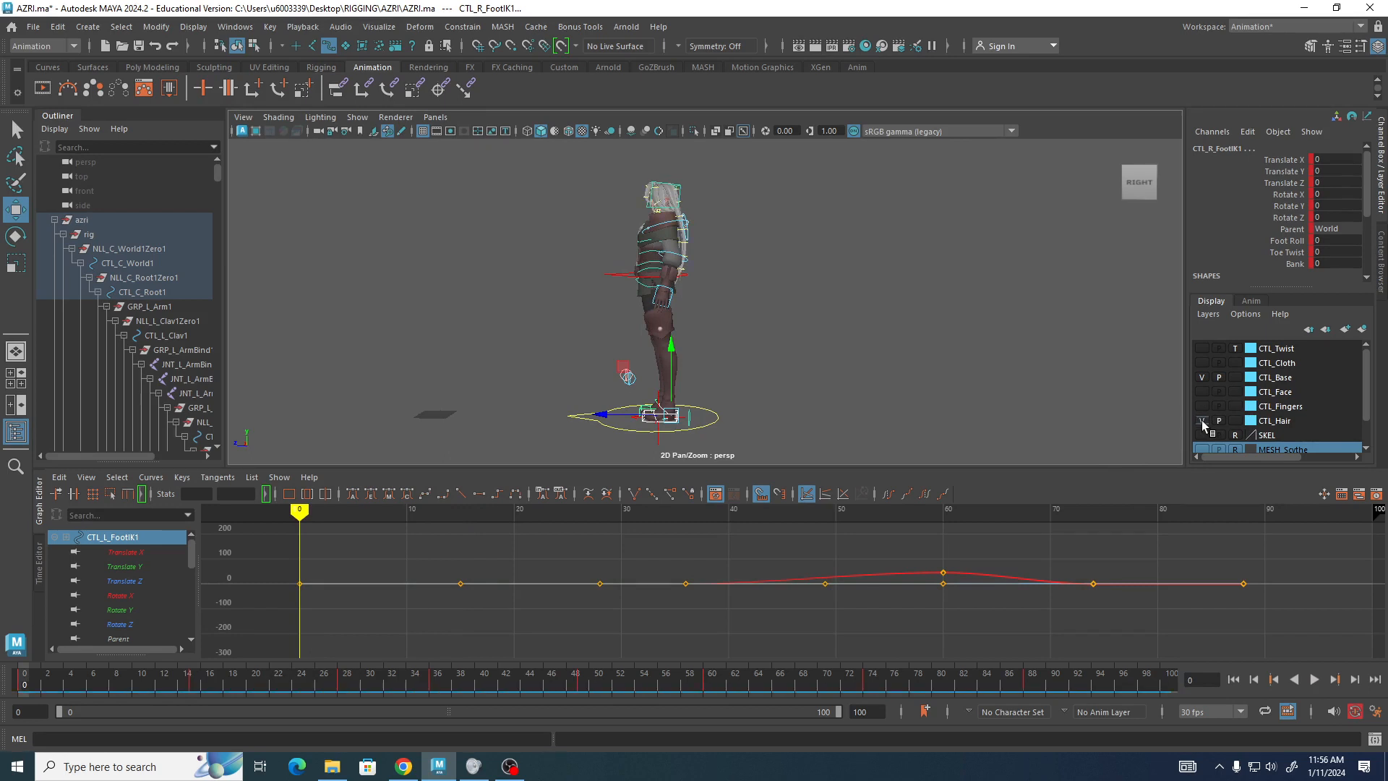
scroll(1366, 390, down, 1)
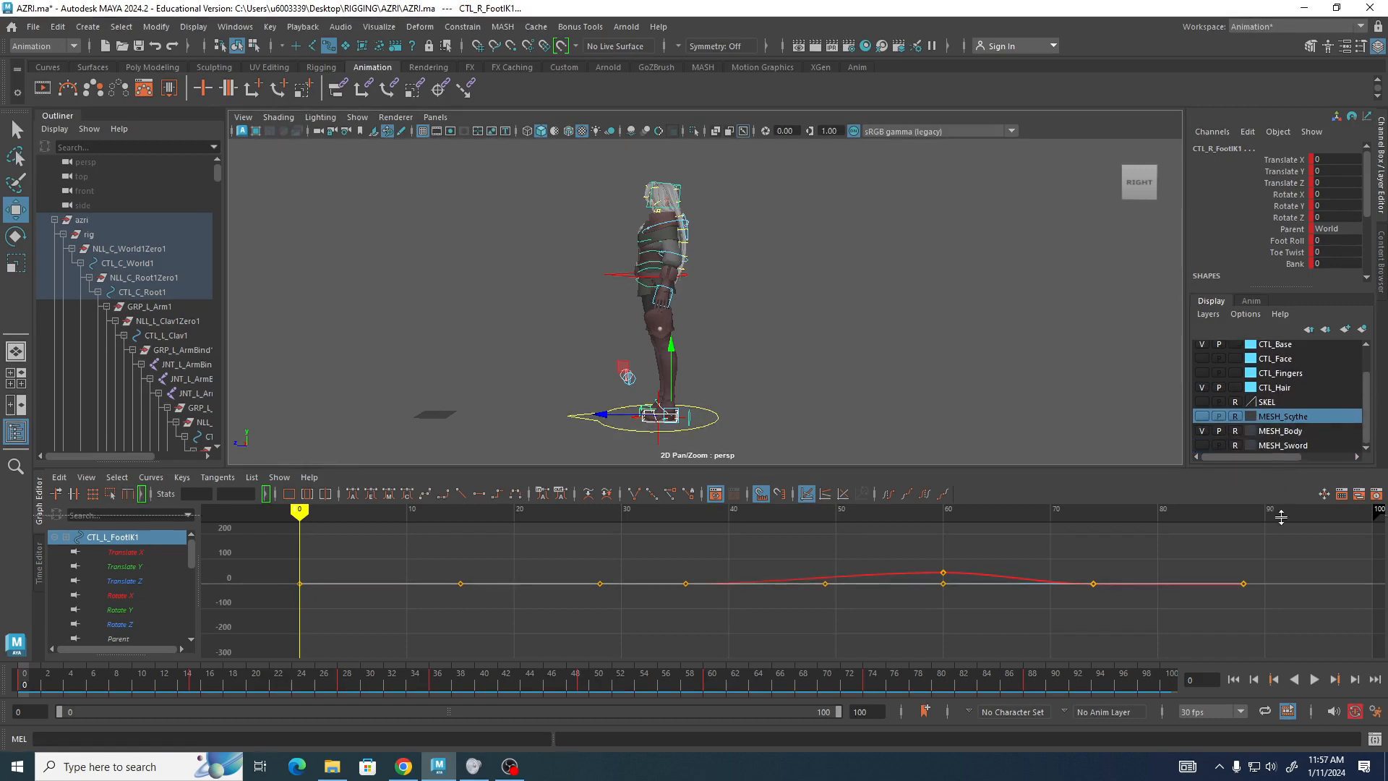
drag(1274, 469, 1285, 500)
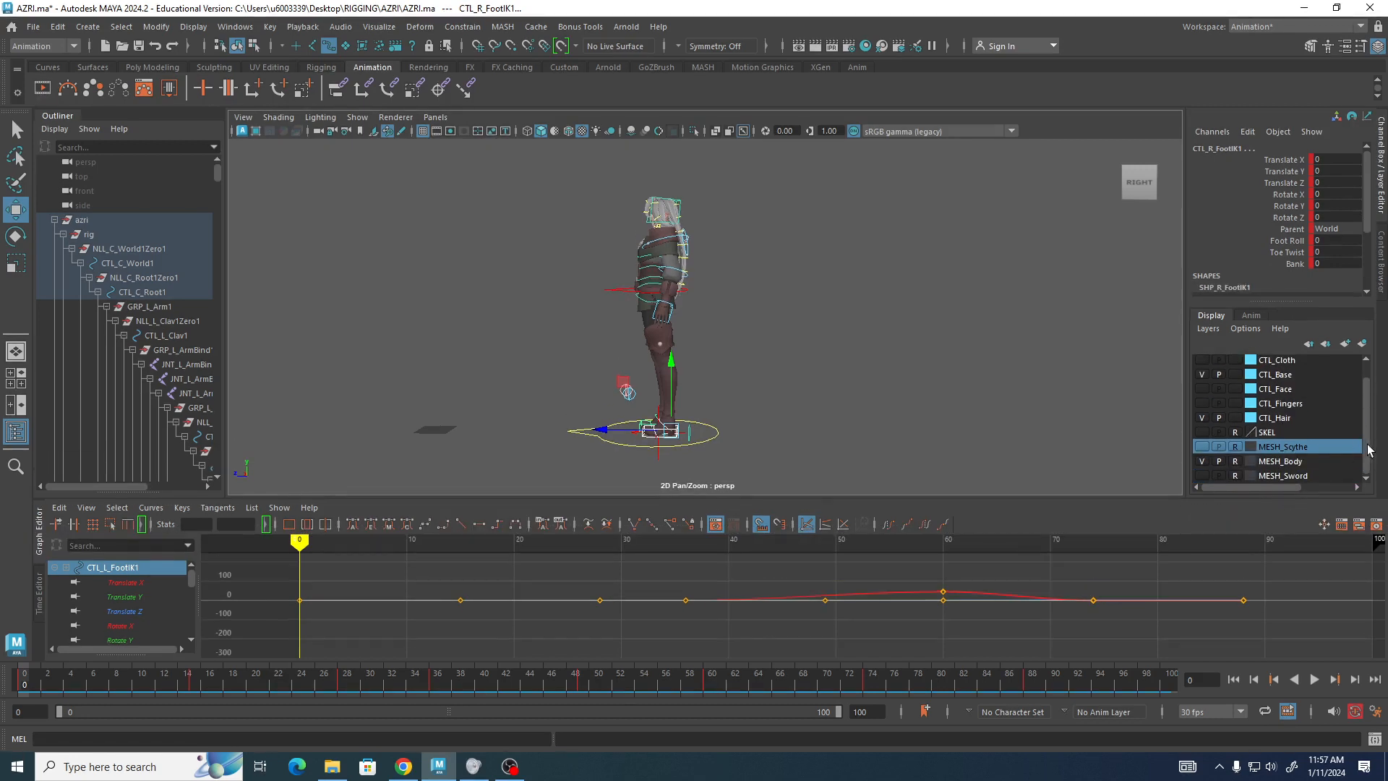
scroll(1371, 451, up, 1)
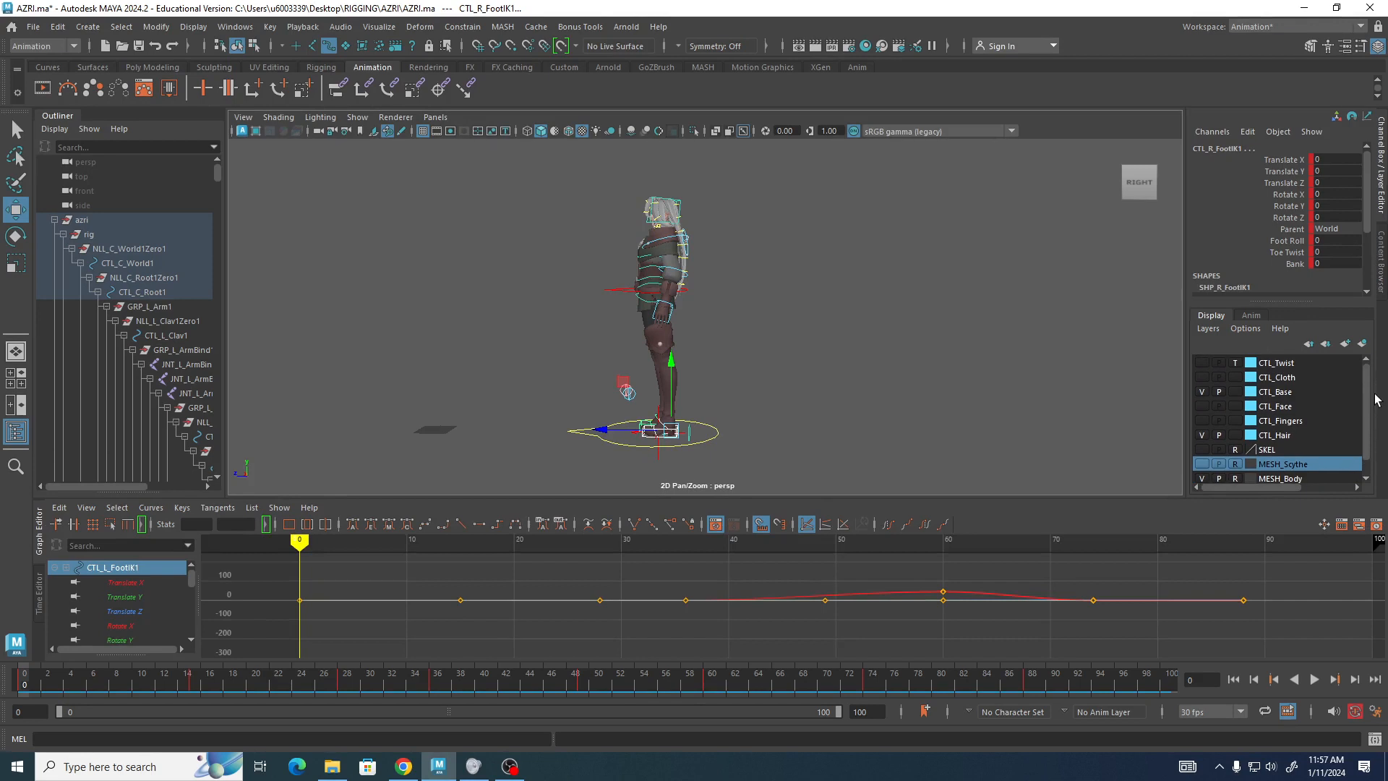
Orbit around the character to inspect the hair controls from behind, briefly hiding the CTL_Base layer.
click(1201, 392)
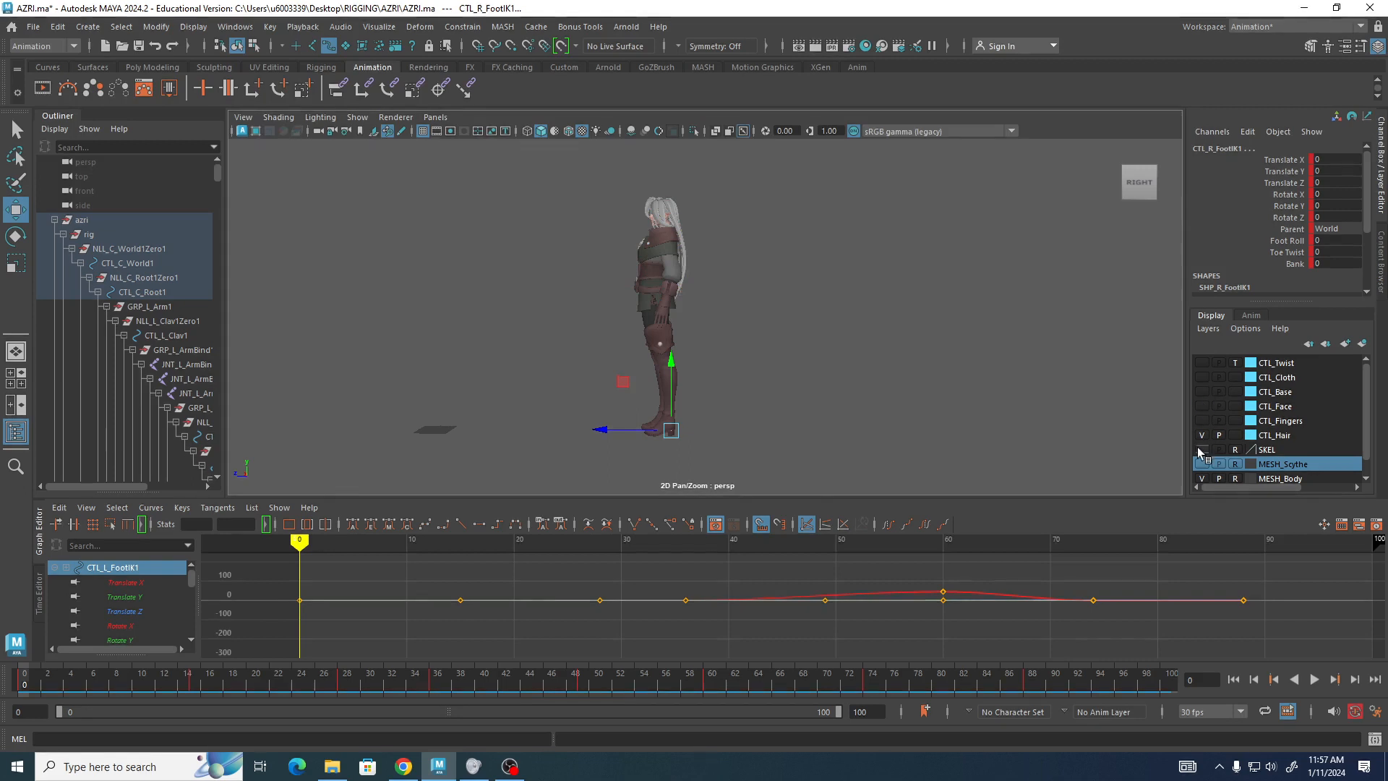
alt+drag(803, 290, 743, 307)
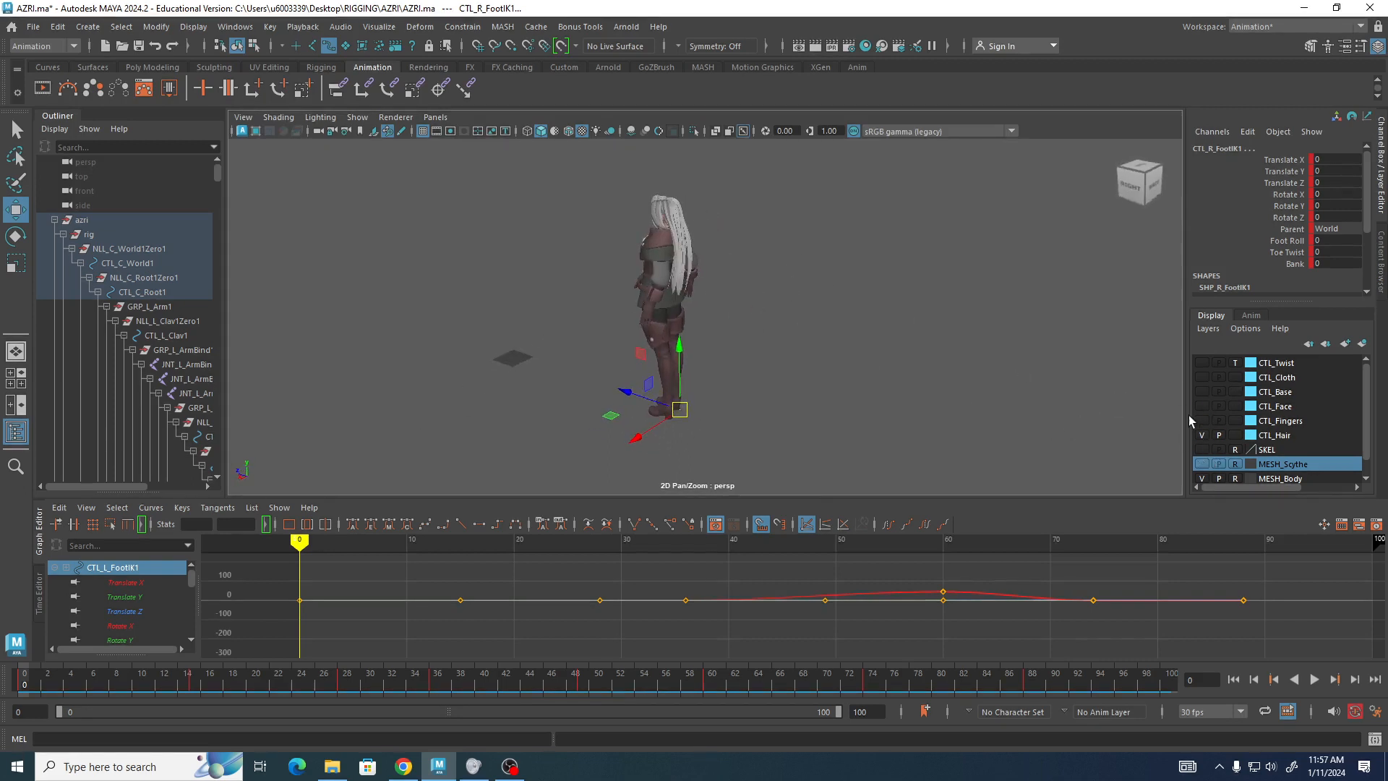
click(1201, 392)
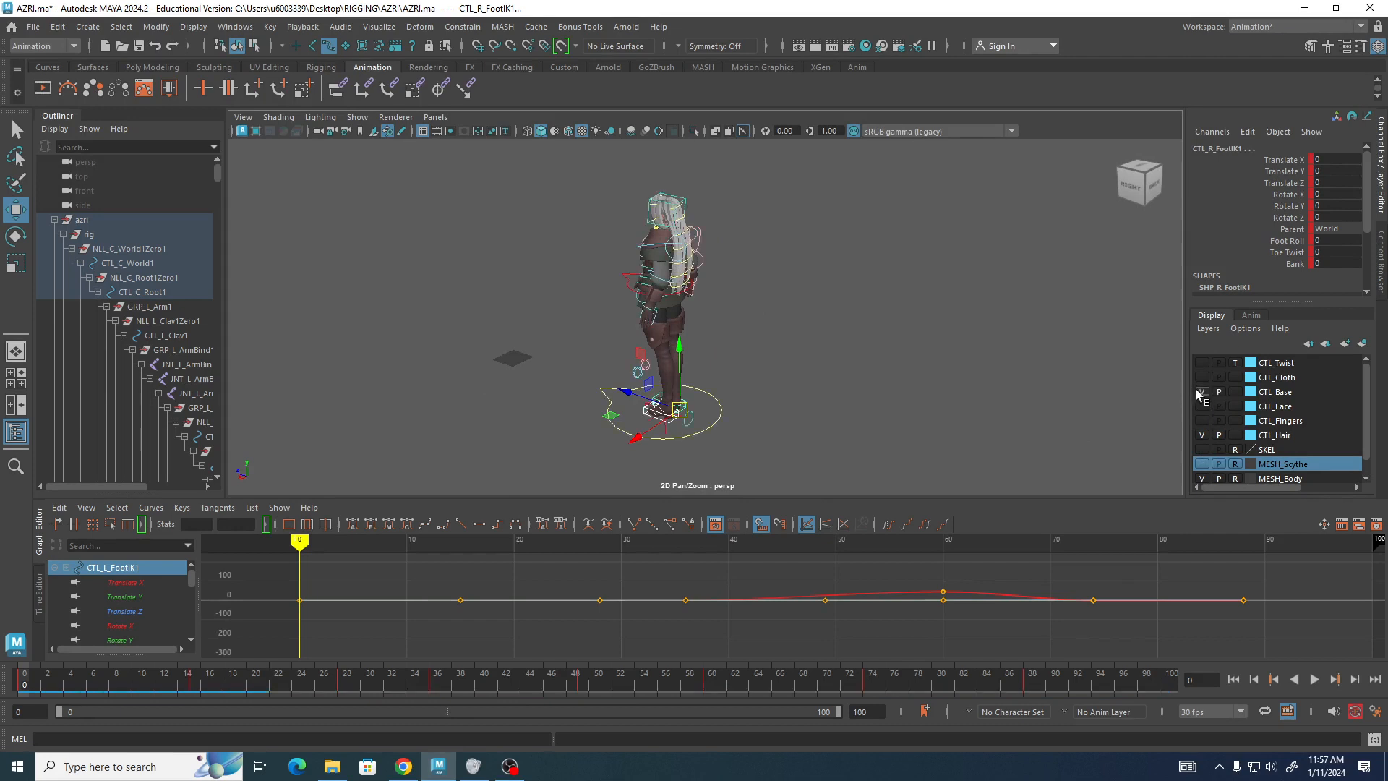
alt+drag(805, 310, 775, 312)
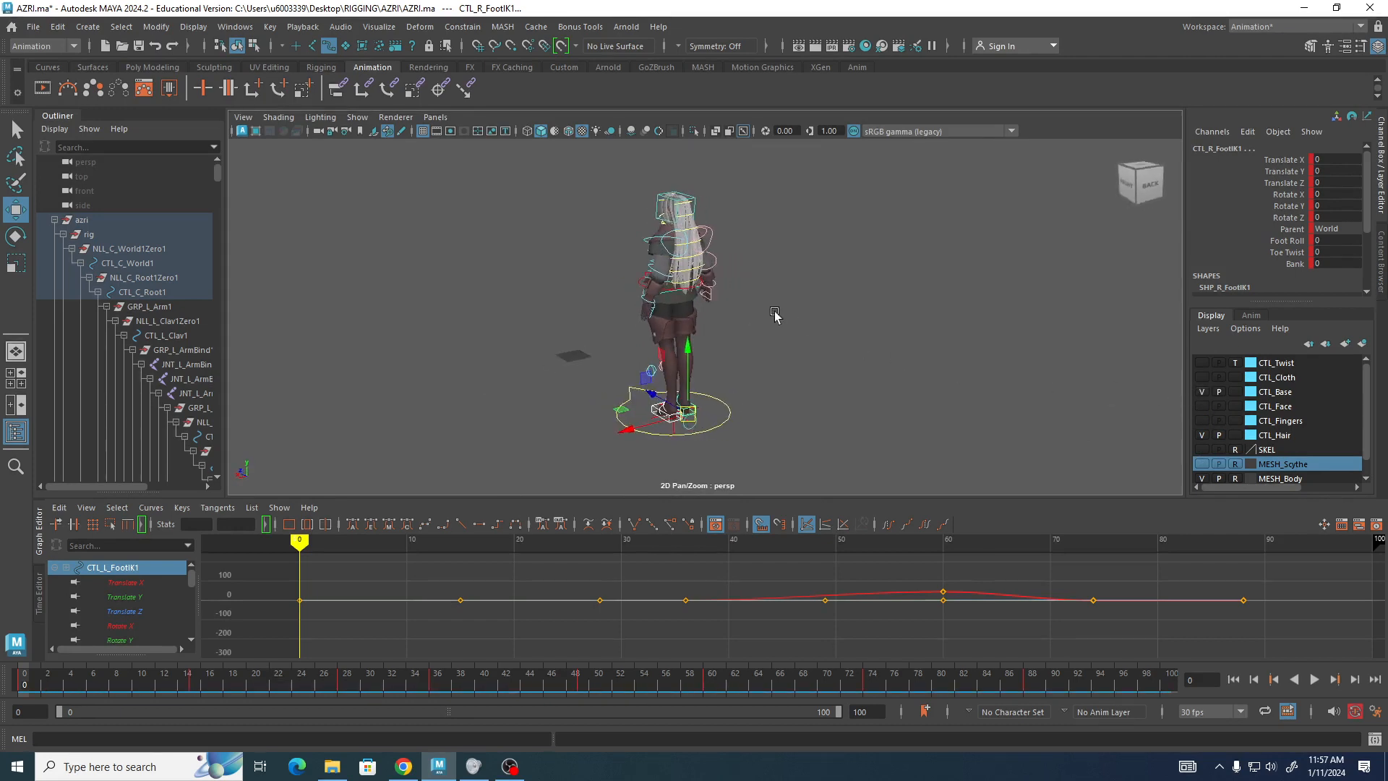
alt+right_drag(736, 270, 986, 348)
alt+middle_drag(775, 273, 751, 386)
alt+drag(751, 391, 691, 373)
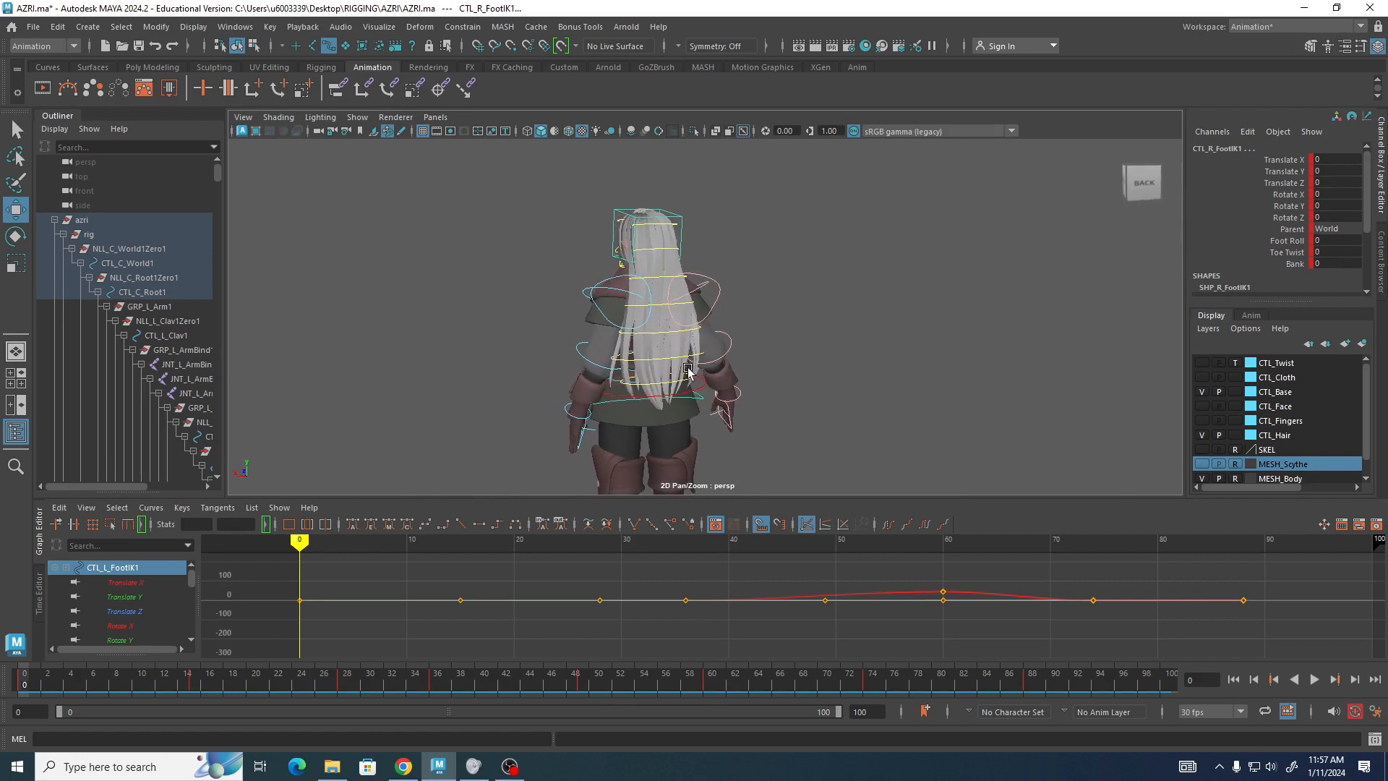
Switch the shelf to the Anim tab.
scroll(332, 233, up, 3)
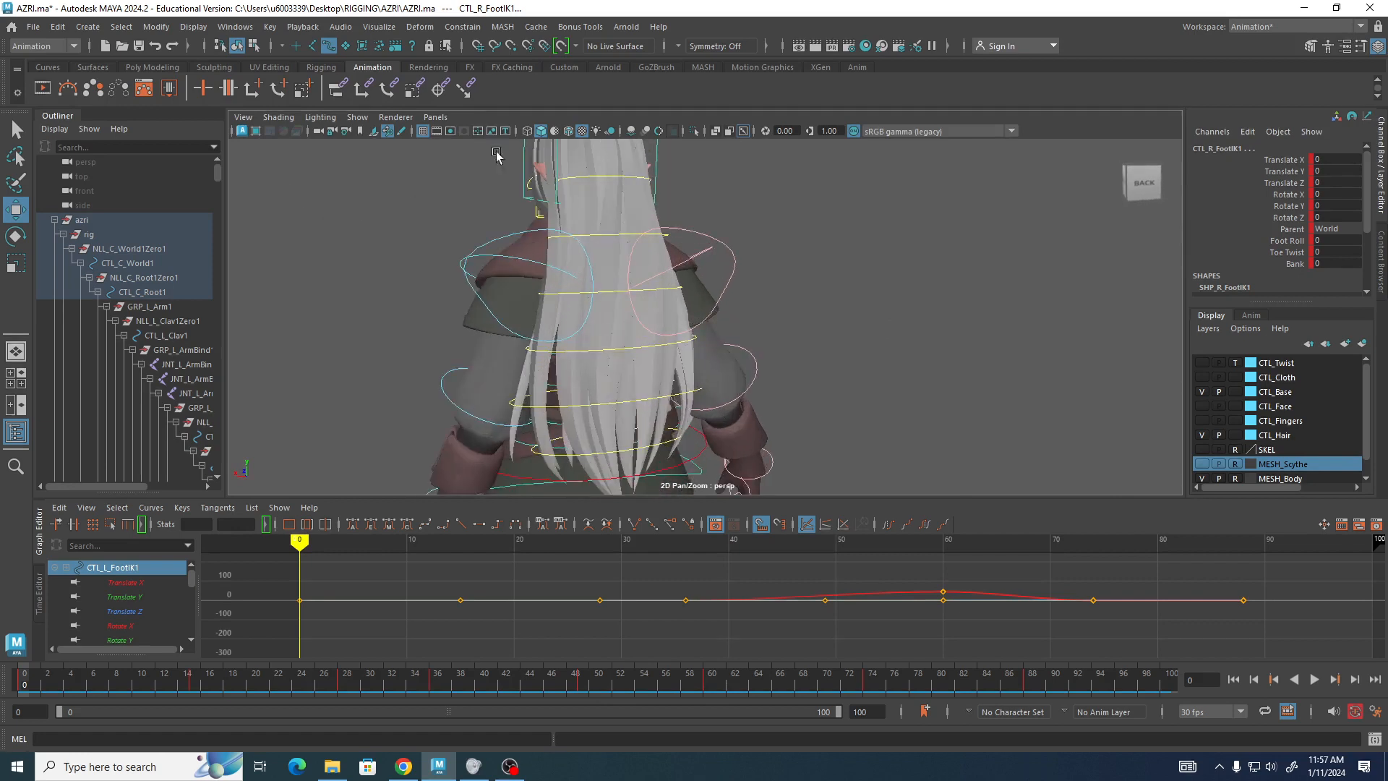
click(859, 67)
alt+drag(758, 275, 813, 255)
scroll(769, 254, down, 3)
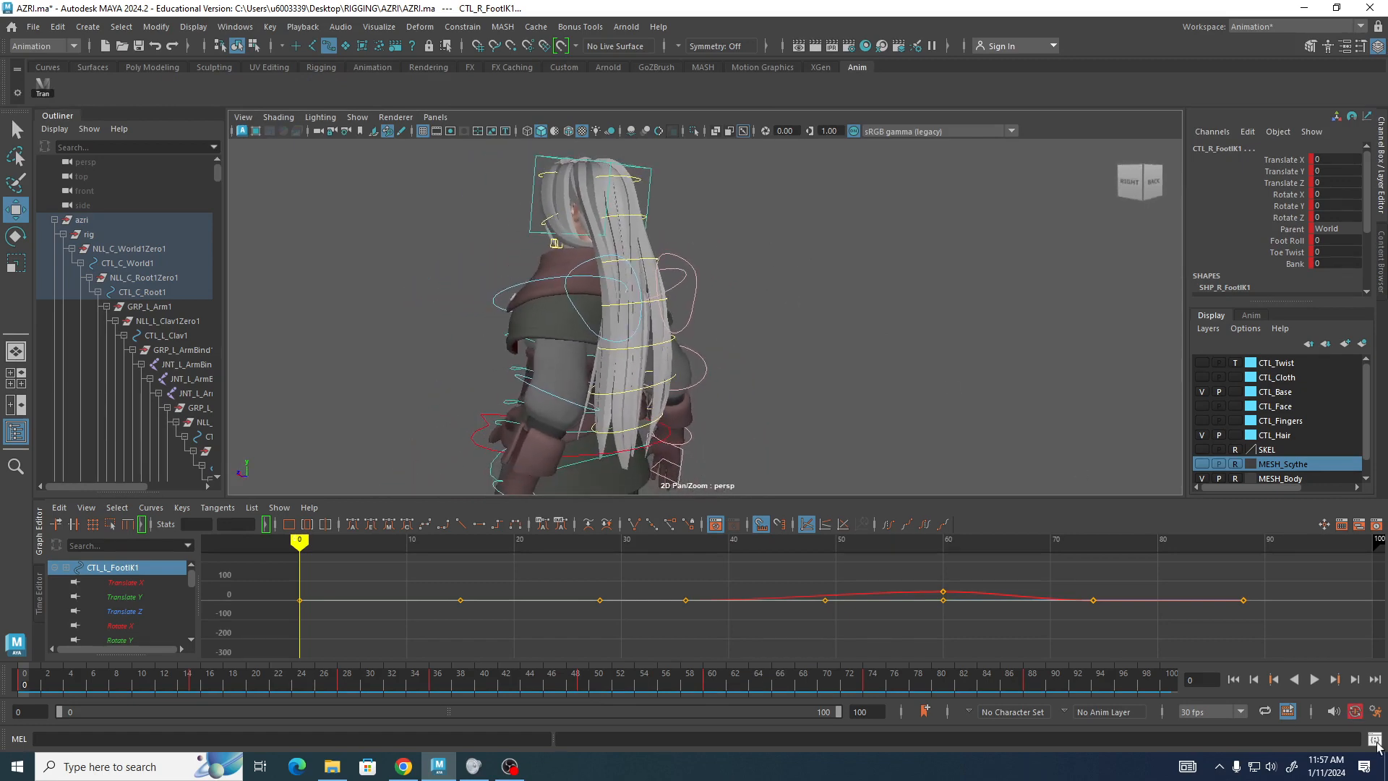
Open the Script Editor, clear its history and move the window beside the viewport.
click(1376, 744)
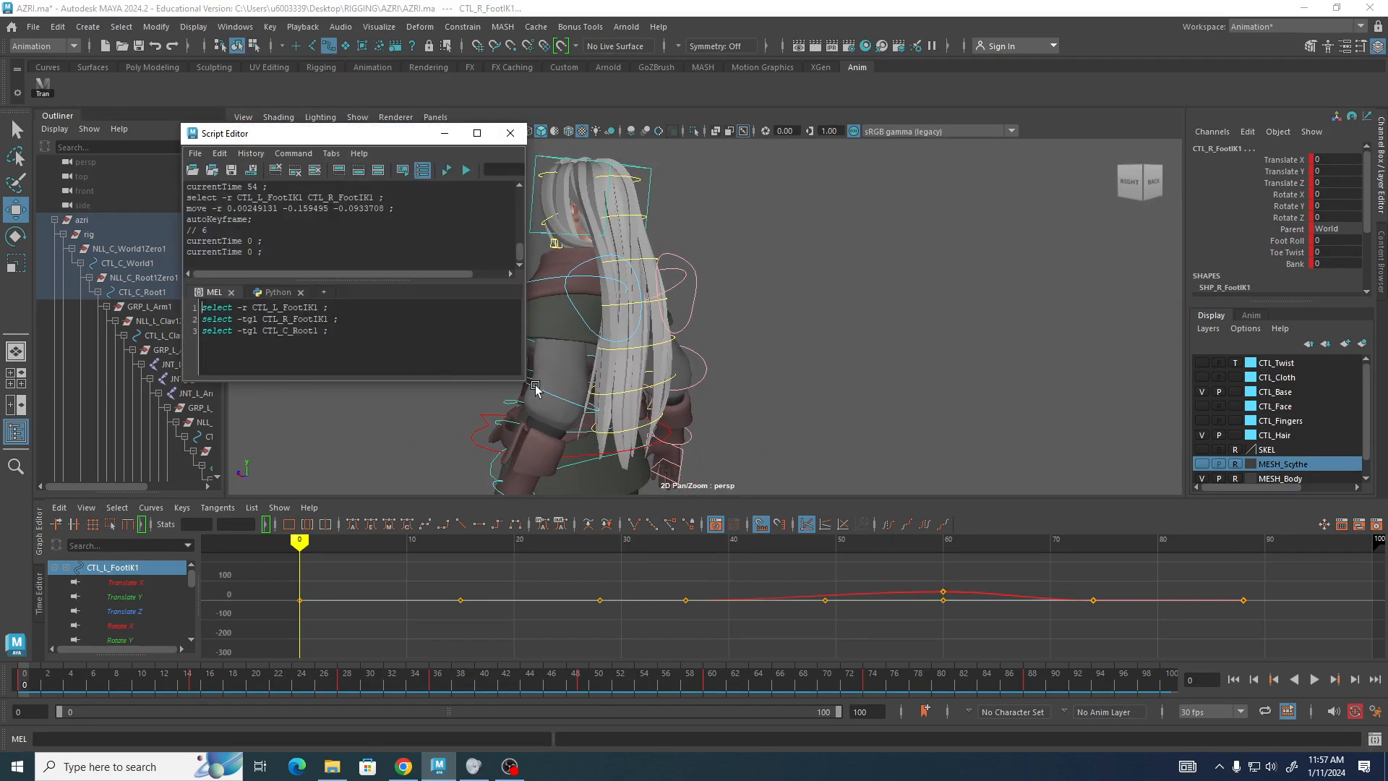
drag(525, 382, 815, 550)
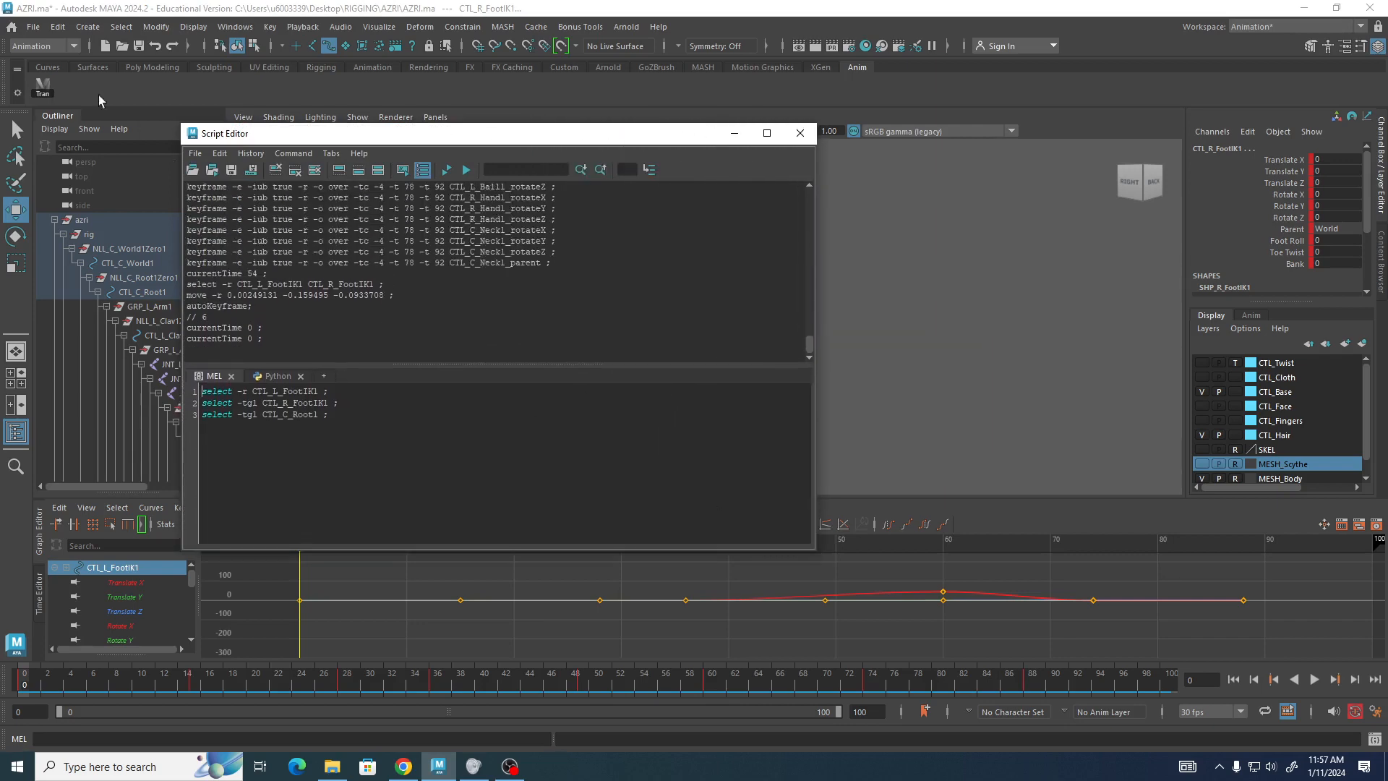
click(275, 169)
drag(259, 138, 906, 250)
alt+drag(705, 190, 672, 264)
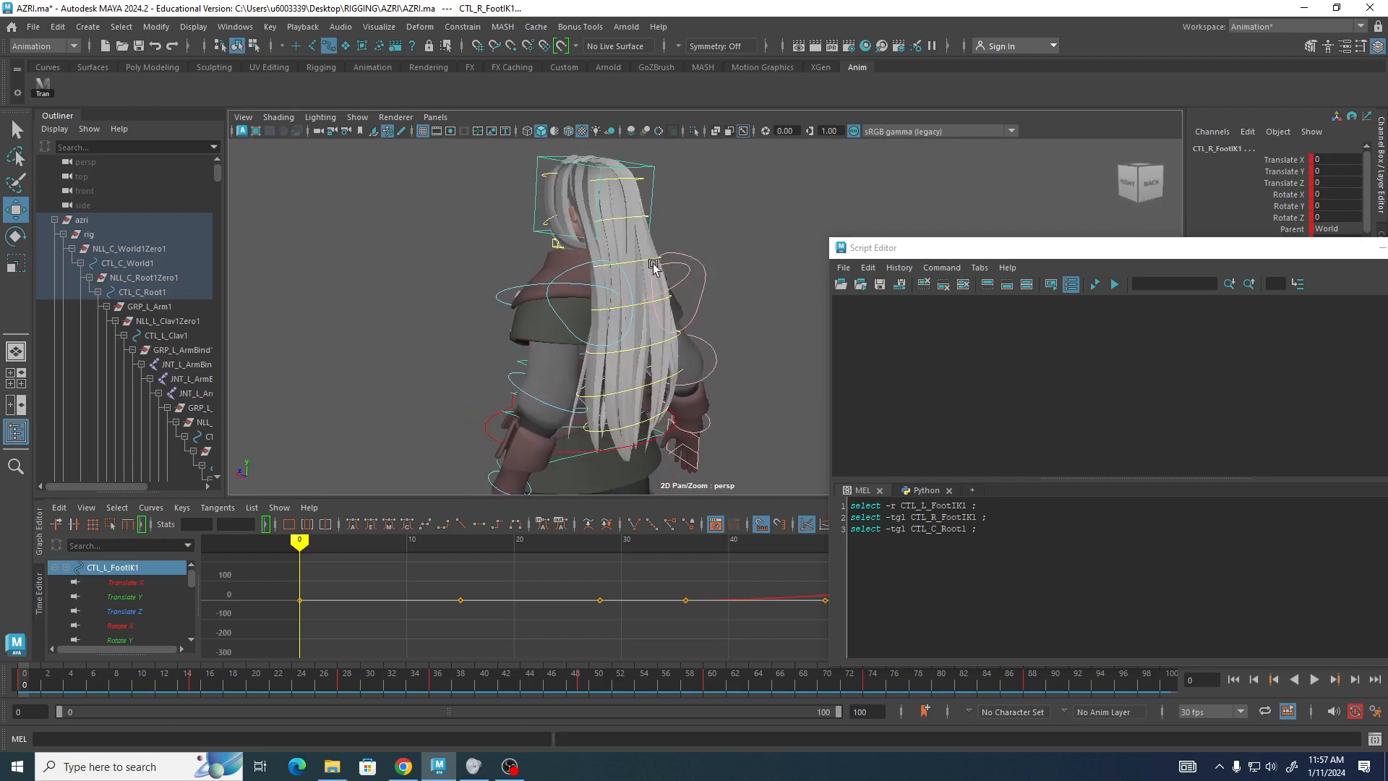
Select the hair controls CTL_C_Hair3, CTL_C_Hair4 and CTL_C_Hair5 together.
click(641, 304)
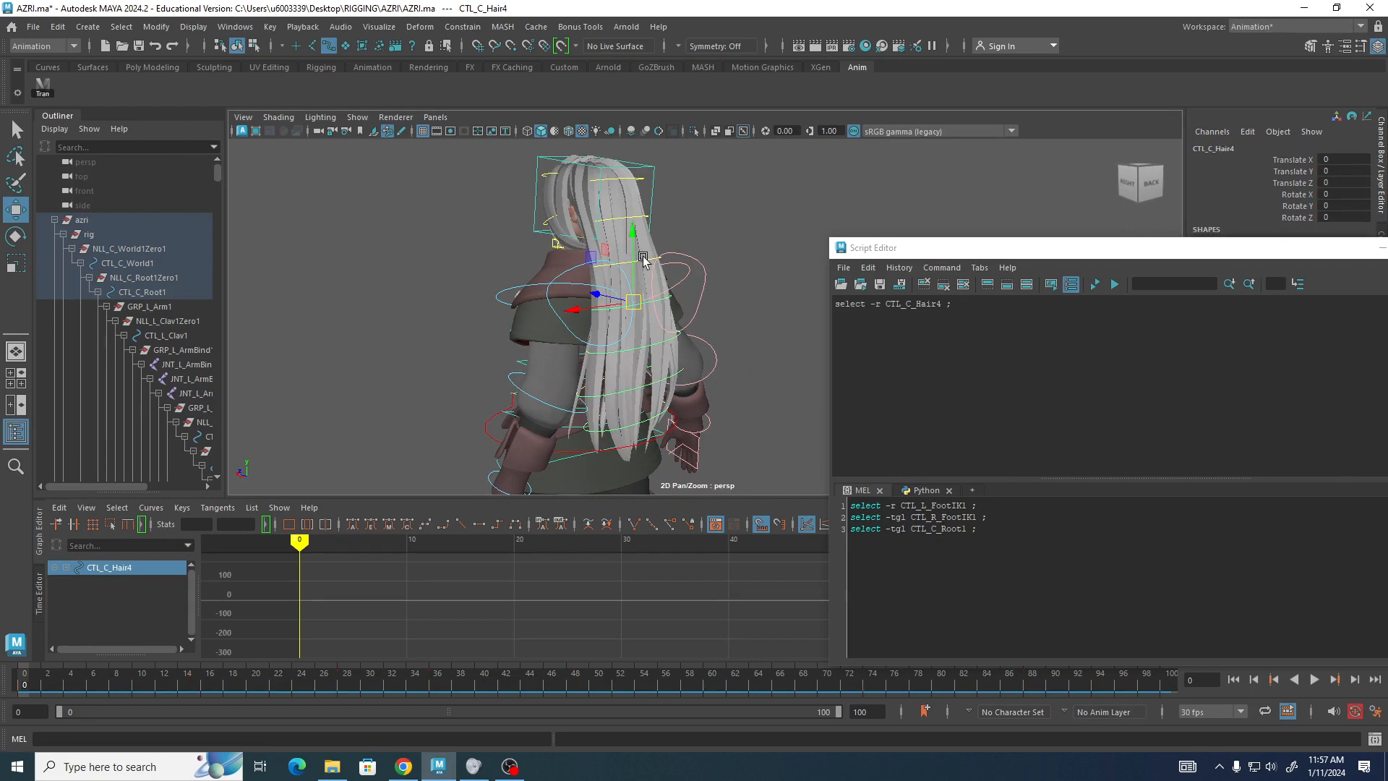
click(644, 259)
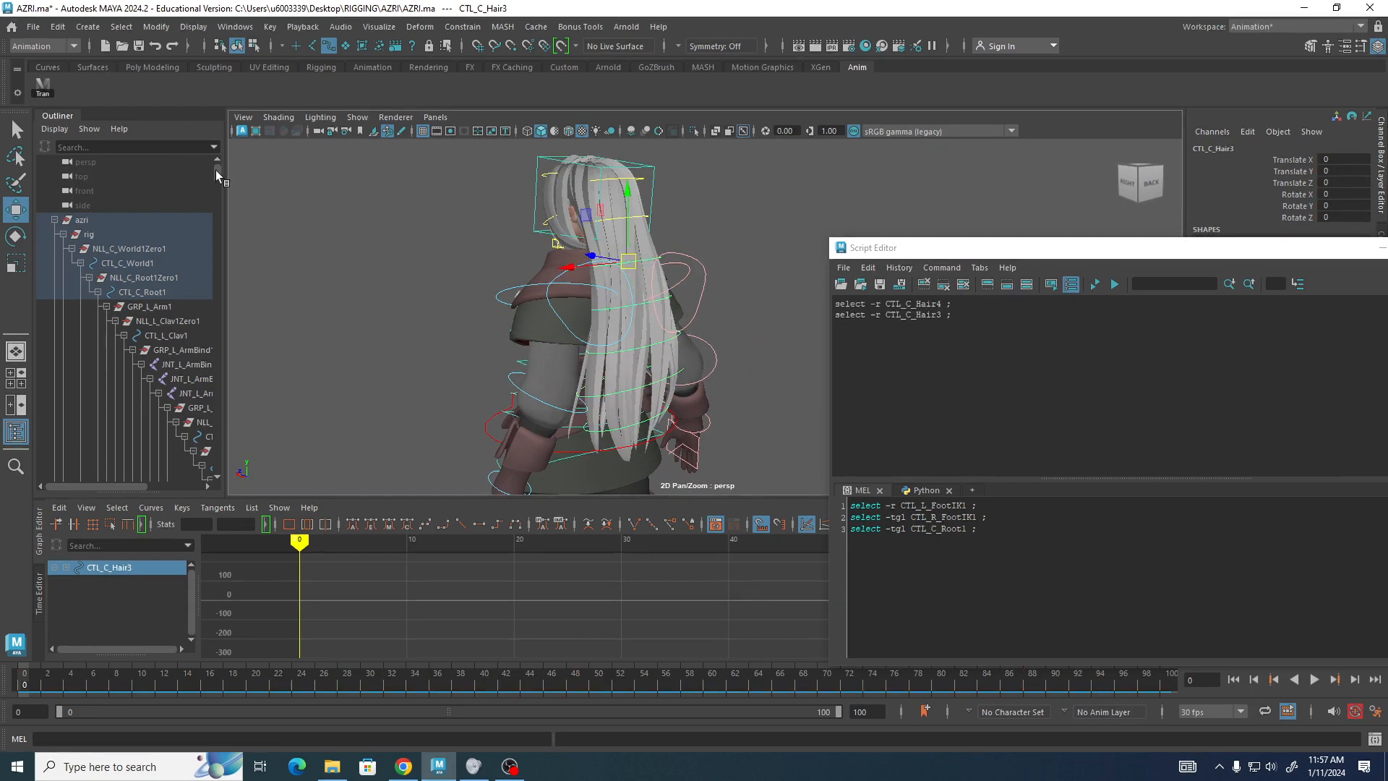
drag(216, 170, 295, 386)
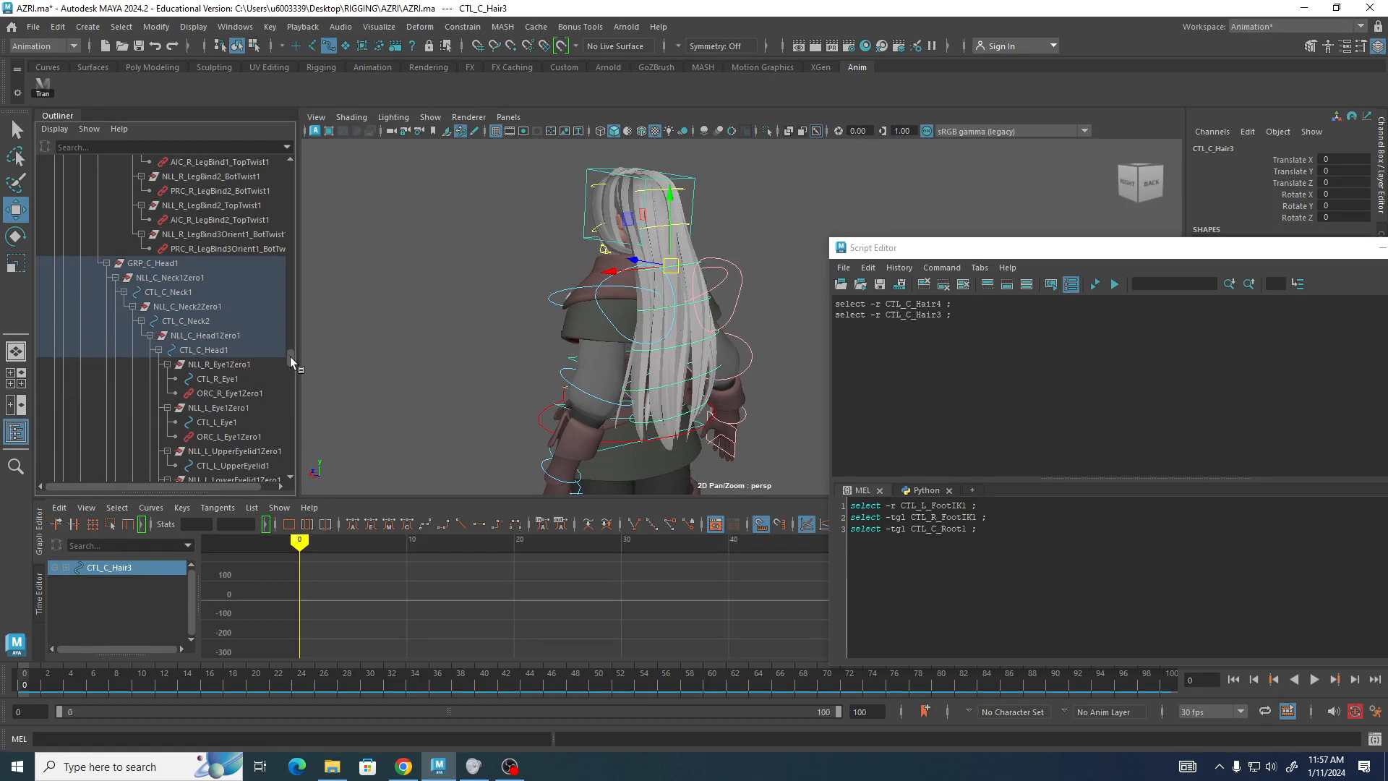
scroll(289, 357, down, 5)
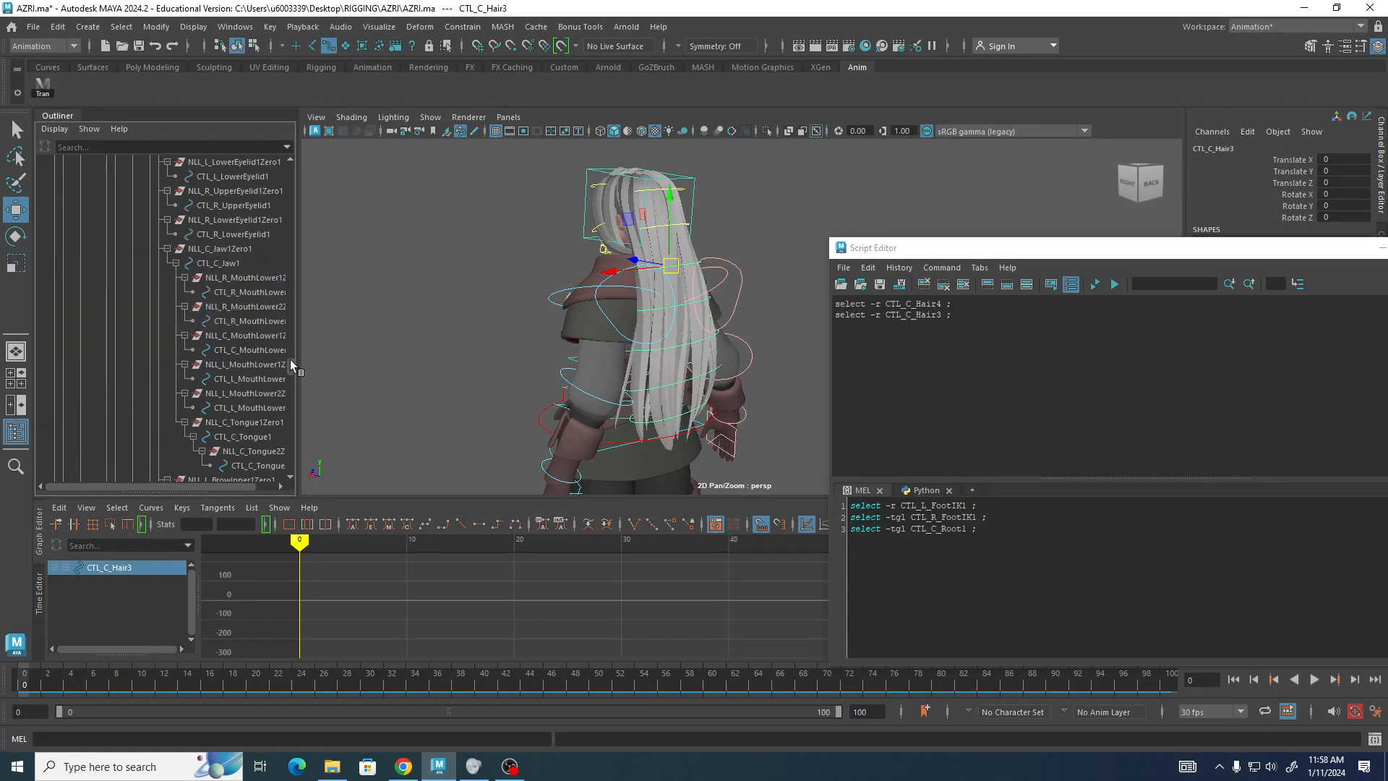
click(741, 215)
click(673, 269)
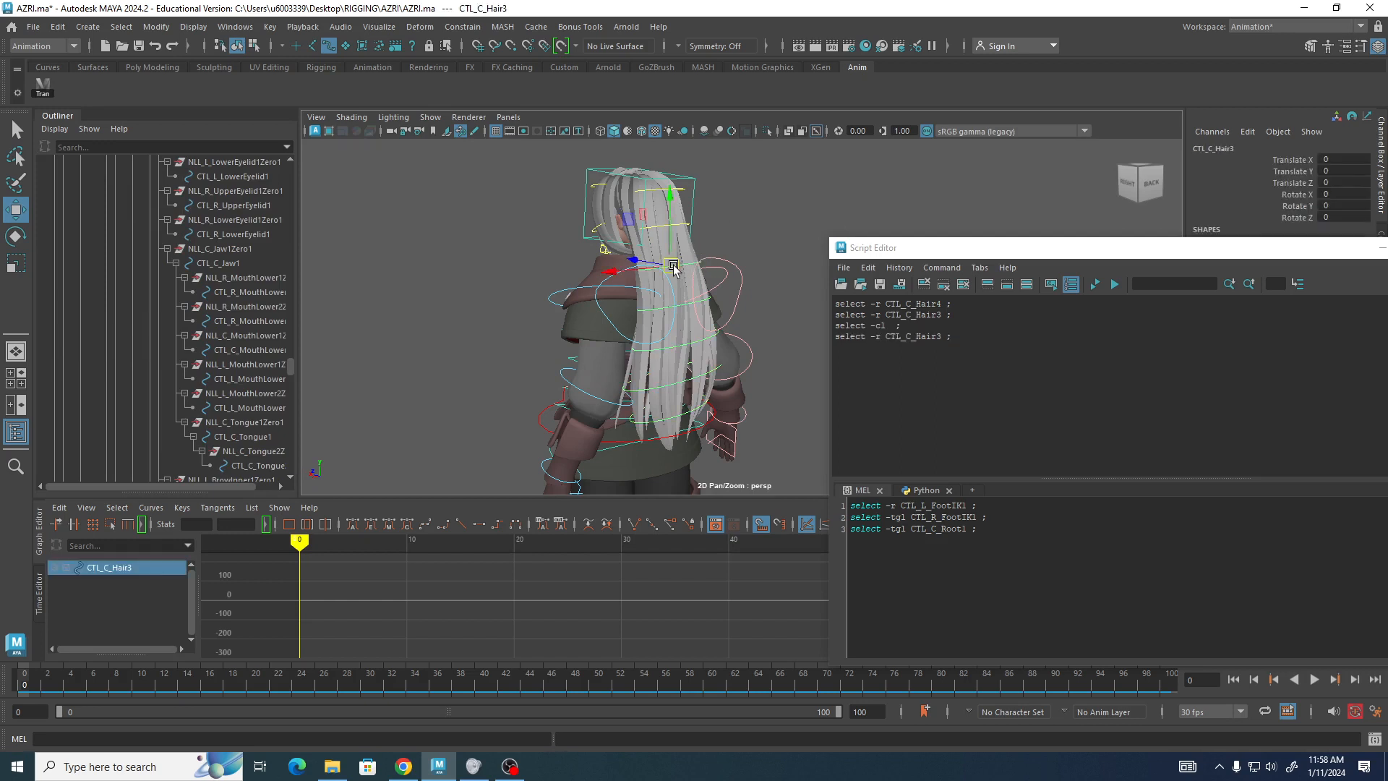
drag(290, 367, 293, 385)
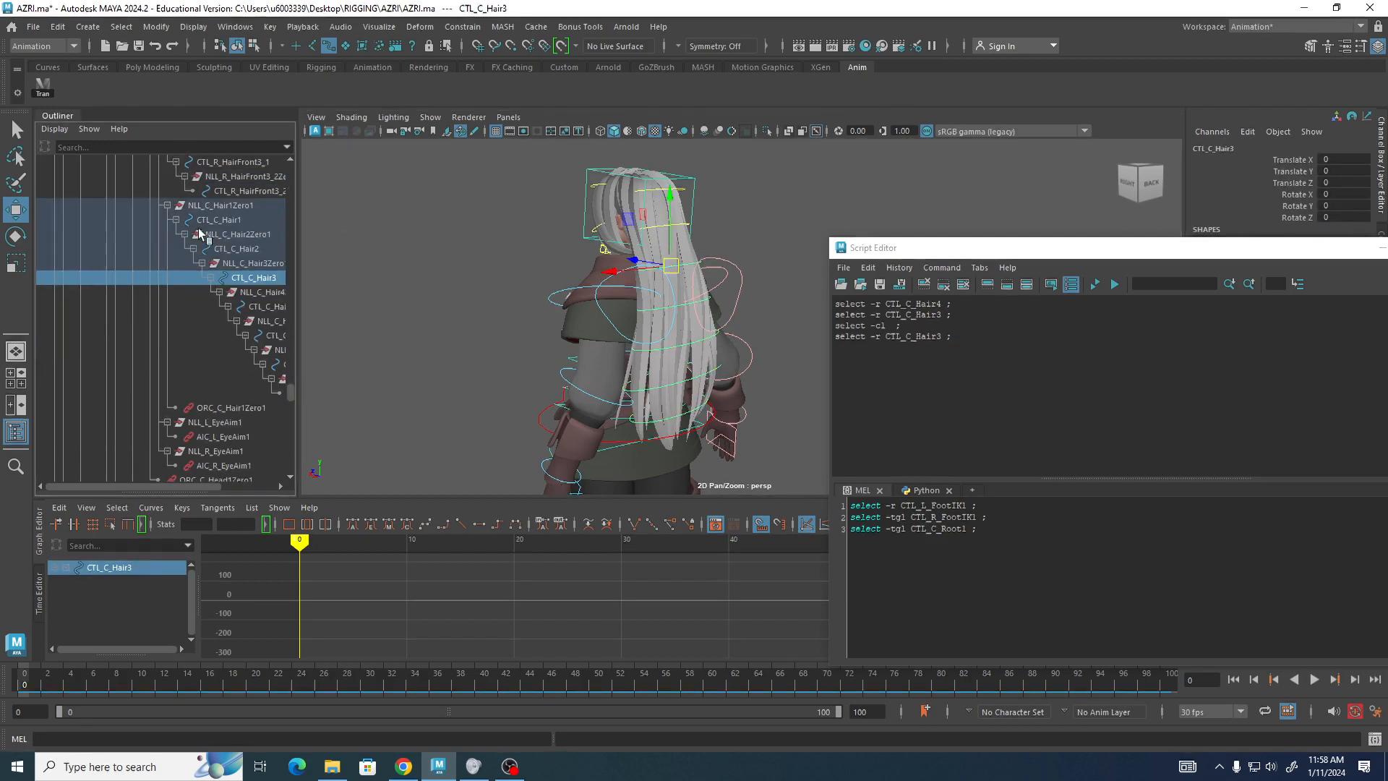
ctrl+click(269, 306)
ctrl+click(275, 336)
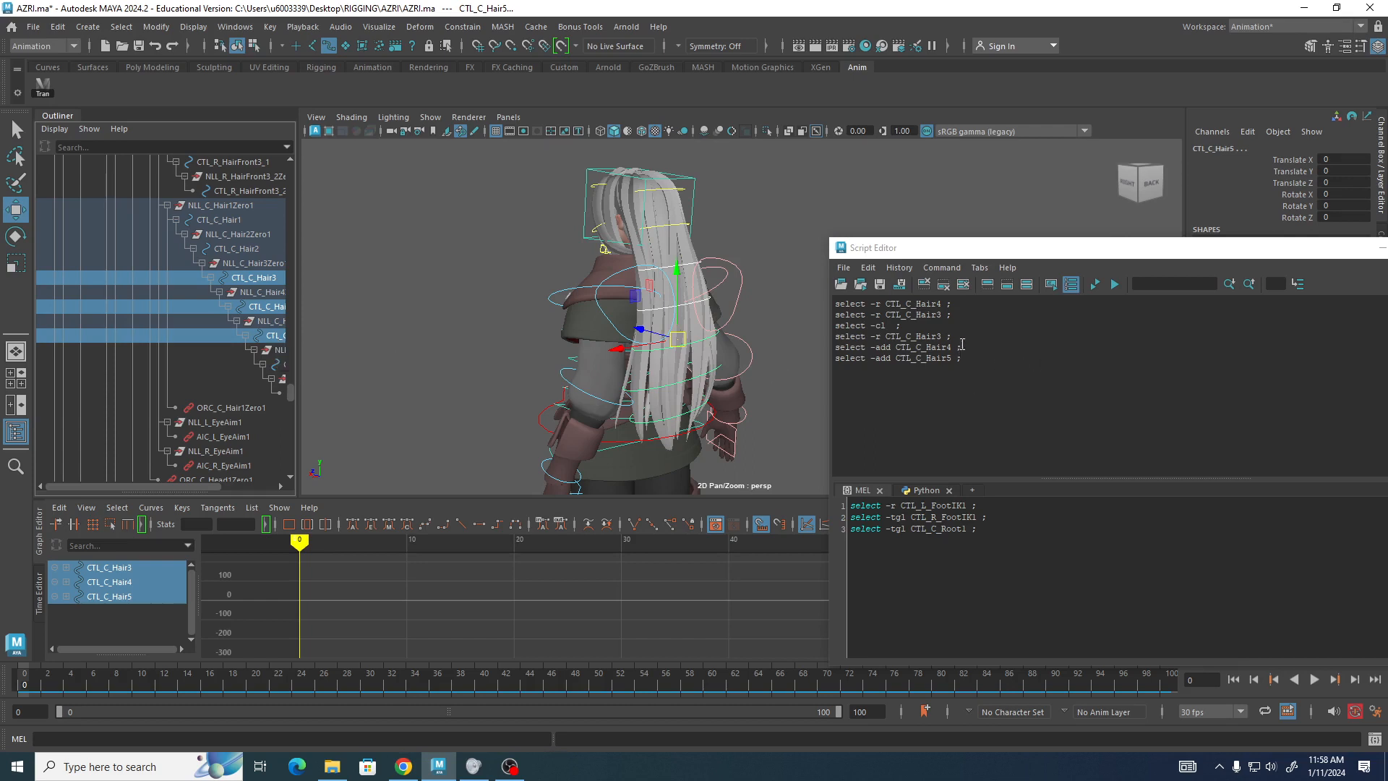
Copy the hair selection commands into the MEL tab and turn them into a button on the Anim shelf.
drag(975, 362, 813, 338)
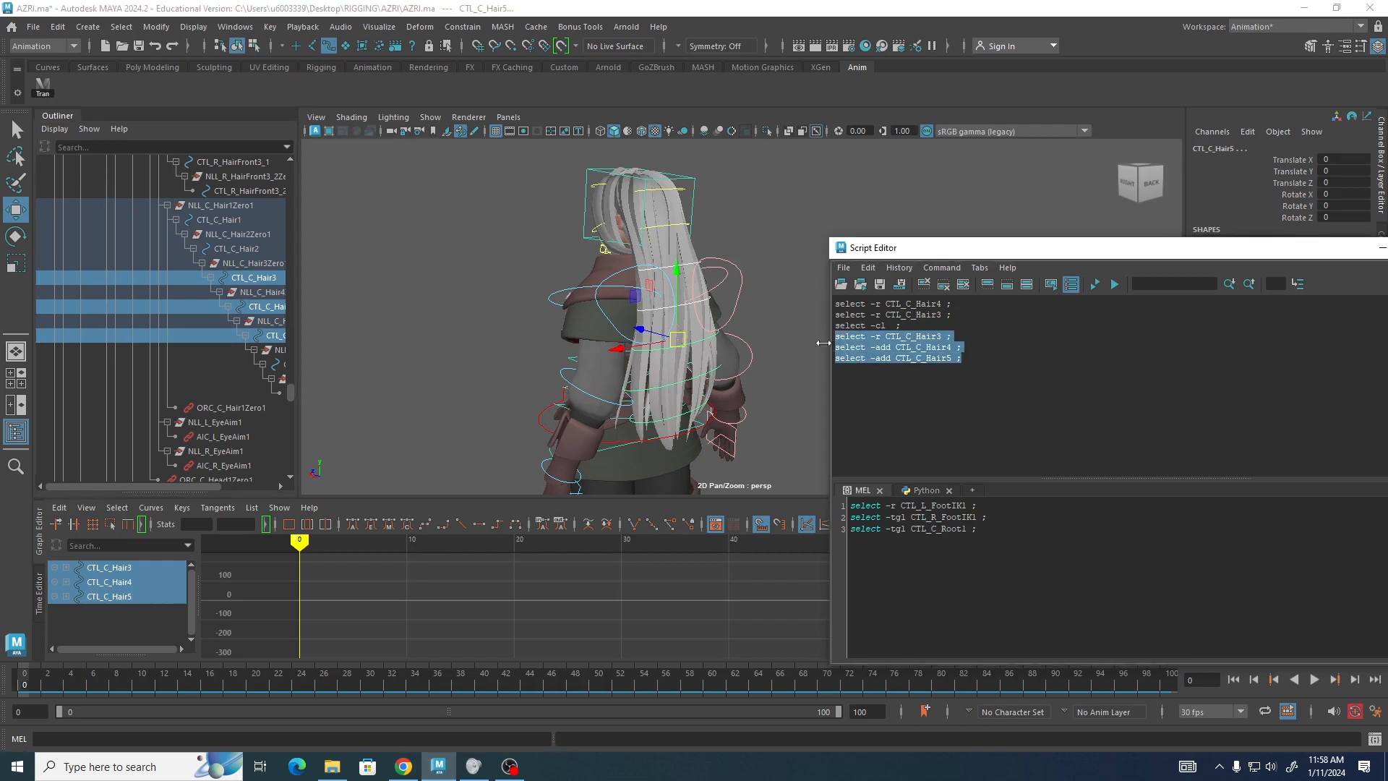
drag(909, 405, 1005, 556)
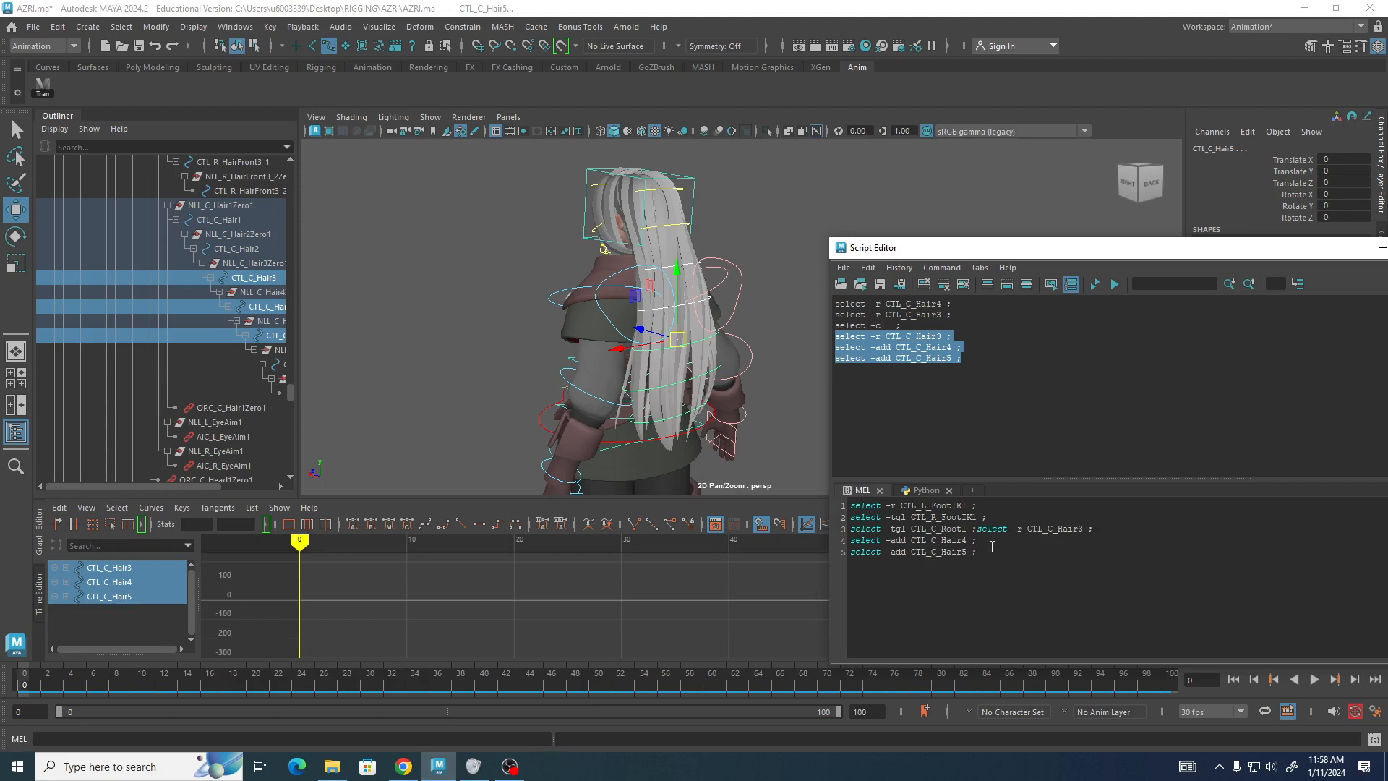
key(Return)
key(Return)
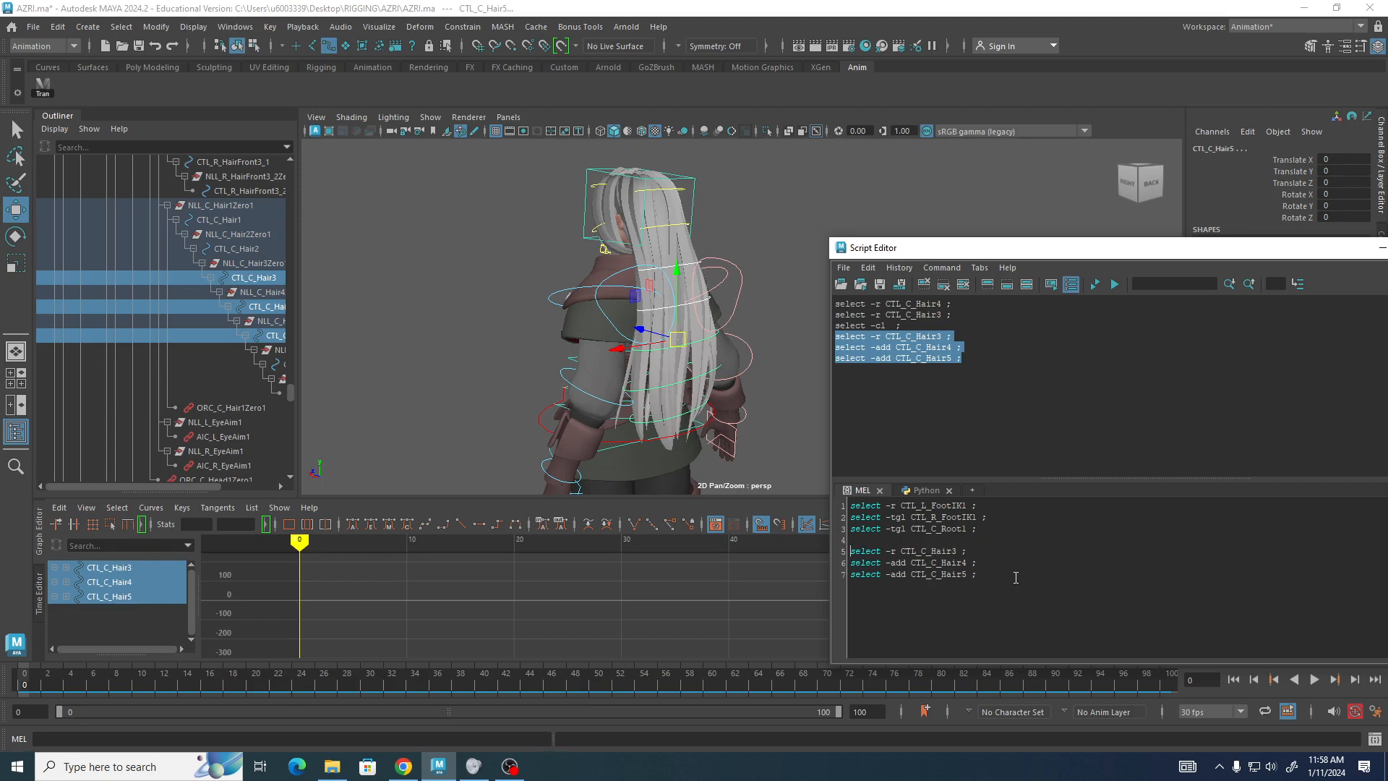
drag(1016, 578, 111, 91)
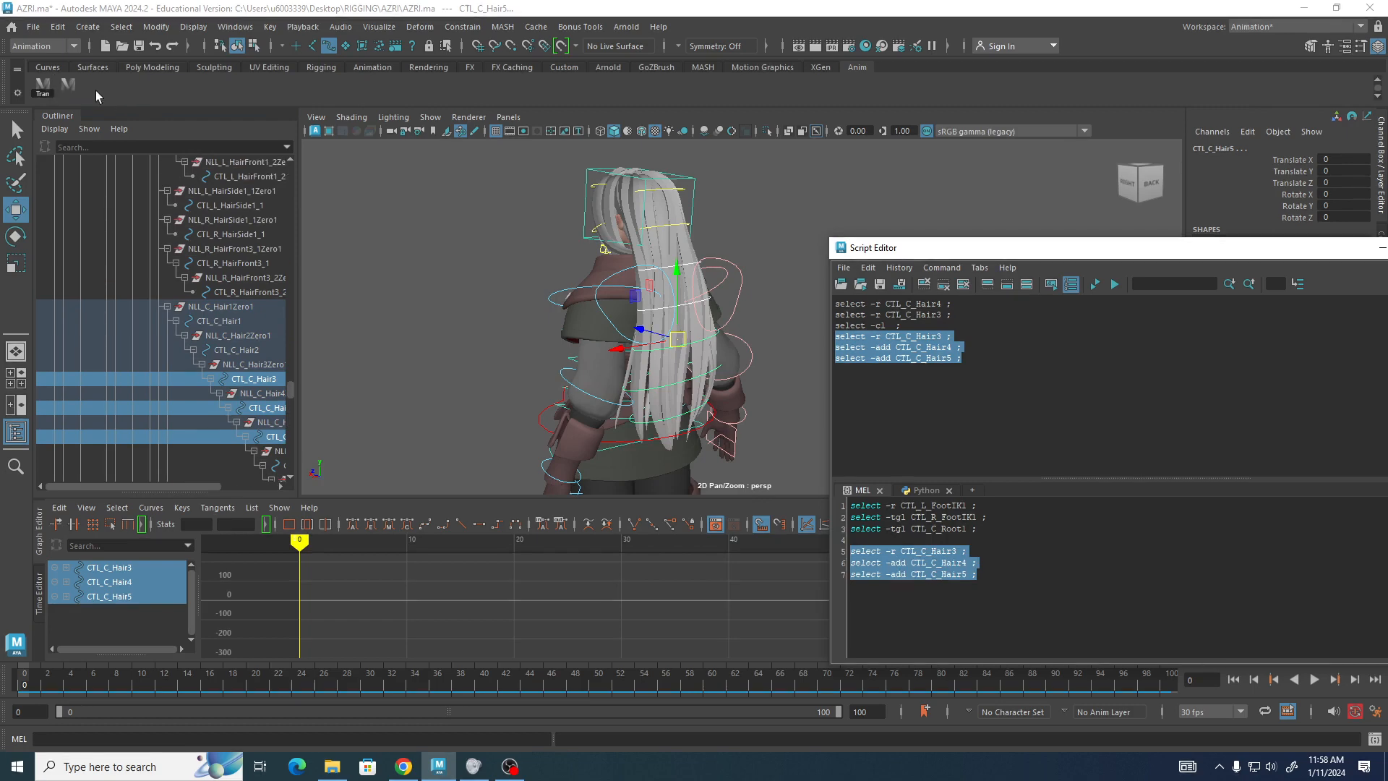
Label the new shelf button Hair and save all shelves.
right_click(70, 84)
click(92, 102)
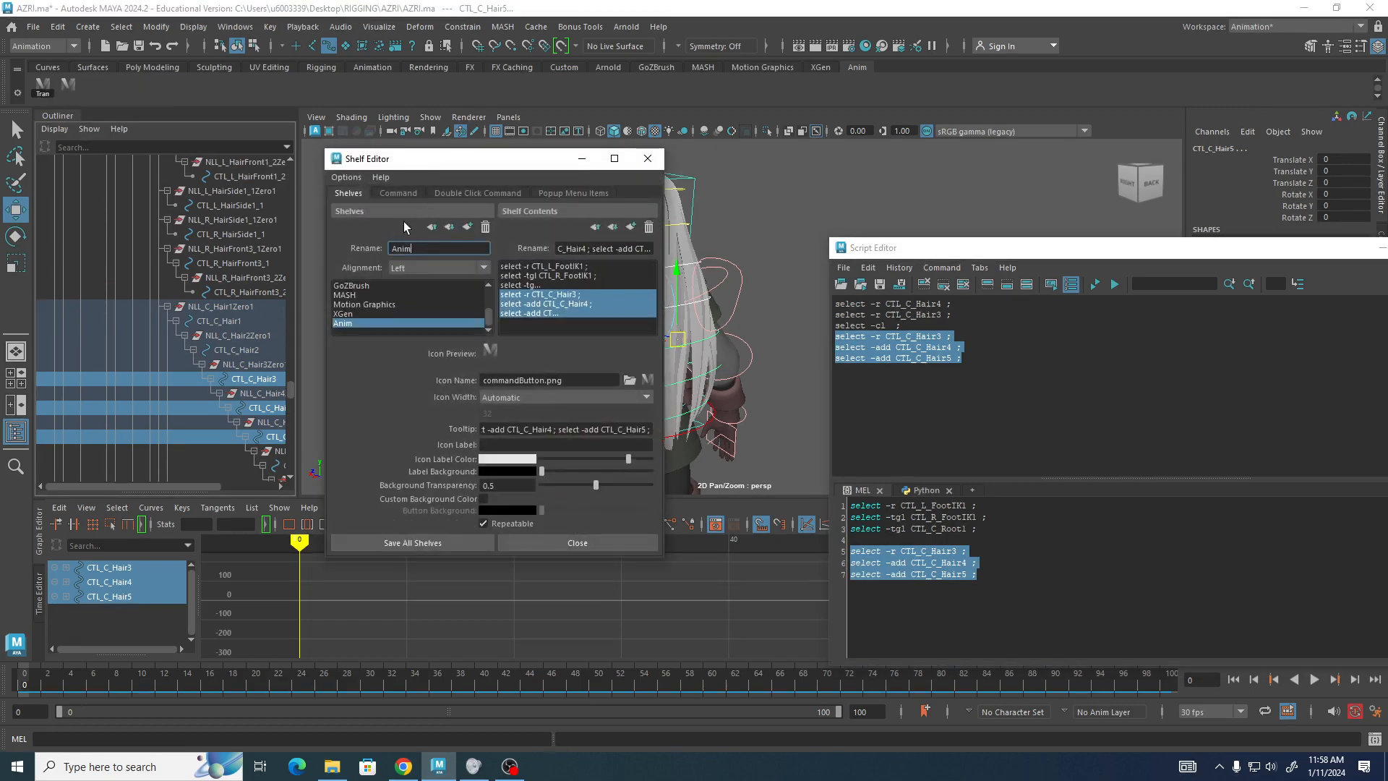
click(503, 443)
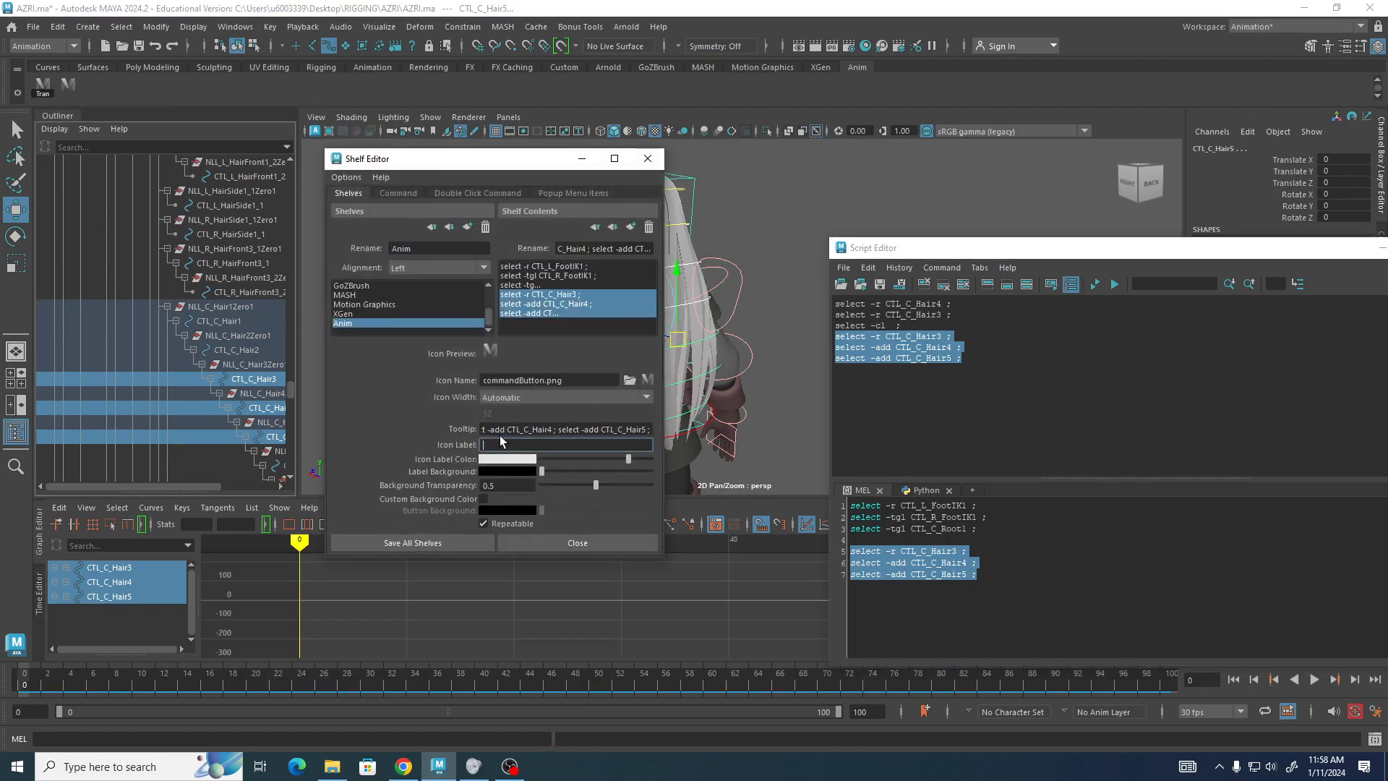
text(Har1)
click(416, 543)
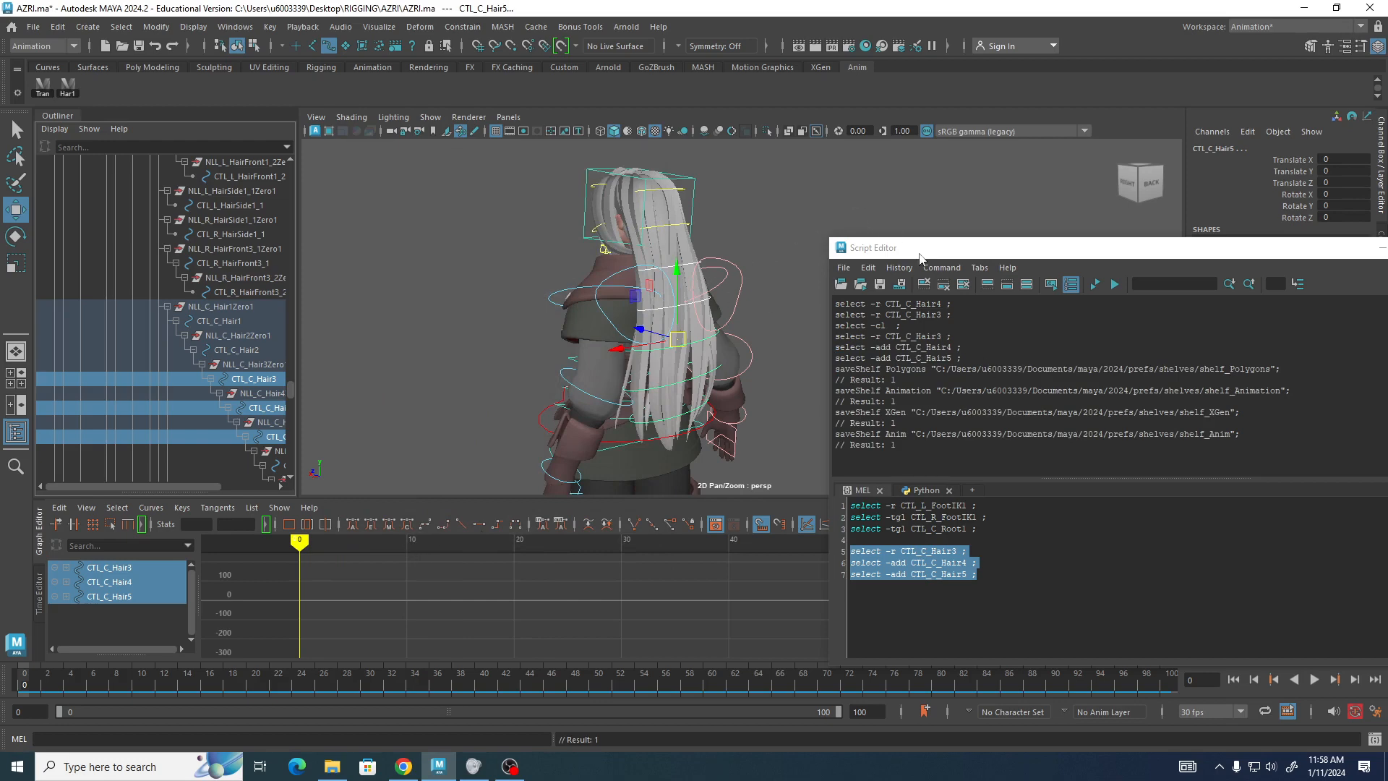
Close the Script Editor.
drag(1236, 241, 1023, 474)
drag(1130, 482, 825, 577)
click(1142, 576)
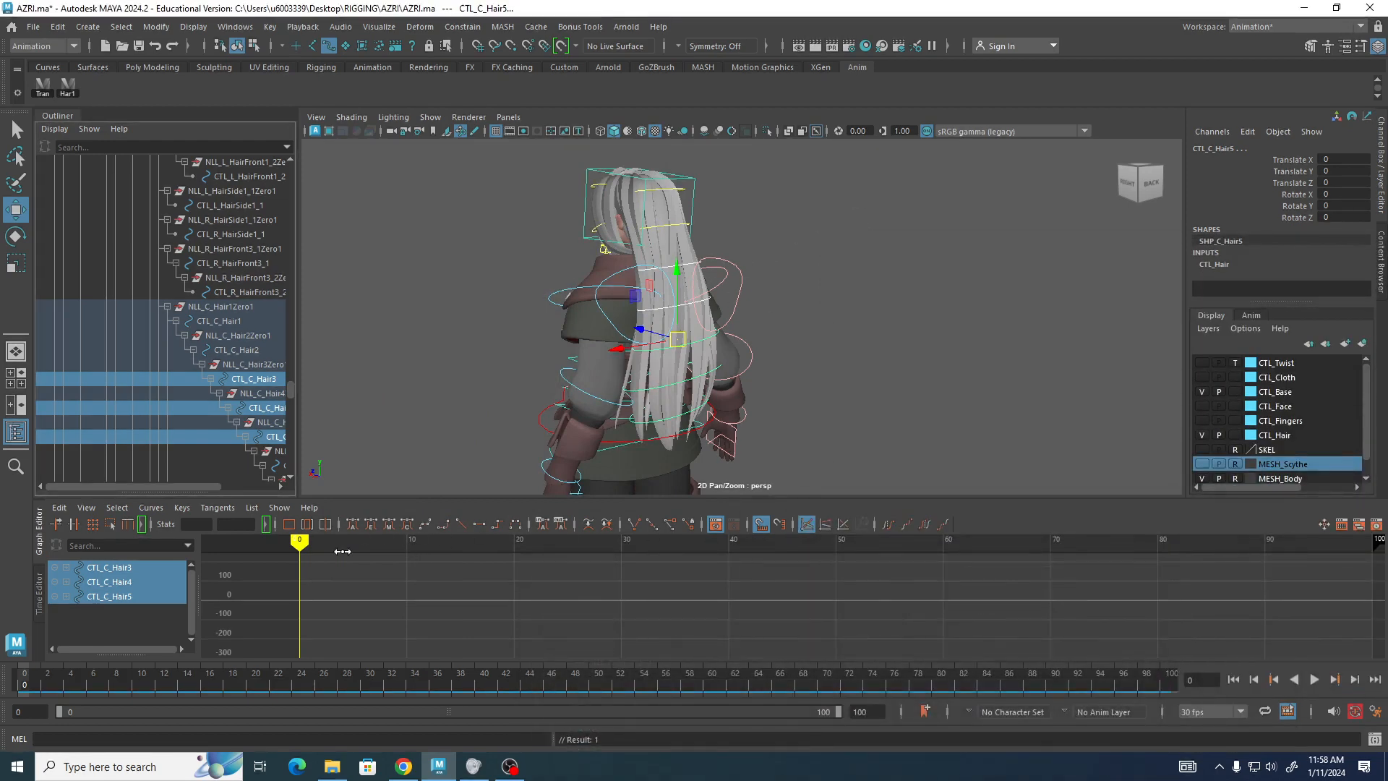
Set a key on the three selected hair controls at frame 0, viewing the character from the side.
alt+drag(846, 324, 996, 262)
alt+right_drag(997, 263, 594, 180)
alt+middle_drag(596, 295, 514, 214)
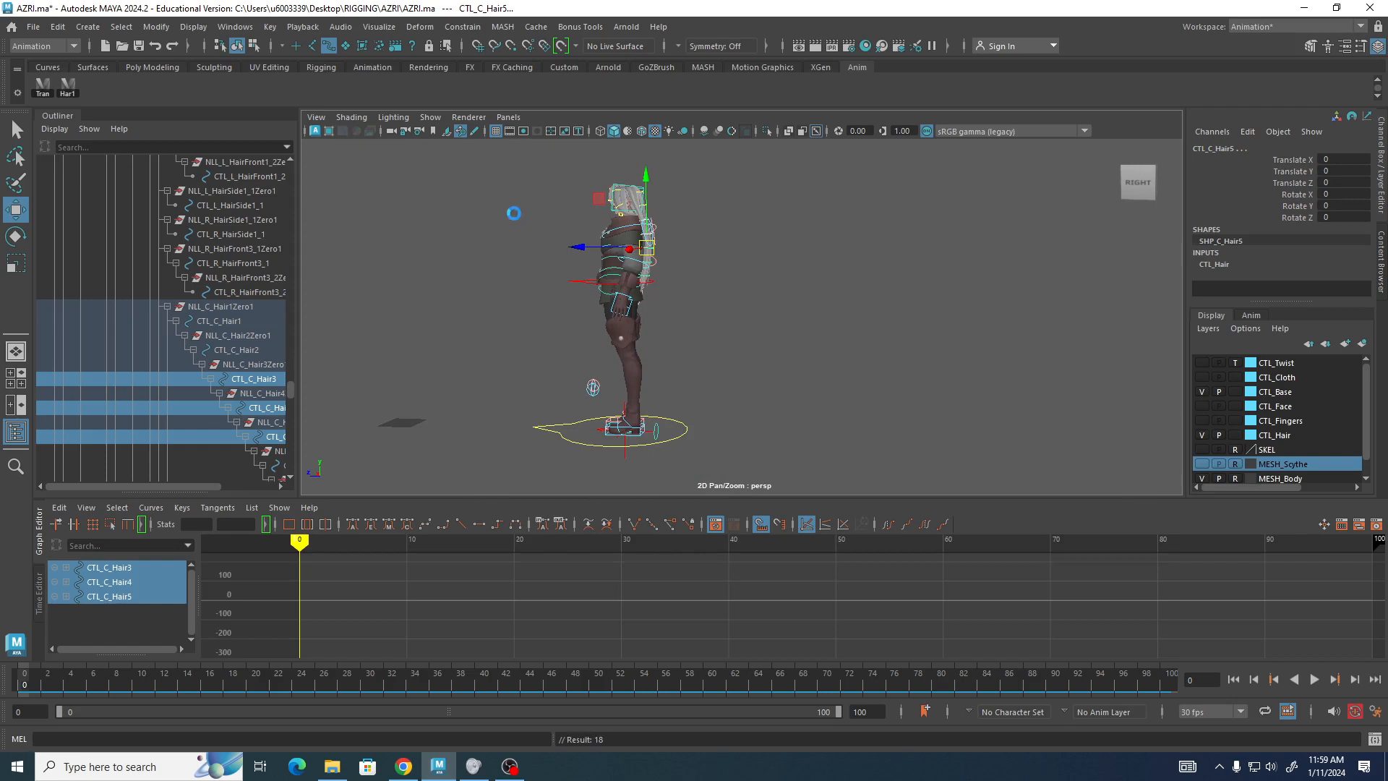
key(s)
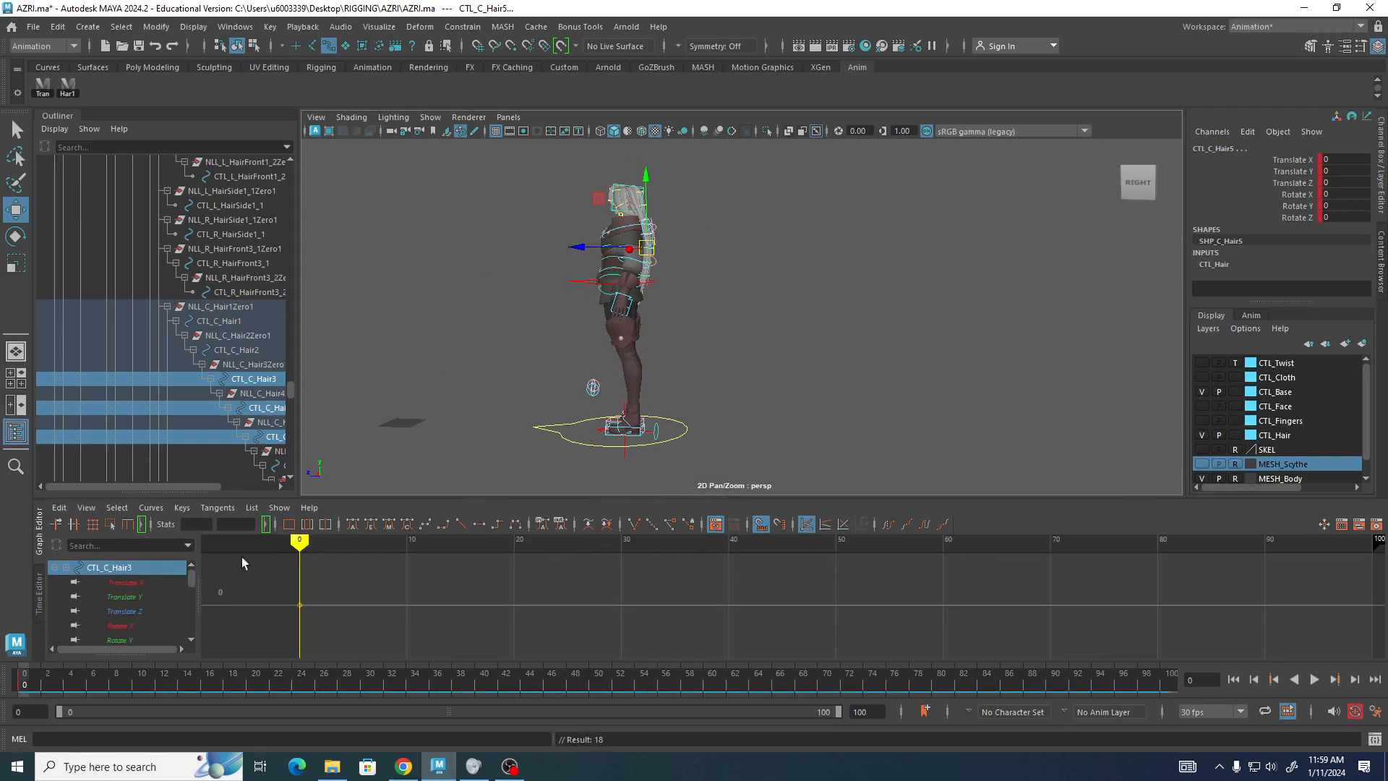
At frame 15, rotate the selected hair controls about 11 degrees around Z.
drag(300, 542, 461, 574)
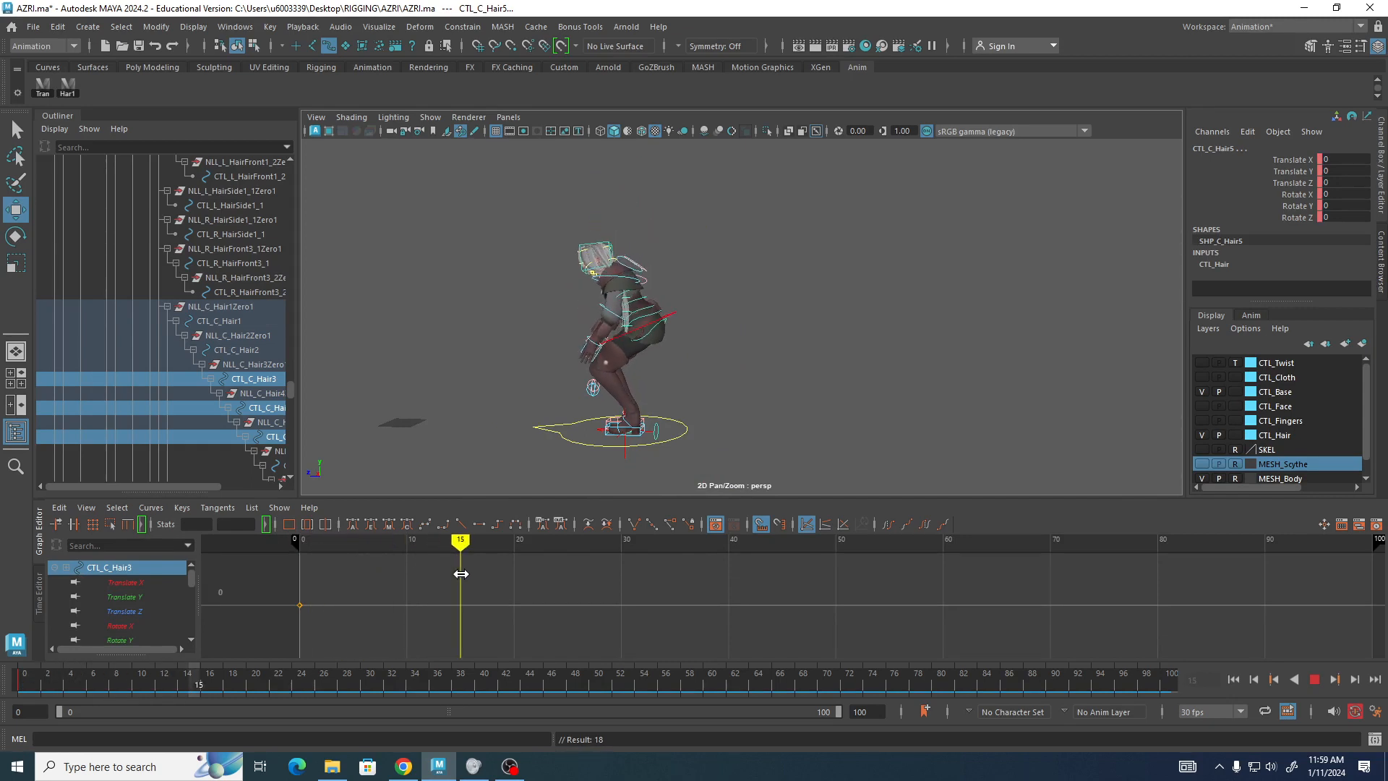
scroll(1055, 309, up, 5)
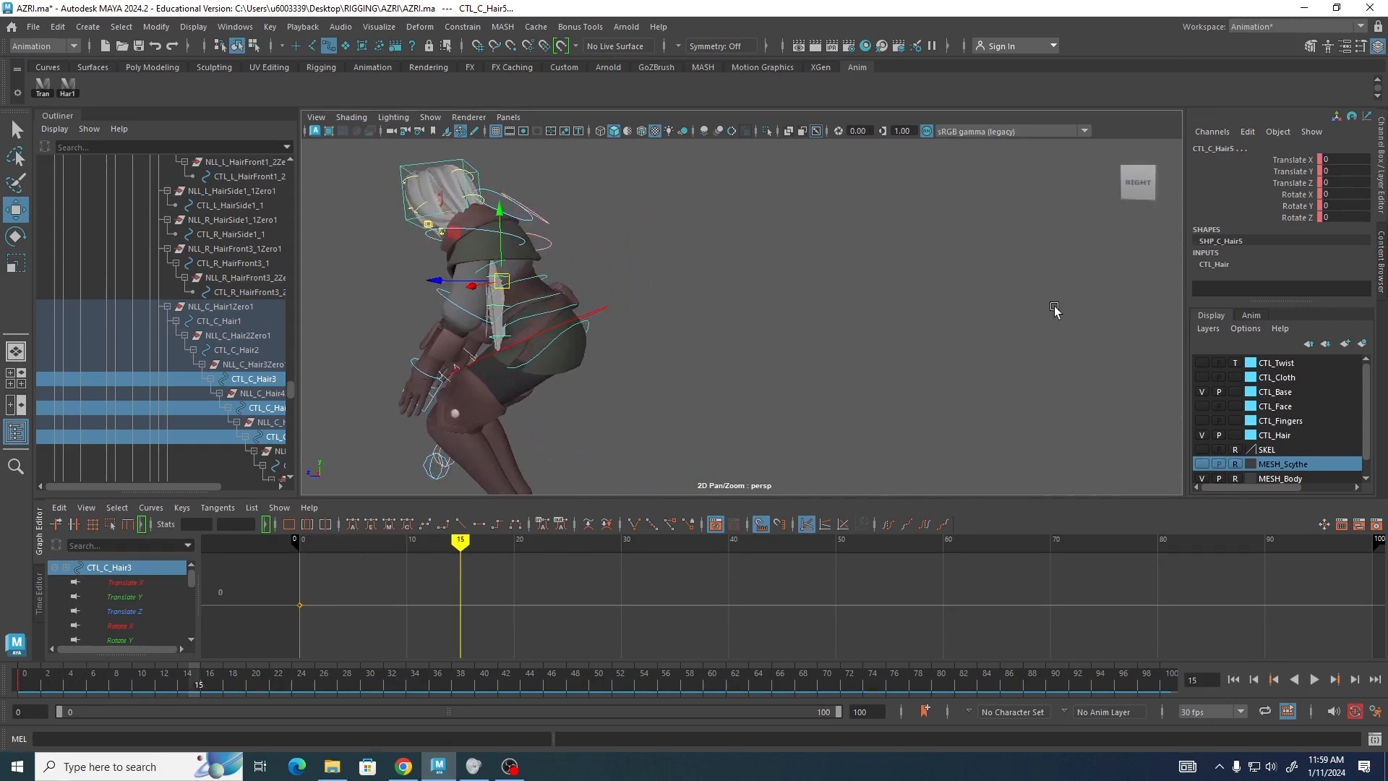
alt+middle_drag(745, 303, 847, 311)
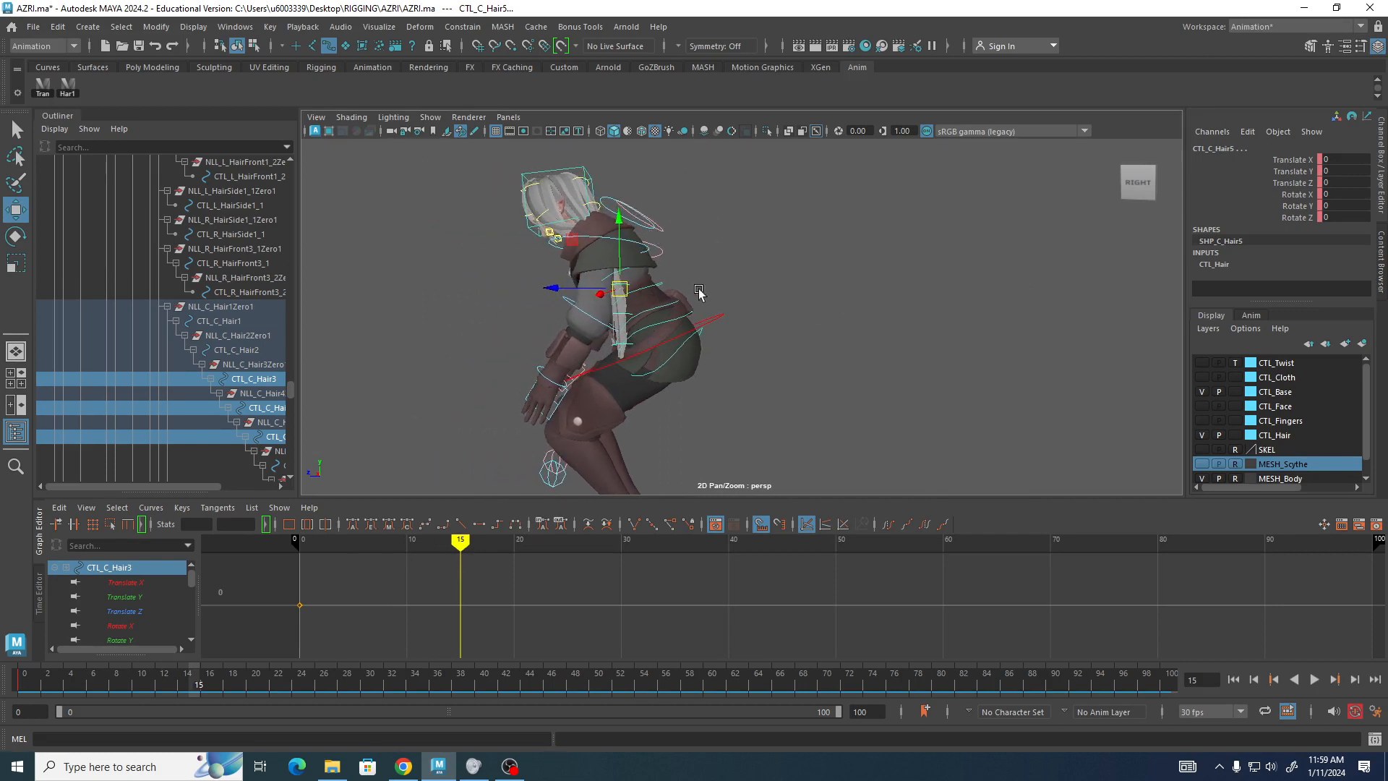
key(e)
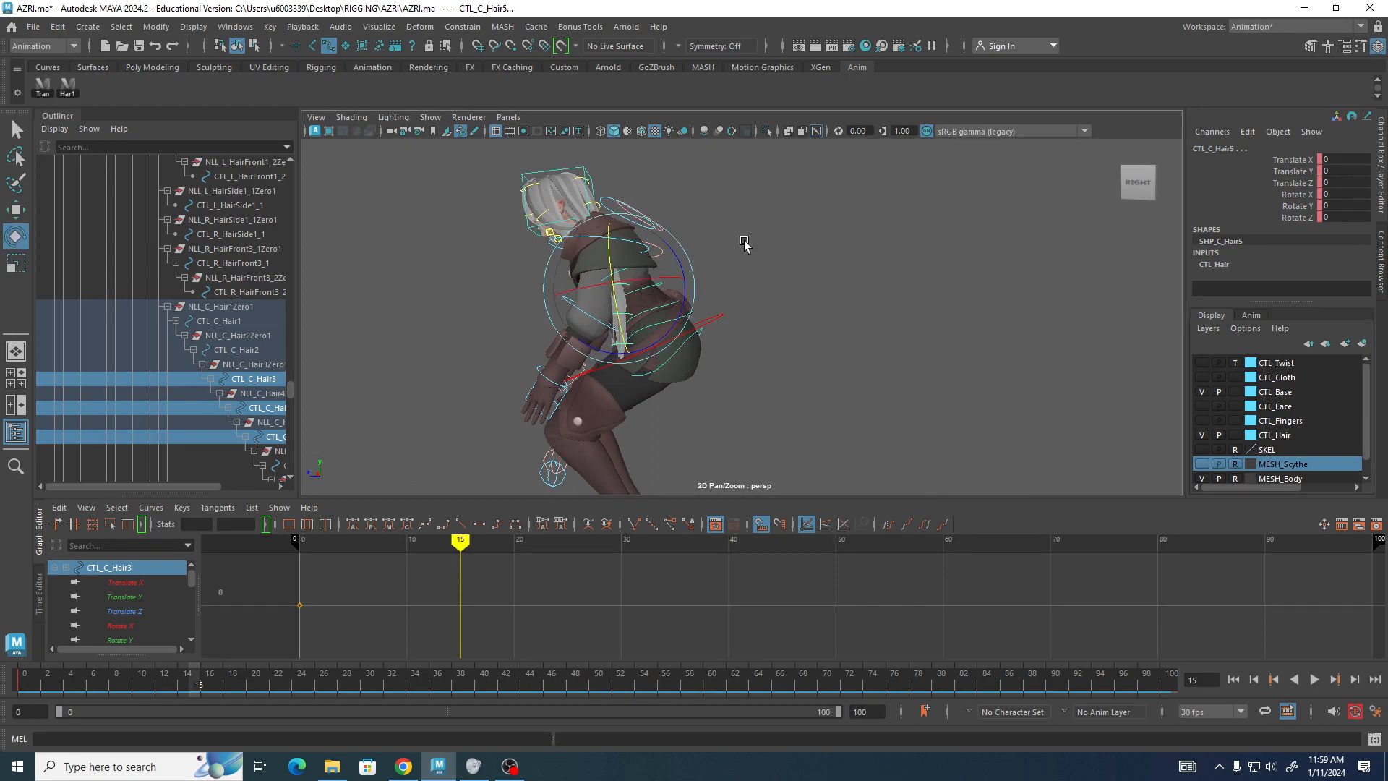
mouse_move(670, 254)
mouse_down()
mouse_move(684, 268)
mouse_move(680, 241)
mouse_up()
alt+drag(722, 194, 691, 218)
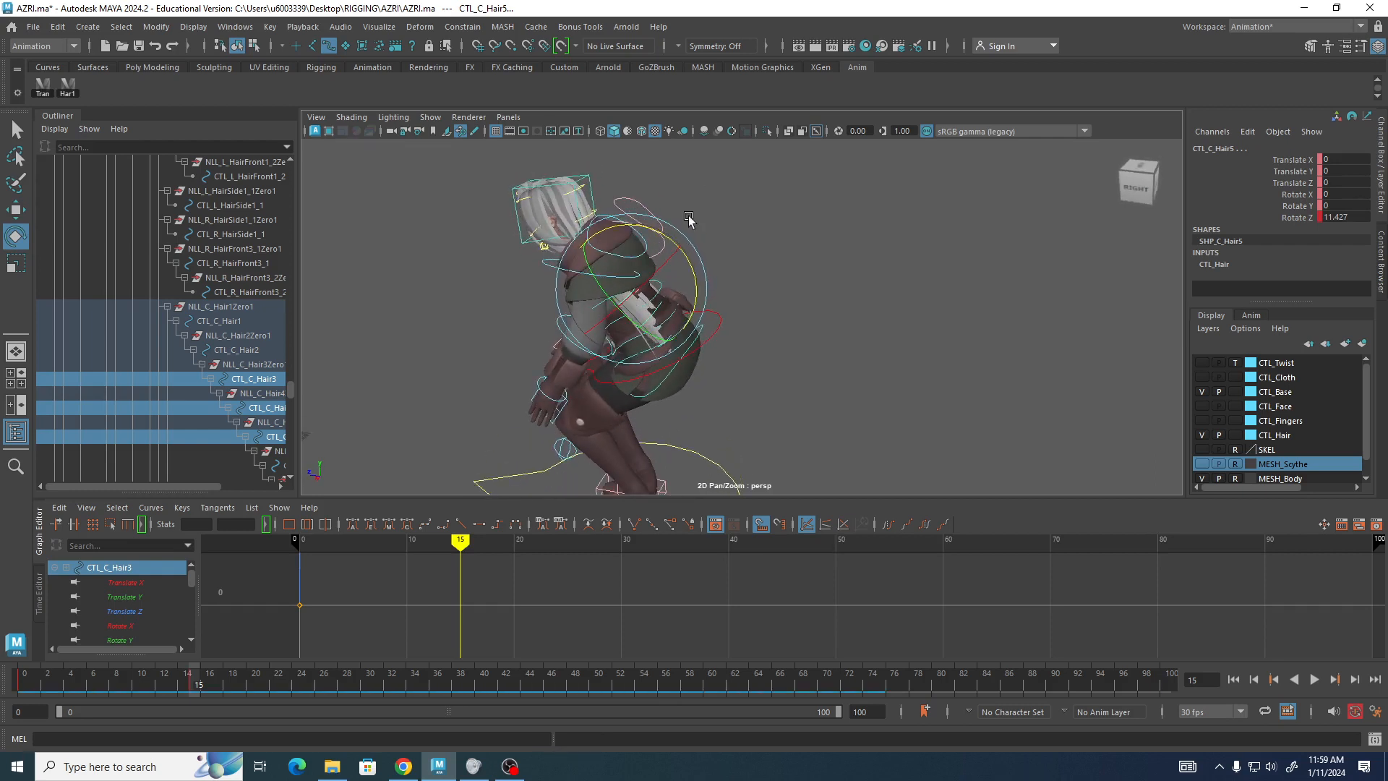
Rotate the top hair control CTL_C_Hair1 about 19 degrees around Z.
click(590, 215)
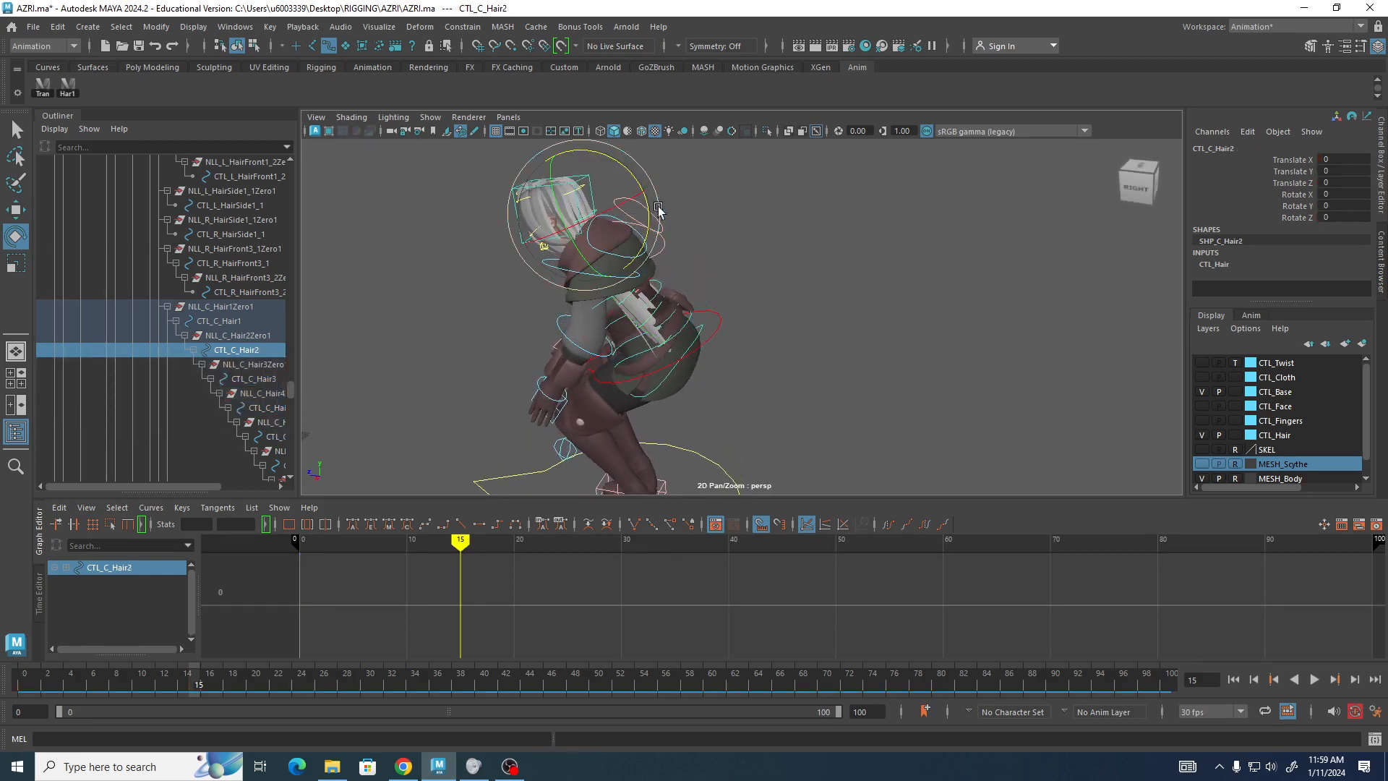
mouse_move(648, 204)
mouse_down()
mouse_move(644, 192)
mouse_move(657, 193)
mouse_up()
click(561, 179)
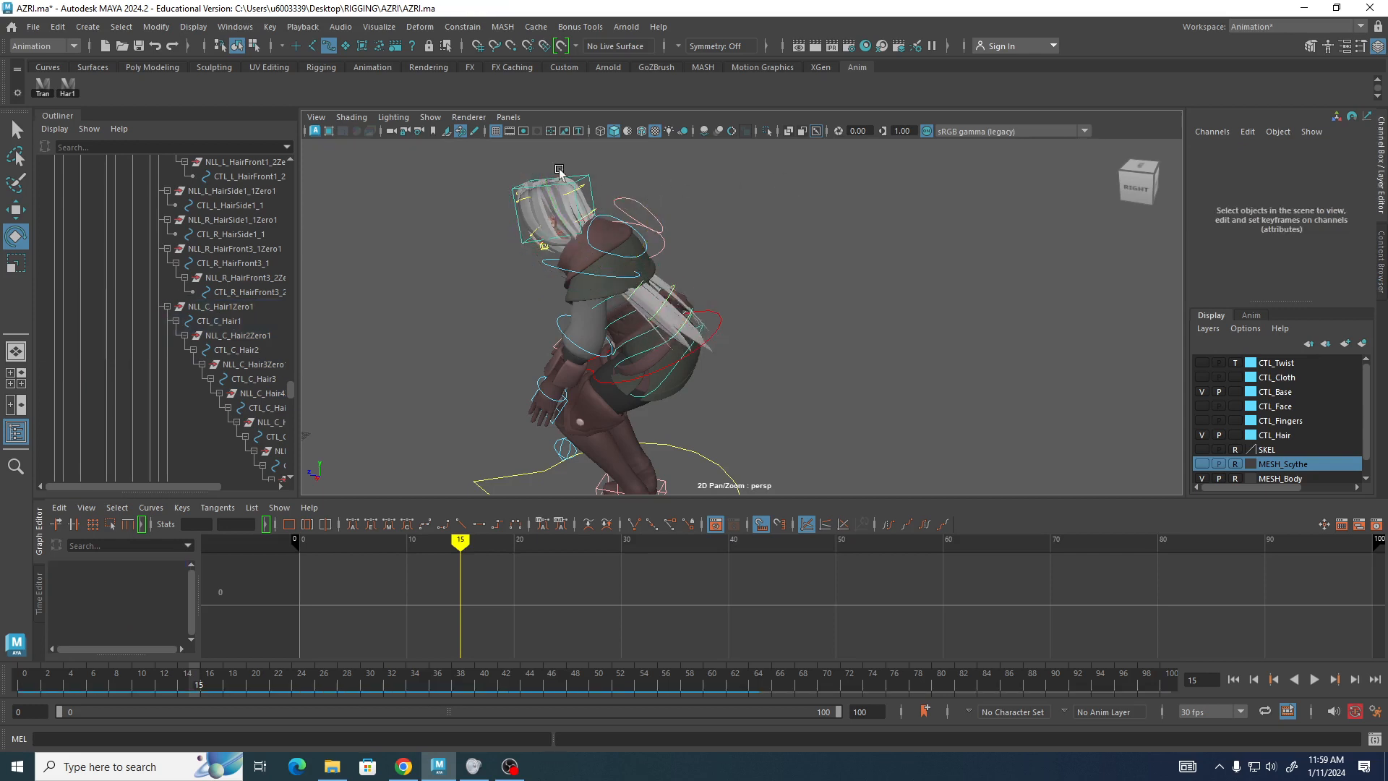
drag(645, 202, 789, 271)
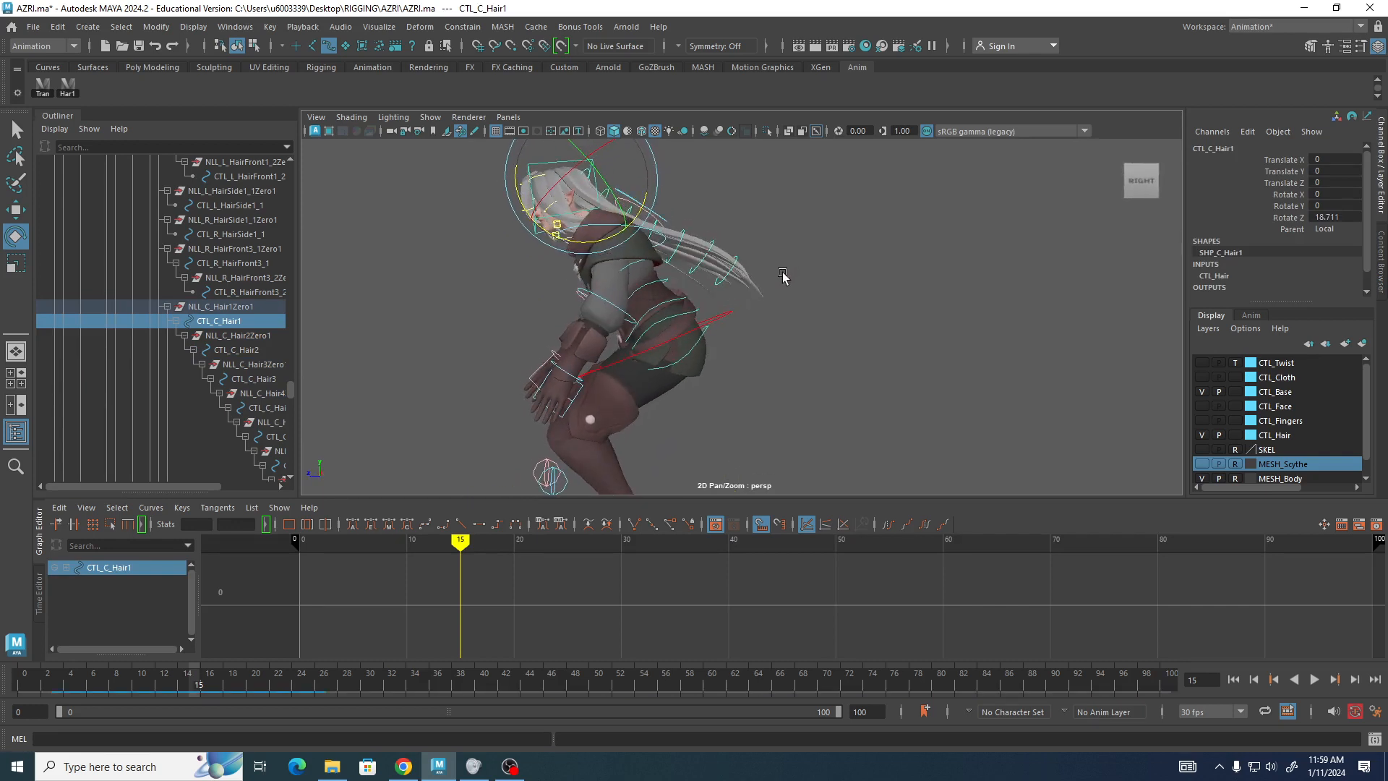
Rotate the hair control CTL_C_Hair6 about 11 degrees around Z.
drag(684, 225, 709, 260)
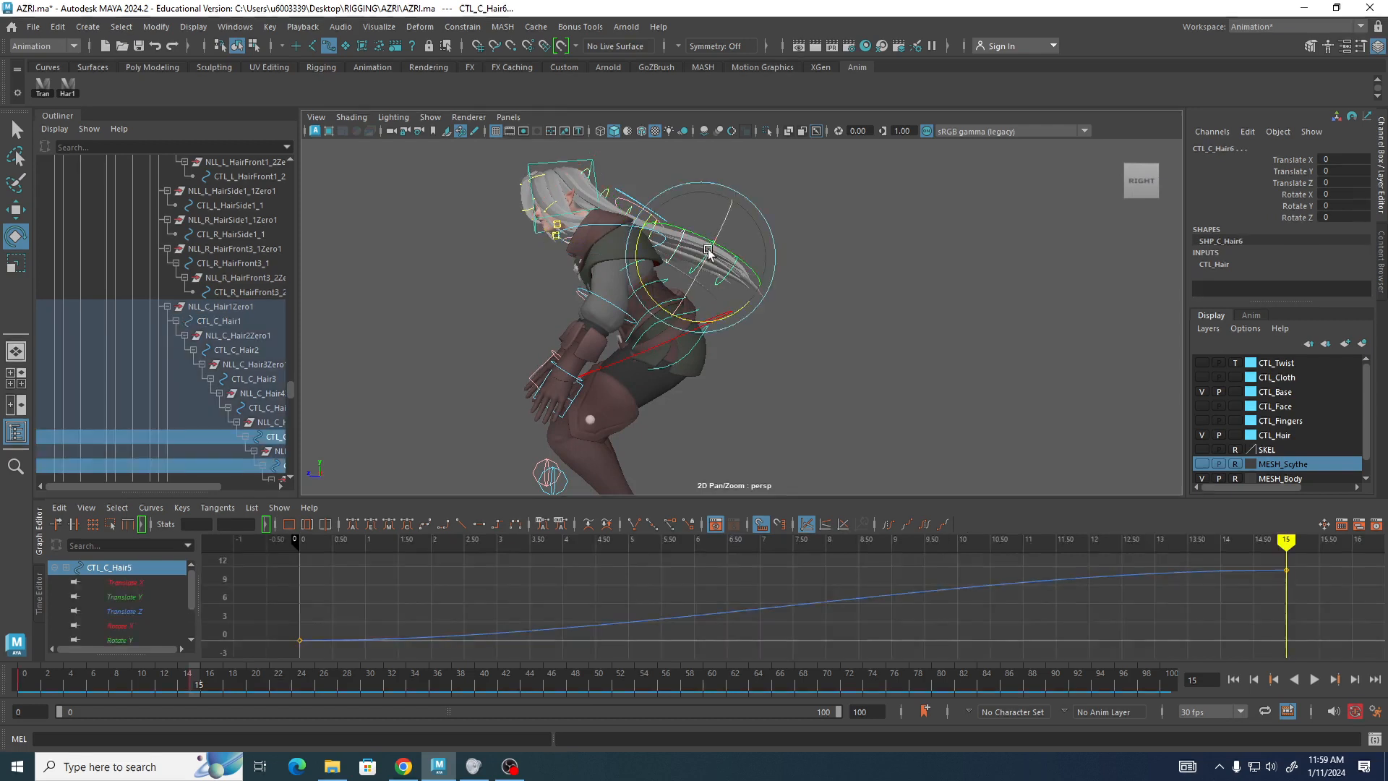
drag(728, 322, 720, 323)
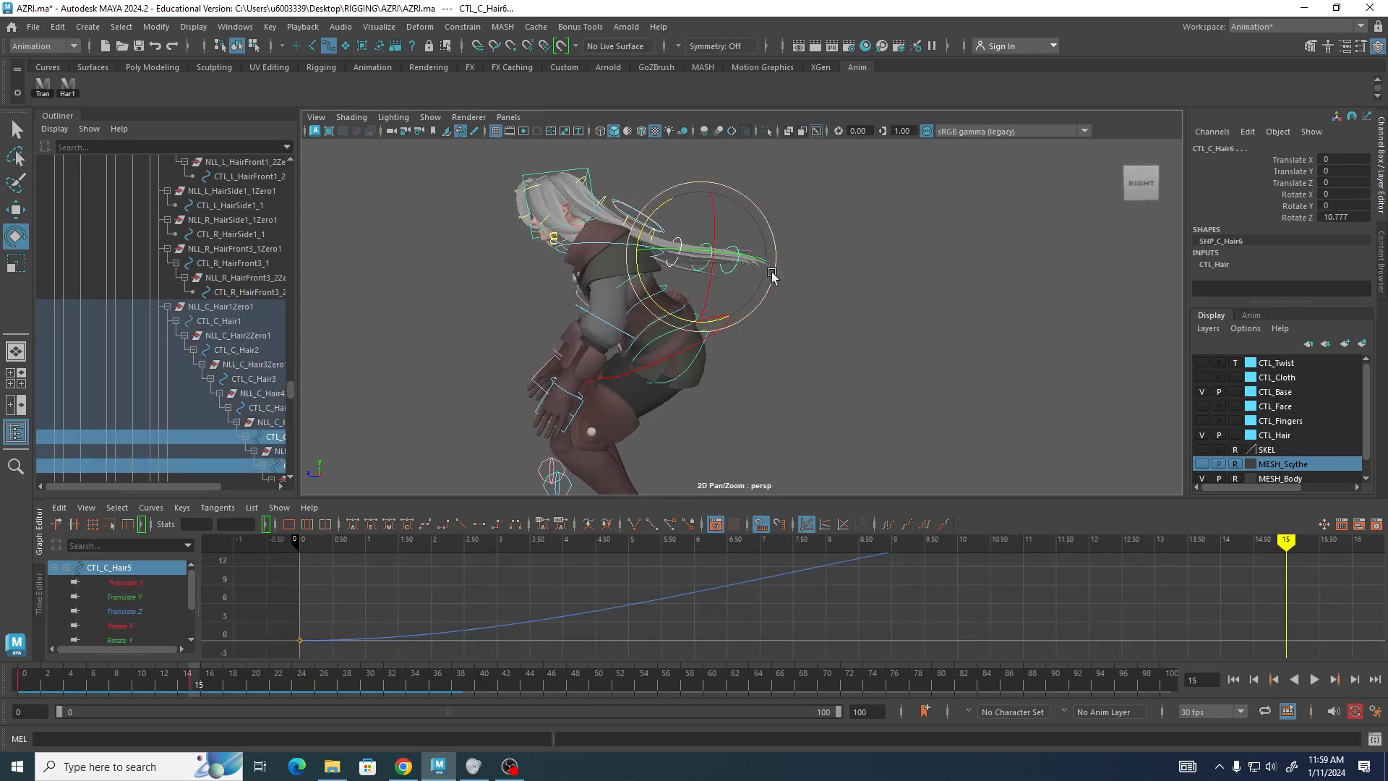
click(690, 255)
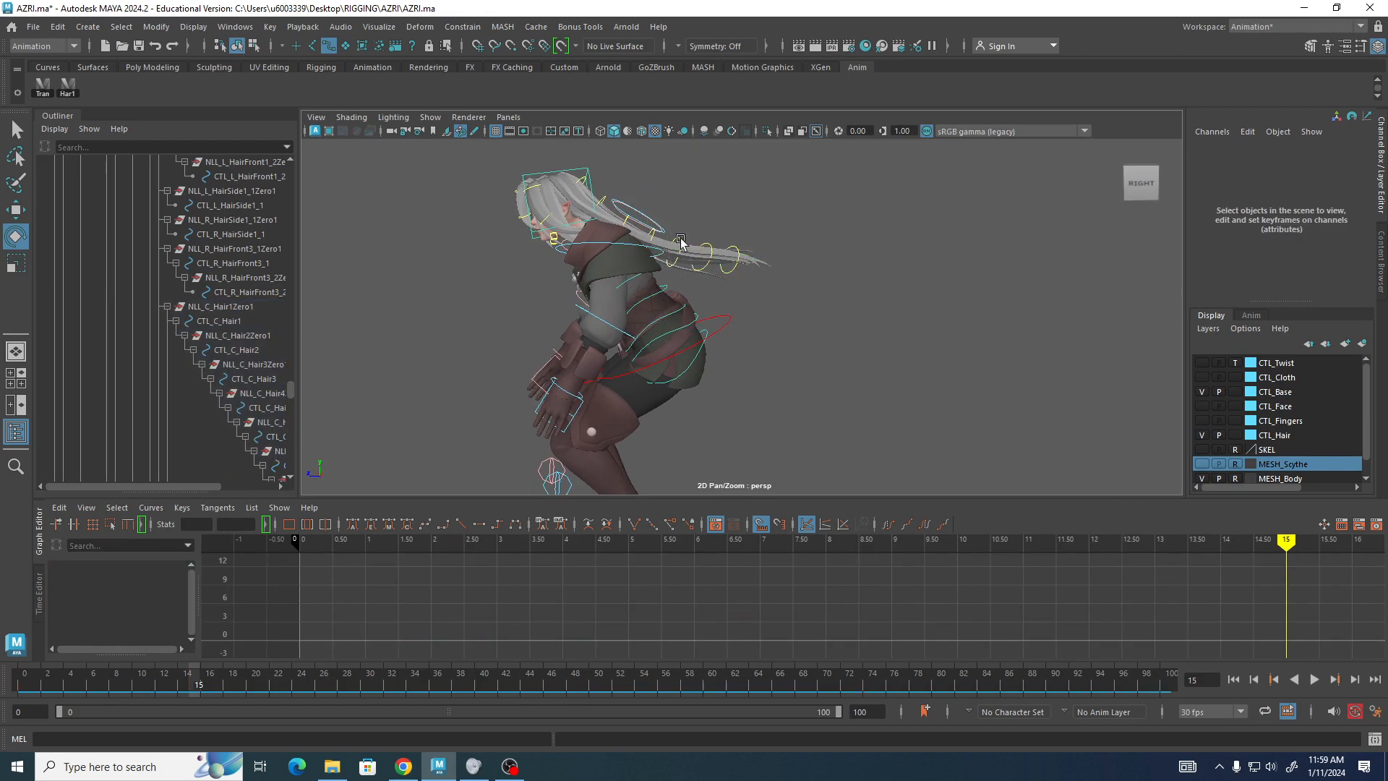
Select the hair controls CTL_C_Hair5 and CTL_C_Hair4 to inspect their rotation curves at frame 15.
click(680, 240)
drag(686, 318, 678, 319)
alt+drag(891, 226, 861, 241)
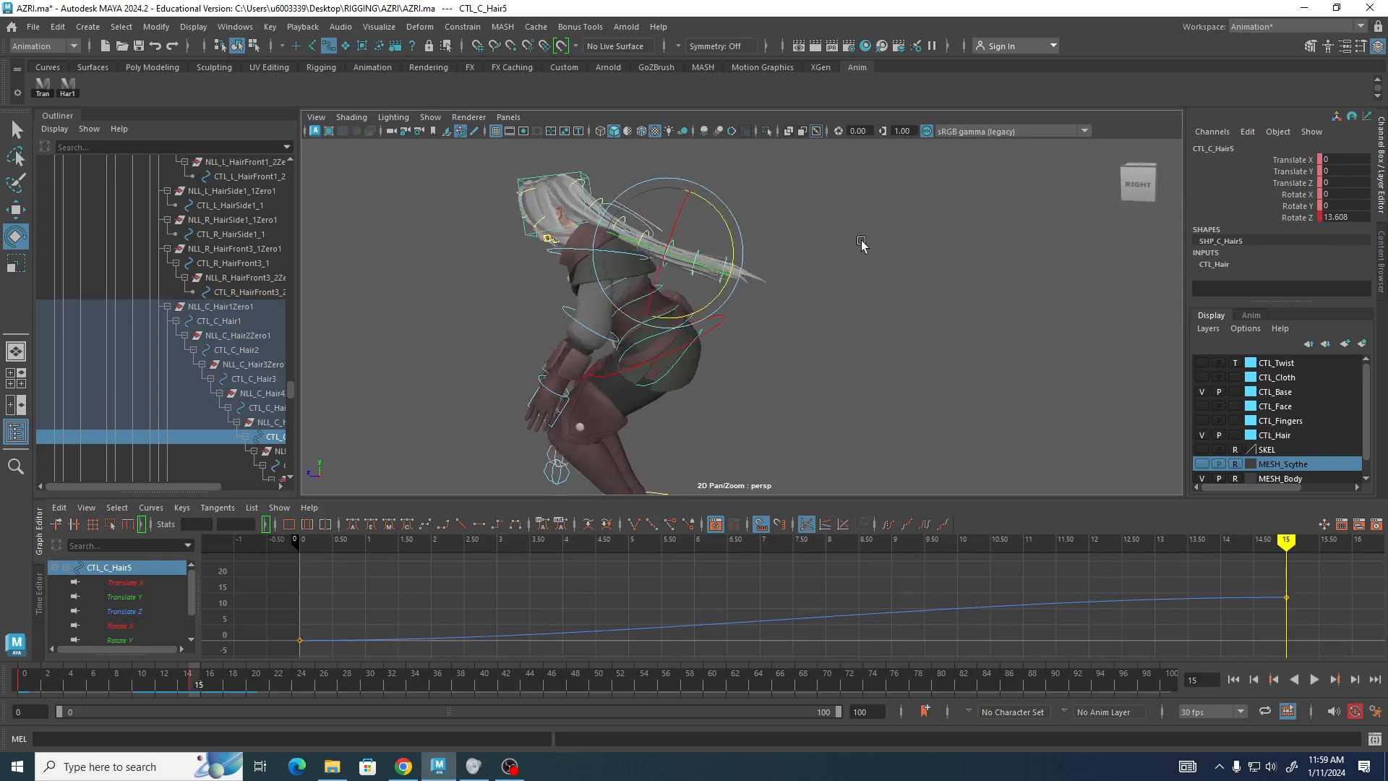
click(864, 242)
click(644, 240)
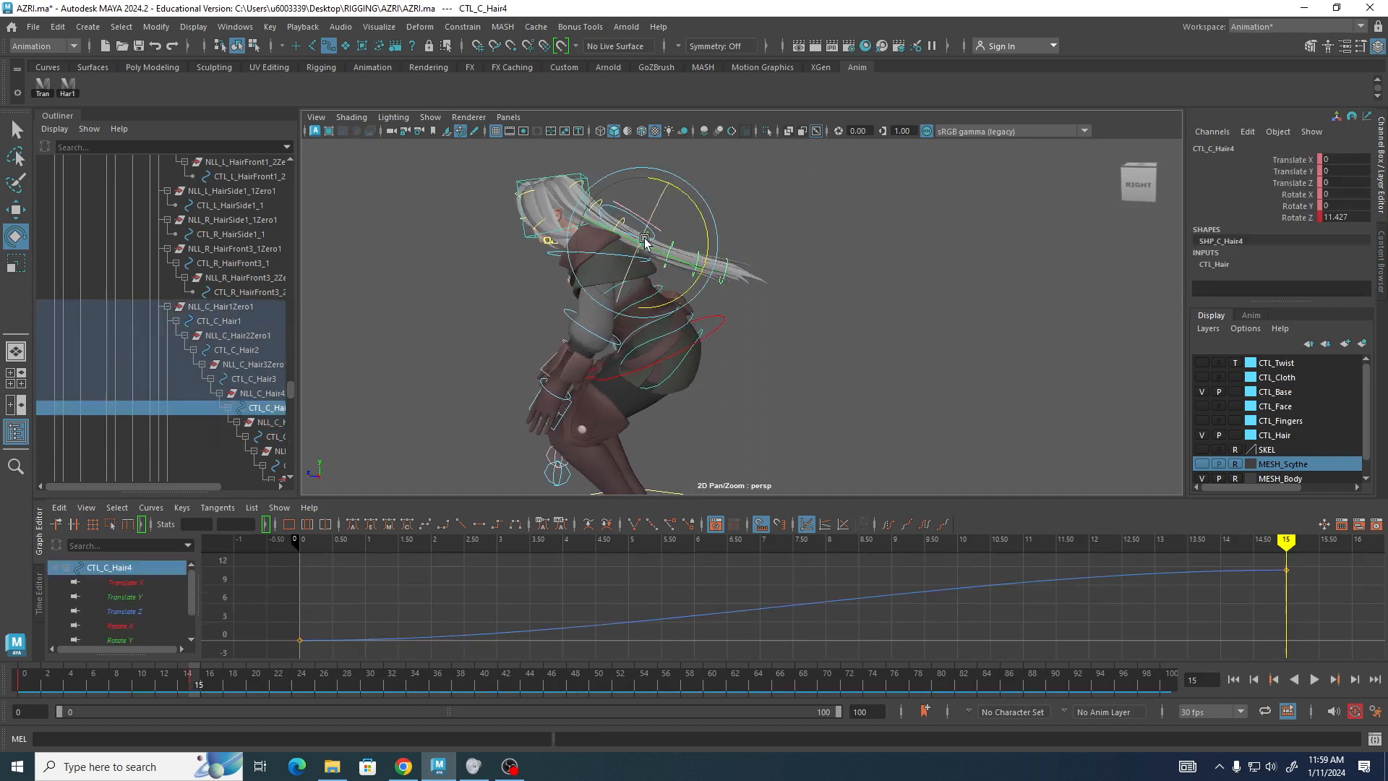
At frame 15, rotate the hair control CTL_C_Hair2 to about 9 degrees around Z.
drag(645, 240, 700, 243)
alt+drag(752, 185, 767, 188)
click(786, 176)
click(595, 207)
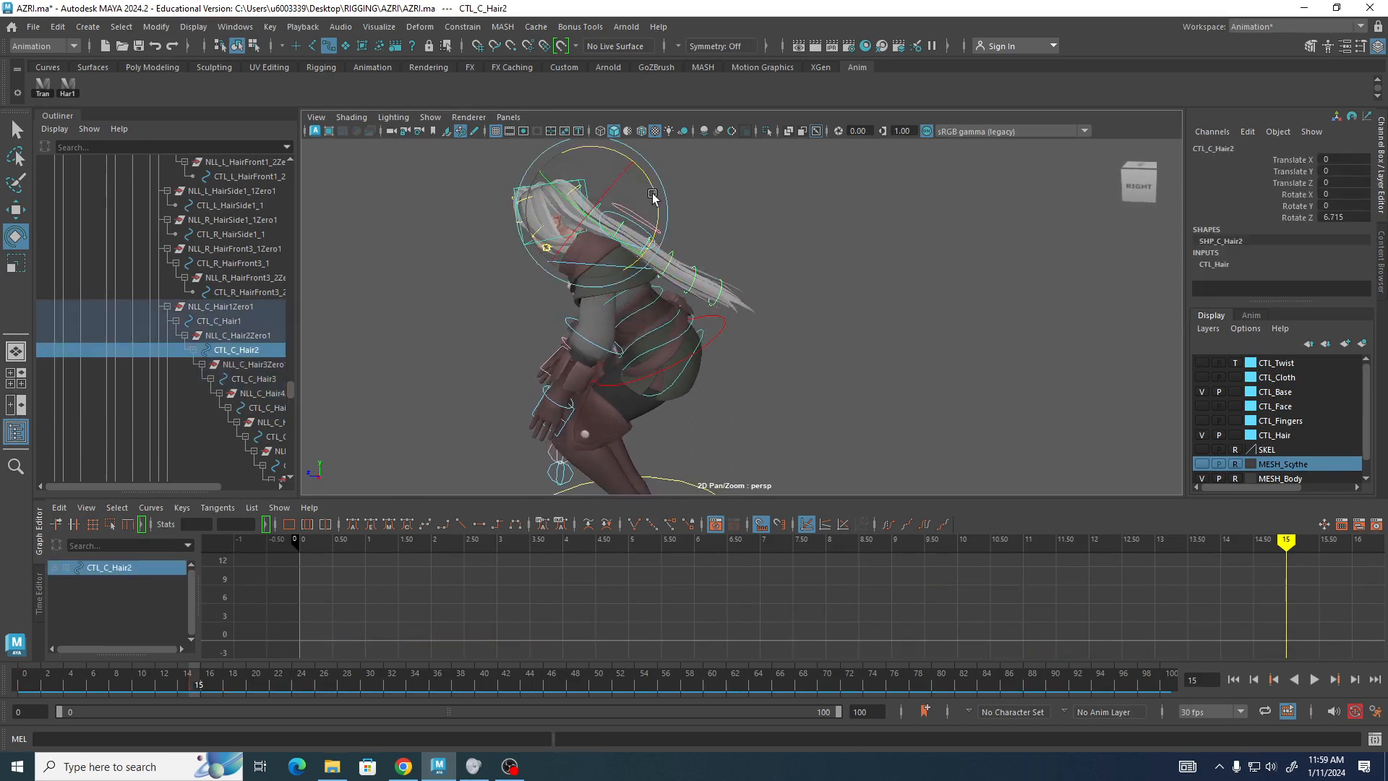
drag(655, 196, 656, 193)
alt+drag(736, 223, 739, 204)
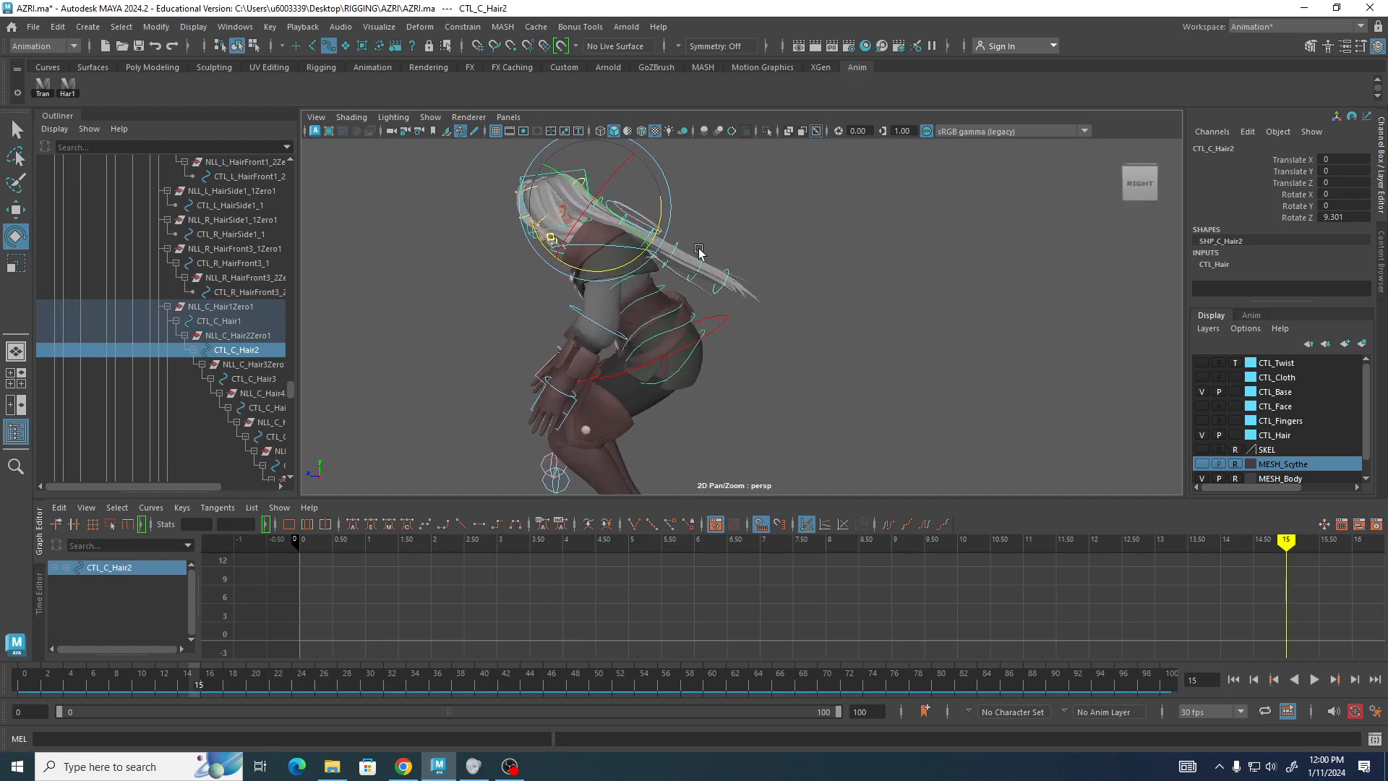
Rotate the hair control CTL_C_Hair5 back to about -1 degree around Z at frame 15.
drag(693, 246, 733, 284)
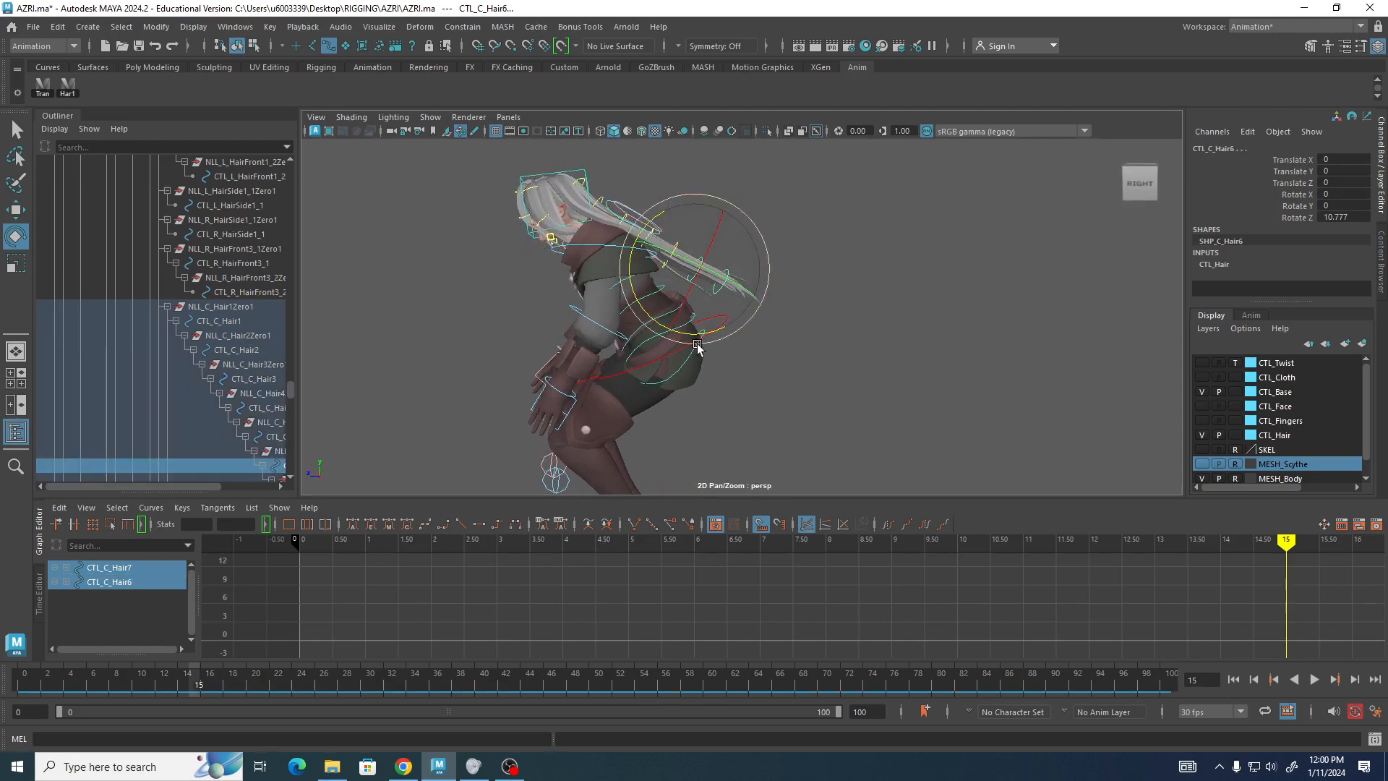
drag(697, 335, 686, 287)
click(839, 210)
click(671, 239)
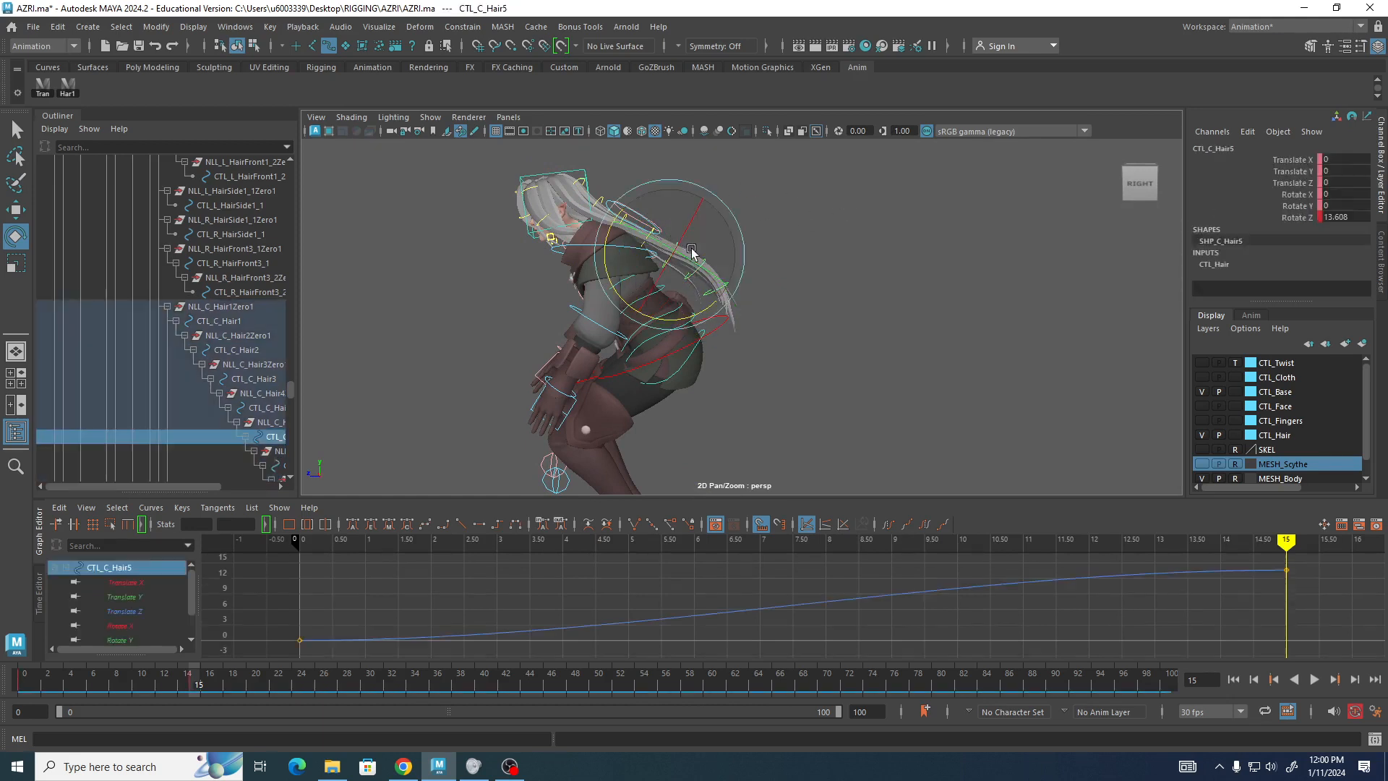
drag(665, 321, 674, 290)
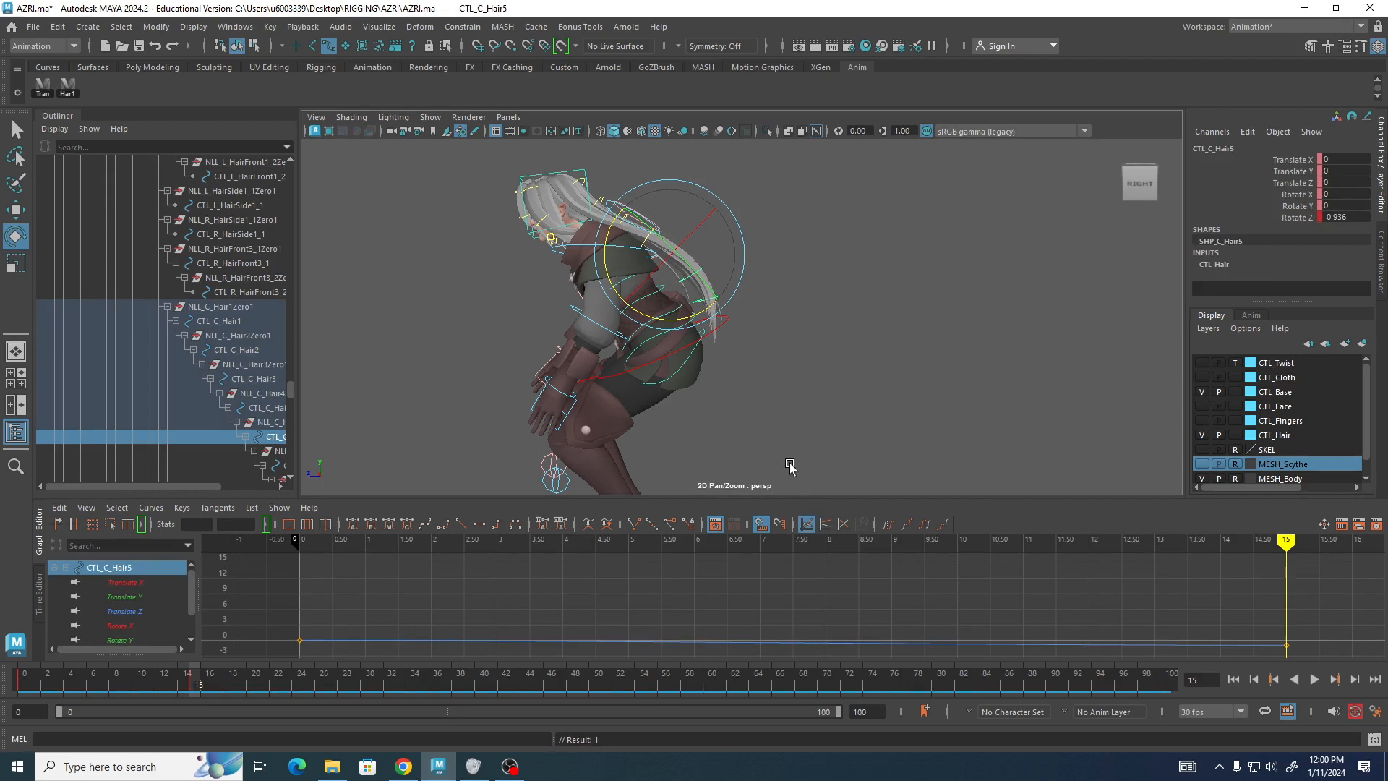
Play back the hair animation and return to frame 0.
key(alt+v)
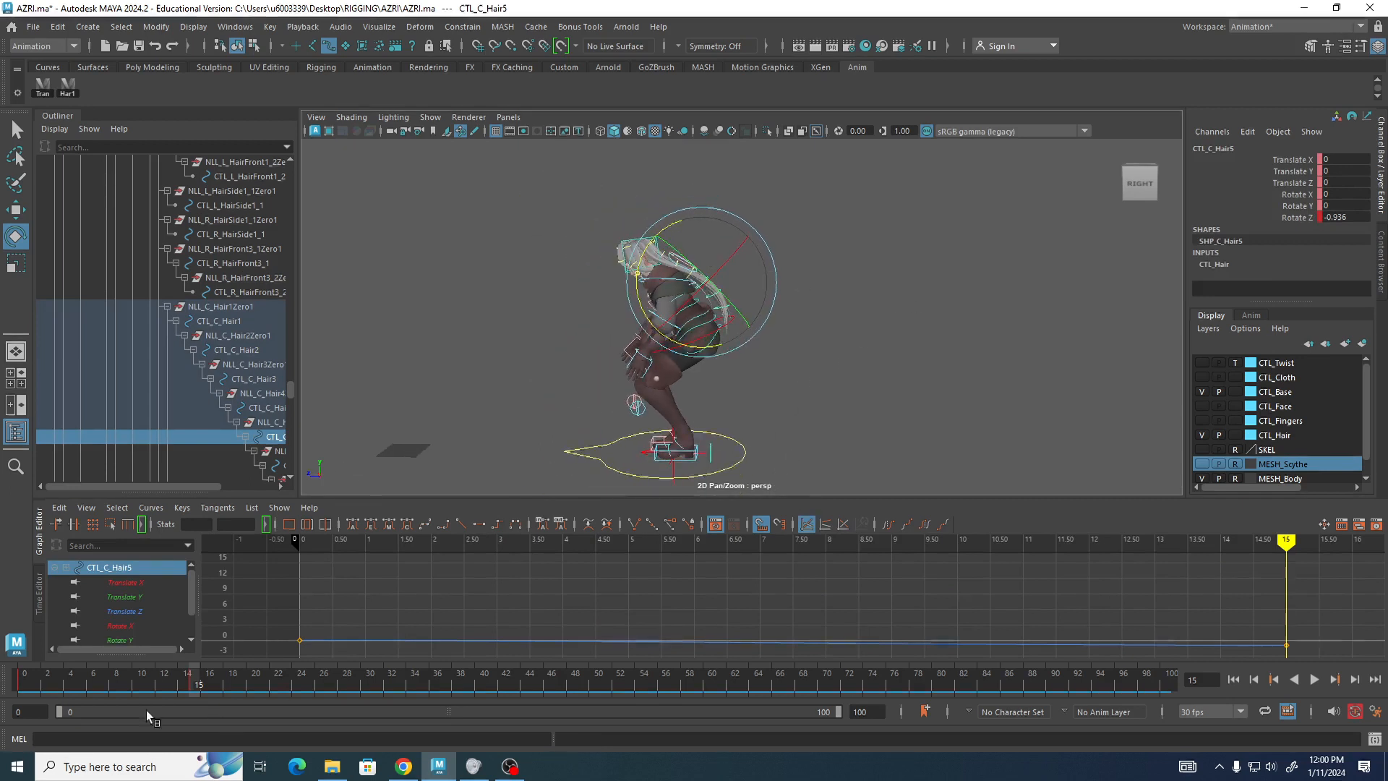
drag(192, 685, 1, 665)
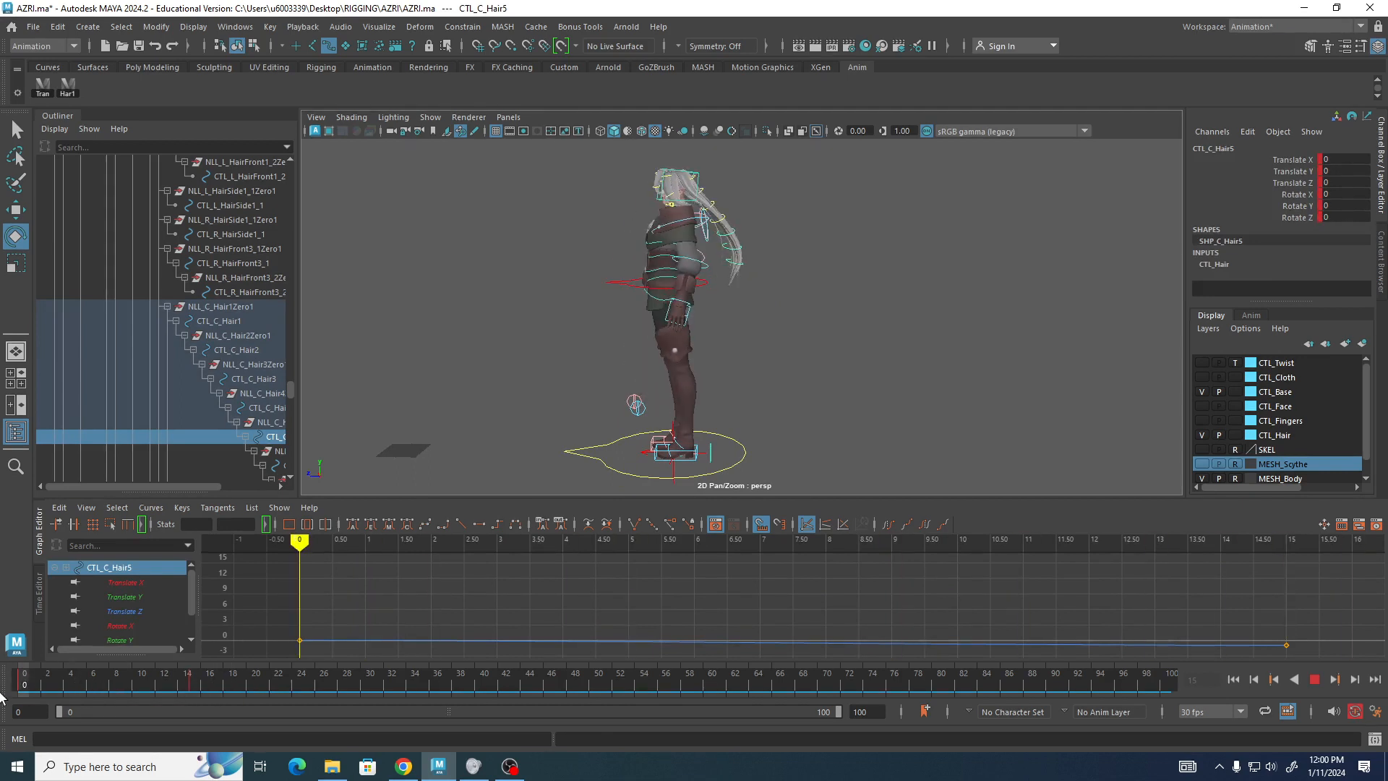
key(alt+v)
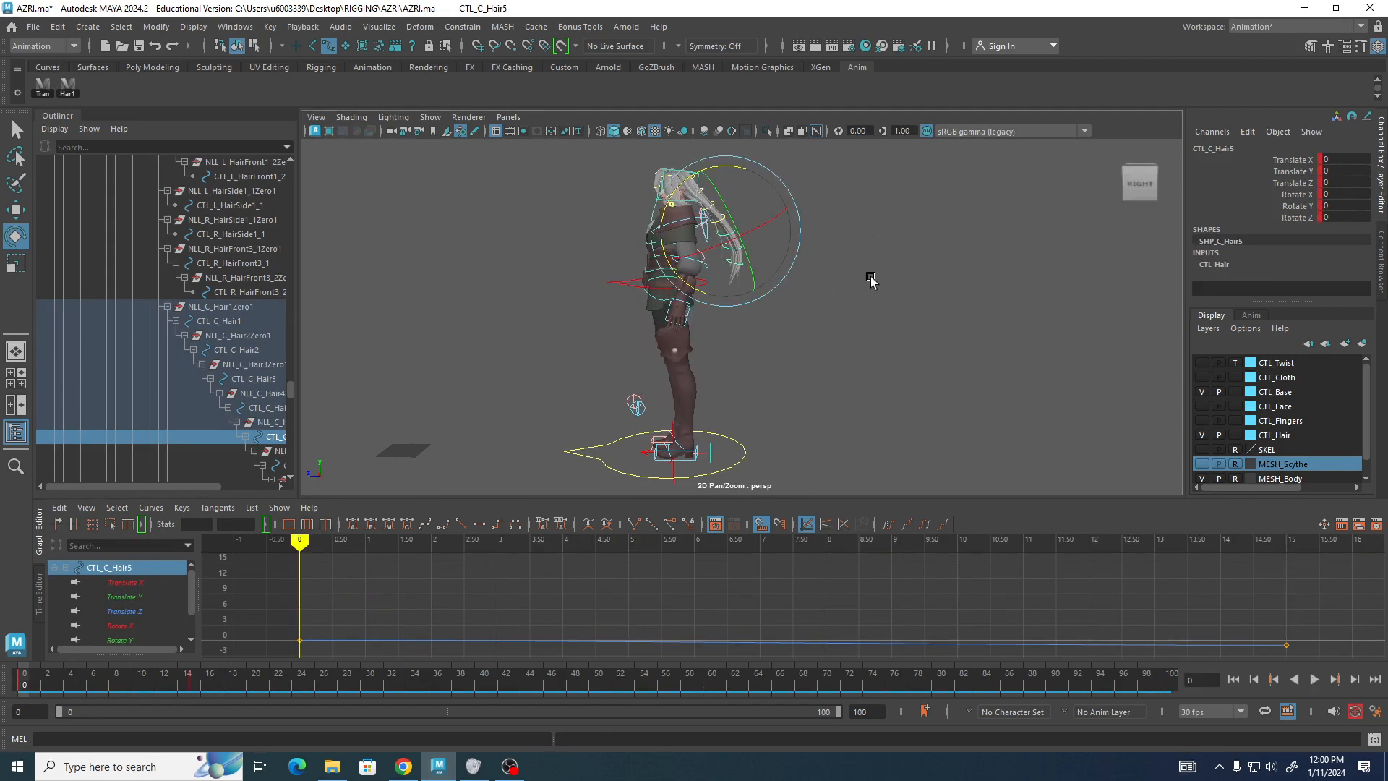
At frame 0, rotate the hair control CTL_C_Hair2 to about -21 degrees around Z.
alt+middle_drag(889, 200, 834, 306)
alt+right_drag(834, 306, 930, 291)
click(731, 218)
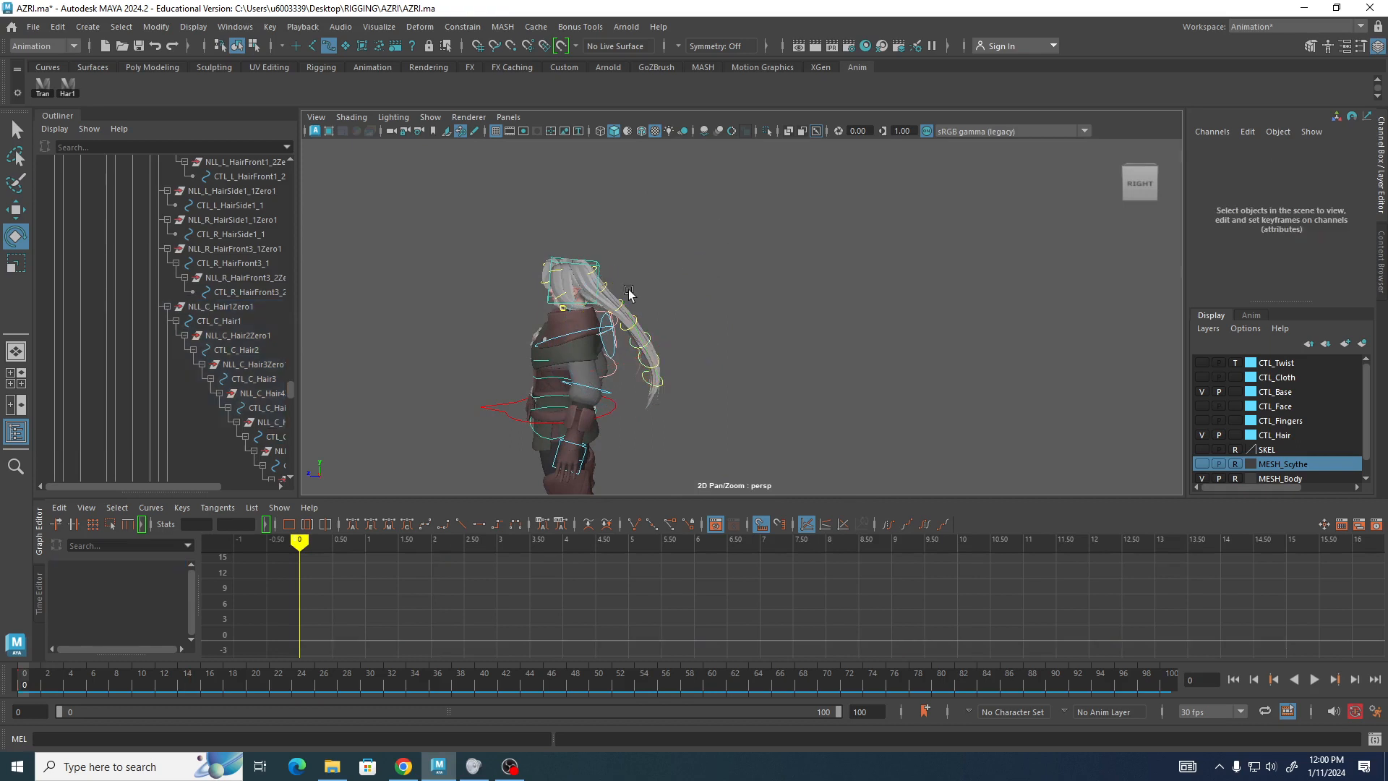
click(605, 289)
drag(637, 236, 645, 276)
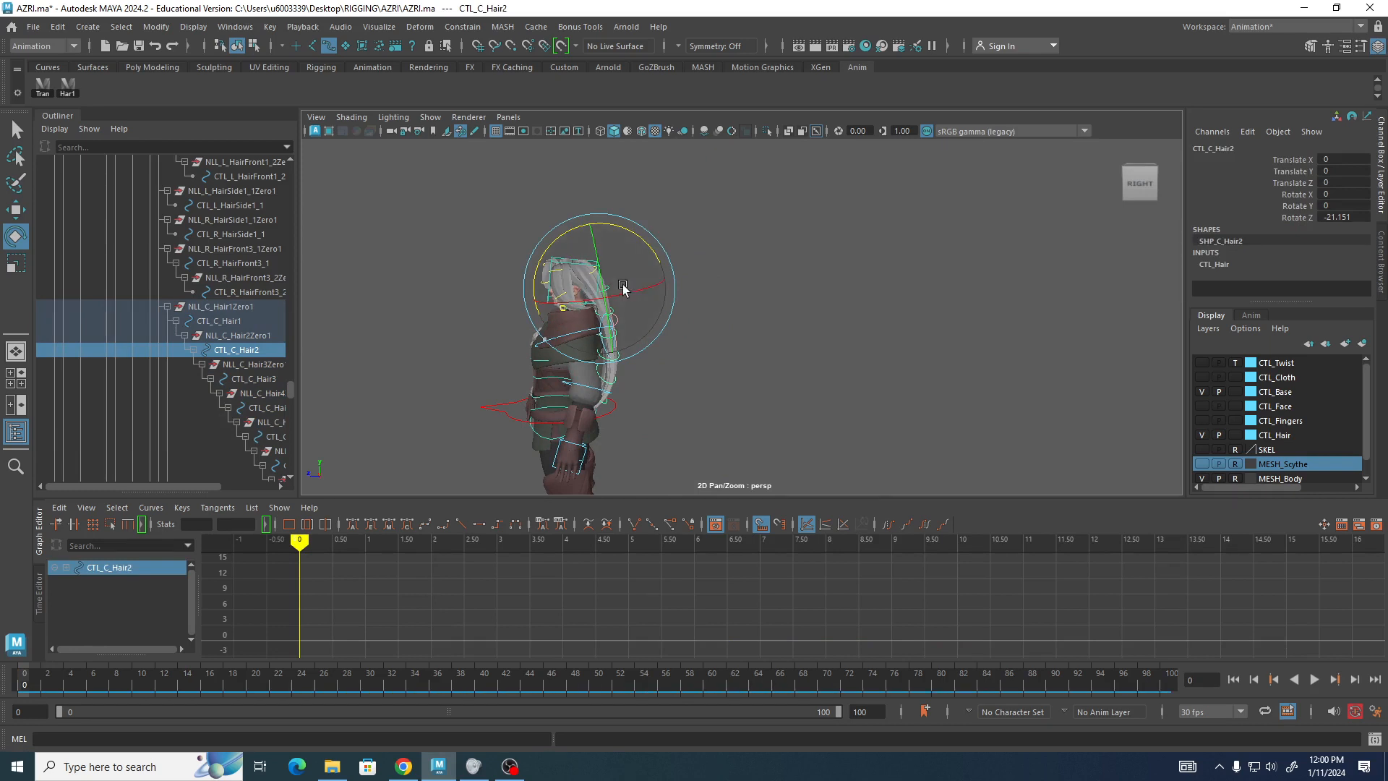
Go to frame 15 and set a key on CTL_C_Hair2 there.
key(alt+v)
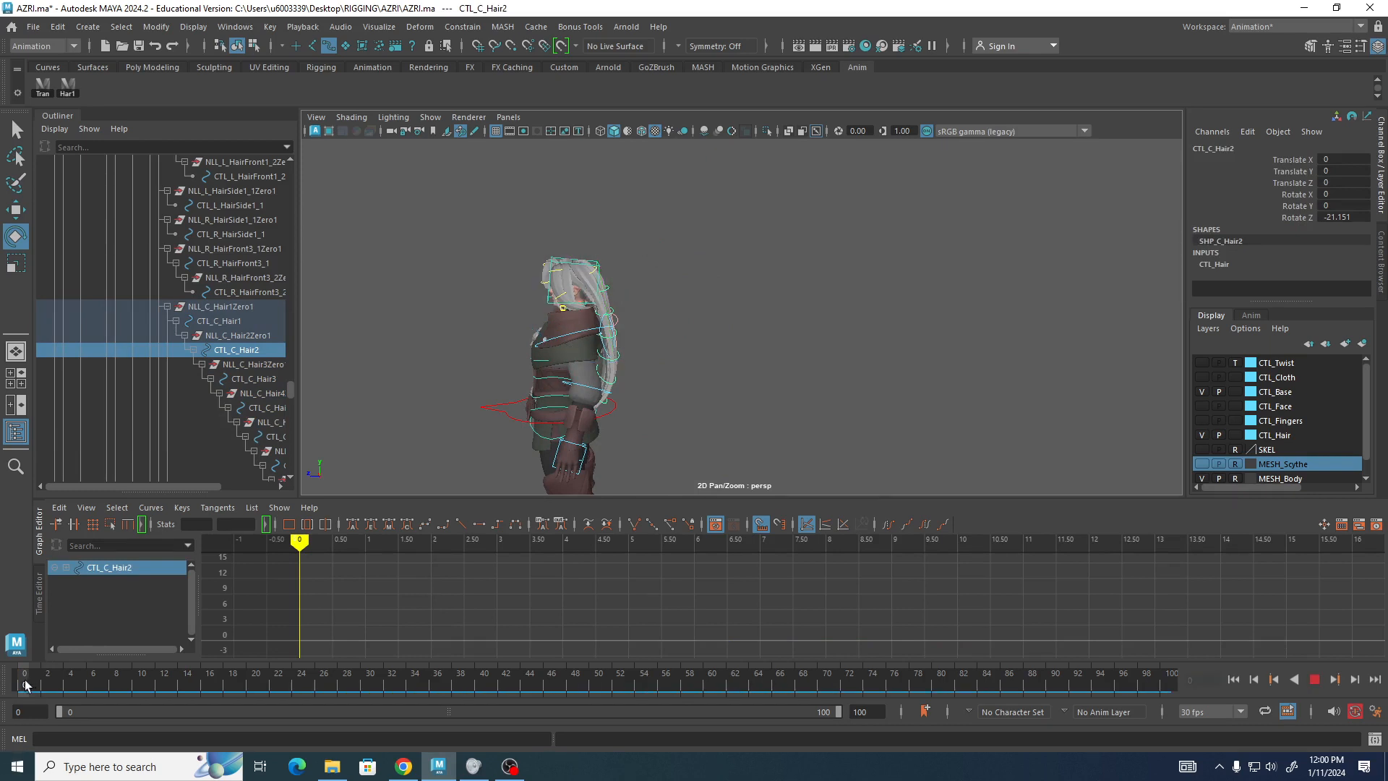
drag(65, 690, 198, 691)
drag(618, 372, 631, 324)
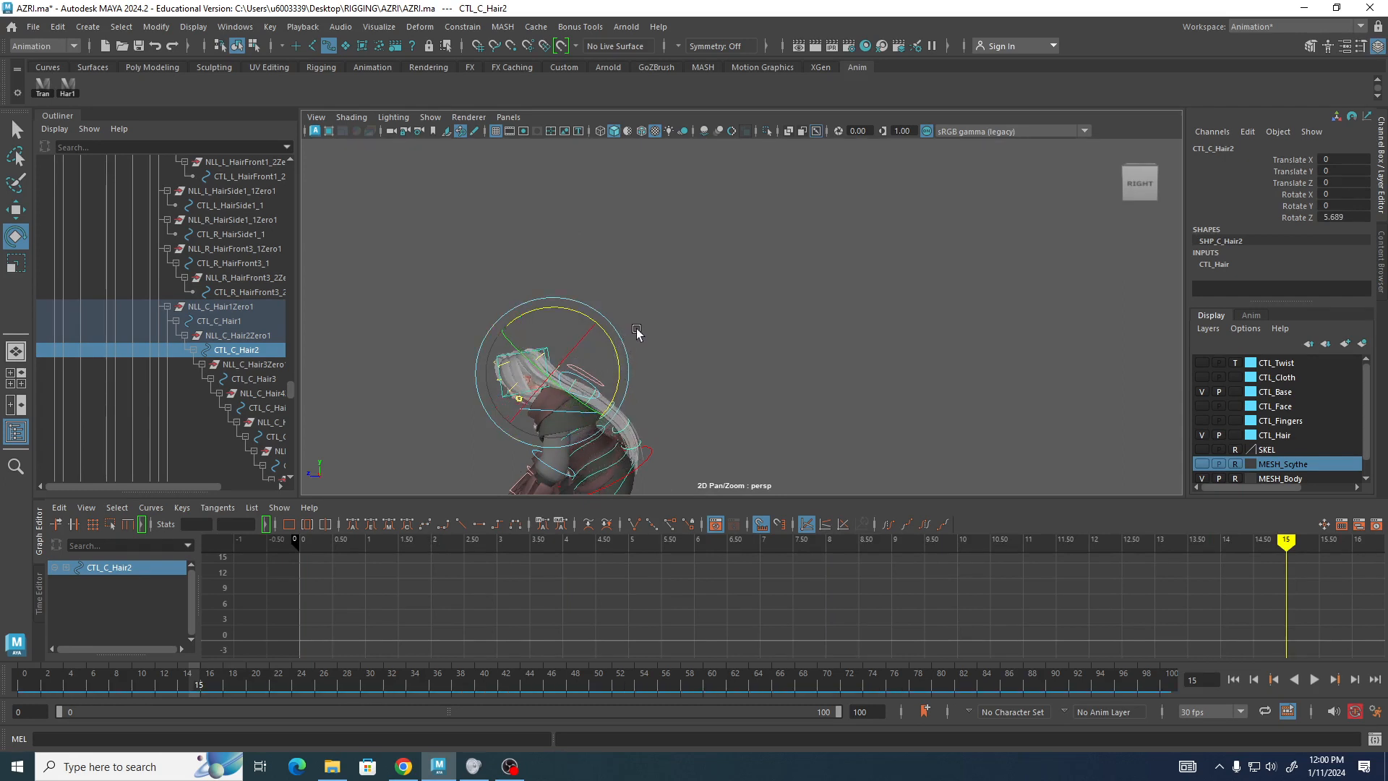
key(s)
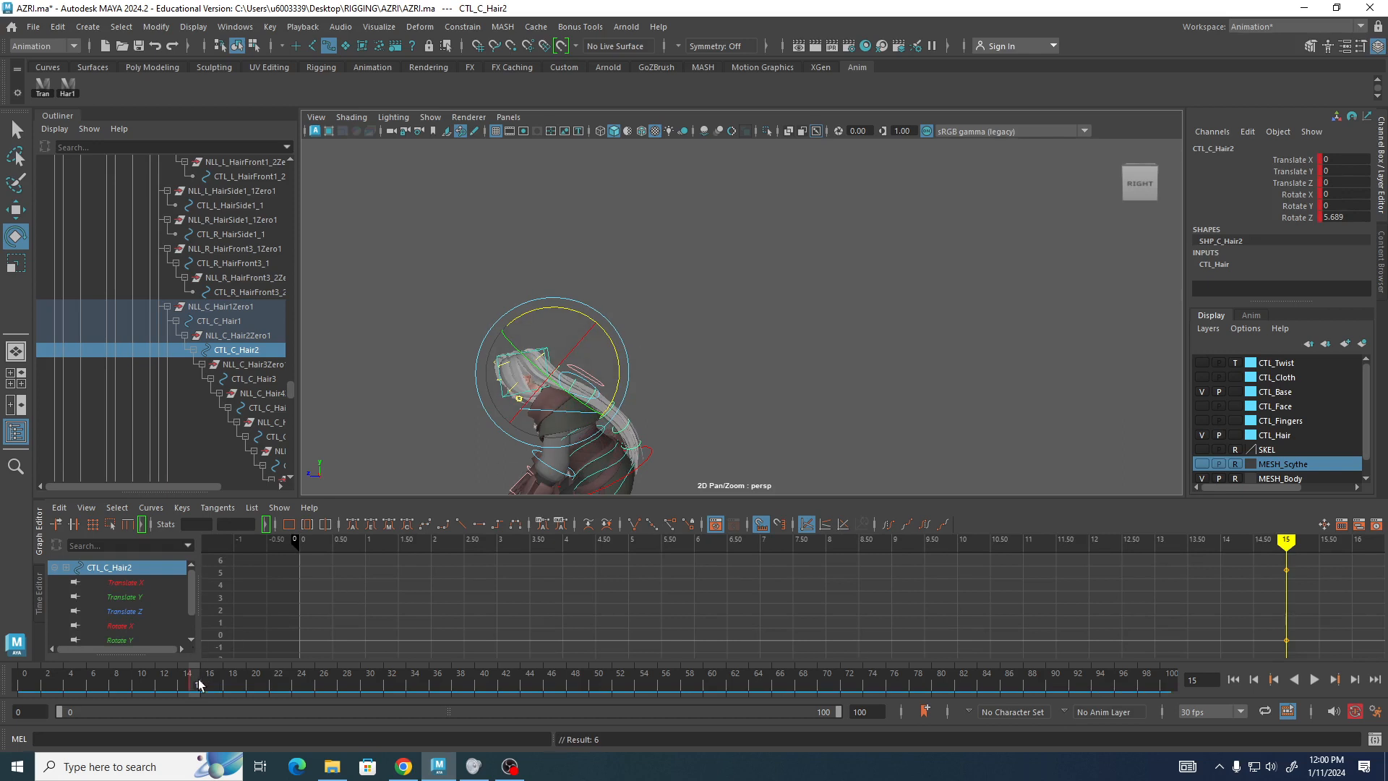
Back at frame 0, rotate CTL_C_Hair2 to about -23 degrees around Z and key it.
drag(199, 684, 25, 685)
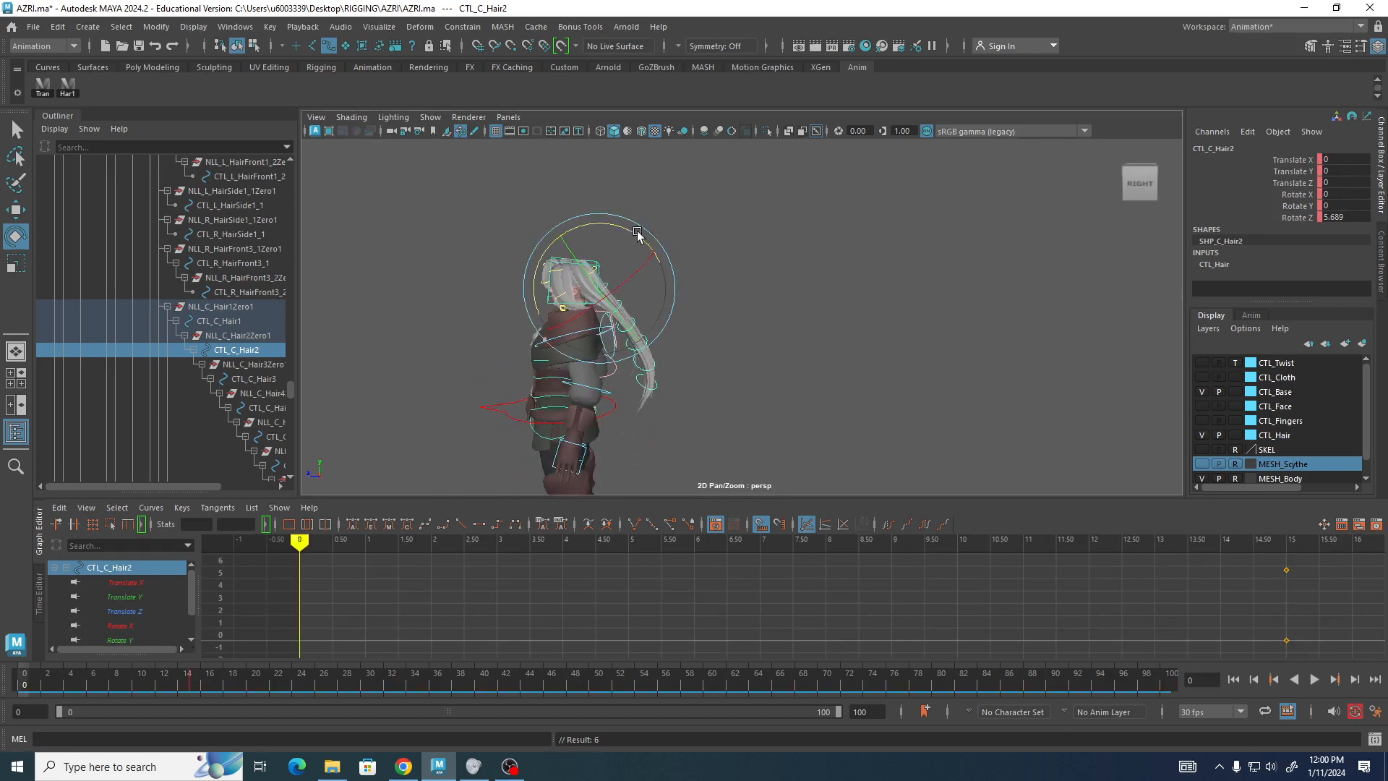
drag(637, 235, 644, 274)
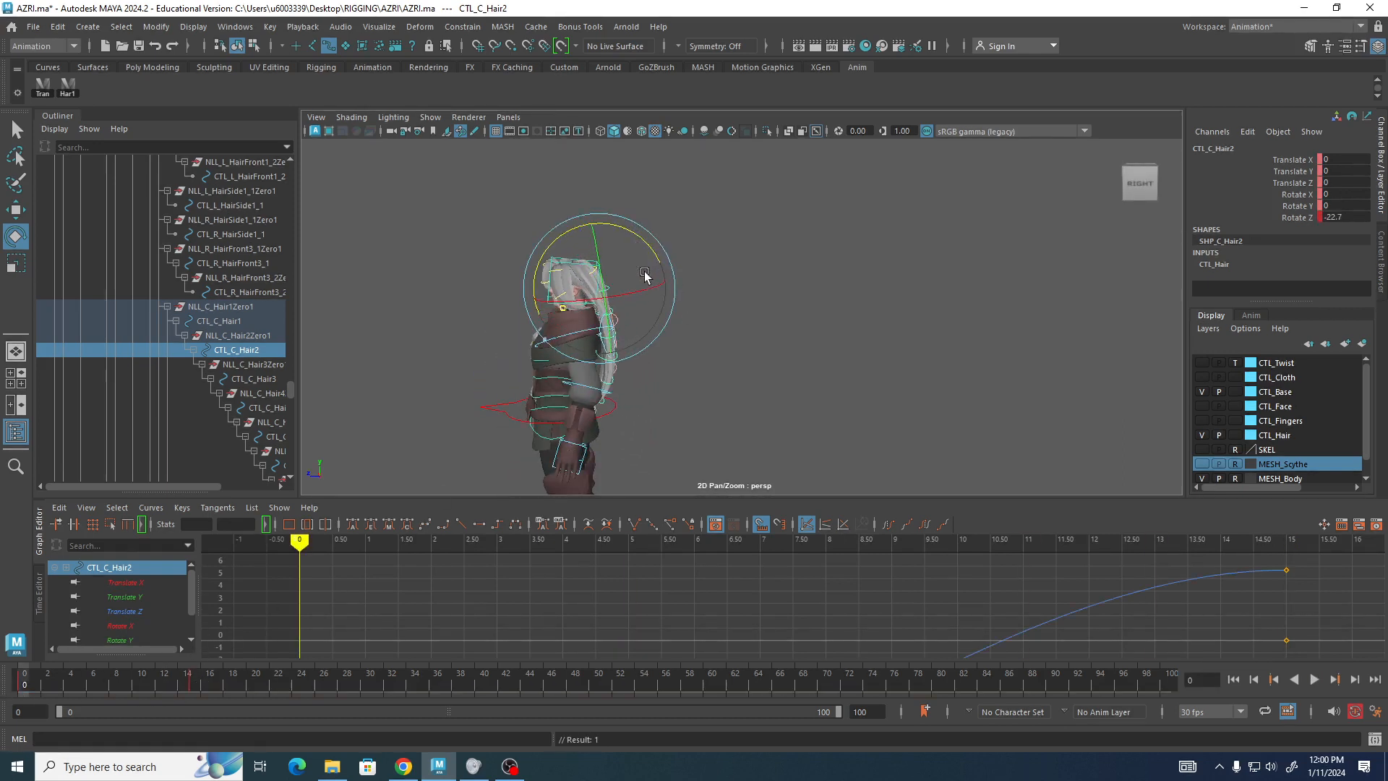
key(s)
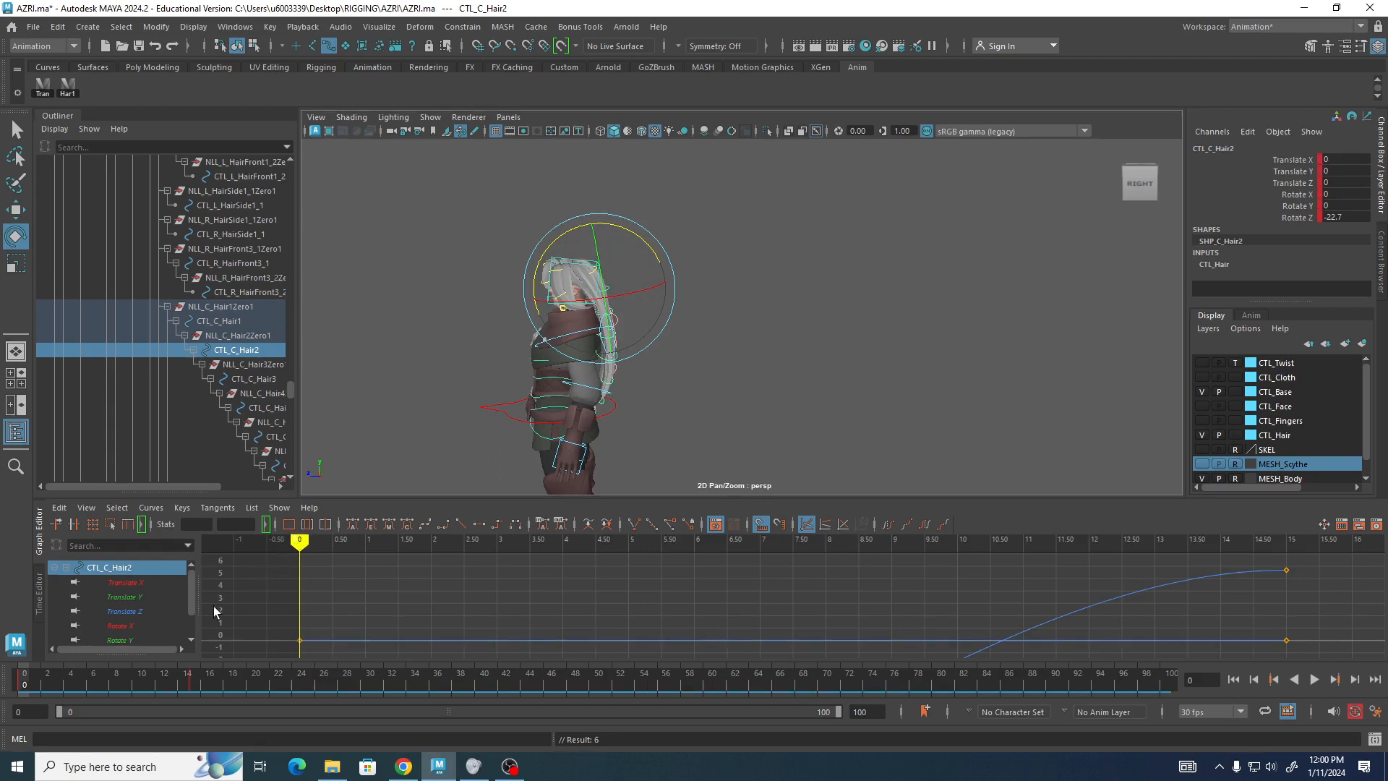
Play back the animation and review the hair motion at frames 0 and 15 from several angles.
key(alt+v)
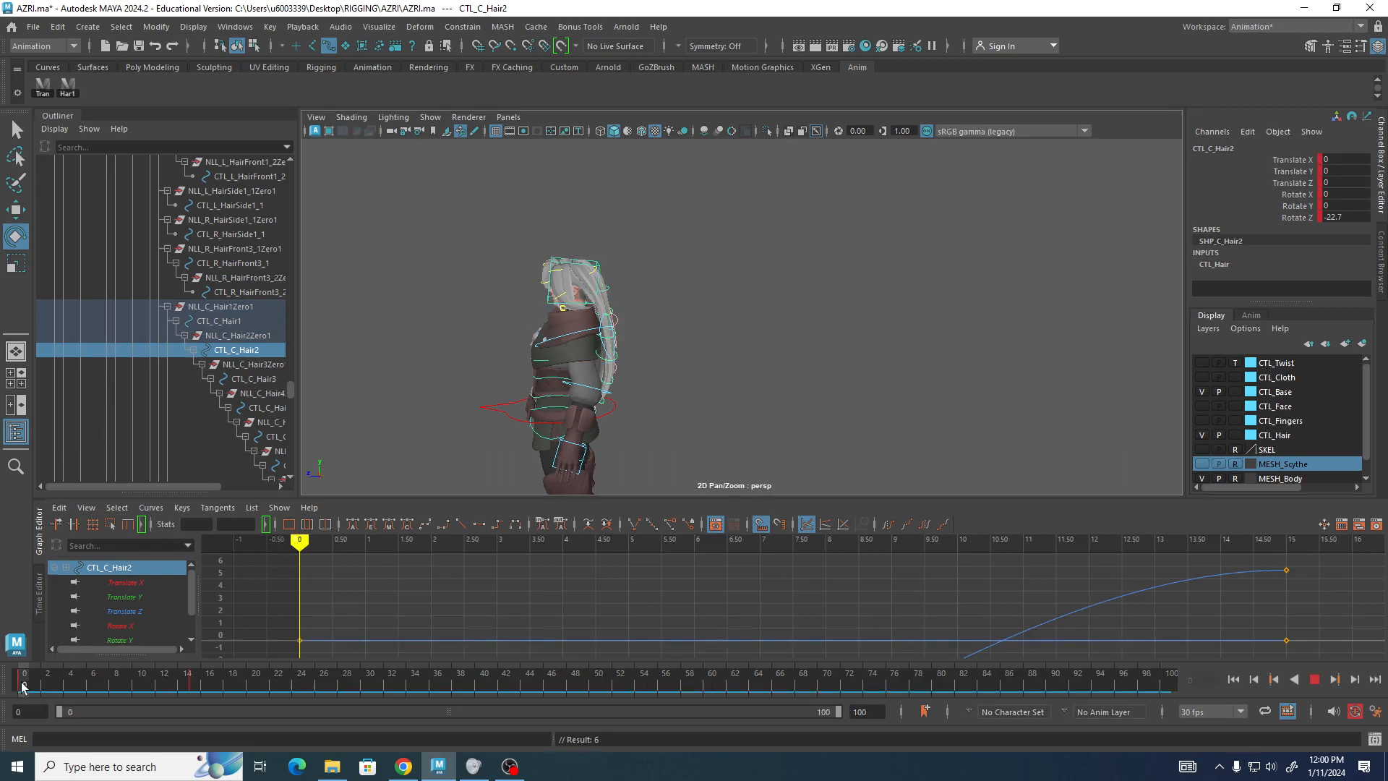
mouse_move(23, 687)
mouse_down()
mouse_move(175, 695)
mouse_move(24, 699)
mouse_move(190, 705)
mouse_move(2, 679)
mouse_up()
alt+middle_drag(882, 291, 1012, 215)
alt+drag(434, 361, 579, 374)
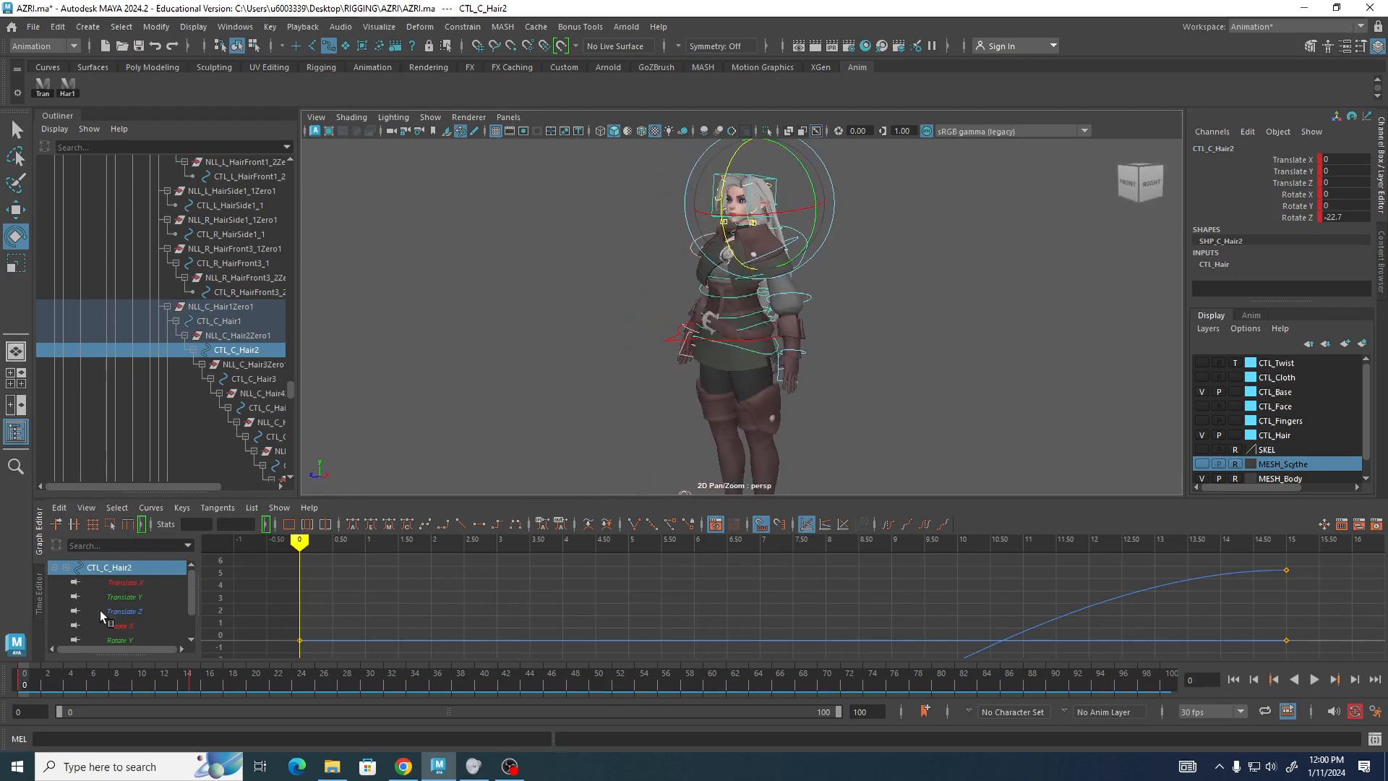
drag(25, 684, 192, 693)
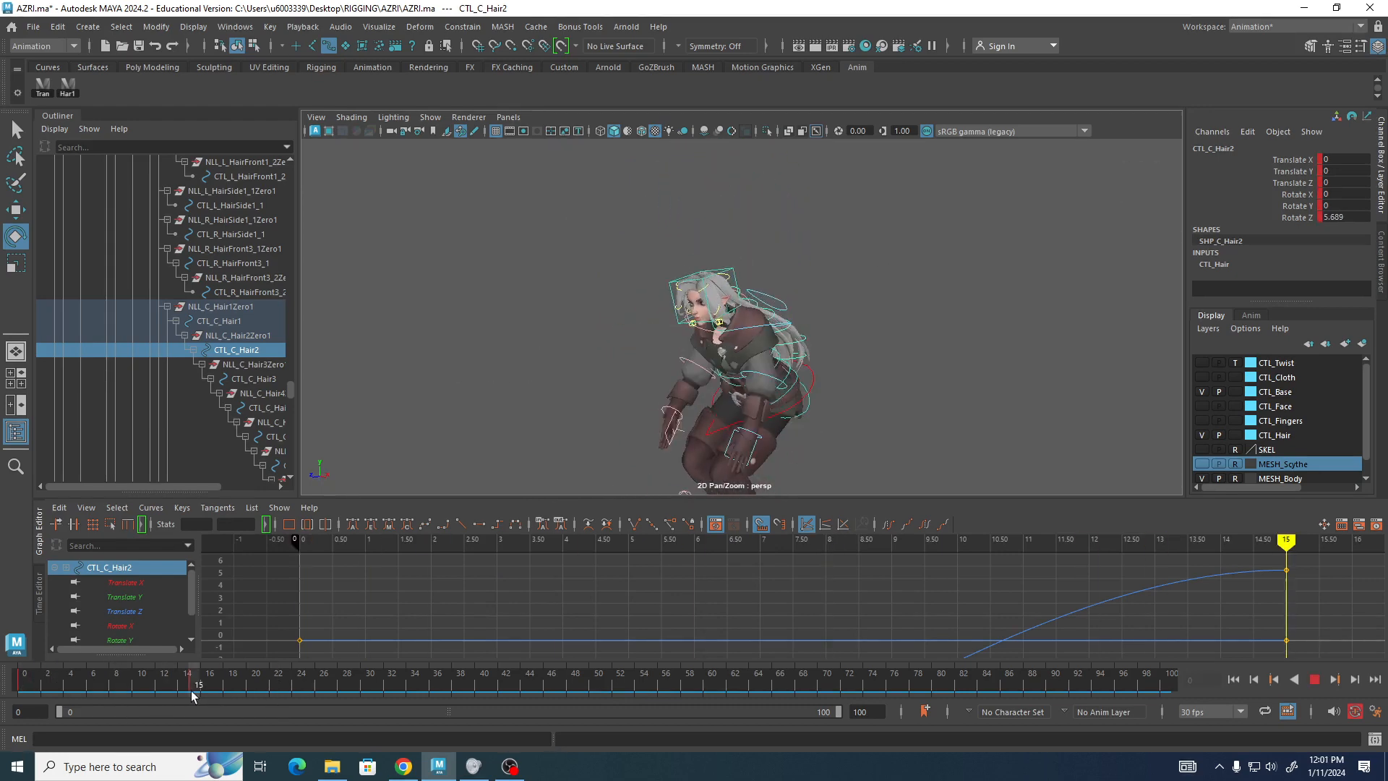
alt+middle_drag(496, 313, 476, 235)
alt+right_drag(475, 235, 837, 332)
alt+drag(837, 332, 794, 348)
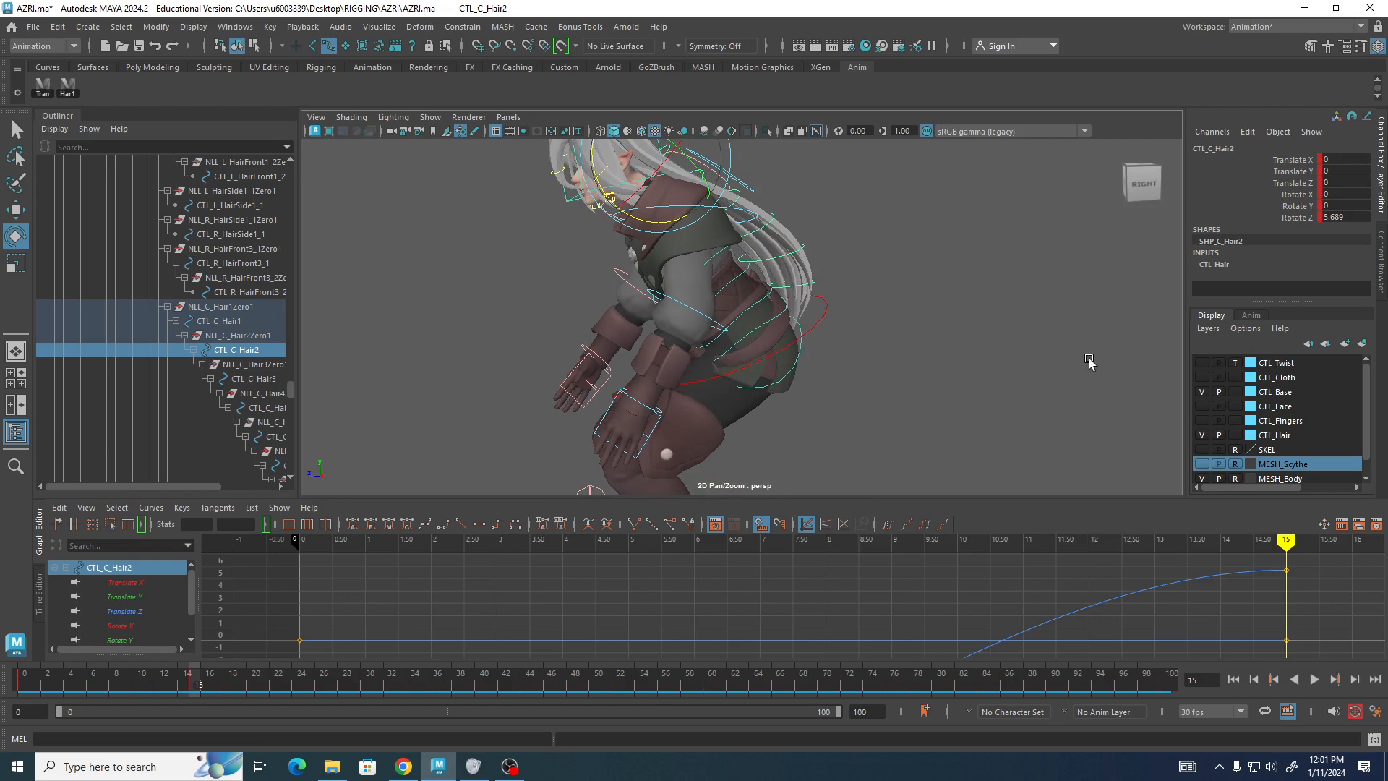
Make the CTL_Cloth and CTL_Base control layers visible.
click(1201, 391)
click(1201, 377)
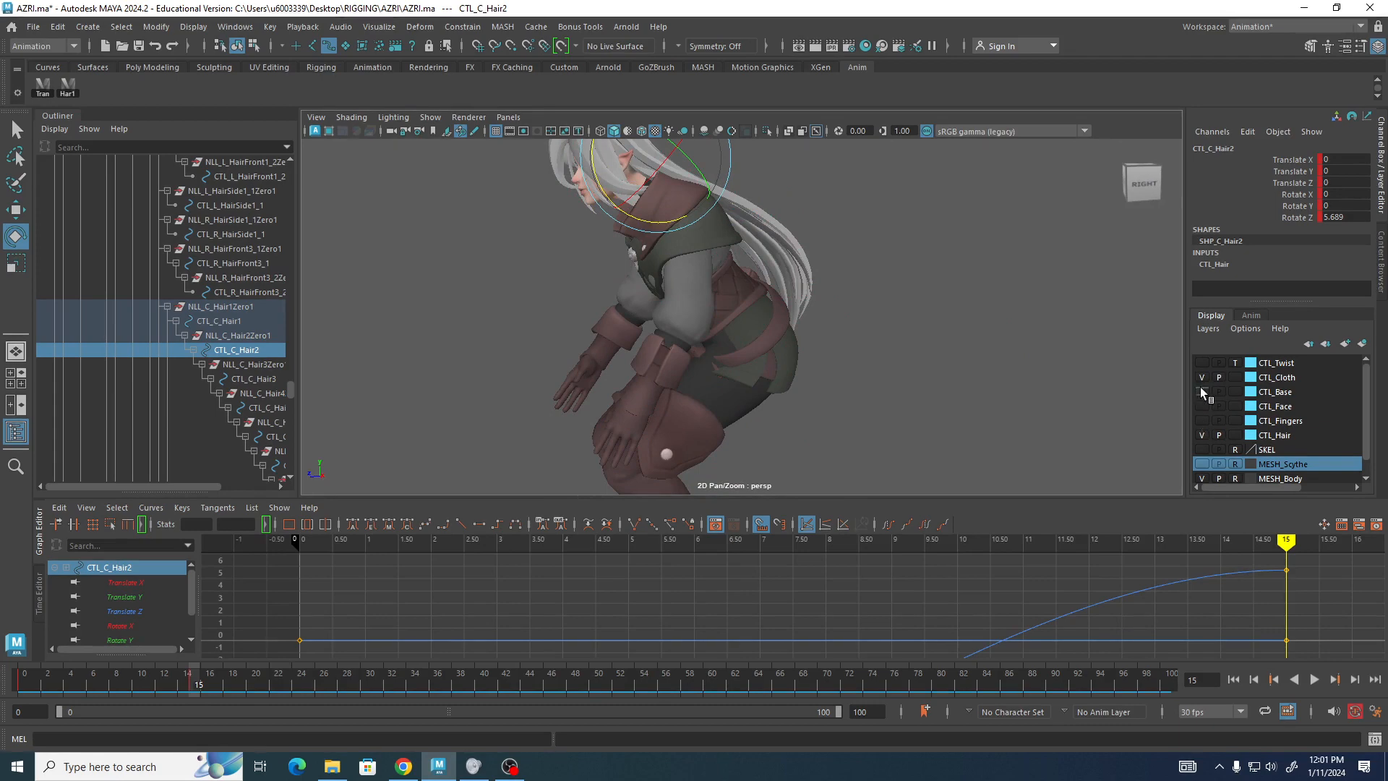
click(1201, 392)
At frame 0, select the skirt control CTL_L_SkirtFront_1 with the Select tool.
alt+drag(812, 330, 1077, 327)
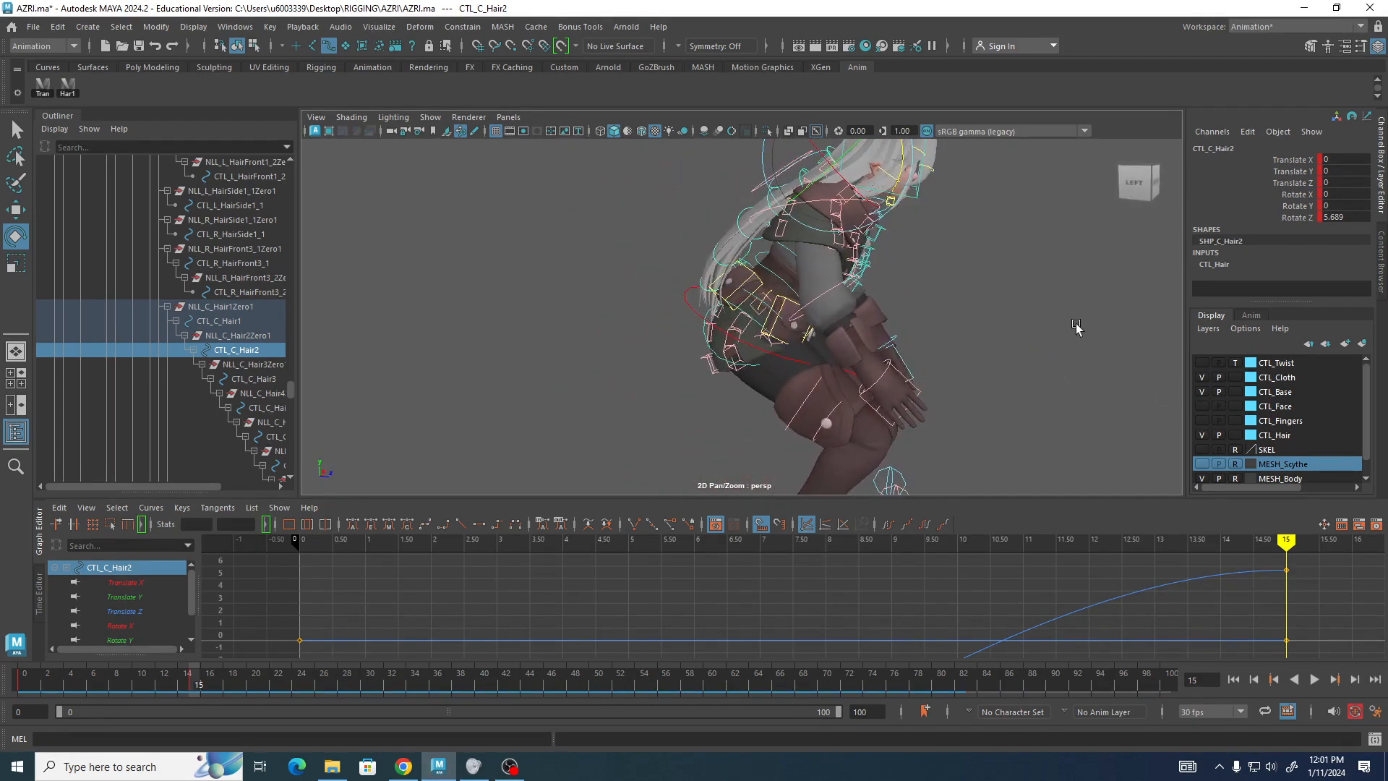
drag(188, 687, 25, 678)
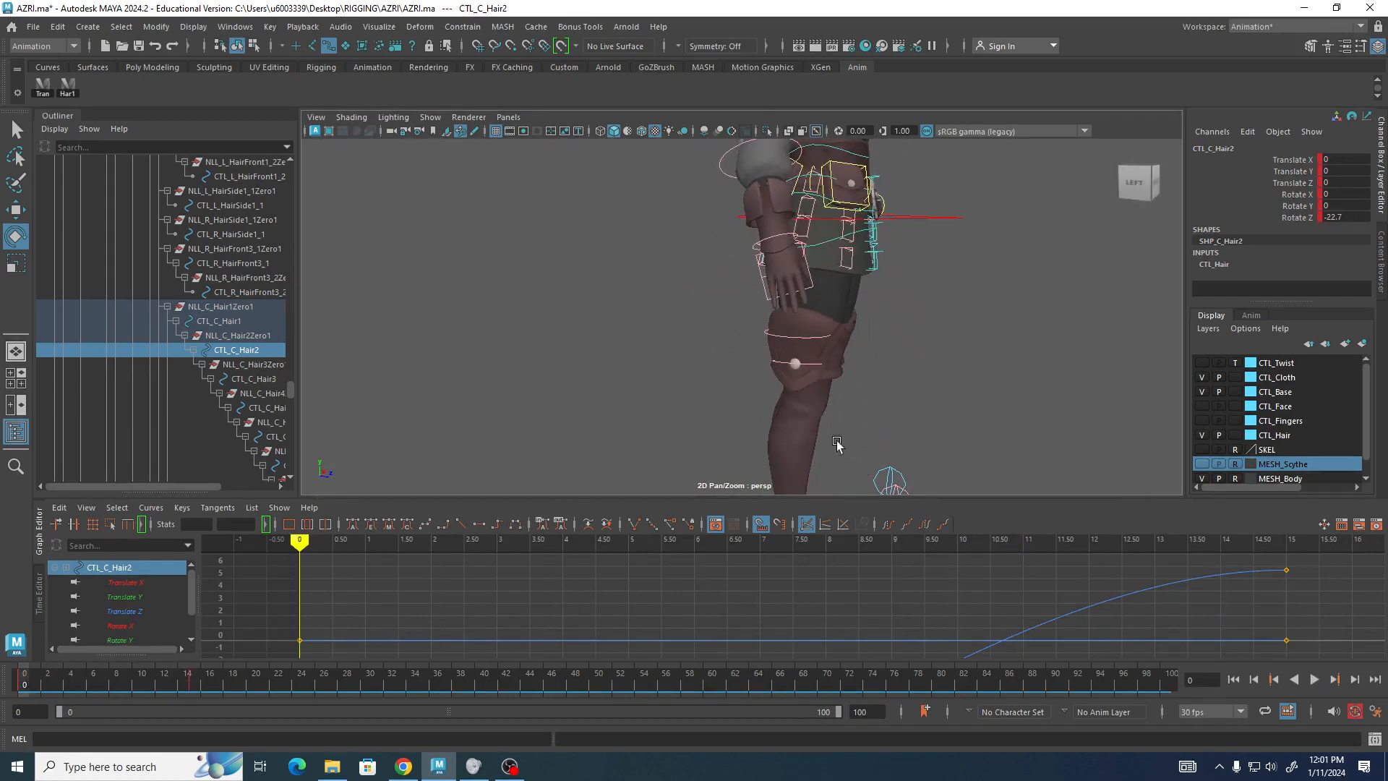
alt+drag(974, 365, 743, 371)
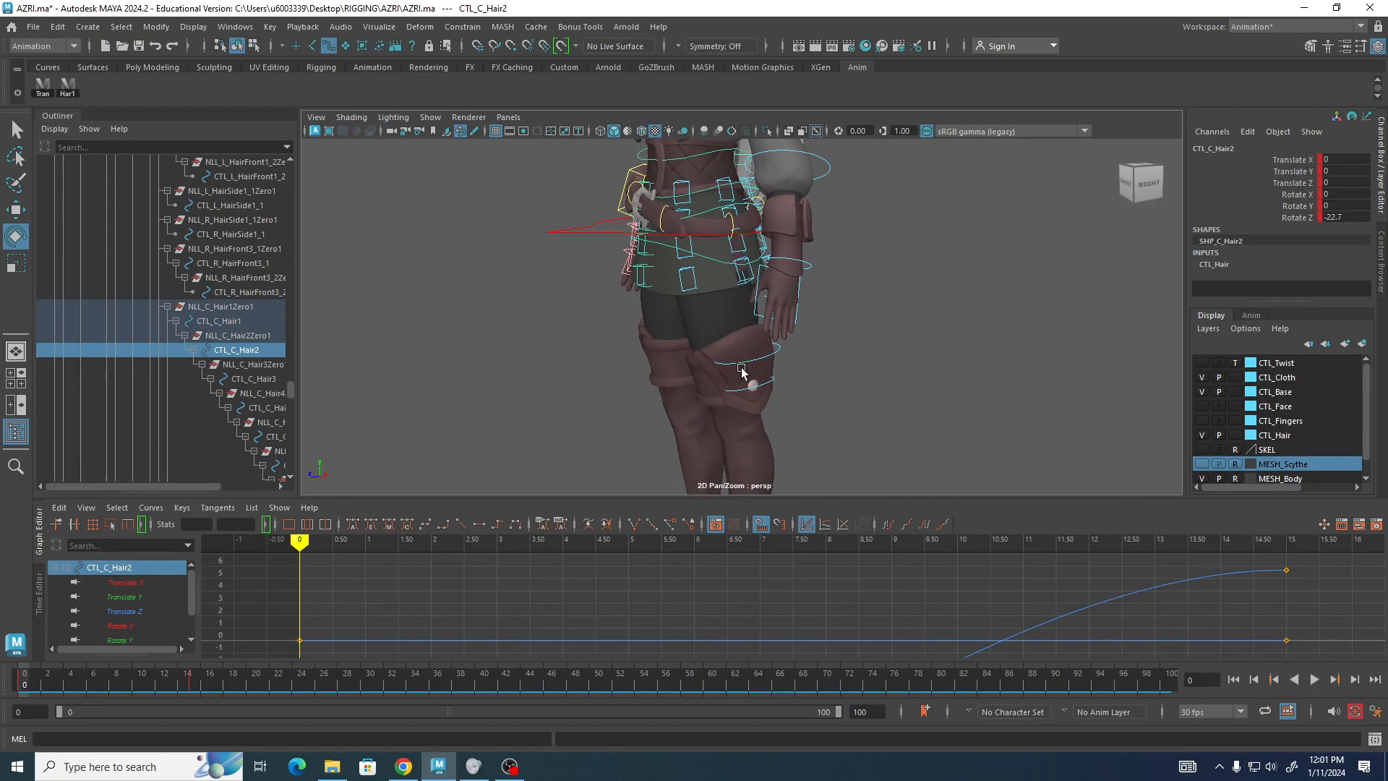
click(683, 204)
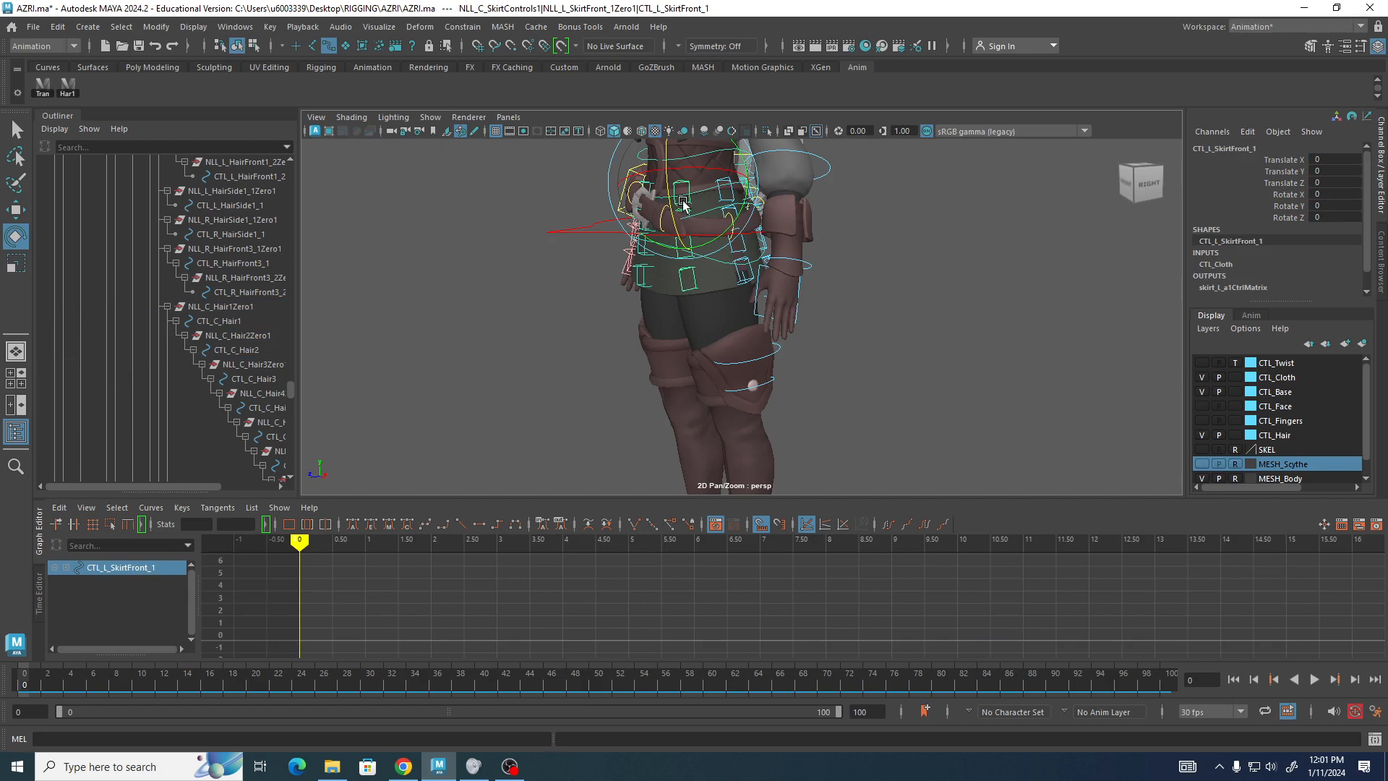
key(q)
alt+middle_drag(636, 246, 587, 322)
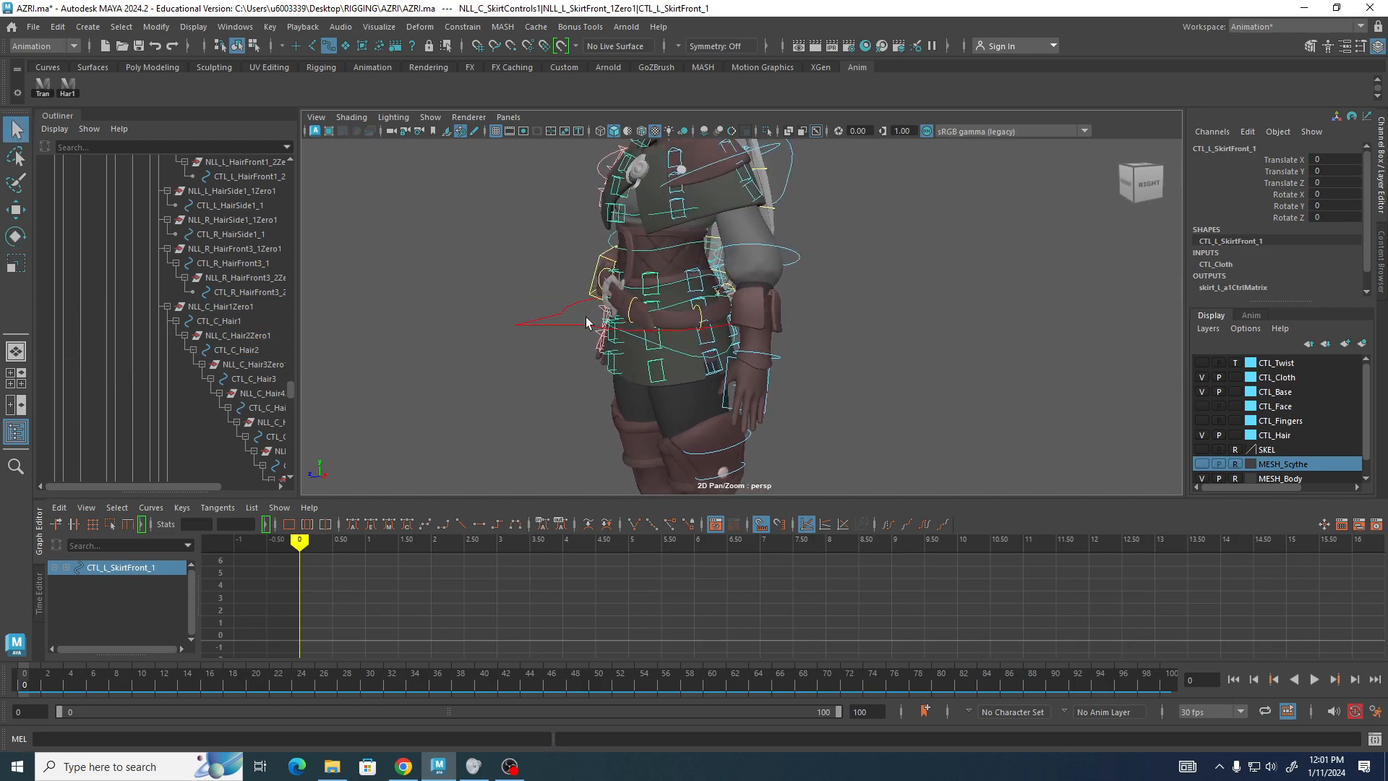
At frame 0, add the left, center and right front skirt controls to the selection and key them all.
shift+click(658, 307)
shift+click(654, 358)
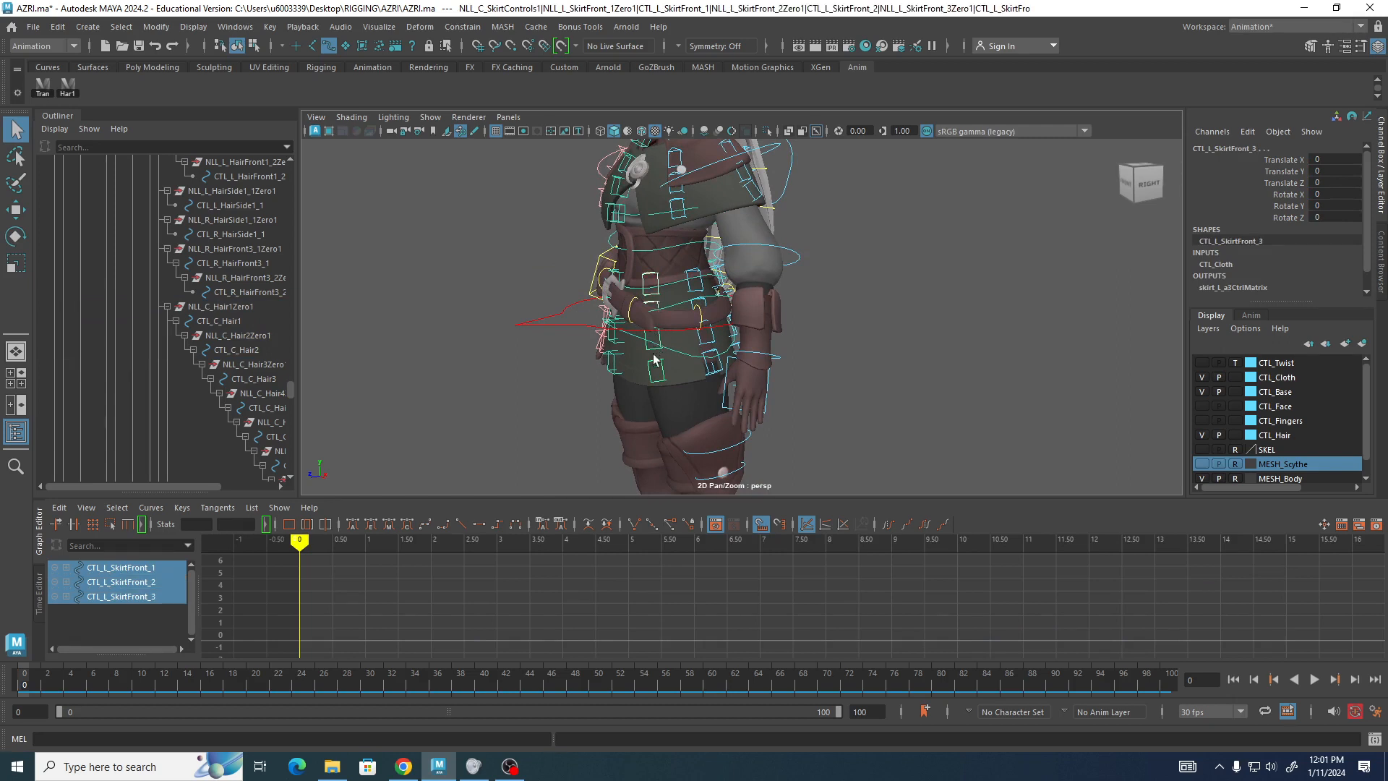
shift+click(656, 367)
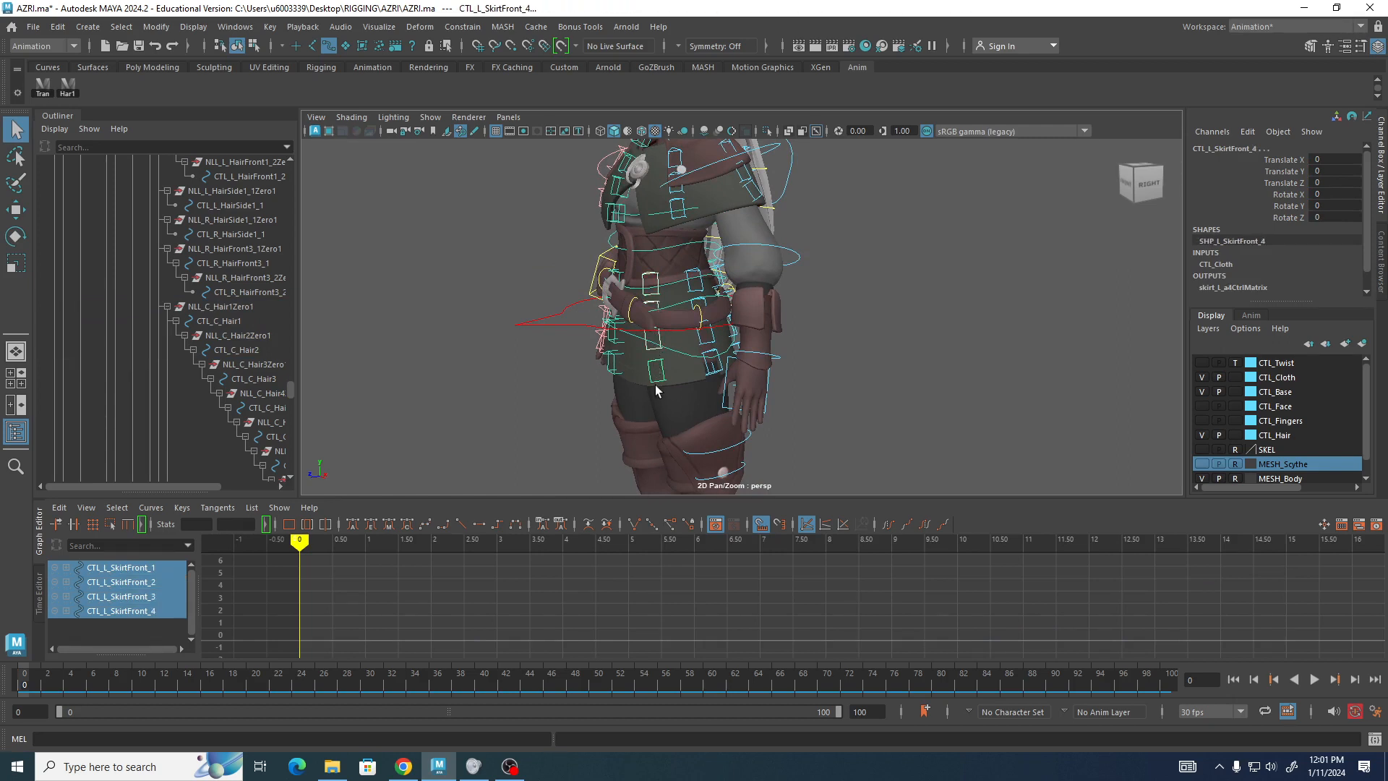
shift+click(658, 387)
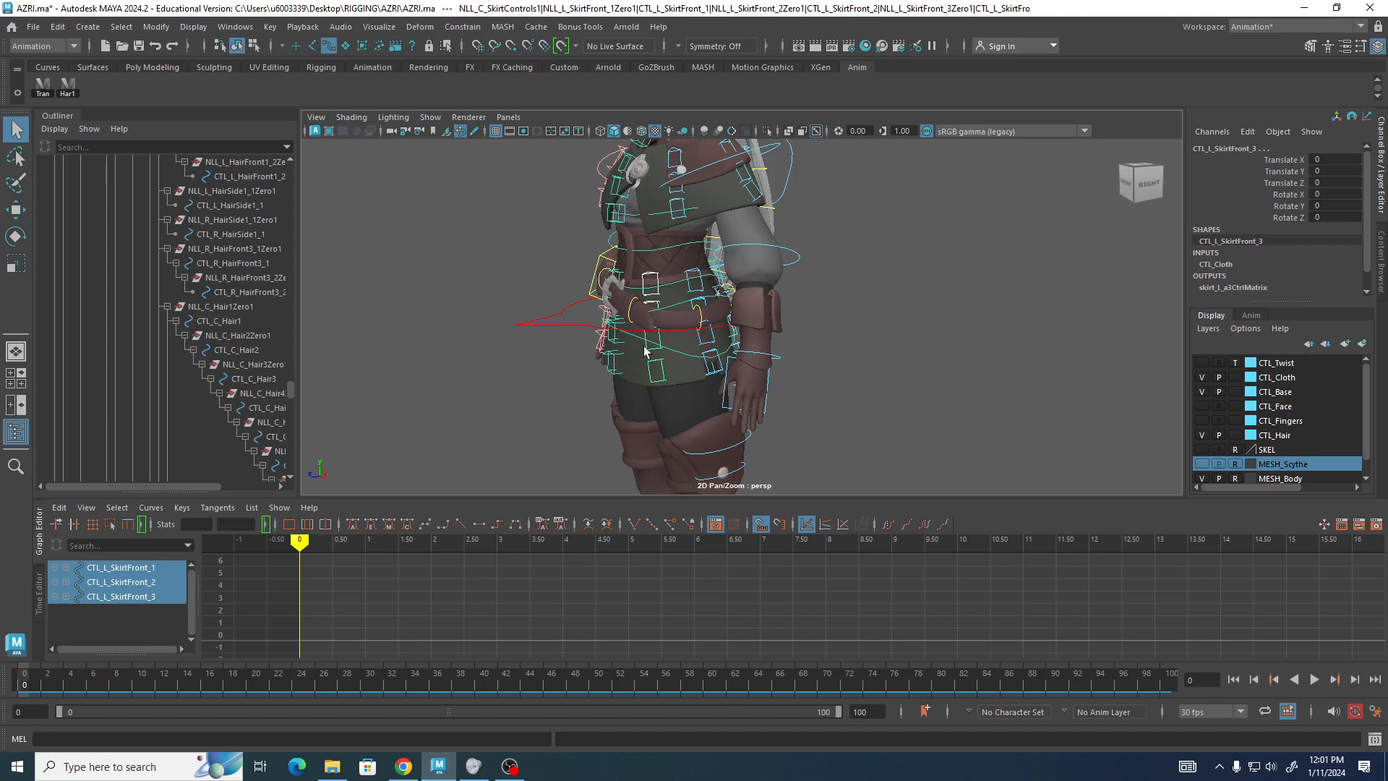
shift+click(649, 356)
alt+drag(389, 391, 566, 449)
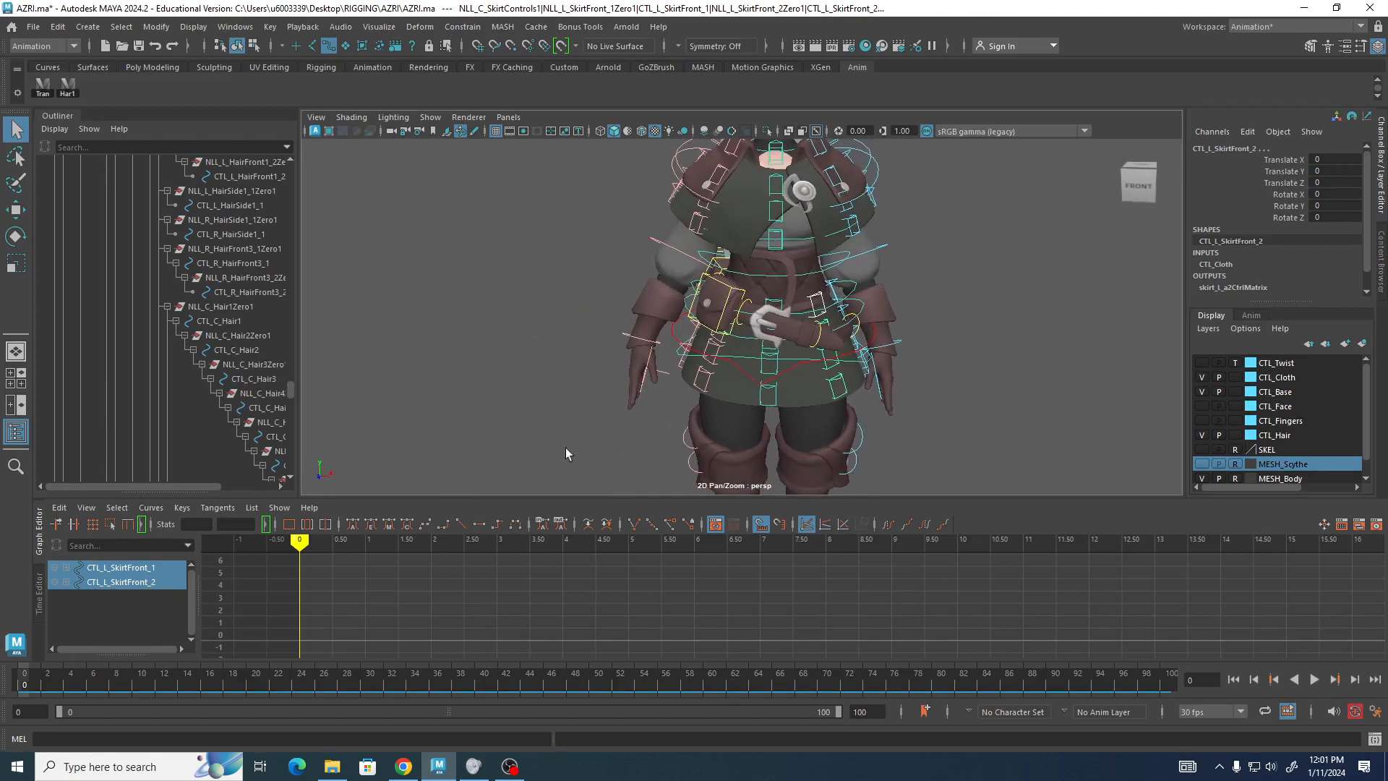
shift+click(775, 405)
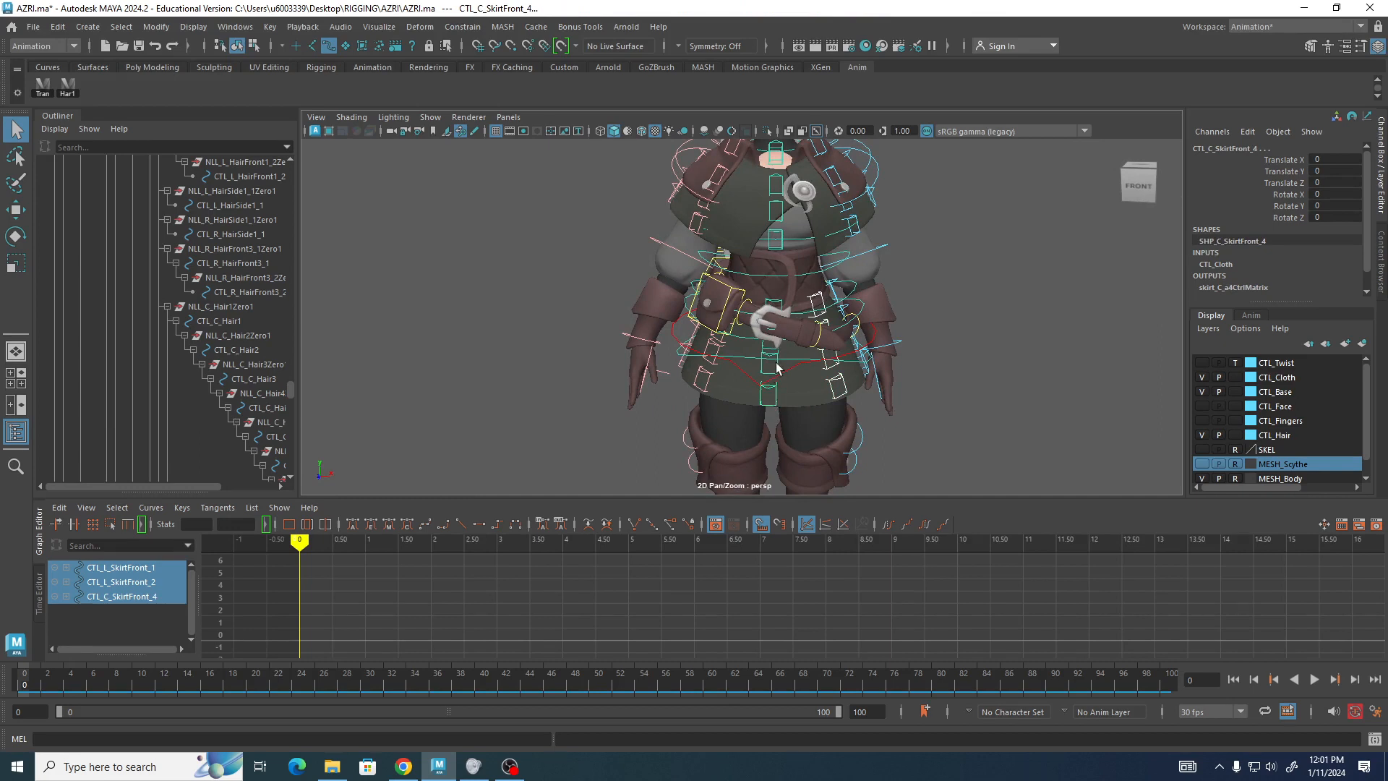
shift+click(770, 361)
shift+click(764, 349)
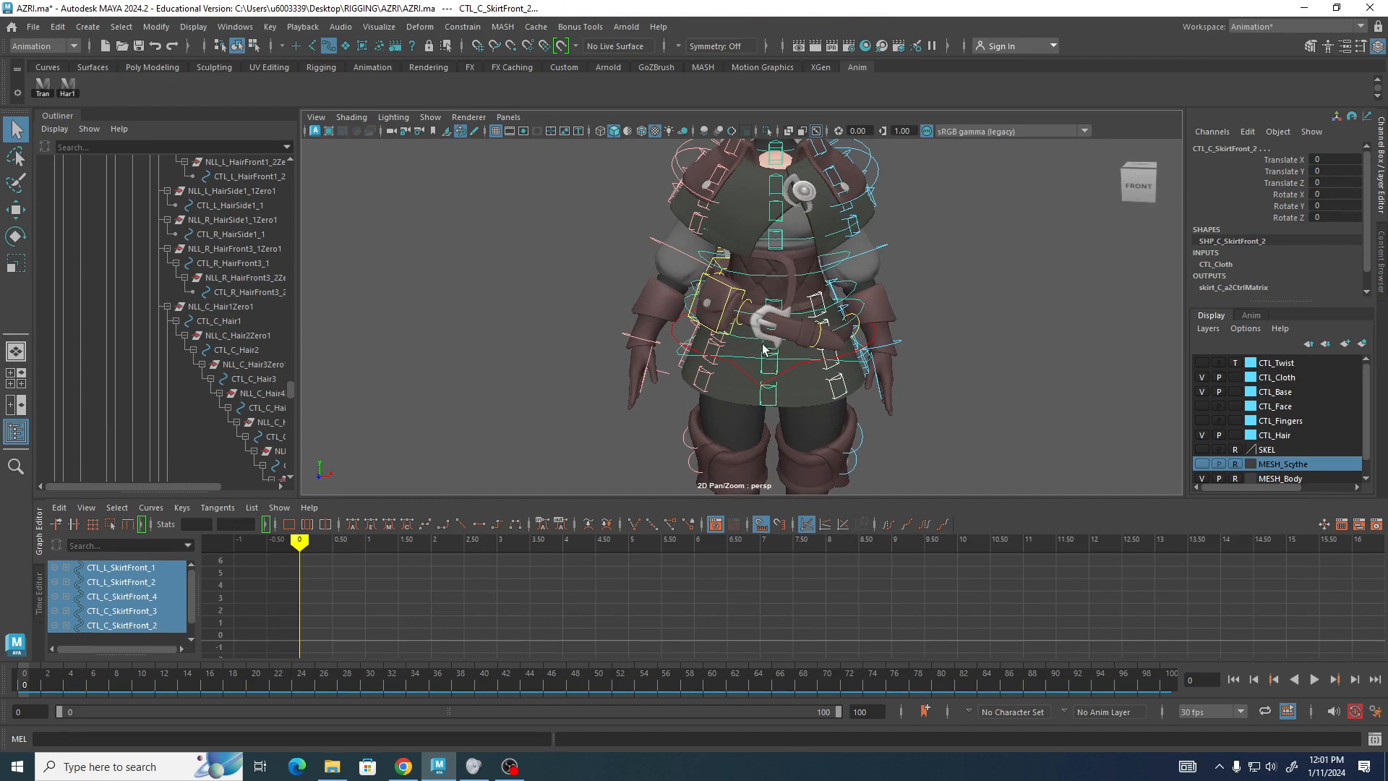
shift+click(700, 390)
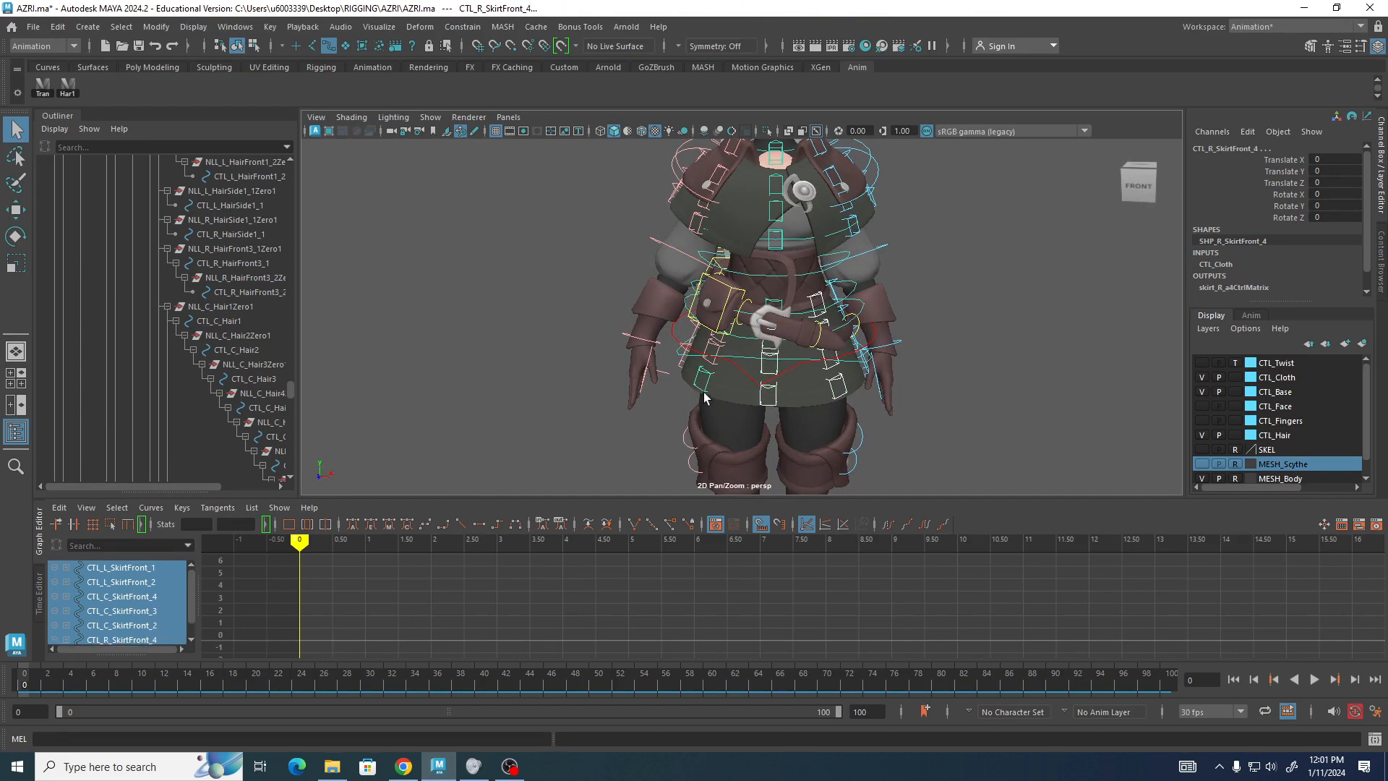
shift+click(721, 343)
alt+drag(730, 419, 818, 360)
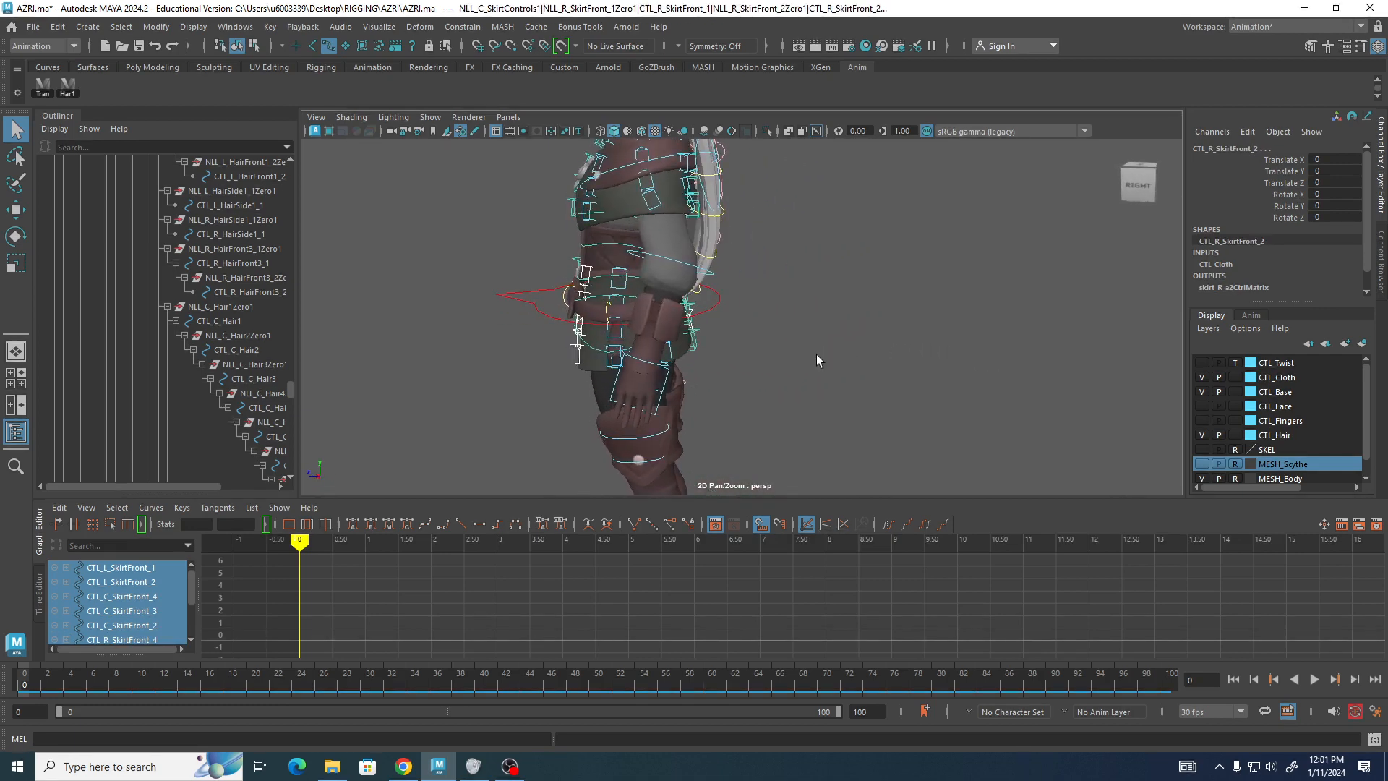
key(s)
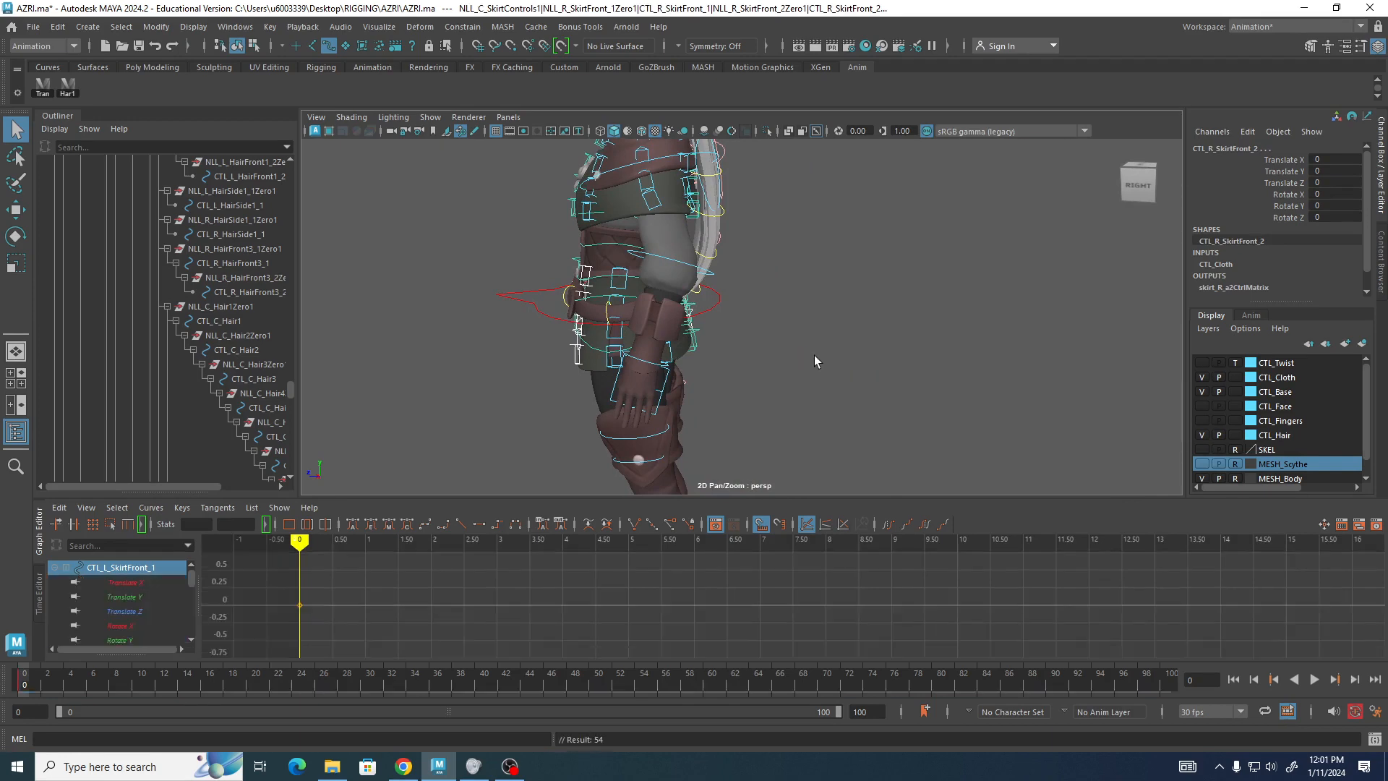
At frame 15, rotate the selected skirt controls forward to about -25 degrees around Z, undoing an extra rotation.
drag(26, 683, 198, 697)
alt+middle_drag(691, 414, 859, 258)
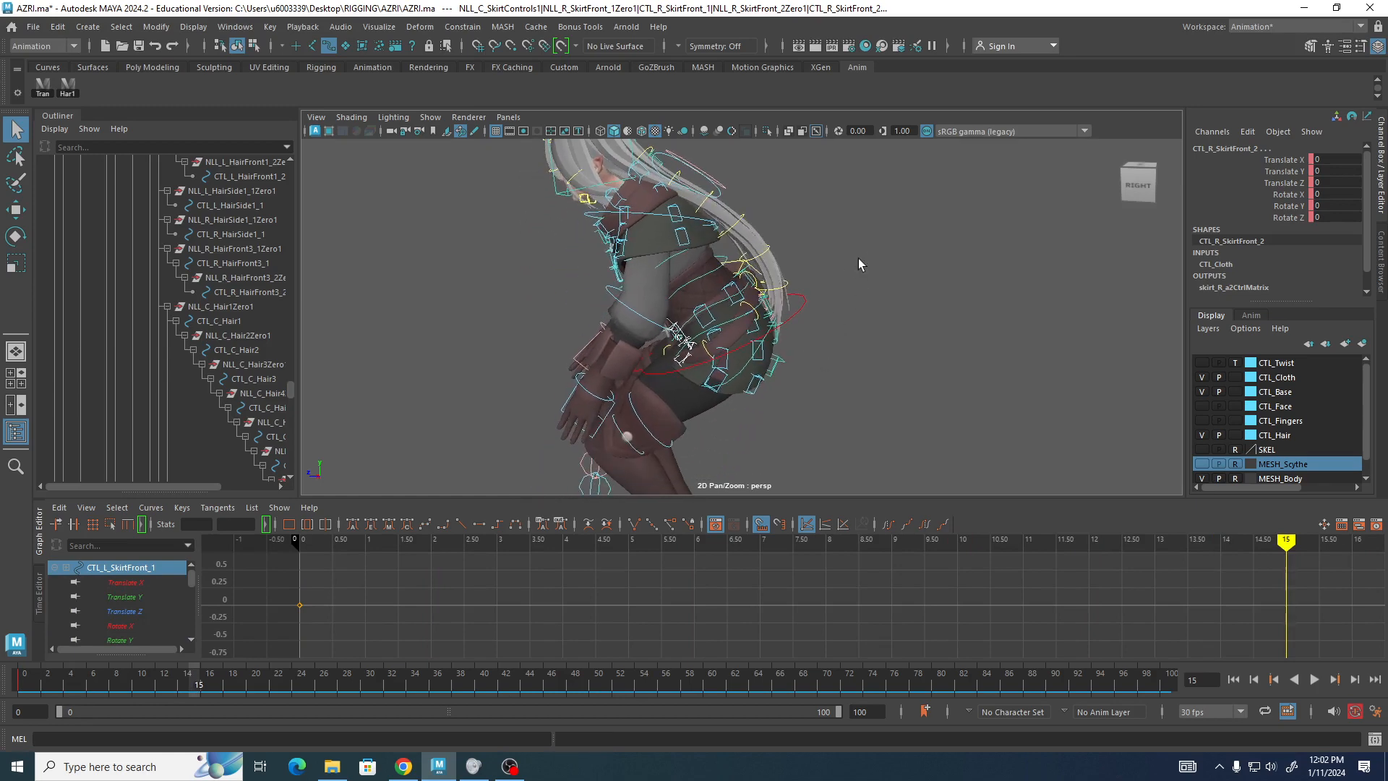
key(e)
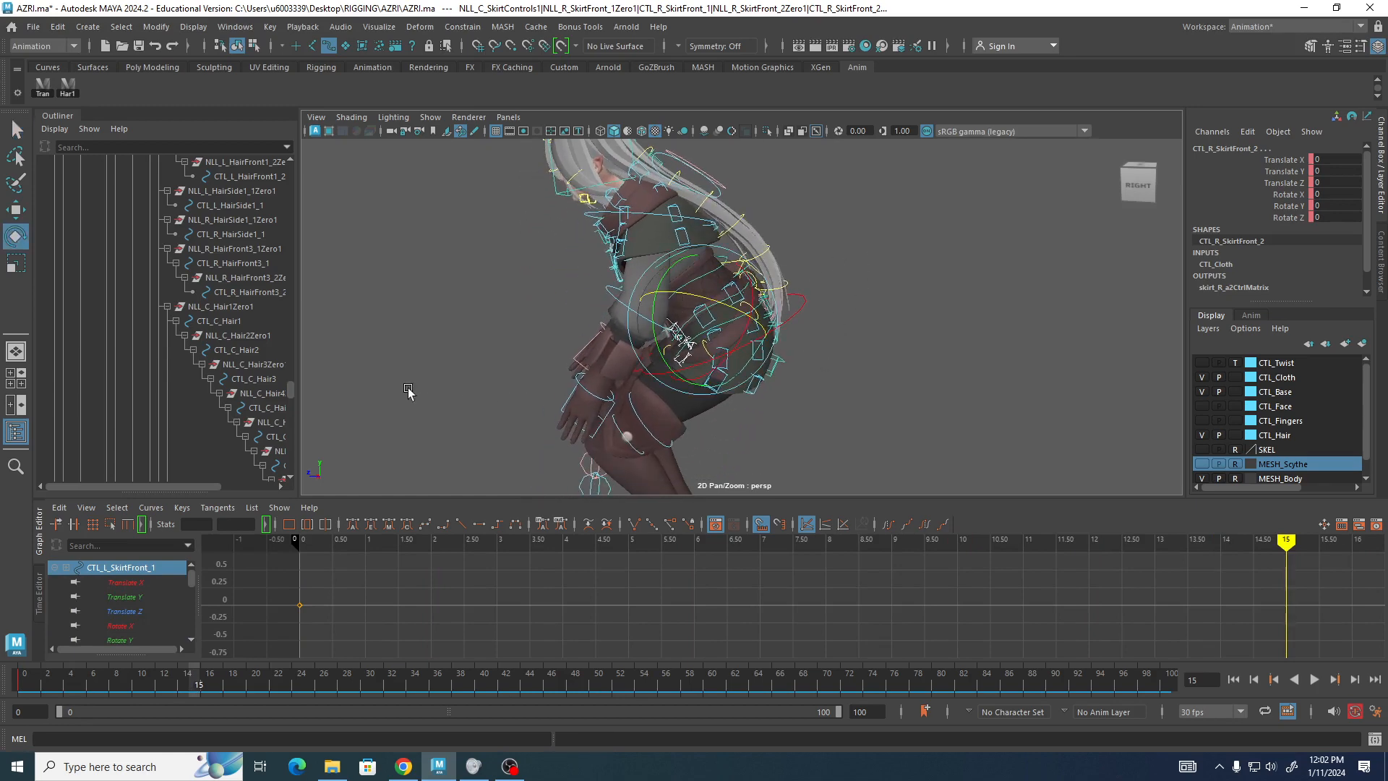
alt+drag(408, 391, 522, 379)
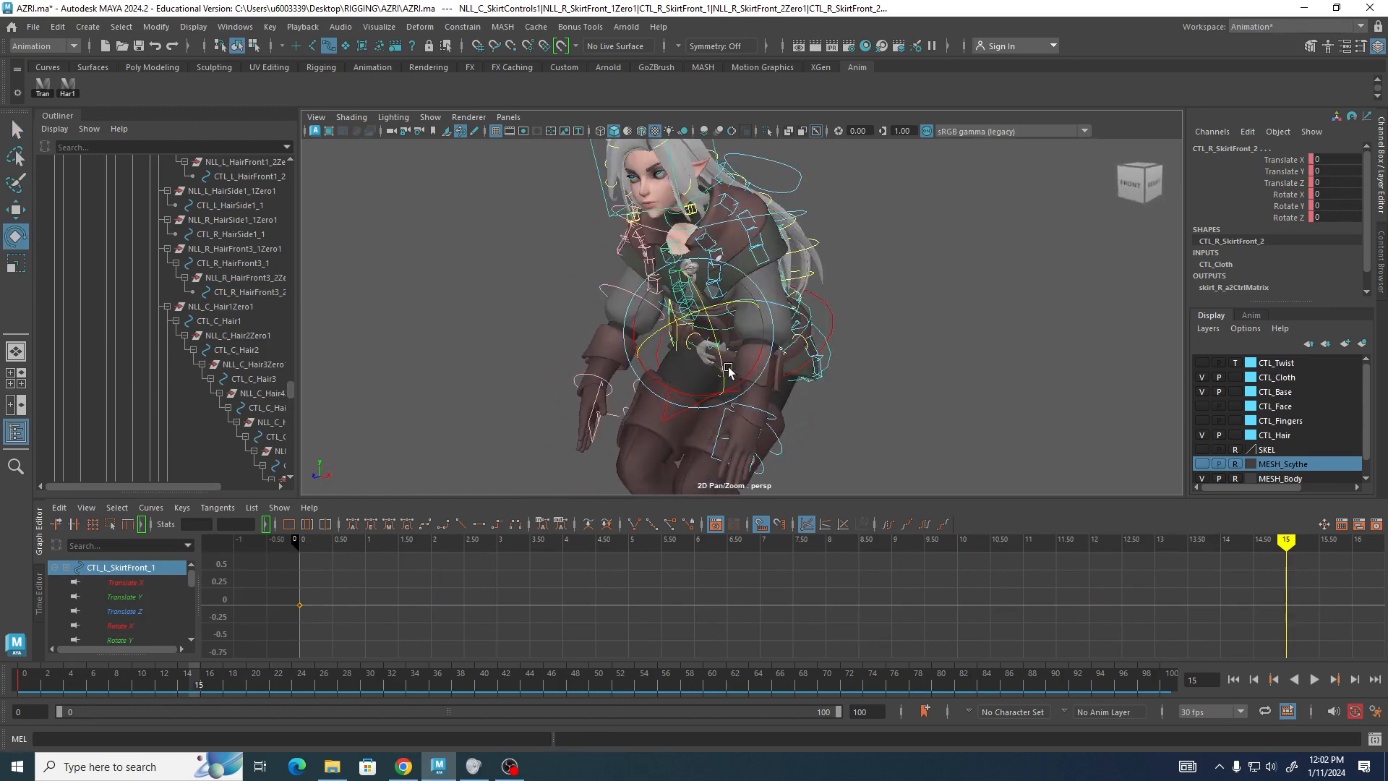
drag(729, 372, 646, 344)
drag(706, 268, 474, 331)
key(ctrl+z)
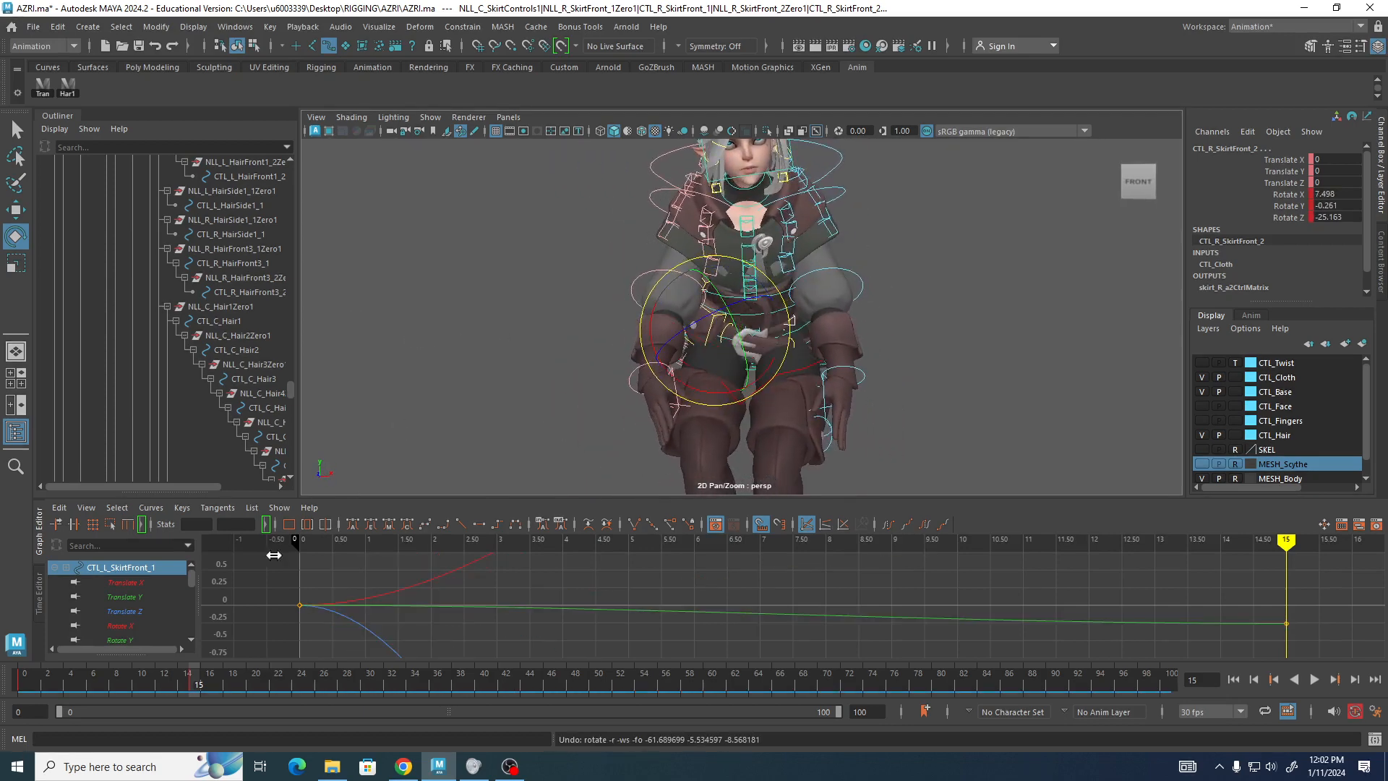
At frame 3, rotate the skirt controls slightly back to about 1.4 degrees around Z and key them.
drag(198, 685, 59, 685)
alt+drag(800, 282, 762, 295)
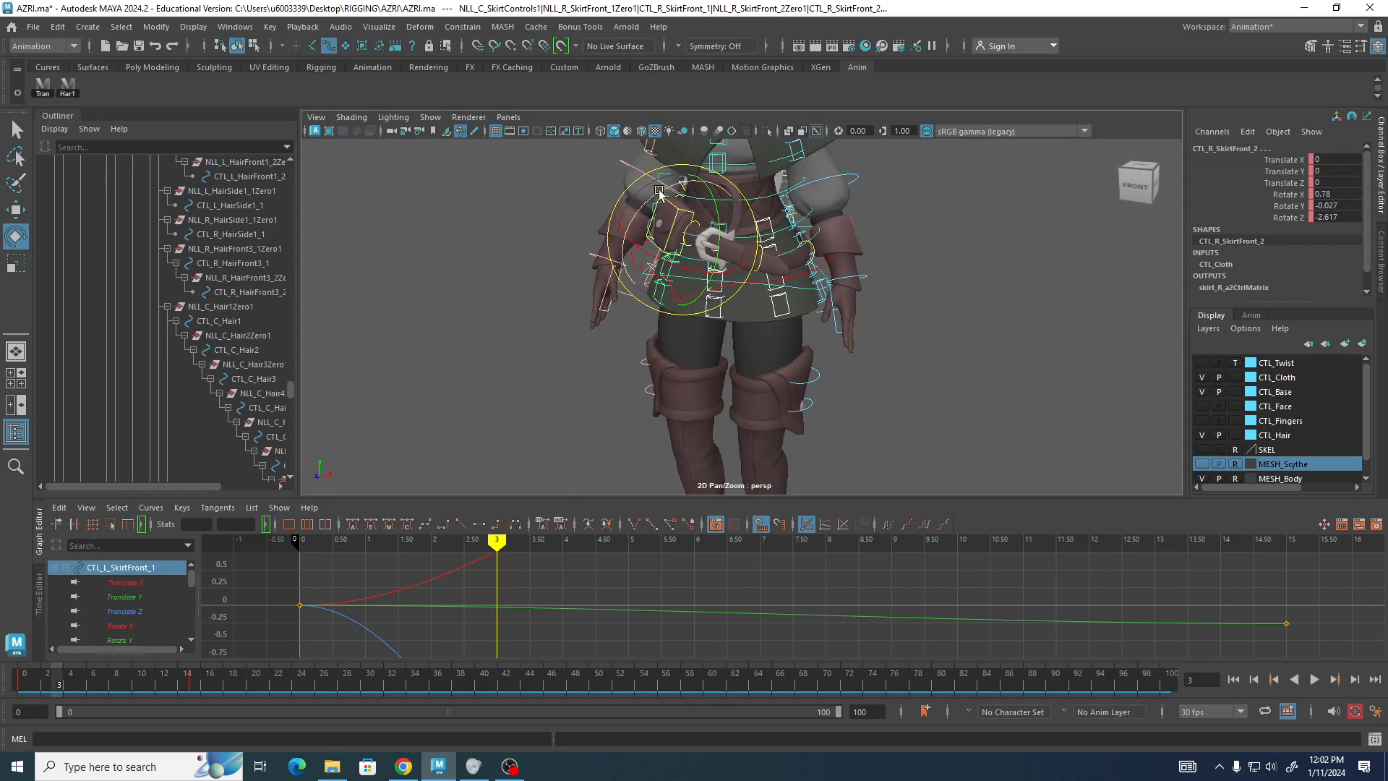
drag(662, 186, 663, 190)
key(s)
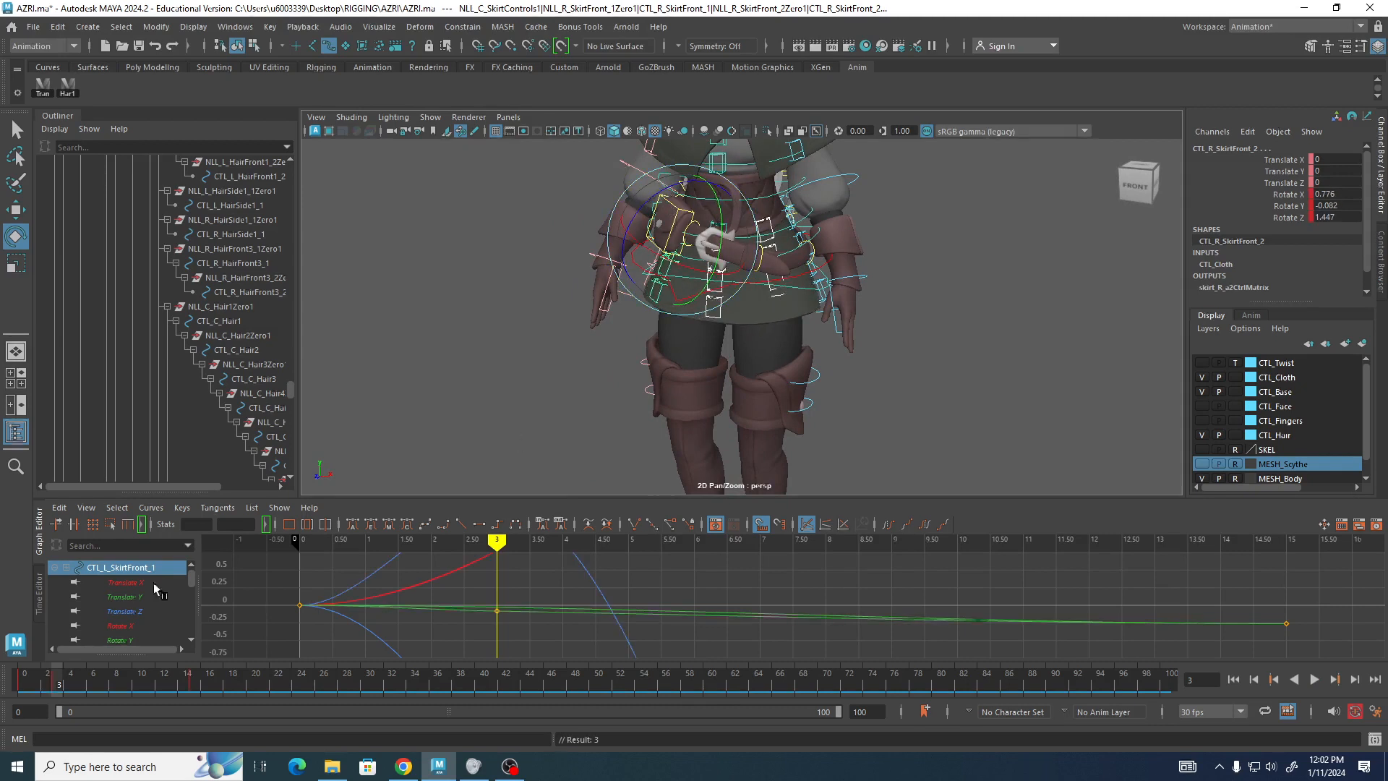
At frame 15, rotate the skirt controls further to about 43 degrees around Z, then clear the selection.
drag(58, 683, 194, 691)
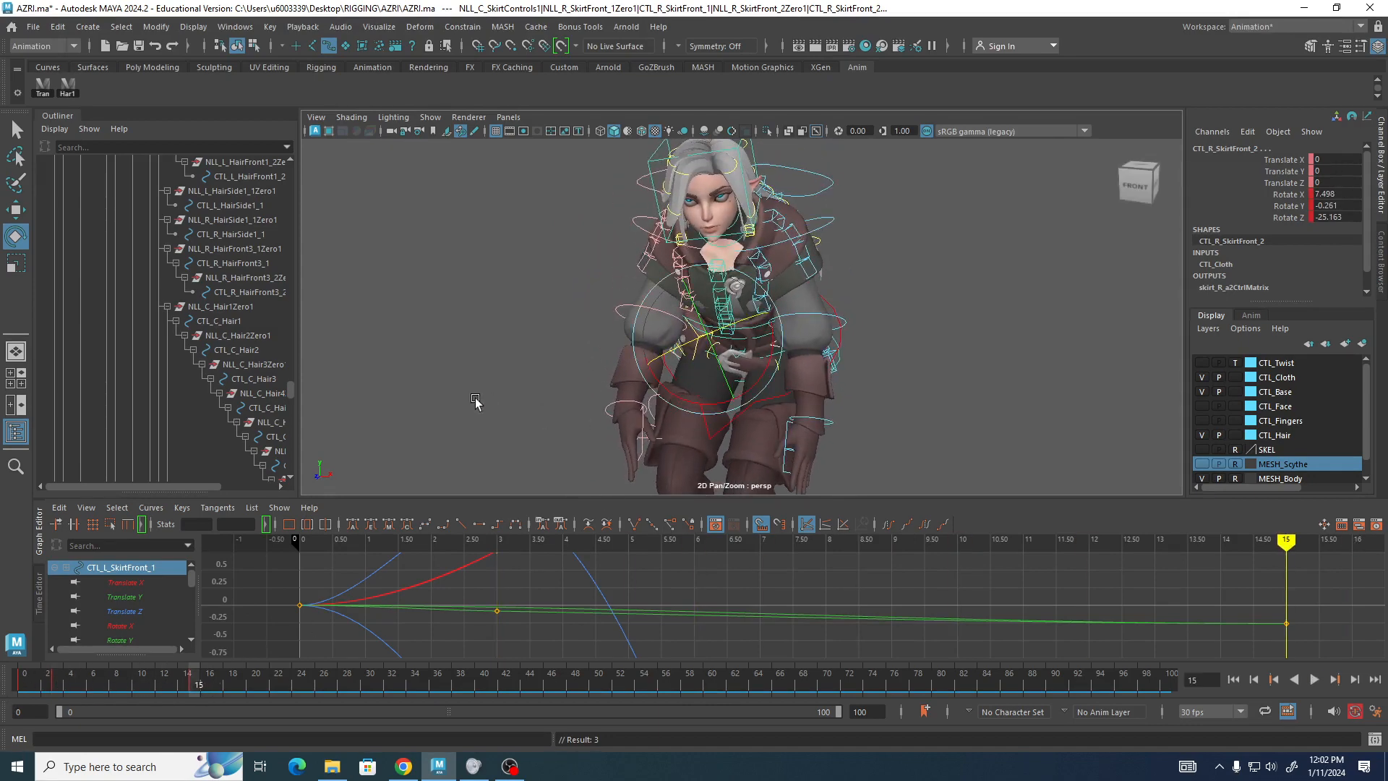
alt+drag(475, 402, 475, 307)
drag(697, 333, 786, 366)
alt+drag(786, 365, 961, 366)
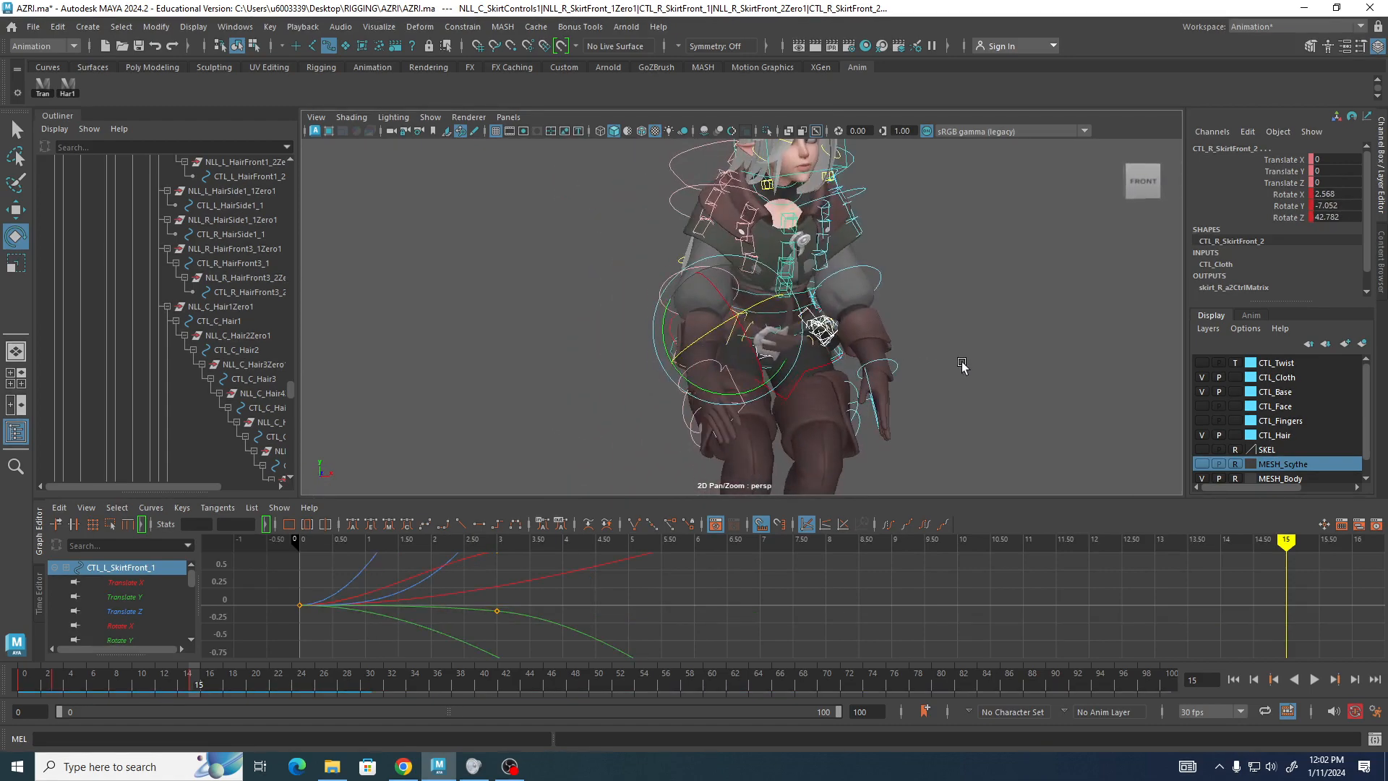
alt+drag(326, 362, 421, 344)
click(460, 352)
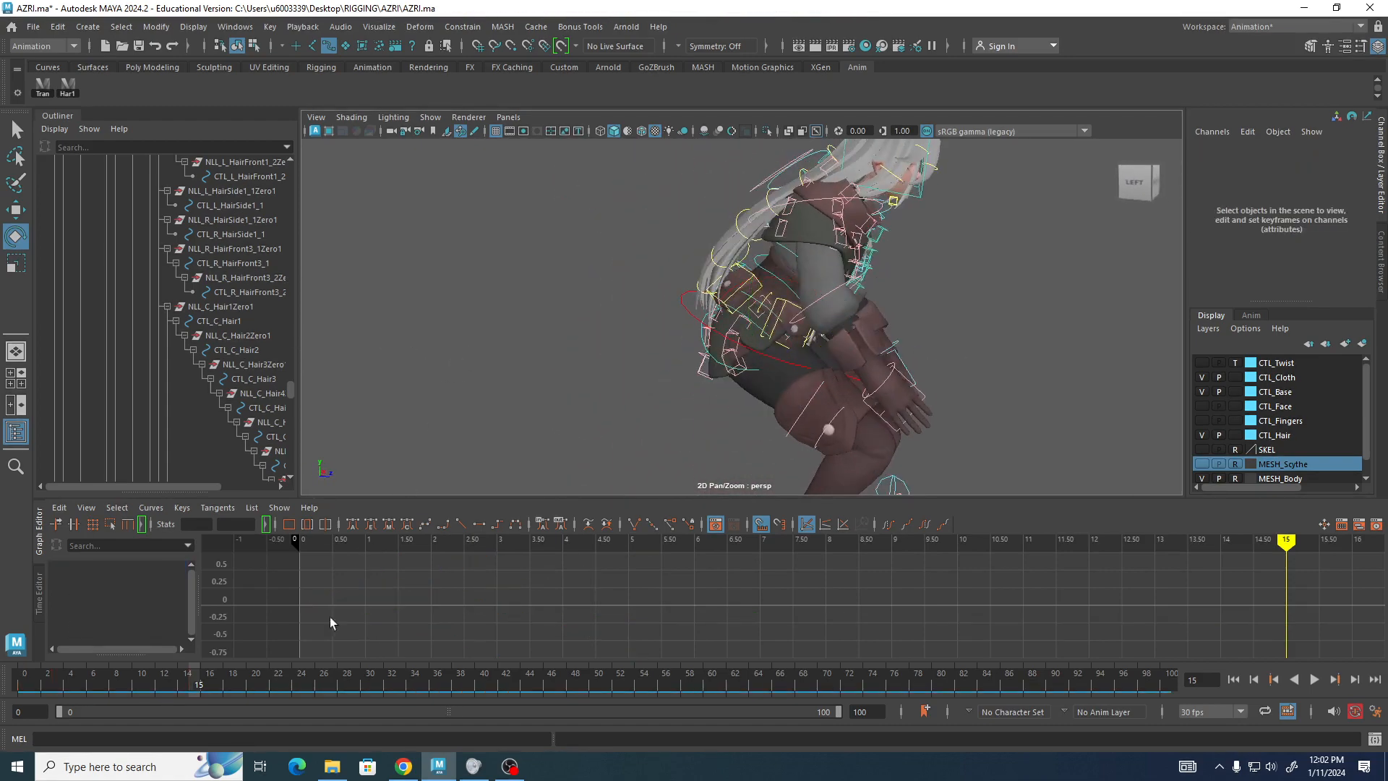
Select CTL_R_SkirtFront_2 and, at frame 3, rotate it to about 14 degrees around Z.
drag(197, 682, 0, 672)
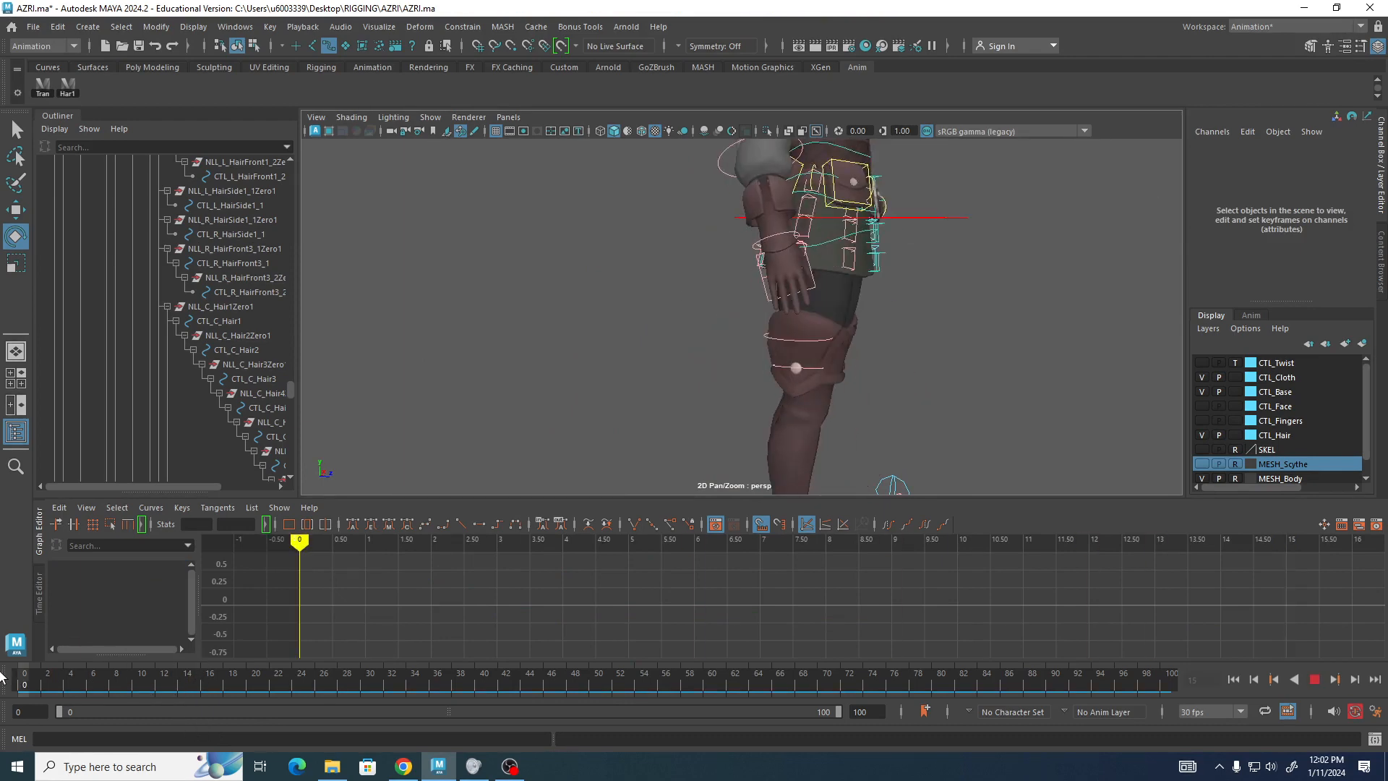
click(856, 260)
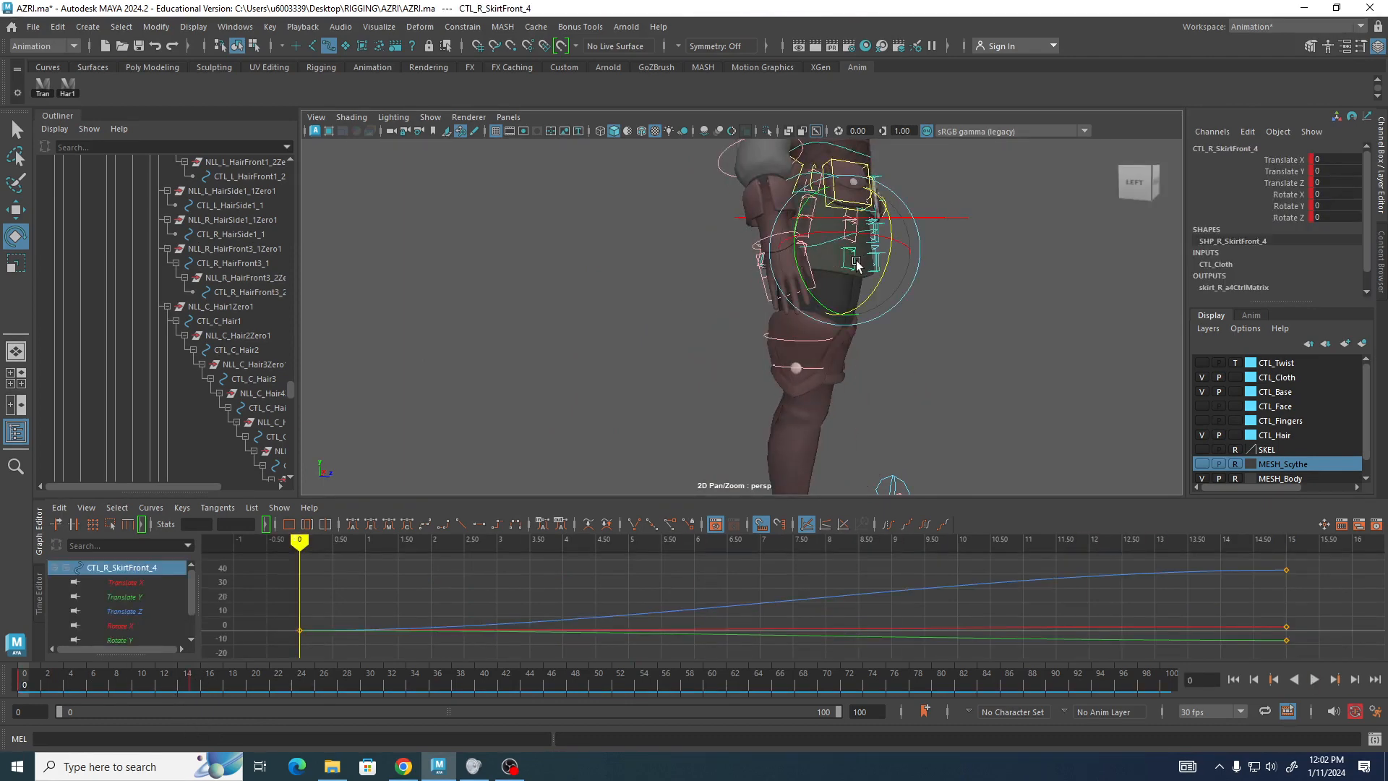
alt+drag(944, 300, 924, 305)
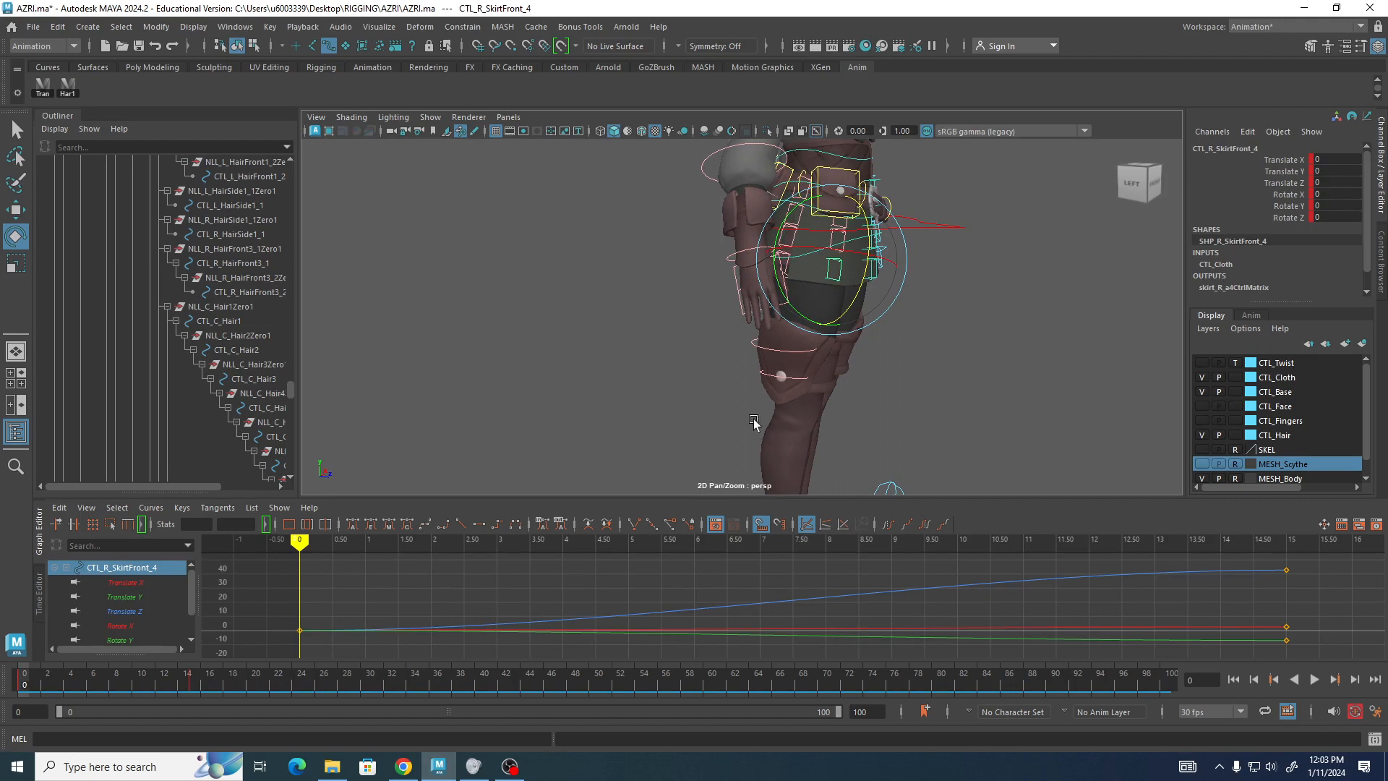
click(958, 229)
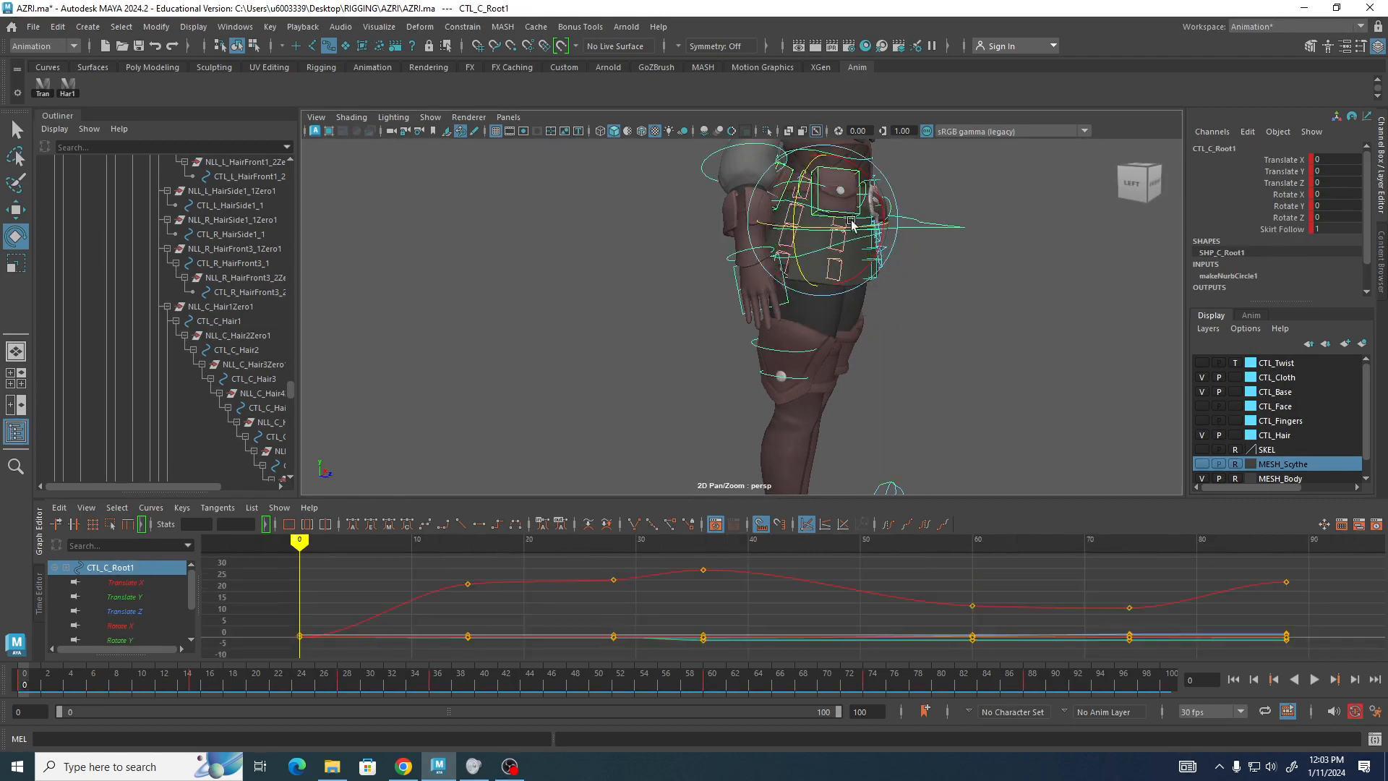
click(962, 291)
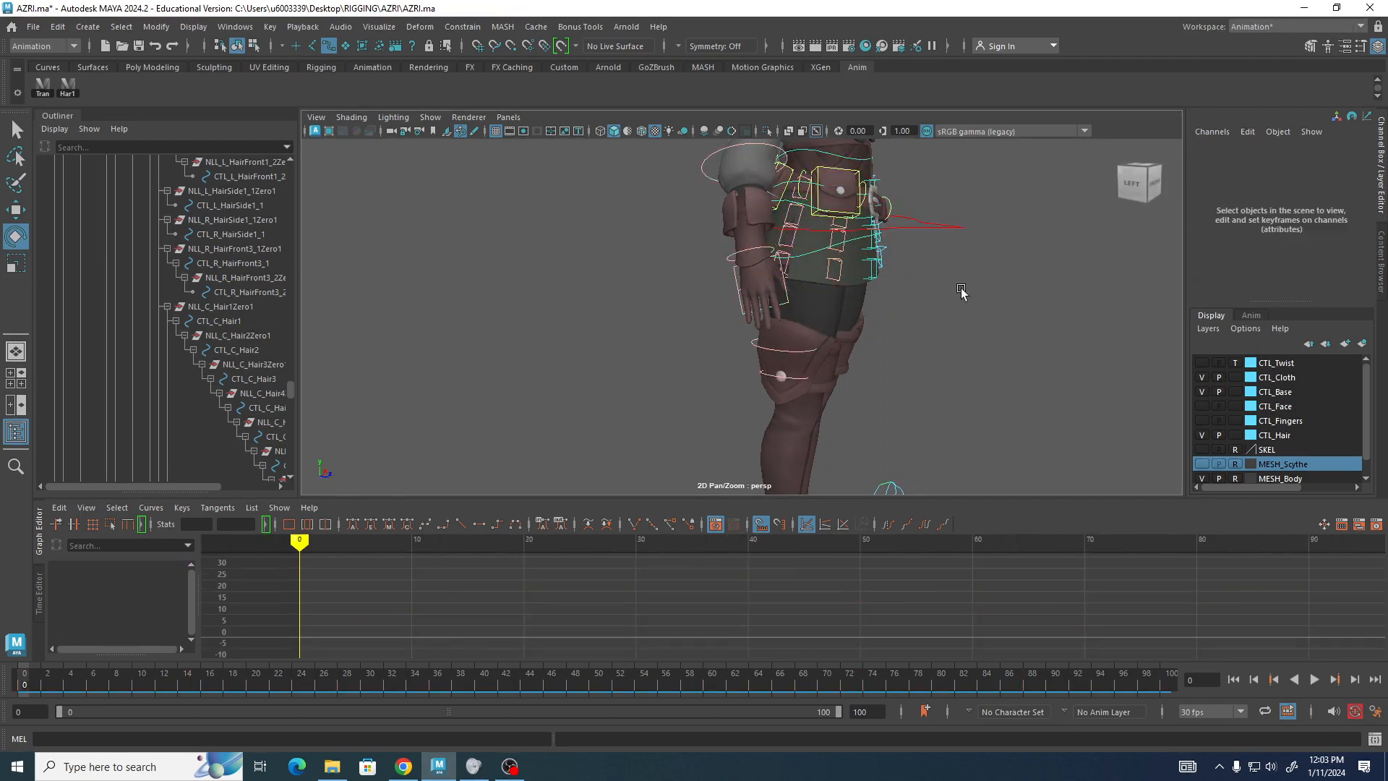
click(839, 226)
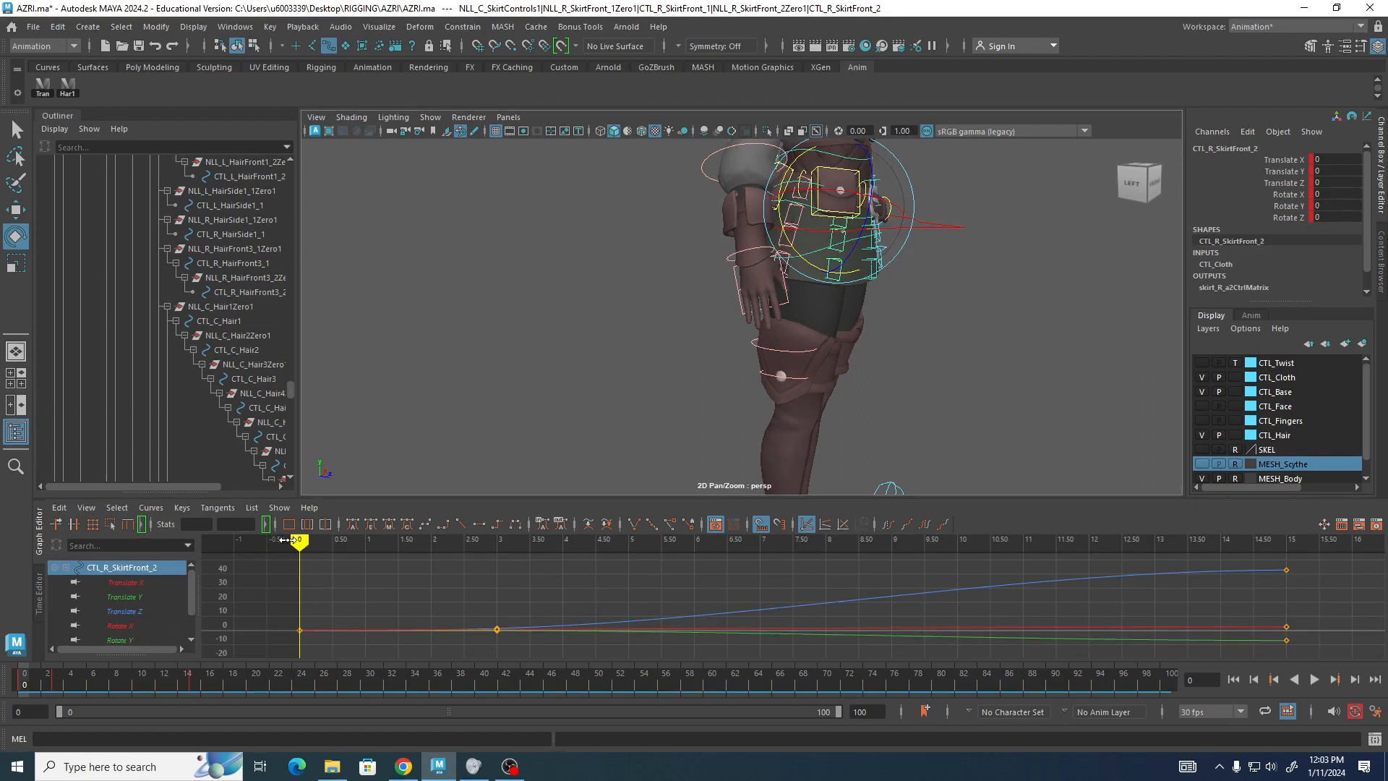
drag(300, 540, 497, 541)
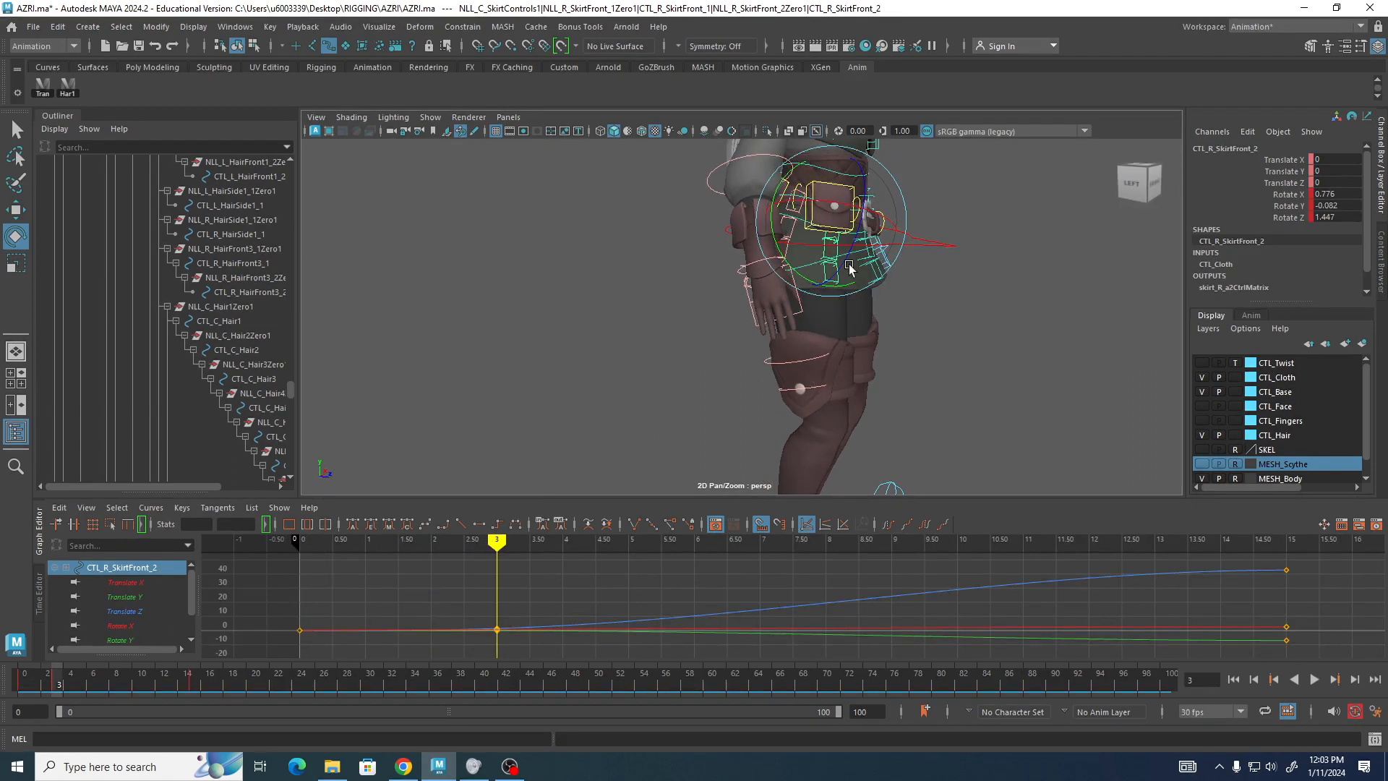
mouse_move(849, 263)
mouse_down()
mouse_move(860, 186)
mouse_move(831, 261)
mouse_up()
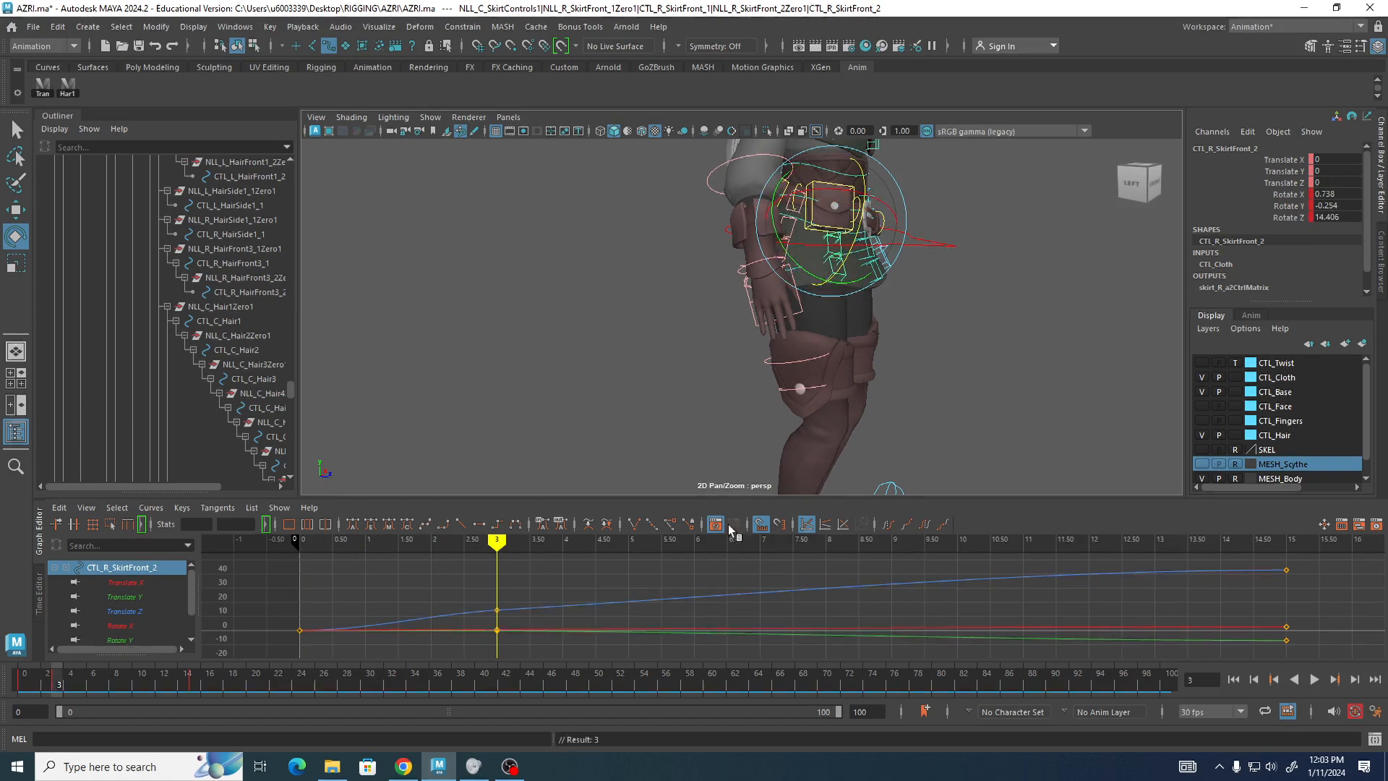
Scrub through the skirt animation and review it from front and side angles.
drag(499, 539, 1269, 558)
alt+drag(1090, 421, 776, 325)
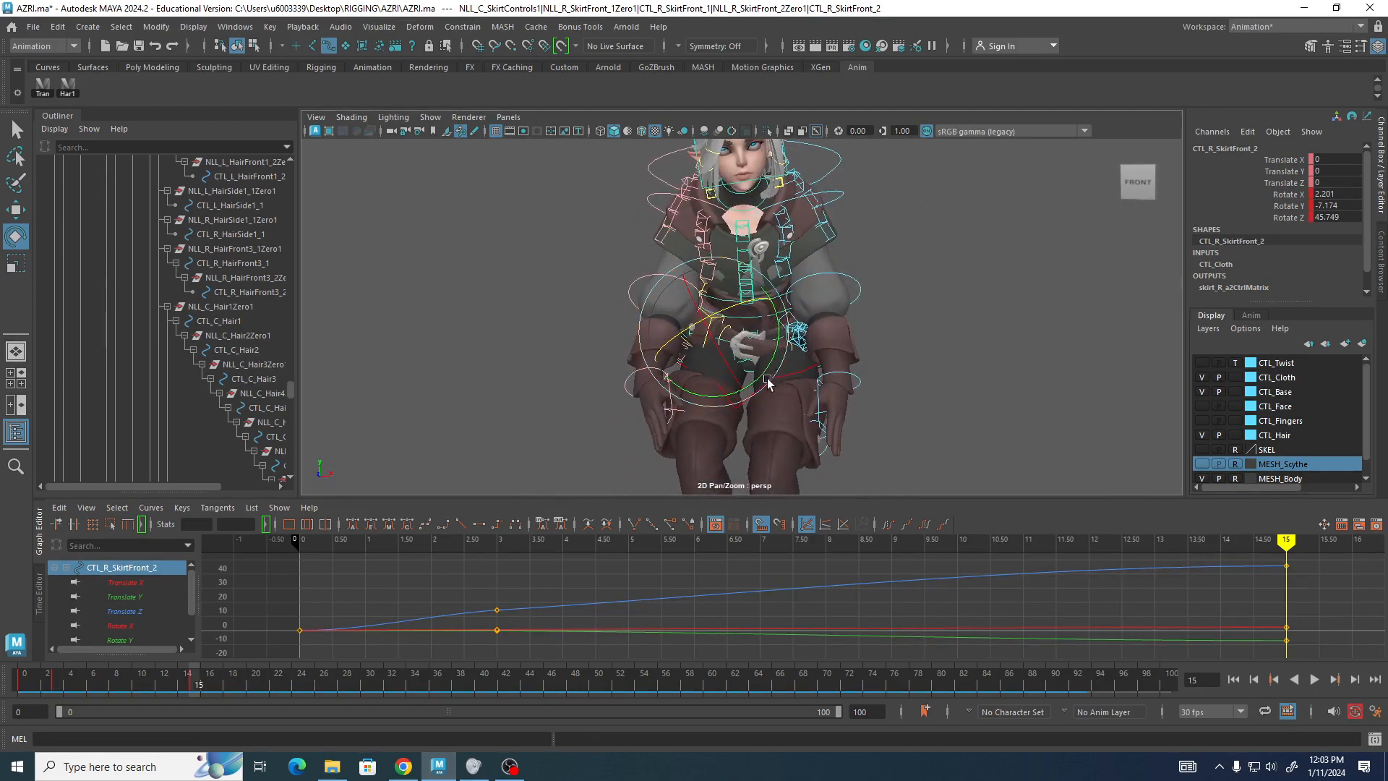
drag(715, 396, 347, 300)
click(434, 368)
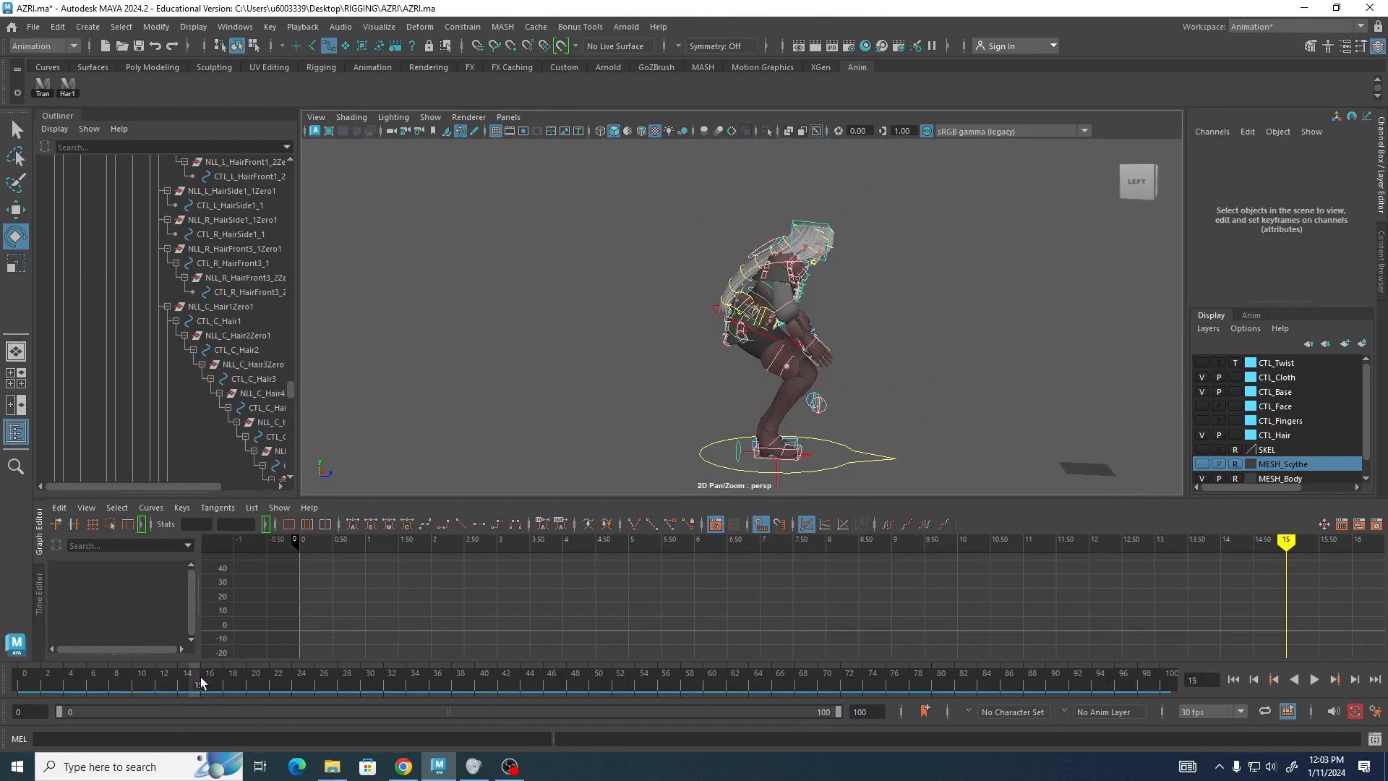
drag(200, 686, 1, 698)
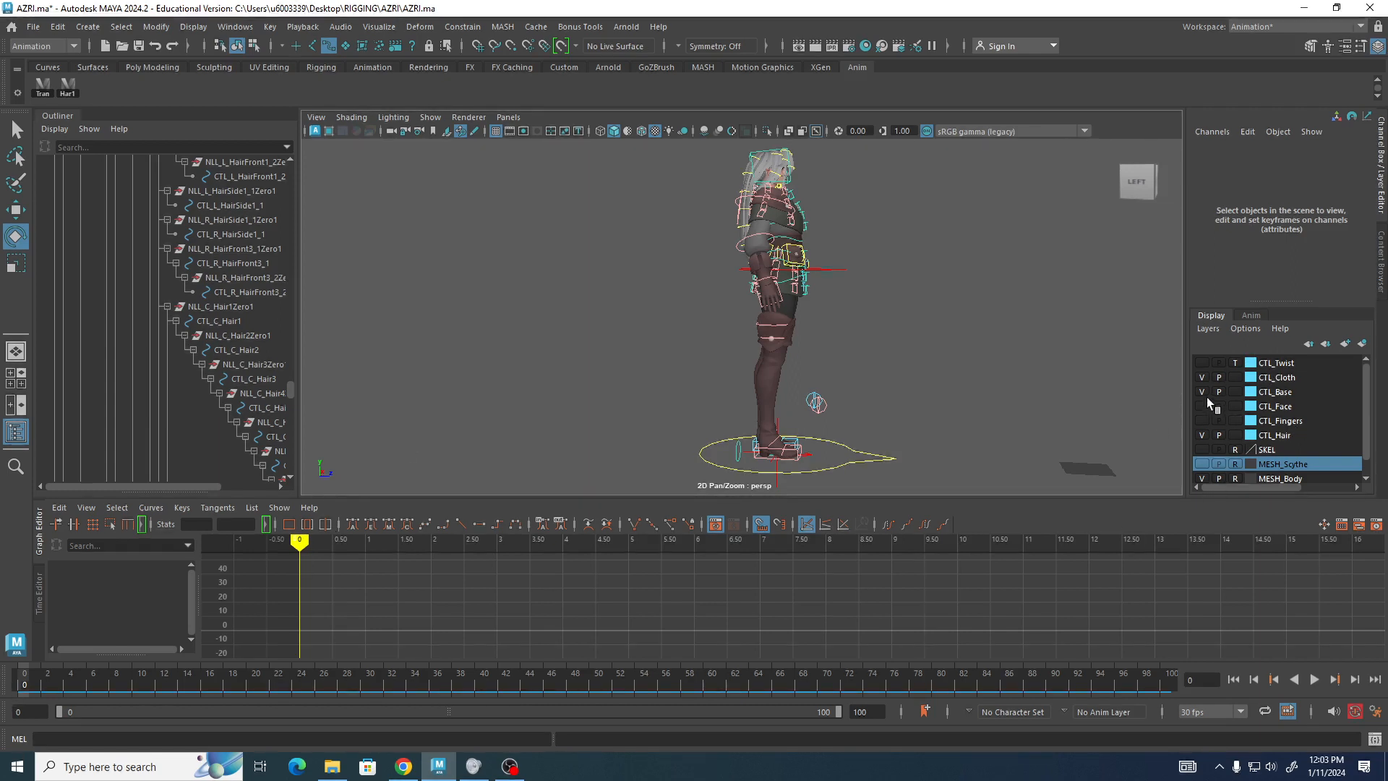
Hide the CTL_Cloth and CTL_Hair control layers so only CTL_Base controls remain visible.
click(1203, 378)
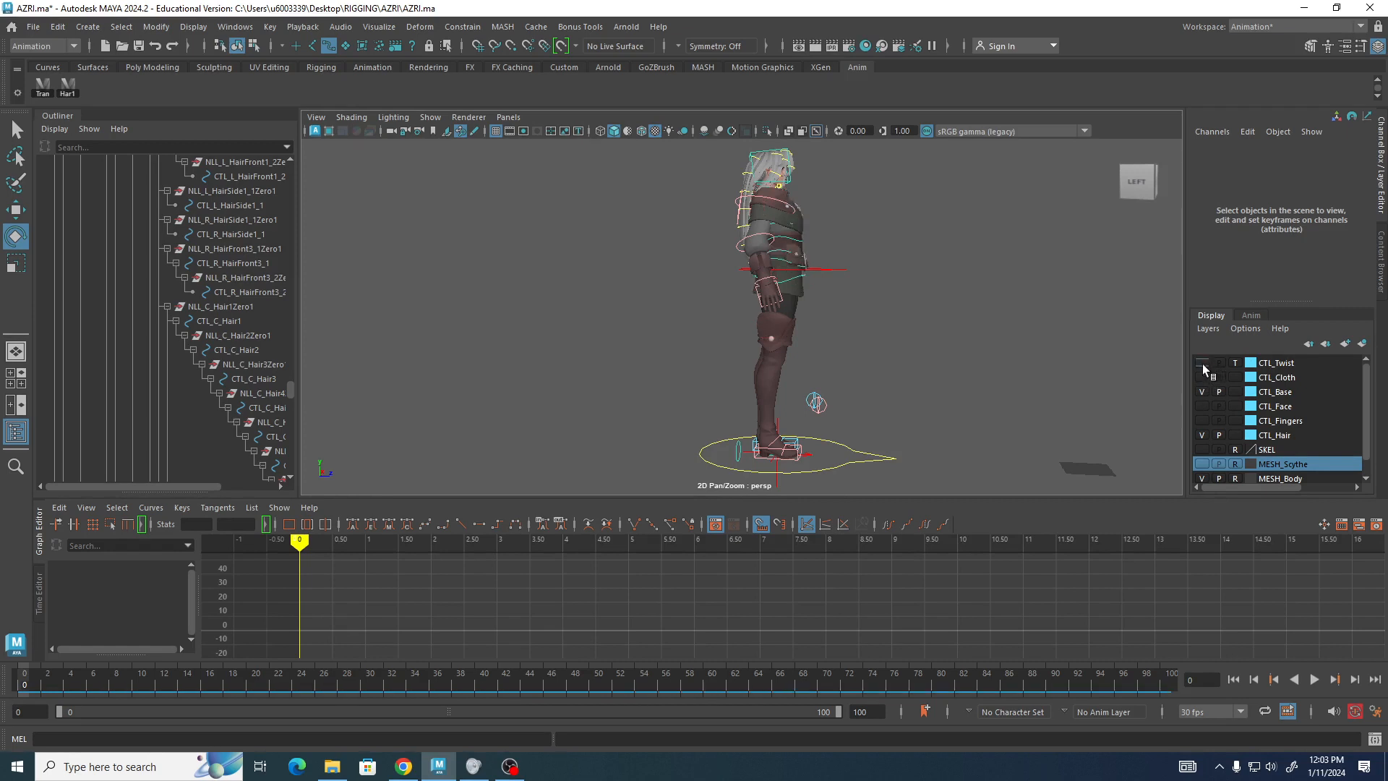
click(1201, 363)
click(1202, 364)
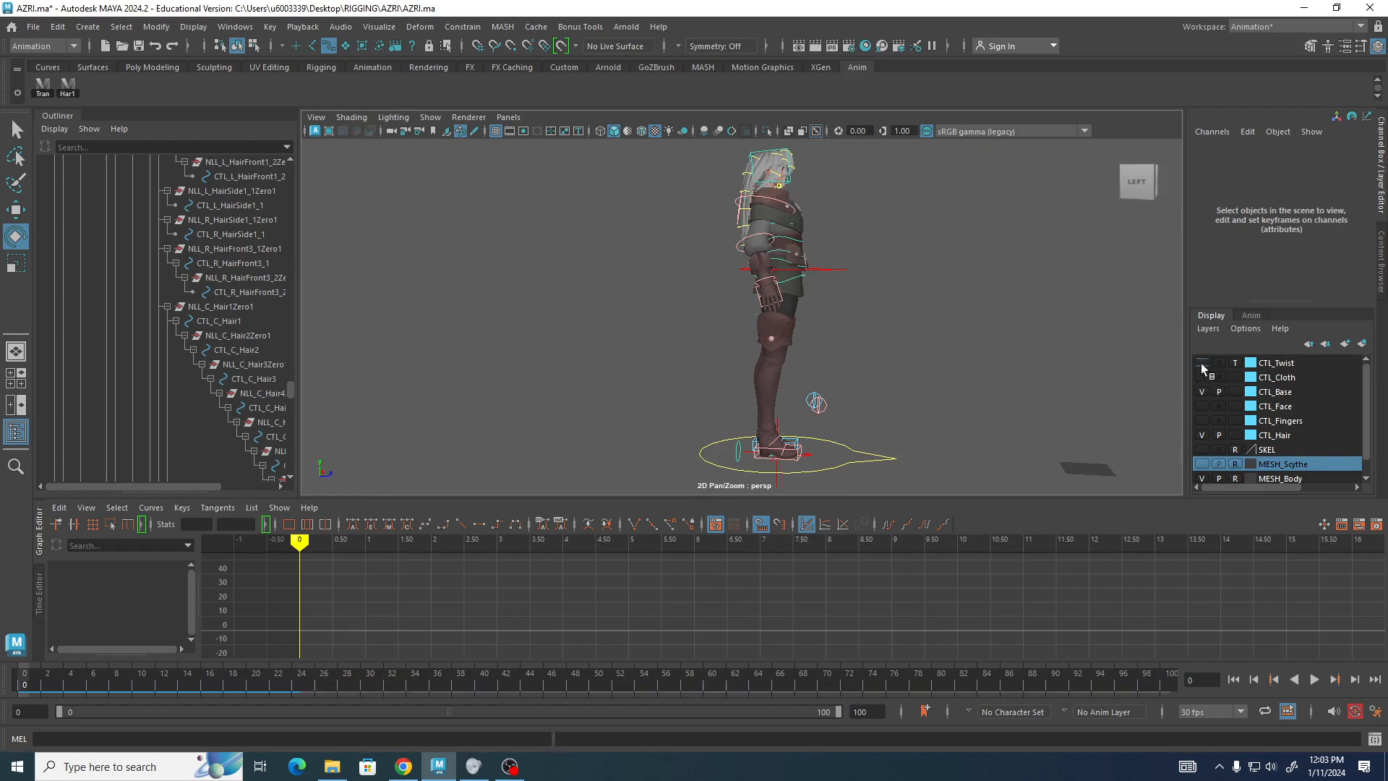
click(1201, 420)
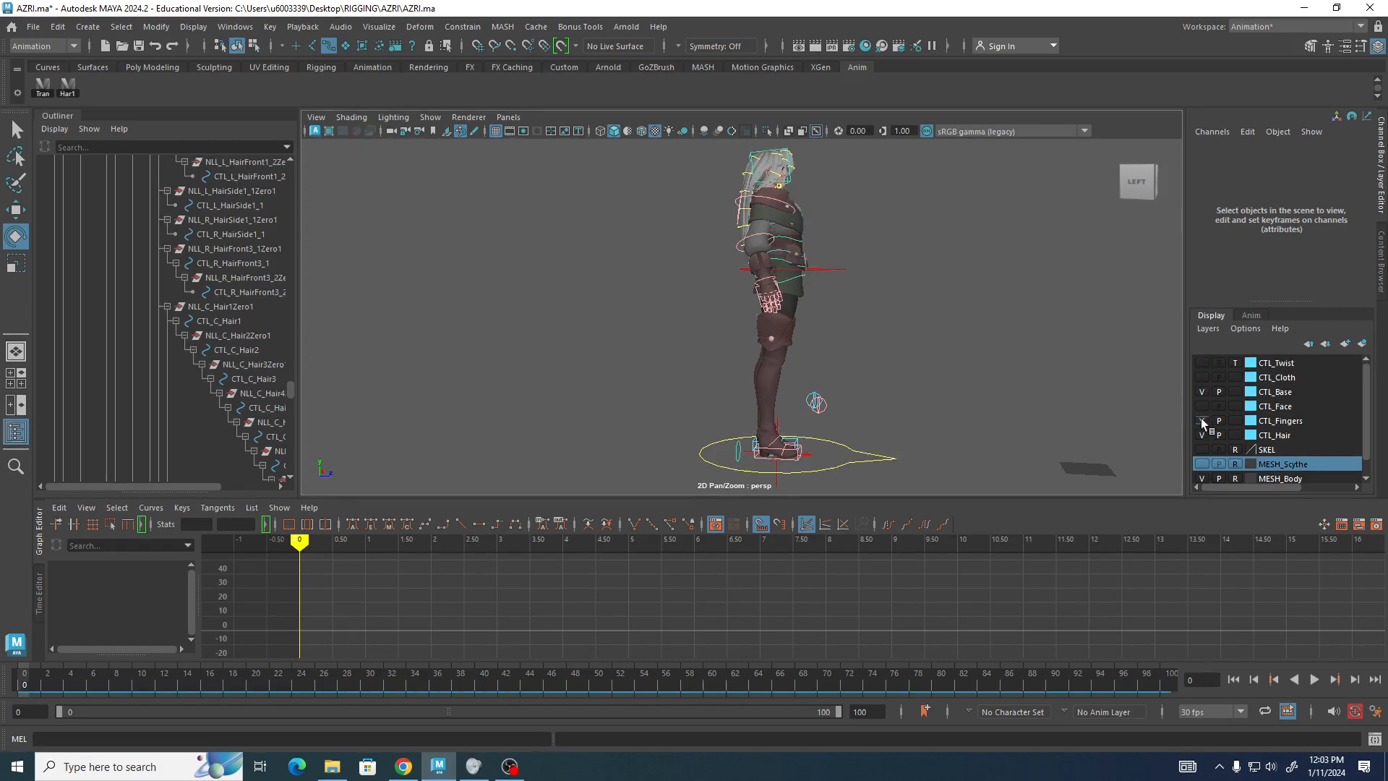
click(1202, 421)
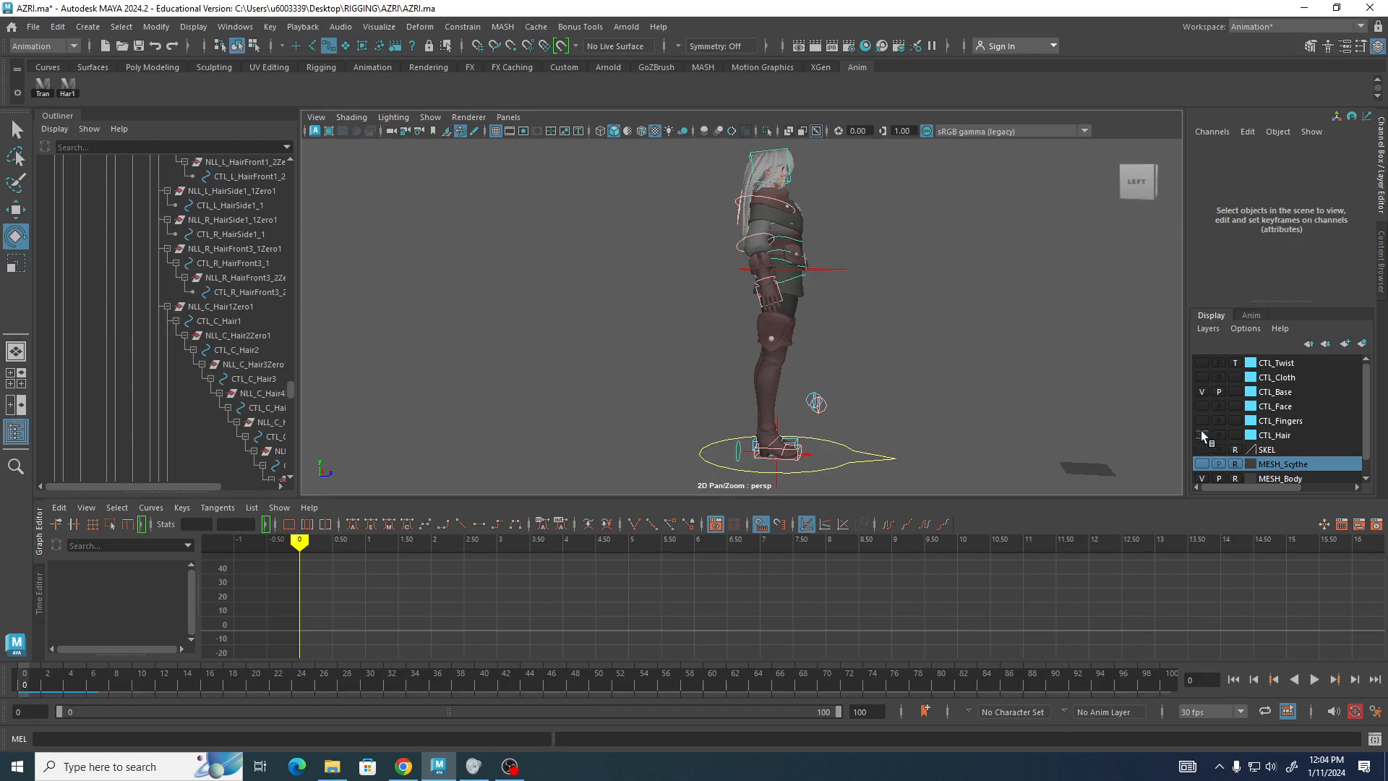
click(1202, 435)
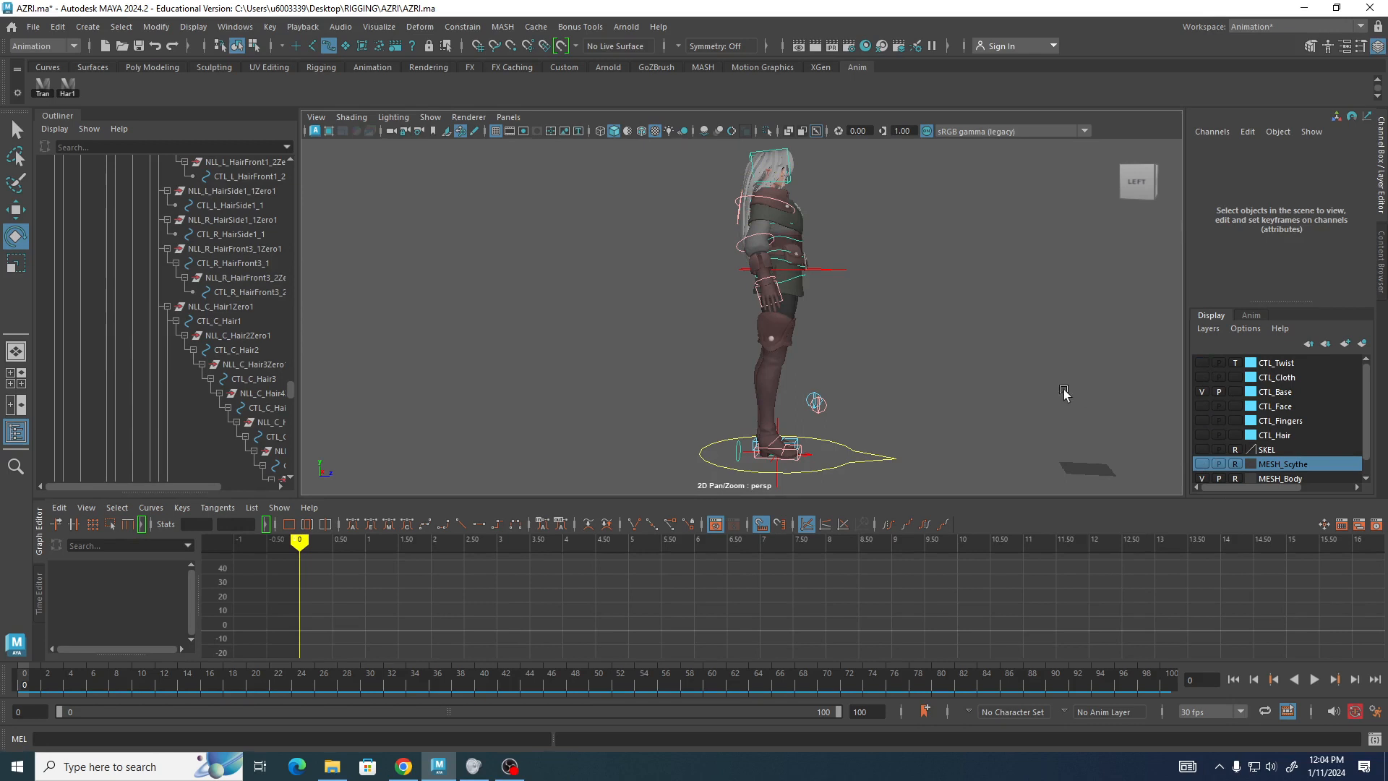
alt+drag(1063, 394, 700, 381)
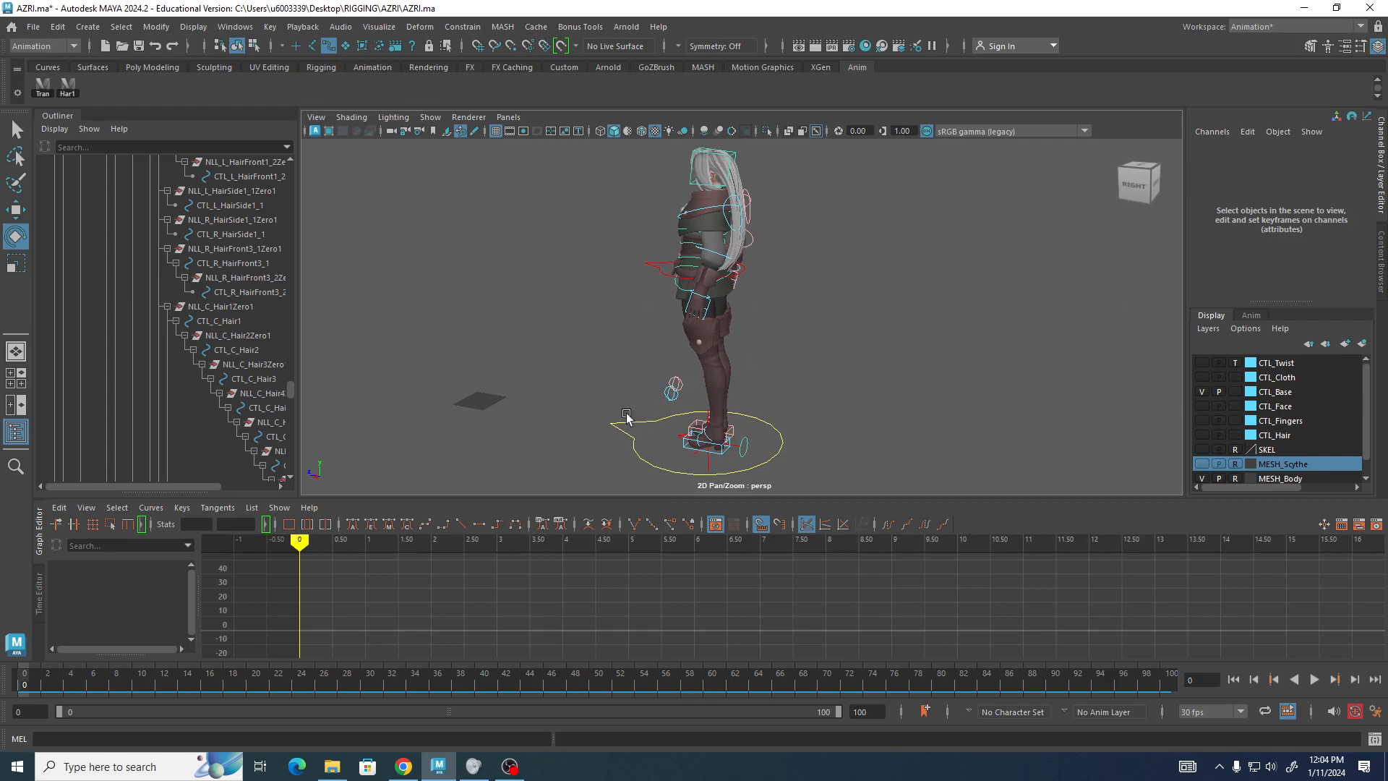
Play the jump animation in the viewport and stop it partway through.
alt+drag(627, 417, 578, 448)
key(alt+v)
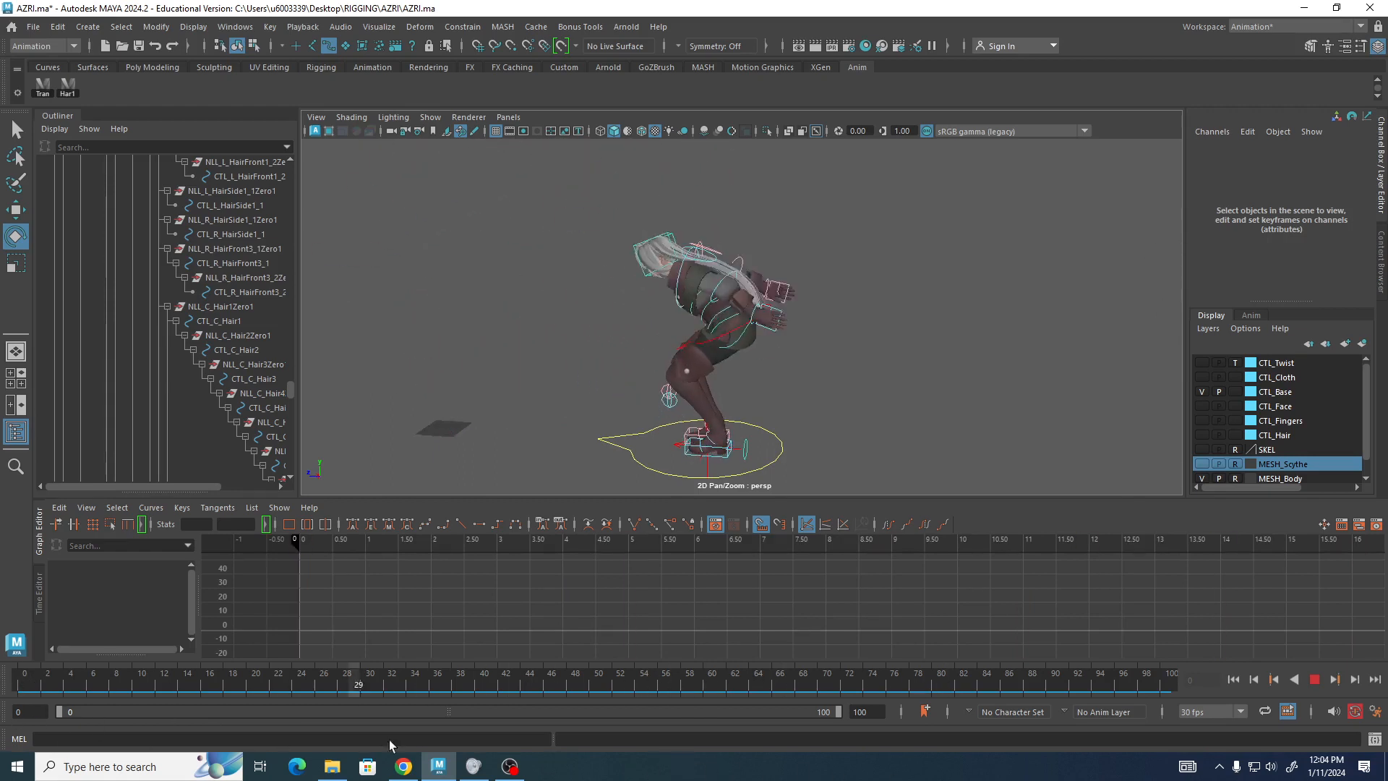
key(alt+v)
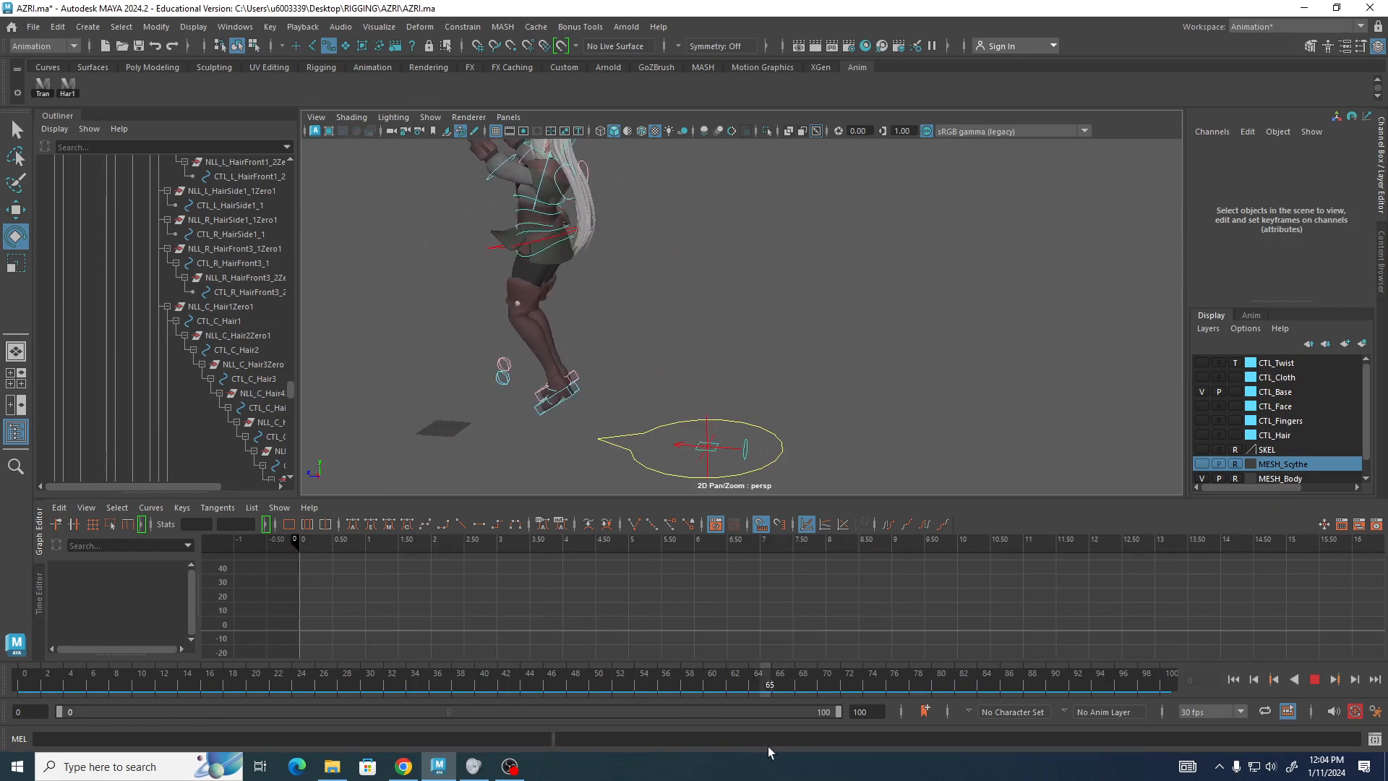
Select CTL_C_Root1 and examine its translation curves, especially Translate Z, in the Graph Editor while scrubbing time.
click(485, 251)
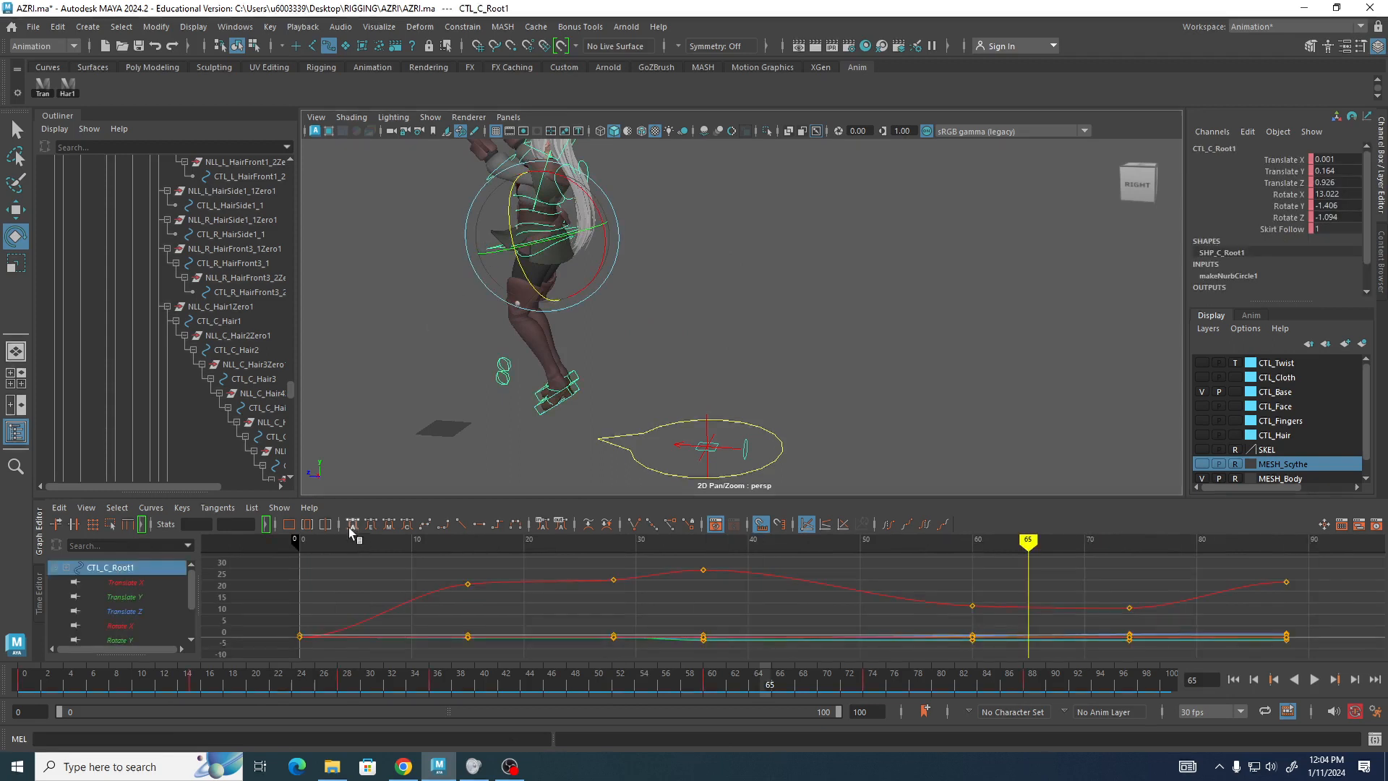
drag(1029, 542, 1133, 558)
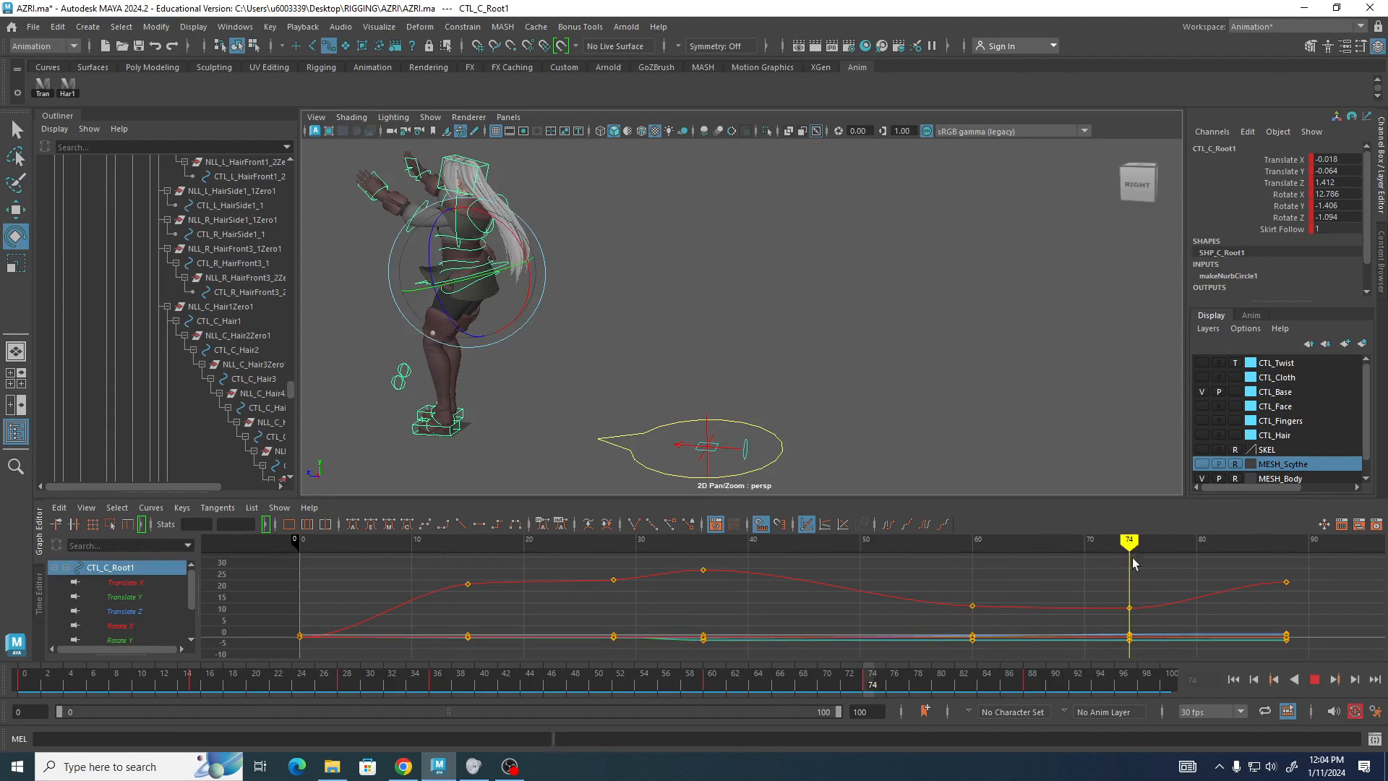
click(130, 611)
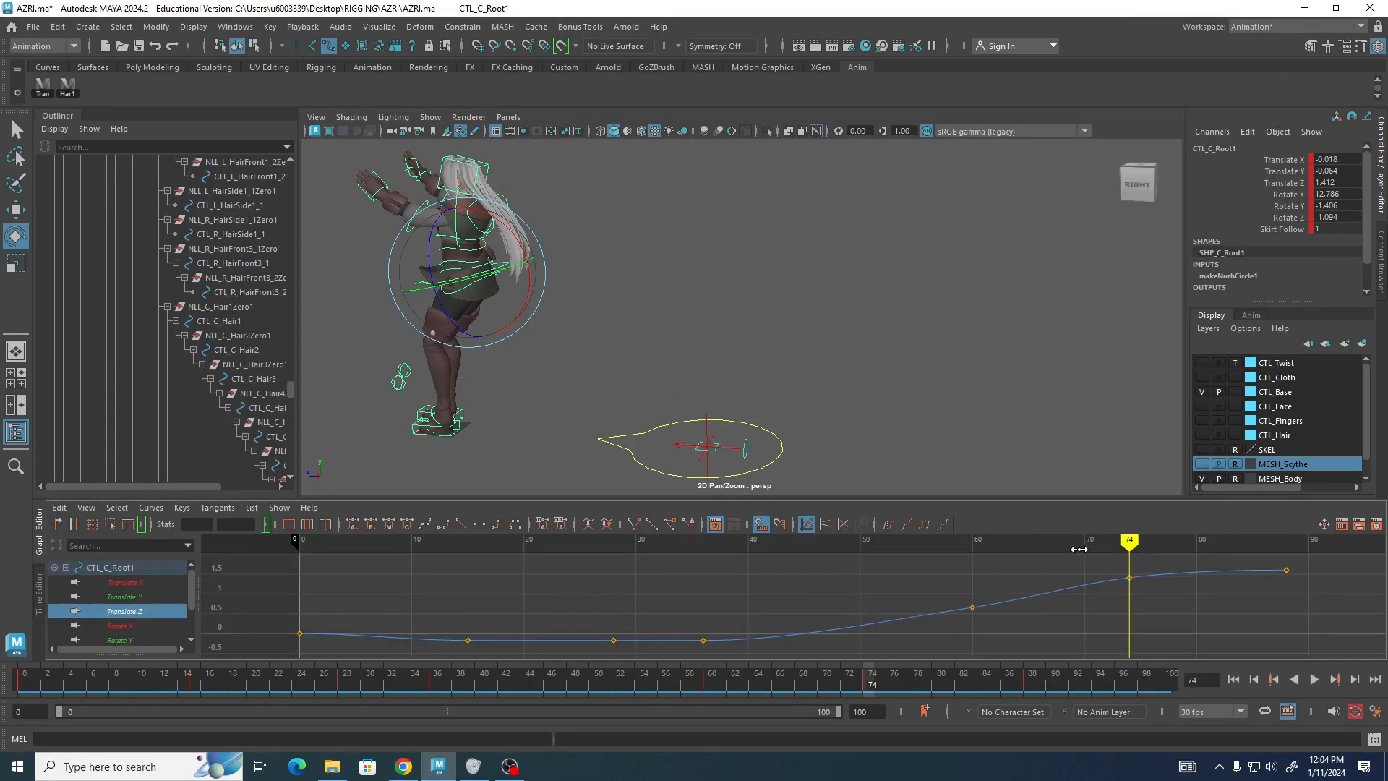
drag(1129, 545, 1124, 624)
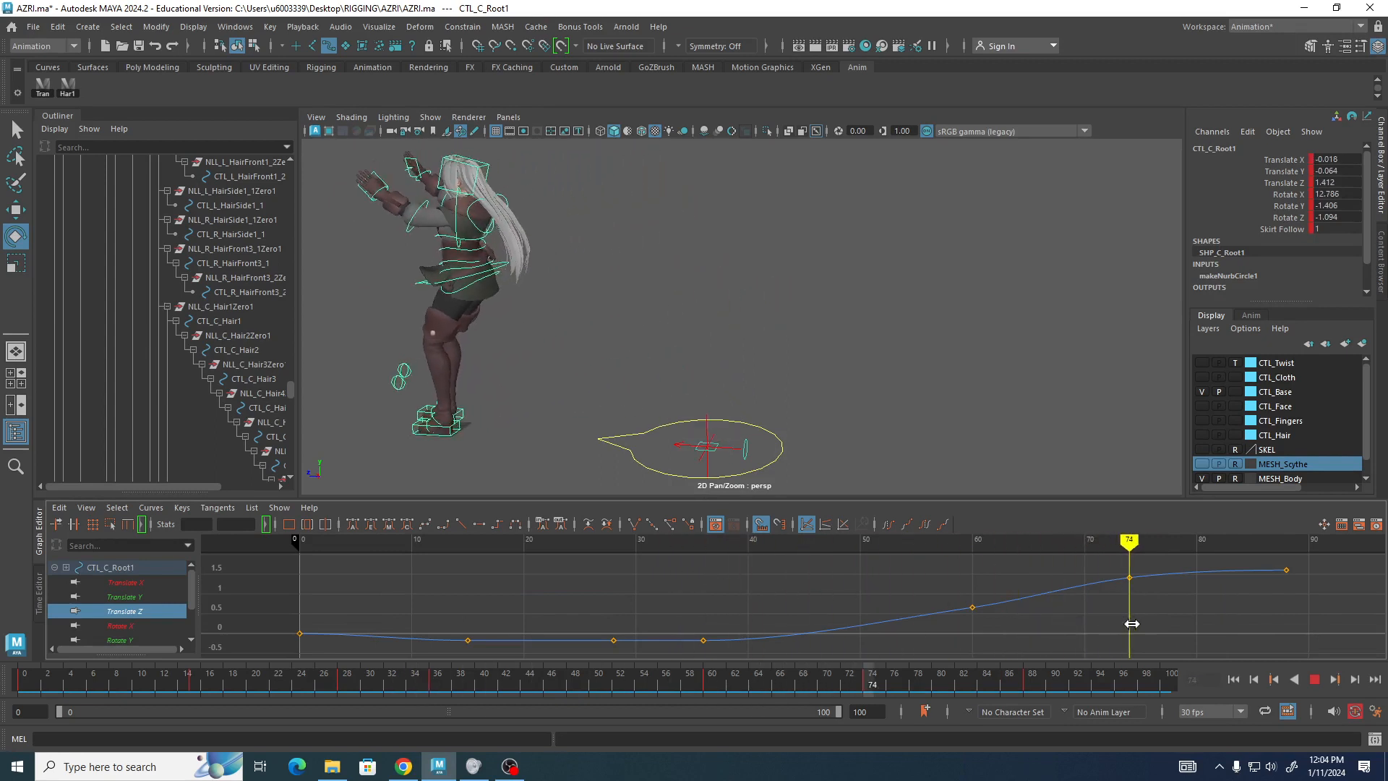
drag(1125, 623, 9, 685)
scroll(764, 276, down, 2)
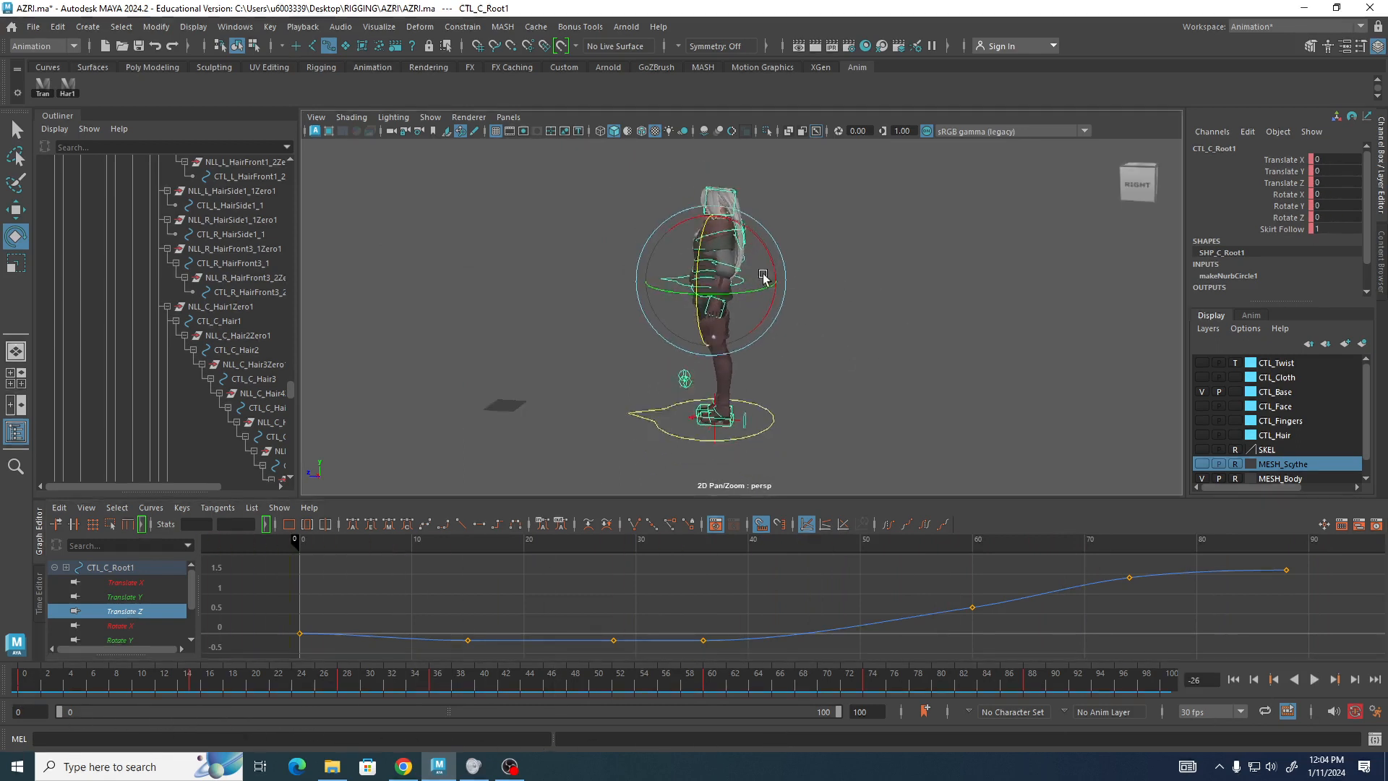
Clear the selection and orbit around the character, zooming in on the waist controls to inspect them.
alt+drag(764, 276, 851, 300)
click(891, 297)
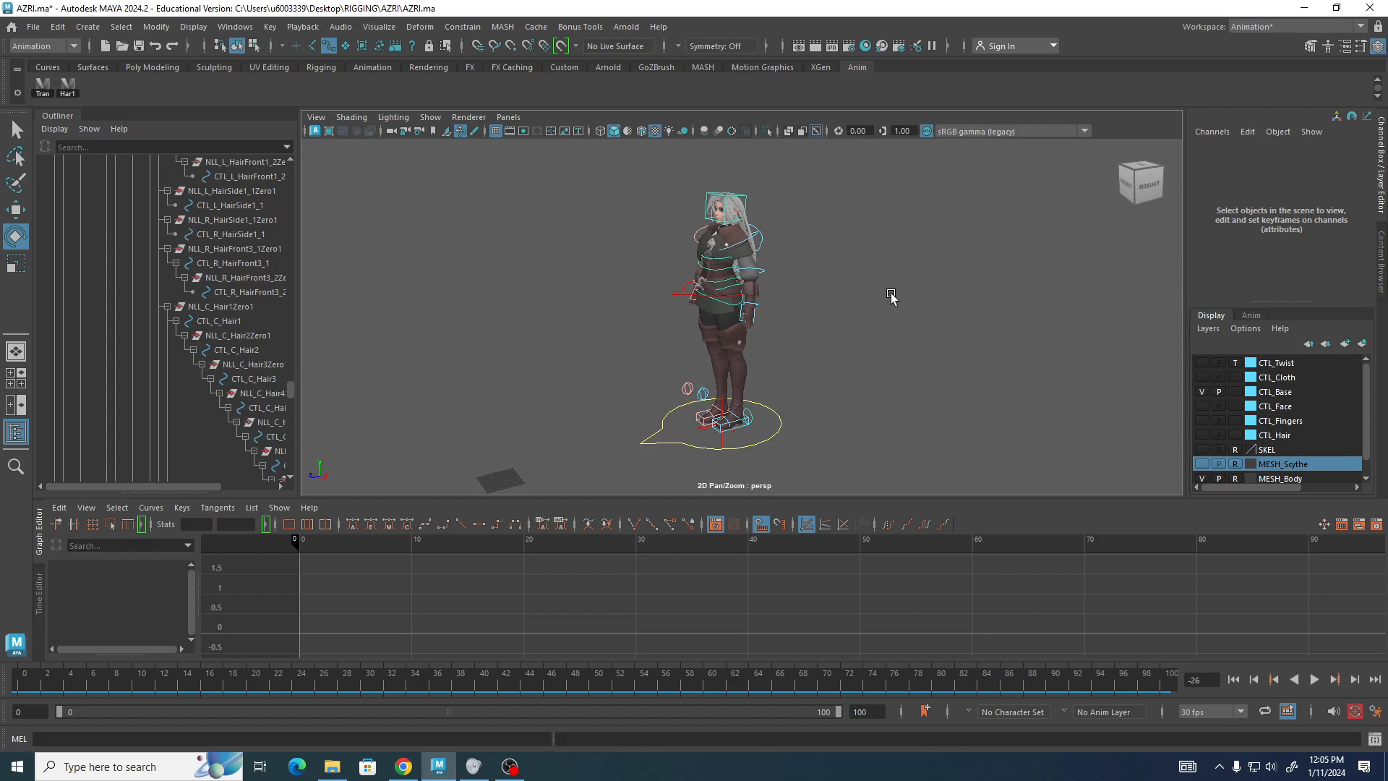
alt+right_drag(762, 198, 908, 257)
alt+drag(858, 257, 824, 288)
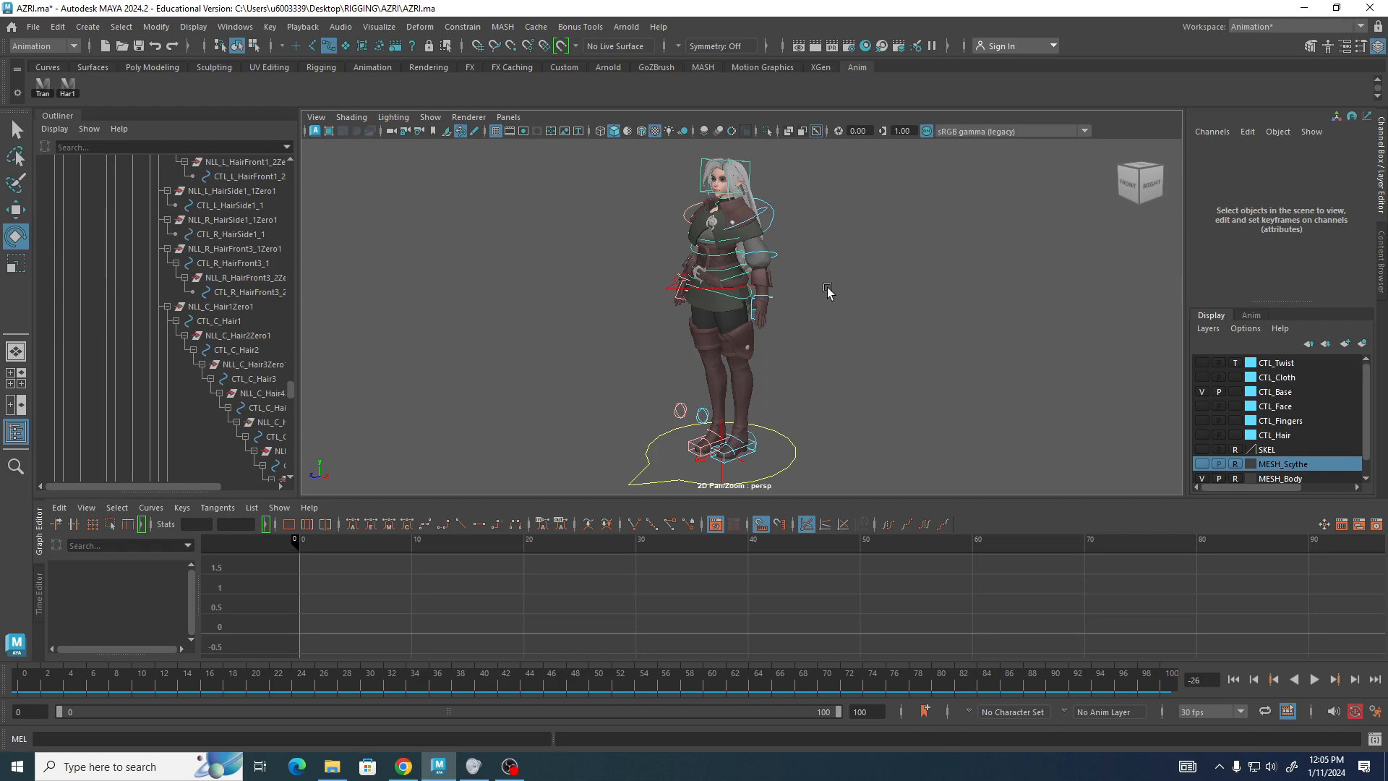
alt+drag(930, 164, 804, 194)
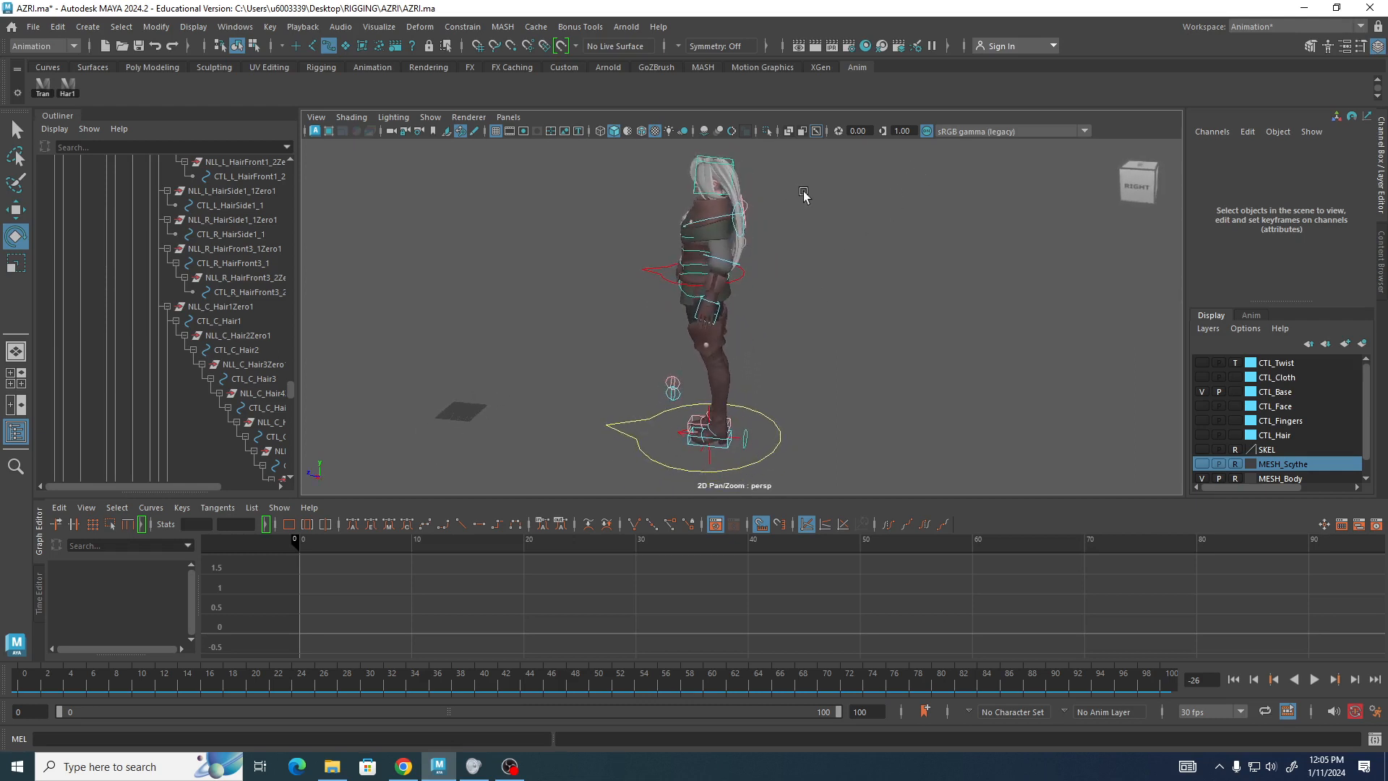
alt+drag(792, 331, 903, 312)
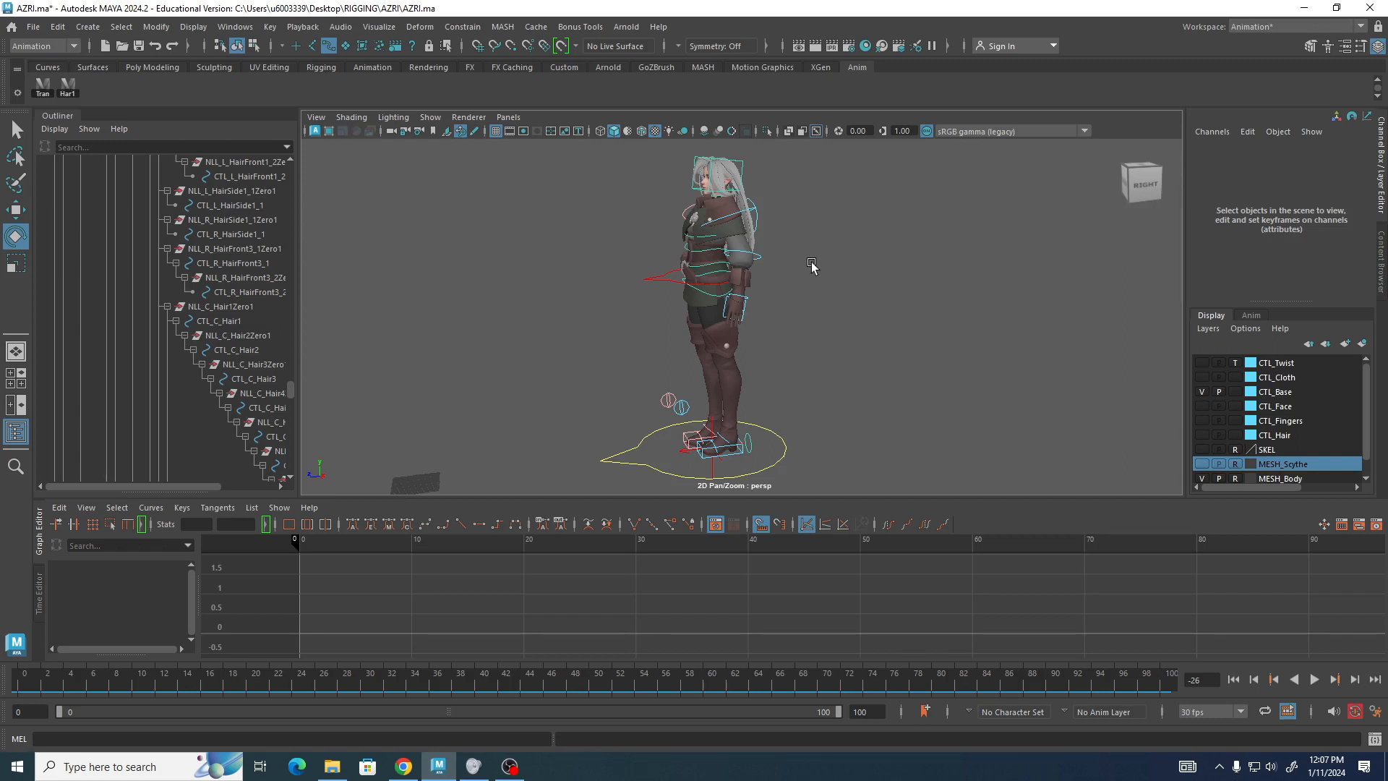
alt+drag(795, 295, 834, 279)
alt+right_drag(834, 279, 1175, 396)
alt+drag(1175, 396, 984, 347)
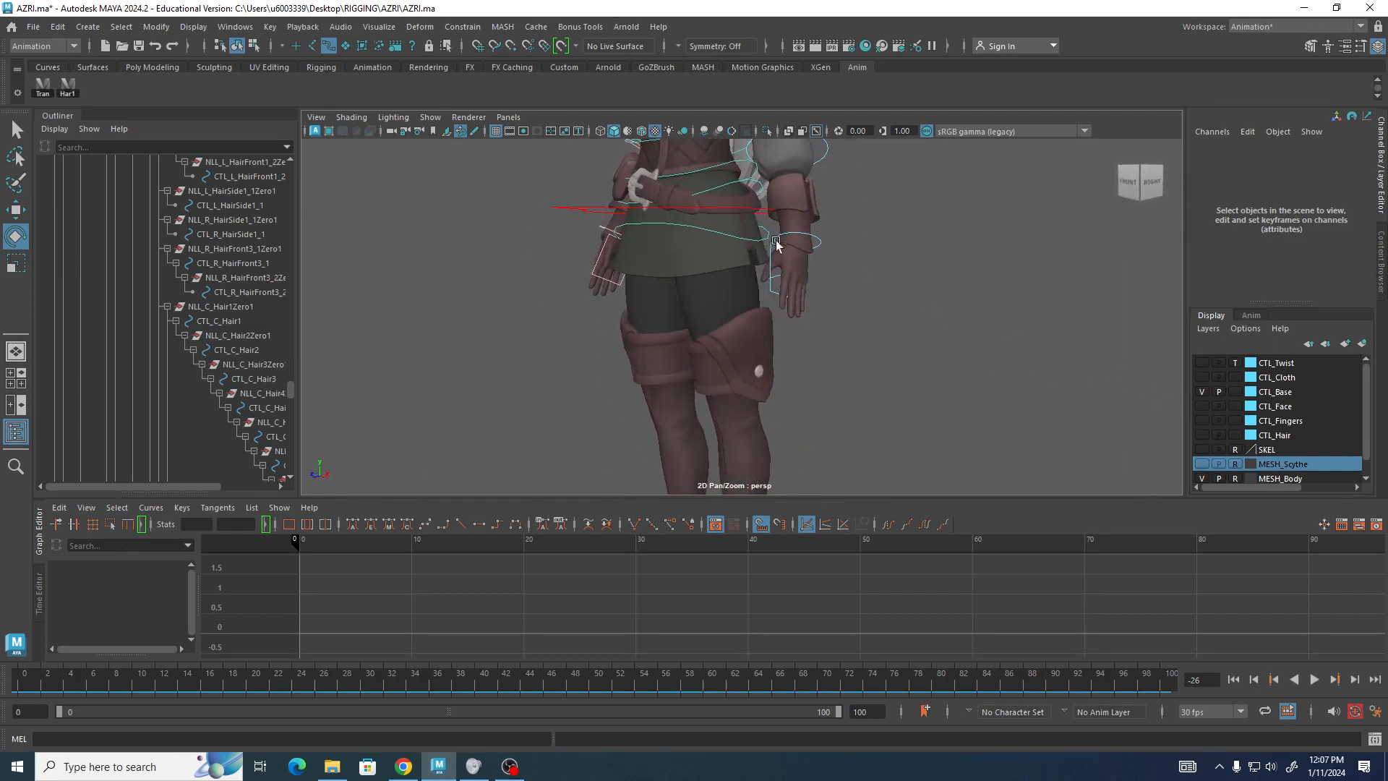
Select CTL_C_Pelvis1 and try a small rotation on it, undoing the rotation.
click(744, 238)
alt+middle_drag(891, 316, 900, 379)
alt+drag(900, 379, 962, 387)
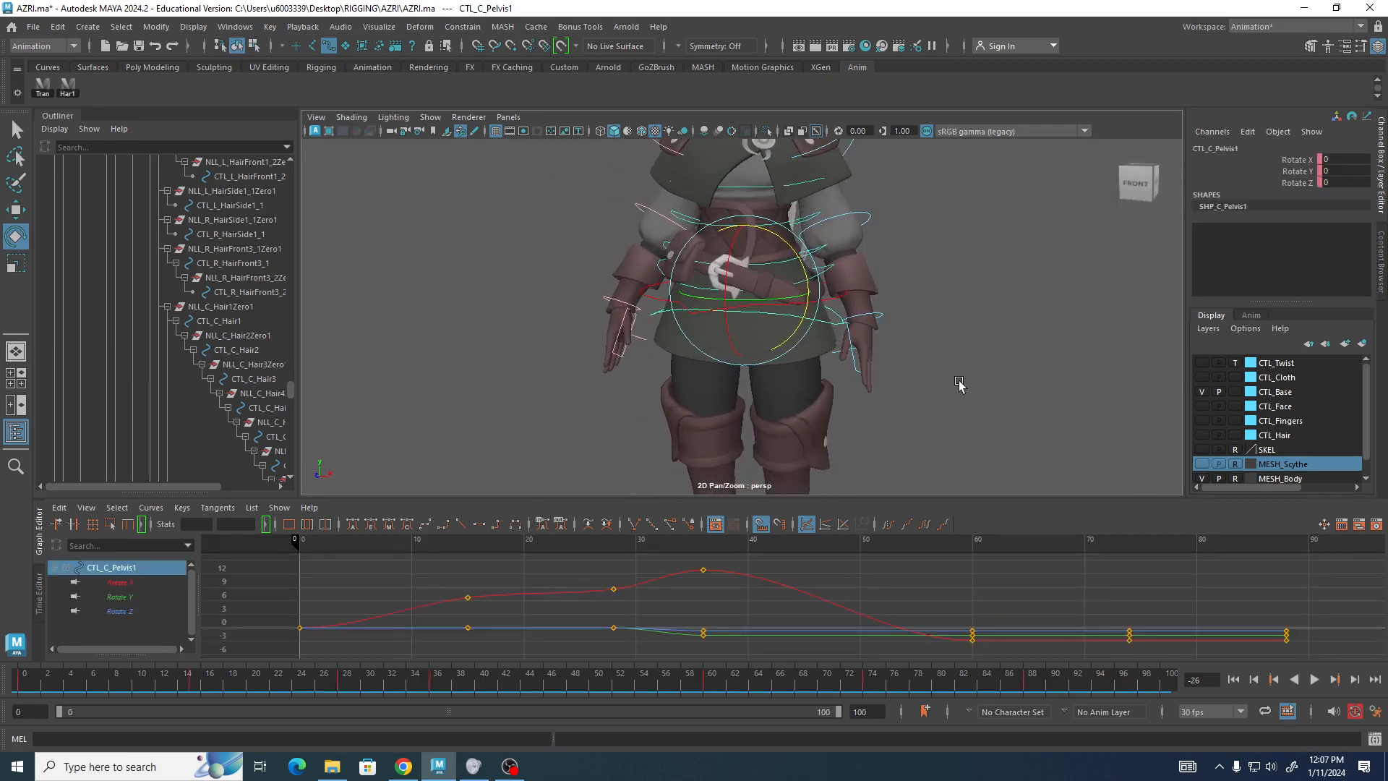
mouse_move(799, 258)
mouse_down()
mouse_move(801, 281)
mouse_move(789, 241)
mouse_move(799, 271)
mouse_up()
key(ctrl+z)
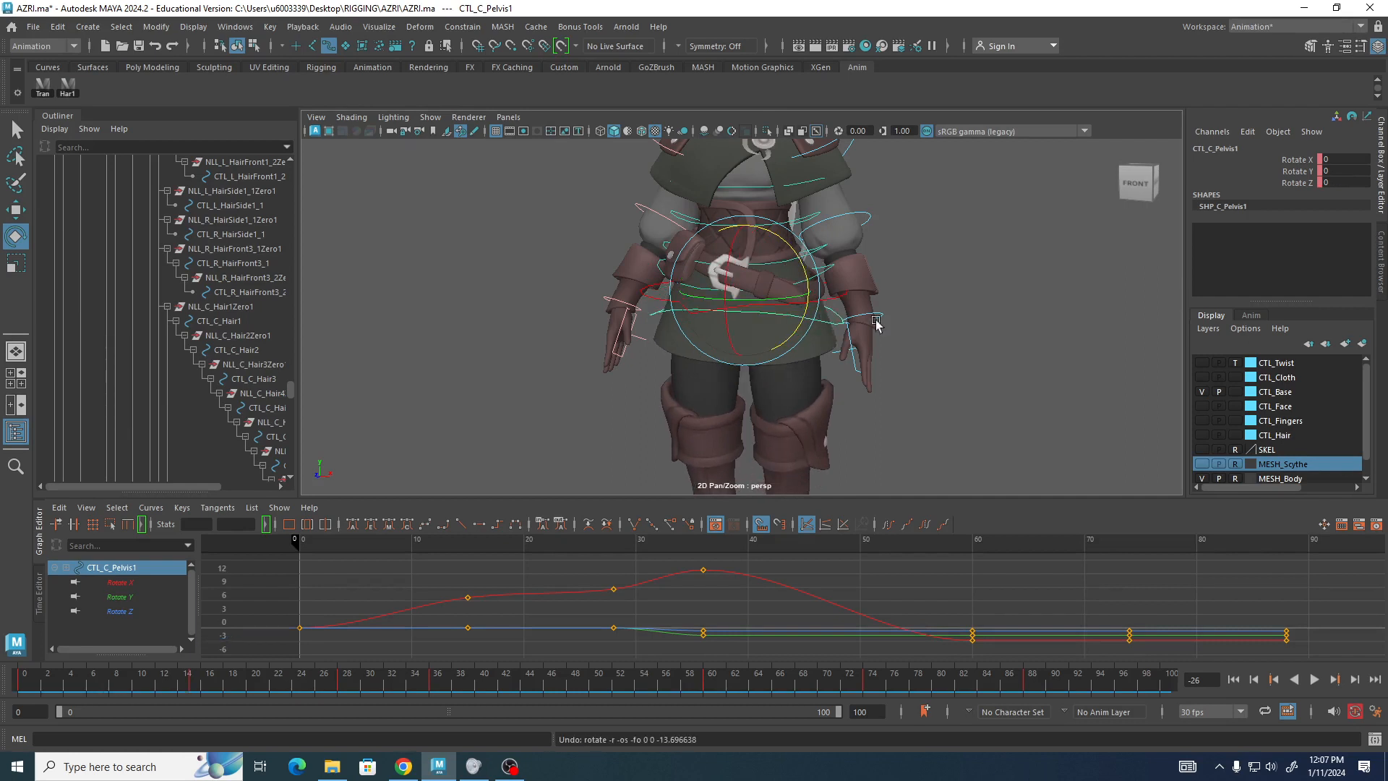
scroll(947, 268, down, 5)
alt+drag(954, 272, 909, 284)
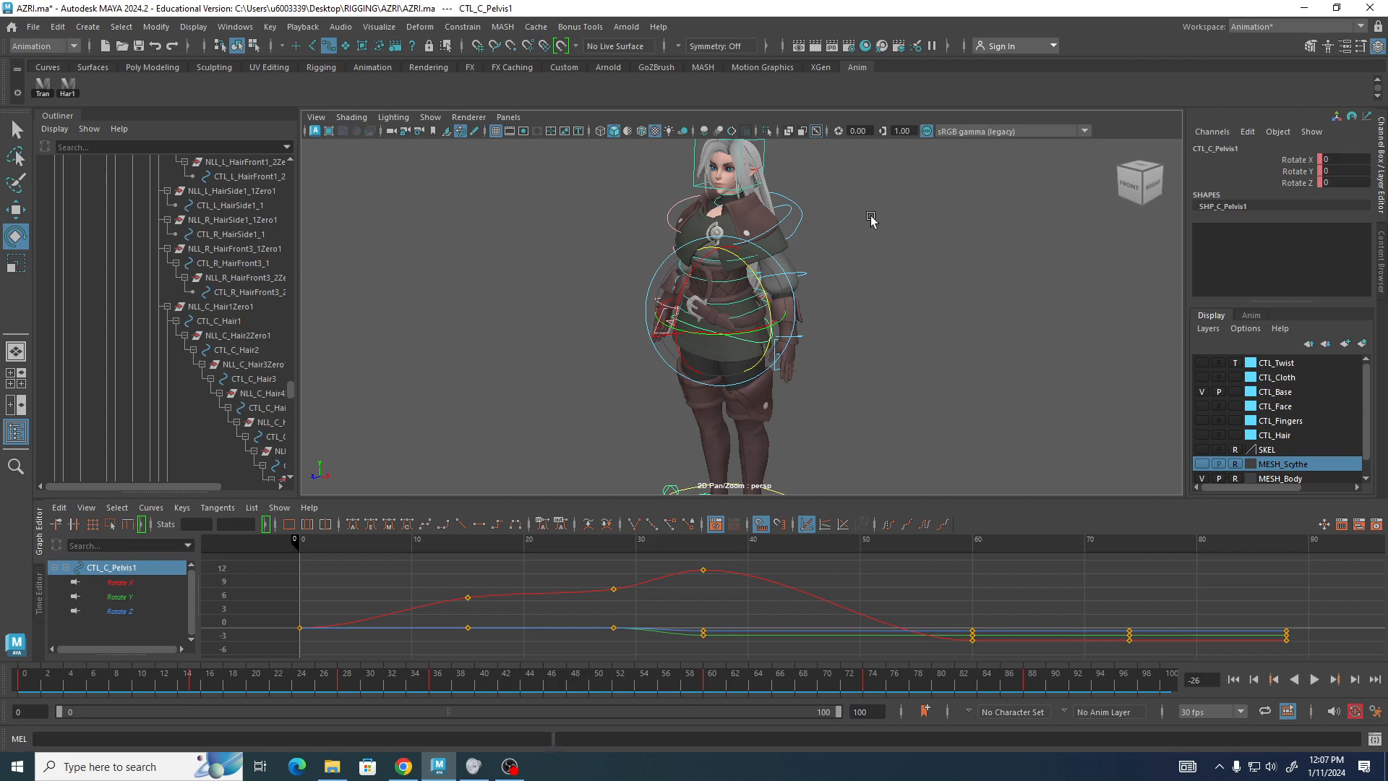
scroll(682, 239, down, 3)
alt+drag(653, 278, 636, 277)
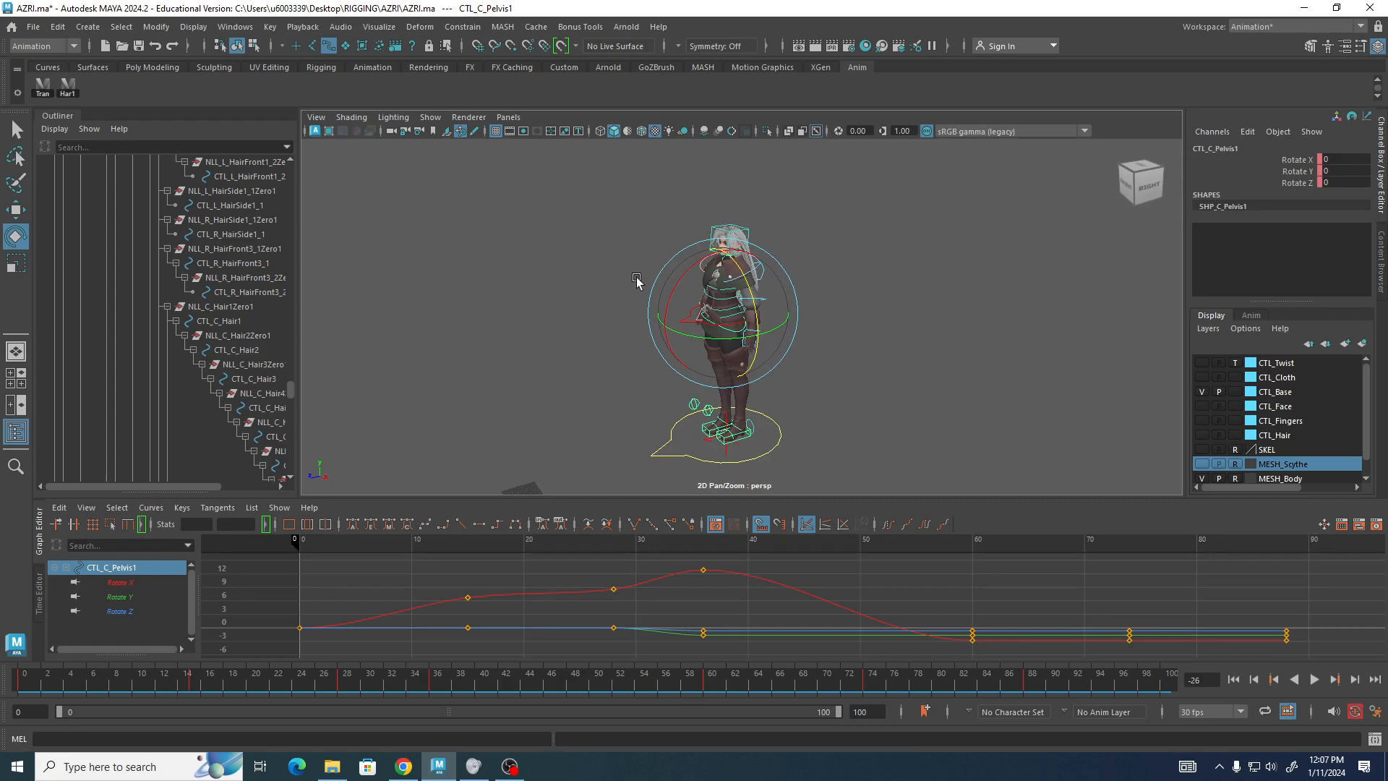
key(alt+Tab)
key(alt+Tab)
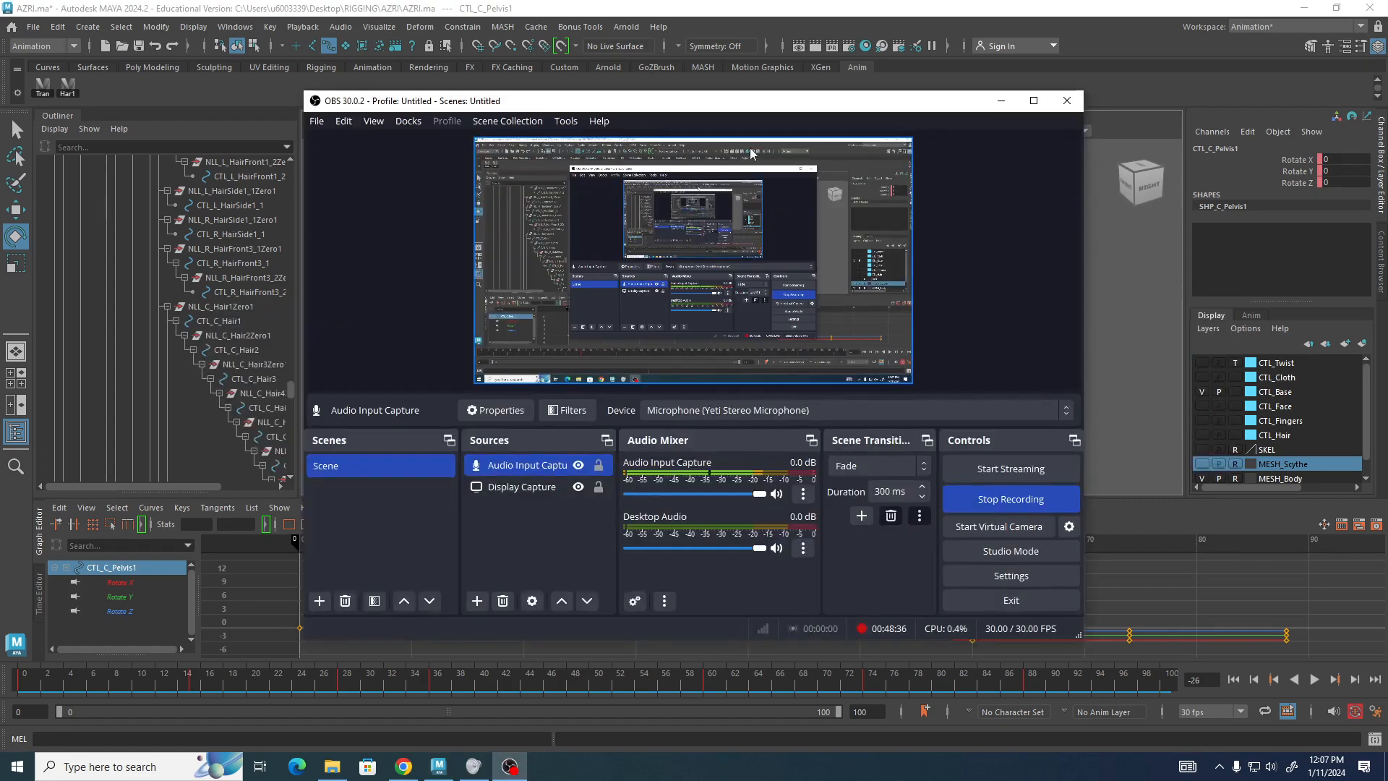